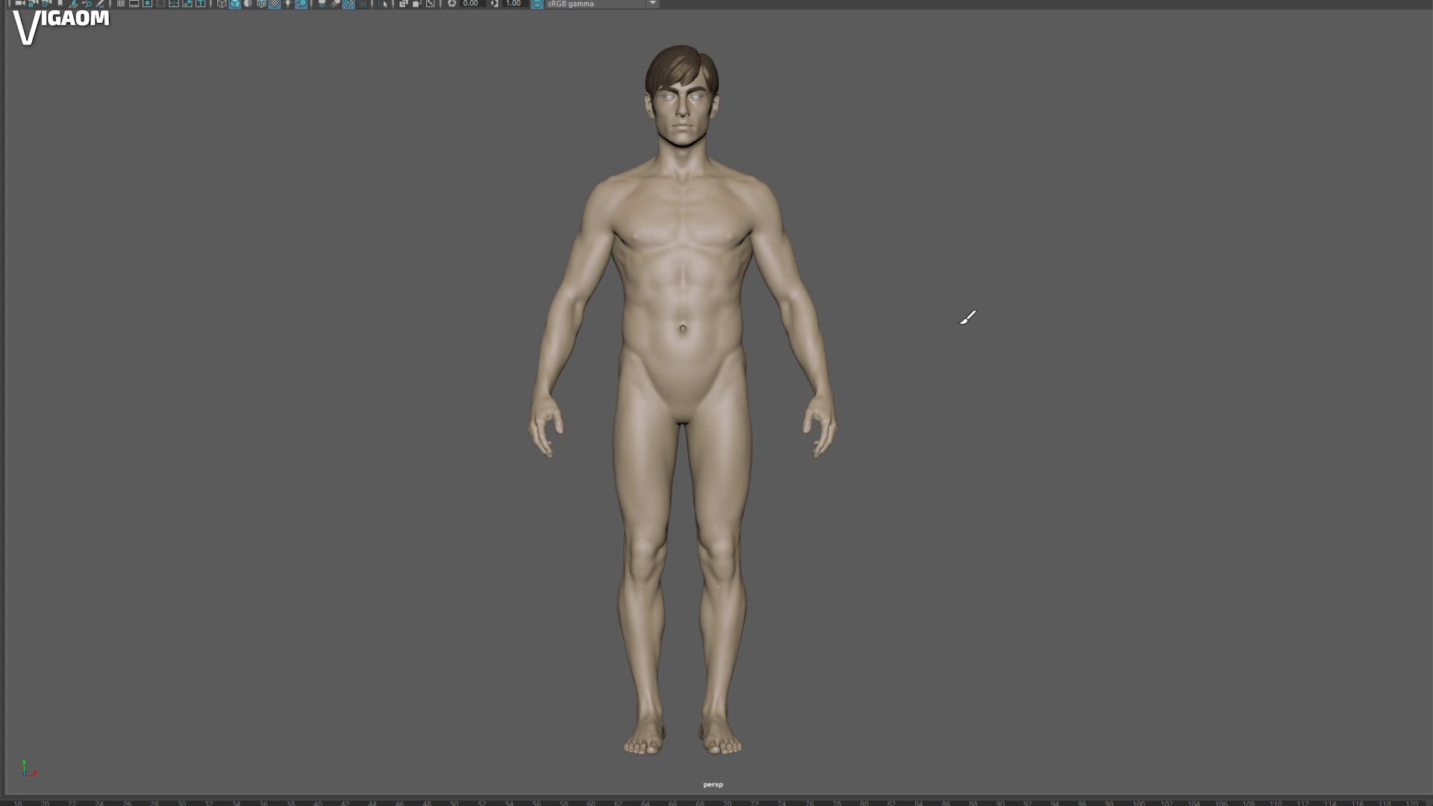
Step: Switch to ZBrush and isolate the male figure's torso and upper arms, hiding the legs and hands
middle_click_drag(886, 285, 889, 286, "alt")
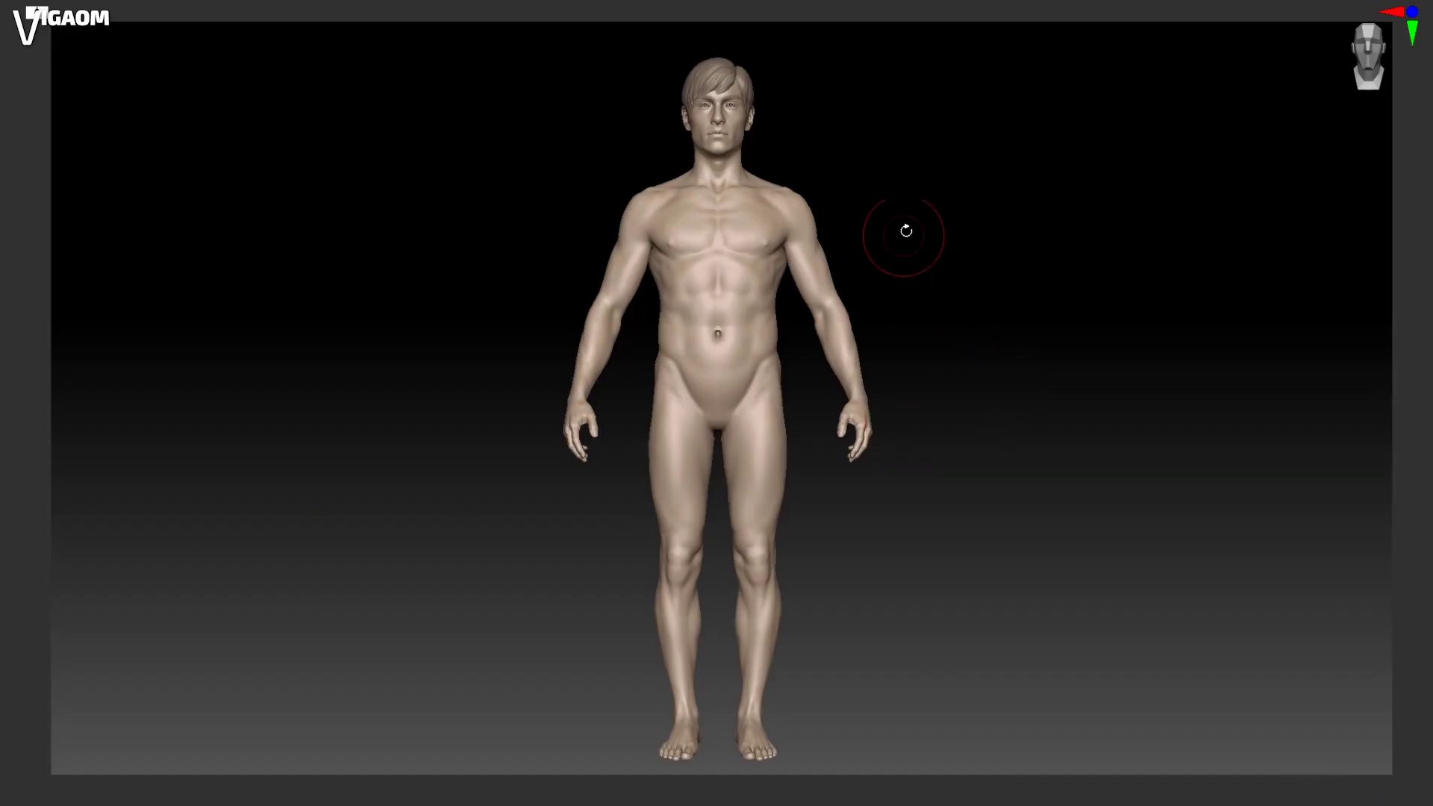
left_click_drag(948, 158, 935, 112)
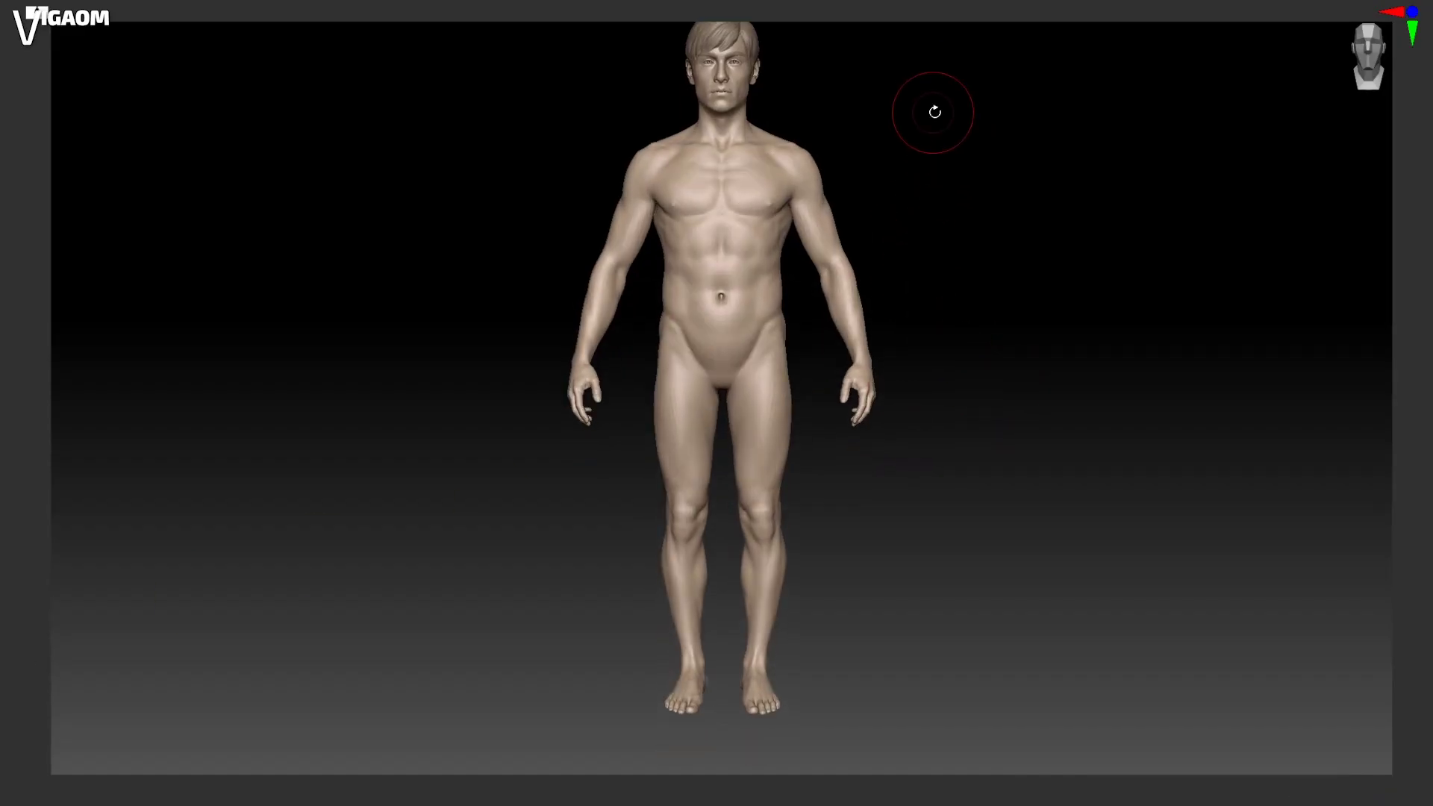
left_click_drag(613, 124, 828, 341, "ctrl+shift")
key("f")
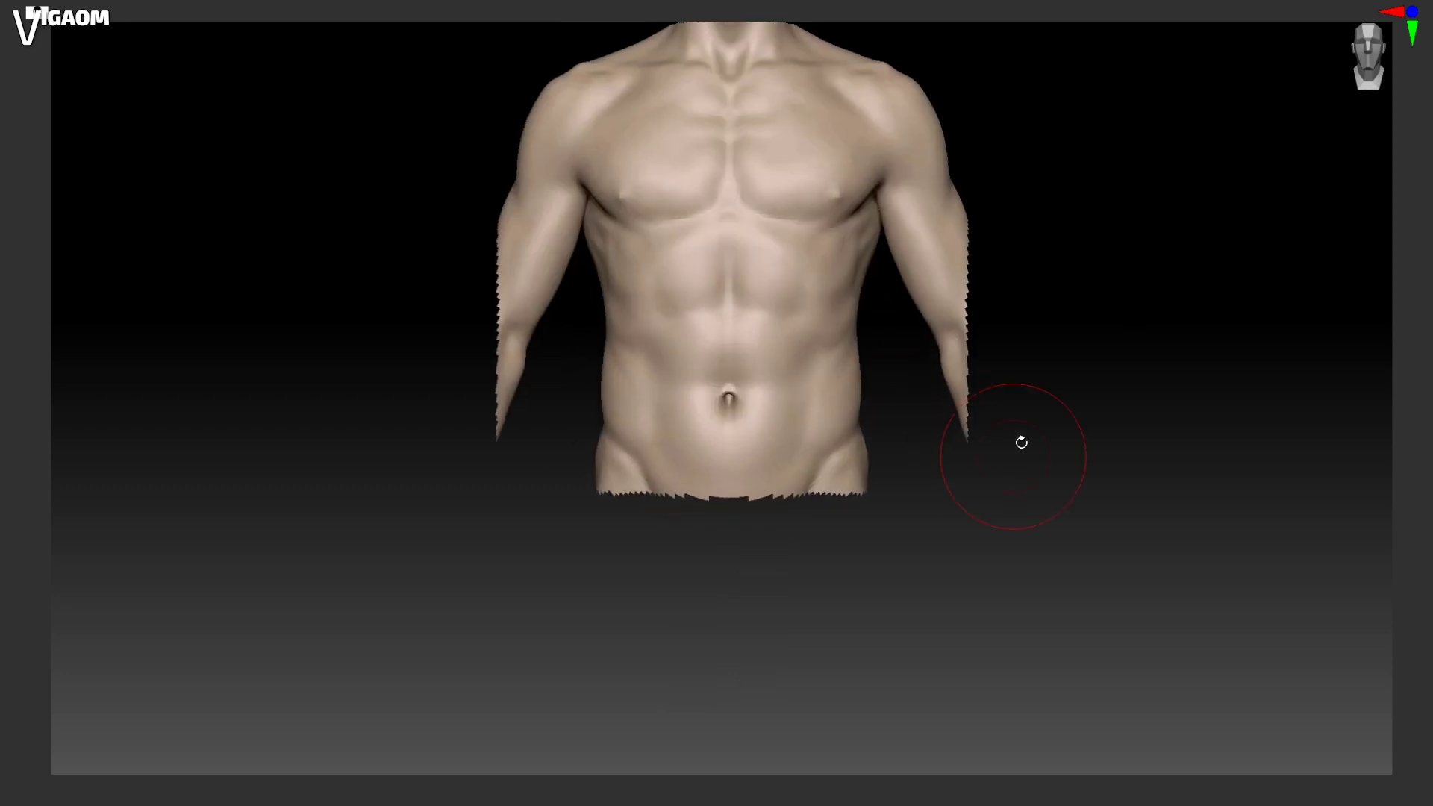
left_click_drag(1029, 418, 993, 531, "alt")
Step: Examine the isolated torso from the back, over the shoulder and from the front
left_click_drag(1020, 356, 872, 364)
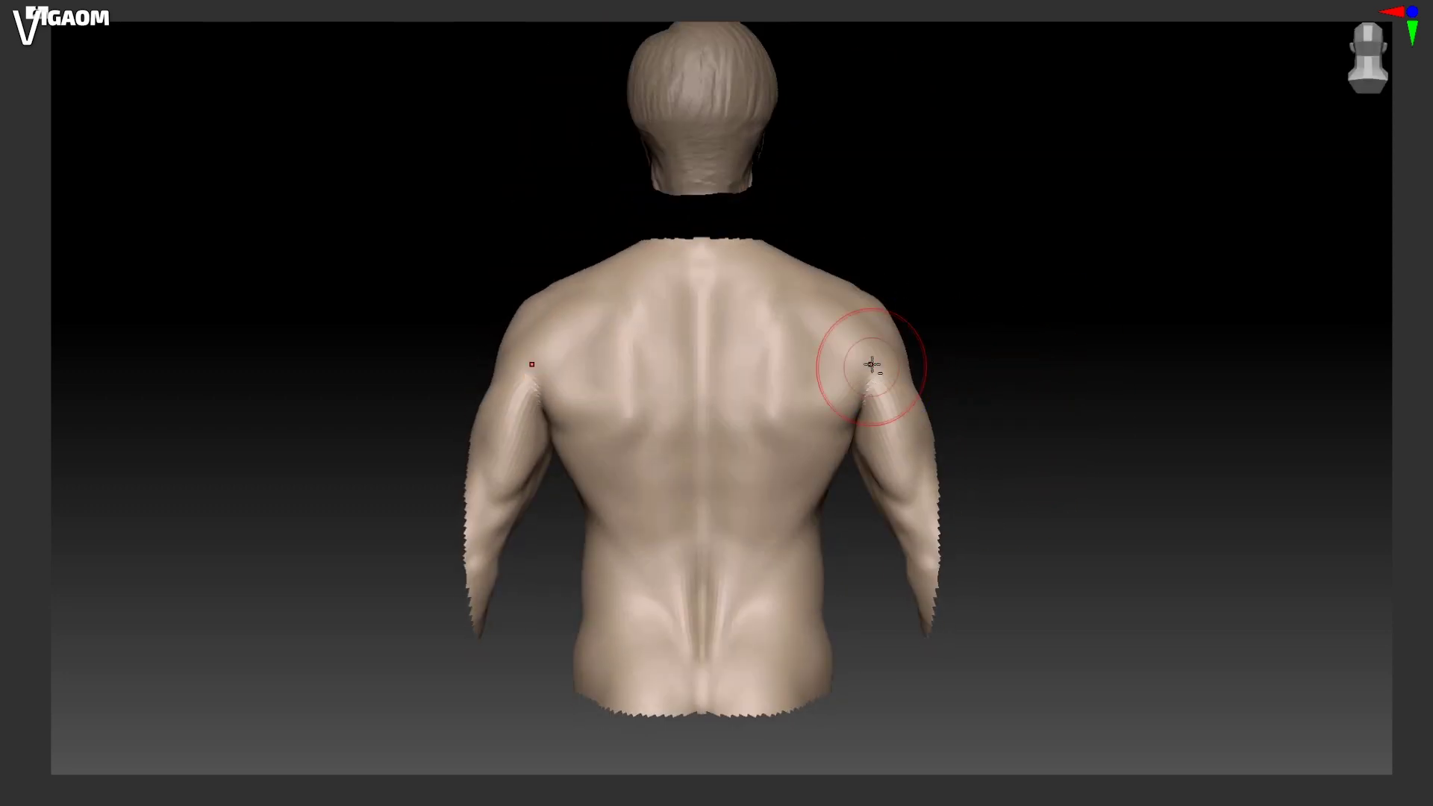
right_click_drag(872, 364, 853, 231, "alt")
right_click_drag(736, 279, 784, 293)
mouse_move(656, 269)
right_mouse_down()
mouse_move(679, 333)
mouse_move(645, 333)
mouse_move(610, 294)
mouse_move(669, 312)
mouse_move(645, 298)
mouse_move(711, 280)
right_mouse_up()
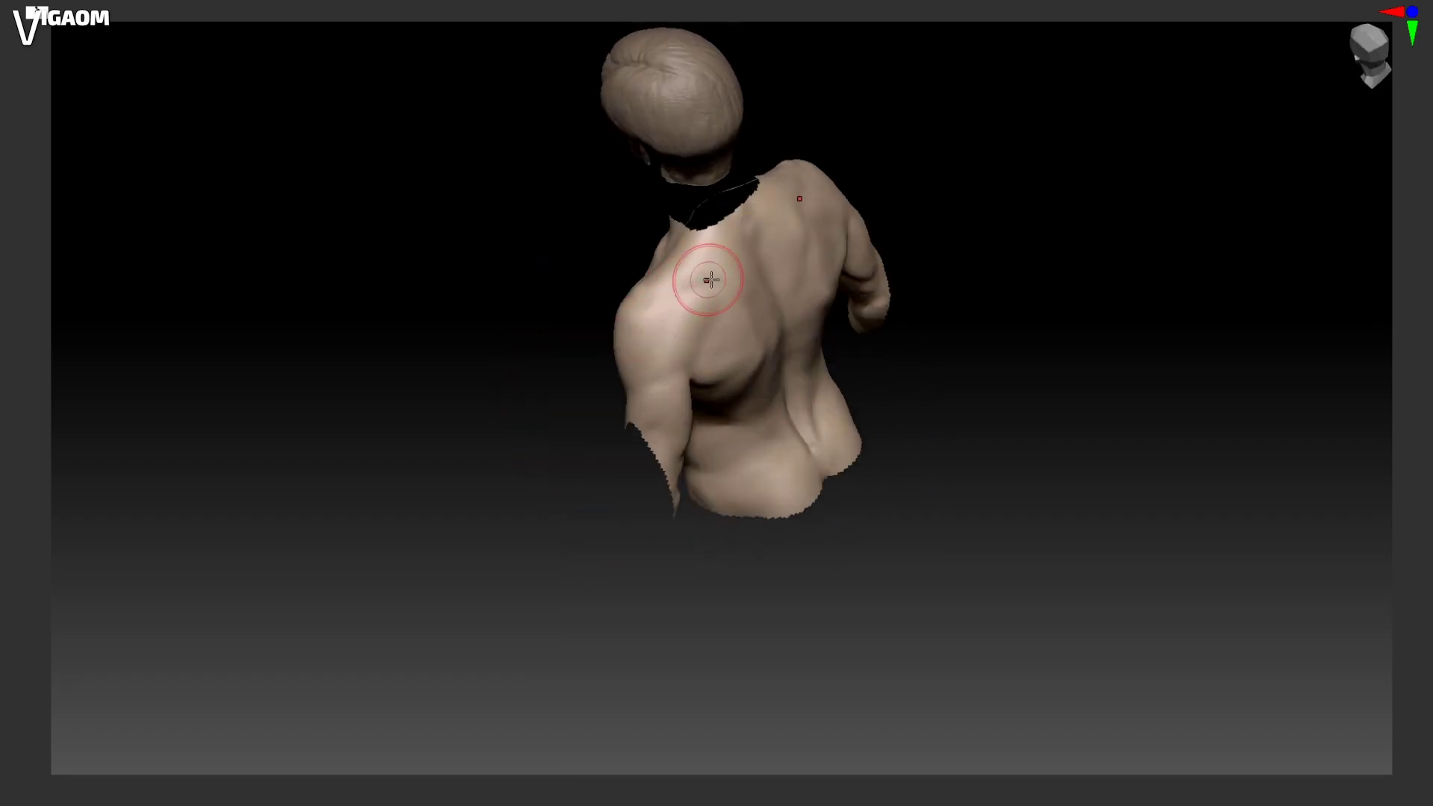
left_click_drag(709, 280, 740, 281)
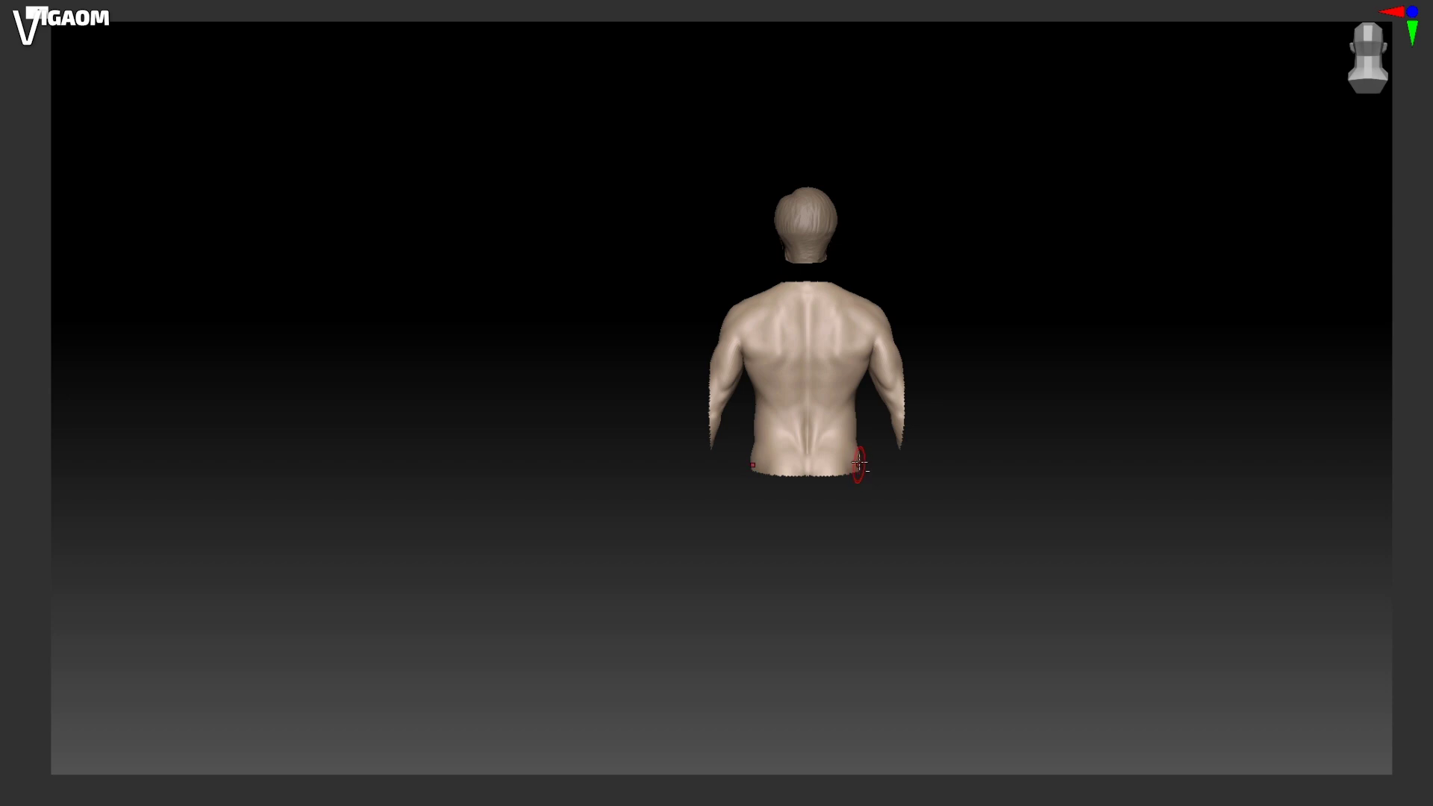
right_click_drag(860, 462, 792, 403, "alt")
right_click_drag(791, 403, 893, 519)
right_click_drag(893, 519, 900, 433)
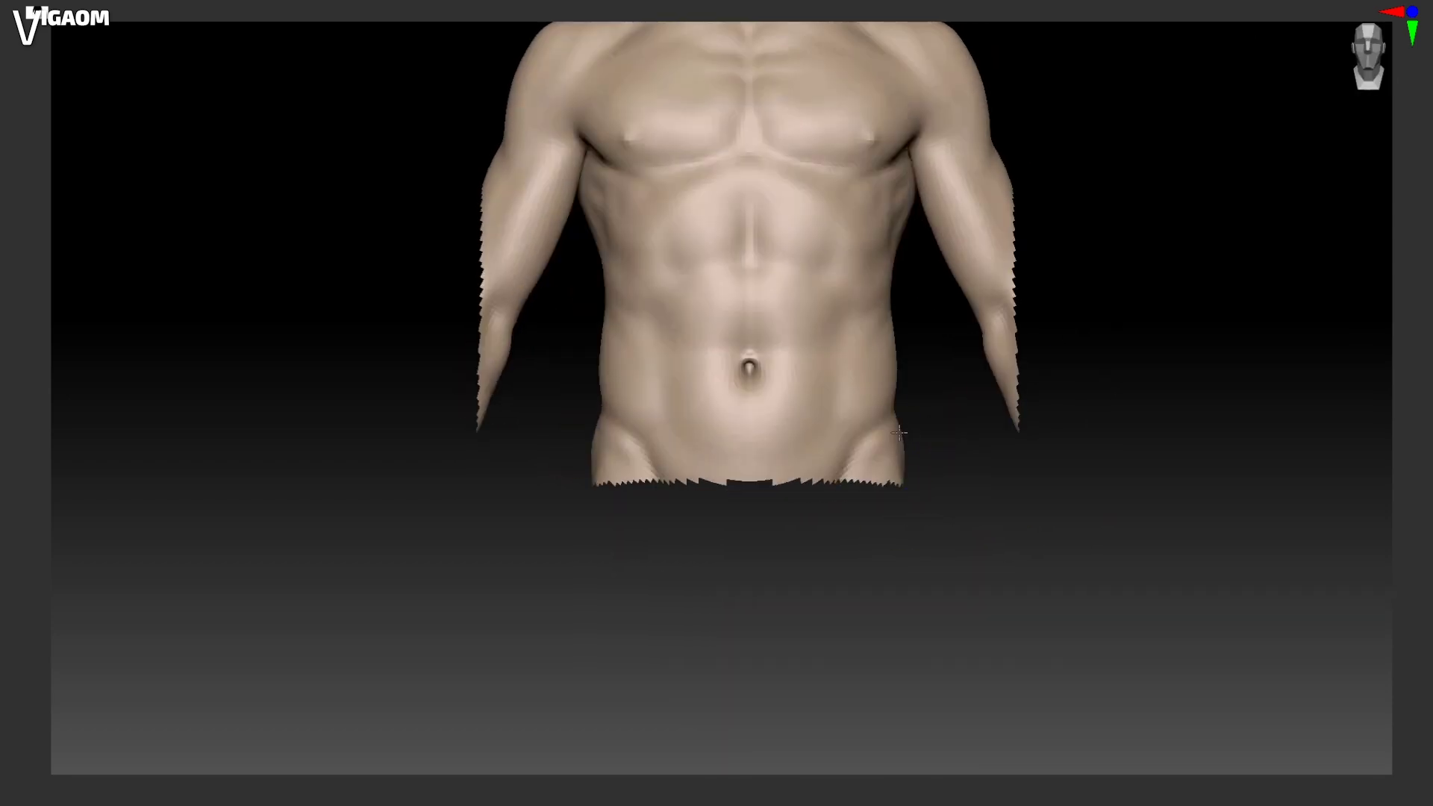
left_click_drag(938, 396, 761, 563)
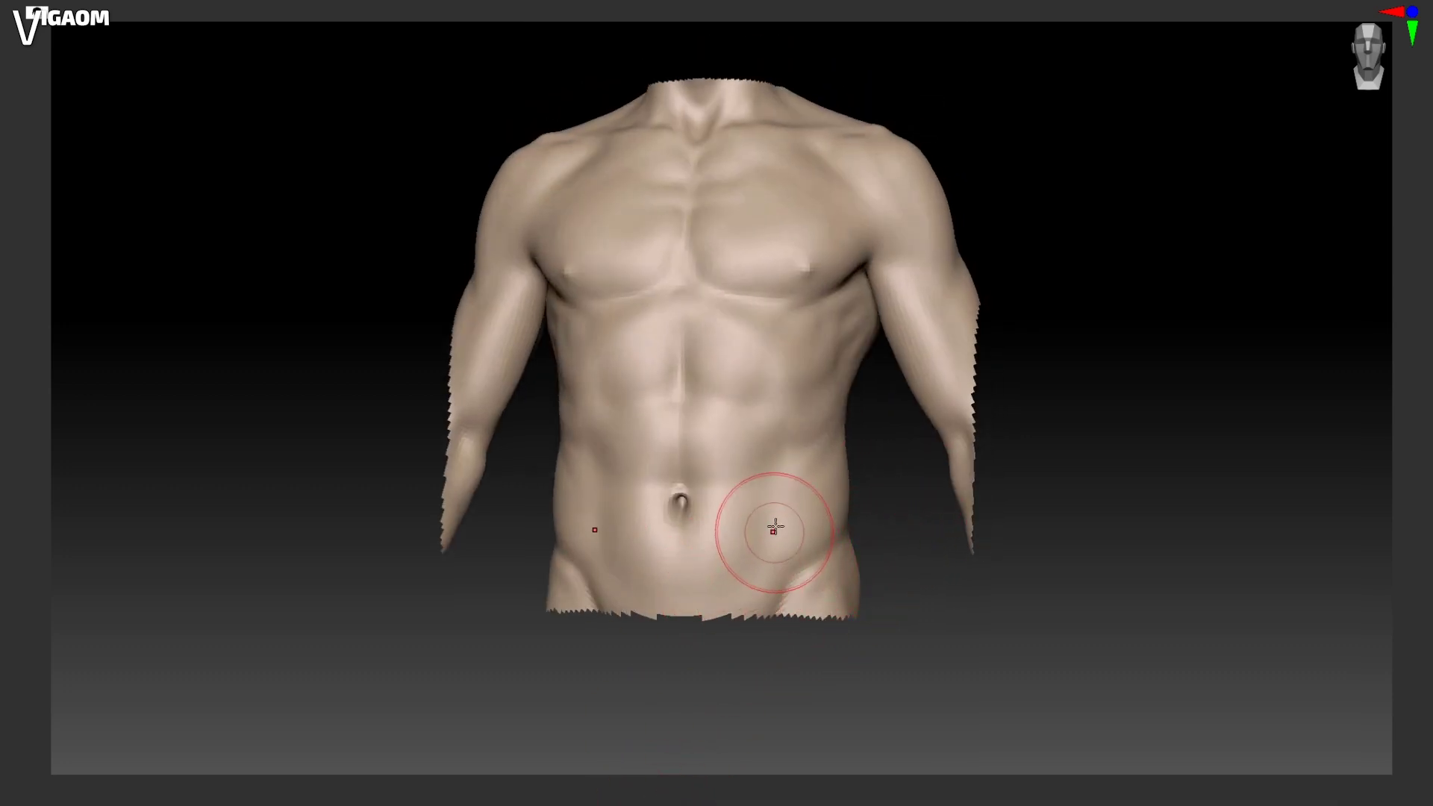
mouse_move(992, 604)
left_mouse_down("alt")
mouse_move(960, 589)
mouse_move(976, 594)
left_mouse_up("alt")
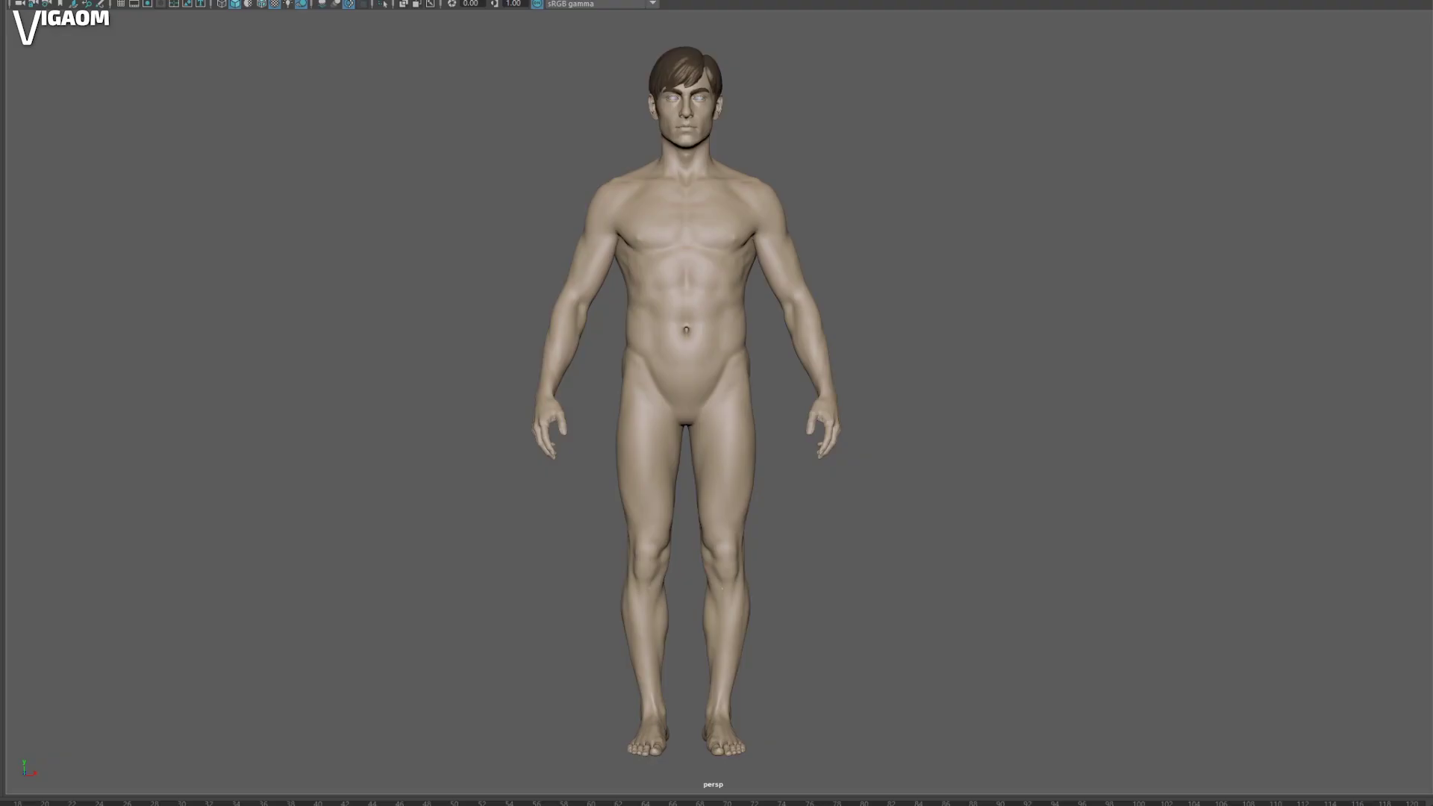
Step: Switch back to Maya and examine the figure's torso, arms and shoulders from the front
right_click_drag(915, 289, 1083, 381, "alt")
middle_click_drag(963, 179, 1018, 441, "alt")
right_click_drag(881, 373, 1027, 333, "alt")
middle_click_drag(1028, 333, 913, 212, "alt")
right_click_drag(913, 212, 808, 223, "alt")
scroll(807, 222, "down", 4)
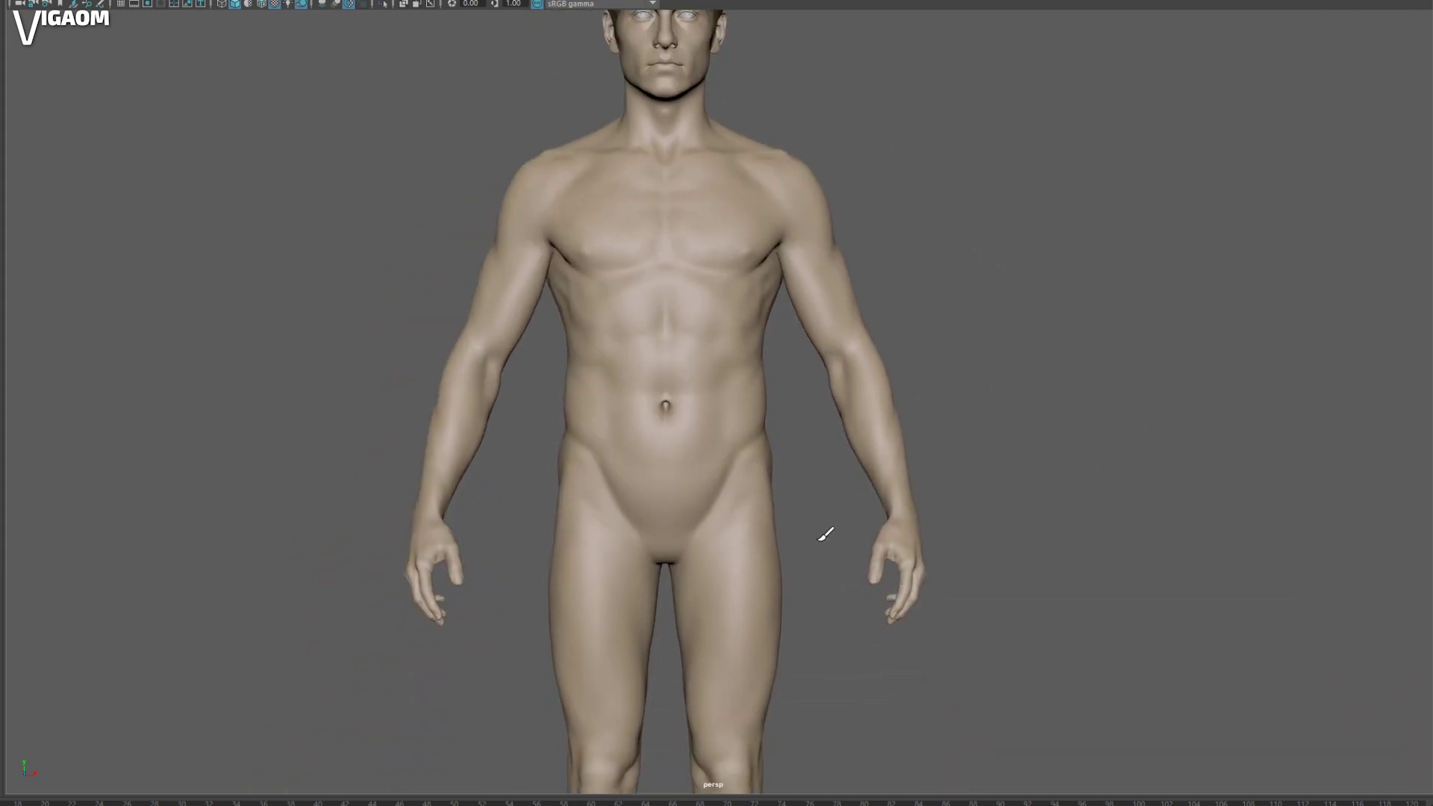
middle_click_drag(826, 535, 749, 566, "alt")
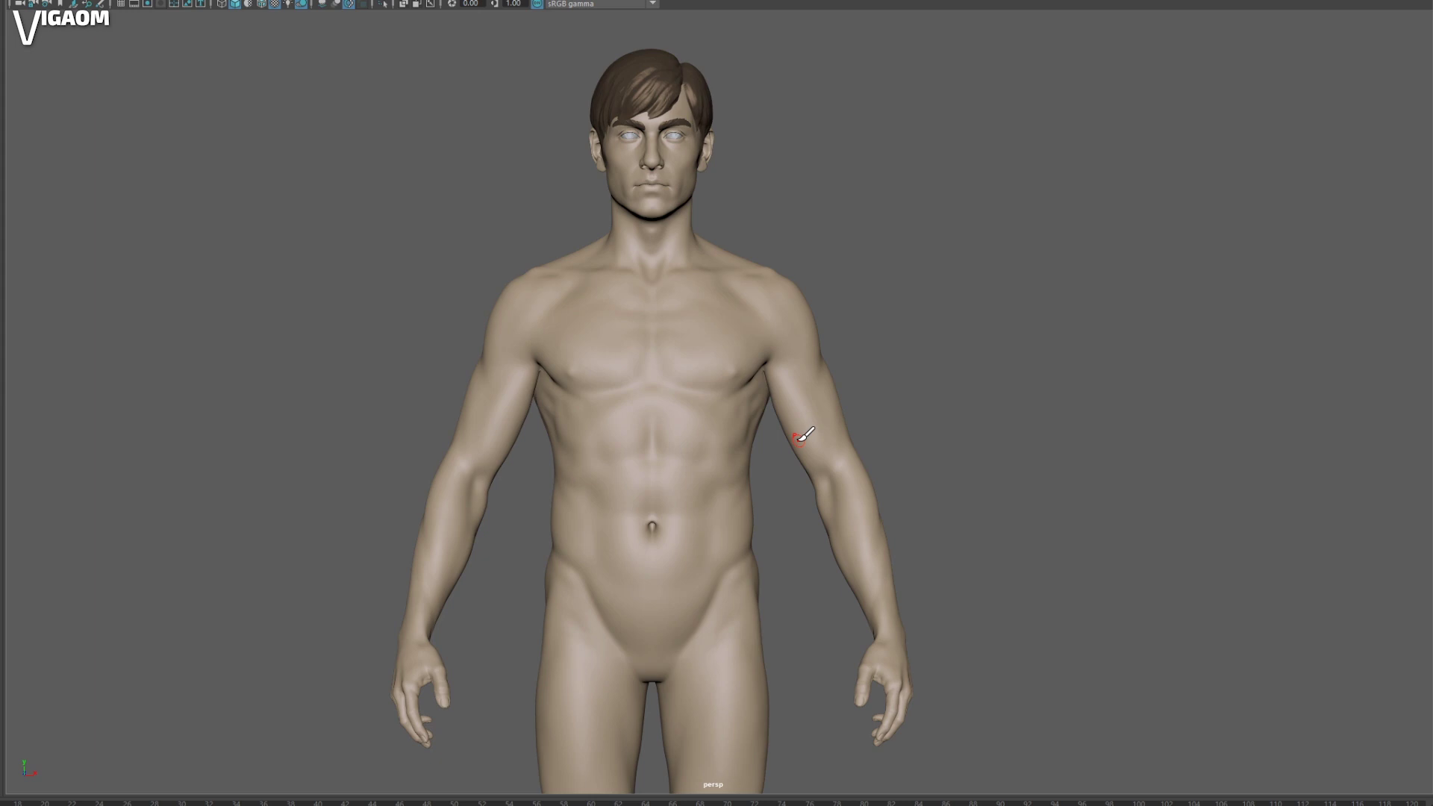
scroll(863, 386, "up", 2)
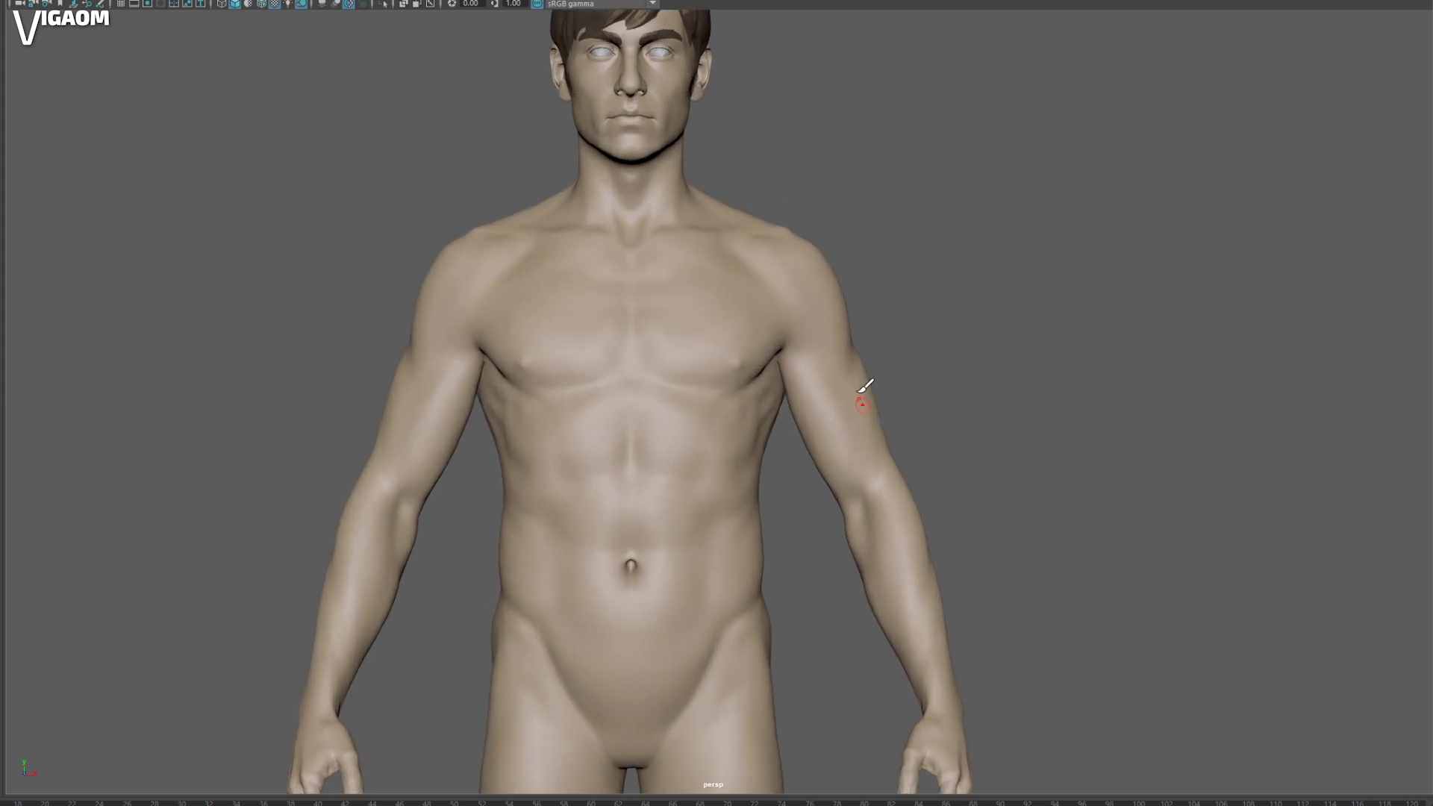
Step: Examine the head, neck and shoulders from the side and from the front
middle_click_drag(840, 228, 974, 423, "alt")
left_click_drag(975, 424, 859, 419, "alt")
right_click_drag(859, 418, 956, 404, "alt")
left_click_drag(956, 404, 832, 286, "alt")
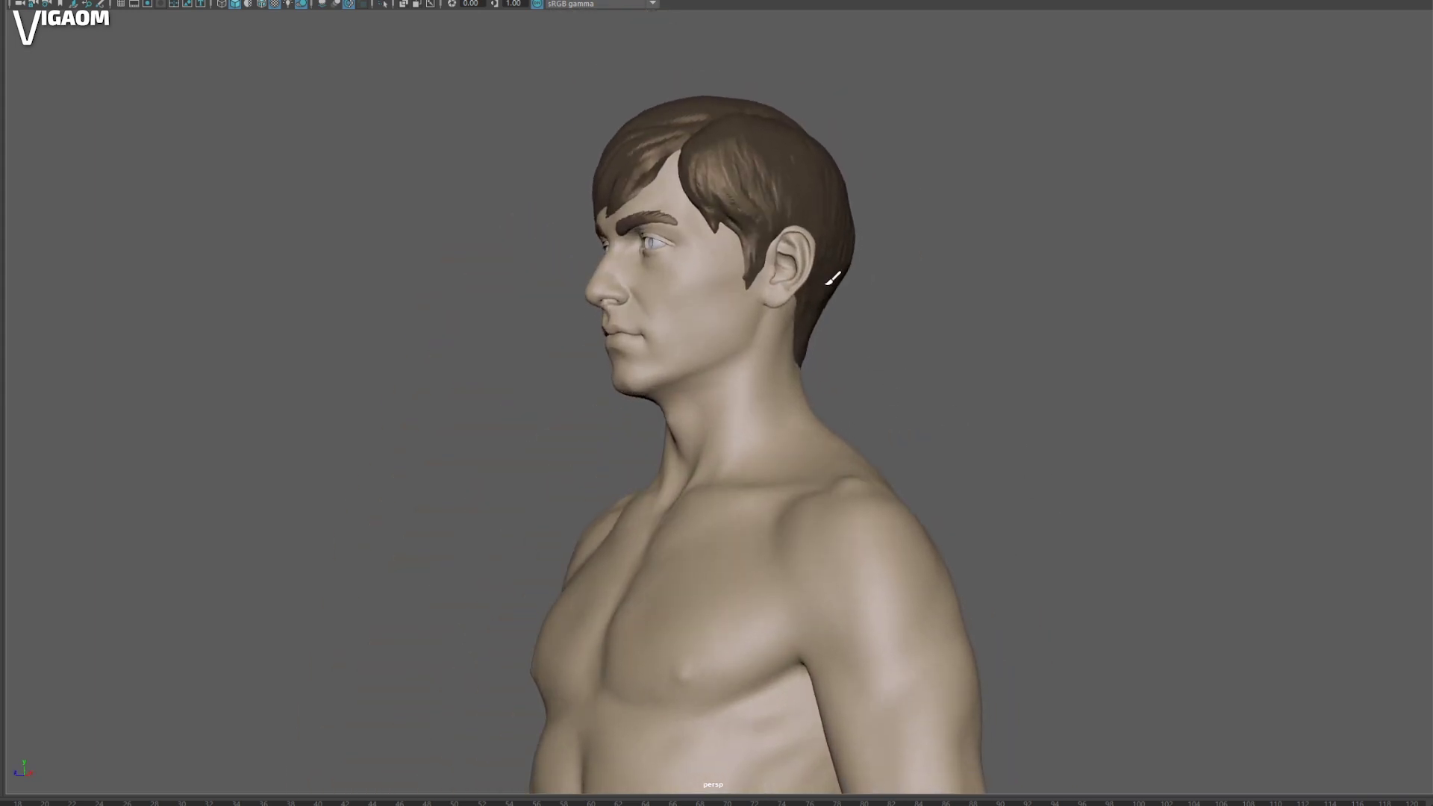
right_click_drag(832, 287, 959, 368, "alt")
left_click_drag(959, 368, 952, 277, "alt")
left_click_drag(791, 307, 916, 351, "alt")
left_click_drag(814, 310, 750, 381, "alt")
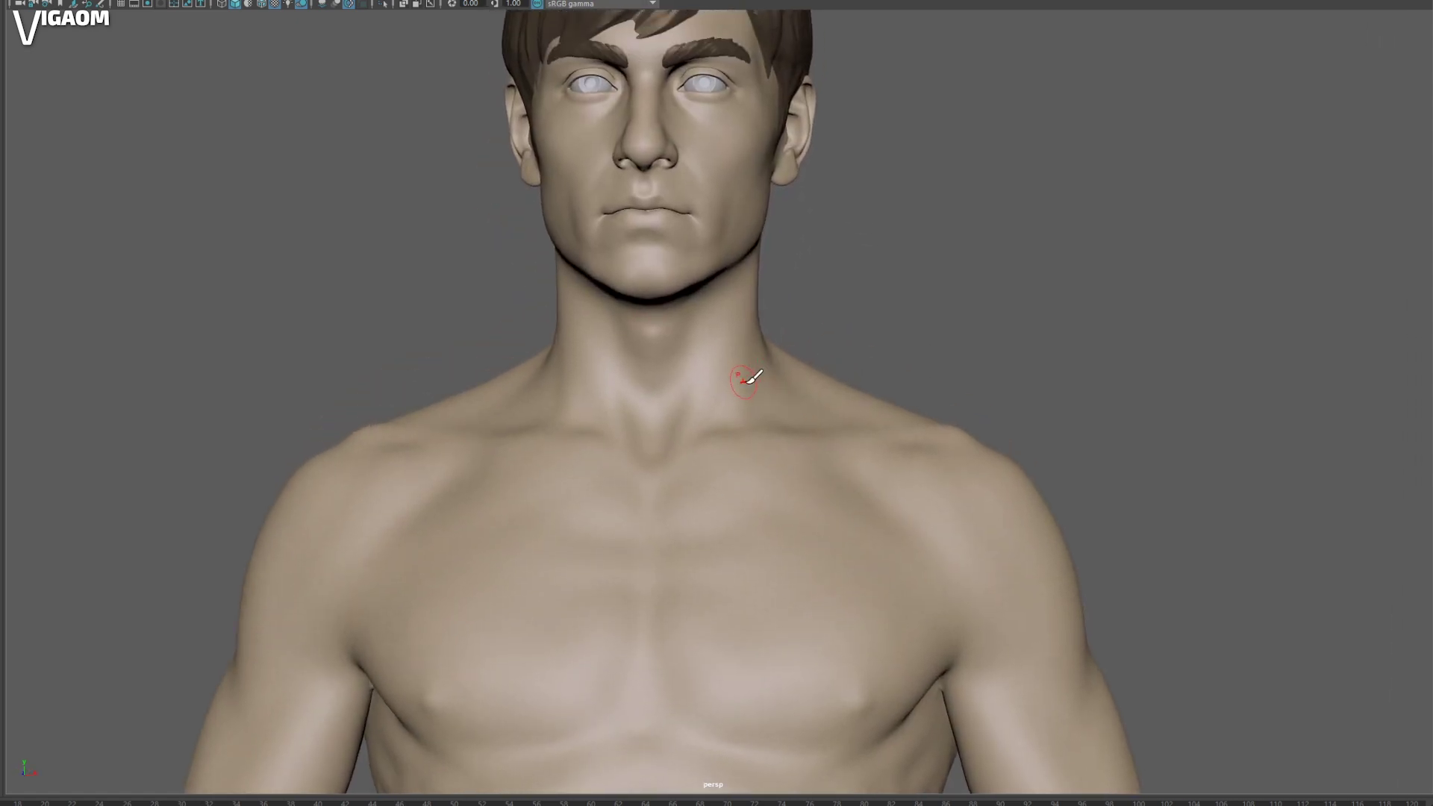
Step: Examine the front of the neck and the pit between the collarbones up close
middle_click_drag(748, 362, 724, 389, "alt")
left_click_drag(704, 403, 704, 383, "alt")
right_click_drag(705, 382, 734, 411, "alt")
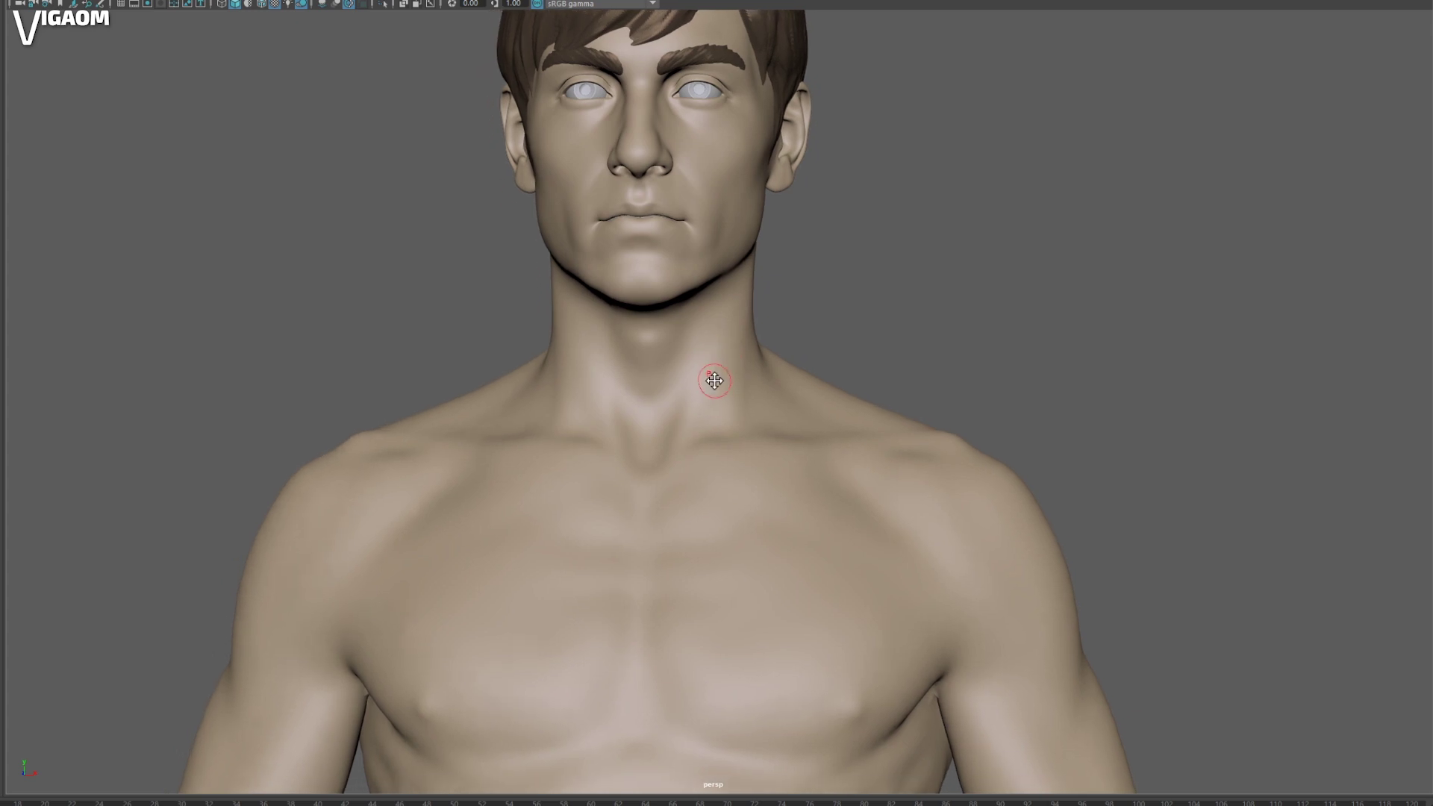
left_click_drag(733, 410, 714, 350, "alt")
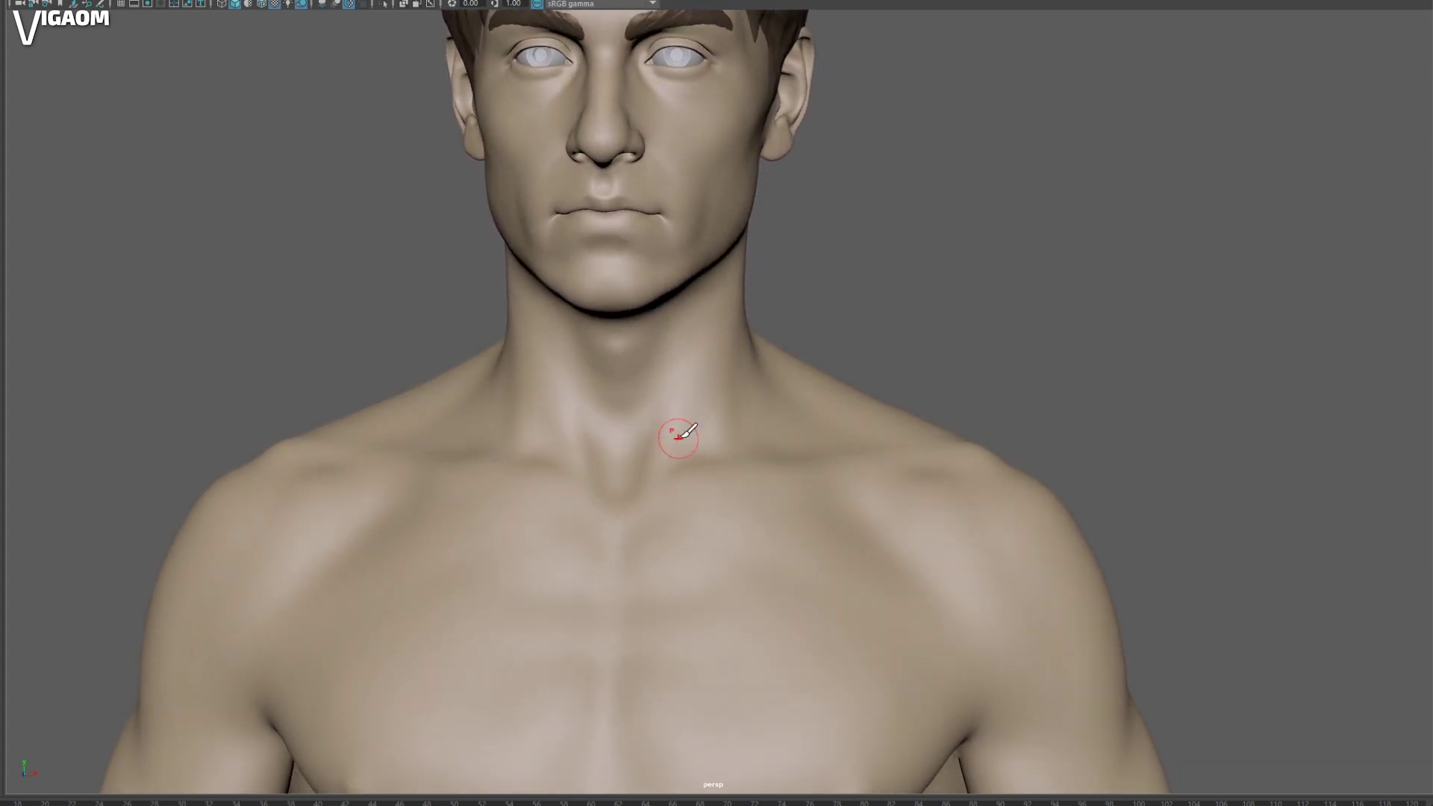
left_click_drag(680, 430, 662, 415, "alt")
middle_click_drag(662, 415, 673, 442, "alt")
Step: Inspect the area behind the ear without the hair, and compare it with the skull, sternum and collarbones on the skeleton
mouse_move(672, 442)
left_mouse_down("alt")
mouse_move(710, 266)
mouse_move(746, 186)
mouse_move(699, 173)
mouse_move(772, 366)
mouse_move(707, 411)
mouse_move(701, 287)
mouse_move(681, 240)
left_mouse_up("alt")
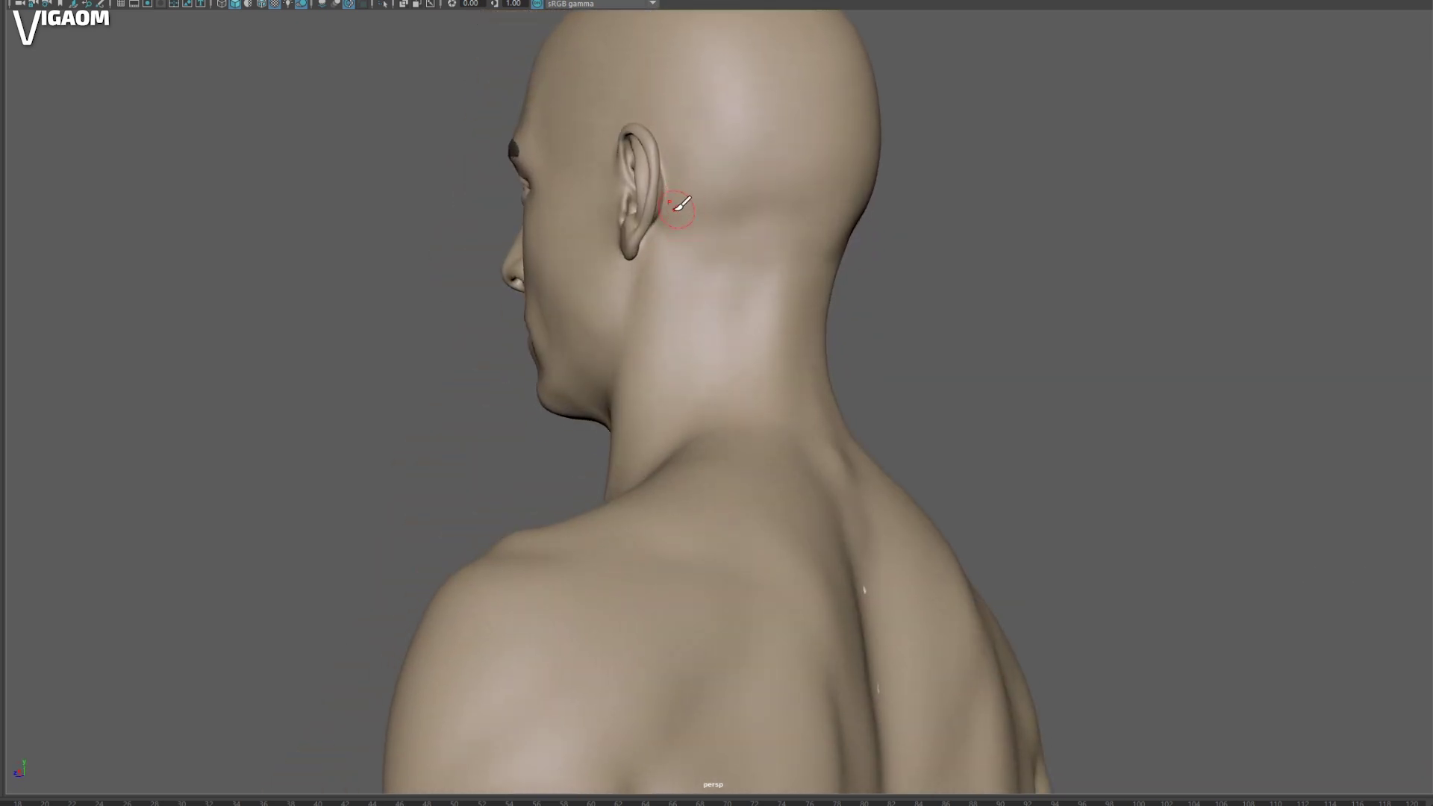
left_click_drag(708, 174, 661, 256, "alt")
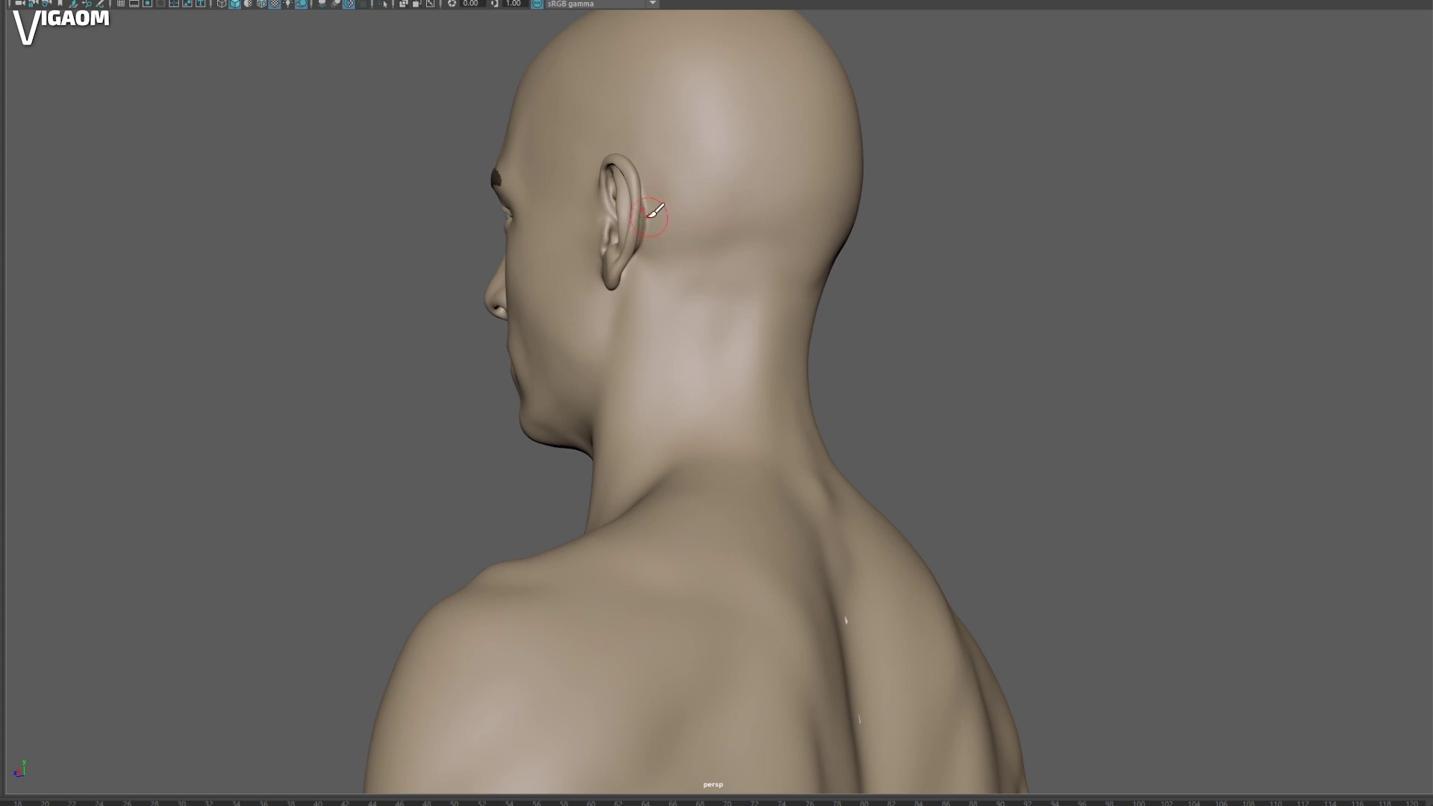
mouse_move(709, 259)
left_mouse_down("alt")
mouse_move(553, 244)
mouse_move(674, 278)
mouse_move(652, 236)
left_mouse_up("alt")
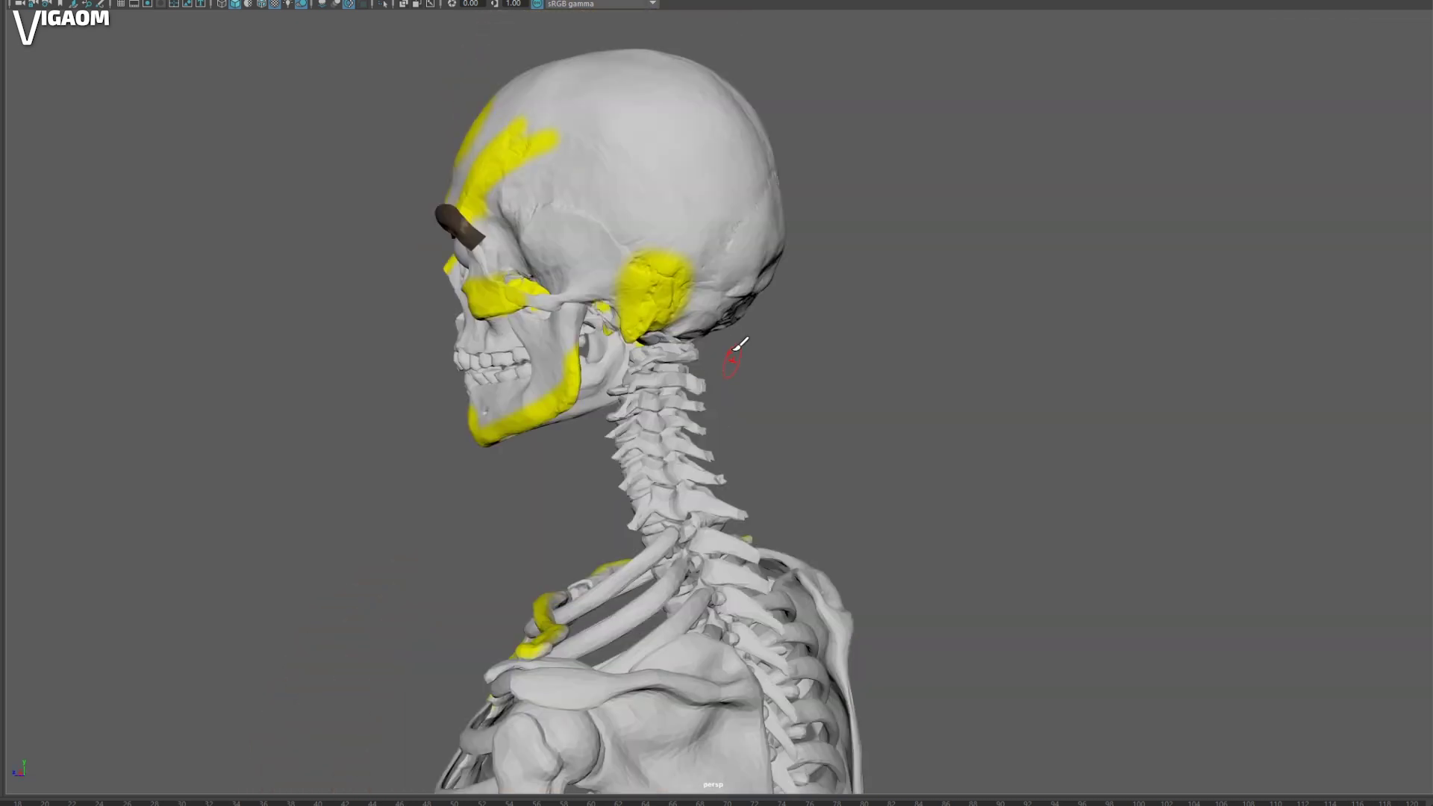
mouse_move(736, 346)
left_mouse_down("alt")
mouse_move(640, 288)
mouse_move(678, 230)
mouse_move(663, 200)
mouse_move(672, 213)
mouse_move(679, 167)
mouse_move(730, 150)
mouse_move(711, 147)
mouse_move(701, 457)
left_mouse_up("alt")
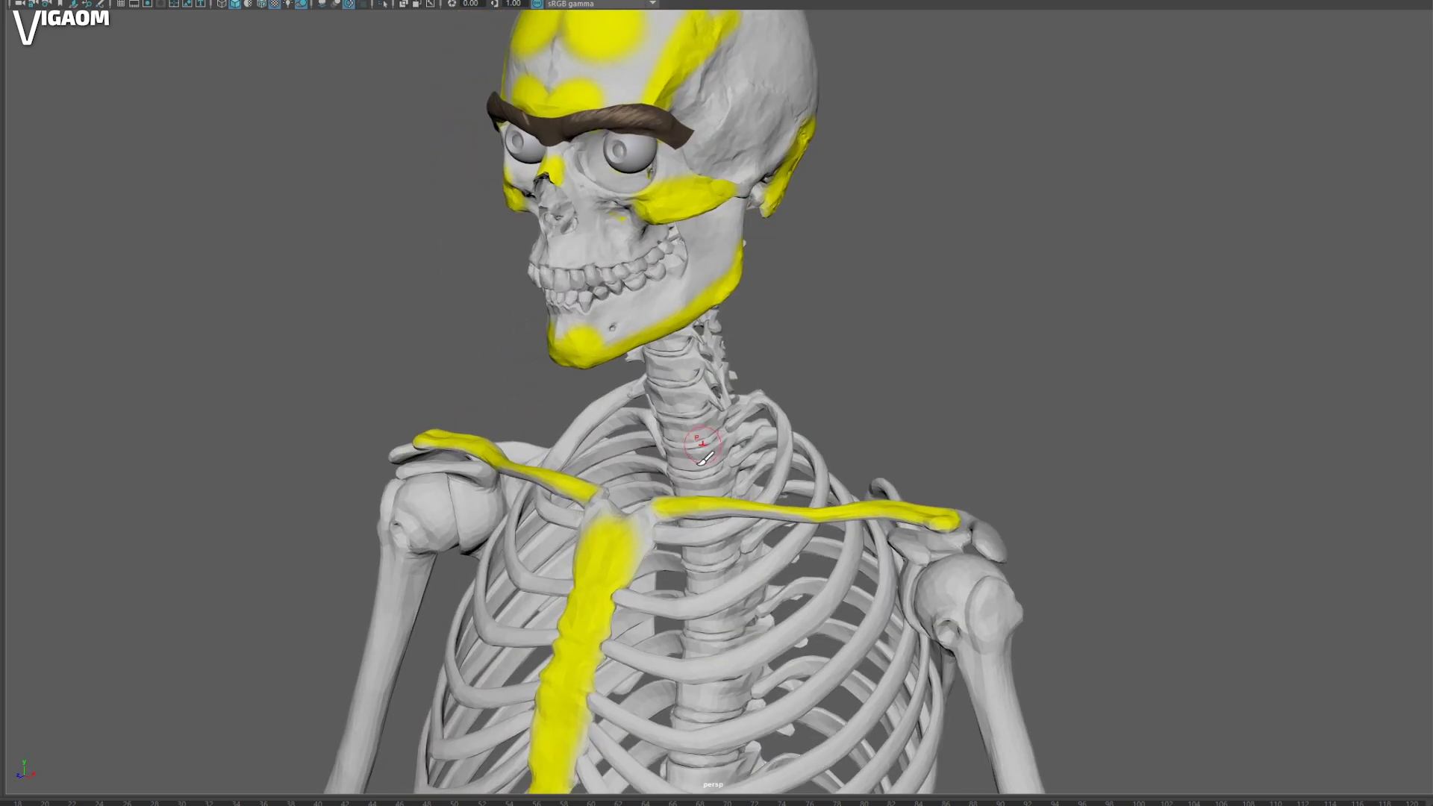
left_click_drag(656, 502, 649, 334, "alt")
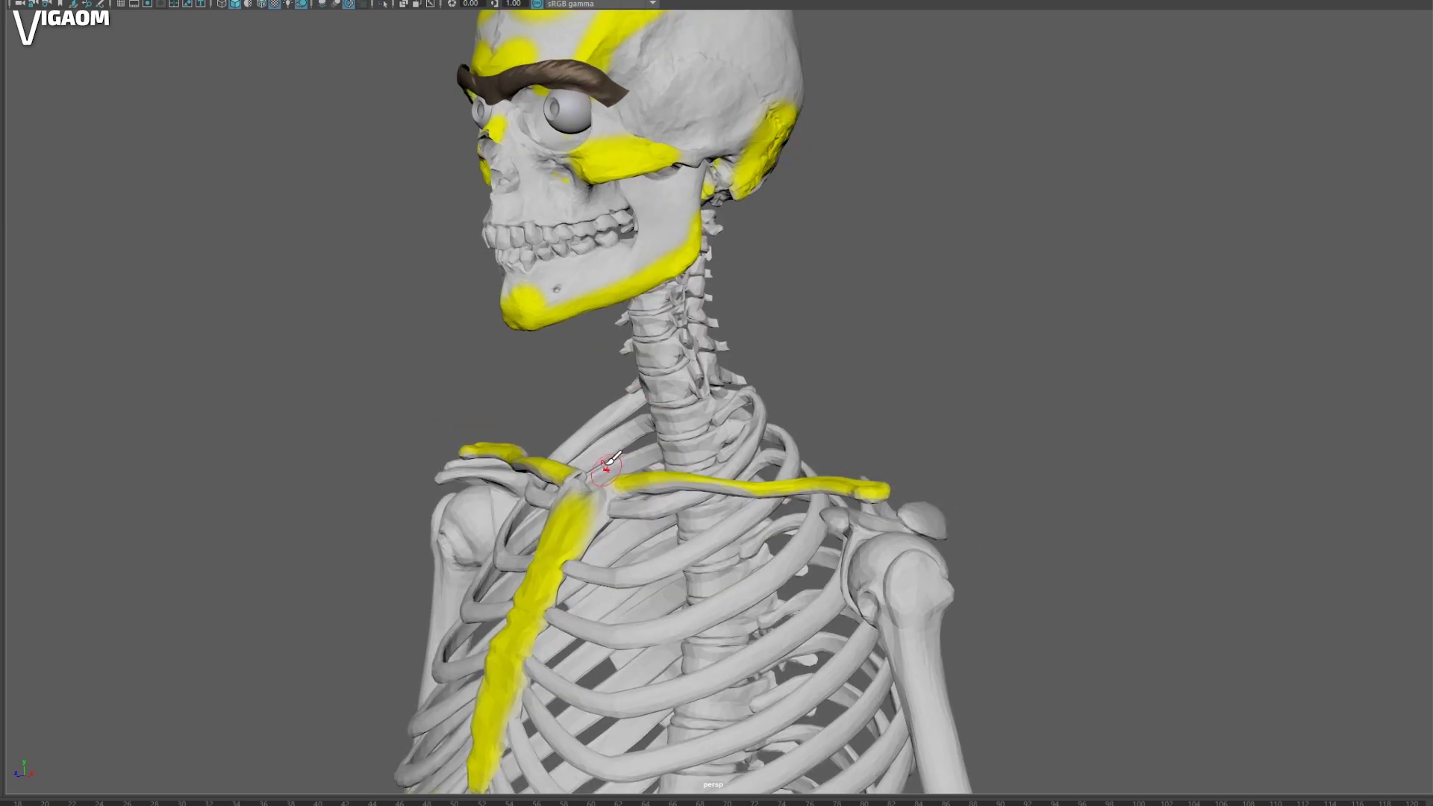
mouse_move(812, 113)
left_mouse_down("alt")
mouse_move(775, 224)
mouse_move(570, 410)
mouse_move(810, 134)
left_mouse_up("alt")
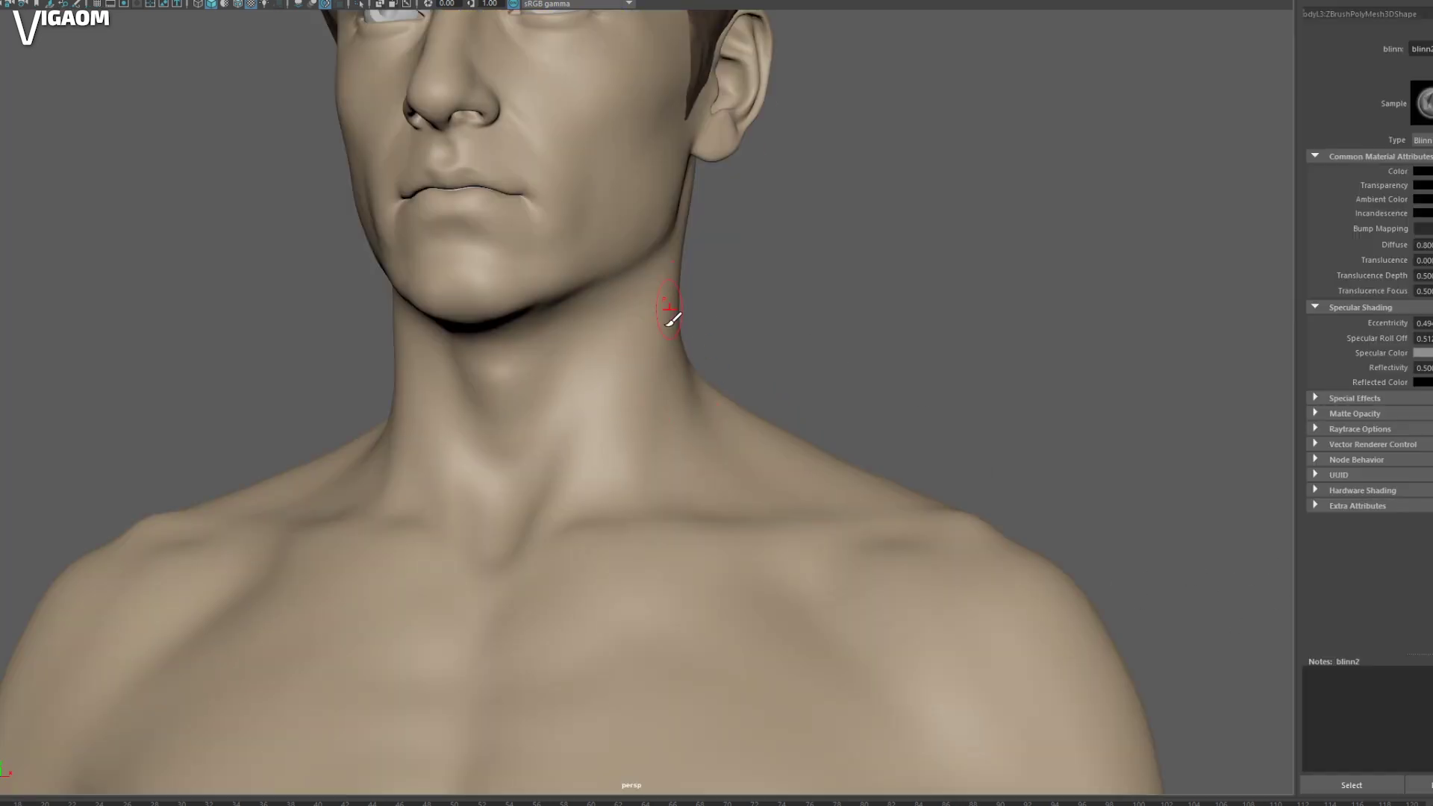
Step: Paint the sternocleidomastoid muscles in orange on both sides of the neck, from behind the ears down to the sternum
left_click_drag(654, 372, 642, 287, "alt")
key("b")
left_click_drag(585, 461, 573, 460)
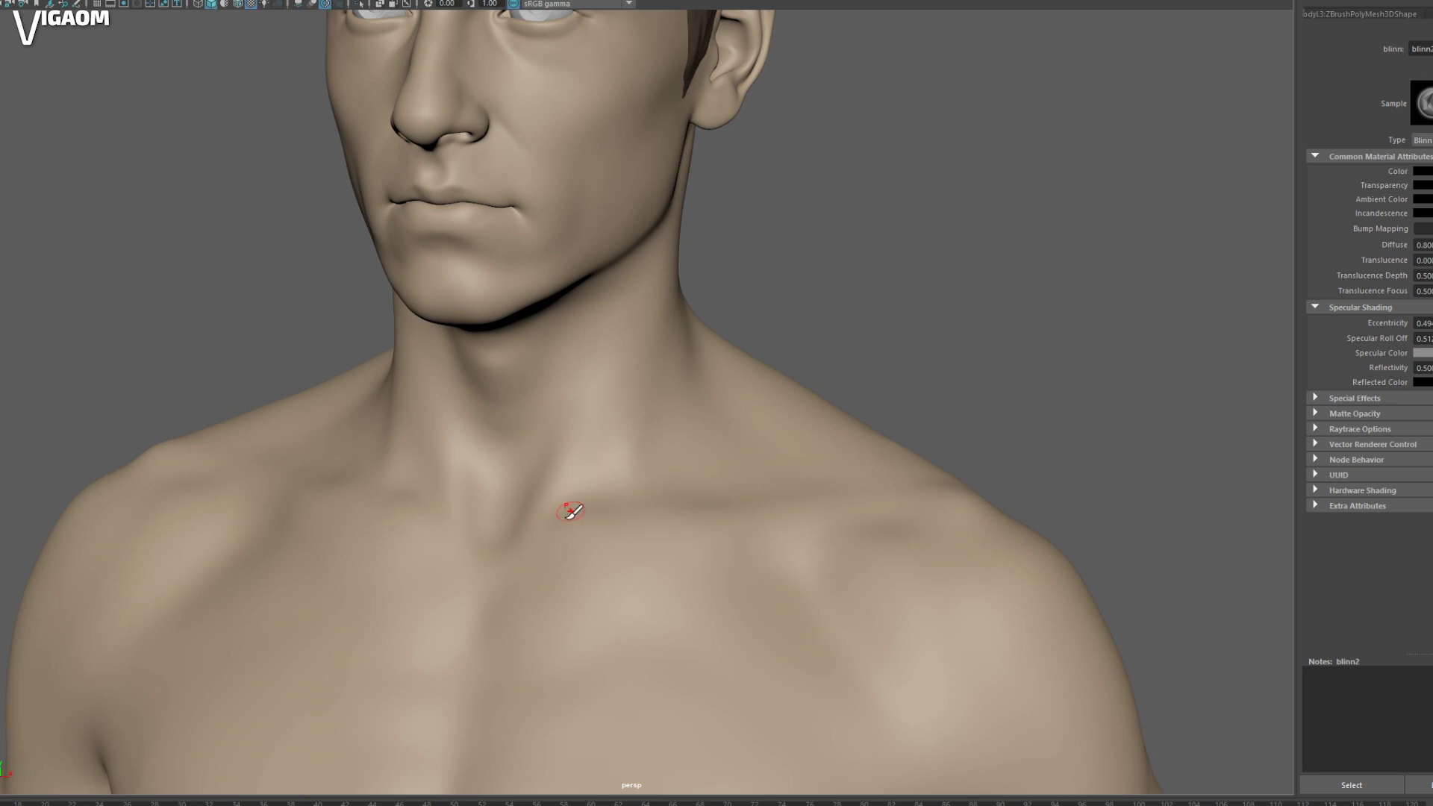
mouse_move(616, 350)
left_mouse_down("alt")
mouse_move(601, 394)
mouse_move(561, 332)
mouse_move(602, 265)
left_mouse_up("alt")
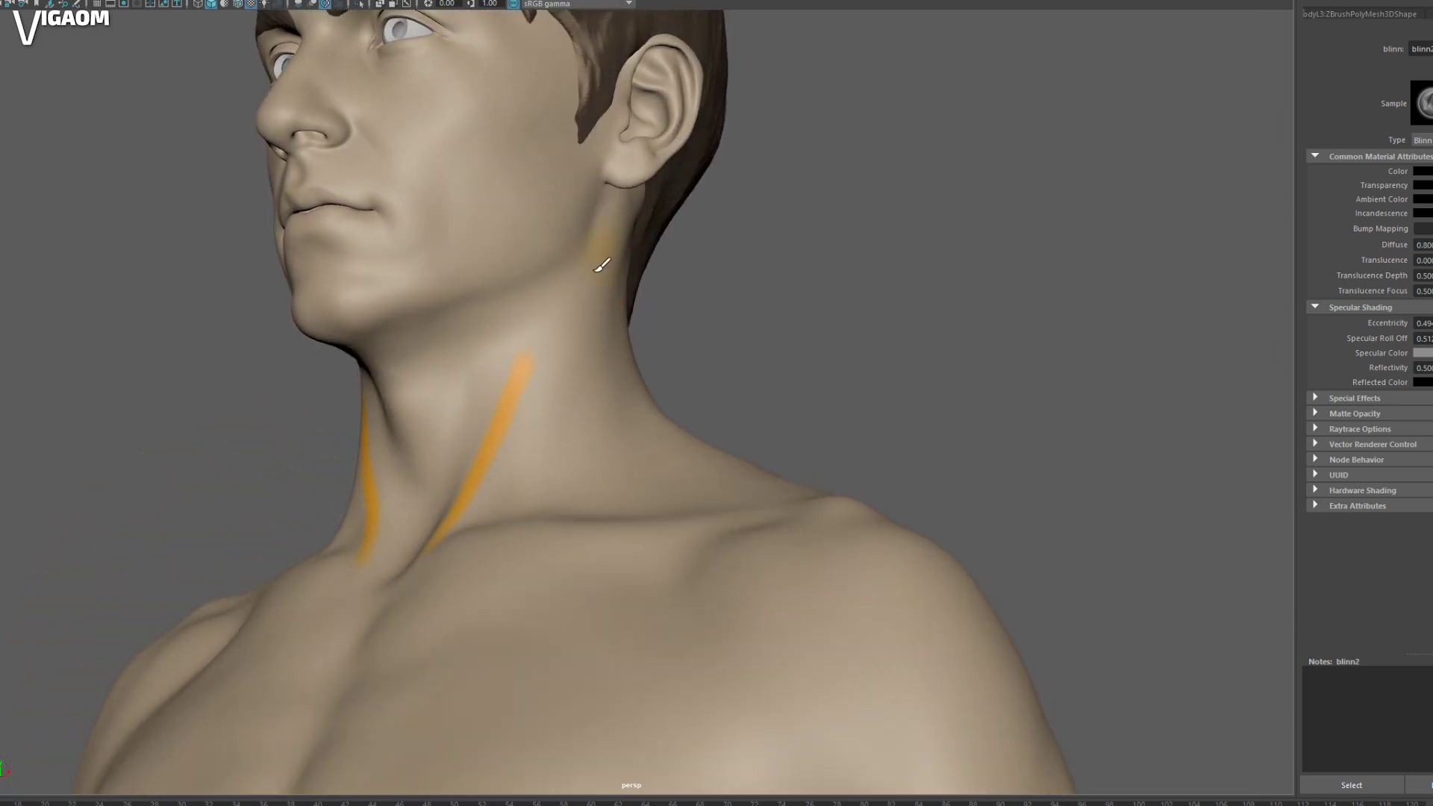
mouse_move(481, 466)
left_mouse_down("alt")
mouse_move(624, 374)
mouse_move(630, 396)
left_mouse_up("alt")
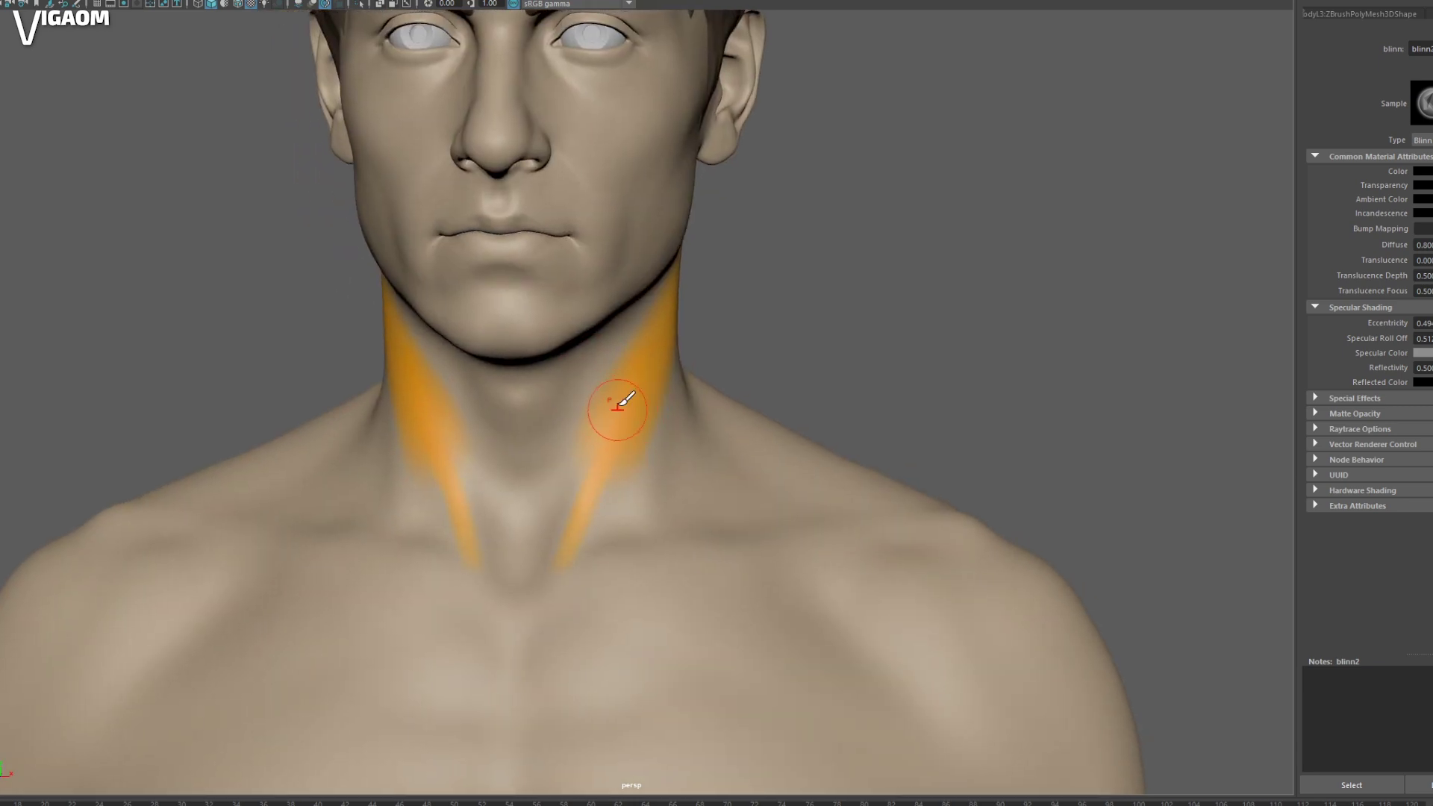
Step: Paint the second orange branch of each sternocleidomastoid muscle down to the collarbone and fill out the shape
left_click_drag(574, 550, 544, 473, "alt")
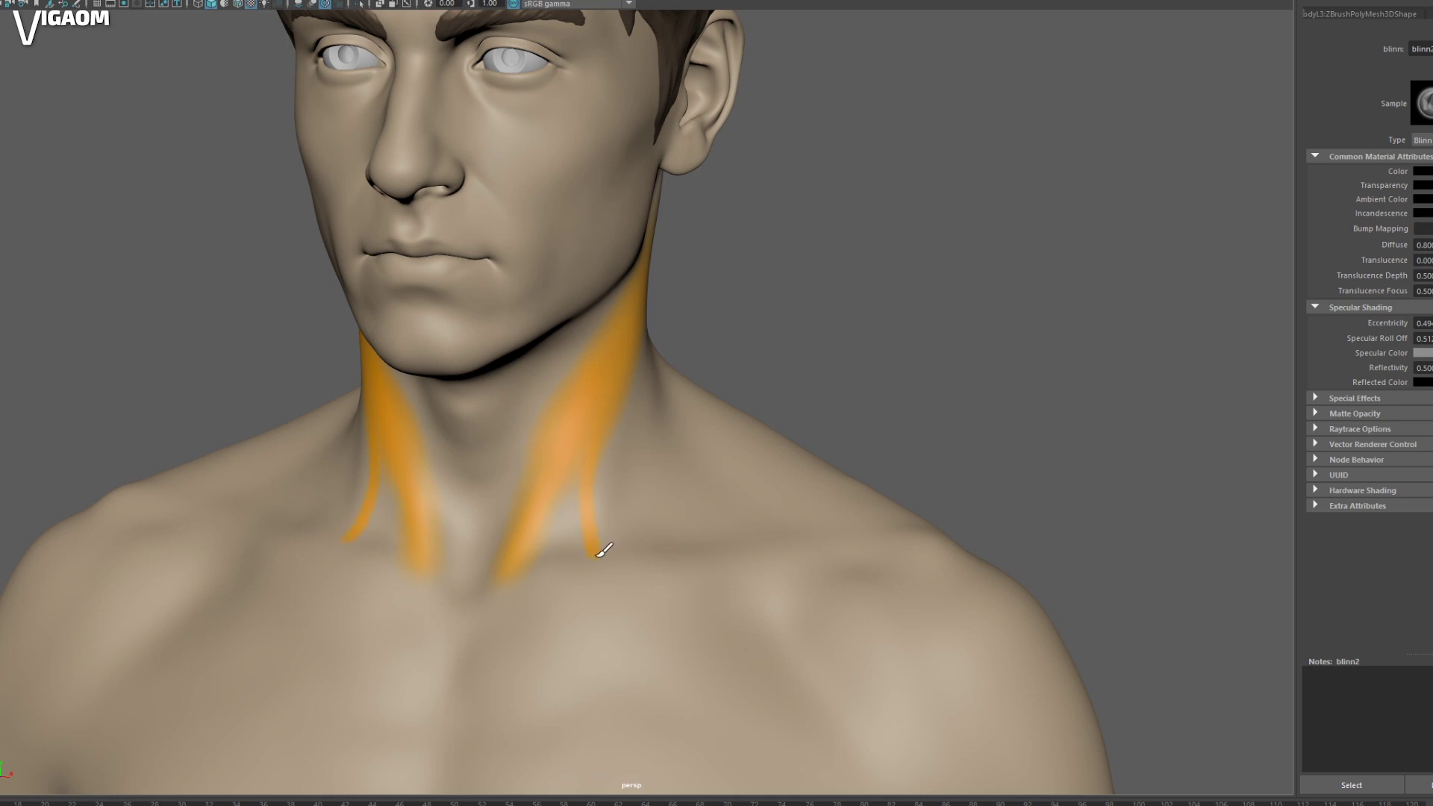
mouse_move(648, 531)
left_mouse_down("alt")
mouse_move(621, 569)
mouse_move(590, 513)
mouse_move(620, 430)
mouse_move(670, 424)
mouse_move(586, 485)
left_mouse_up("alt")
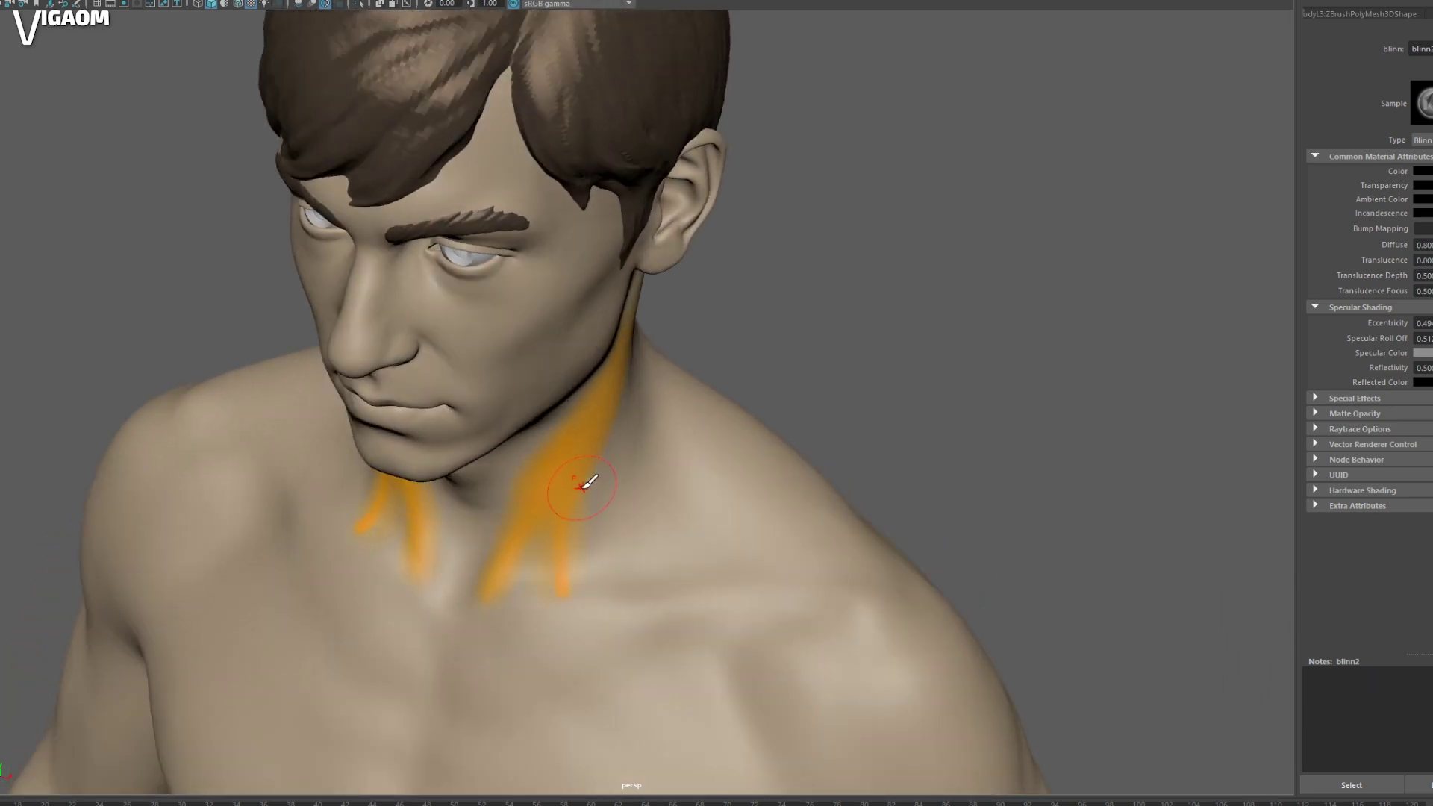
left_click_drag(650, 382, 801, 312, "alt")
mouse_move(685, 383)
middle_mouse_down("alt")
mouse_move(691, 359)
mouse_move(692, 379)
middle_mouse_up("alt")
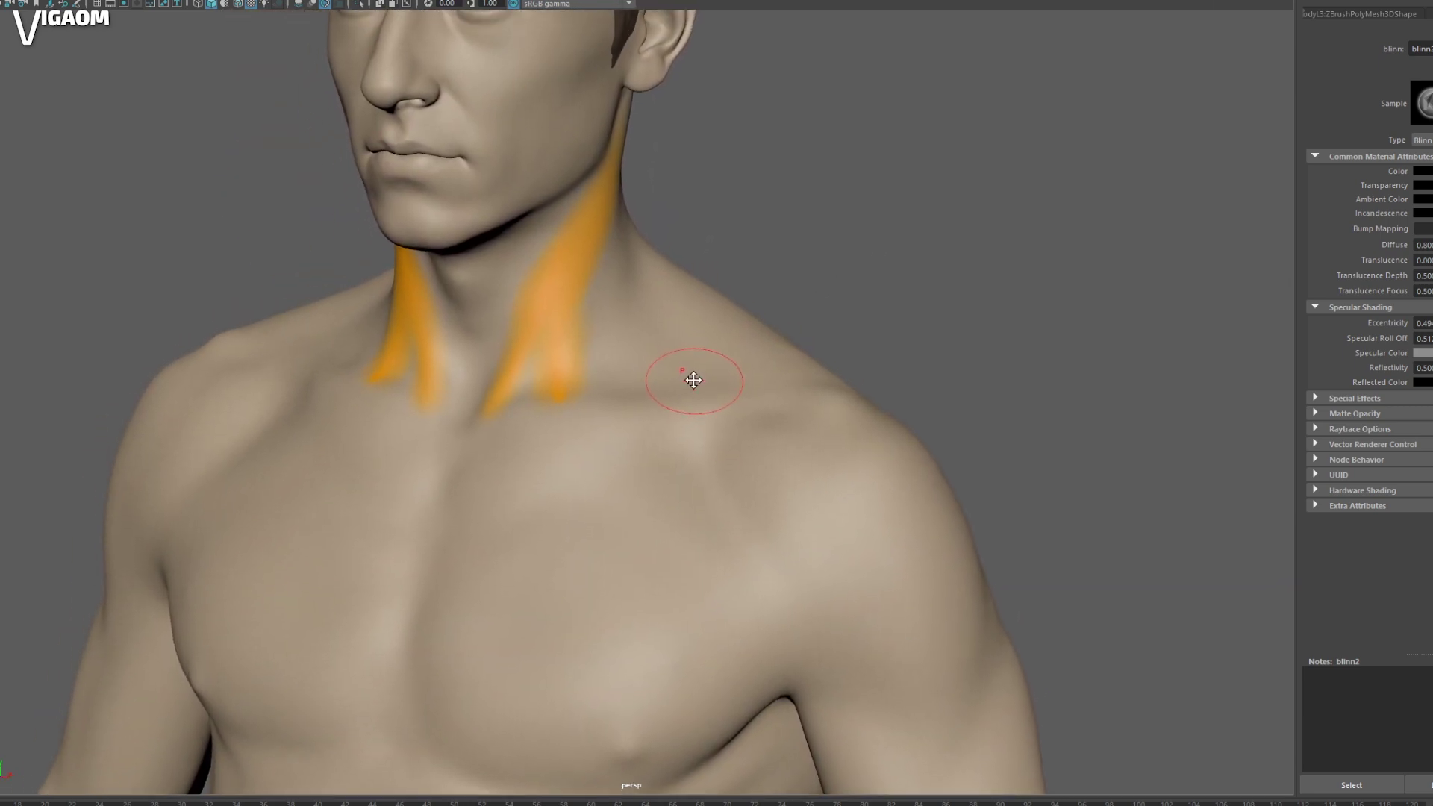
Step: Examine the curve of the collarbones on the skeleton from above, the side and the front, and compare it with the body surface
mouse_move(675, 397)
left_mouse_down()
mouse_move(650, 396)
mouse_move(672, 368)
mouse_move(597, 377)
left_mouse_up()
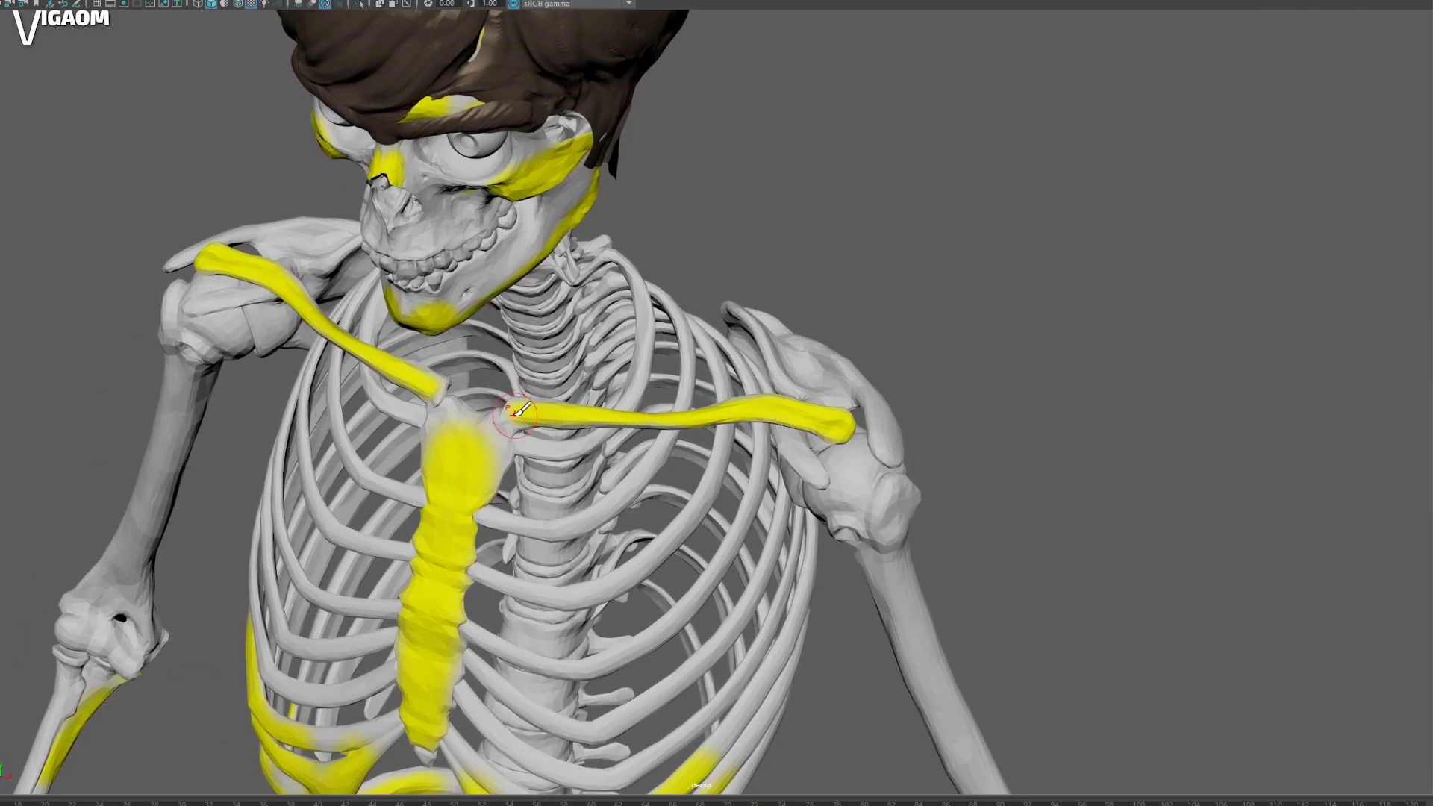
left_click_drag(517, 411, 496, 410, "alt")
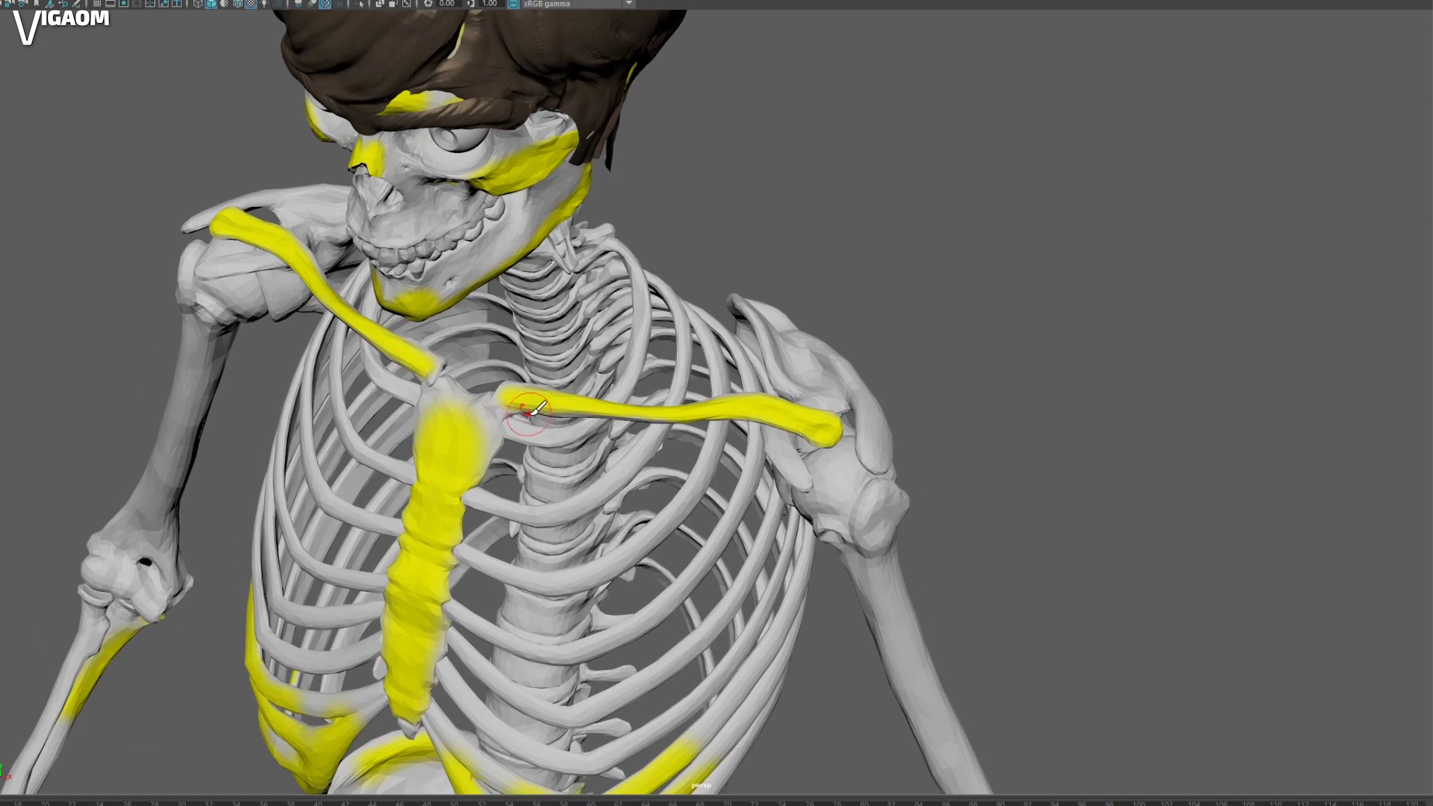
mouse_move(610, 415)
left_mouse_down("alt")
mouse_move(650, 409)
mouse_move(630, 282)
left_mouse_up("alt")
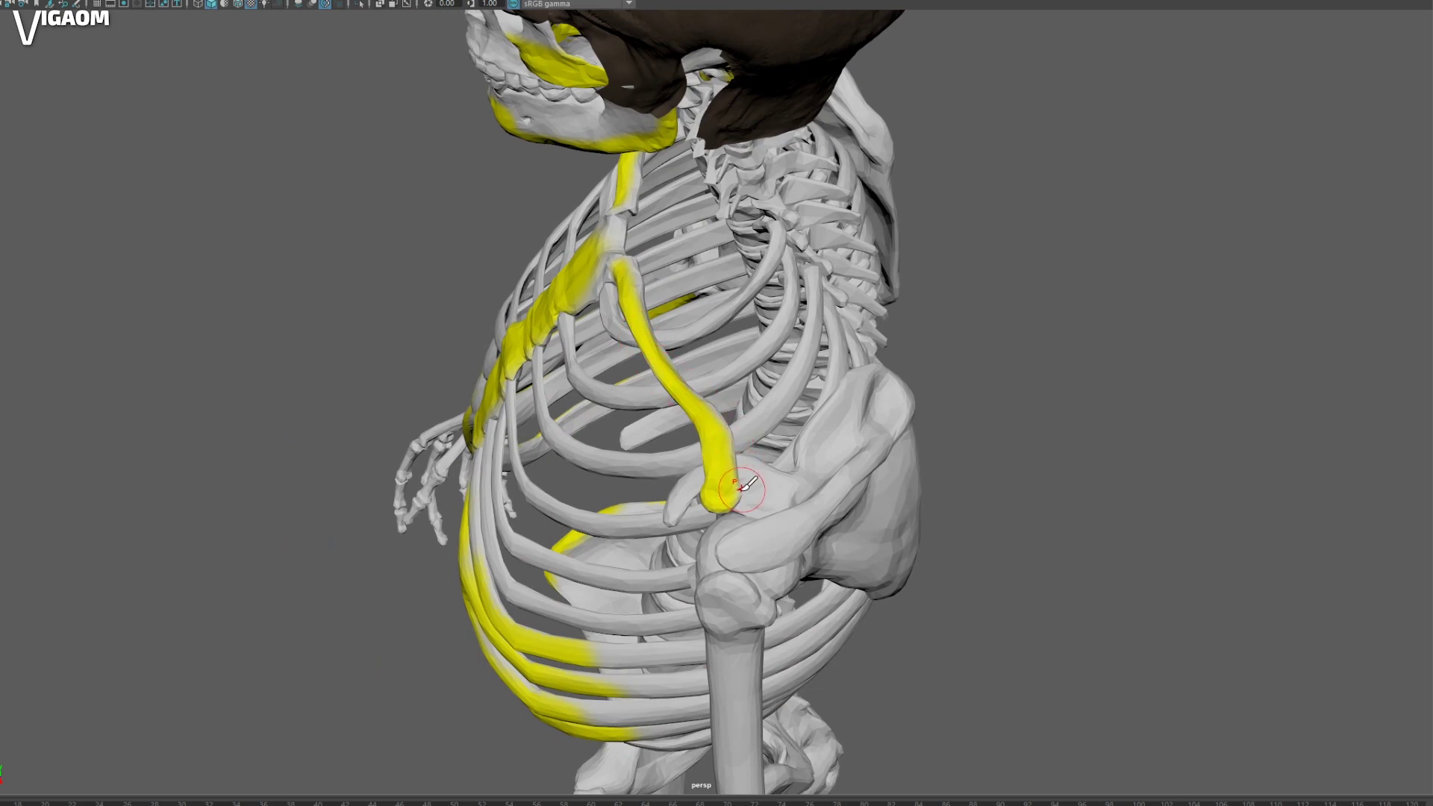
mouse_move(690, 525)
left_mouse_down("alt")
mouse_move(805, 493)
mouse_move(816, 458)
left_mouse_up("alt")
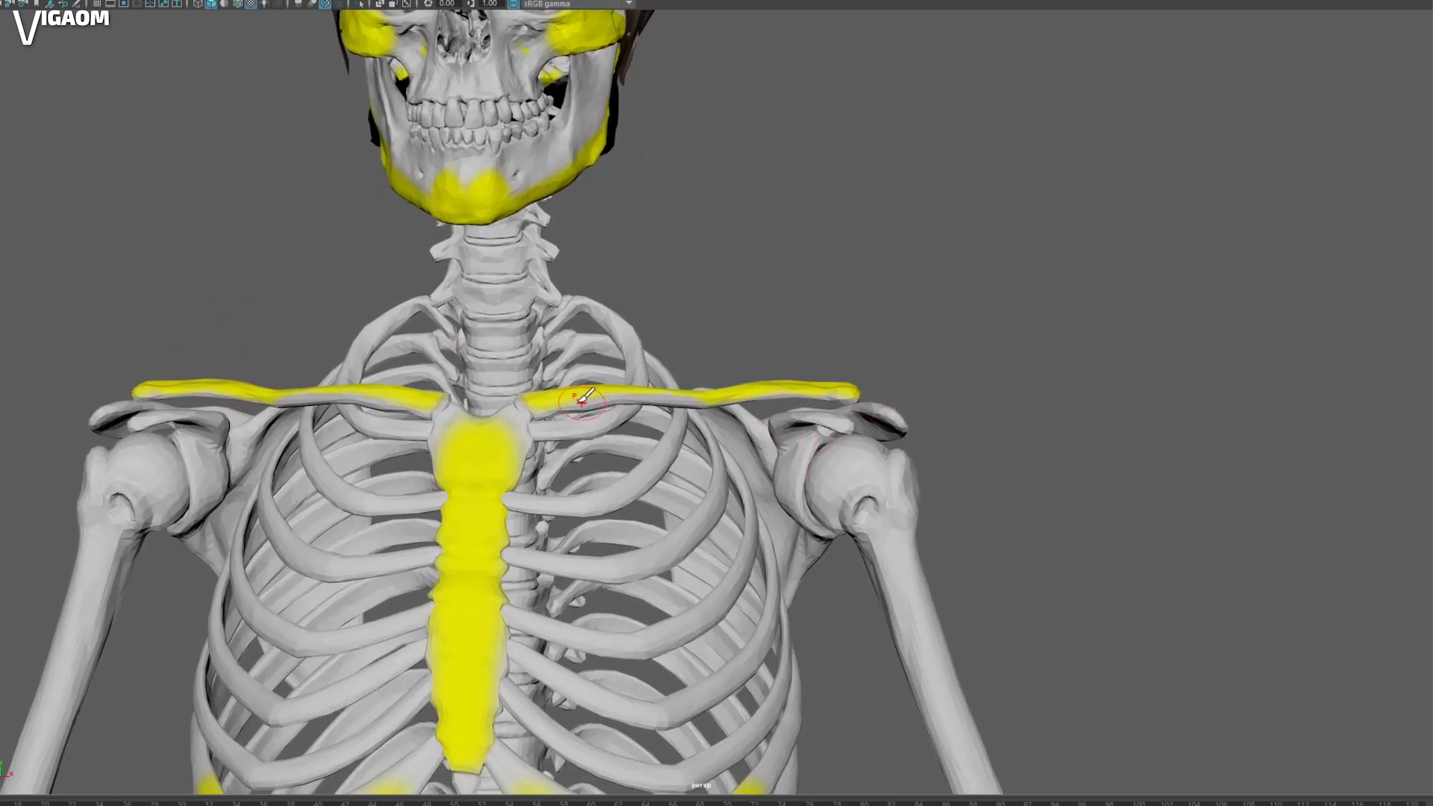
mouse_move(677, 398)
left_mouse_down("alt")
mouse_move(852, 378)
mouse_move(590, 384)
left_mouse_up("alt")
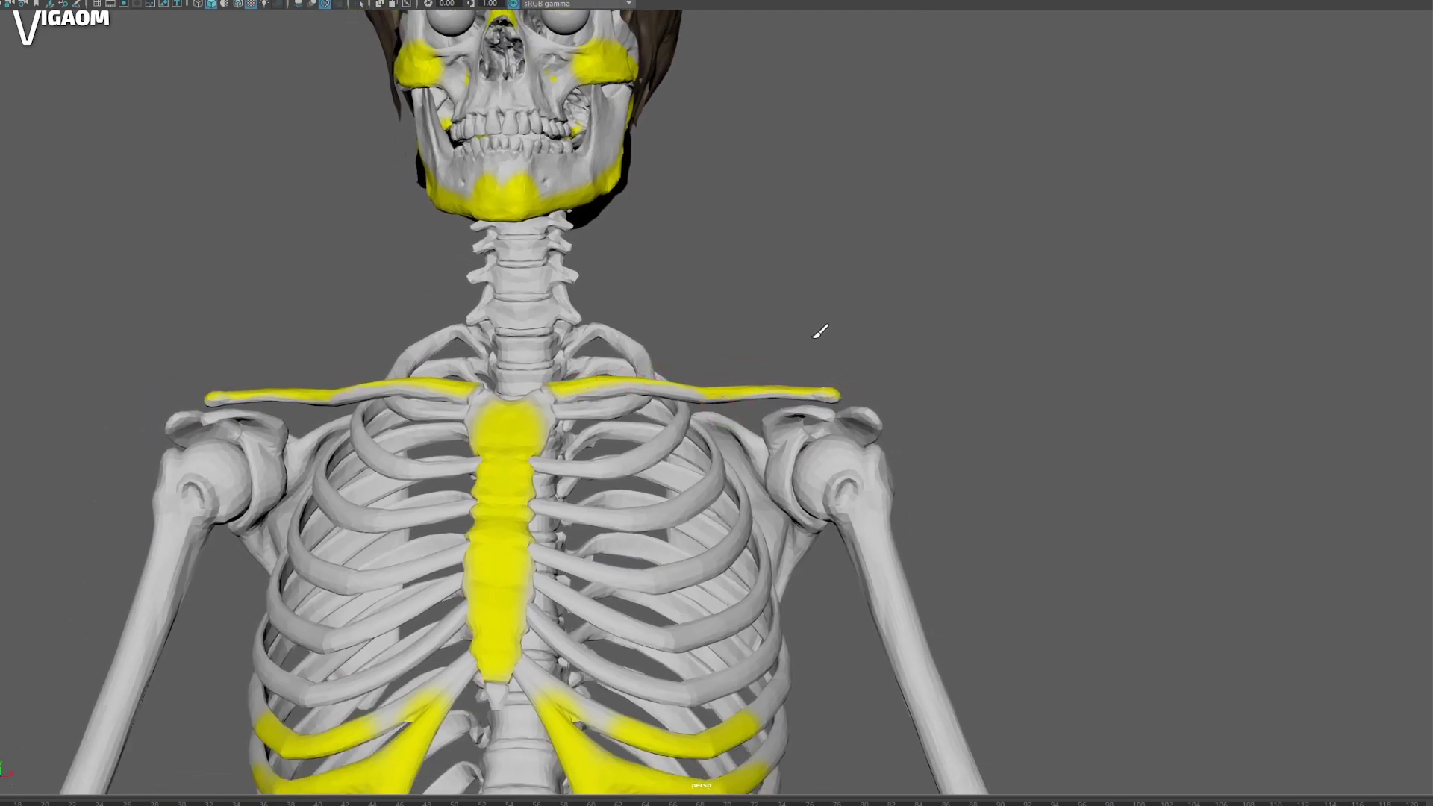
mouse_move(713, 336)
left_mouse_down("alt")
mouse_move(672, 409)
mouse_move(906, 458)
mouse_move(824, 409)
left_mouse_up("alt")
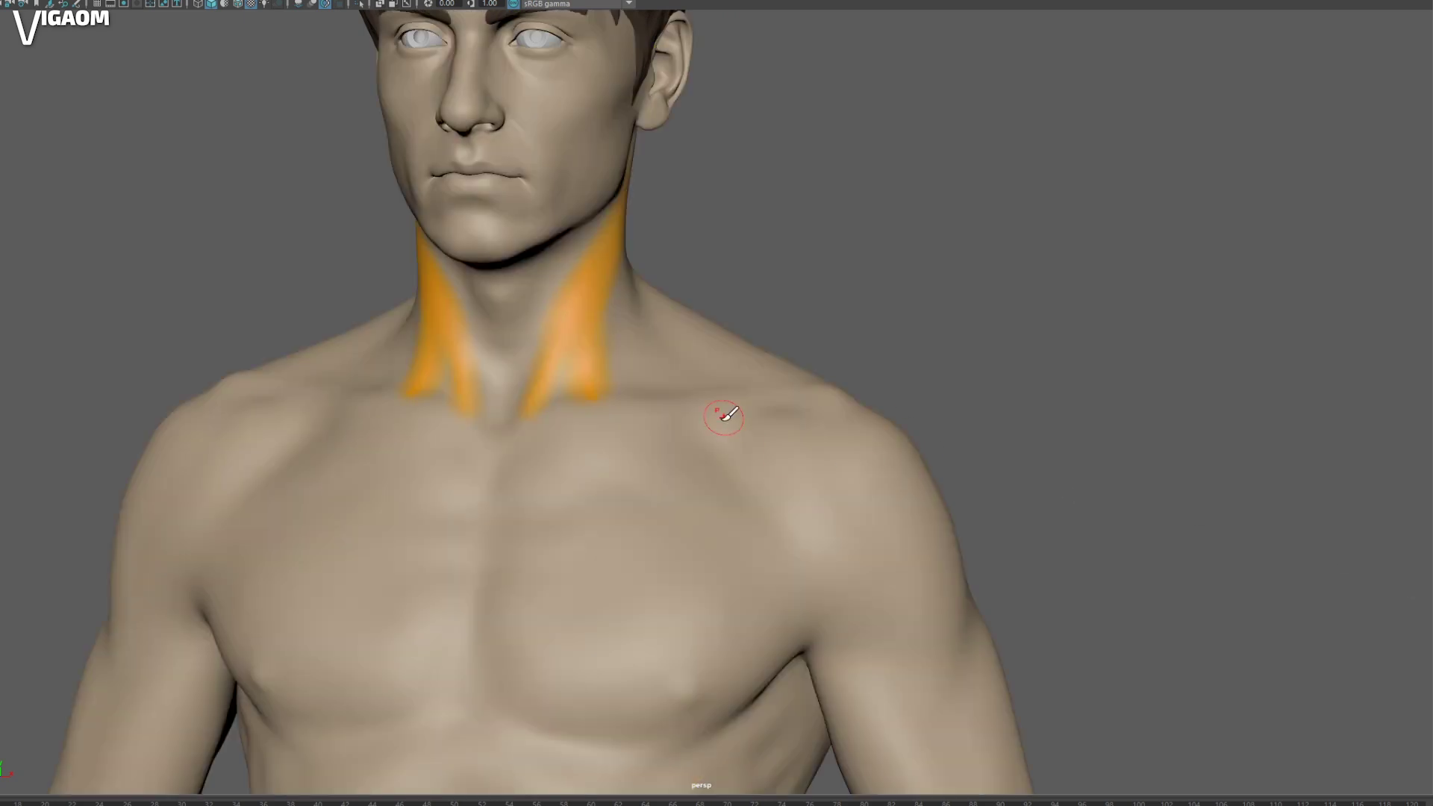
mouse_move(729, 416)
left_mouse_down("alt")
mouse_move(777, 432)
mouse_move(660, 428)
mouse_move(576, 374)
mouse_move(596, 461)
mouse_move(491, 349)
left_mouse_up("alt")
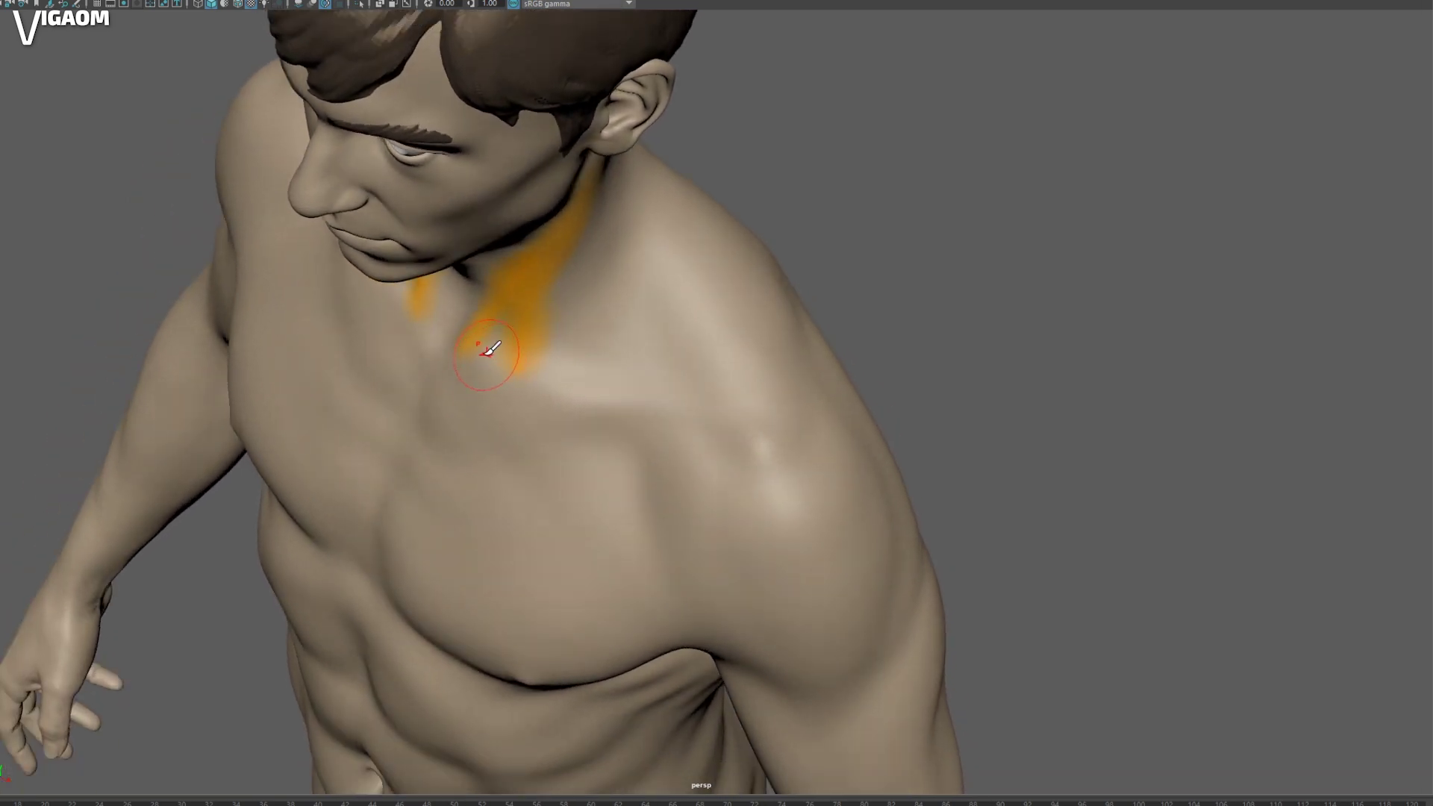
Step: Examine the collarbone's course to the shoulder tip on the body surface from above, below and the front
left_click_drag(609, 398, 637, 405, "alt")
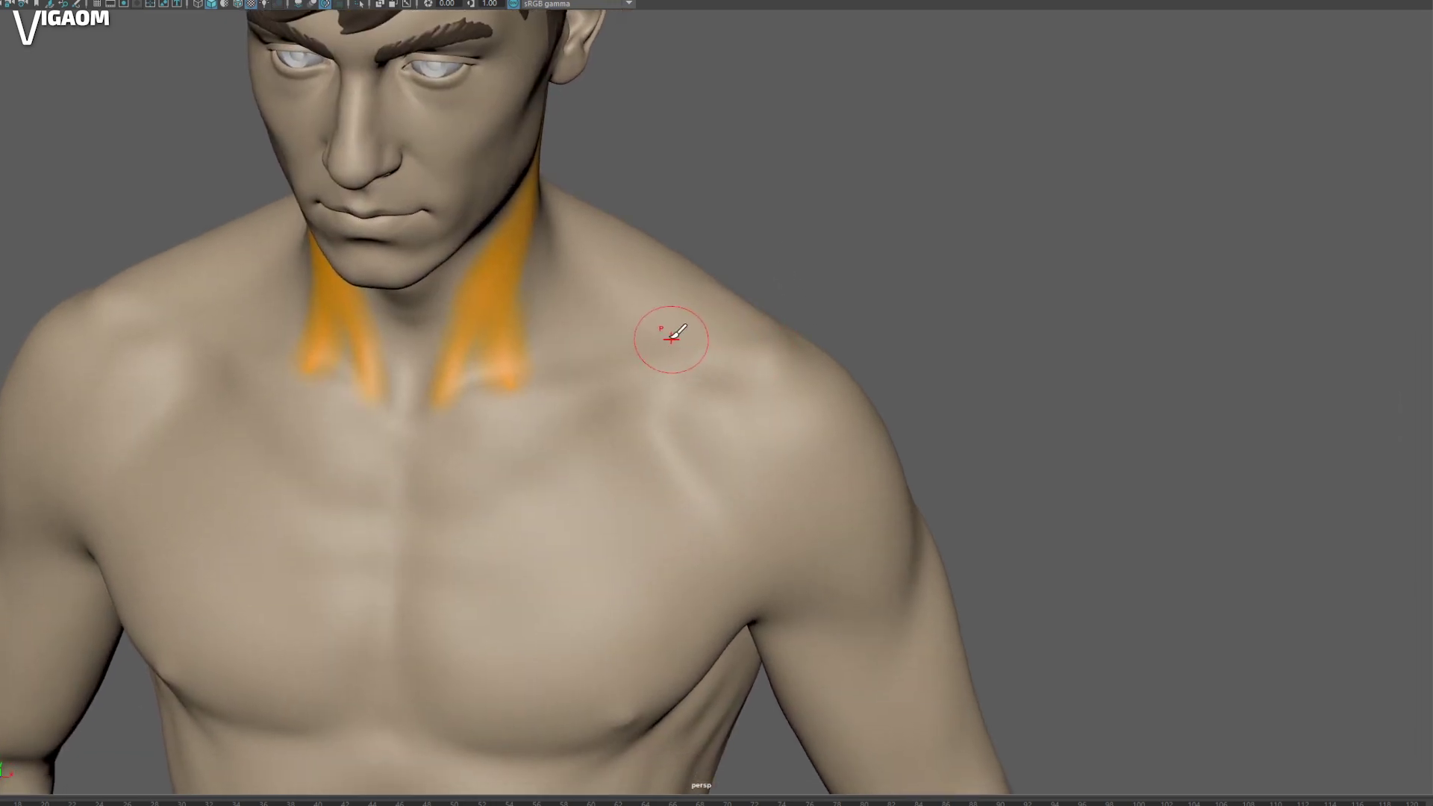
mouse_move(665, 336)
left_mouse_down("alt")
mouse_move(592, 345)
mouse_move(473, 397)
mouse_move(480, 410)
mouse_move(534, 294)
mouse_move(550, 400)
mouse_move(530, 364)
mouse_move(507, 369)
left_mouse_up("alt")
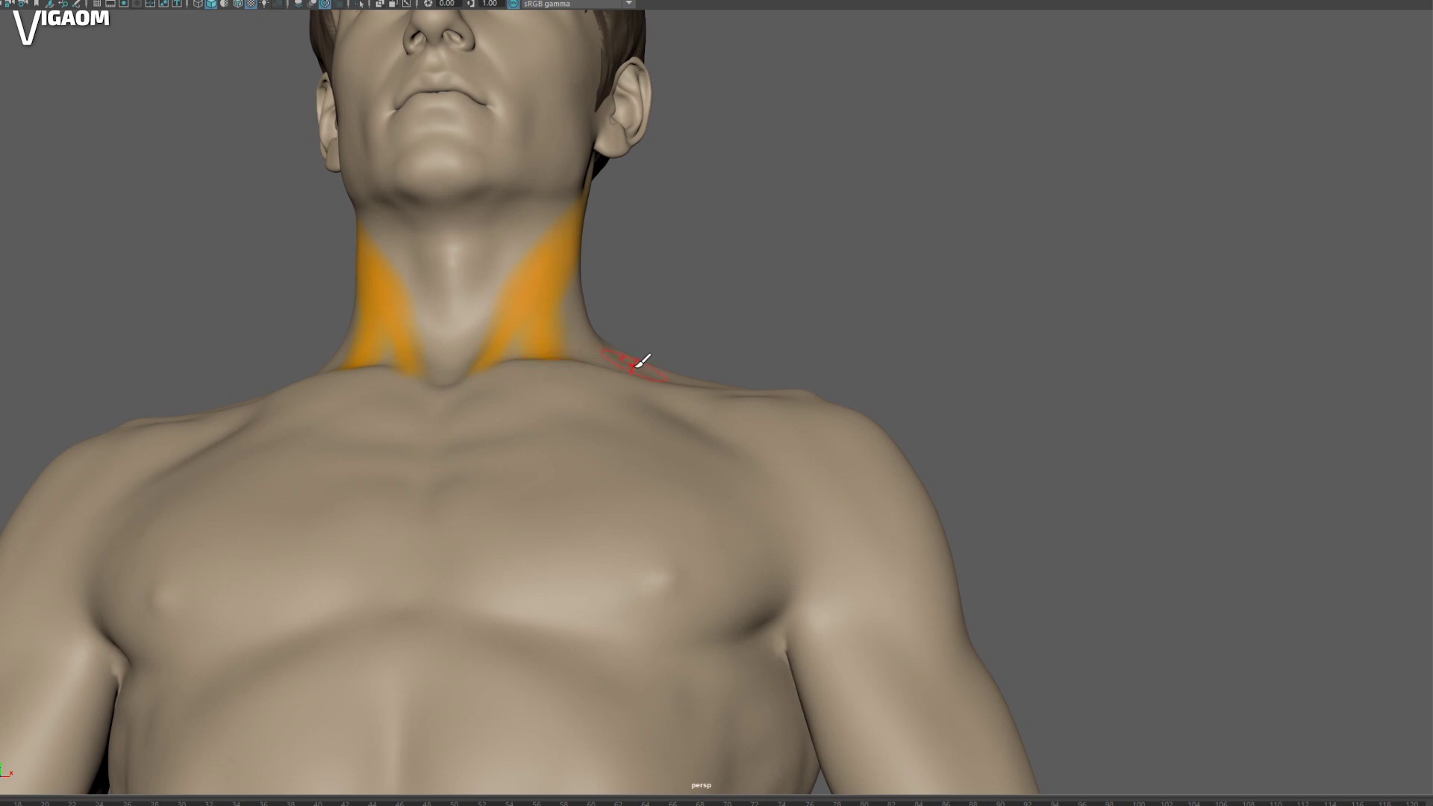
left_click_drag(642, 363, 532, 415, "alt")
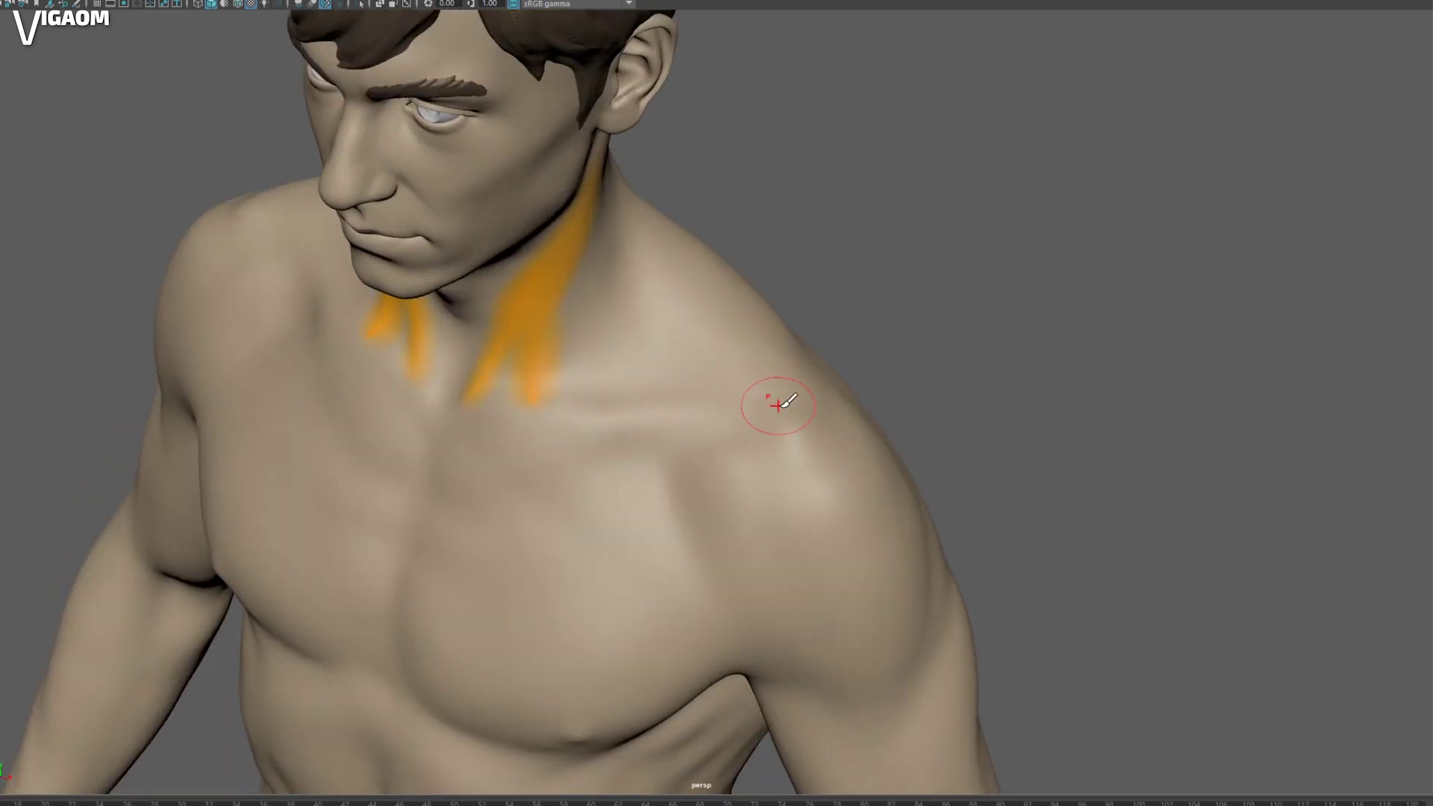
mouse_move(779, 406)
left_mouse_down("alt")
mouse_move(864, 400)
mouse_move(678, 396)
mouse_move(692, 441)
mouse_move(707, 410)
mouse_move(707, 437)
mouse_move(724, 329)
mouse_move(752, 355)
mouse_move(701, 387)
mouse_move(710, 361)
mouse_move(734, 360)
mouse_move(718, 379)
mouse_move(739, 394)
left_mouse_up("alt")
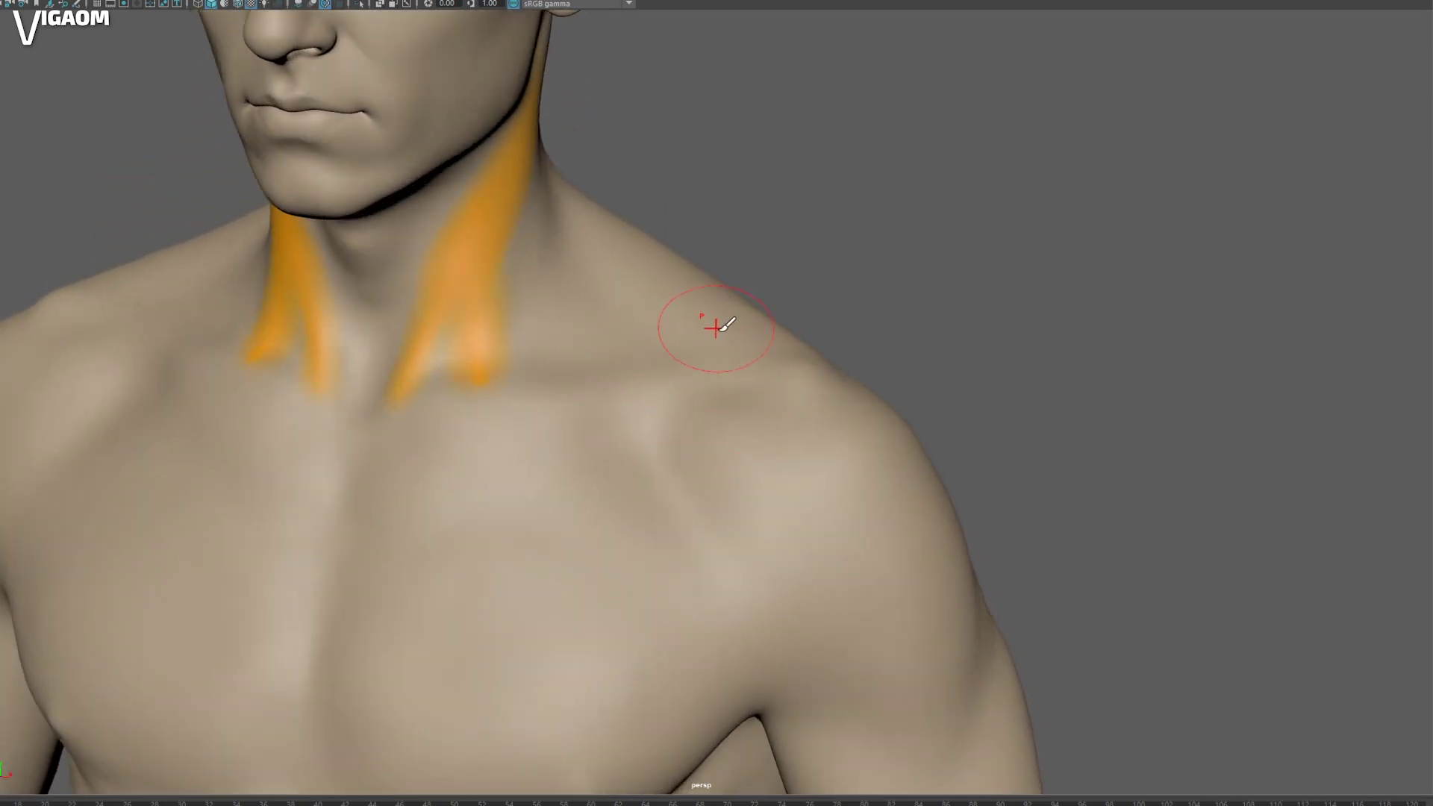
mouse_move(717, 323)
left_mouse_down("alt")
mouse_move(749, 395)
mouse_move(700, 331)
mouse_move(791, 349)
mouse_move(799, 333)
mouse_move(781, 336)
mouse_move(796, 345)
mouse_move(777, 320)
left_mouse_up("alt")
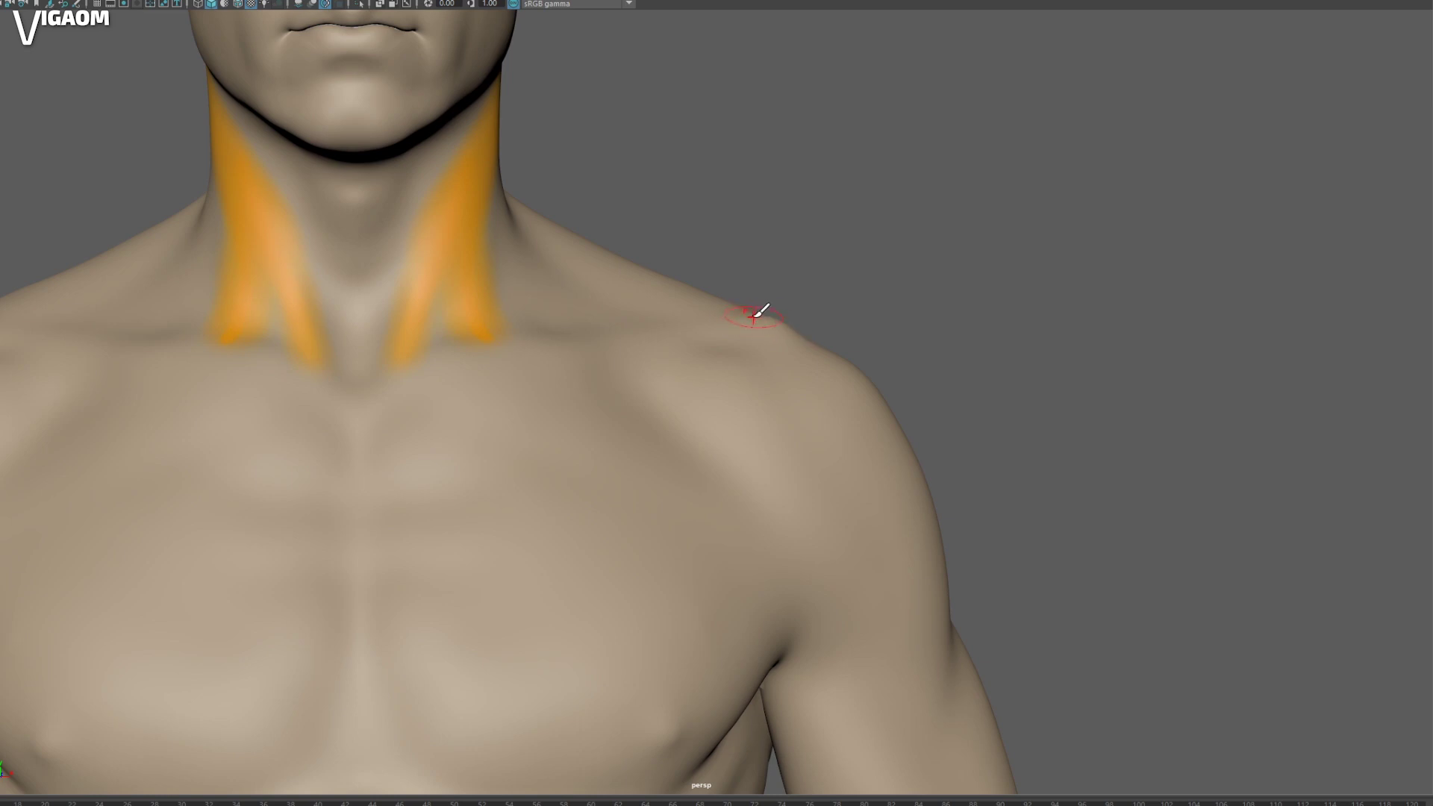
left_click_drag(790, 329, 756, 319, "alt")
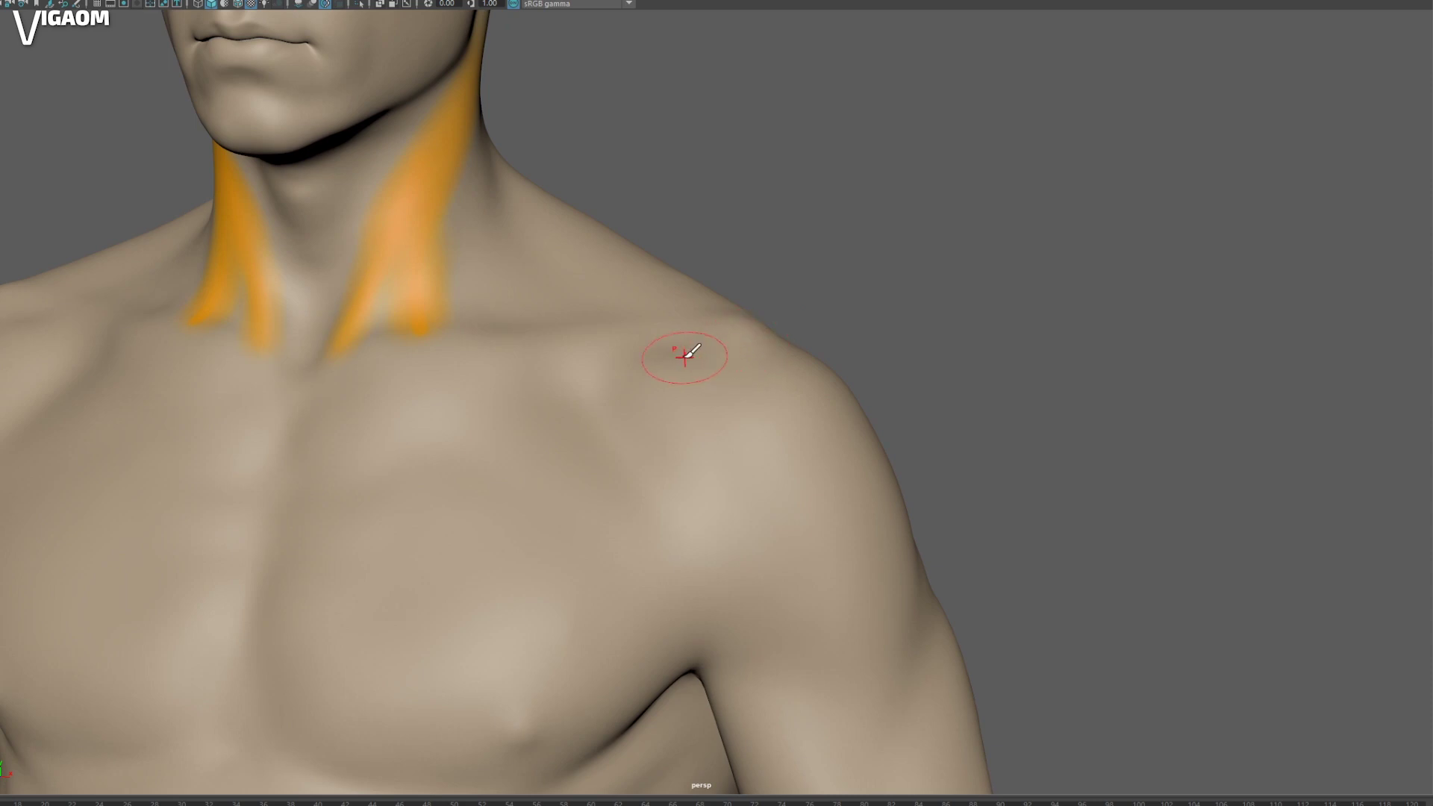
left_click_drag(776, 351, 775, 310, "alt")
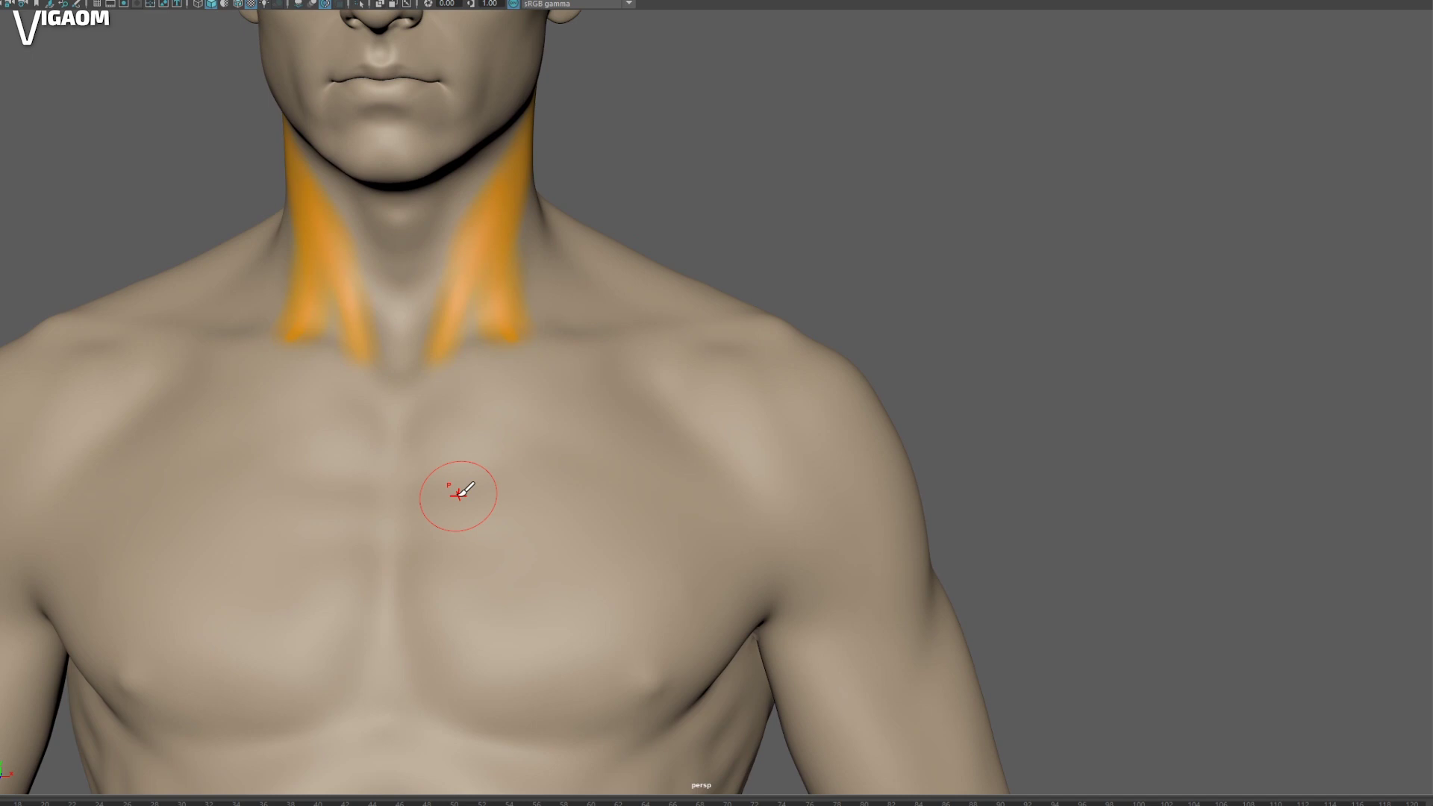
middle_click_drag(777, 343, 767, 351, "alt")
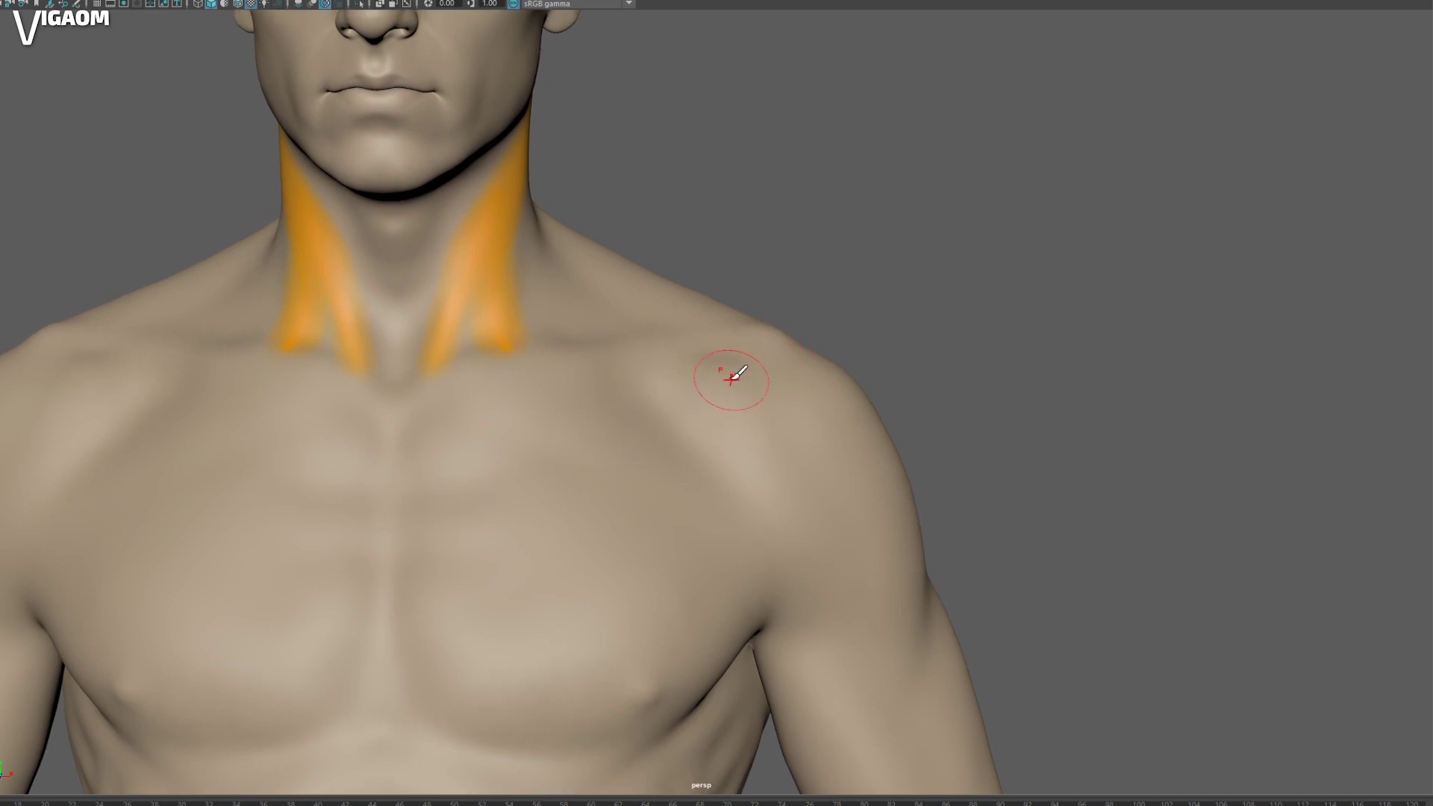
mouse_move(775, 323)
left_mouse_down("alt")
mouse_move(780, 307)
mouse_move(784, 333)
mouse_move(801, 321)
left_mouse_up("alt")
middle_click_drag(800, 321, 792, 341, "alt")
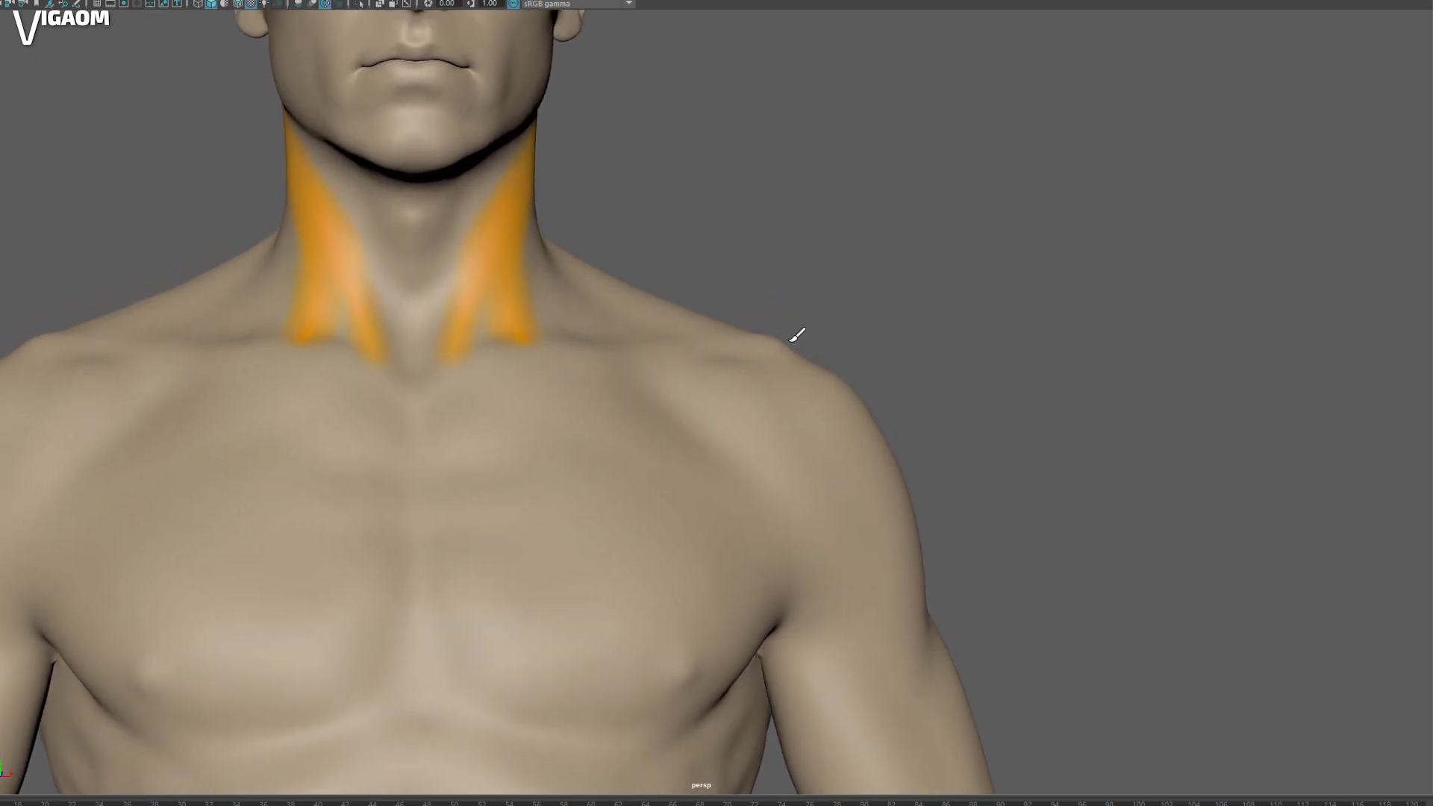
mouse_move(798, 336)
left_mouse_down("alt")
mouse_move(771, 333)
mouse_move(792, 312)
mouse_move(759, 342)
mouse_move(754, 329)
mouse_move(817, 307)
mouse_move(797, 313)
left_mouse_up("alt")
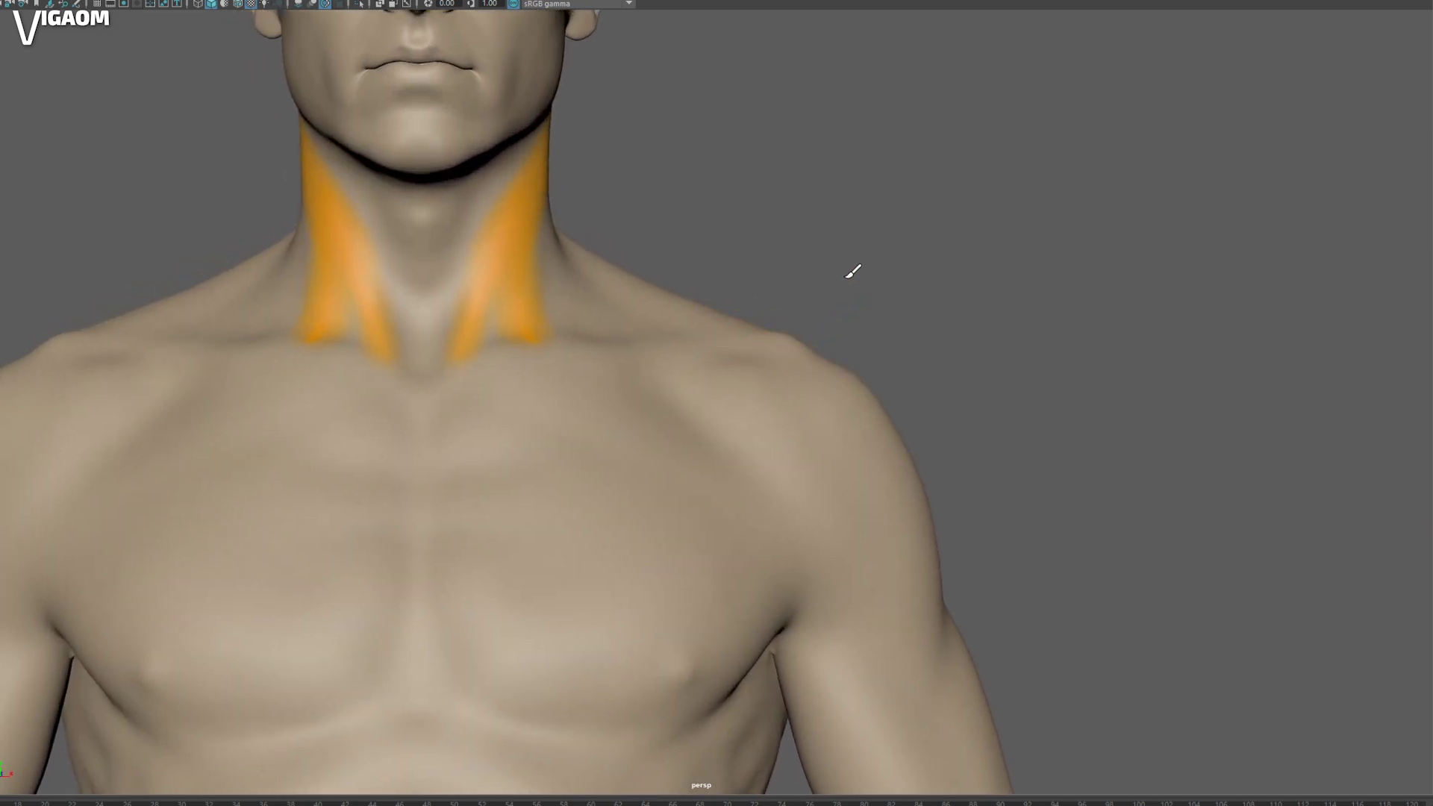
mouse_move(777, 385)
left_mouse_down("alt")
mouse_move(772, 365)
mouse_move(796, 355)
mouse_move(828, 374)
mouse_move(792, 367)
mouse_move(710, 445)
mouse_move(701, 416)
mouse_move(467, 363)
left_mouse_up("alt")
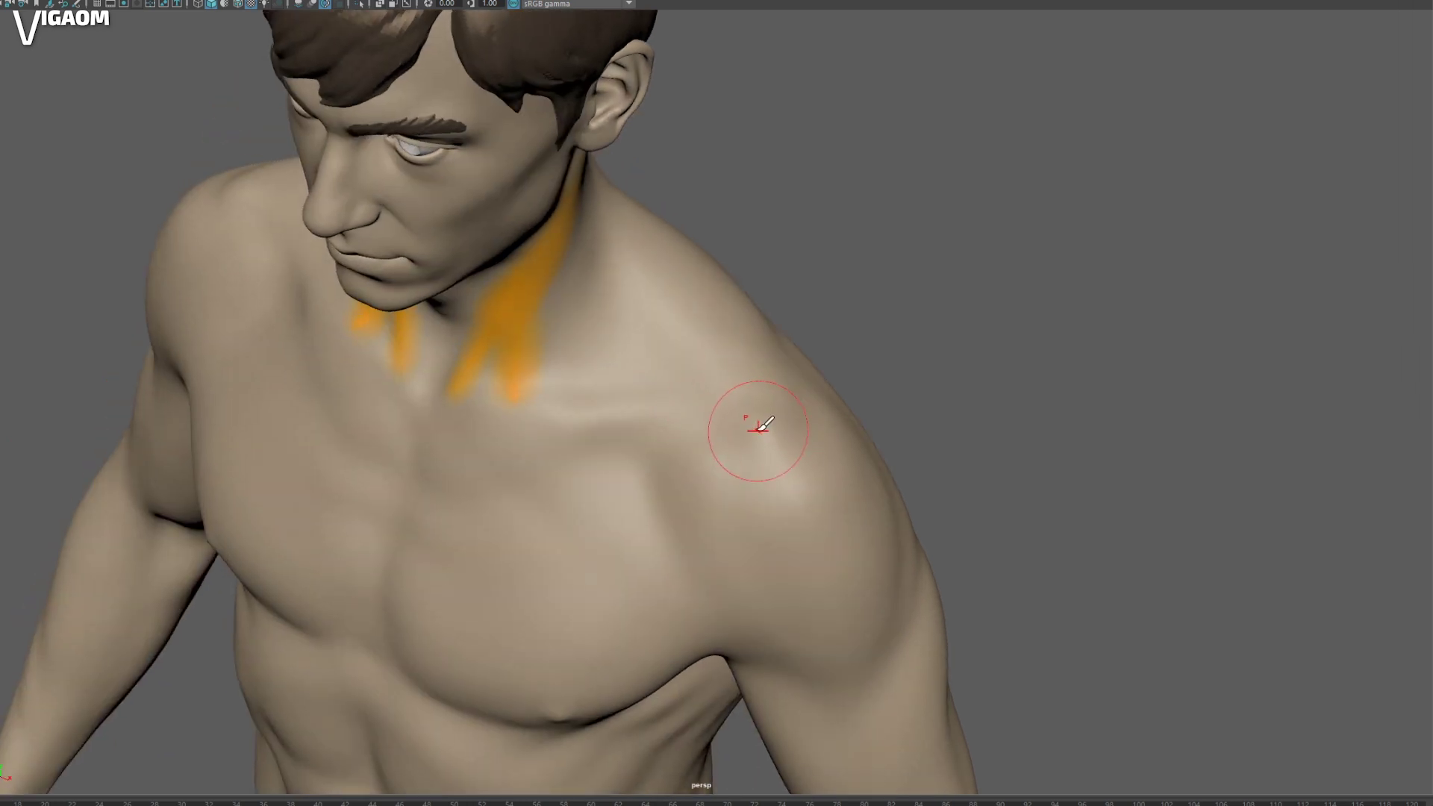
left_click_drag(748, 457, 774, 407, "alt")
middle_click_drag(774, 406, 799, 383, "alt")
left_click_drag(777, 380, 646, 315, "alt")
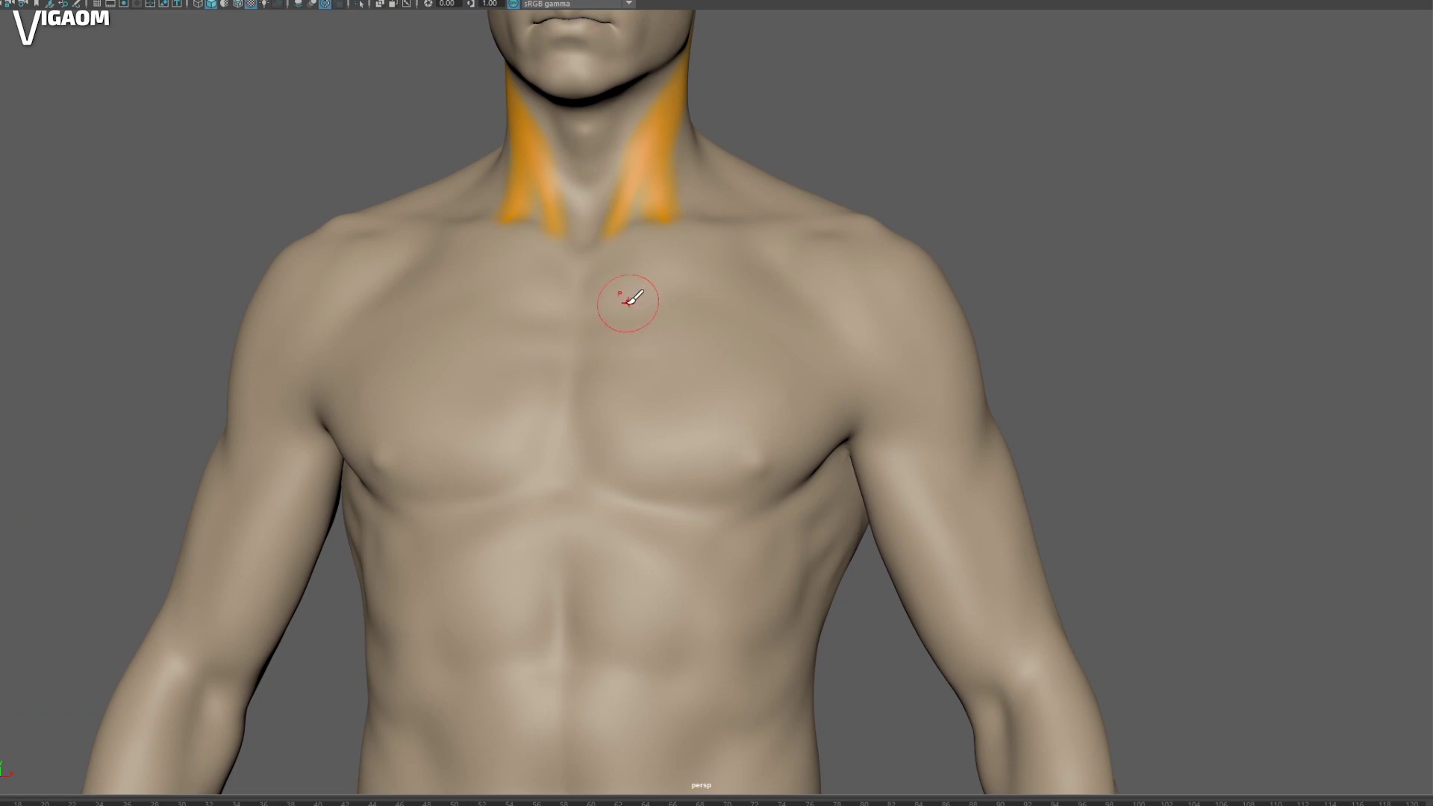
Step: Compare the sternum and its collarbone joints on the skeleton with the centre line of the chest on the body
middle_click_drag(603, 333, 627, 285, "alt")
left_click_drag(627, 284, 590, 282, "alt")
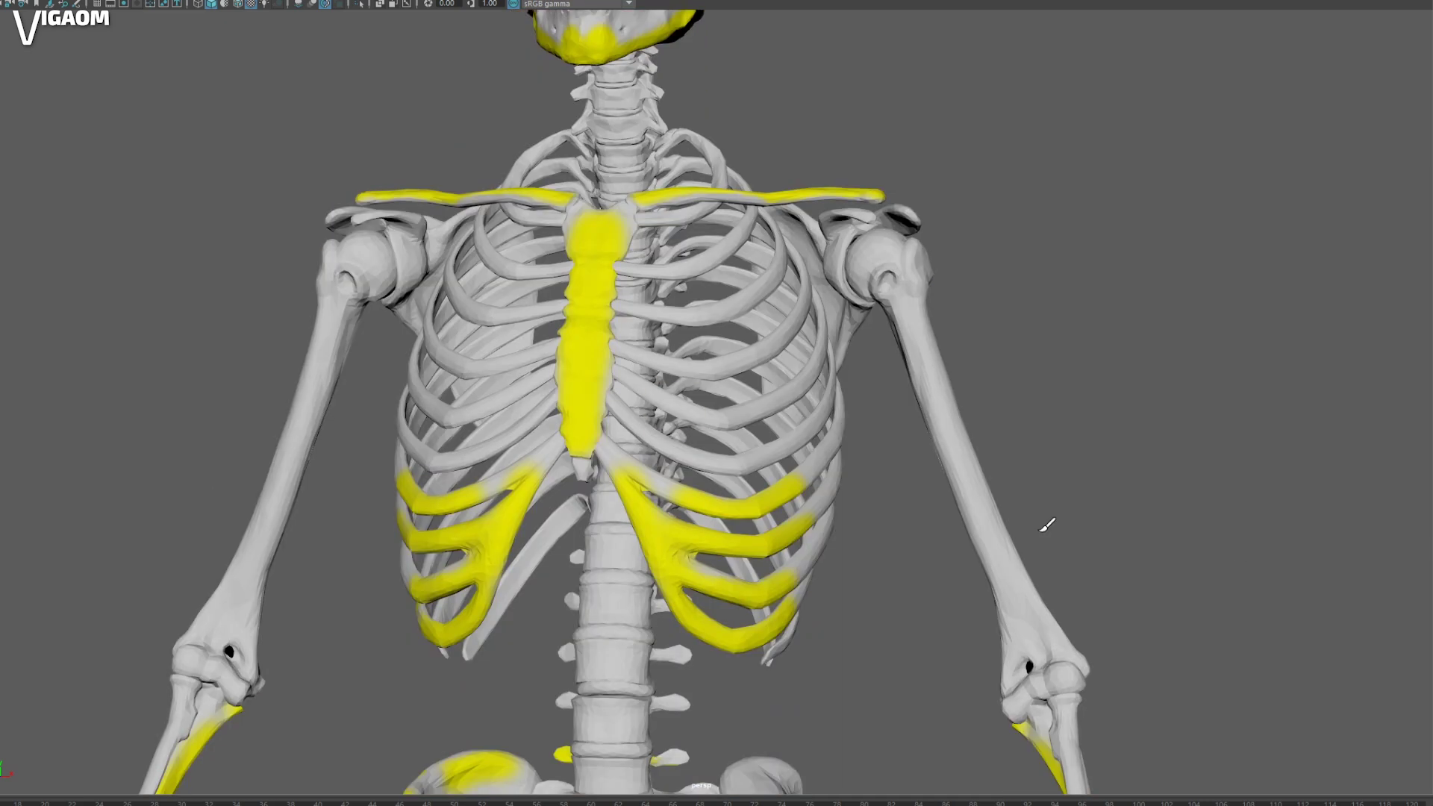
left_click_drag(1046, 521, 623, 261, "alt")
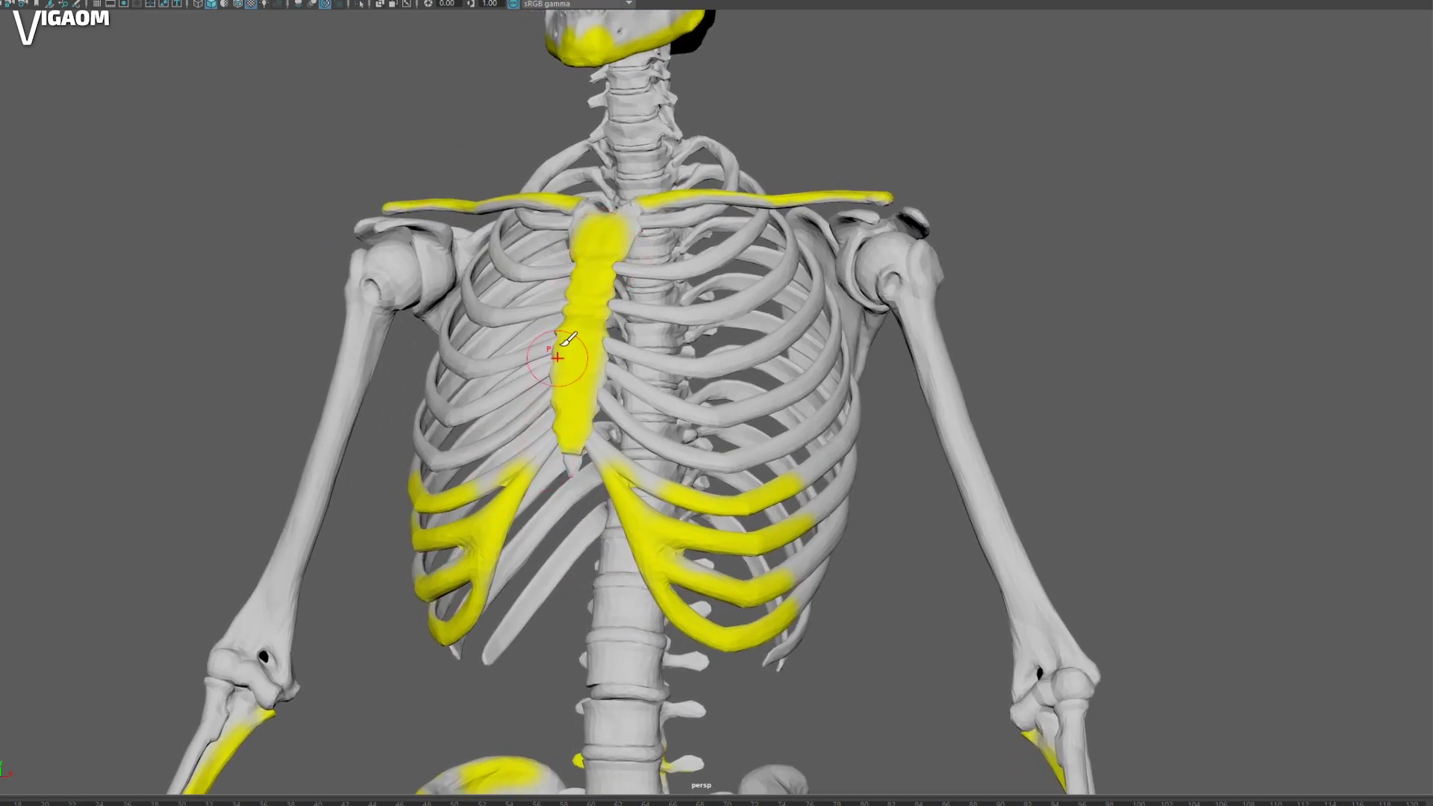
left_click_drag(568, 403, 614, 261, "alt")
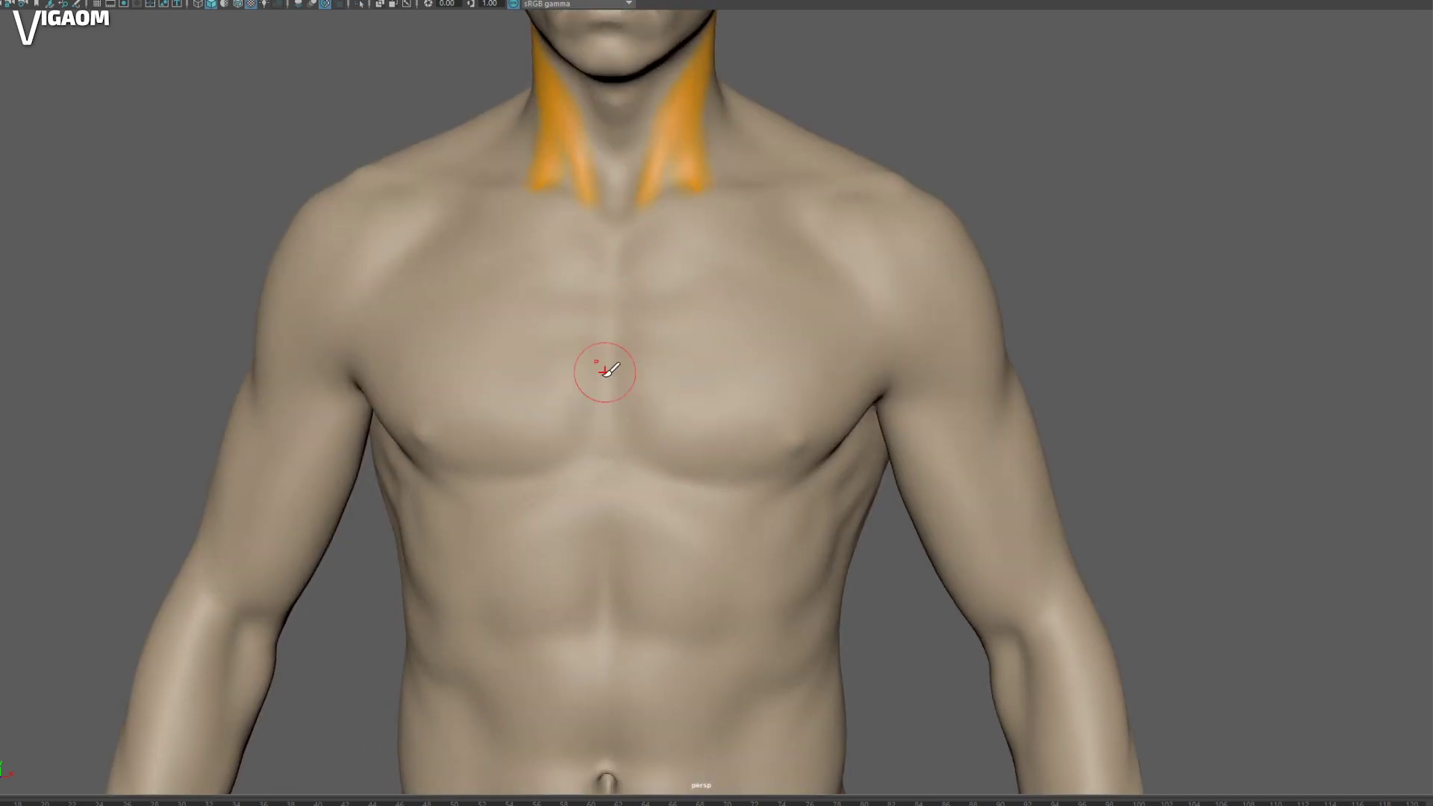
mouse_move(605, 372)
left_mouse_down("alt")
mouse_move(599, 334)
mouse_move(592, 378)
mouse_move(606, 335)
left_mouse_up("alt")
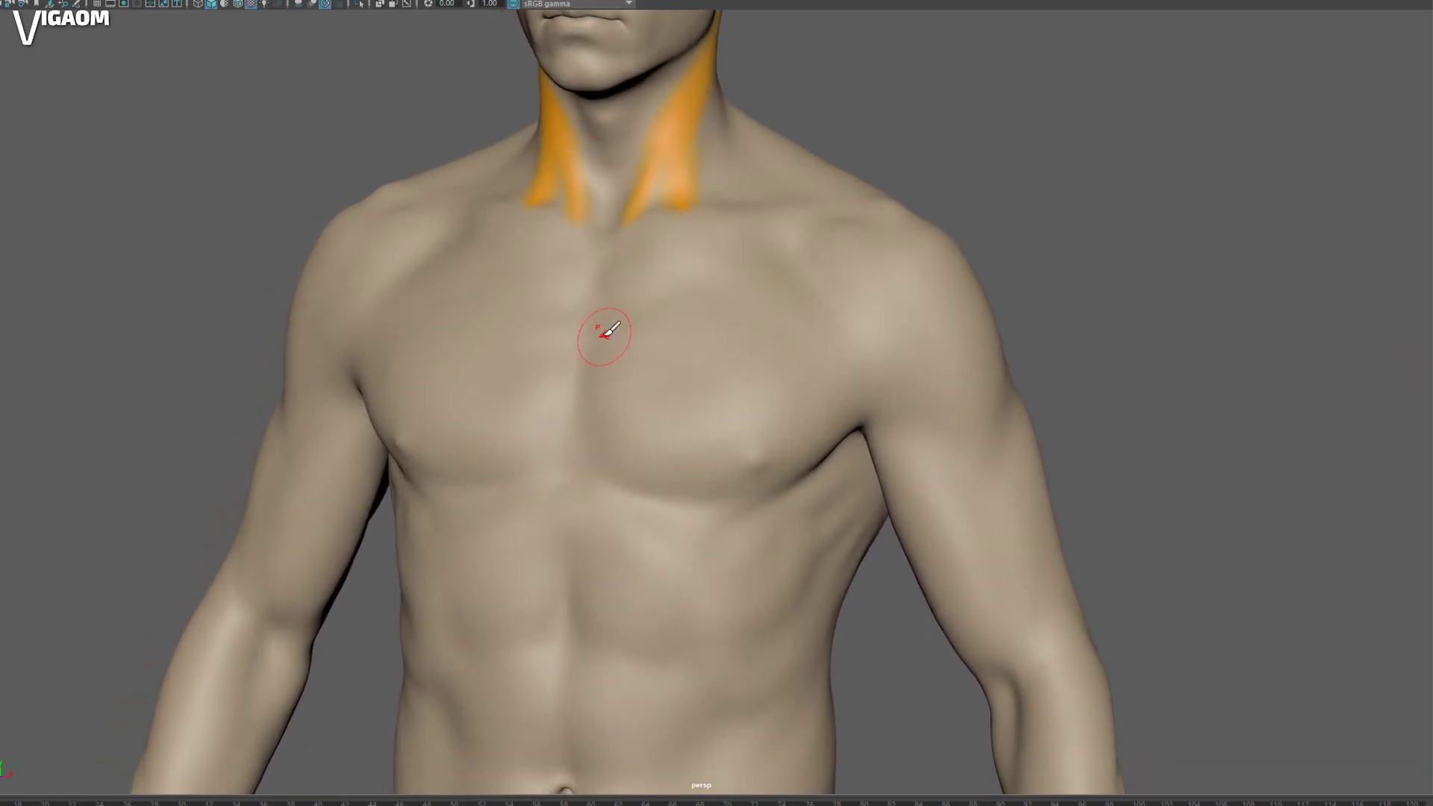
mouse_move(575, 444)
left_mouse_down("alt")
mouse_move(699, 236)
mouse_move(627, 269)
left_mouse_up("alt")
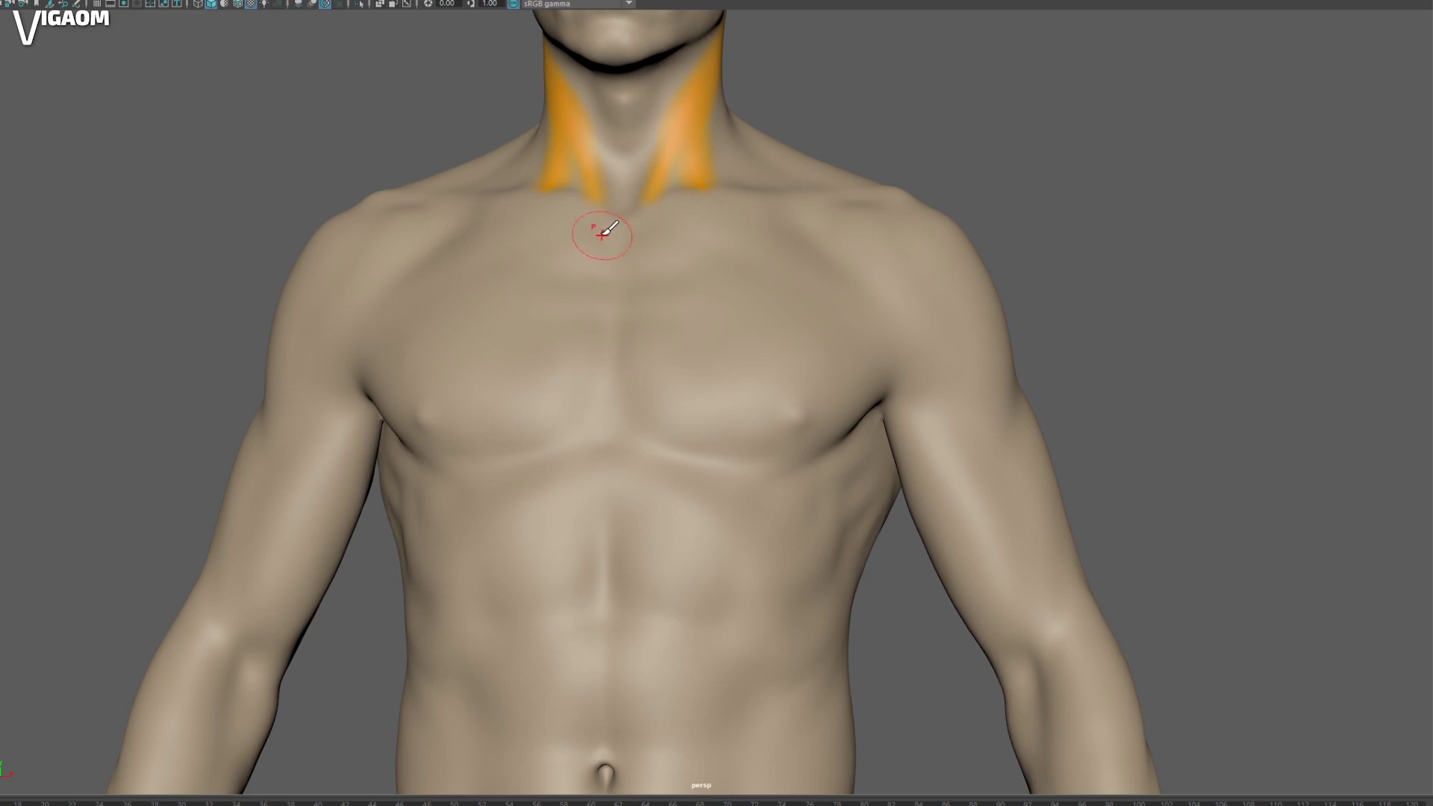
mouse_move(606, 436)
left_mouse_down("alt")
mouse_move(691, 282)
mouse_move(627, 281)
mouse_move(672, 304)
mouse_move(697, 275)
mouse_move(682, 304)
mouse_move(734, 305)
mouse_move(592, 289)
mouse_move(620, 229)
left_mouse_up("alt")
Step: Inspect the sternum area between the chest muscles on the body from the side, from below and from three-quarter angles
scroll(734, 305, "down", 5)
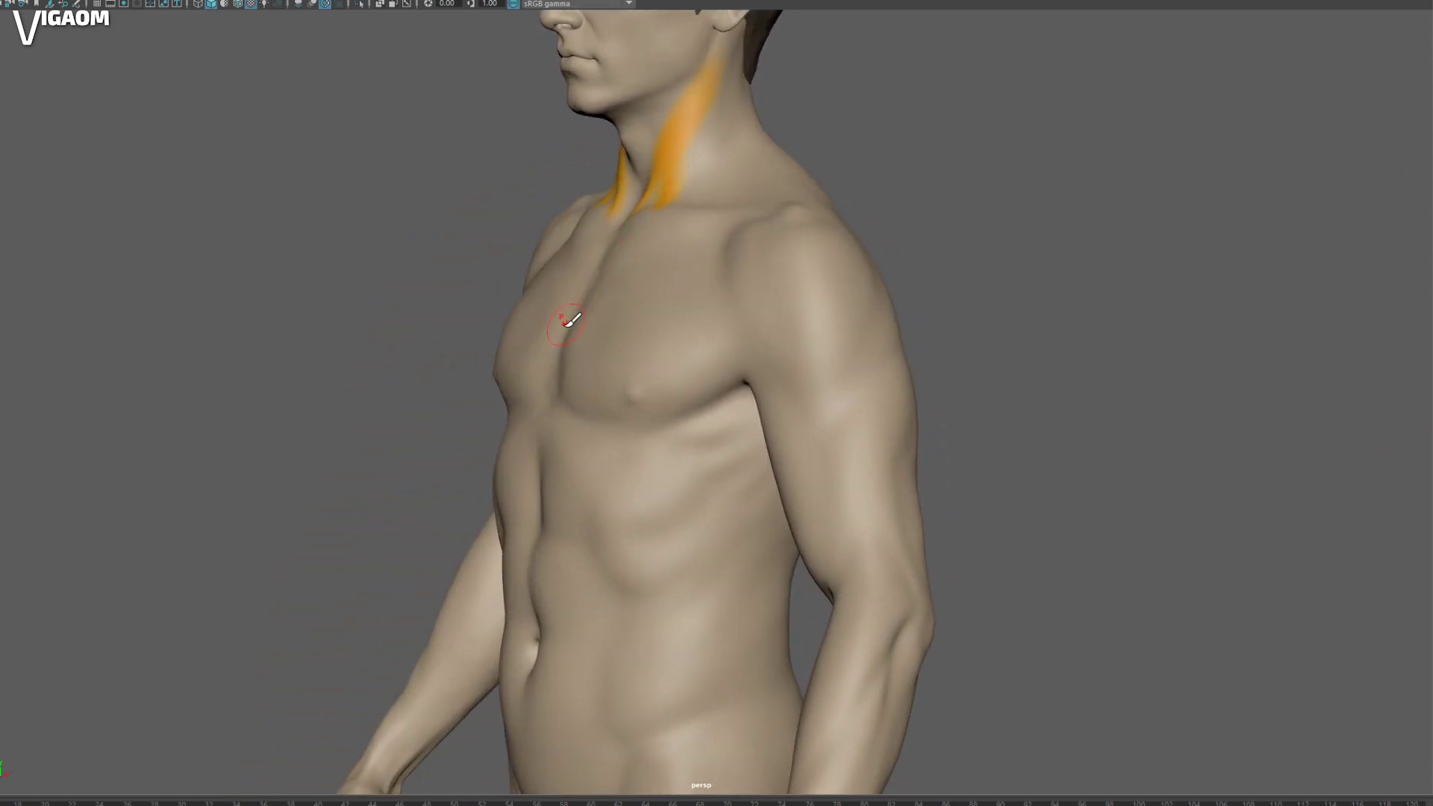
scroll(572, 321, "down", 3)
mouse_move(571, 321)
left_mouse_down("alt")
mouse_move(550, 409)
mouse_move(772, 262)
mouse_move(612, 237)
left_mouse_up("alt")
scroll(773, 262, "up", 3)
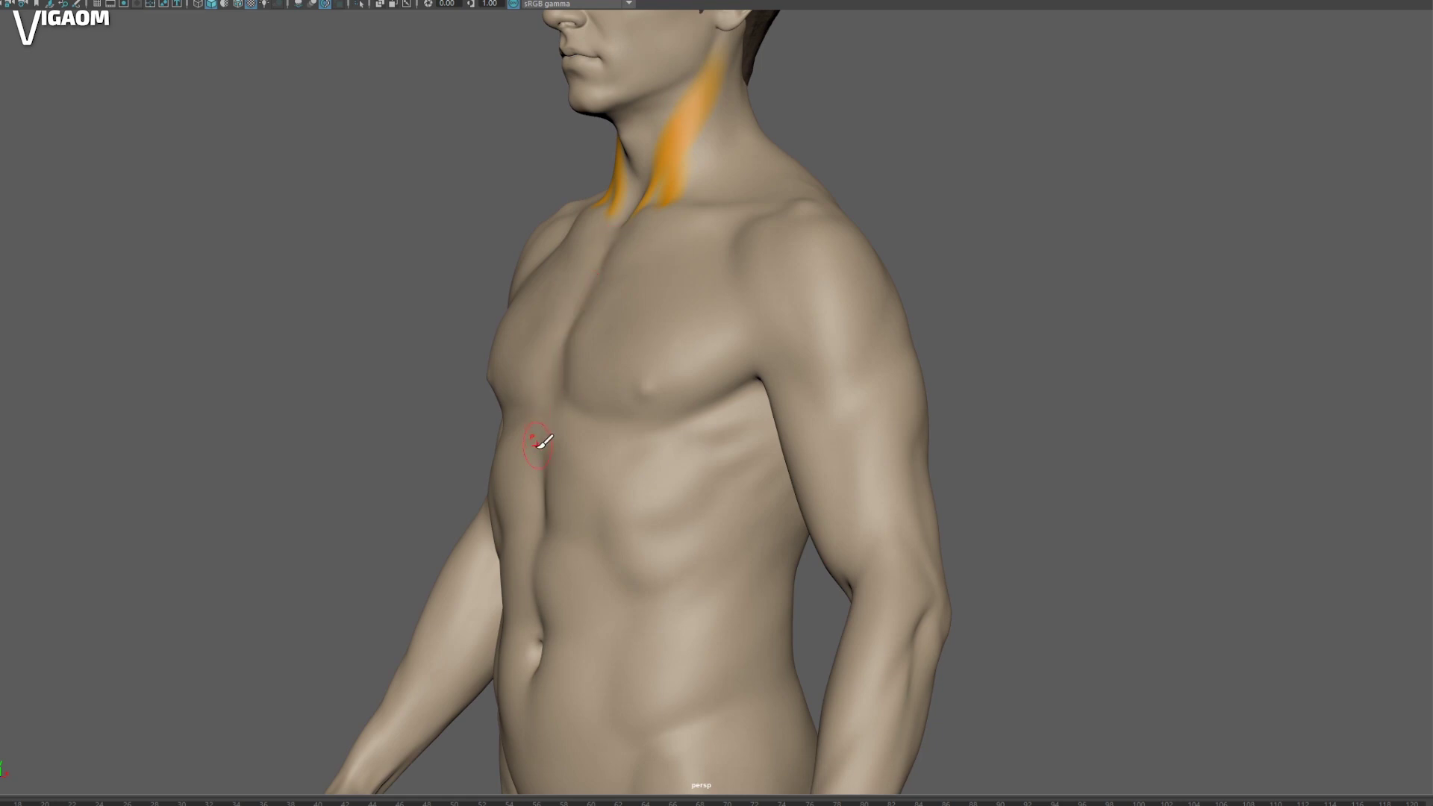
mouse_move(539, 445)
left_mouse_down("alt")
mouse_move(662, 383)
mouse_move(710, 387)
mouse_move(758, 441)
mouse_move(682, 345)
mouse_move(620, 397)
mouse_move(691, 215)
mouse_move(736, 235)
left_mouse_up("alt")
scroll(701, 432, "up", 2)
left_click_drag(710, 286, 724, 298, "alt")
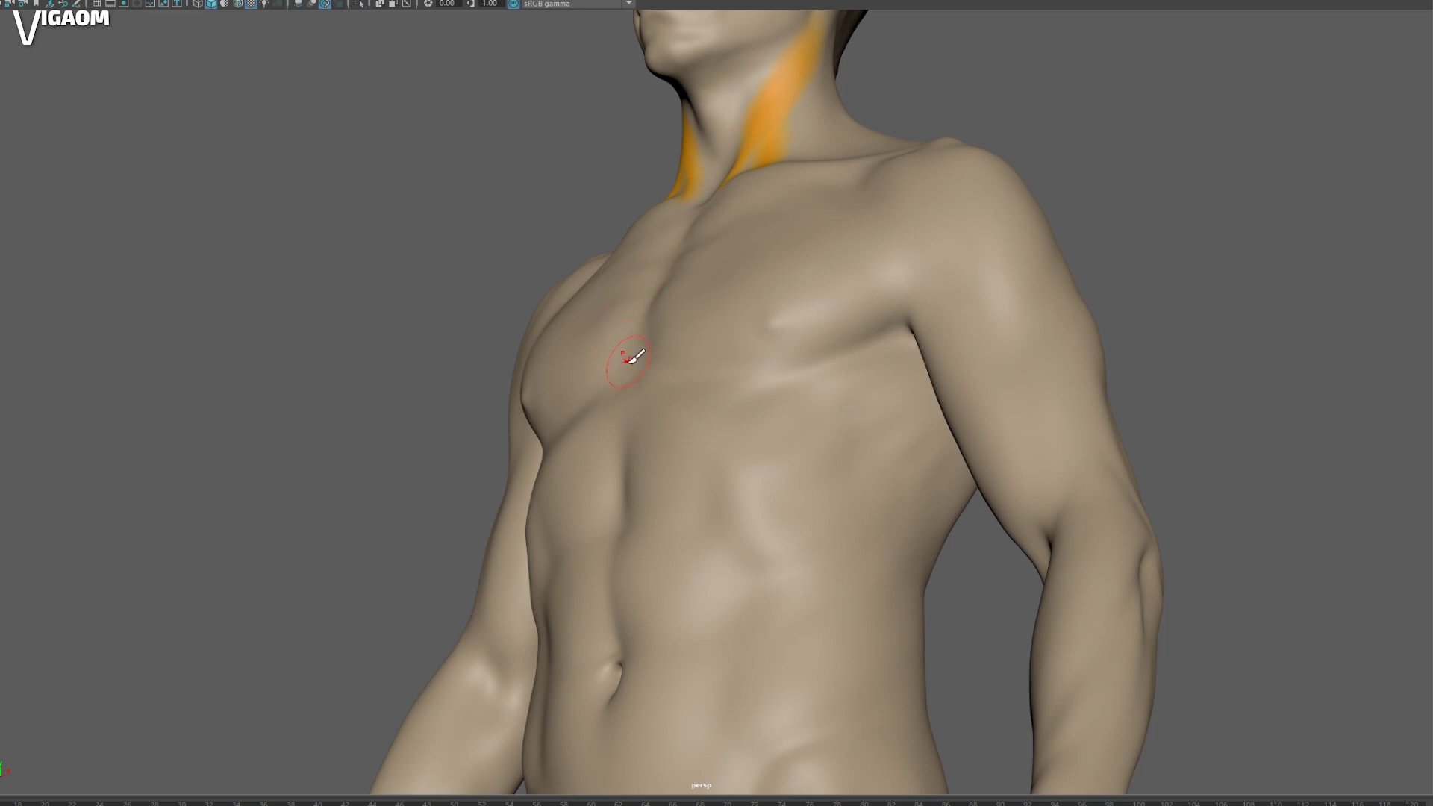
left_click_drag(639, 345, 636, 352, "alt")
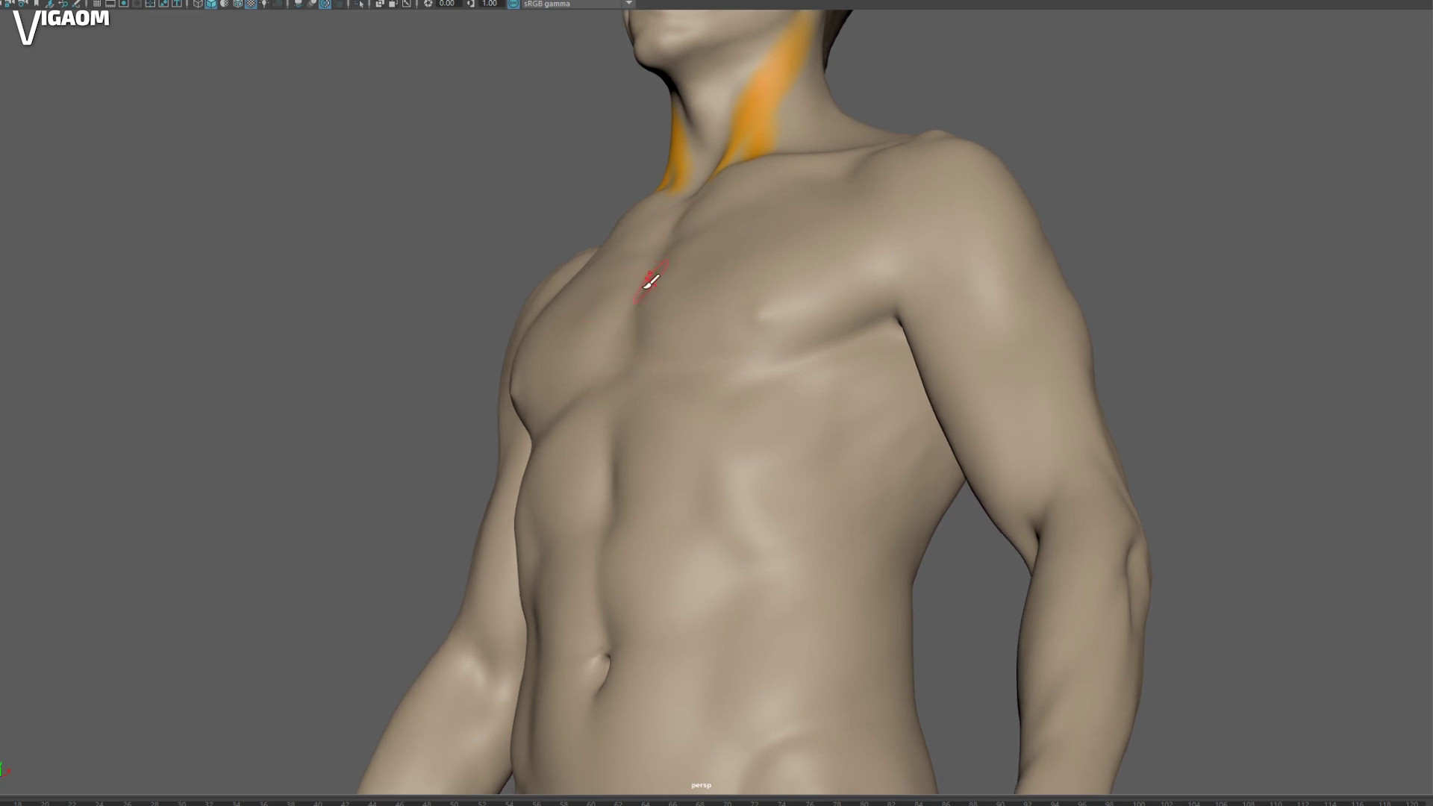
left_click_drag(657, 401, 676, 366, "alt")
mouse_move(678, 209)
left_mouse_down("alt")
mouse_move(684, 282)
mouse_move(714, 208)
mouse_move(702, 194)
mouse_move(683, 210)
left_mouse_up("alt")
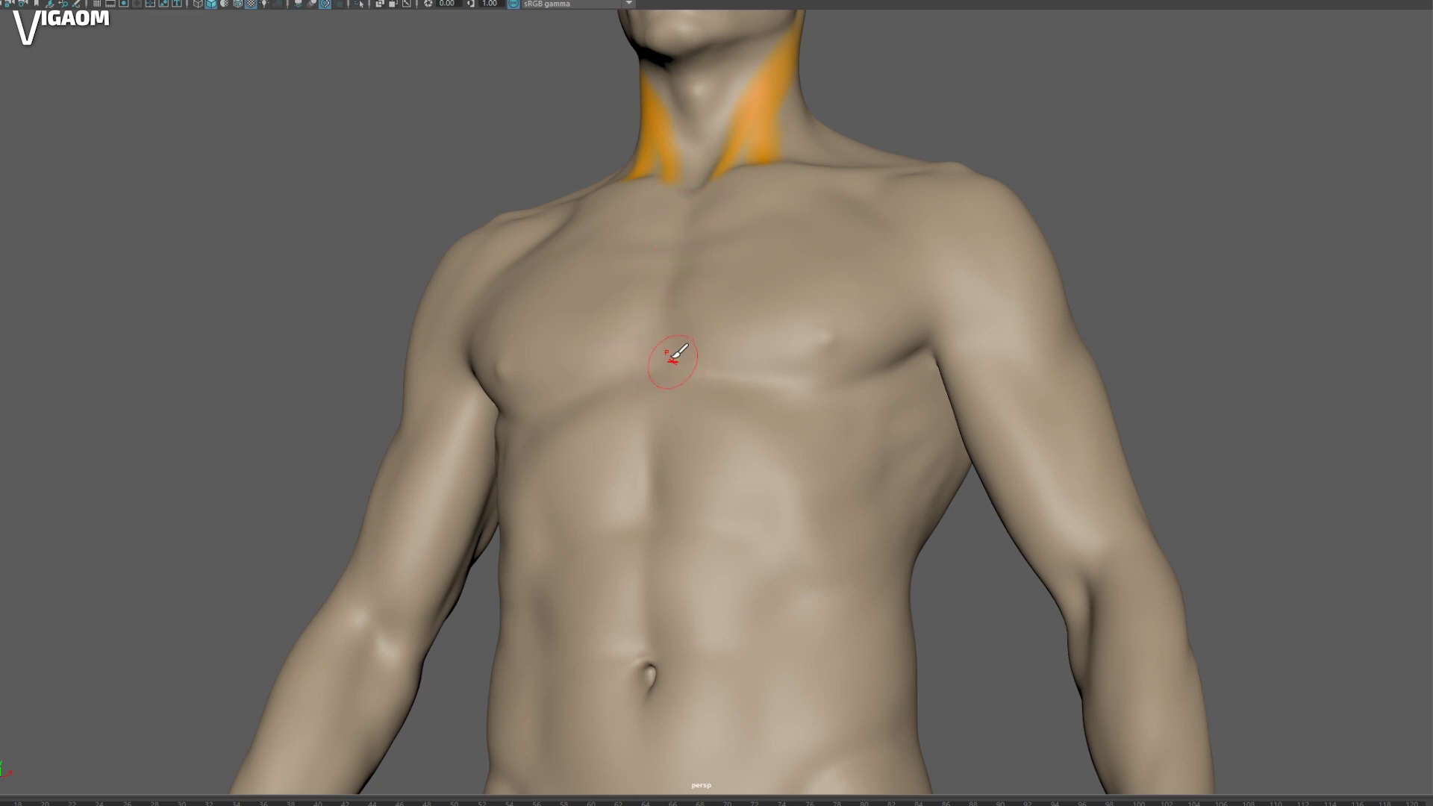
left_click_drag(673, 359, 680, 224, "alt")
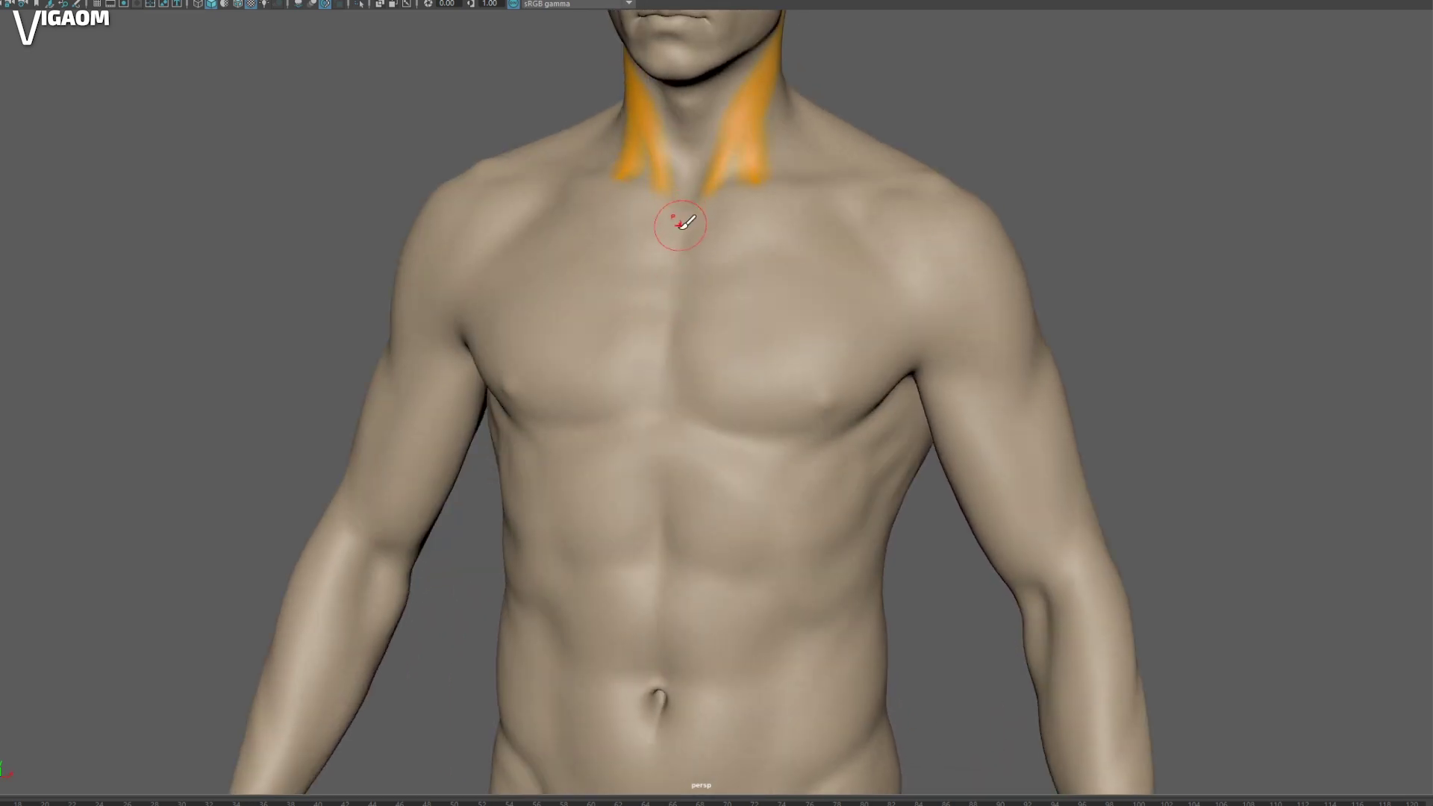
left_click_drag(649, 415, 729, 269, "alt")
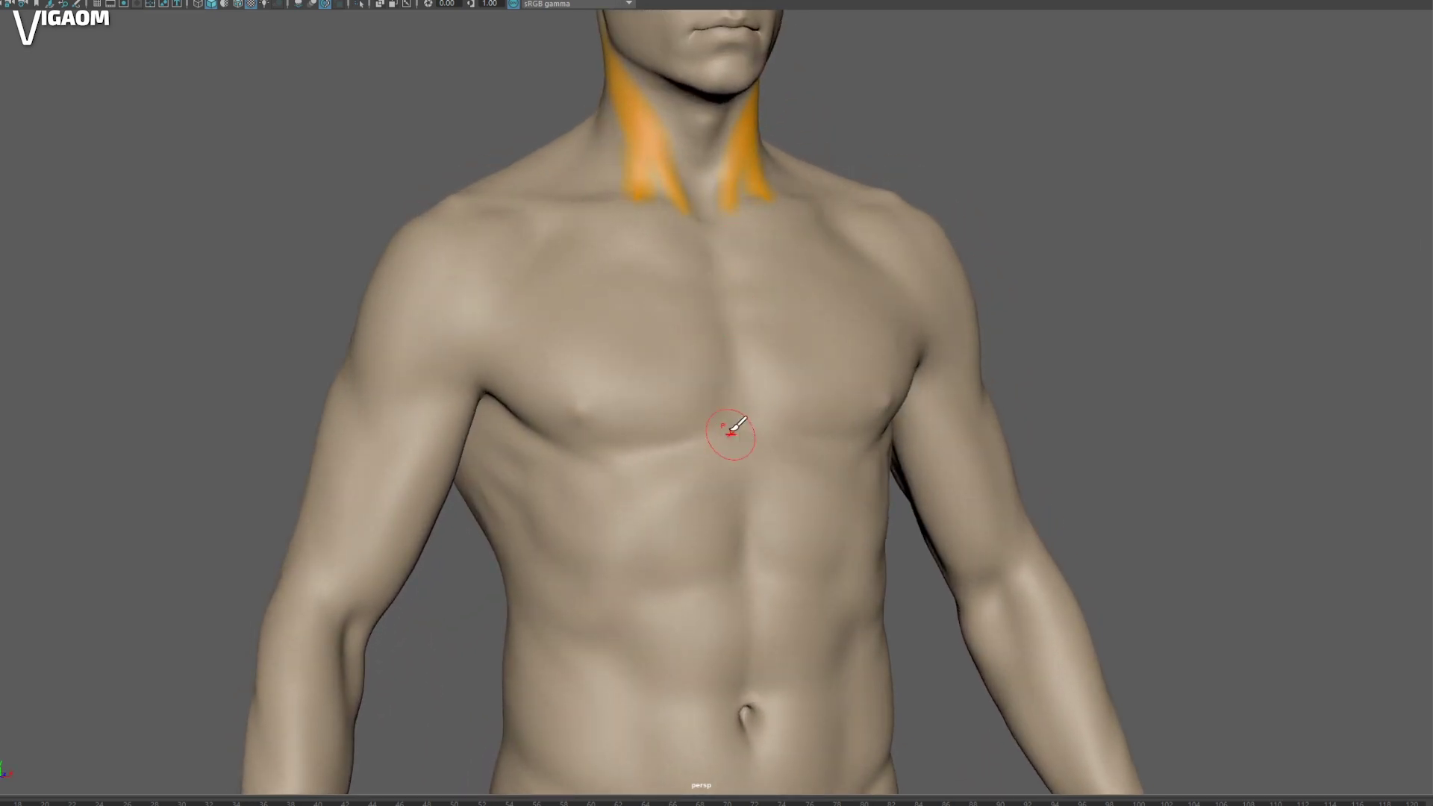
Step: Reduce the brush size and paint curved orange strokes on both sides of the upper chest, running outward from the sternum
left_click_drag(741, 424, 688, 420, "alt")
right_click_drag(687, 421, 736, 361, "alt")
left_click_drag(737, 361, 619, 337, "alt")
mouse_move(724, 374)
left_mouse_down("alt")
mouse_move(644, 323)
mouse_move(1171, 431)
left_mouse_up("alt")
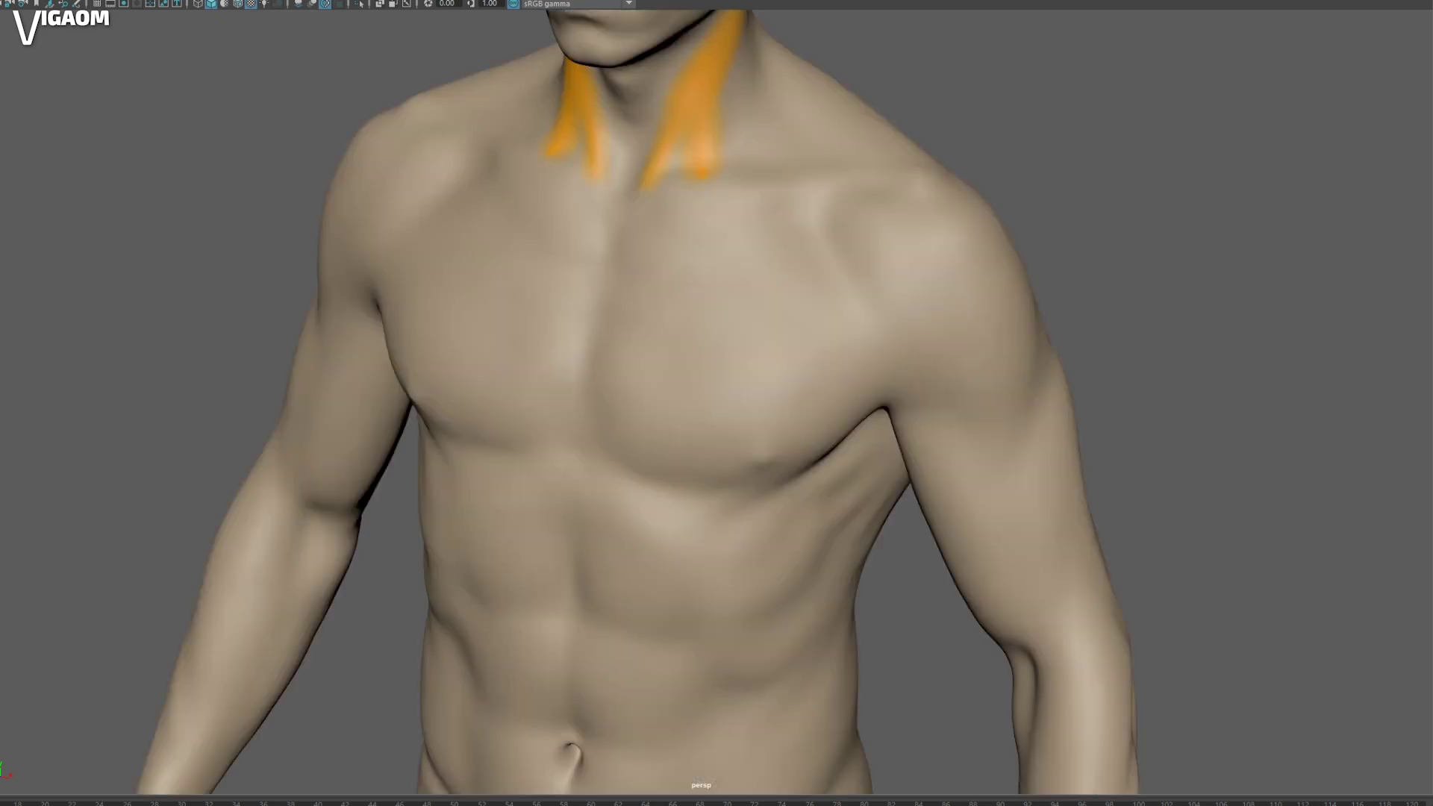
mouse_move(978, 523)
left_mouse_down("alt")
mouse_move(729, 378)
mouse_move(768, 323)
mouse_move(634, 347)
left_mouse_up("alt")
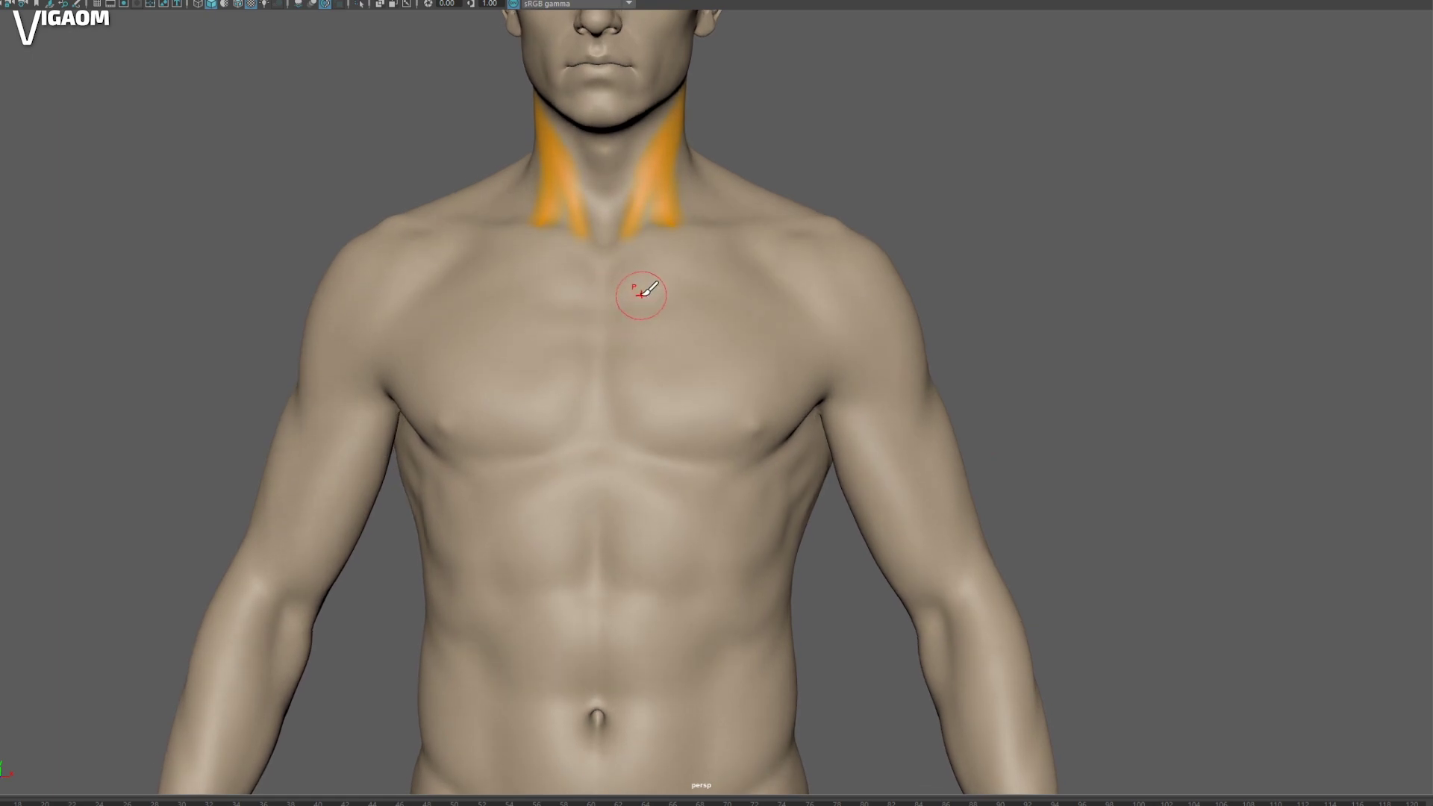
key("b")
left_click_drag(642, 299, 639, 277)
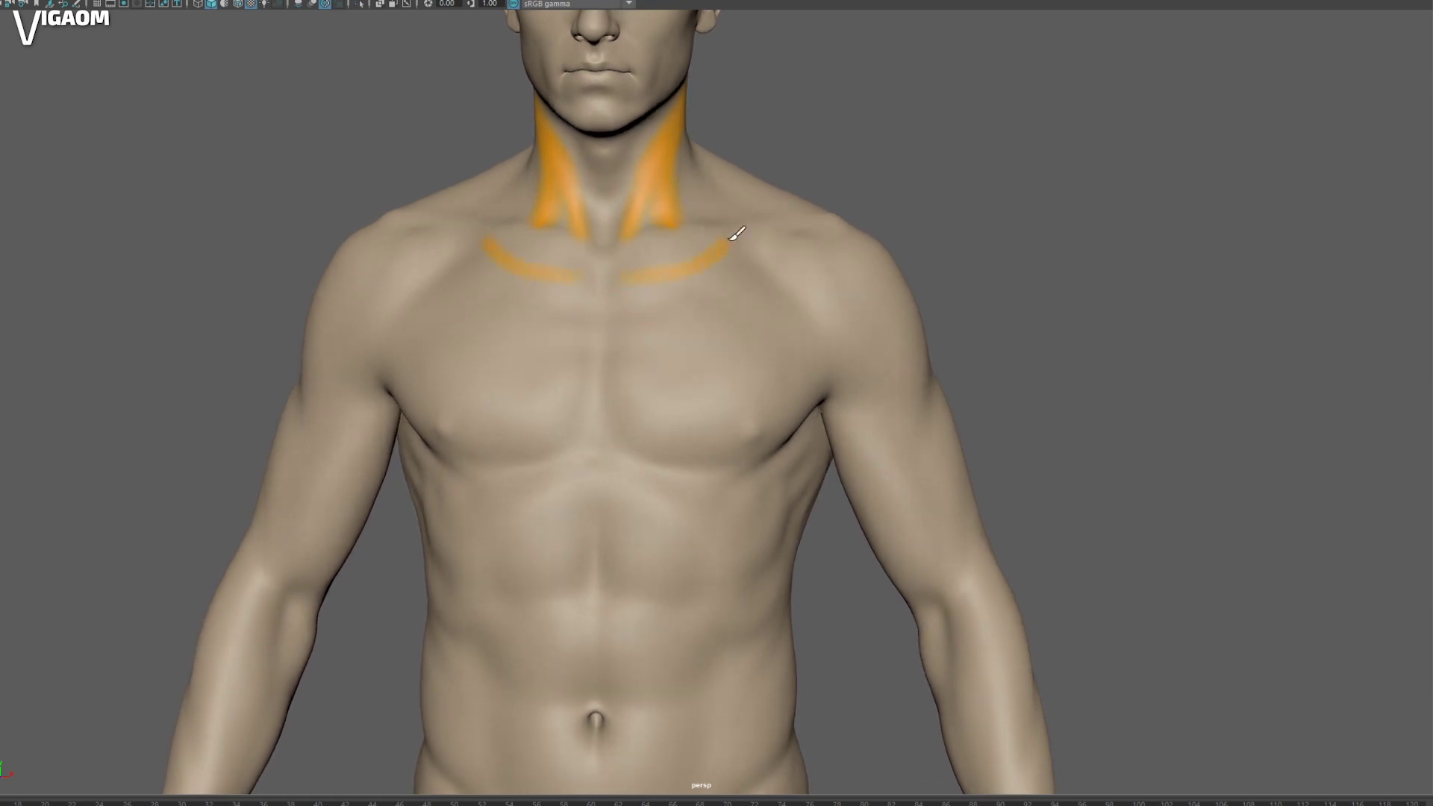
left_click_drag(734, 236, 738, 233)
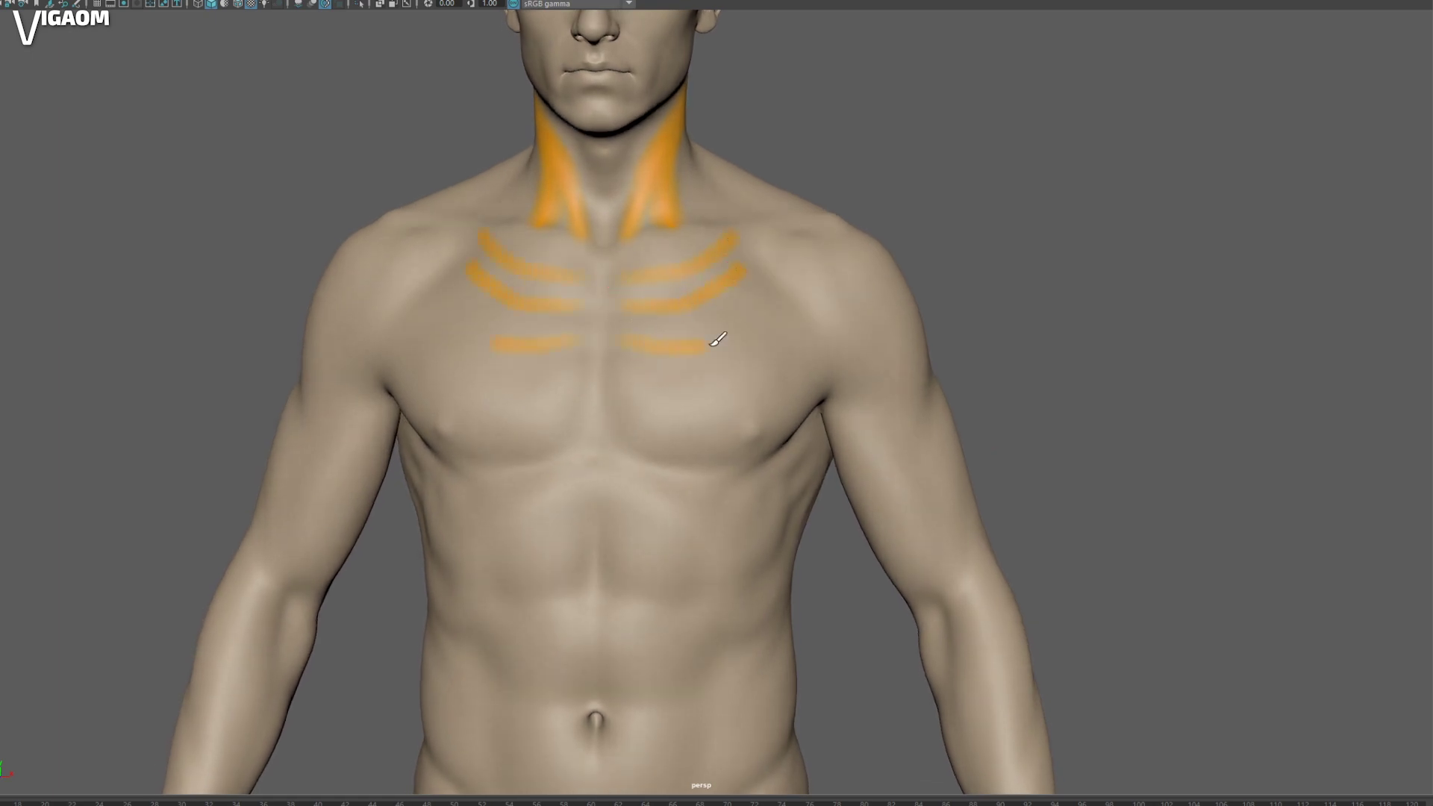
left_click_drag(723, 365, 729, 363)
Step: Paint orange fibre lines converging toward the armpits, the outer edge and a lower stroke on both chest muscles
middle_click_drag(632, 287, 604, 291, "alt")
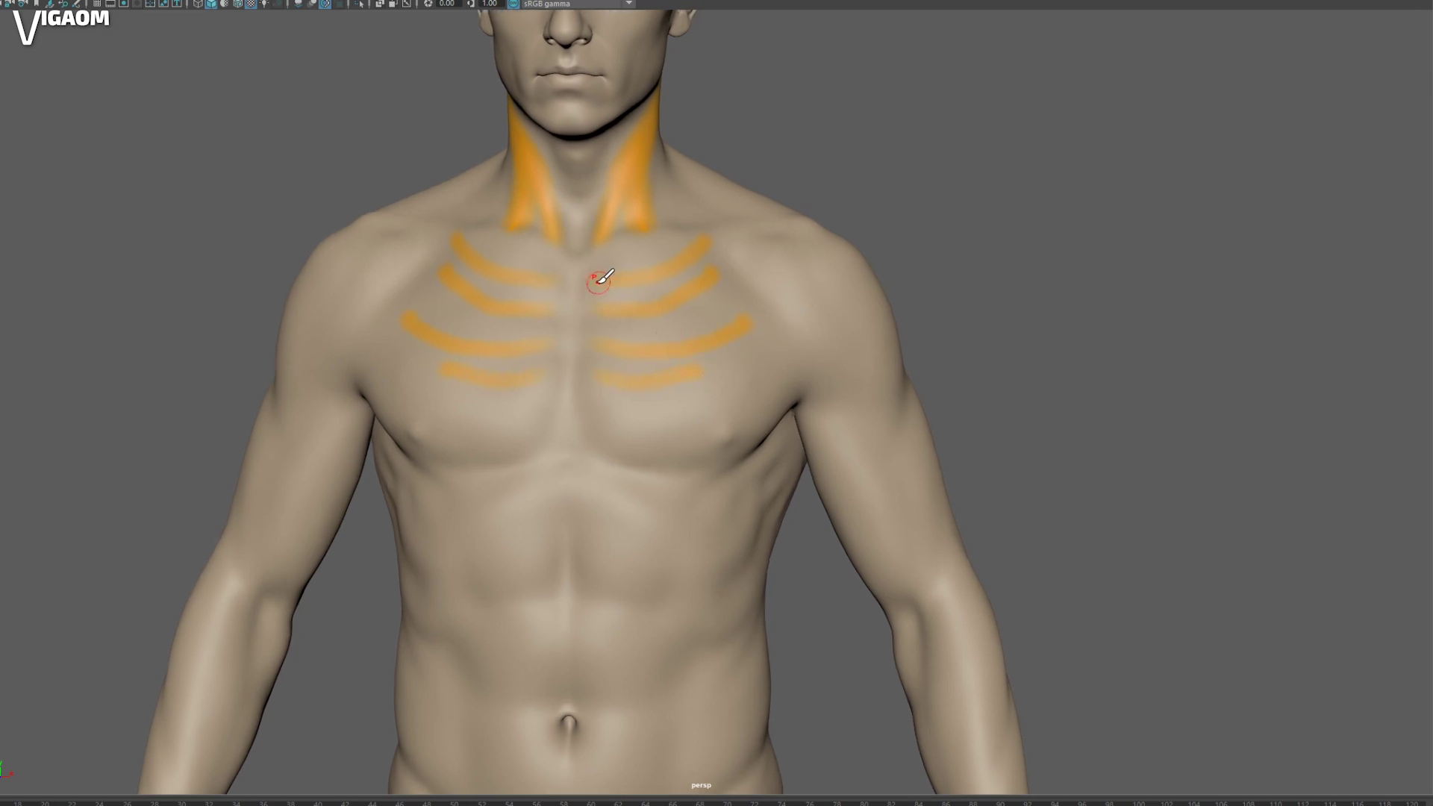
left_click_drag(603, 274, 595, 272, "alt")
middle_click_drag(600, 272, 599, 265, "alt")
left_click_drag(612, 265, 596, 263, "alt")
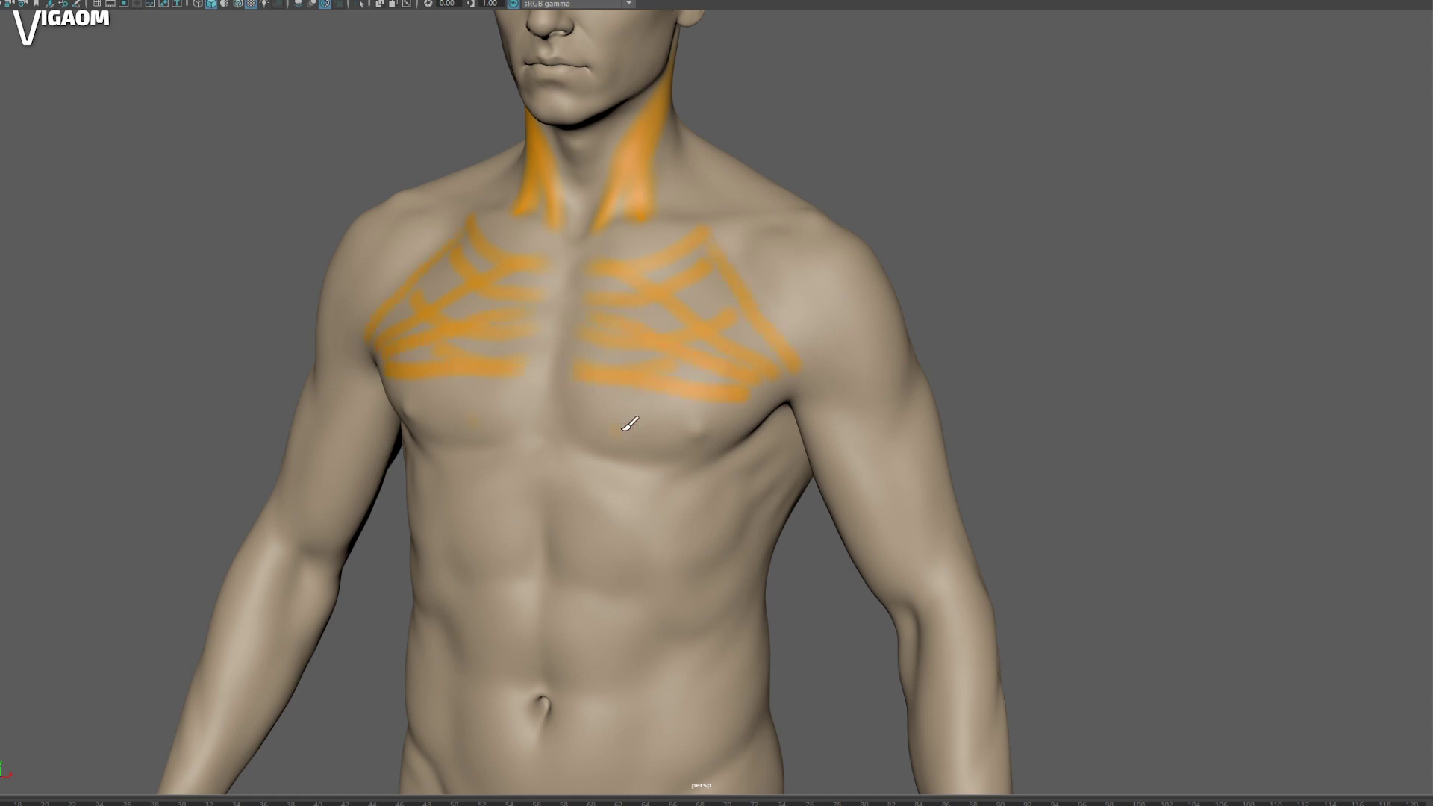
left_click_drag(624, 430, 719, 425)
middle_click_drag(686, 352, 682, 372, "alt")
middle_click_drag(590, 298, 591, 251, "alt")
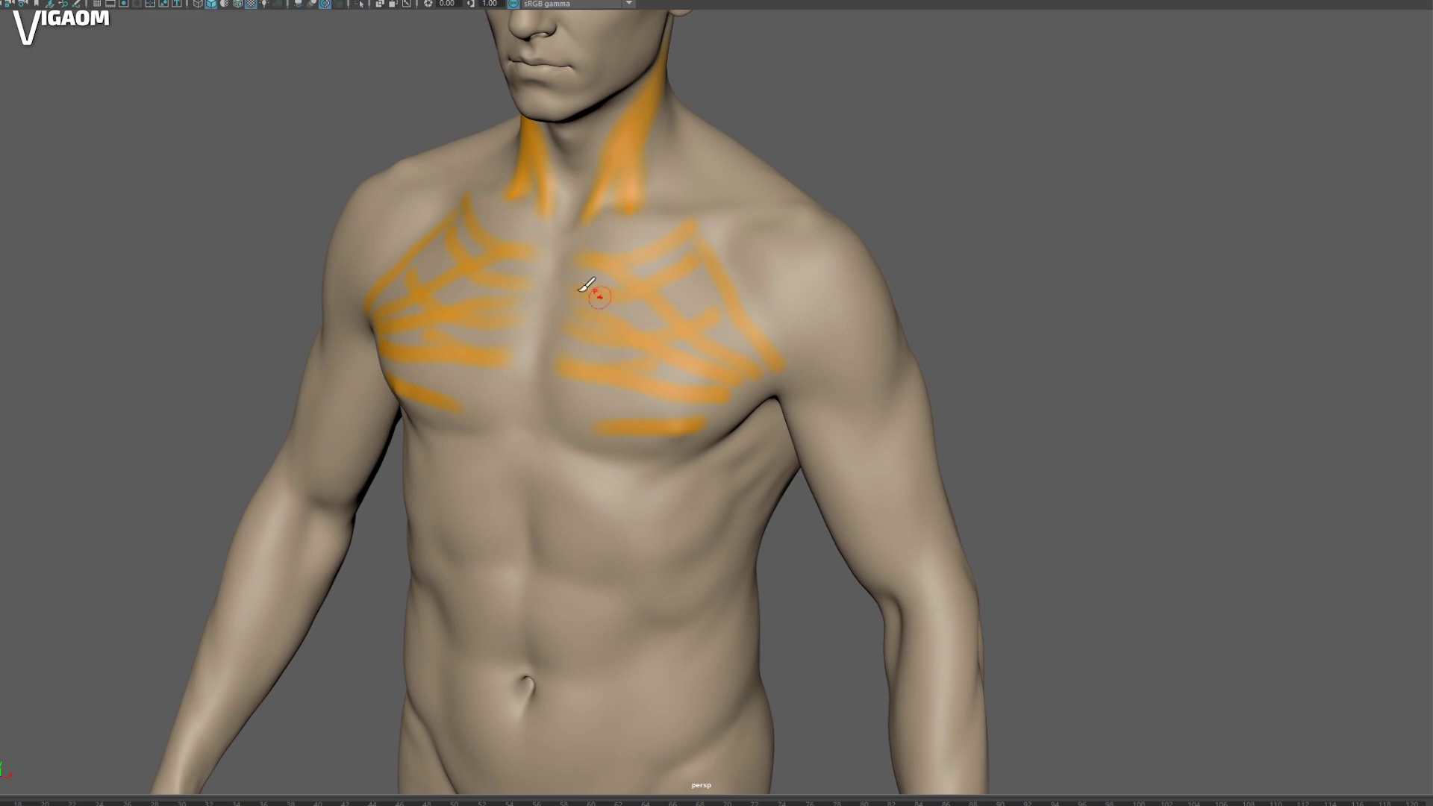
Step: Thicken the orange fibre strokes across both chest muscles from the sternum and collarbone toward the armpits
mouse_move(594, 298)
middle_mouse_down("alt")
mouse_move(601, 341)
mouse_move(574, 317)
middle_mouse_up("alt")
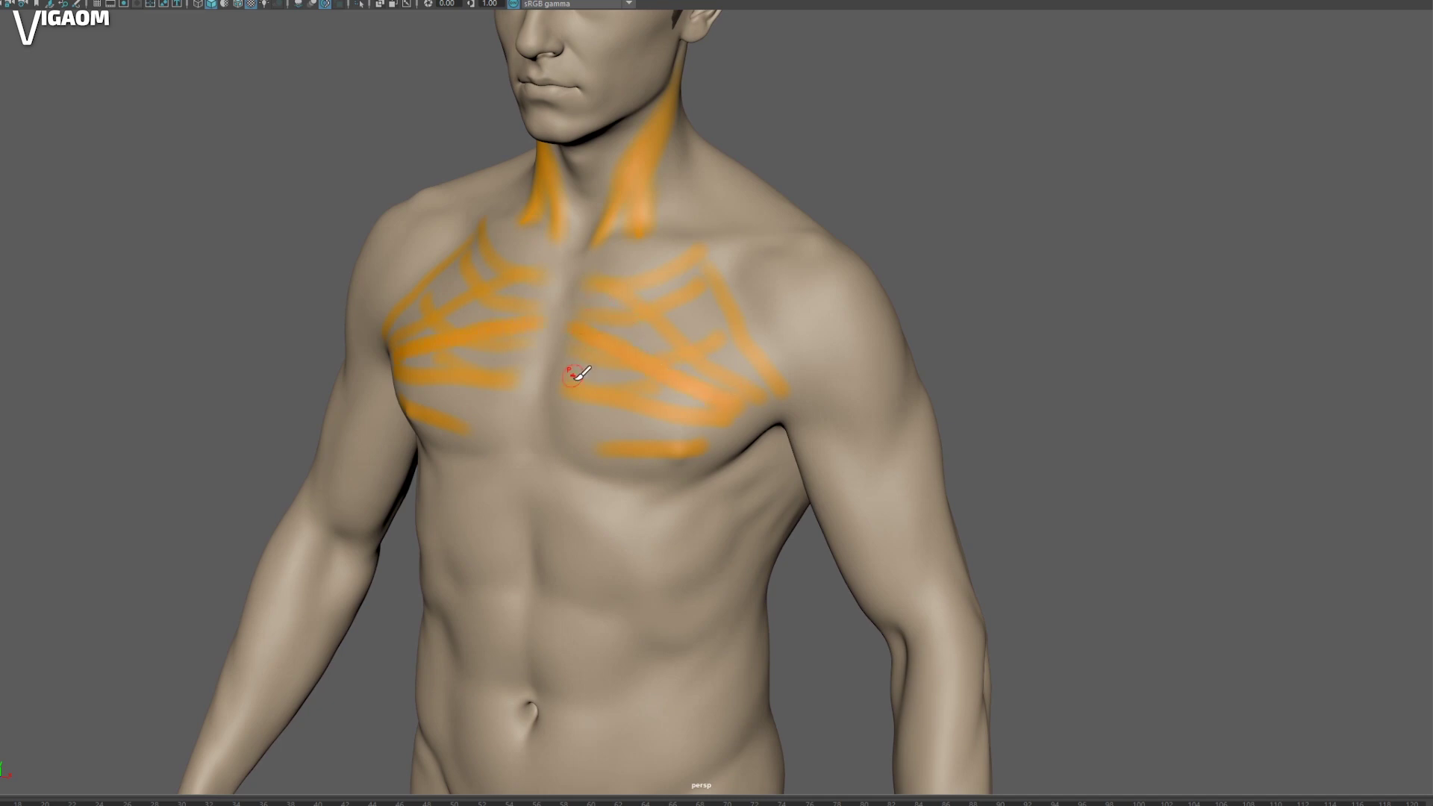
left_click_drag(732, 360, 613, 302, "alt")
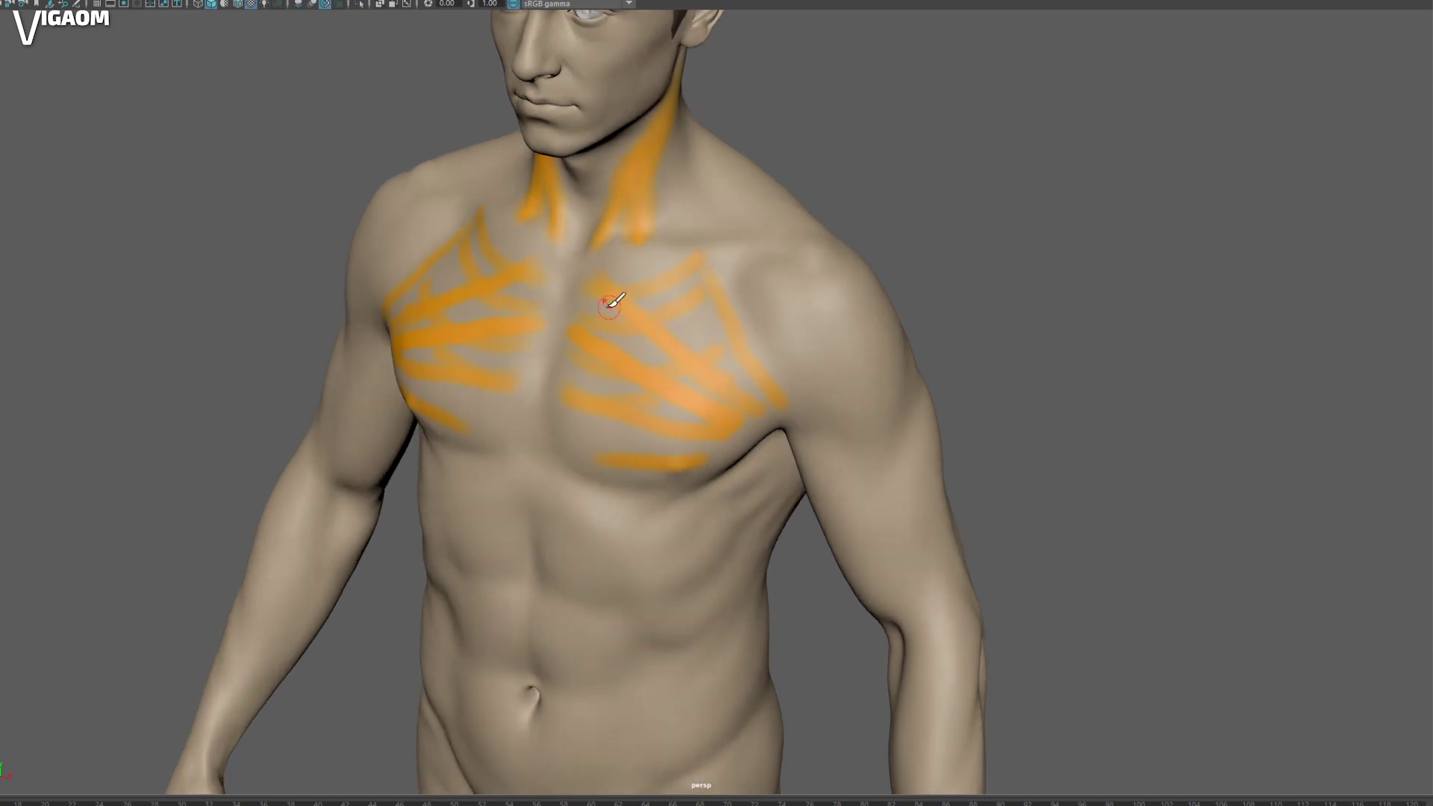
left_click_drag(702, 345, 750, 312, "alt")
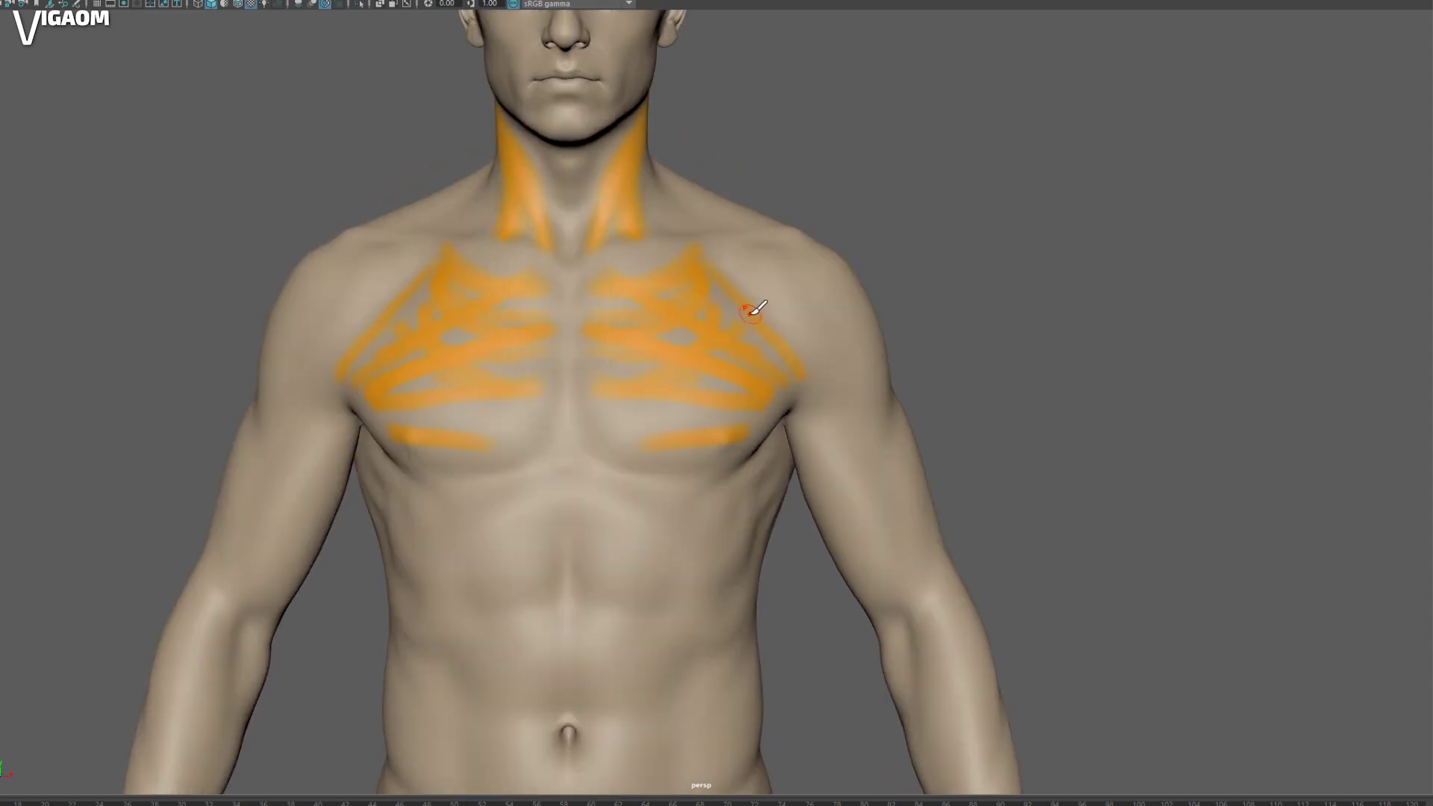
left_click_drag(665, 371, 705, 339)
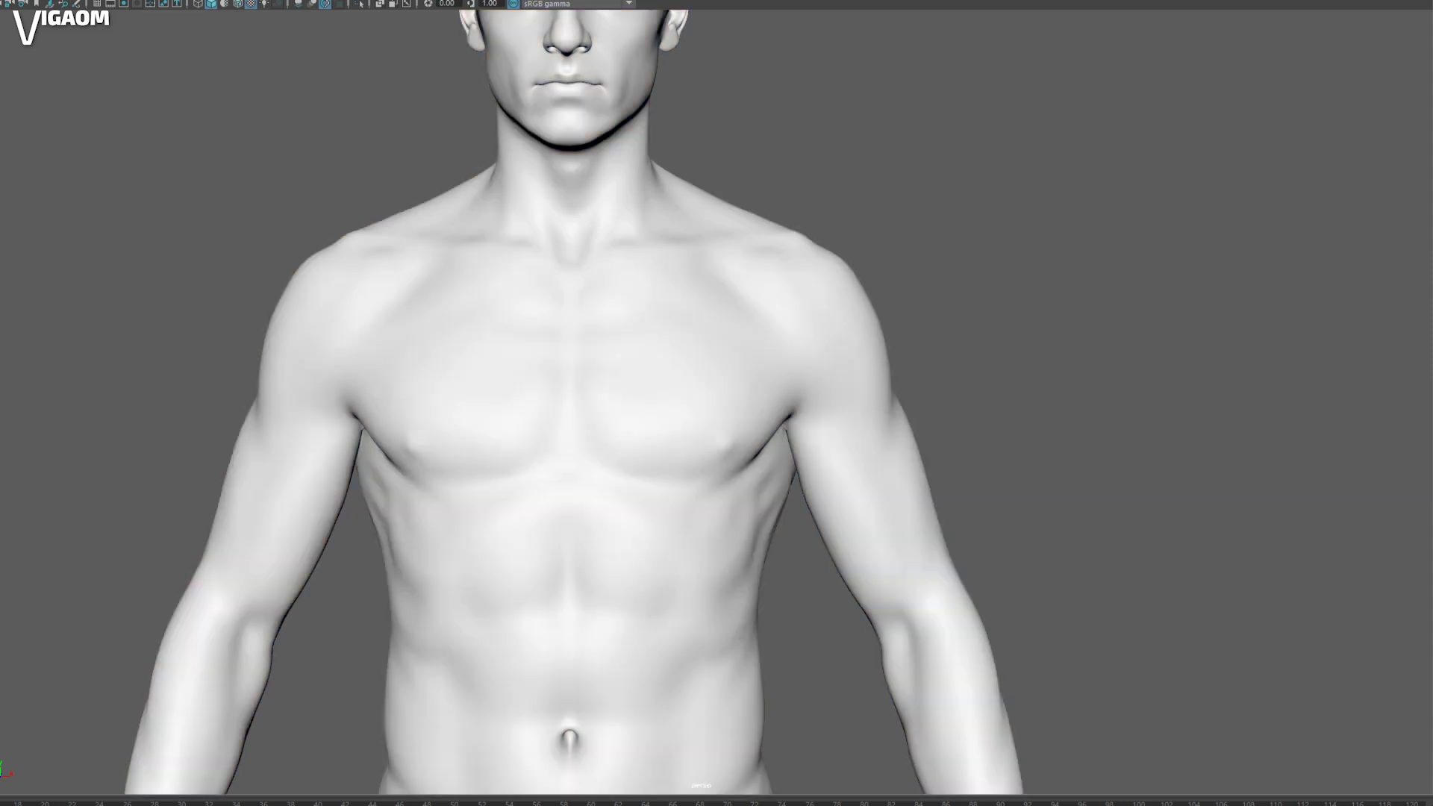
Step: Examine the unpainted chest, neck and shoulders of the body from the front and from raised three-quarter angles
mouse_move(650, 328)
left_mouse_down("alt")
mouse_move(640, 320)
mouse_move(659, 323)
left_mouse_up("alt")
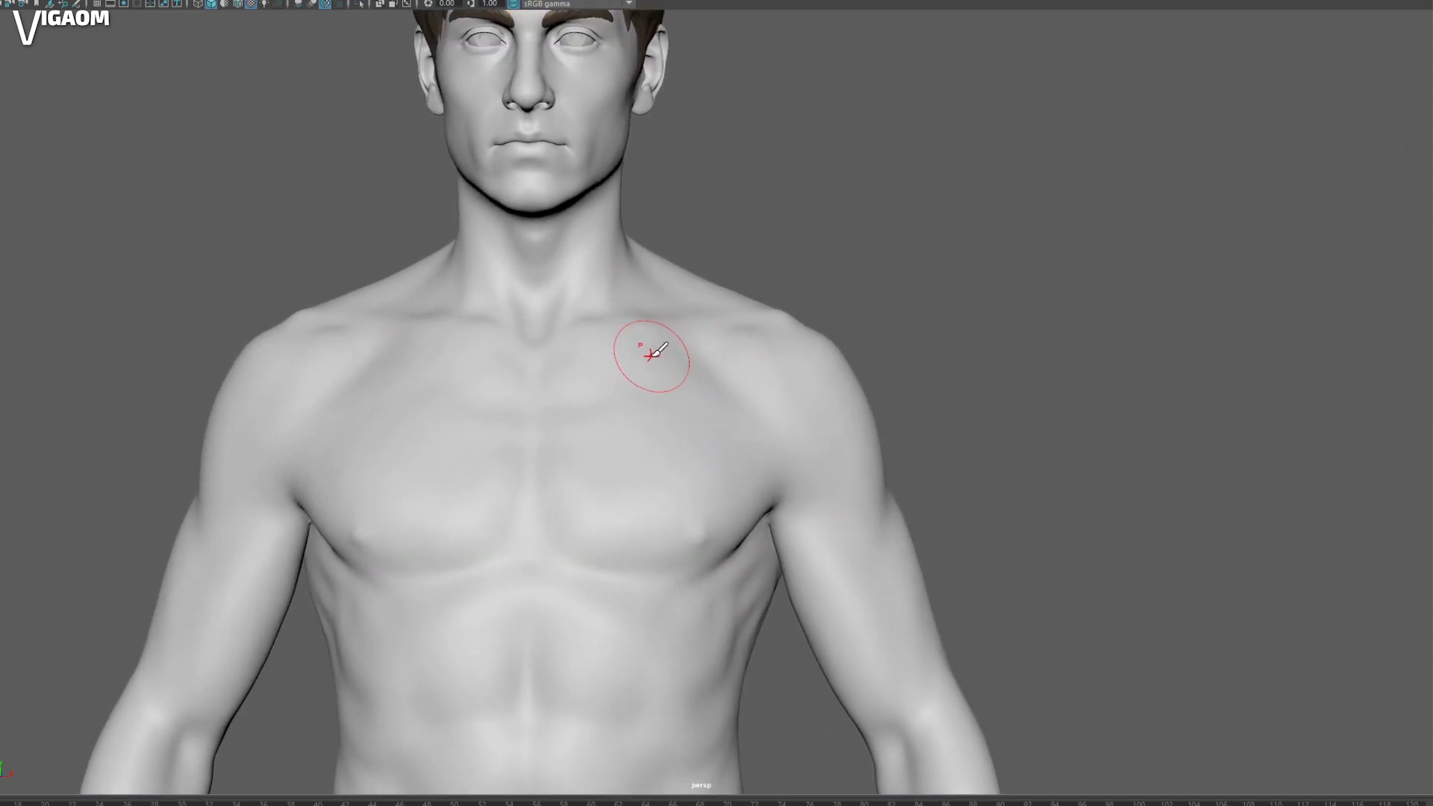
middle_click_drag(641, 392, 633, 406, "alt")
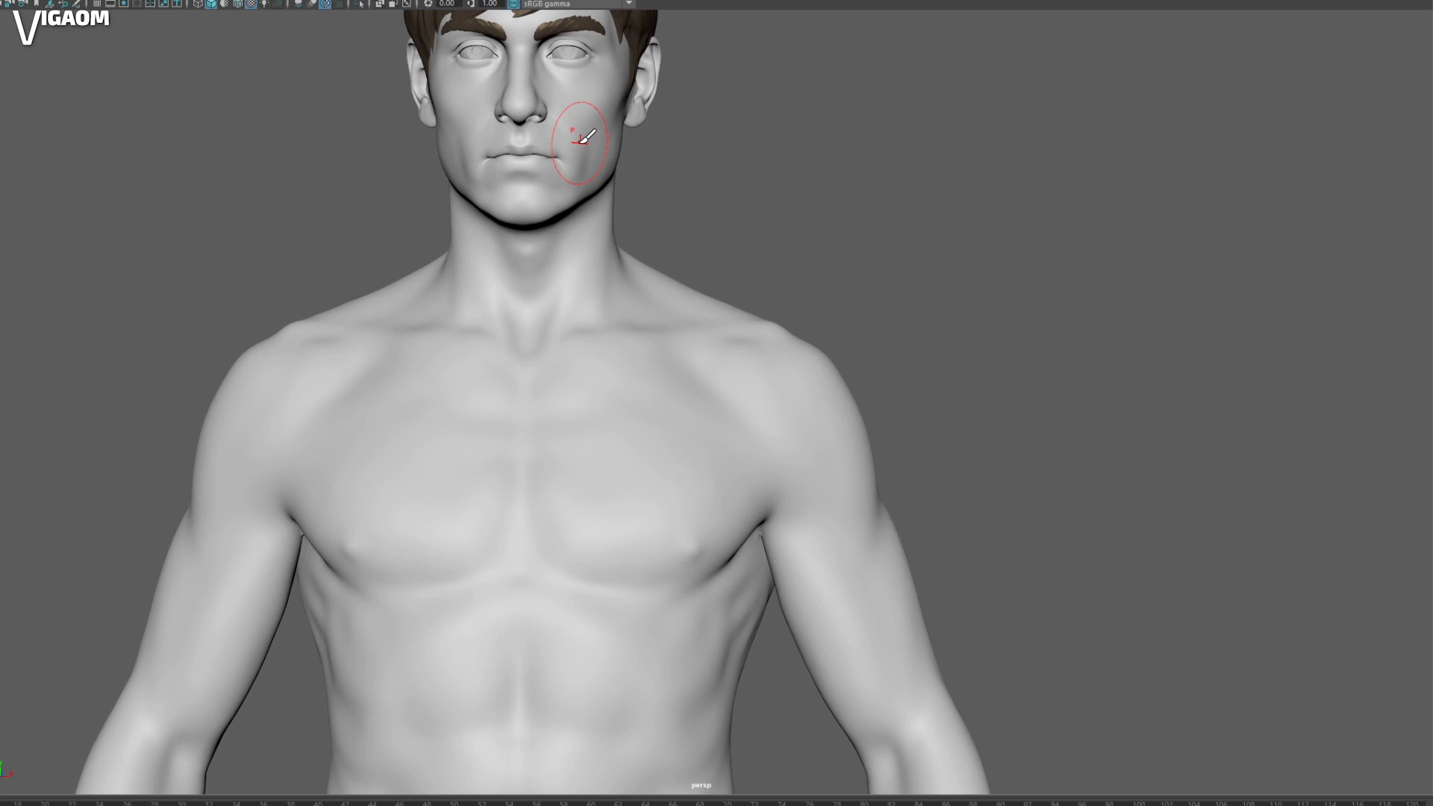
middle_click_drag(627, 368, 656, 316, "alt")
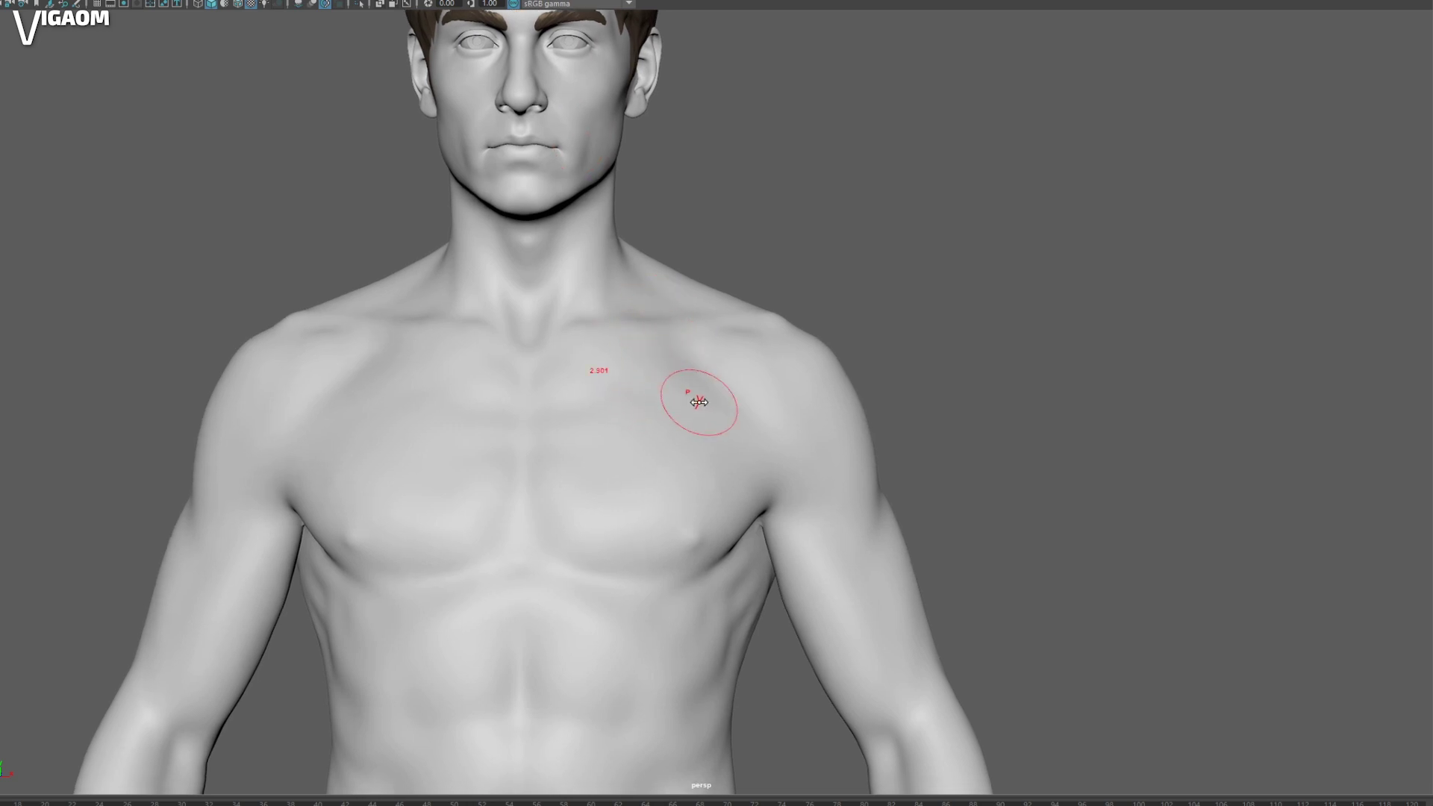
mouse_move(702, 439)
left_mouse_down("alt")
mouse_move(656, 361)
mouse_move(662, 326)
mouse_move(624, 342)
mouse_move(543, 295)
mouse_move(530, 381)
left_mouse_up("alt")
left_click_drag(512, 486, 590, 359, "alt")
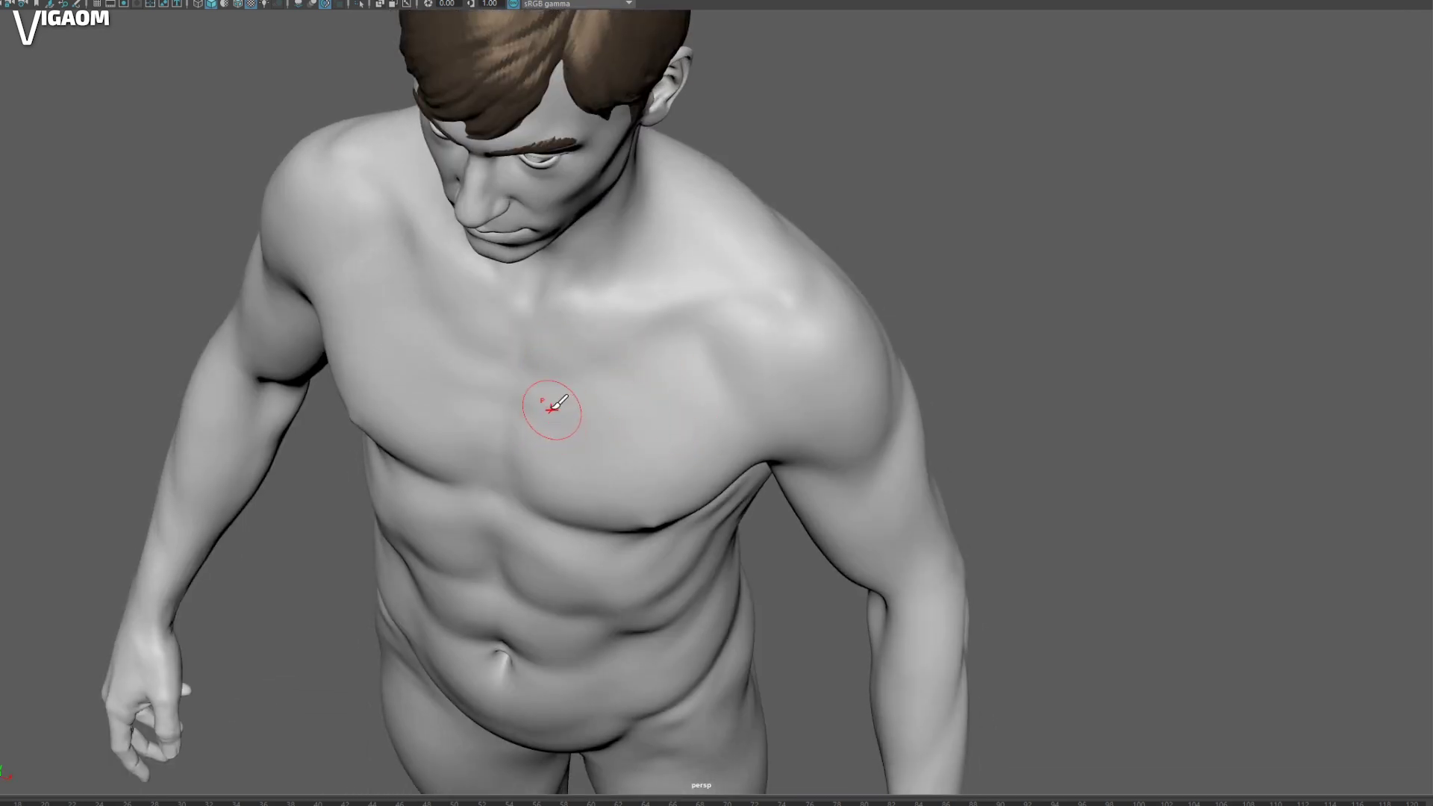
mouse_move(565, 417)
left_mouse_down("alt")
mouse_move(576, 348)
mouse_move(551, 320)
mouse_move(526, 322)
mouse_move(538, 403)
mouse_move(601, 407)
left_mouse_up("alt")
mouse_move(687, 415)
left_mouse_down("alt")
mouse_move(640, 416)
mouse_move(692, 448)
mouse_move(636, 353)
mouse_move(585, 366)
mouse_move(606, 351)
left_mouse_up("alt")
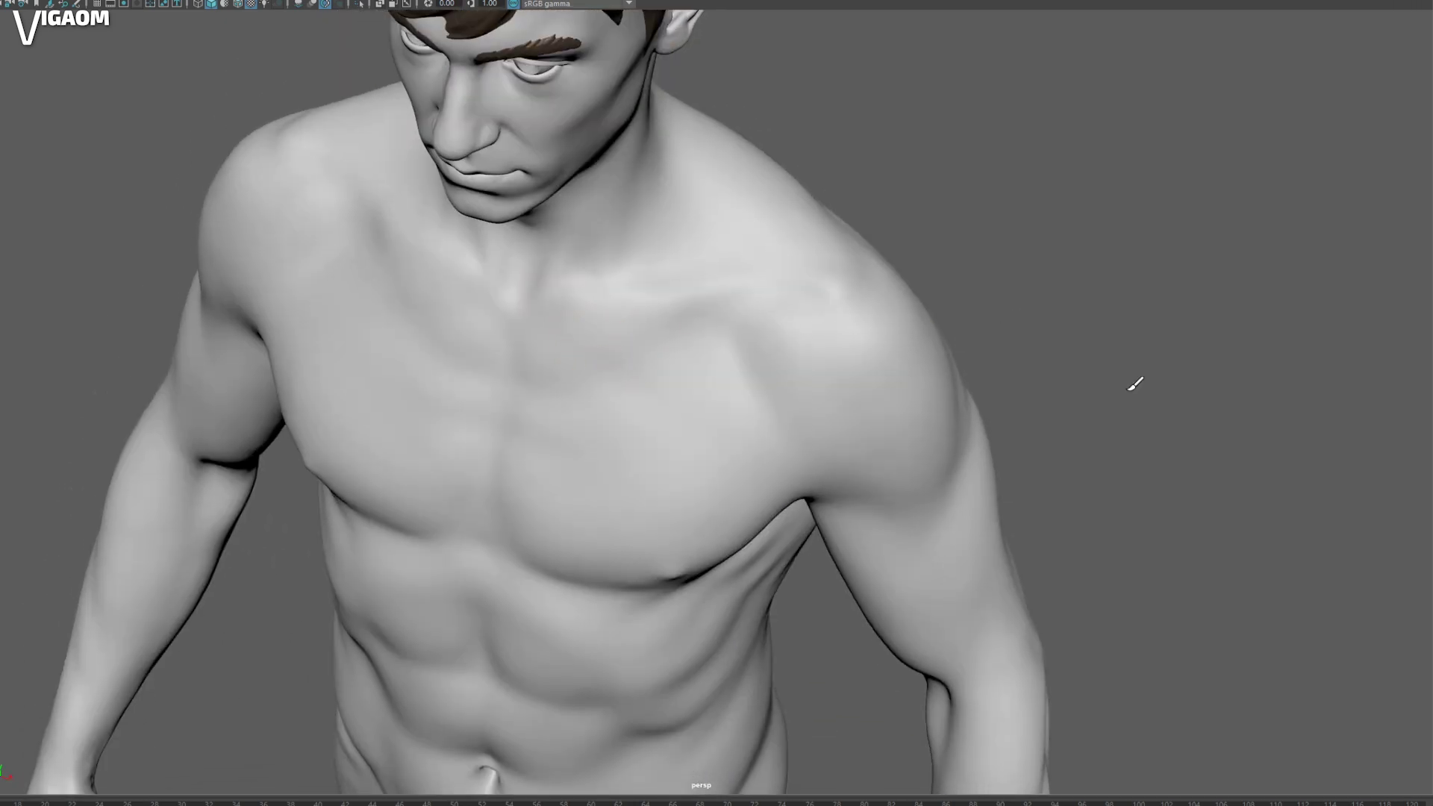
middle_click_drag(852, 489, 816, 489, "alt")
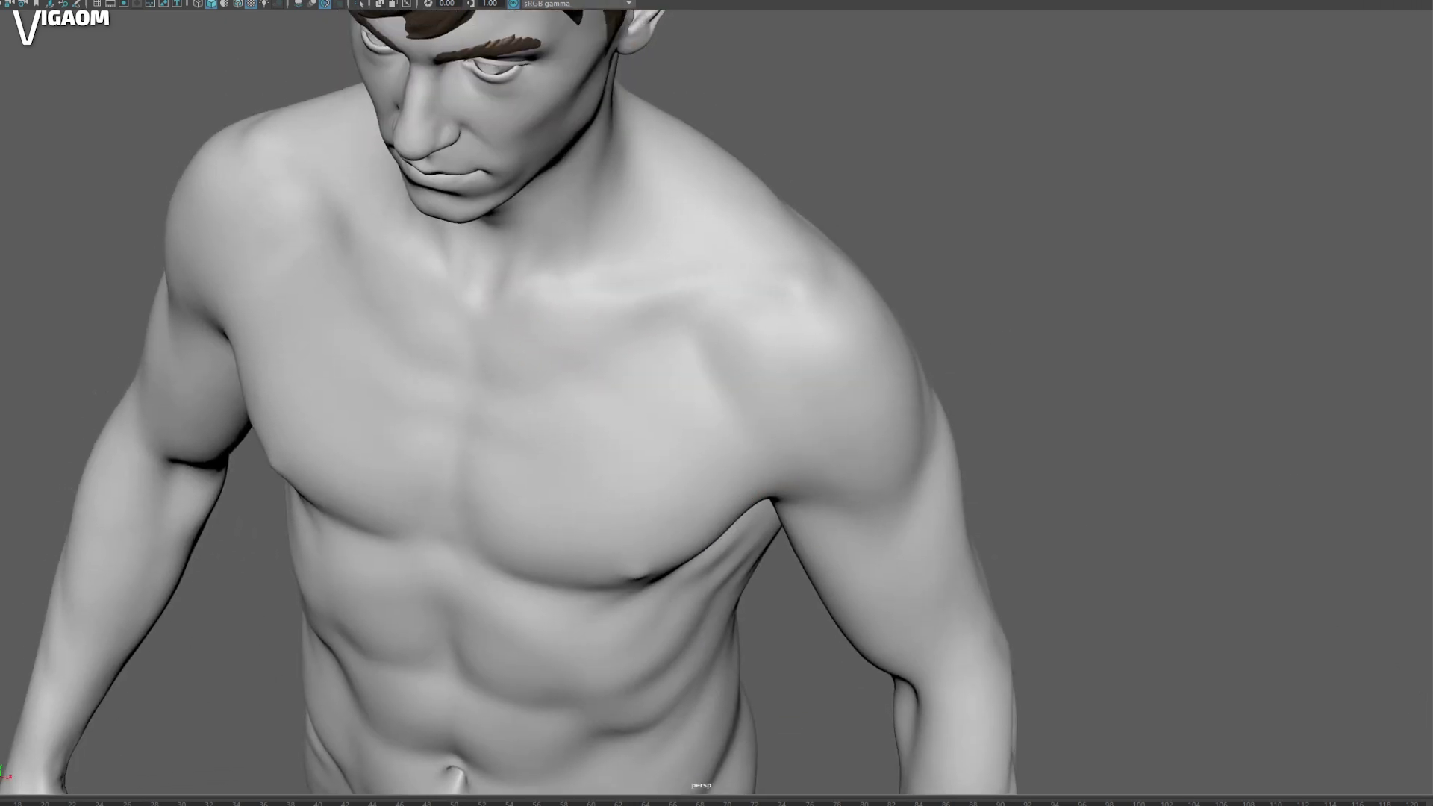
Step: Compare the skeleton's ribs, sternum and collarbones with the chest surface of the body from raised front and three-quarter angles
key("ctrl+h")
left_click_drag(696, 361, 582, 373, "alt")
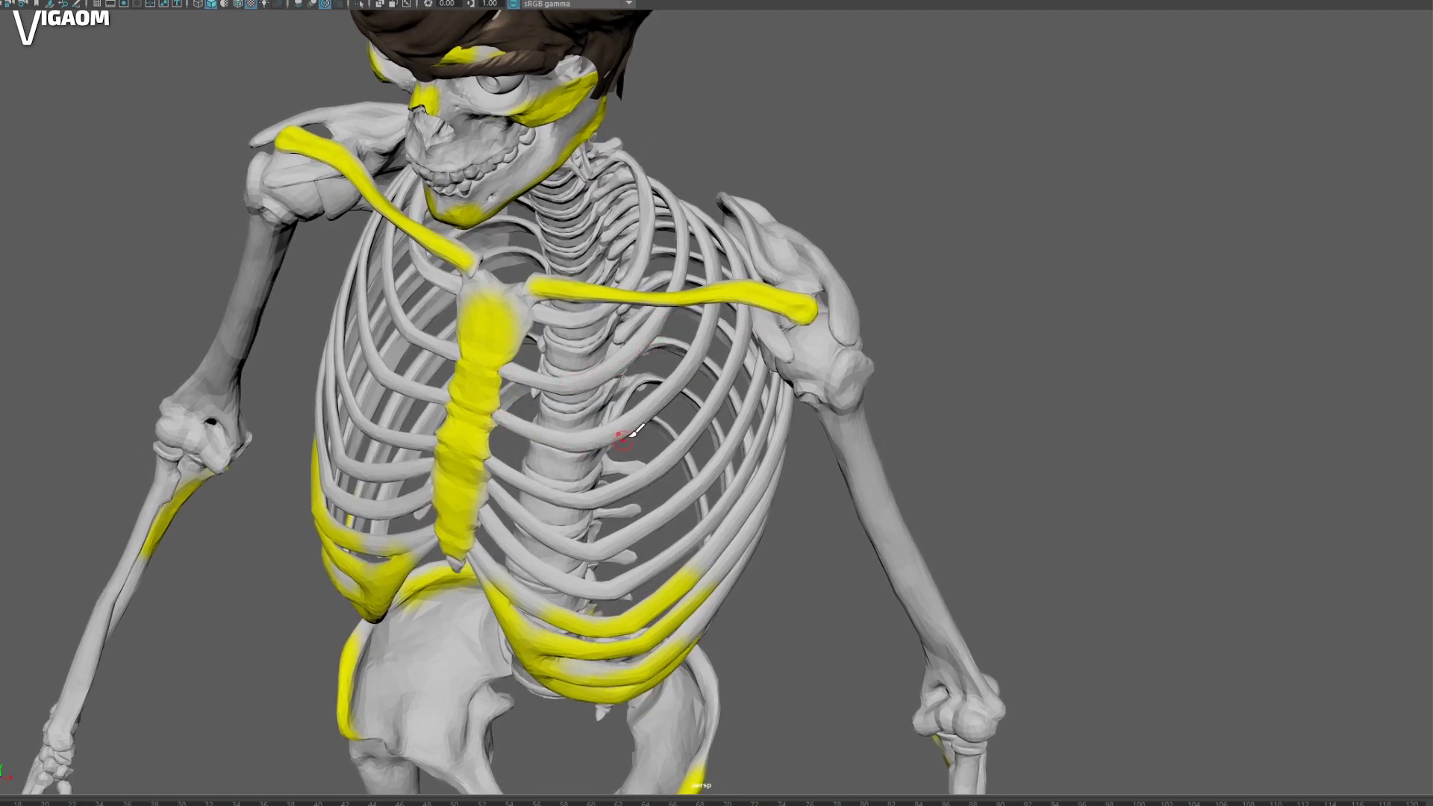
left_click_drag(600, 415, 1341, 520, "alt")
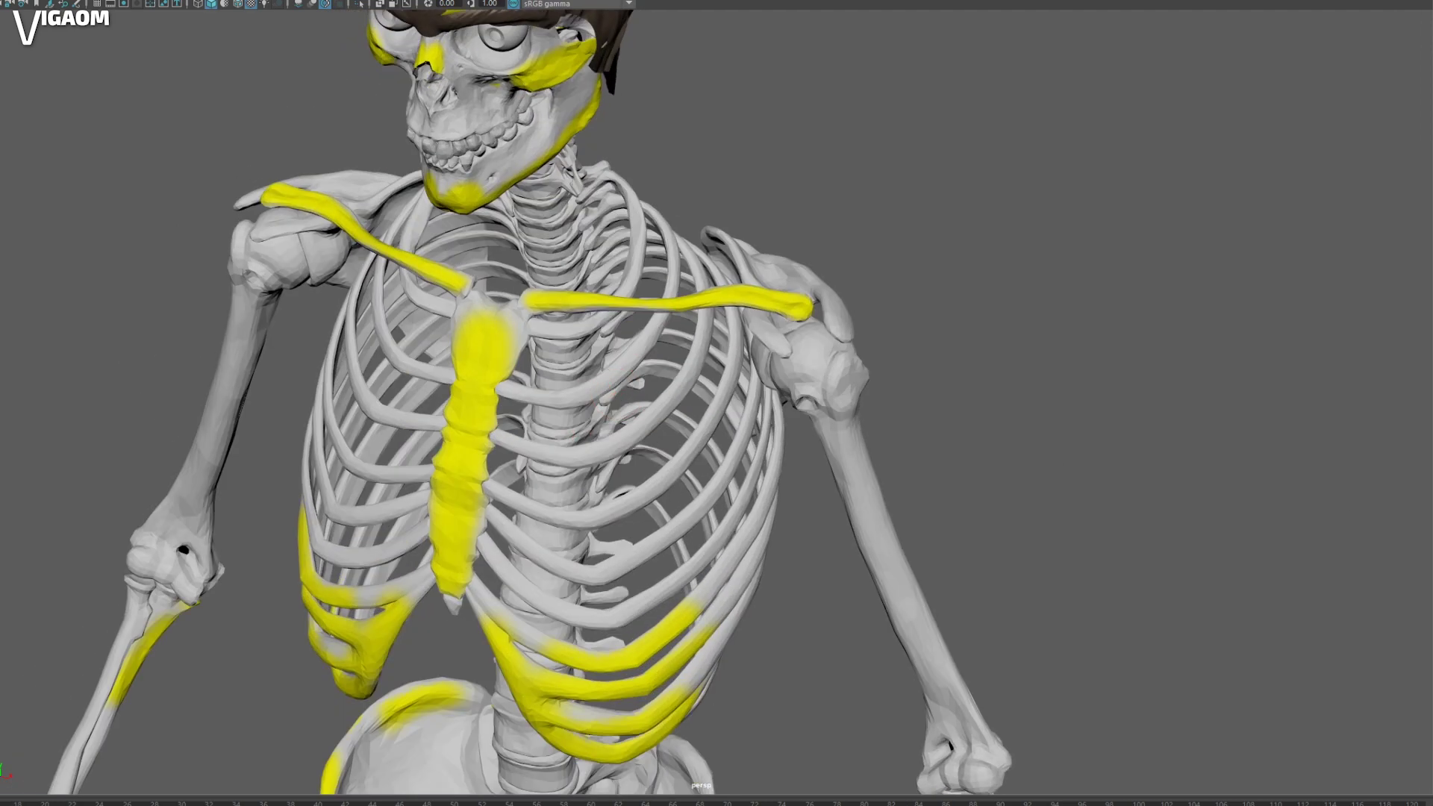
key("ctrl+shift+h")
left_click_drag(698, 468, 530, 362, "alt")
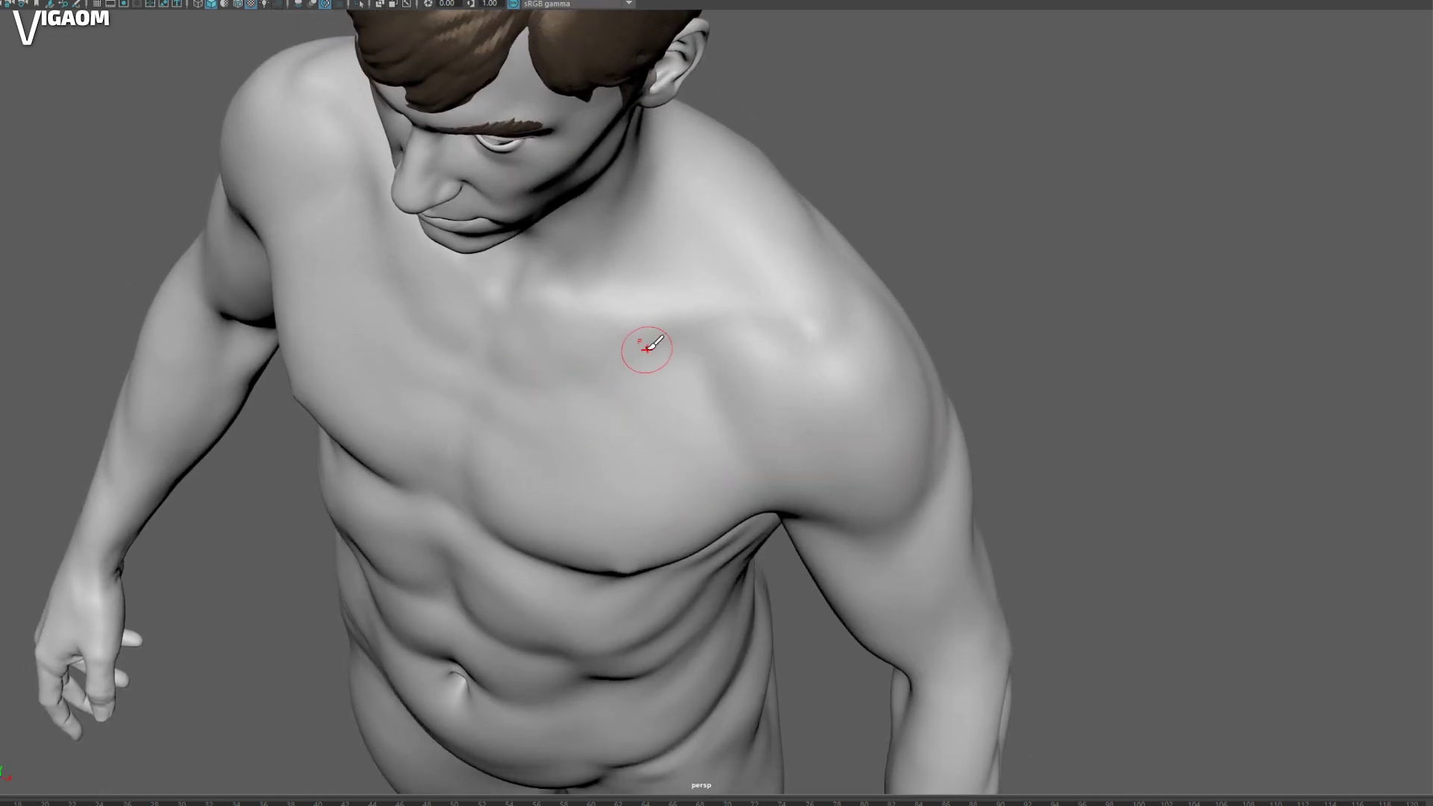
mouse_move(663, 361)
left_mouse_down("alt")
mouse_move(675, 374)
mouse_move(736, 288)
mouse_move(597, 364)
mouse_move(458, 329)
mouse_move(473, 309)
mouse_move(553, 457)
mouse_move(529, 427)
mouse_move(512, 330)
left_mouse_up("alt")
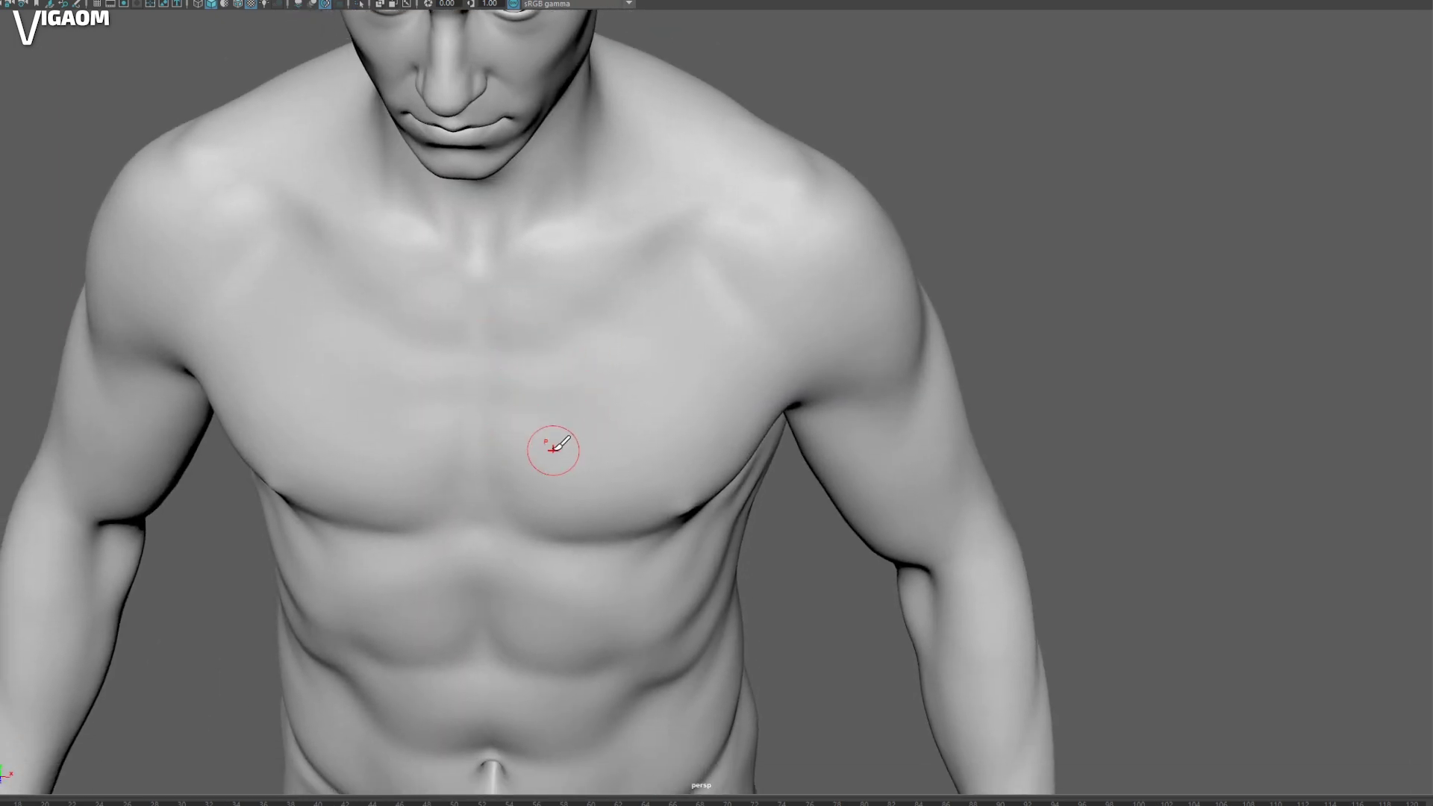
left_click_drag(506, 365, 598, 352, "alt")
mouse_move(595, 400)
left_mouse_down("alt")
mouse_move(565, 403)
mouse_move(592, 401)
mouse_move(496, 368)
left_mouse_up("alt")
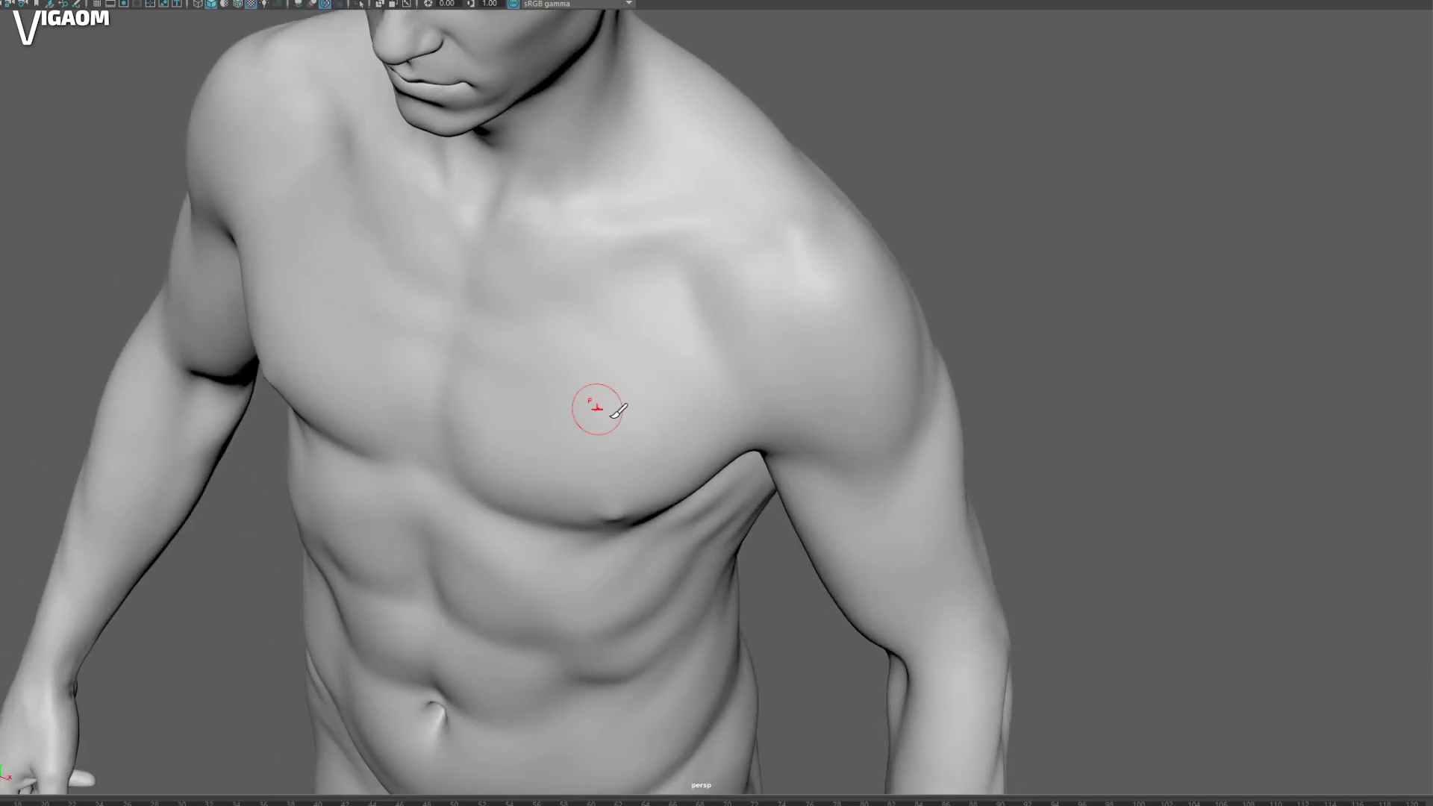
left_click_drag(604, 451, 599, 396, "alt")
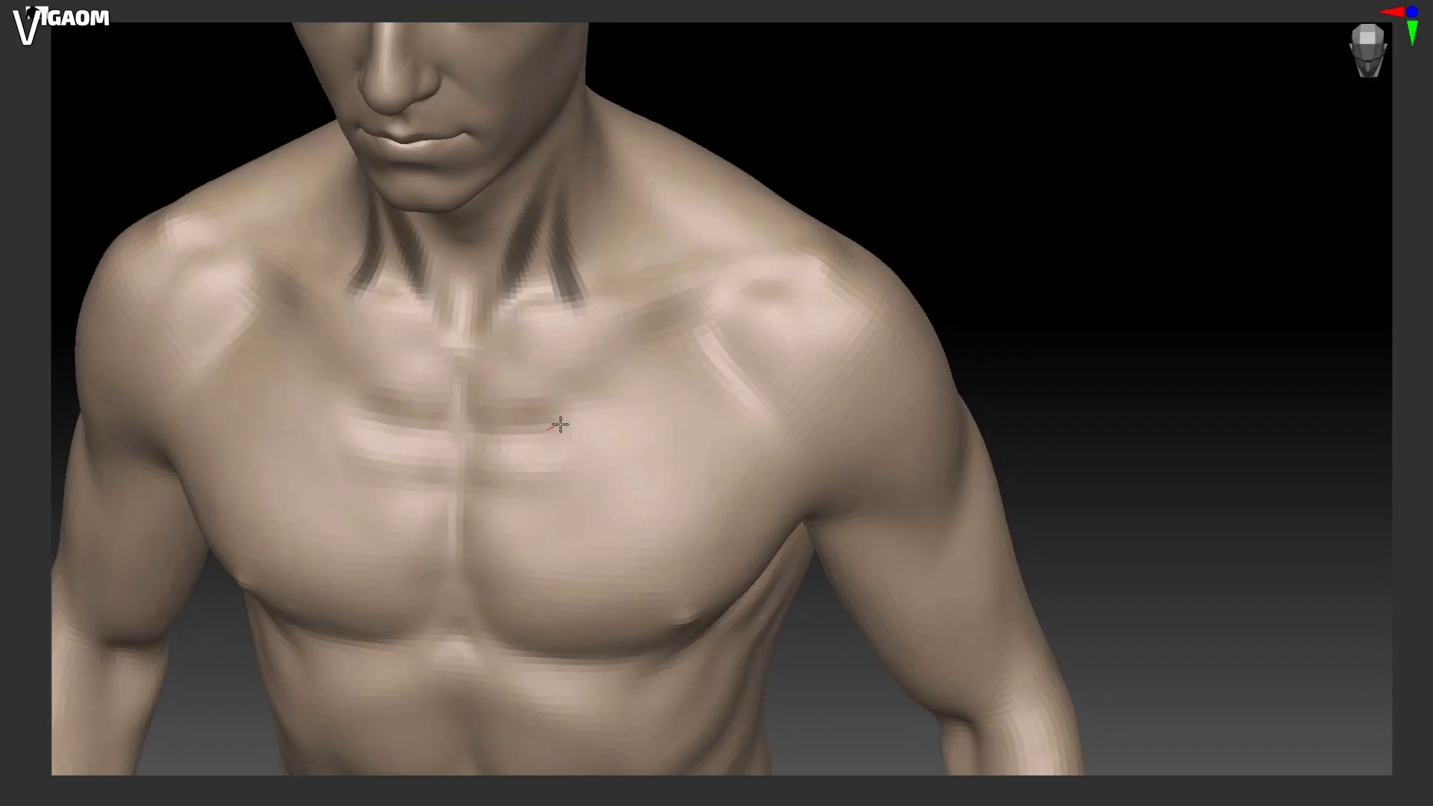
Step: Switch to the ZBrush torso sculpt, reduce the brush draw size and examine the sternum and upper rib forms
right_click_drag(689, 272, 649, 339)
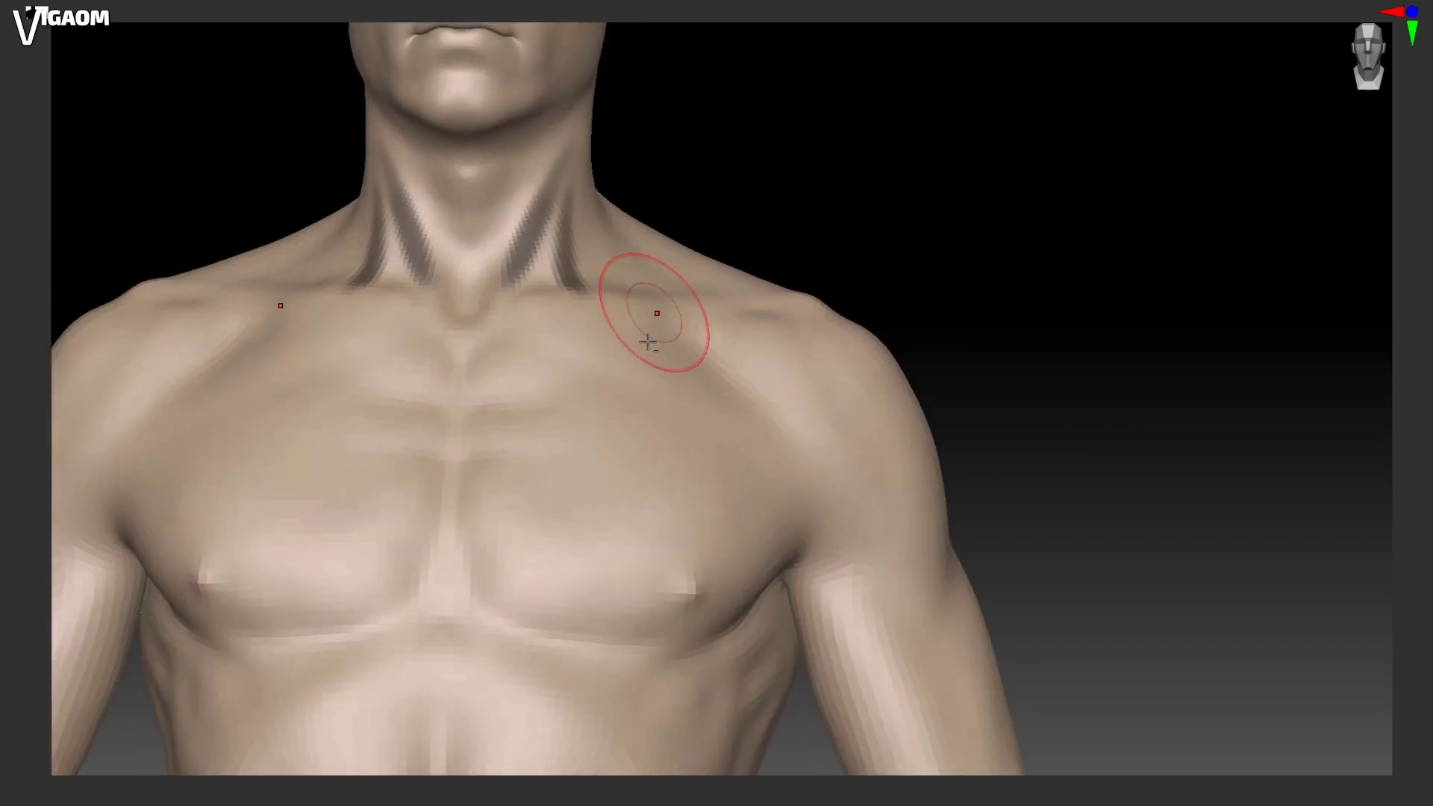
mouse_move(652, 405)
right_mouse_down("alt")
mouse_move(656, 372)
mouse_move(631, 410)
mouse_move(487, 338)
right_mouse_up("alt")
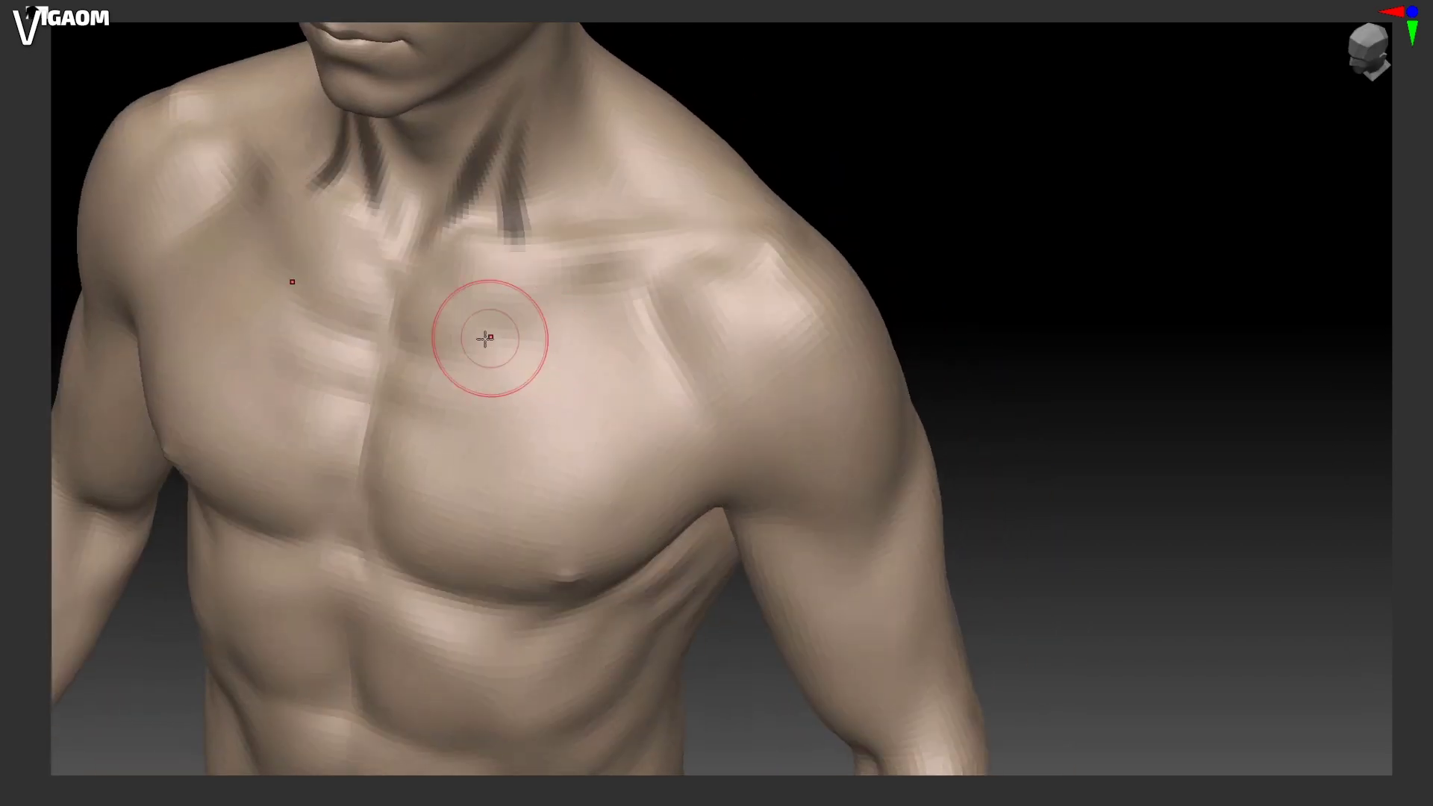
mouse_move(614, 333)
right_mouse_down()
mouse_move(643, 298)
mouse_move(618, 339)
mouse_move(633, 298)
mouse_move(545, 371)
mouse_move(480, 336)
mouse_move(550, 361)
mouse_move(530, 457)
mouse_move(496, 441)
mouse_move(502, 427)
mouse_move(486, 441)
mouse_move(549, 423)
mouse_move(538, 451)
mouse_move(547, 422)
right_mouse_up()
key("s")
key("s")
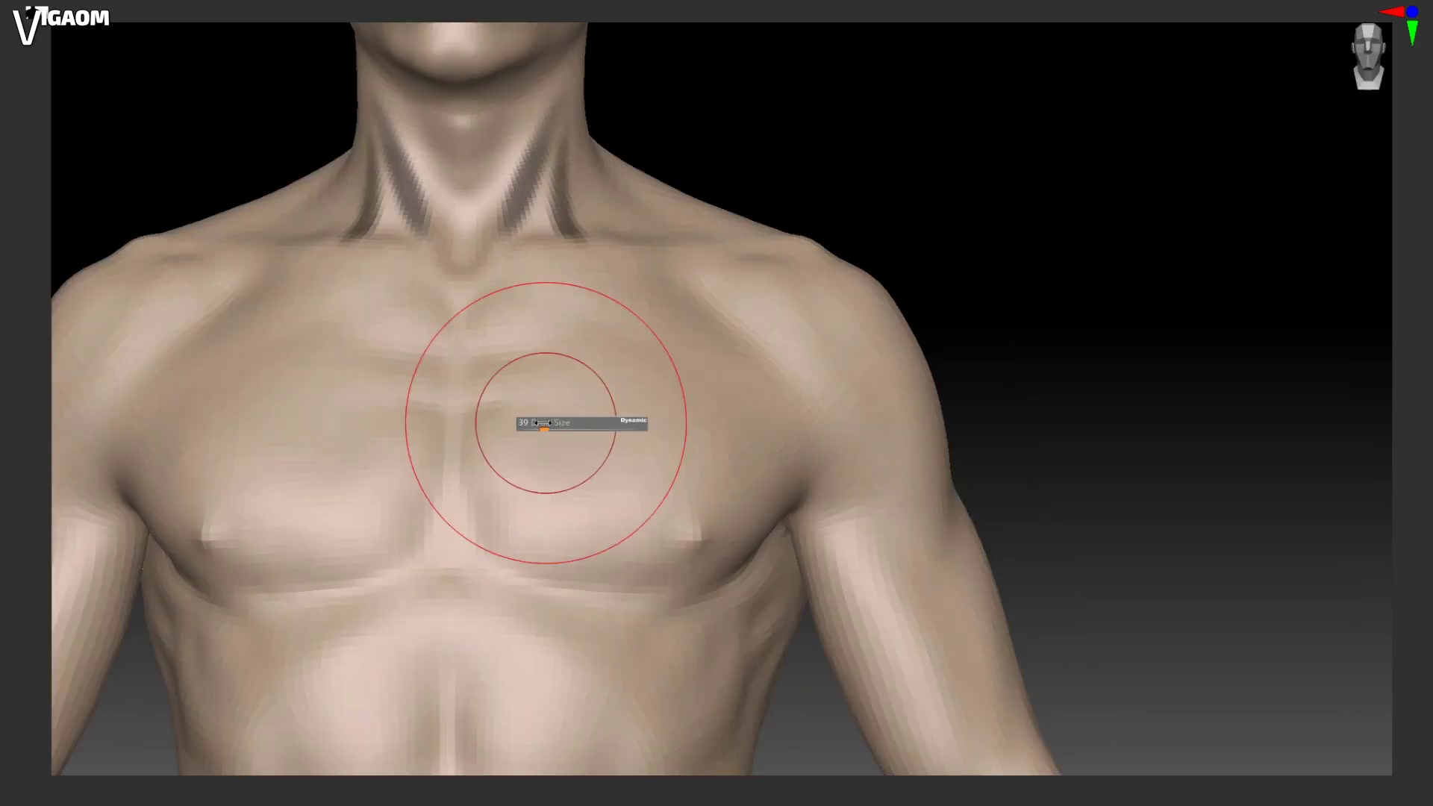
left_click_drag(548, 423, 539, 423)
right_click_drag(539, 424, 534, 401)
key("s")
left_click_drag(533, 401, 512, 422)
mouse_move(512, 422)
right_mouse_down()
mouse_move(493, 409)
mouse_move(535, 397)
mouse_move(438, 409)
mouse_move(416, 433)
mouse_move(640, 575)
mouse_move(496, 458)
mouse_move(449, 465)
right_mouse_up()
key("s")
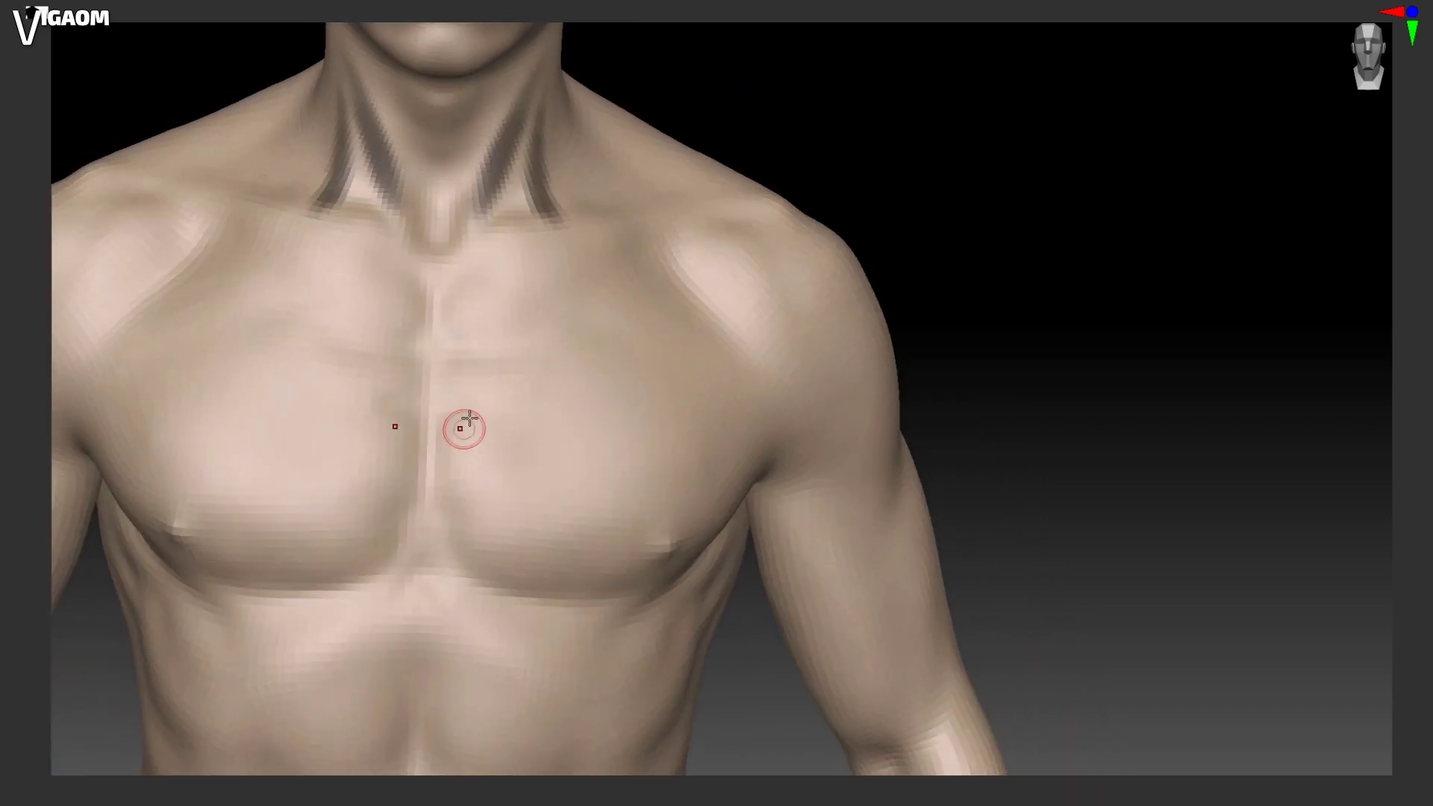
mouse_move(466, 373)
right_mouse_down()
mouse_move(461, 419)
mouse_move(454, 390)
right_mouse_up()
mouse_move(598, 374)
right_mouse_down()
mouse_move(518, 380)
mouse_move(503, 400)
mouse_move(455, 377)
mouse_move(467, 375)
mouse_move(454, 356)
mouse_move(527, 356)
right_mouse_up()
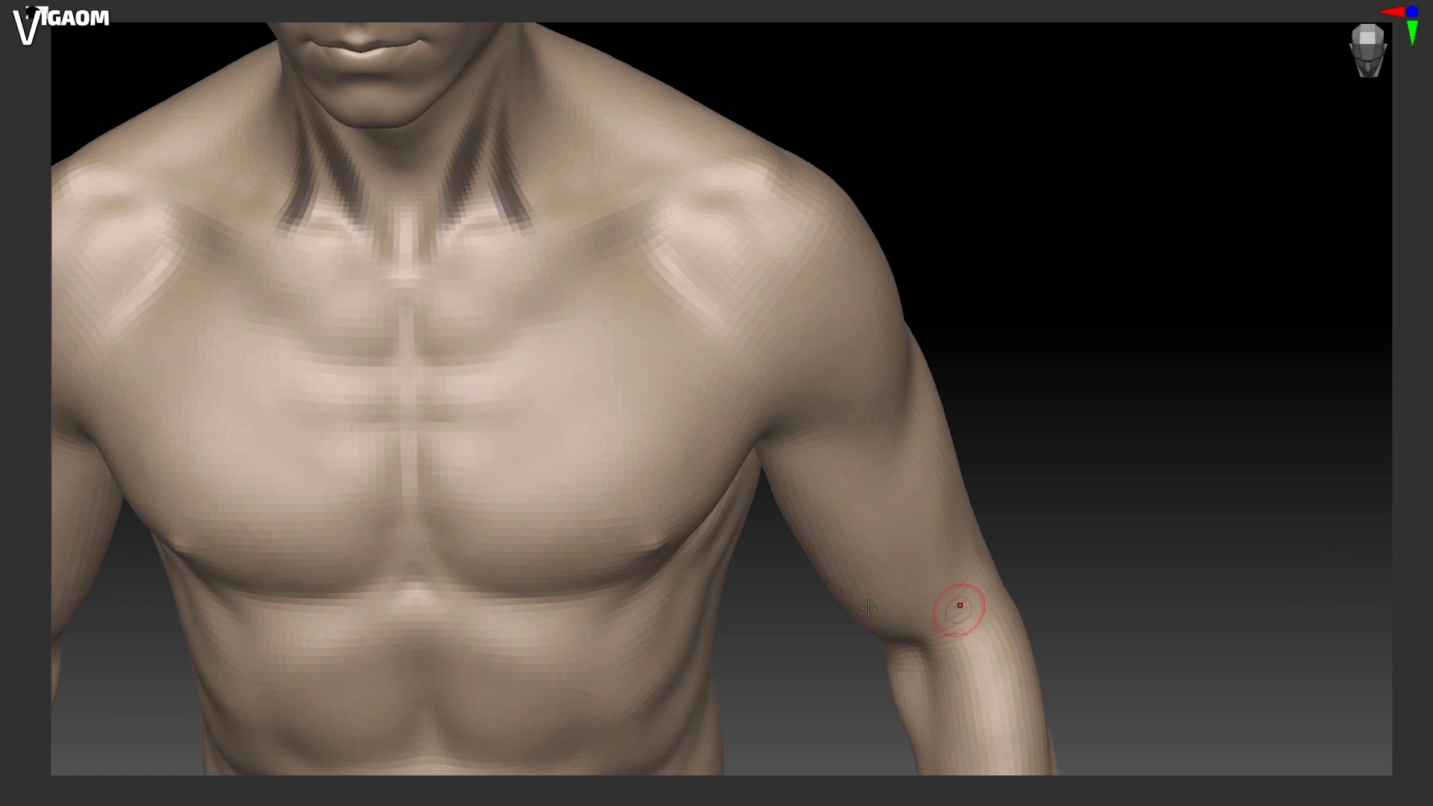
right_click_drag(460, 366, 593, 318, "ctrl")
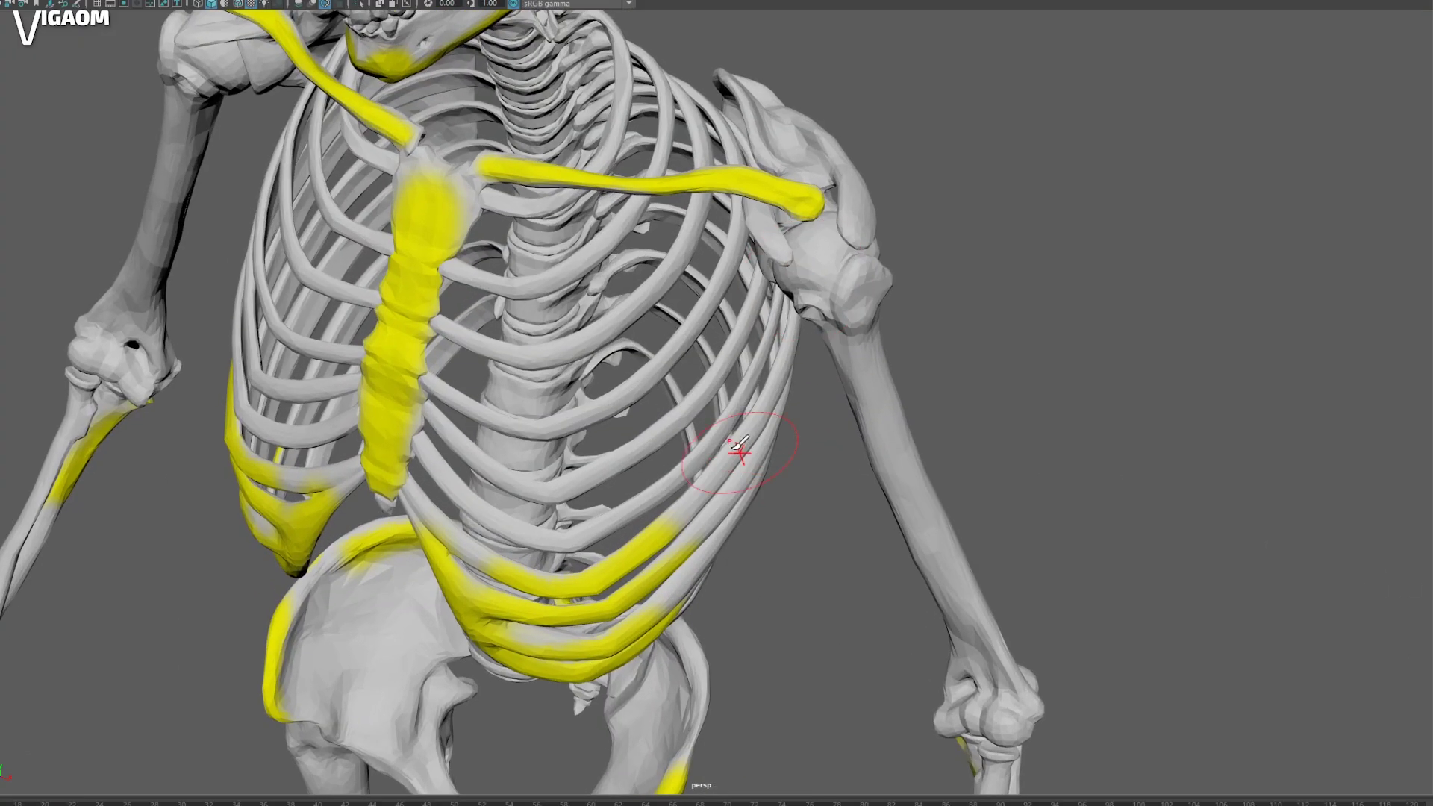
Step: Switch to Maya and examine the skeleton's collarbones, shoulder joints and upper ribs from low and three-quarter angles
middle_click_drag(893, 195, 948, 320, "alt")
left_click_drag(947, 320, 863, 239, "alt")
middle_click_drag(862, 239, 854, 313, "alt")
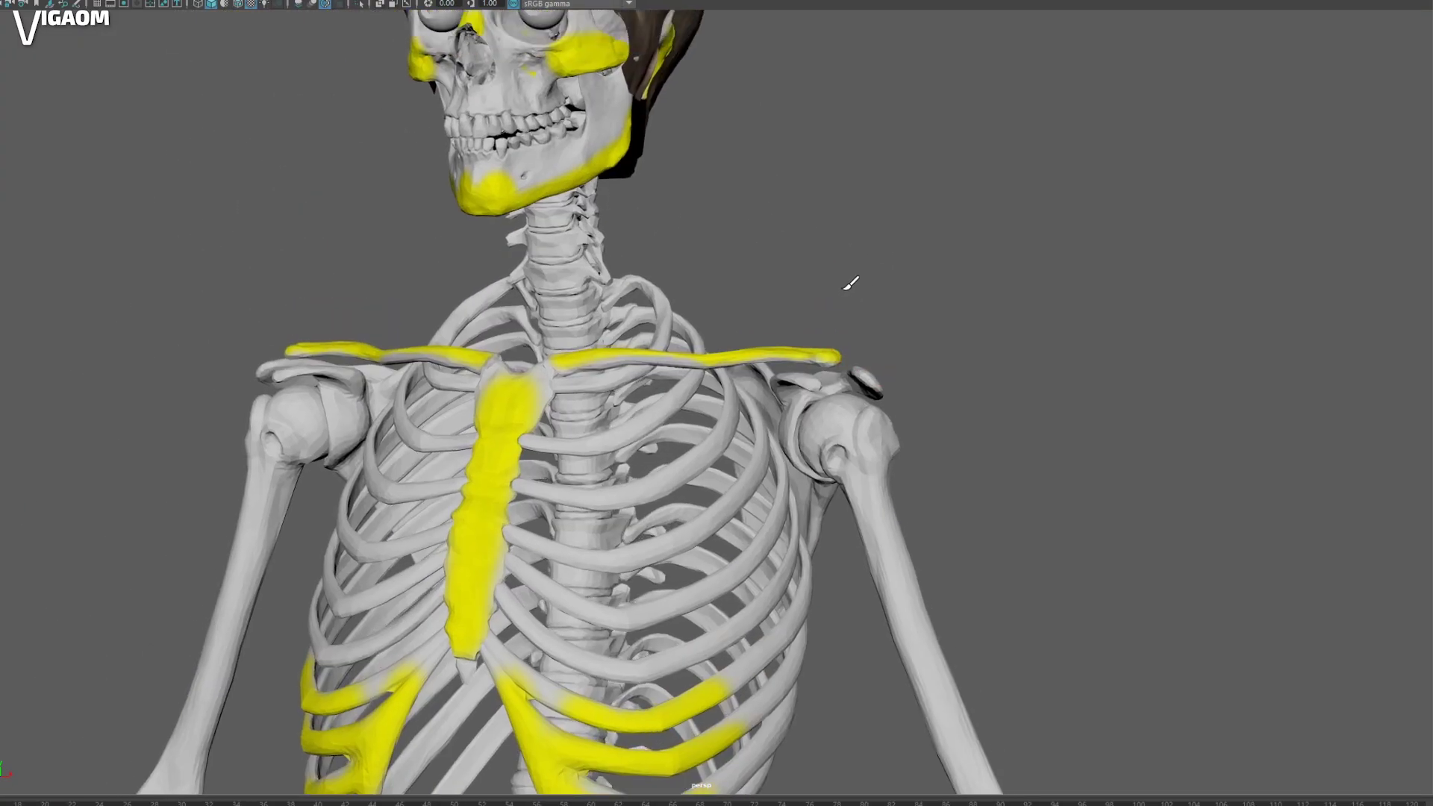
mouse_move(735, 386)
left_mouse_down("alt")
mouse_move(755, 346)
mouse_move(736, 378)
mouse_move(754, 362)
mouse_move(704, 358)
mouse_move(750, 418)
mouse_move(755, 342)
left_mouse_up("alt")
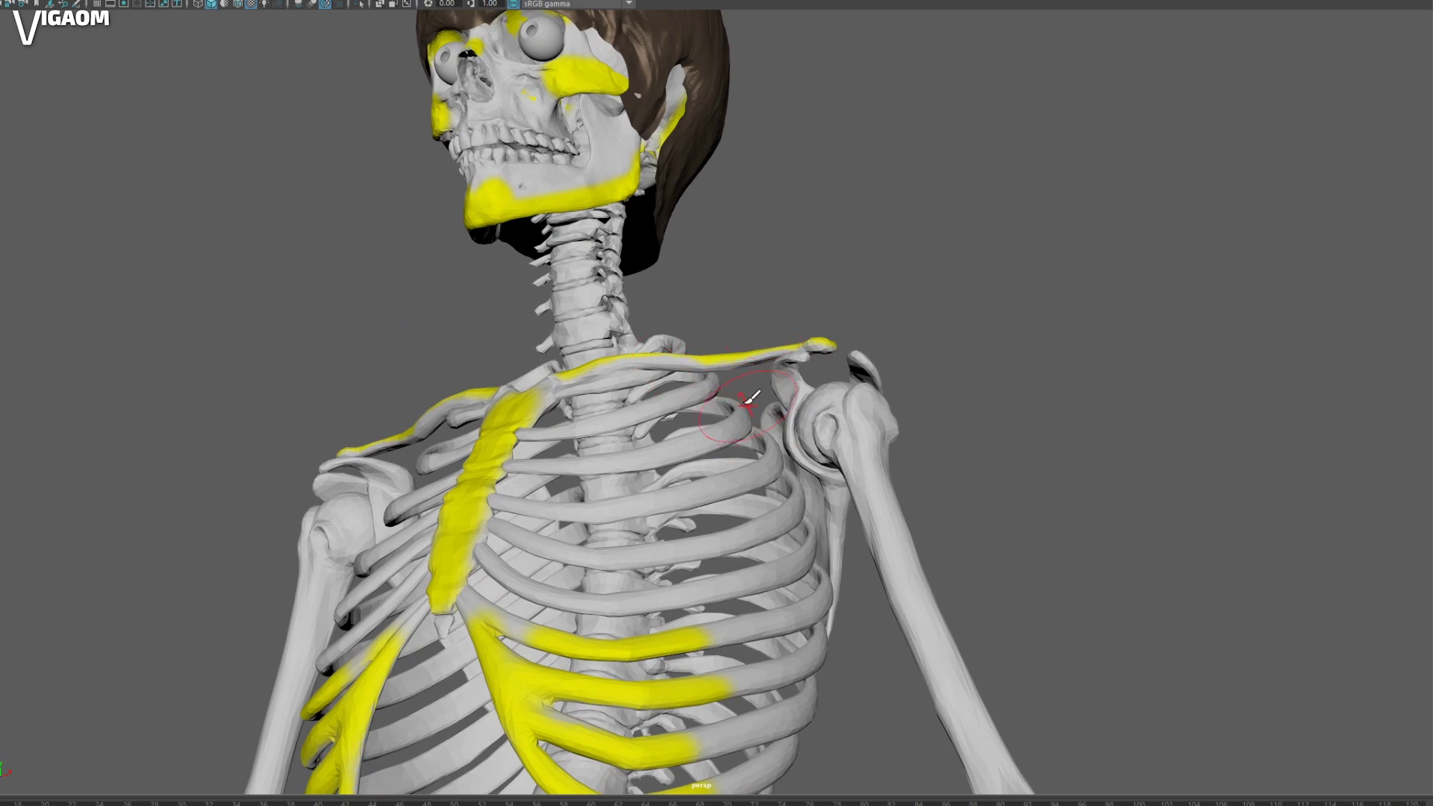
left_click_drag(749, 401, 688, 364, "alt")
left_click_drag(793, 362, 675, 379, "alt")
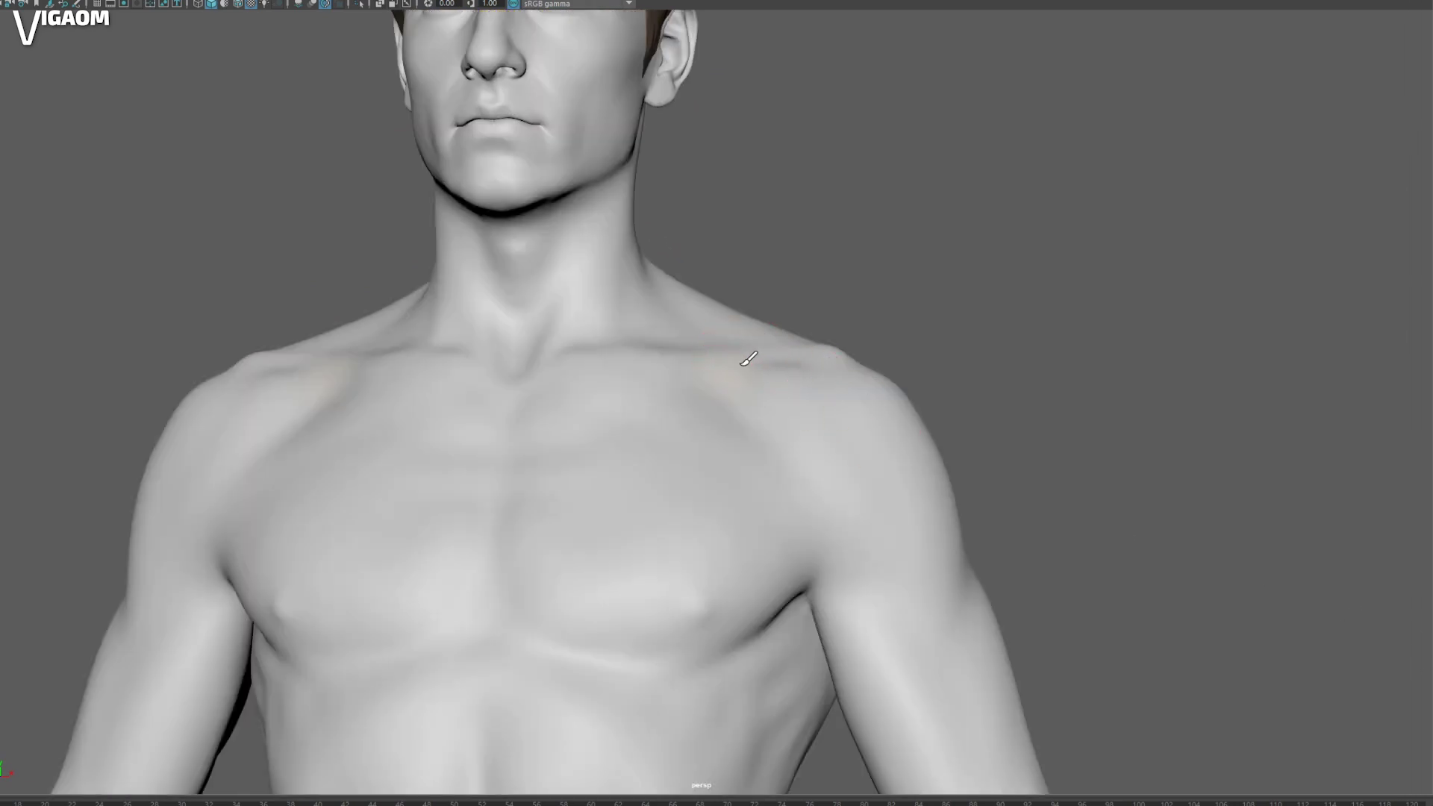
Step: Paint a blue band along the groove between the chest and shoulder muscles on both sides
mouse_move(749, 360)
left_mouse_down("alt")
mouse_move(669, 400)
mouse_move(672, 442)
mouse_move(570, 438)
mouse_move(713, 365)
left_mouse_up("alt")
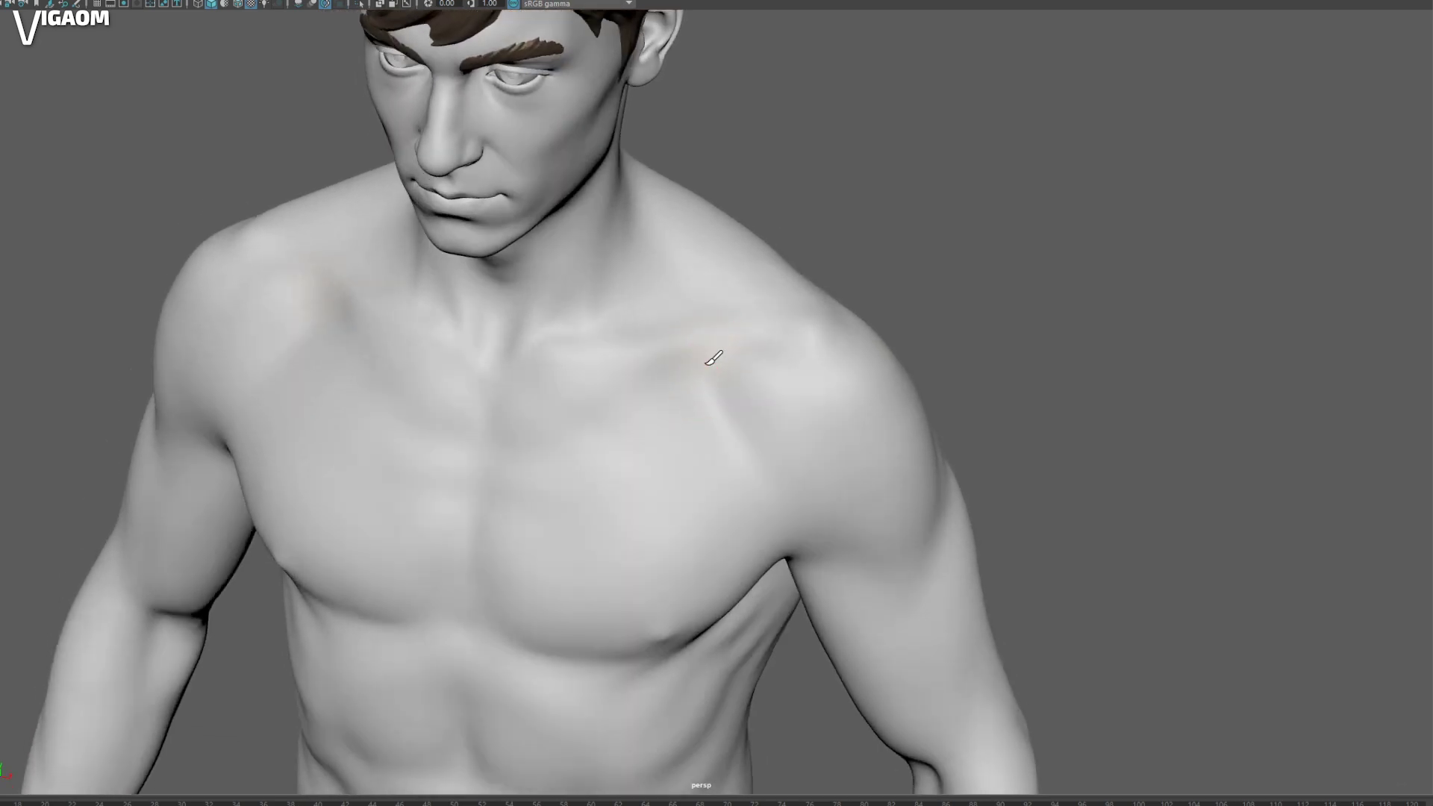
left_click_drag(707, 357, 765, 487)
mouse_move(829, 448)
left_mouse_down("alt")
mouse_move(925, 330)
mouse_move(825, 391)
mouse_move(704, 346)
mouse_move(717, 390)
mouse_move(697, 352)
mouse_move(719, 333)
mouse_move(617, 298)
mouse_move(646, 282)
left_mouse_up("alt")
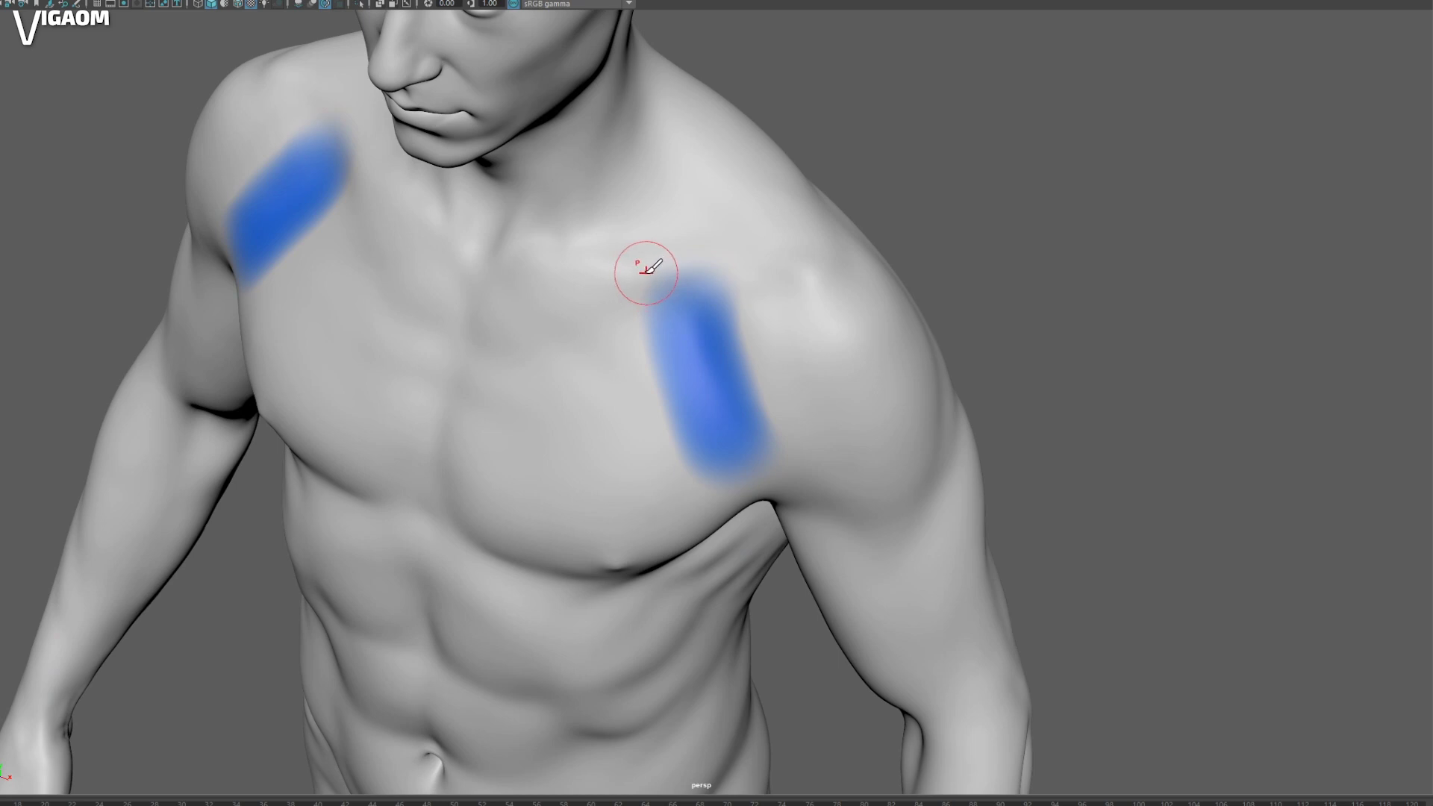
Step: Paint four orange fibre strokes on each chest muscle, fanning from the collarbone and sternum toward the armpit
mouse_move(515, 287)
left_mouse_down()
mouse_move(564, 285)
mouse_move(642, 370)
mouse_move(783, 477)
left_mouse_up()
left_click_drag(497, 336, 784, 486)
left_click_drag(485, 410, 698, 493)
left_click_drag(701, 441, 711, 412, "alt")
left_click_drag(484, 496, 710, 478)
left_click_drag(769, 377, 758, 410, "alt")
middle_click_drag(758, 410, 712, 384, "alt")
mouse_move(712, 384)
left_mouse_down("alt")
mouse_move(700, 400)
mouse_move(713, 372)
left_mouse_up("alt")
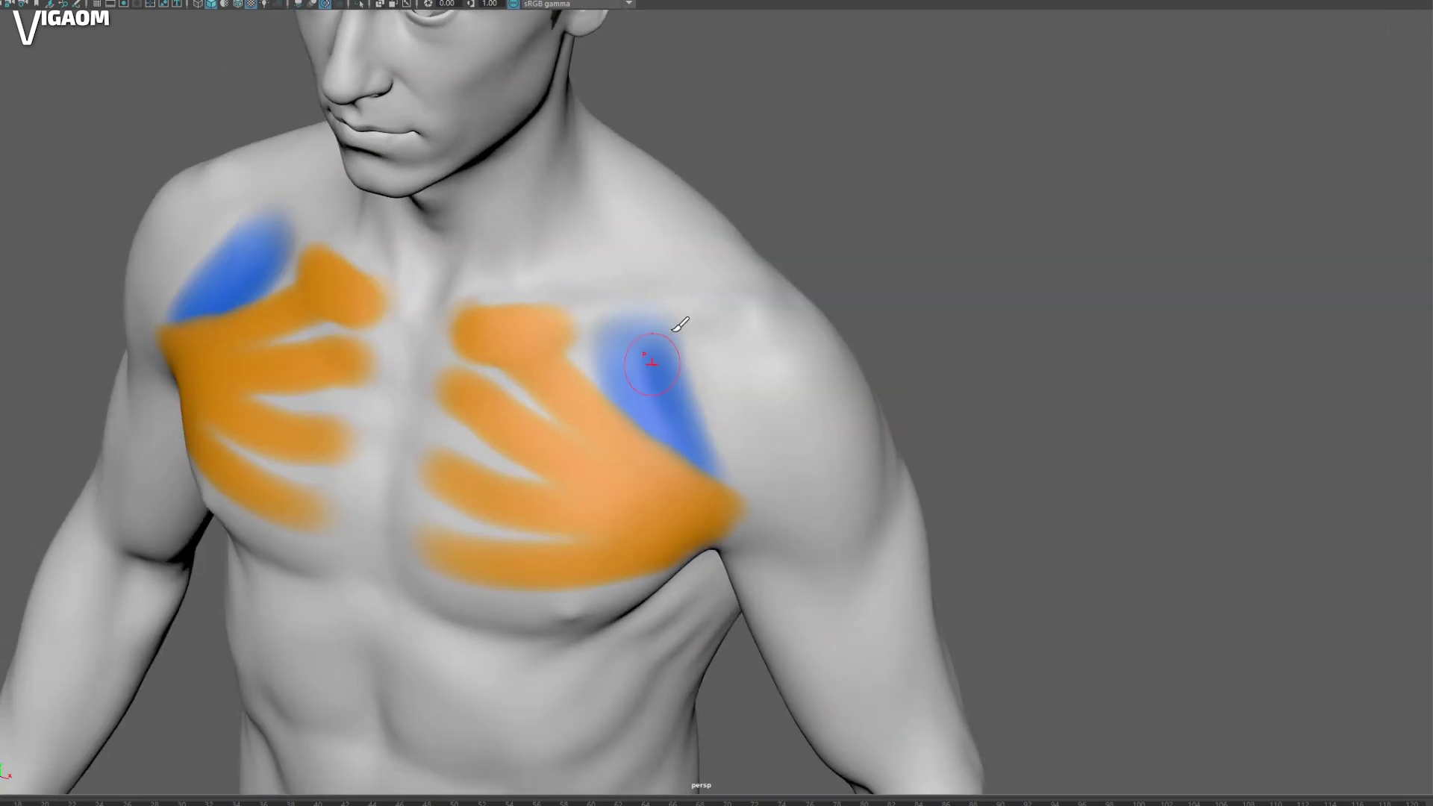
Step: Fill the upper chest muscles in orange below the collarbones, covering the inner part of the blue bands
mouse_move(612, 401)
left_mouse_down("alt")
mouse_move(633, 382)
mouse_move(619, 368)
mouse_move(656, 361)
mouse_move(527, 346)
mouse_move(603, 328)
mouse_move(575, 336)
left_mouse_up("alt")
left_click_drag(565, 354, 550, 326, "alt")
mouse_move(539, 335)
left_mouse_down()
mouse_move(545, 351)
mouse_move(631, 334)
mouse_move(660, 403)
mouse_move(768, 551)
mouse_move(689, 439)
left_mouse_up()
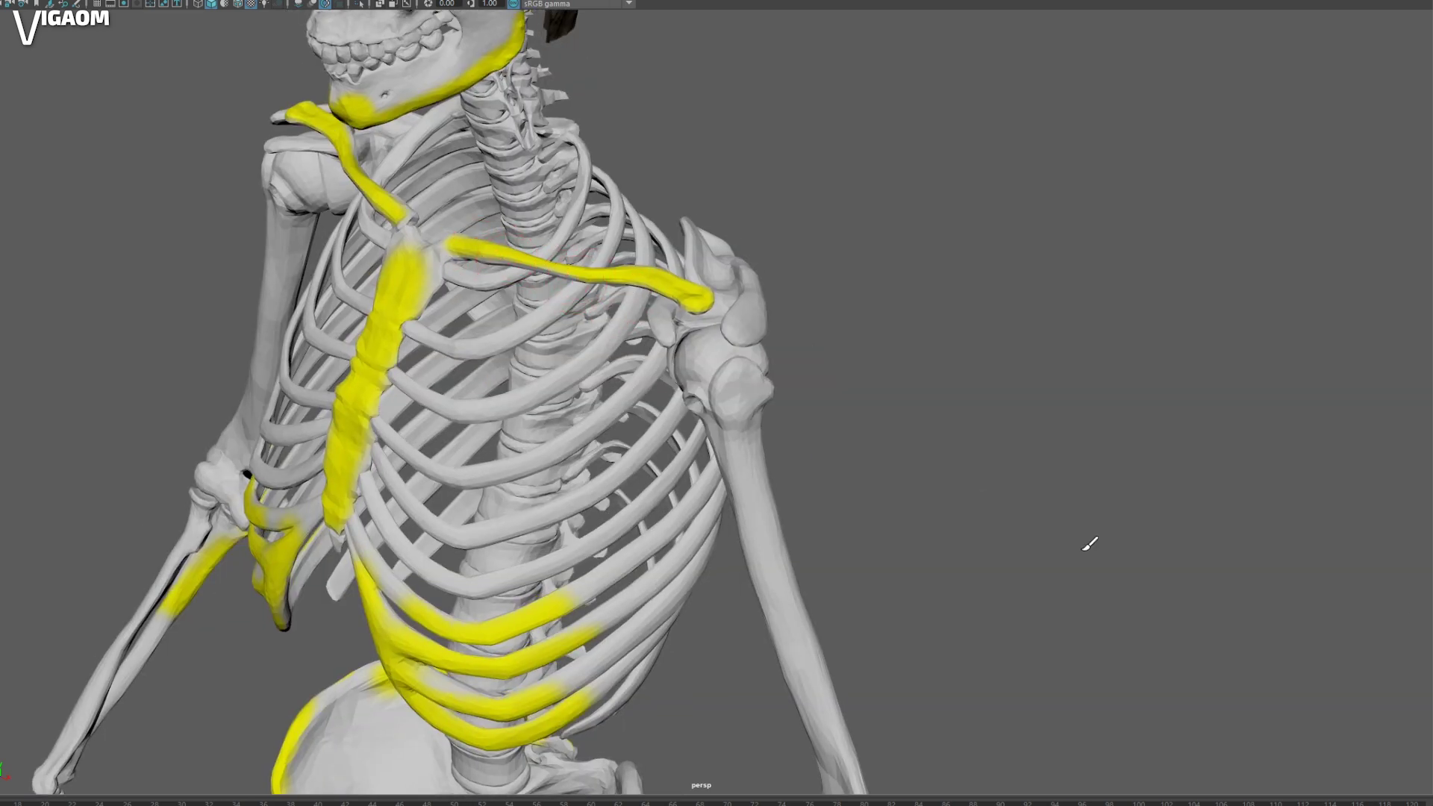
Step: Check the skeleton's sternum and upper arm, and strengthen the orange inner and lower edges of both chest muscles
left_click_drag(601, 350, 569, 307, "alt")
middle_click_drag(596, 297, 591, 248, "alt")
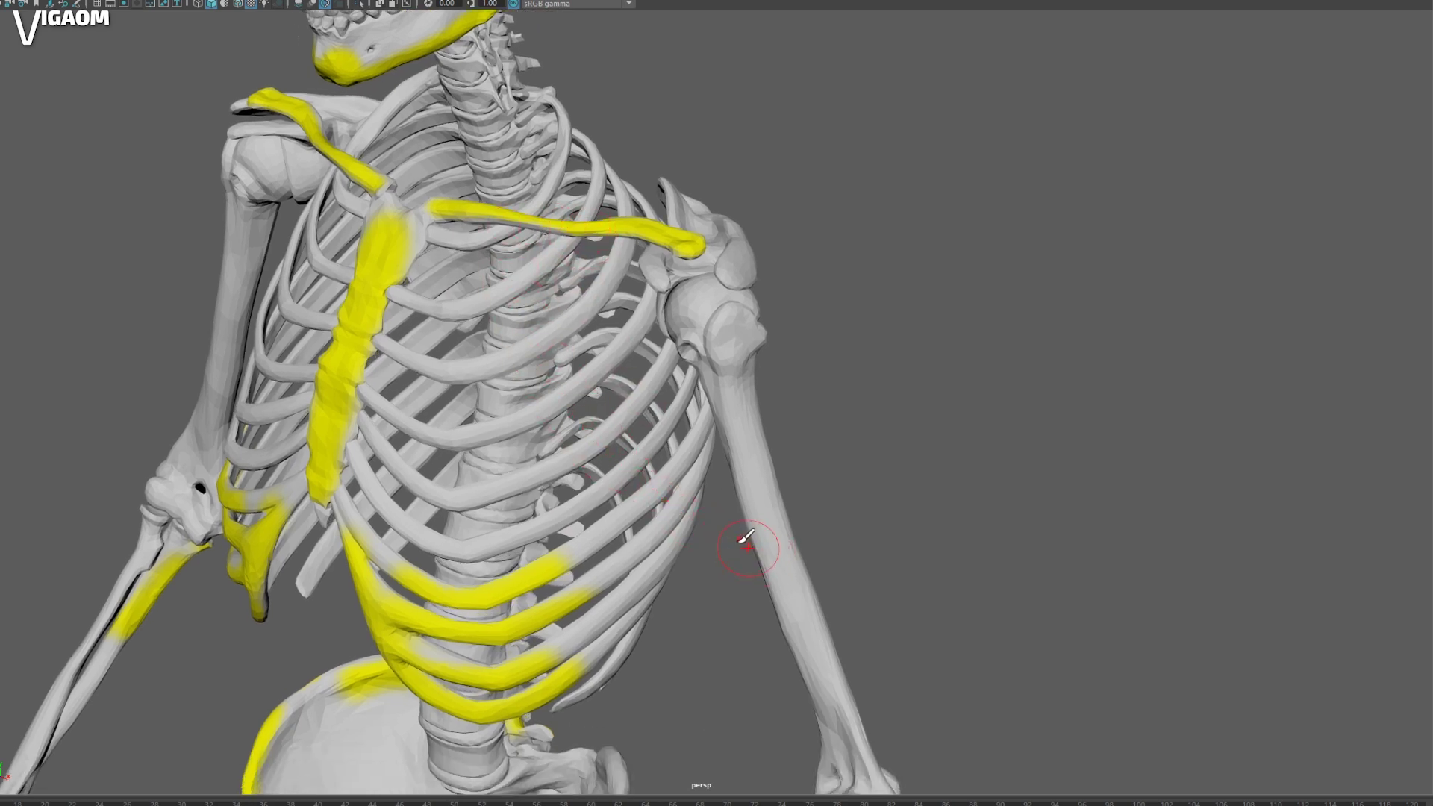
middle_click_drag(720, 448, 702, 345, "alt")
right_click_drag(694, 329, 548, 202, "alt")
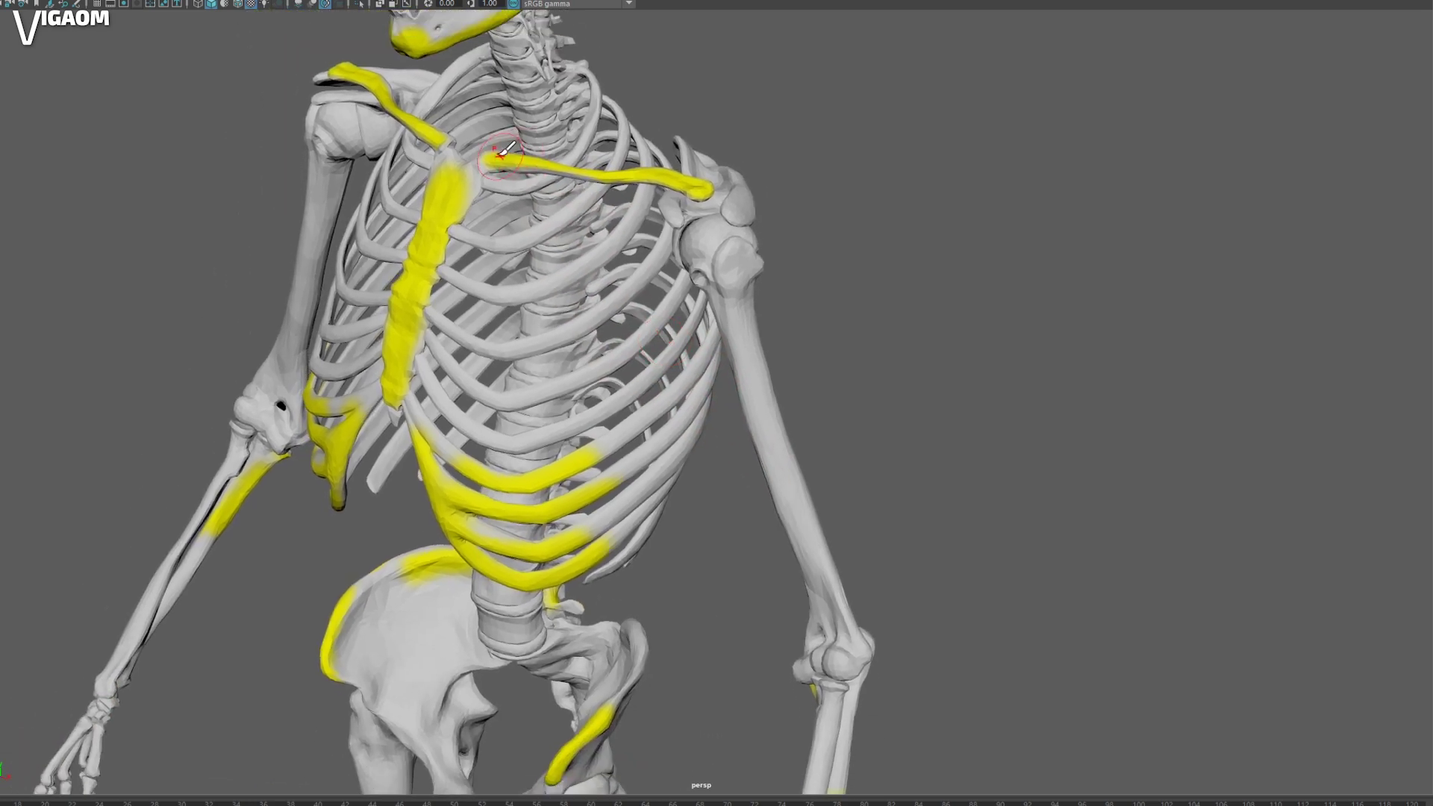
middle_click_drag(558, 188, 567, 227, "alt")
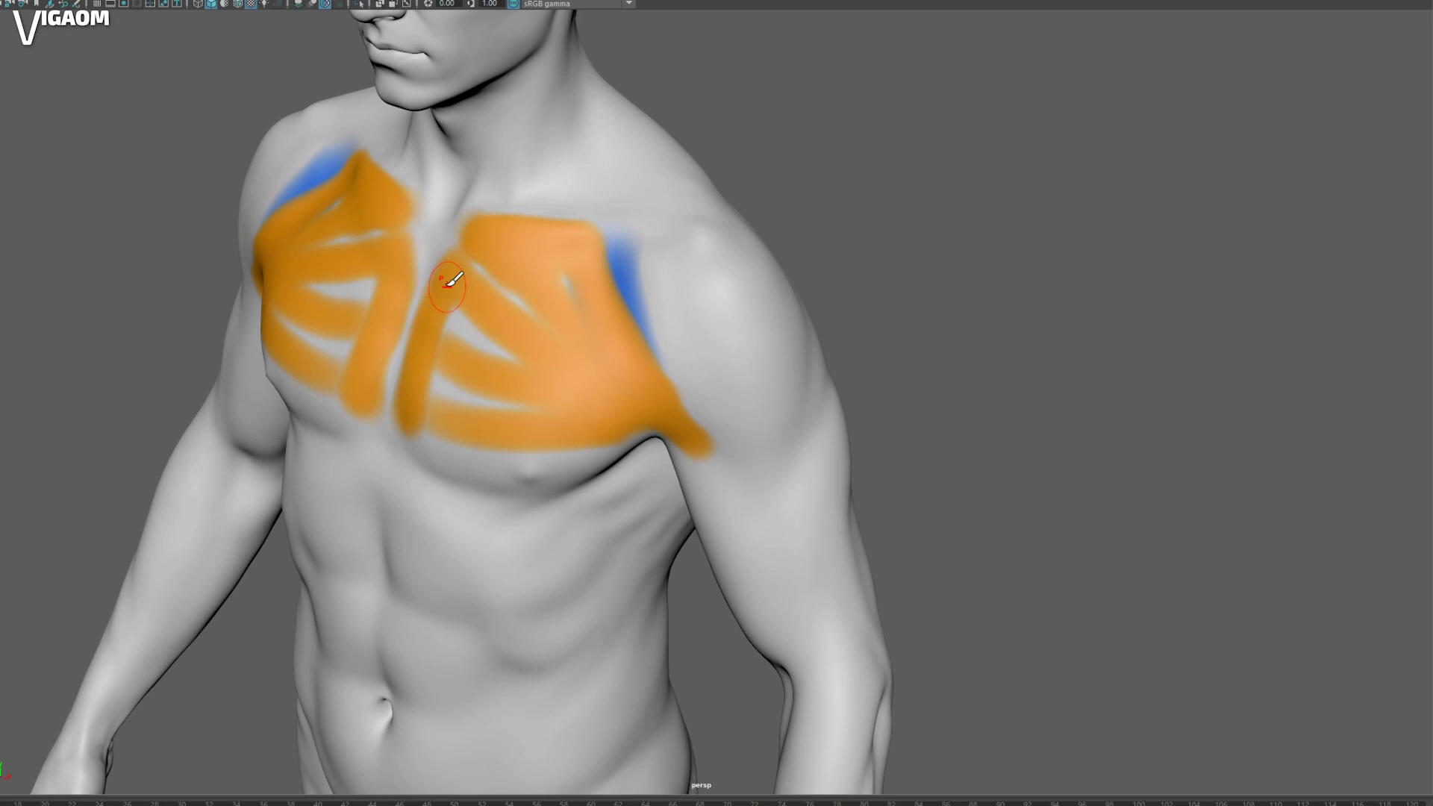
mouse_move(446, 284)
left_mouse_down()
mouse_move(503, 407)
mouse_move(485, 448)
mouse_move(642, 424)
left_mouse_up()
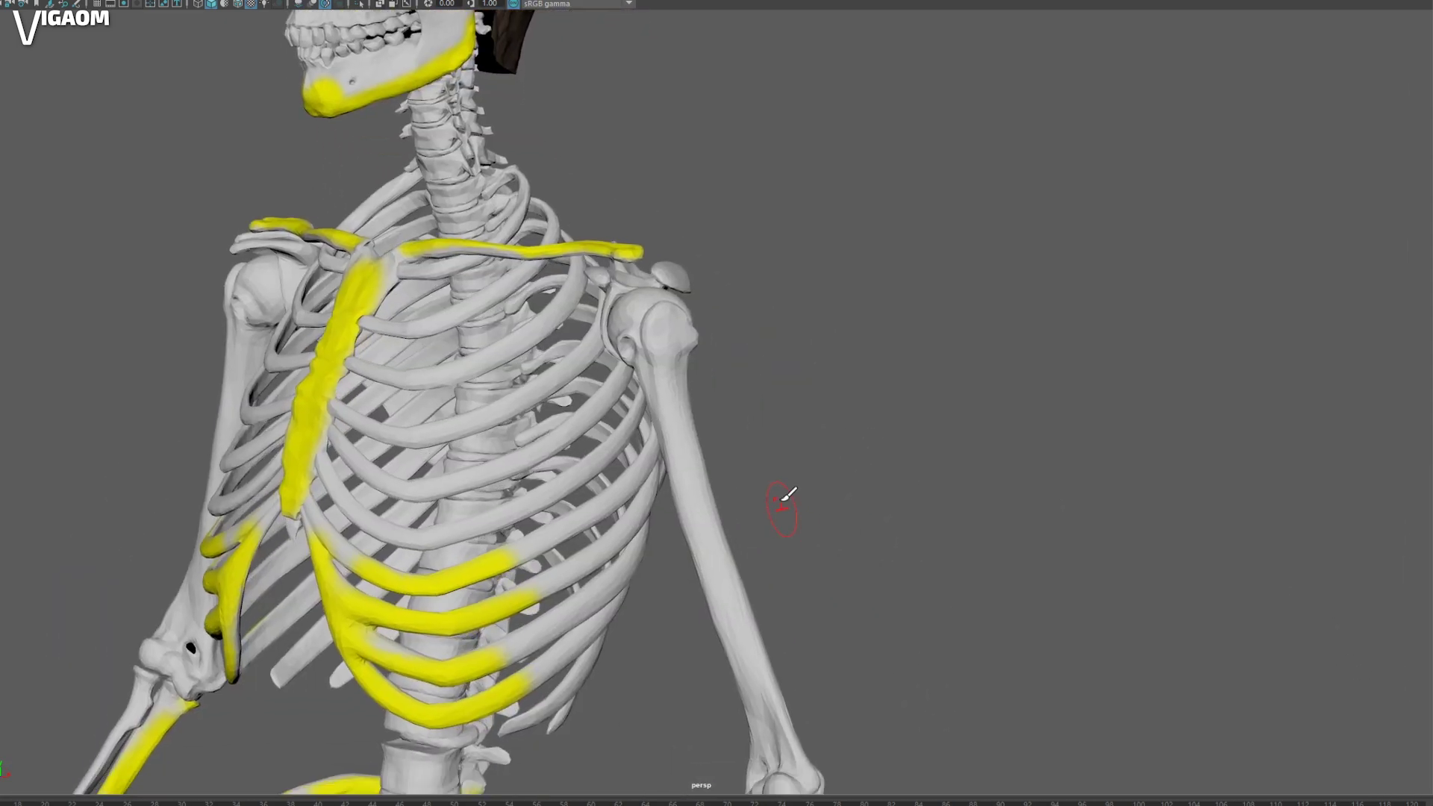
Step: Paint the front part of the shoulder muscle in orange and outline its side part tapering down the upper arm
mouse_move(784, 500)
left_mouse_down("alt")
mouse_move(730, 470)
mouse_move(648, 373)
left_mouse_up("alt")
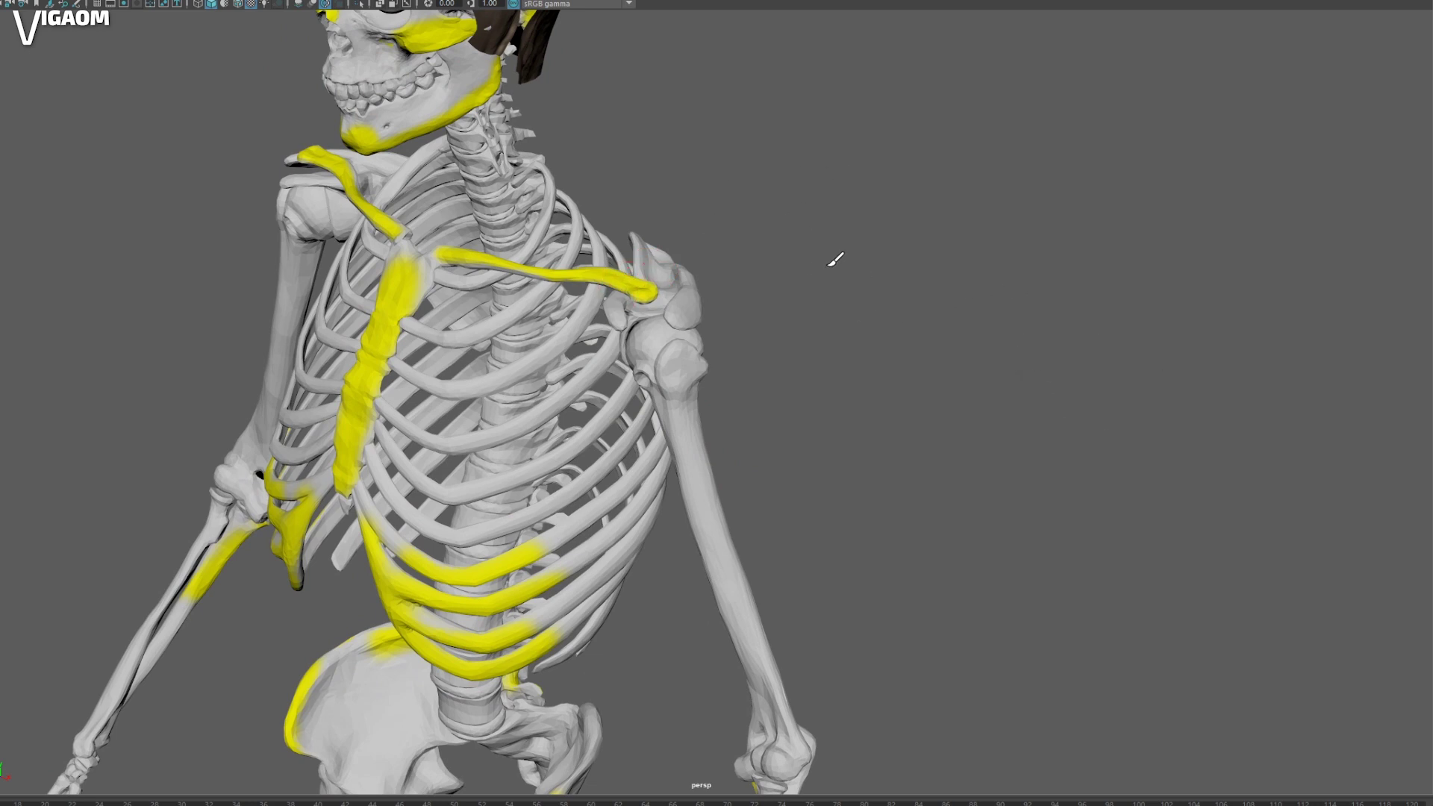
mouse_move(654, 267)
left_mouse_down("alt")
mouse_move(647, 295)
mouse_move(627, 275)
left_mouse_up("alt")
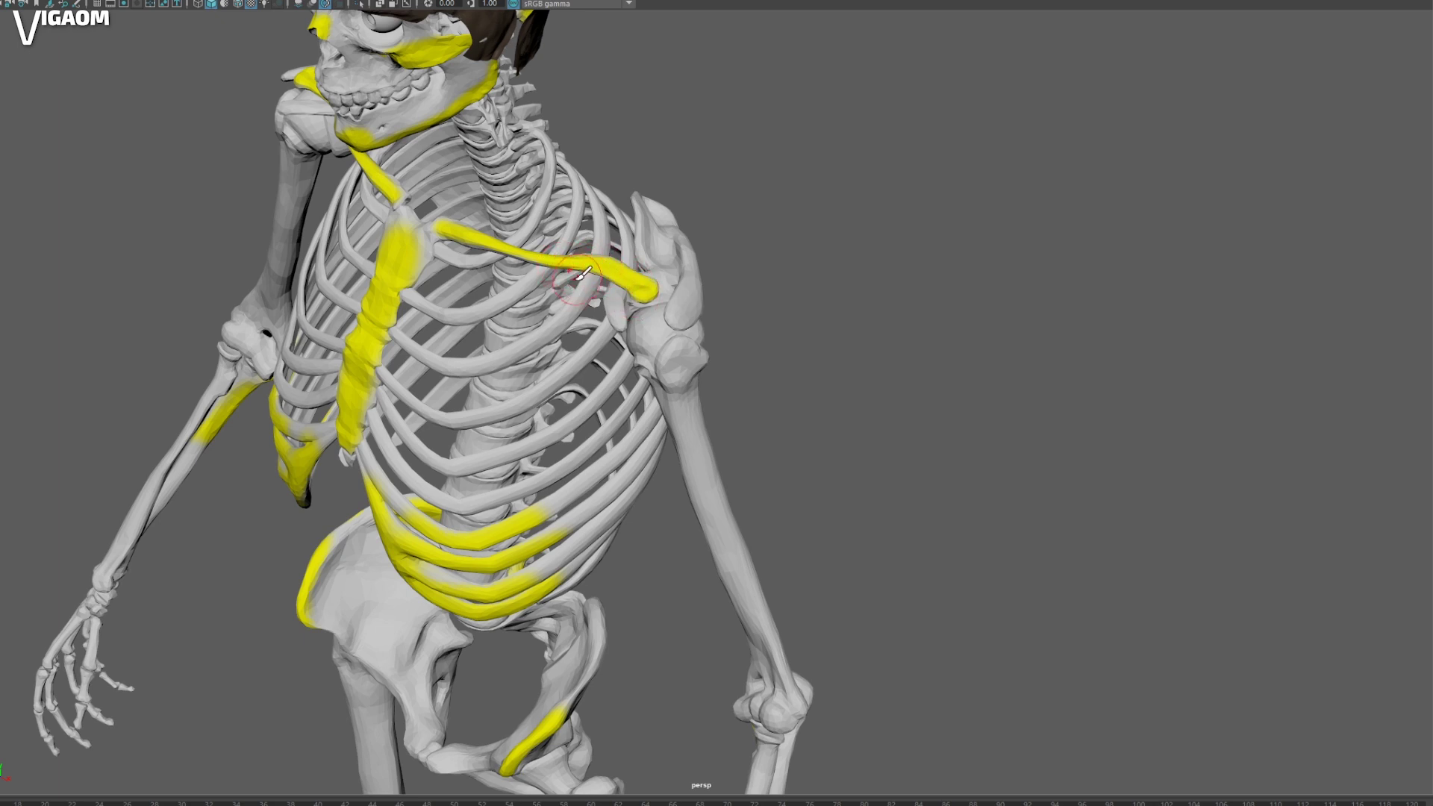
left_click_drag(676, 468, 710, 512, "alt")
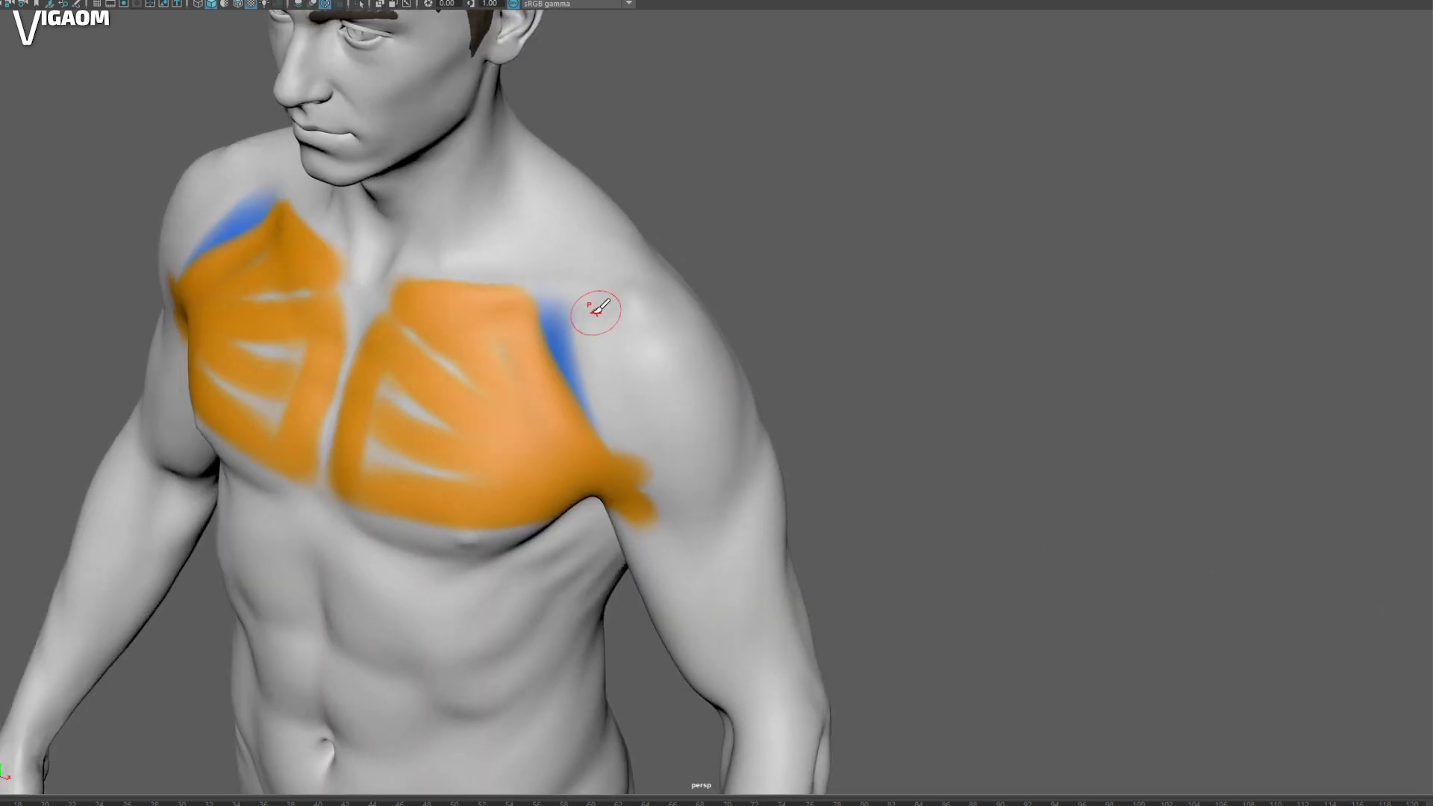
mouse_move(592, 310)
left_mouse_down()
mouse_move(624, 320)
mouse_move(597, 317)
mouse_move(590, 385)
mouse_move(598, 343)
mouse_move(613, 399)
mouse_move(626, 349)
mouse_move(698, 543)
left_mouse_up()
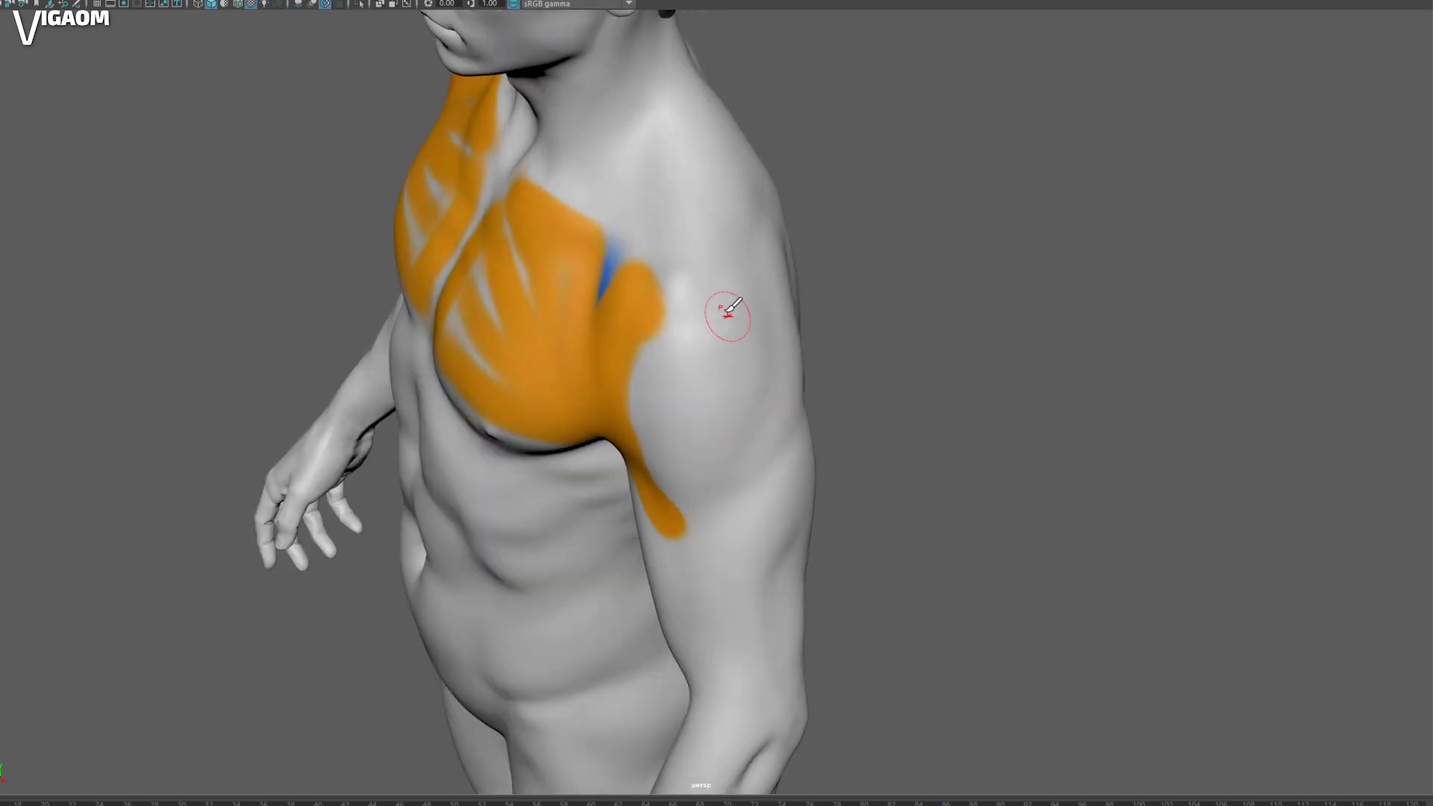
mouse_move(727, 310)
left_mouse_down()
mouse_move(650, 368)
mouse_move(709, 508)
mouse_move(743, 313)
left_mouse_up()
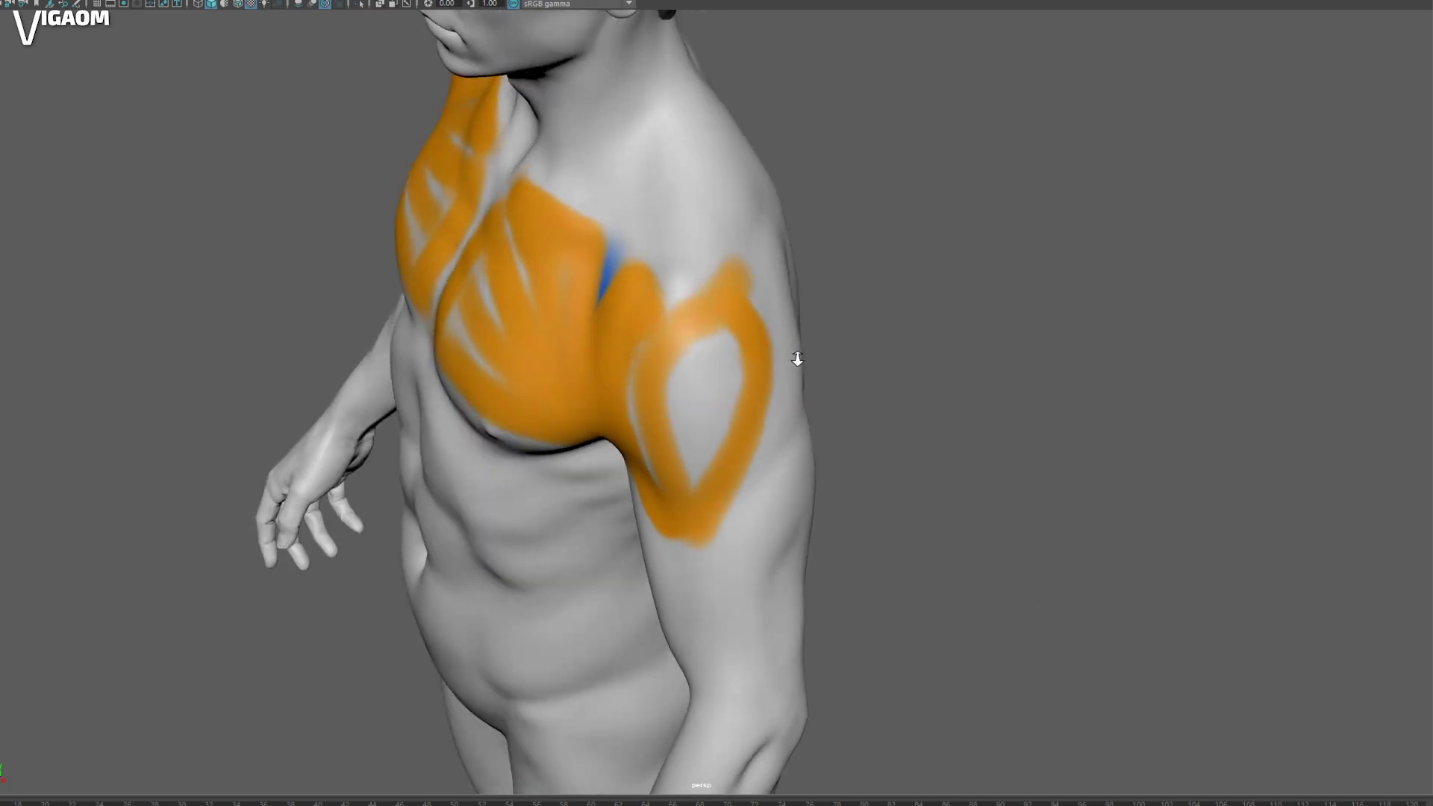
left_click_drag(796, 357, 664, 370, "alt")
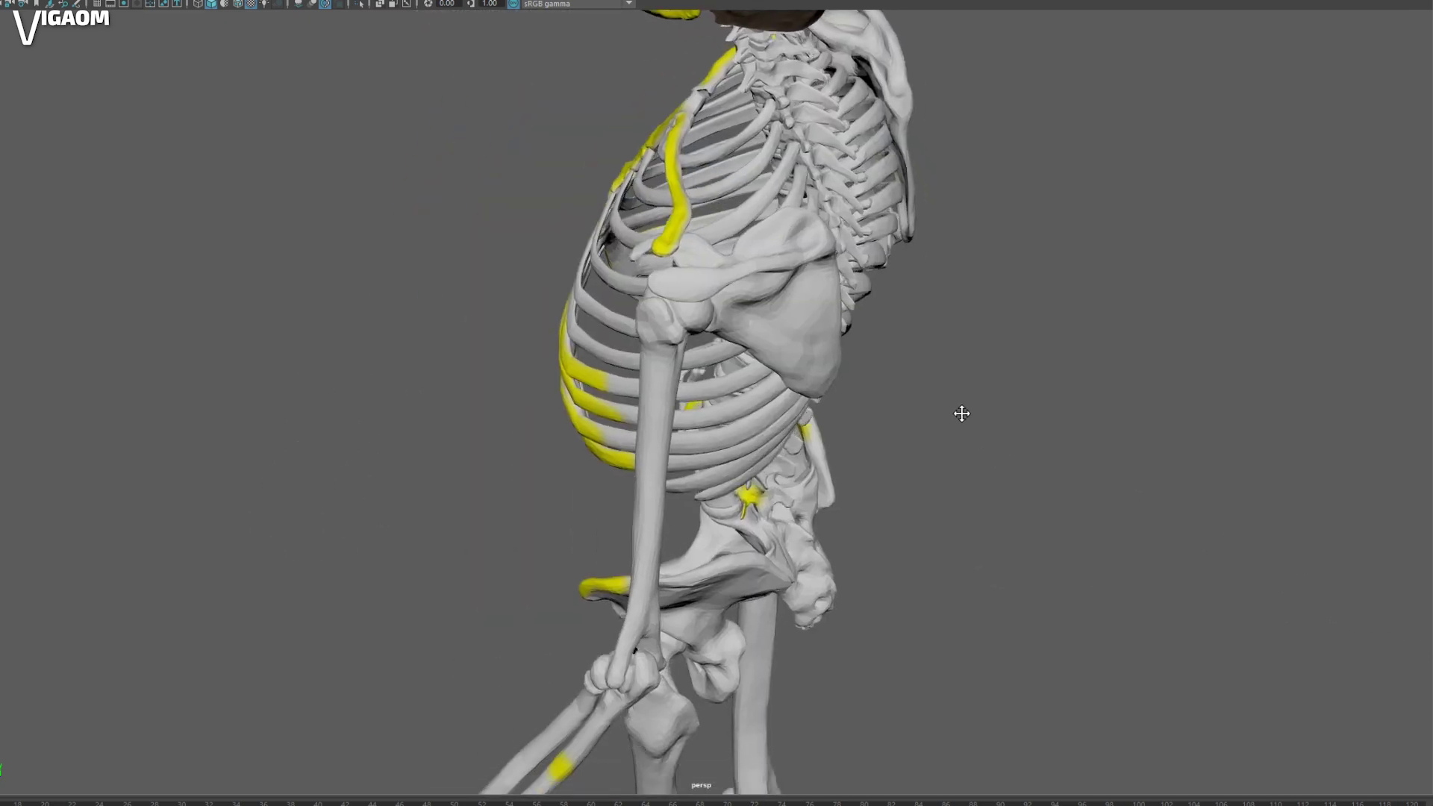
Step: Check the skeleton's shoulder blade from behind and paint the rear part of the shoulder muscle in orange, tapering down the upper arm
left_click_drag(960, 410, 769, 272, "alt")
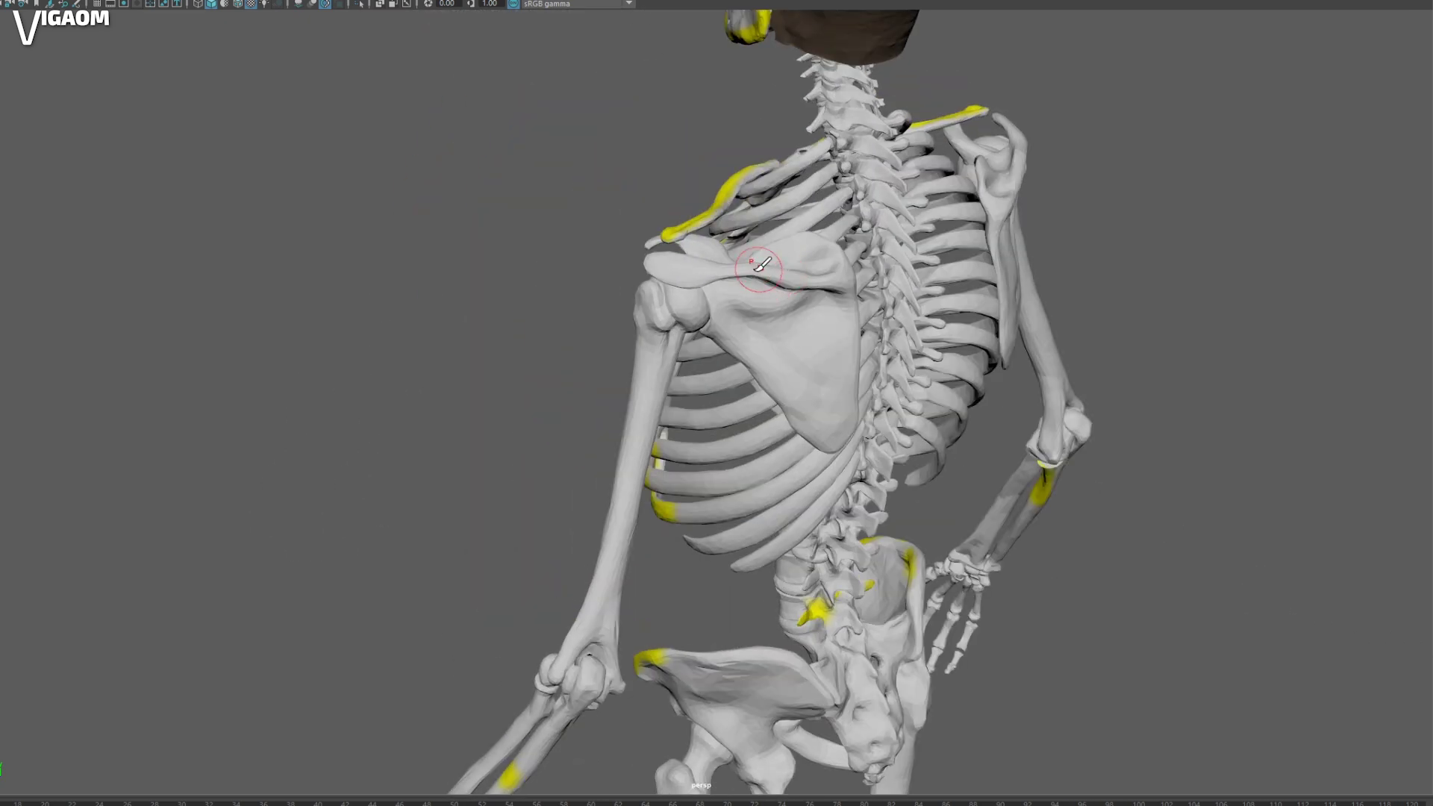
middle_click_drag(813, 279, 851, 263, "alt")
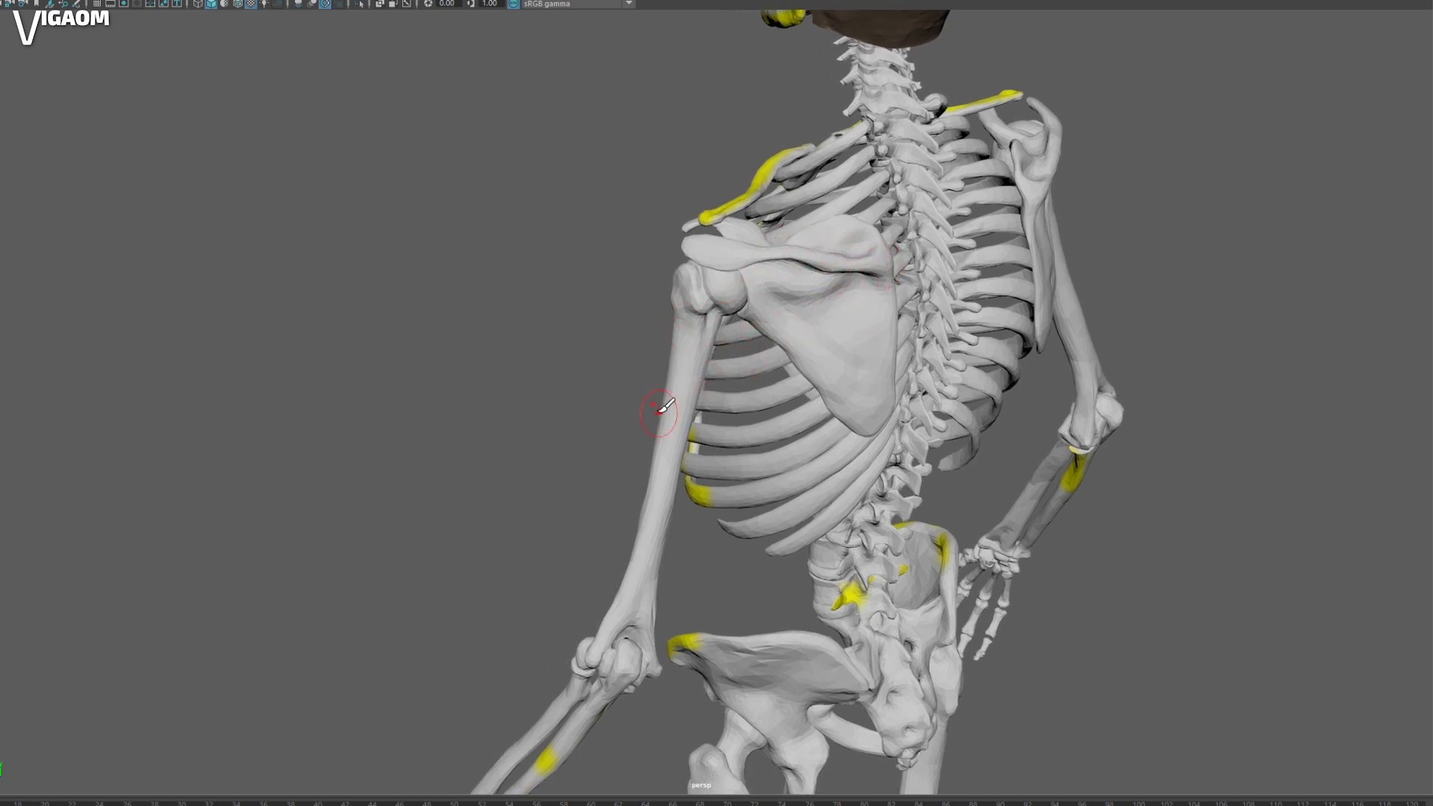
left_click_drag(754, 381, 719, 361, "alt")
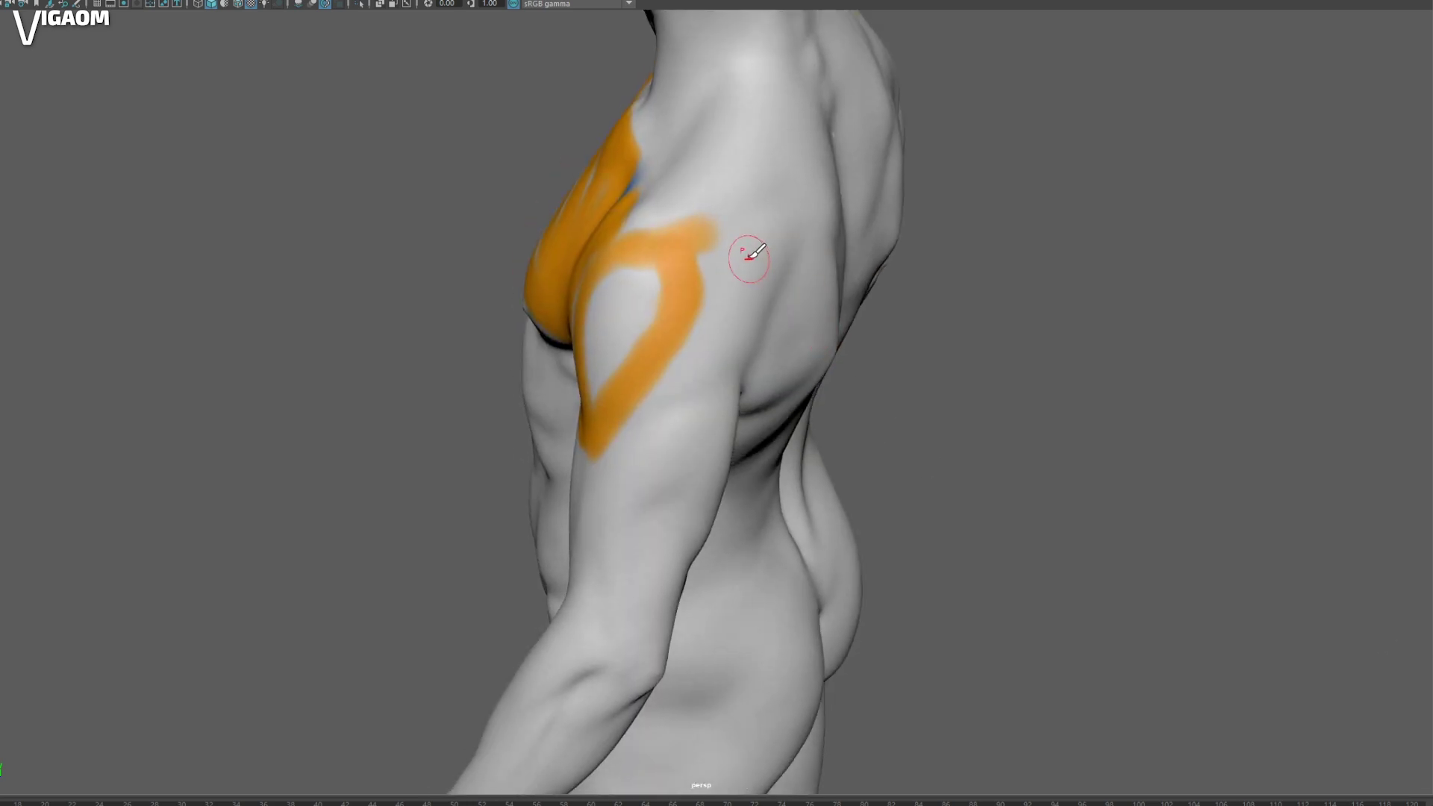
mouse_move(746, 256)
left_mouse_down()
mouse_move(799, 223)
mouse_move(663, 404)
left_mouse_up()
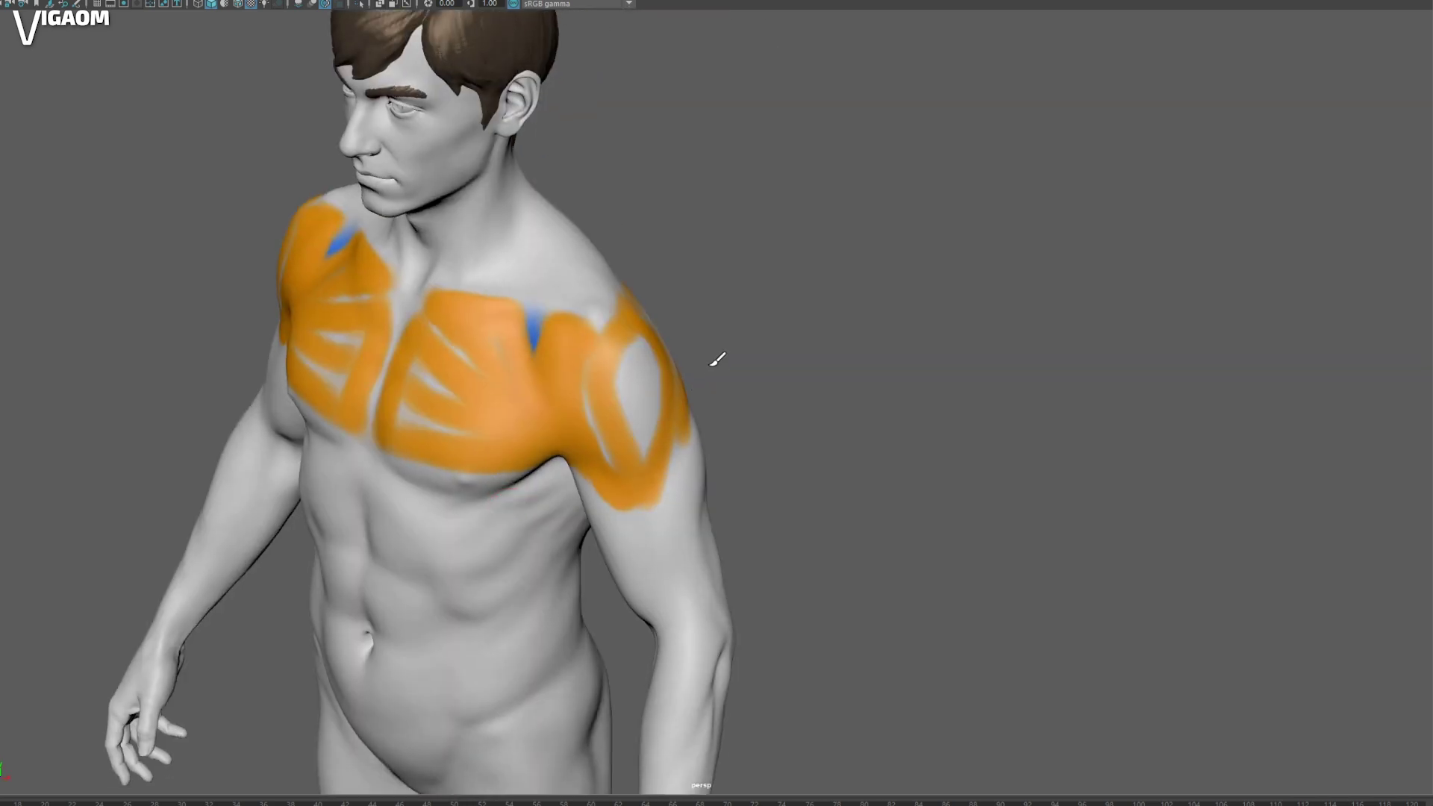
mouse_move(710, 358)
left_mouse_down("alt")
mouse_move(838, 310)
mouse_move(761, 312)
left_mouse_up("alt")
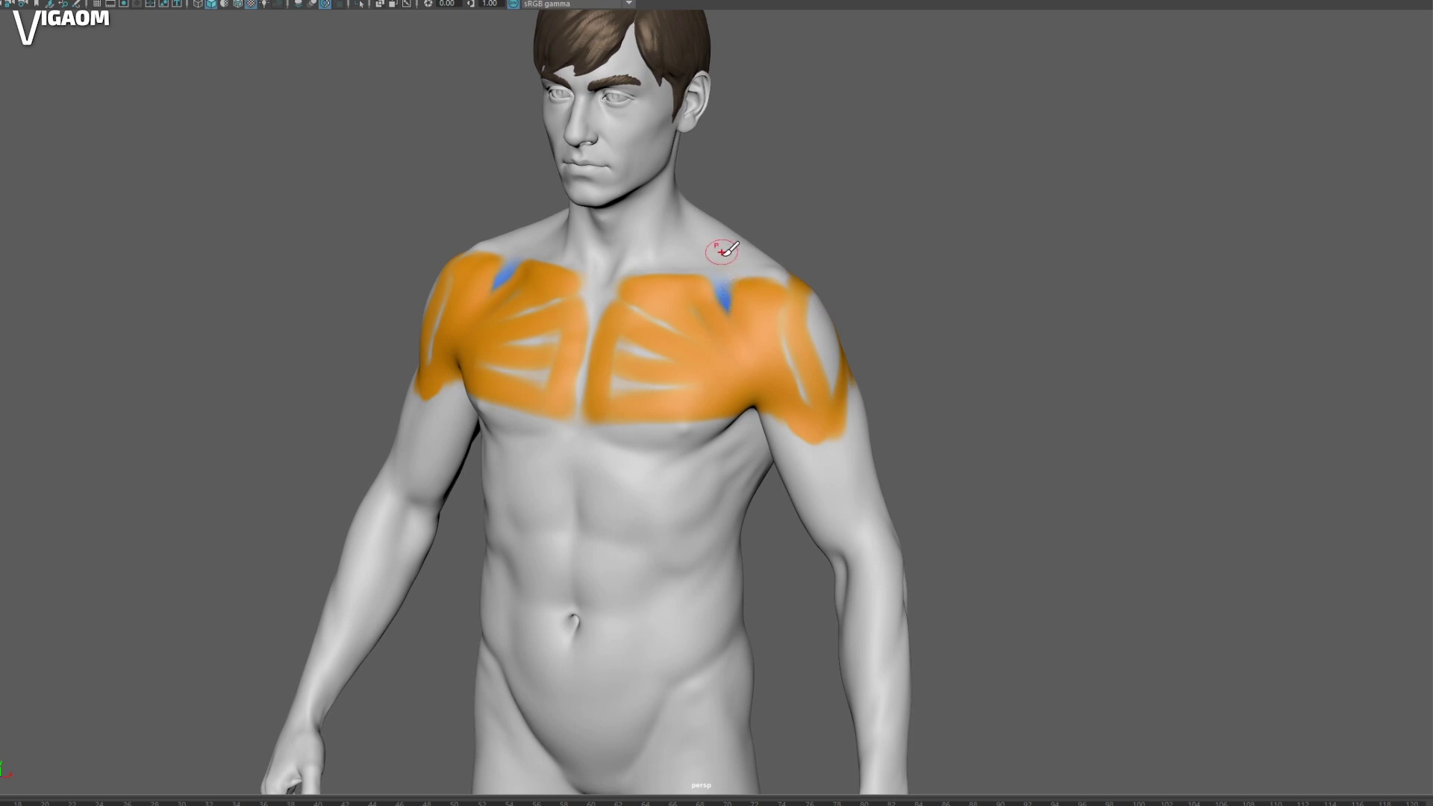
mouse_move(726, 246)
left_mouse_down("alt")
mouse_move(844, 253)
mouse_move(816, 244)
mouse_move(717, 282)
mouse_move(755, 323)
mouse_move(706, 306)
mouse_move(714, 369)
mouse_move(726, 378)
mouse_move(768, 352)
mouse_move(730, 361)
mouse_move(724, 311)
mouse_move(784, 361)
mouse_move(724, 343)
mouse_move(724, 383)
mouse_move(784, 224)
left_mouse_up("alt")
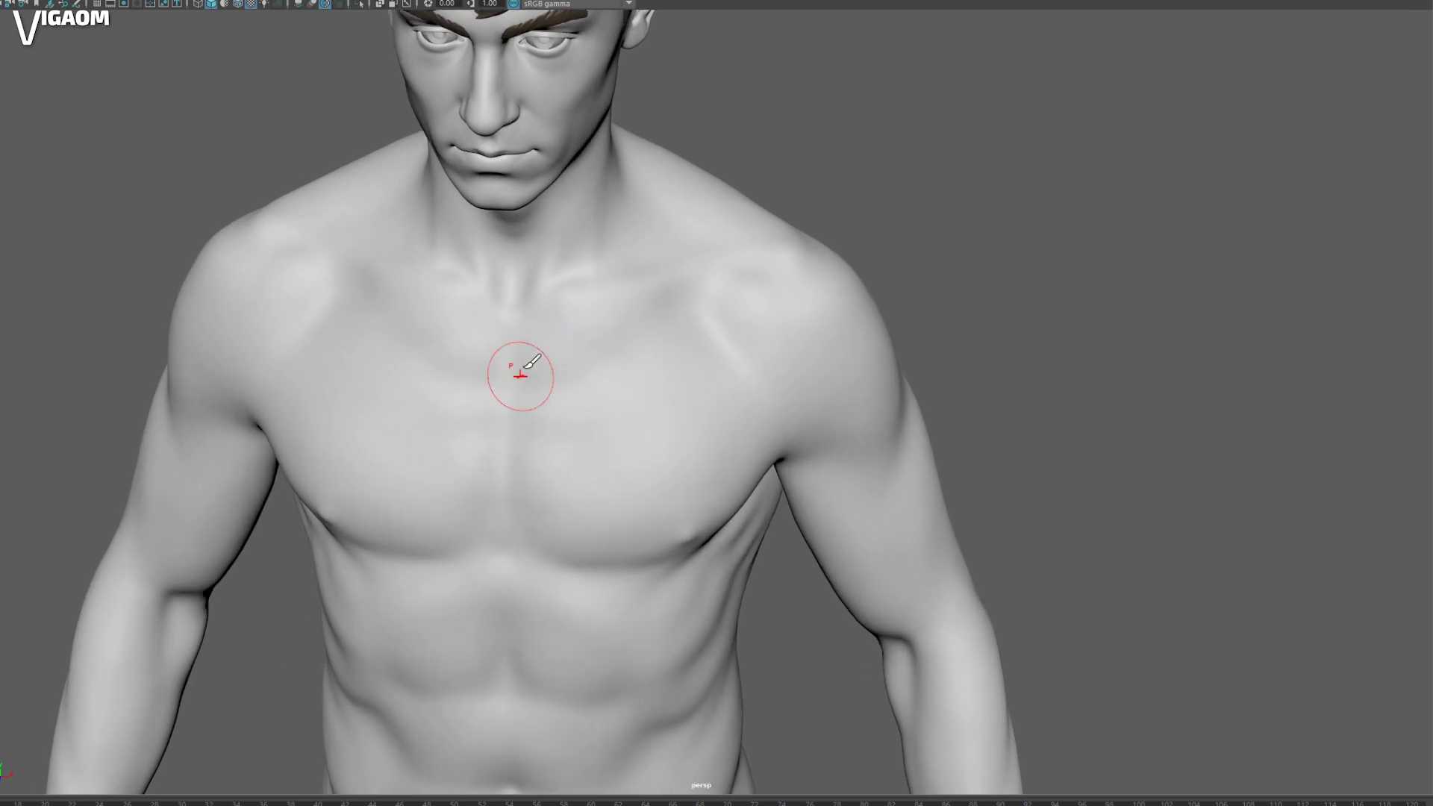
Step: Compare the bare chest with the skeleton's sternum and ribs, and block in the outer, lower part of both chest muscles in orange
left_click_drag(526, 367, 533, 371, "alt")
mouse_move(530, 460)
left_mouse_down("alt")
mouse_move(554, 339)
mouse_move(565, 344)
left_mouse_up("alt")
mouse_move(532, 410)
left_mouse_down("alt")
mouse_move(564, 345)
mouse_move(585, 340)
mouse_move(630, 384)
mouse_move(569, 396)
left_mouse_up("alt")
mouse_move(646, 424)
left_mouse_down()
mouse_move(679, 374)
mouse_move(662, 369)
mouse_move(590, 478)
mouse_move(610, 475)
mouse_move(640, 410)
mouse_move(554, 371)
mouse_move(586, 398)
left_mouse_up()
left_click_drag(590, 430, 640, 389)
mouse_move(640, 395)
left_mouse_down("alt")
mouse_move(633, 360)
mouse_move(646, 420)
left_mouse_up("alt")
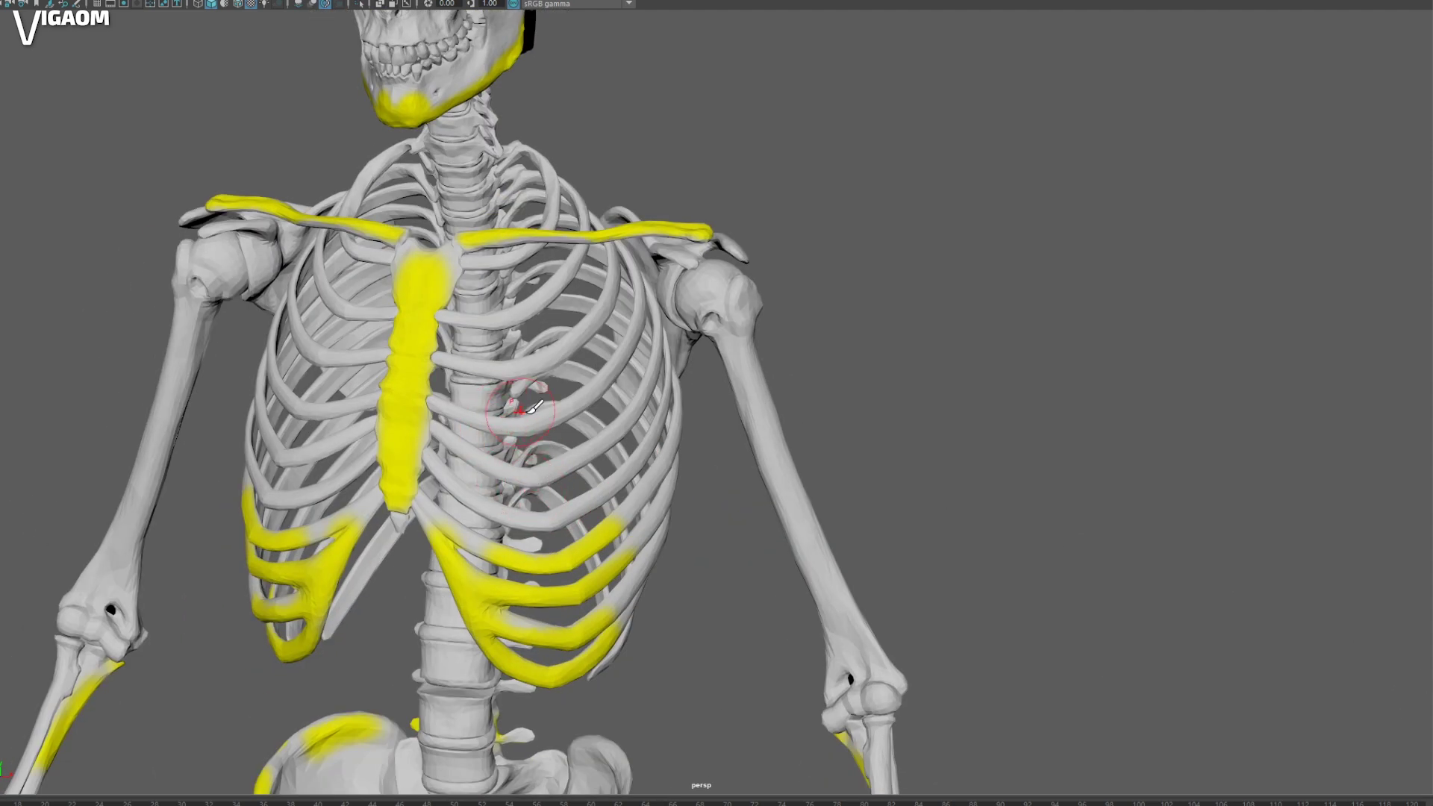
left_click_drag(534, 407, 560, 493, "alt")
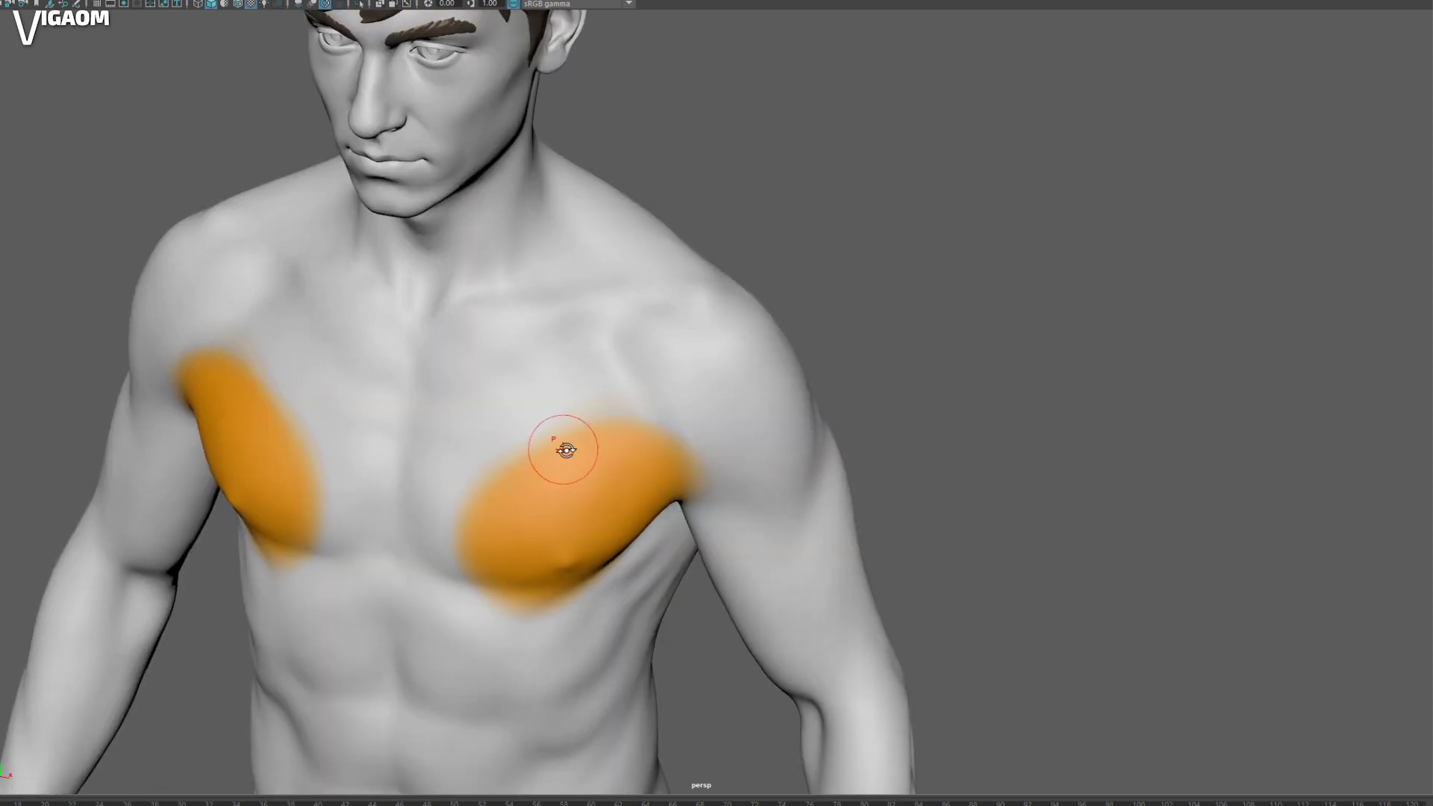
Step: Extend the orange chest patches up toward the collarbones and strengthen their outer and inner edges
left_click_drag(564, 448, 614, 396, "alt")
mouse_move(549, 513)
left_mouse_down()
mouse_move(595, 410)
mouse_move(681, 435)
left_mouse_up()
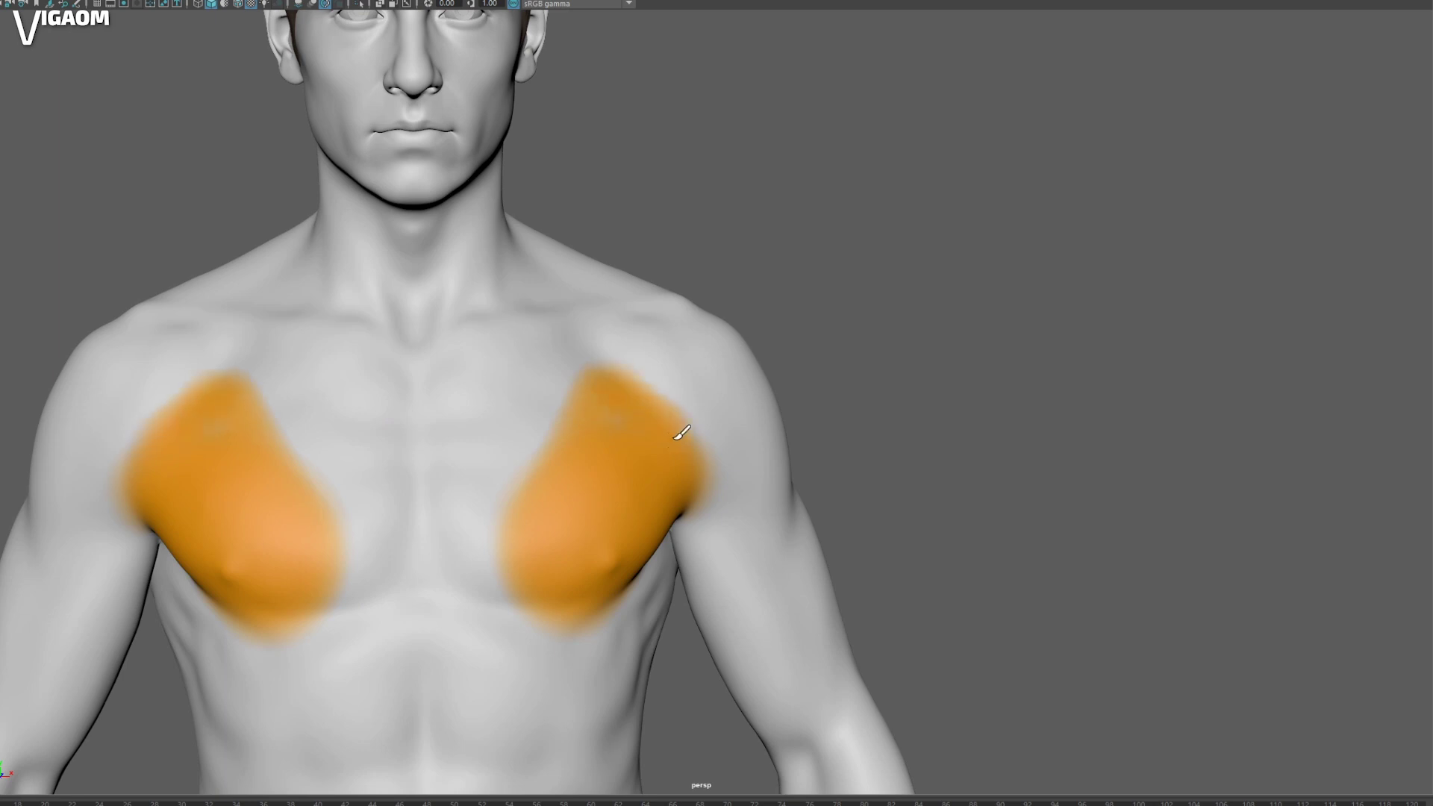
left_click_drag(600, 456, 602, 426, "alt")
left_click_drag(597, 349, 544, 509)
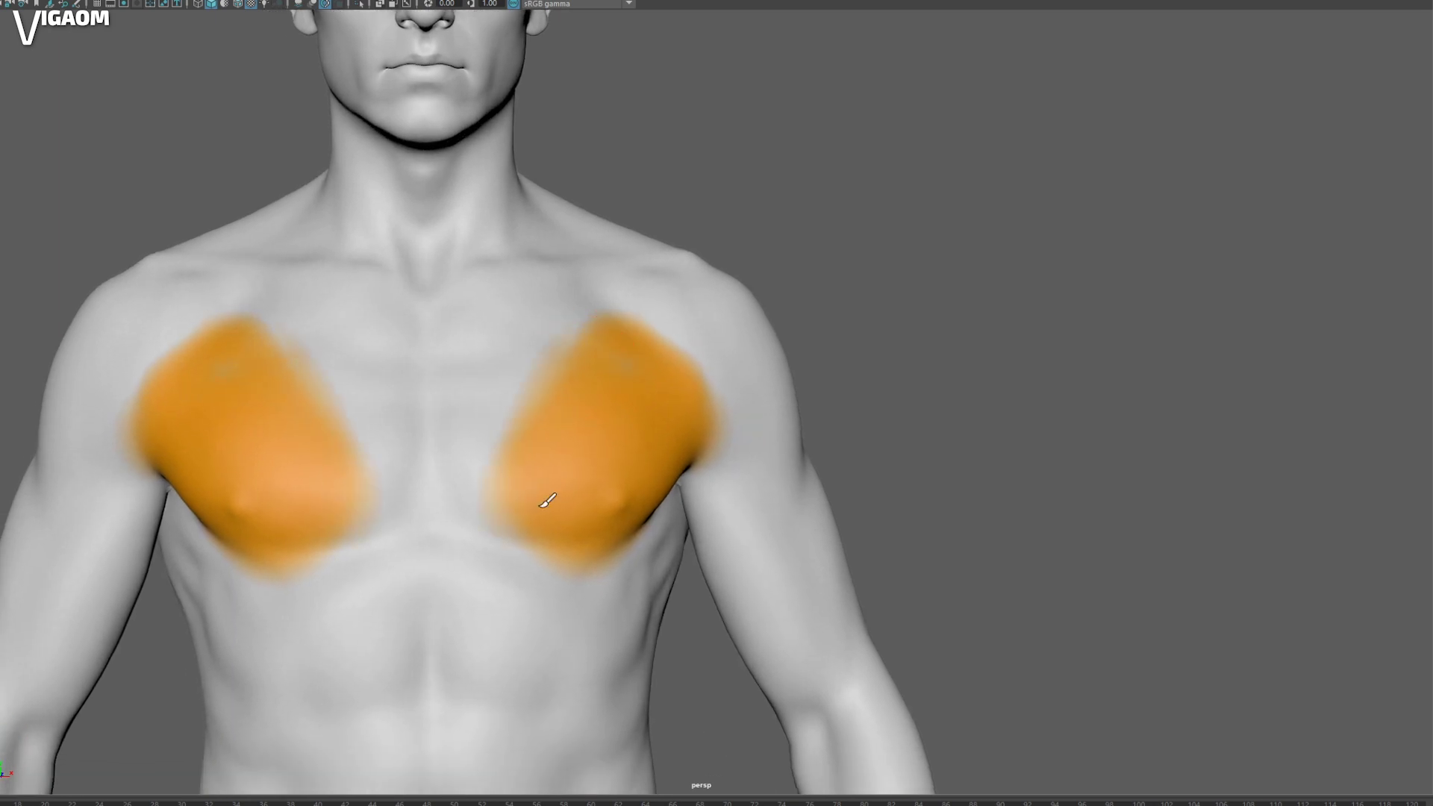
mouse_move(623, 358)
left_mouse_down("alt")
mouse_move(618, 390)
mouse_move(551, 394)
mouse_move(561, 407)
mouse_move(641, 354)
mouse_move(621, 327)
mouse_move(672, 343)
mouse_move(650, 347)
mouse_move(672, 365)
mouse_move(644, 364)
left_mouse_up("alt")
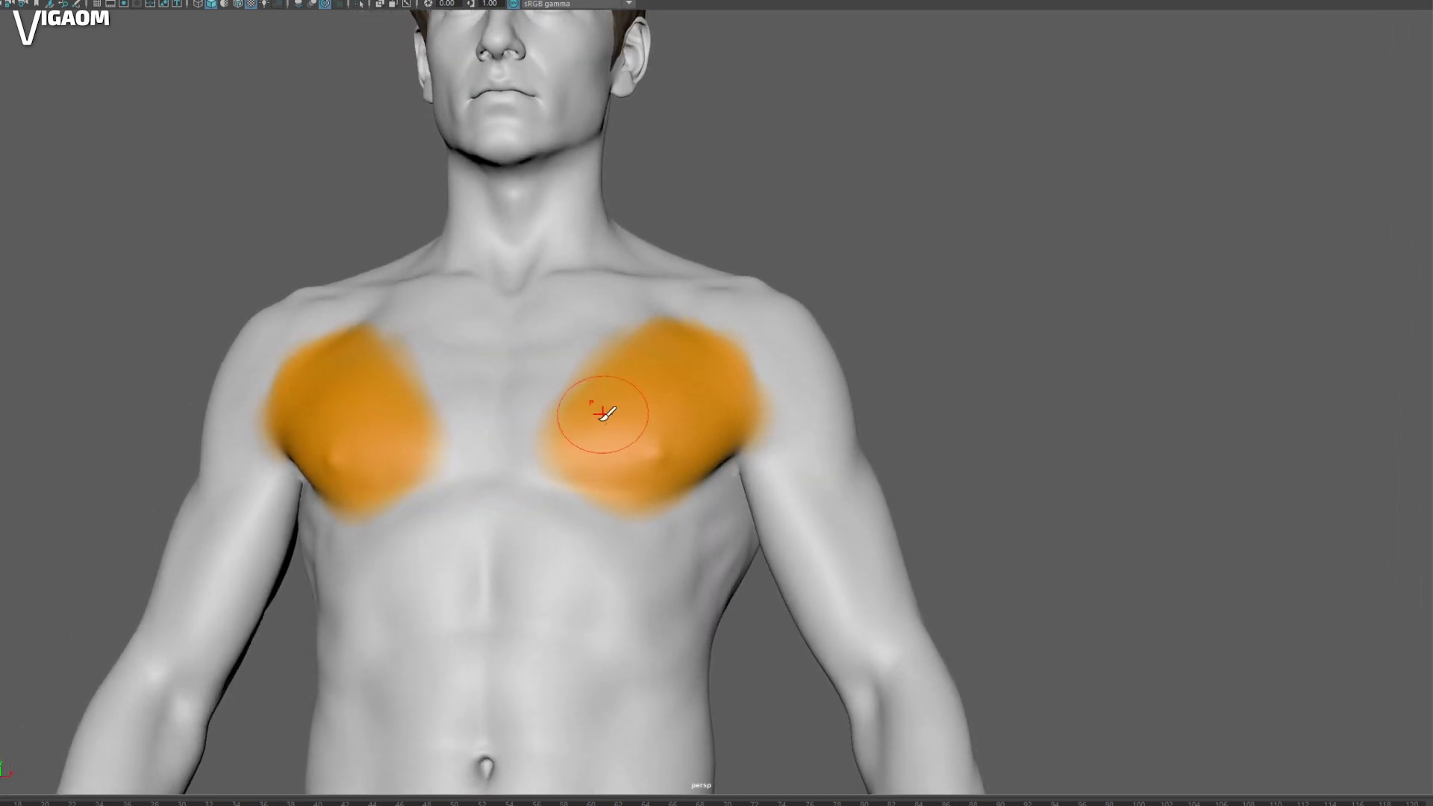
Step: Paint an orange strip along each lower chest edge toward the sternum and a vertical orange band down each side of the abdomen
mouse_move(647, 427)
left_mouse_down("alt")
mouse_move(758, 416)
mouse_move(614, 431)
mouse_move(650, 451)
mouse_move(678, 399)
mouse_move(662, 374)
mouse_move(661, 398)
mouse_move(650, 387)
left_mouse_up("alt")
middle_click_drag(650, 387, 672, 275, "alt")
right_click_drag(672, 274, 653, 281, "alt")
mouse_move(652, 282)
middle_mouse_down("alt")
mouse_move(589, 257)
mouse_move(603, 251)
middle_mouse_up("alt")
mouse_move(579, 242)
left_mouse_down()
mouse_move(627, 247)
mouse_move(636, 370)
mouse_move(614, 590)
left_mouse_up()
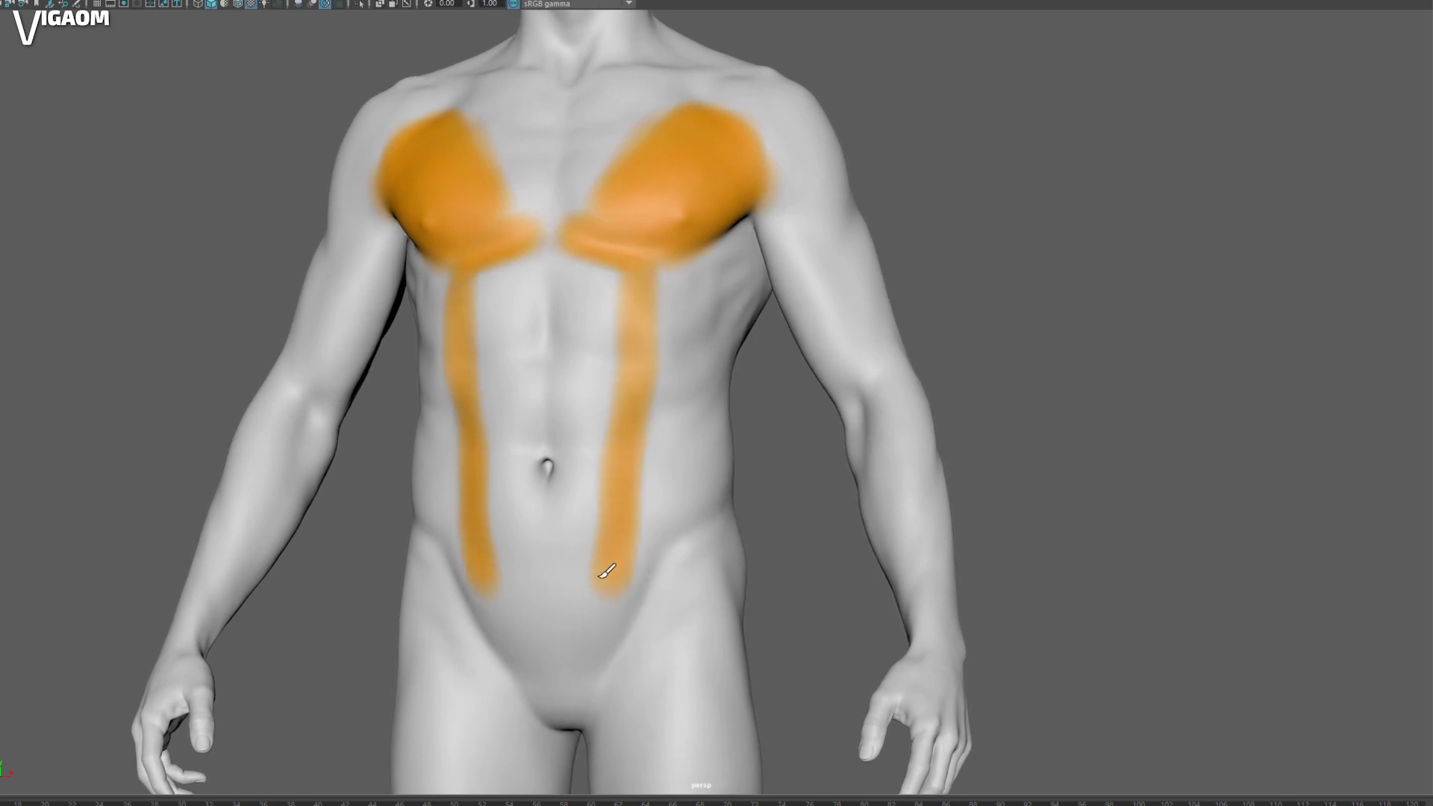
Step: Paint three pairs of blue abdominal blocks between the orange bands, from just below the chest down to the navel
middle_click_drag(605, 261, 605, 339, "alt")
right_click_drag(605, 339, 659, 333, "alt")
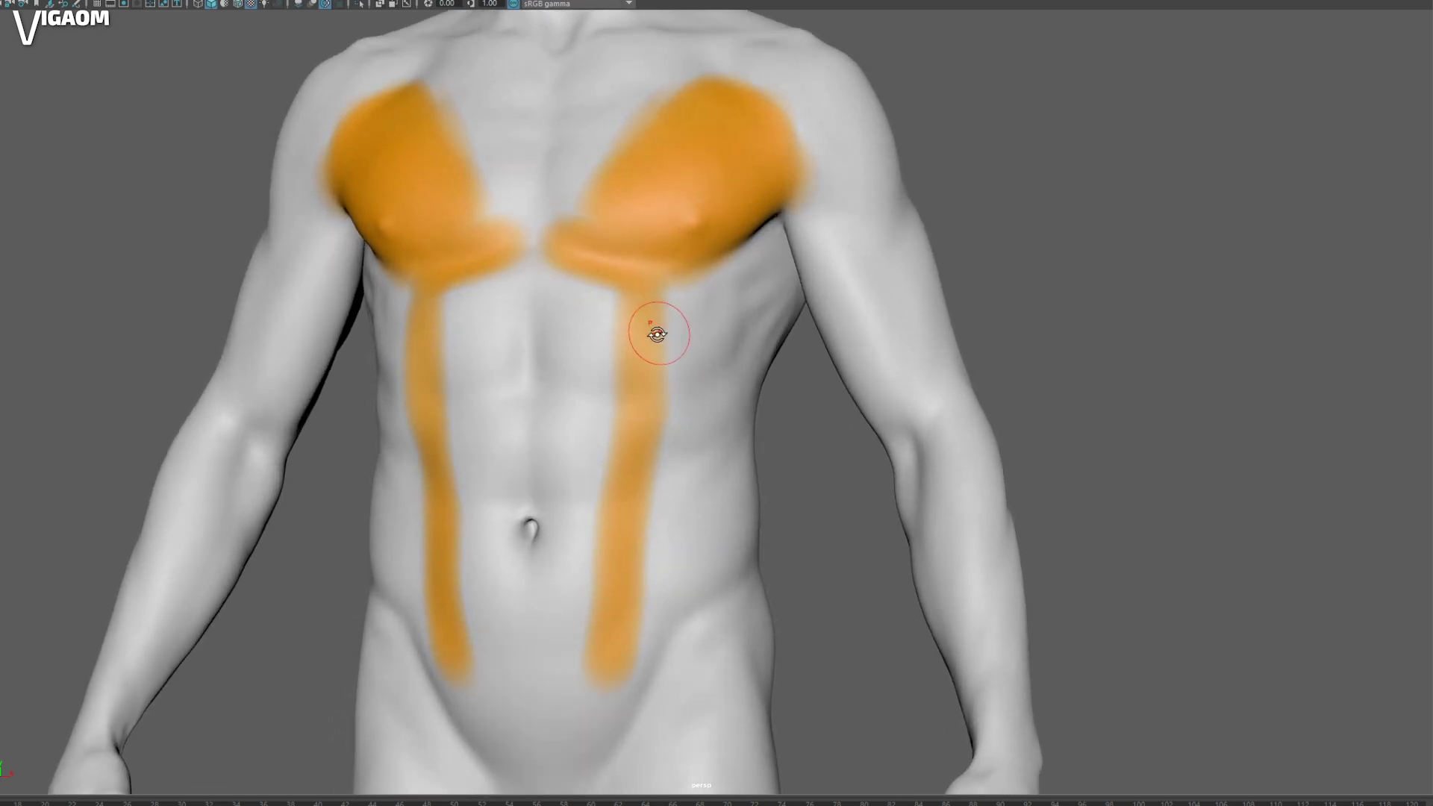
left_click_drag(659, 333, 656, 345, "alt")
middle_click_drag(669, 291, 678, 246, "alt")
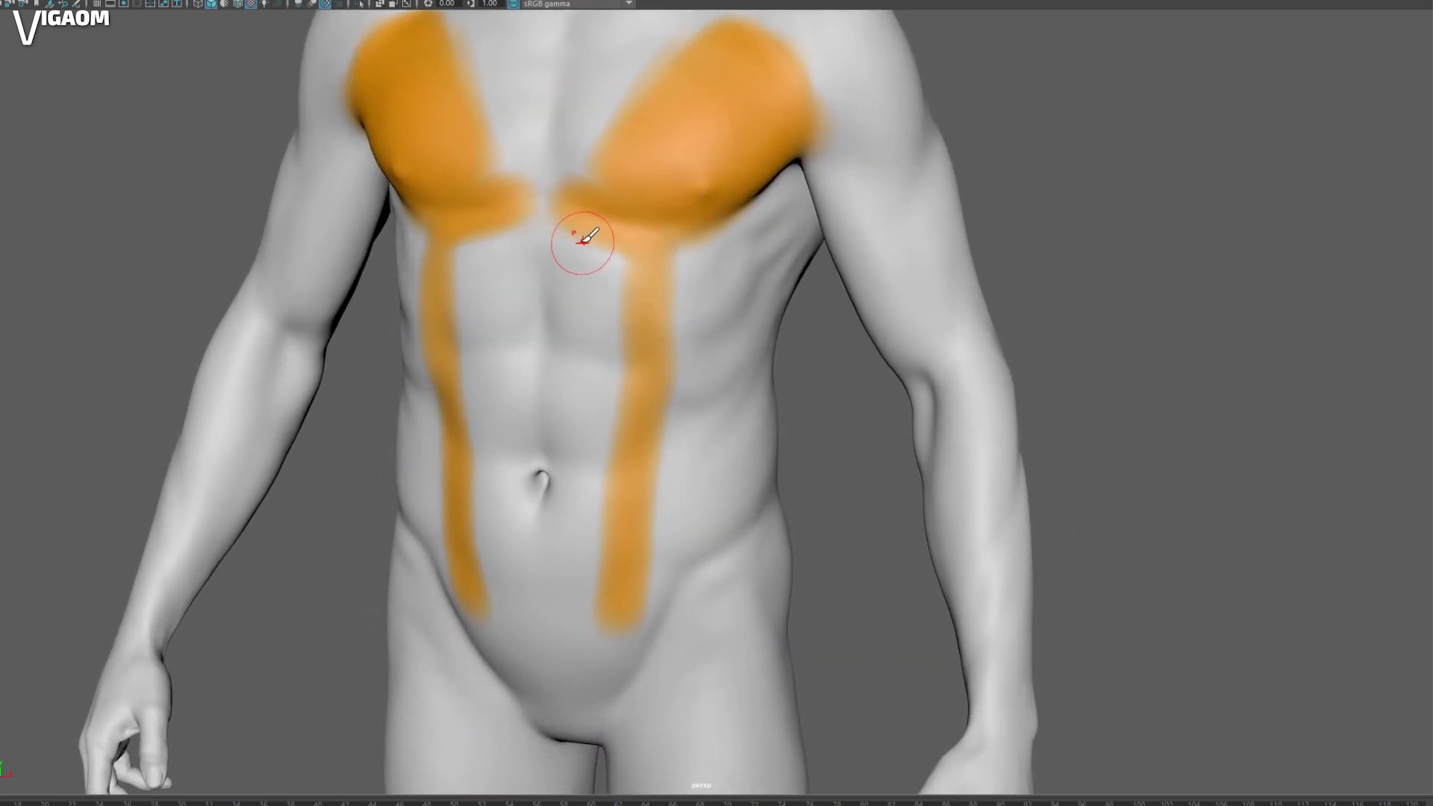
left_click_drag(562, 216, 627, 235)
left_click_drag(567, 298, 584, 302)
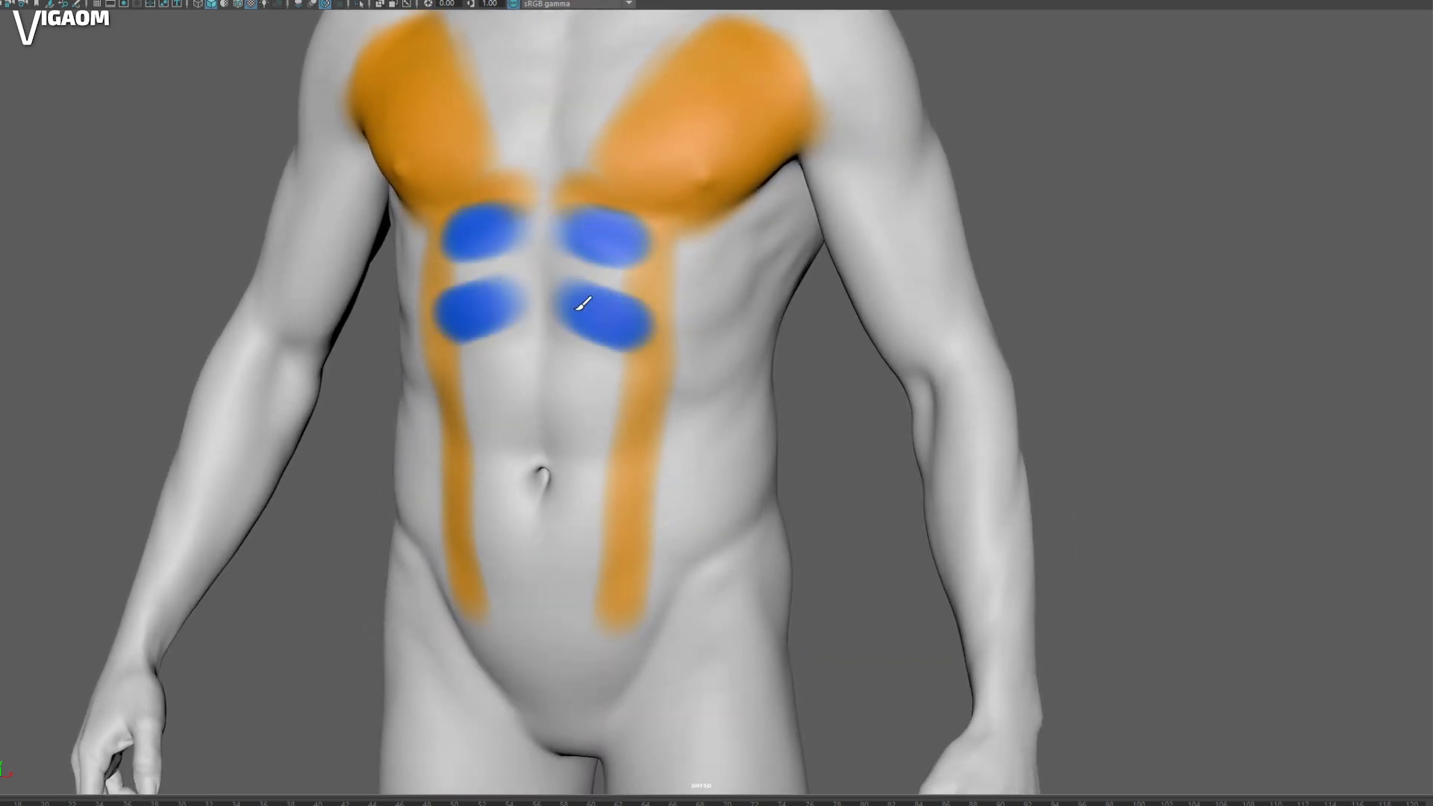
mouse_move(560, 374)
left_mouse_down()
mouse_move(582, 418)
mouse_move(608, 397)
mouse_move(595, 370)
left_mouse_up()
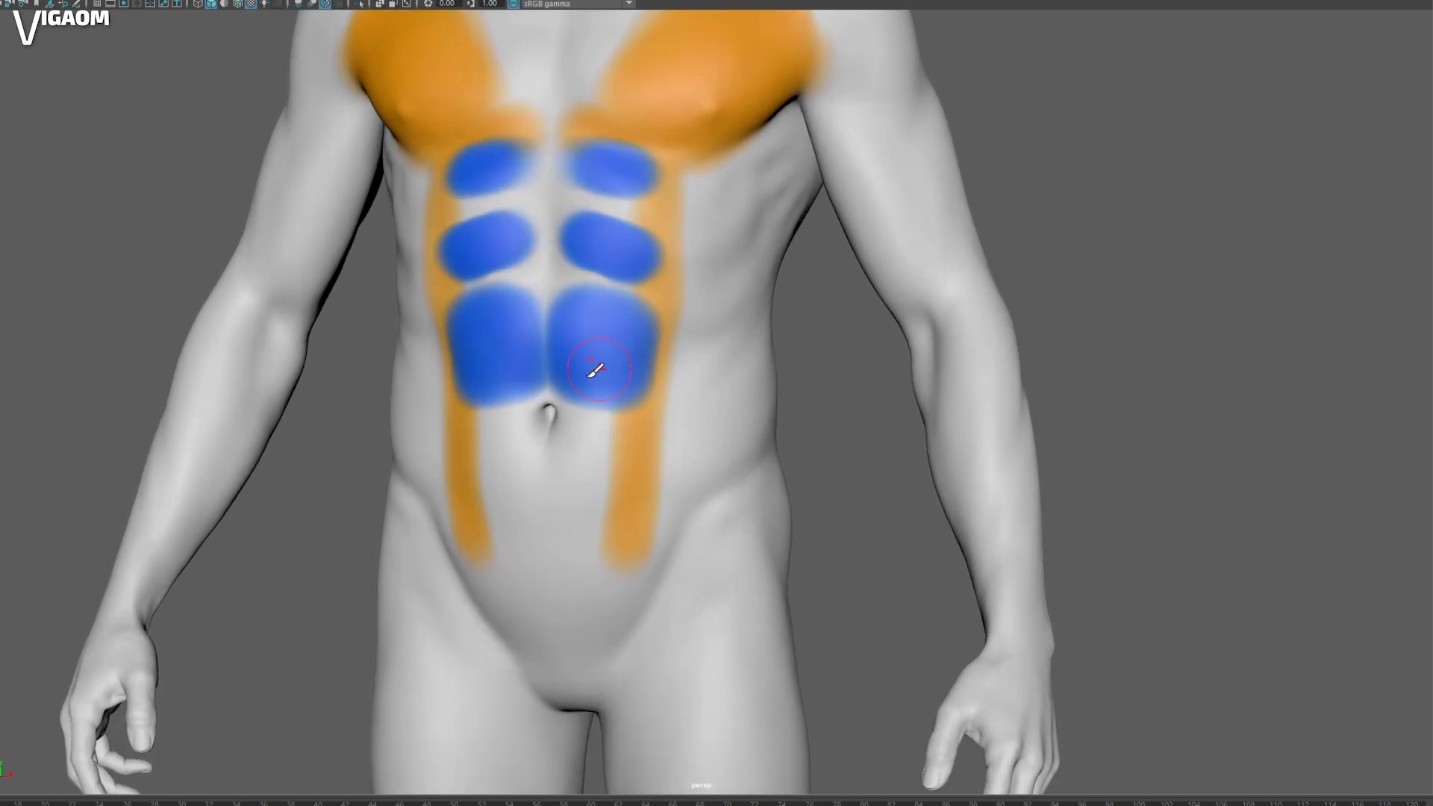
Step: Paint a rounded blue block below the navel and another blue pair beneath it, down to the pubic area
middle_click_drag(602, 448, 562, 400, "alt")
mouse_move(563, 400)
left_mouse_down()
mouse_move(634, 418)
mouse_move(575, 418)
mouse_move(598, 428)
left_mouse_up()
middle_click_drag(594, 508, 586, 487, "alt")
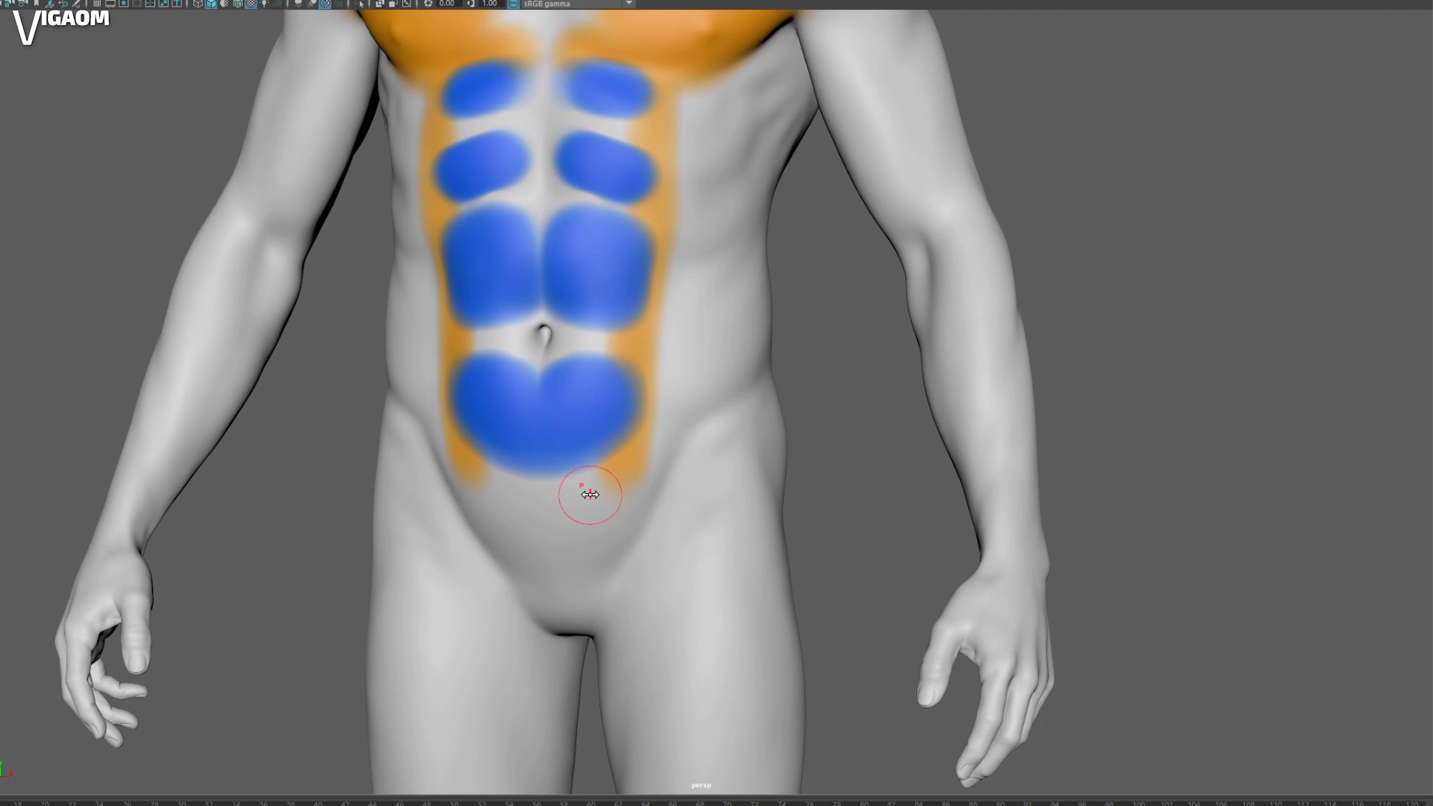
left_click_drag(556, 525, 568, 542)
Step: Examine the shape, spacing and separating gaps of the blue abdominal blocks from the chest down to the pubic area
middle_click_drag(601, 477, 596, 634, "alt")
mouse_move(597, 435)
middle_mouse_down("alt")
mouse_move(585, 391)
mouse_move(587, 425)
mouse_move(576, 391)
mouse_move(576, 411)
middle_mouse_up("alt")
left_click_drag(553, 325, 595, 341)
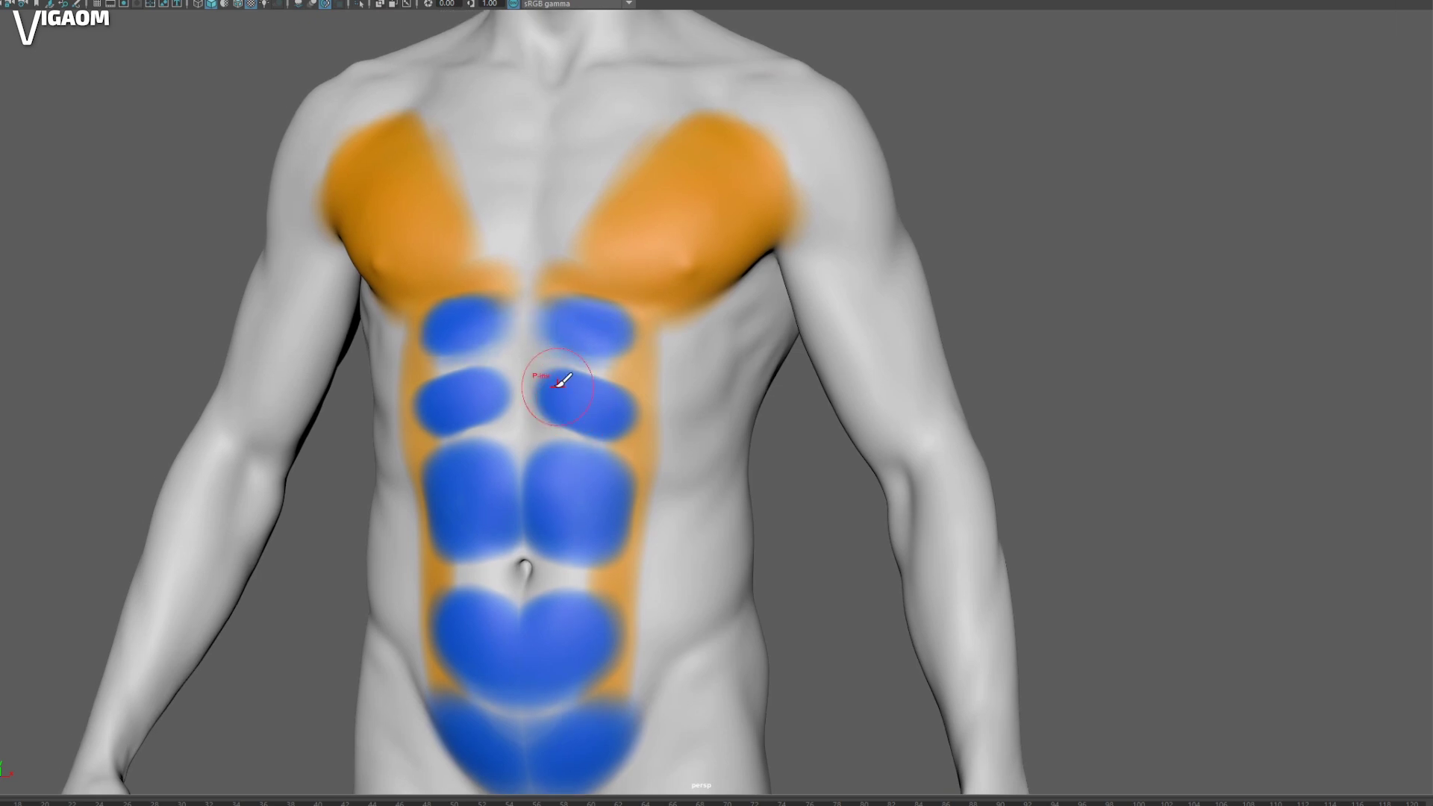
left_click_drag(557, 385, 599, 410)
mouse_move(576, 458)
left_mouse_down("alt")
mouse_move(573, 490)
mouse_move(566, 325)
left_mouse_up("alt")
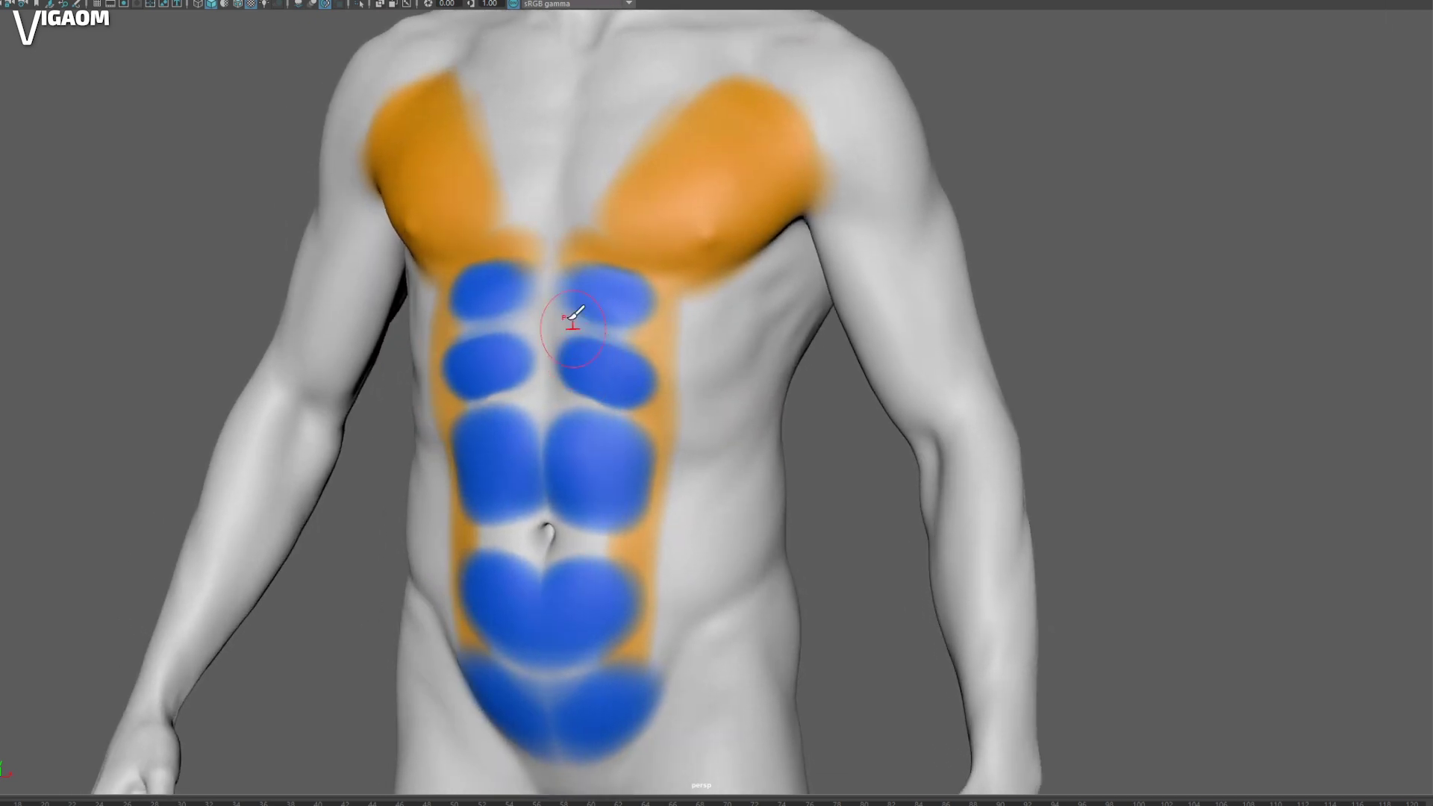
left_click_drag(571, 416, 566, 416)
middle_click_drag(568, 402, 587, 235, "alt")
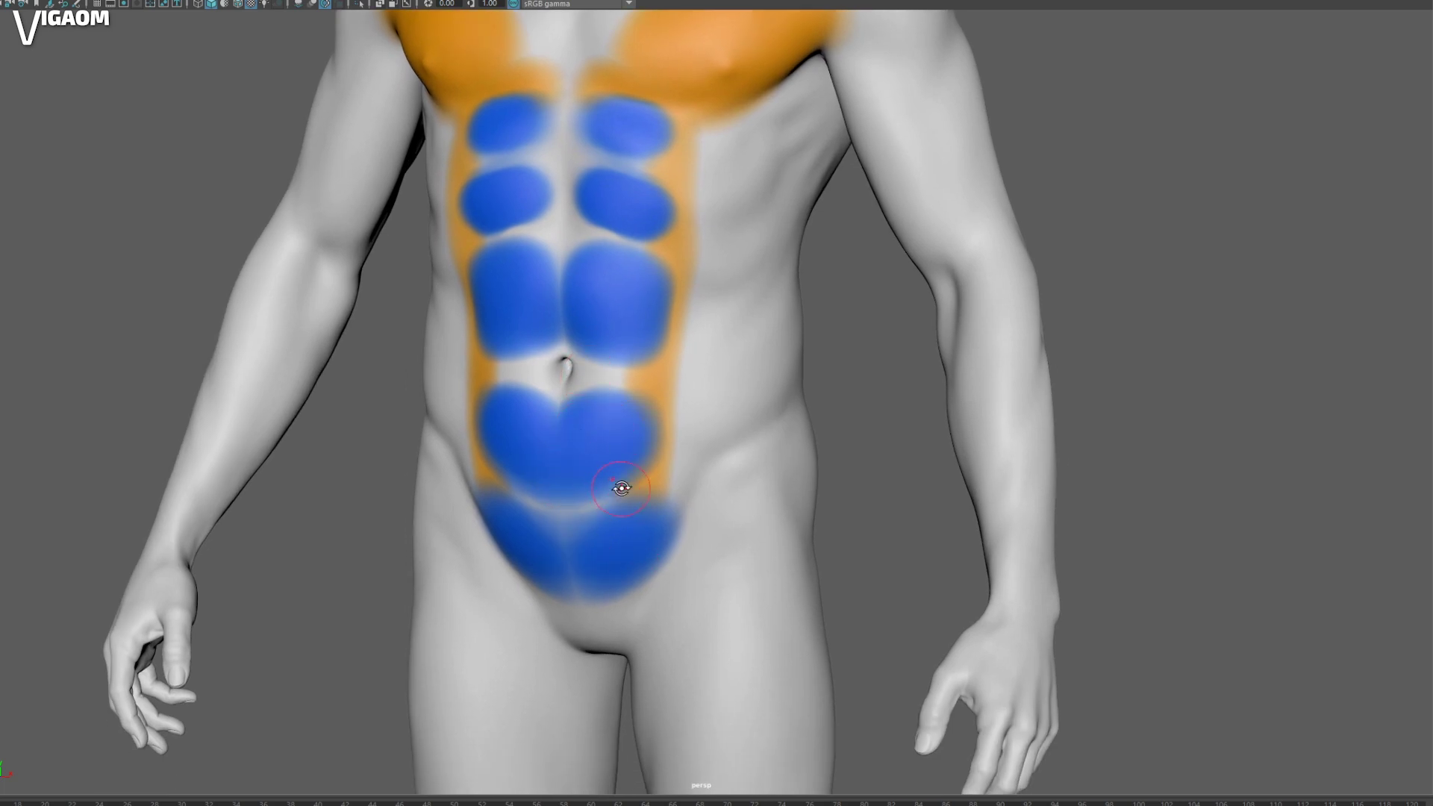
left_click_drag(621, 489, 610, 473, "alt")
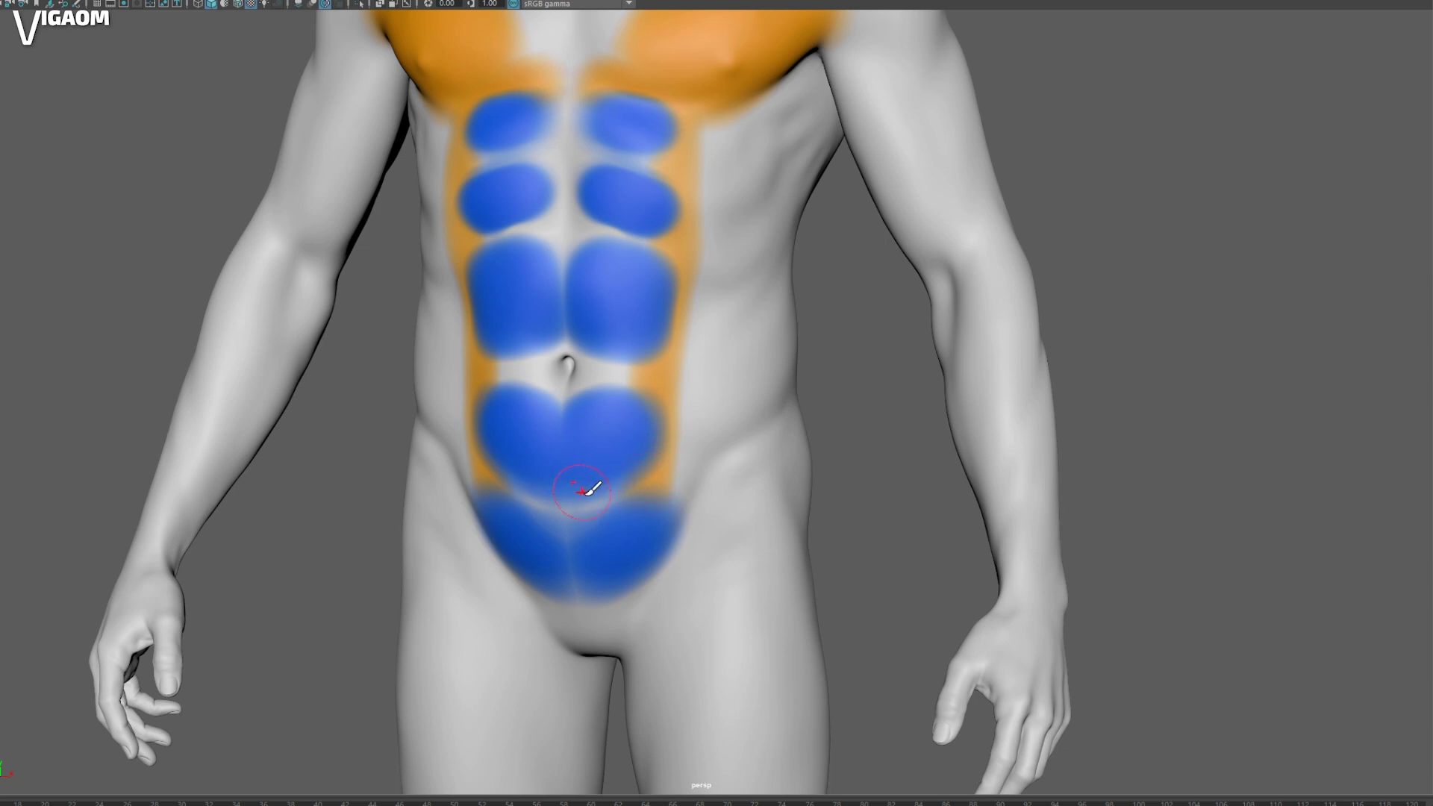
middle_click_drag(631, 473, 636, 495, "alt")
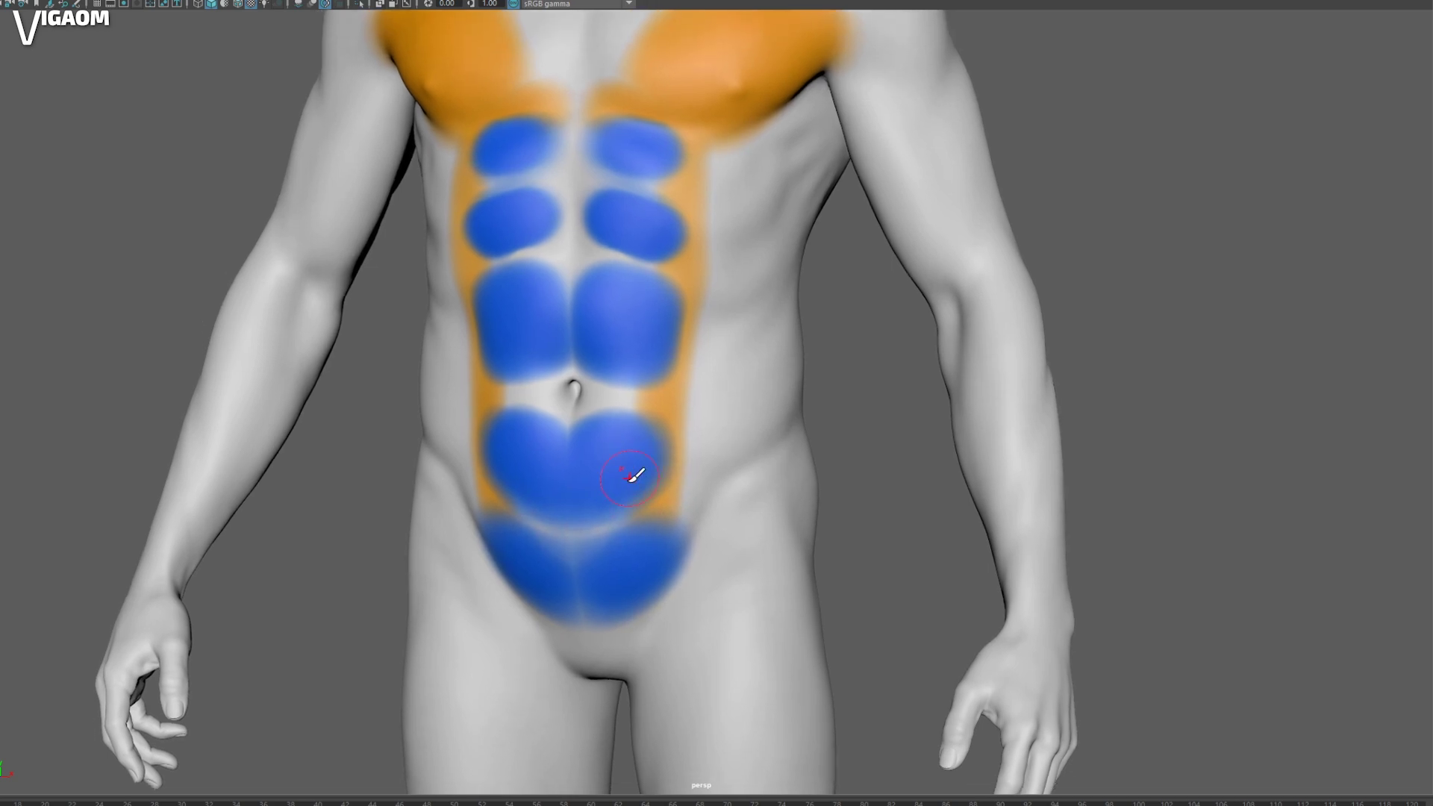
mouse_move(636, 493)
left_mouse_down("alt")
mouse_move(624, 486)
mouse_move(629, 525)
left_mouse_up("alt")
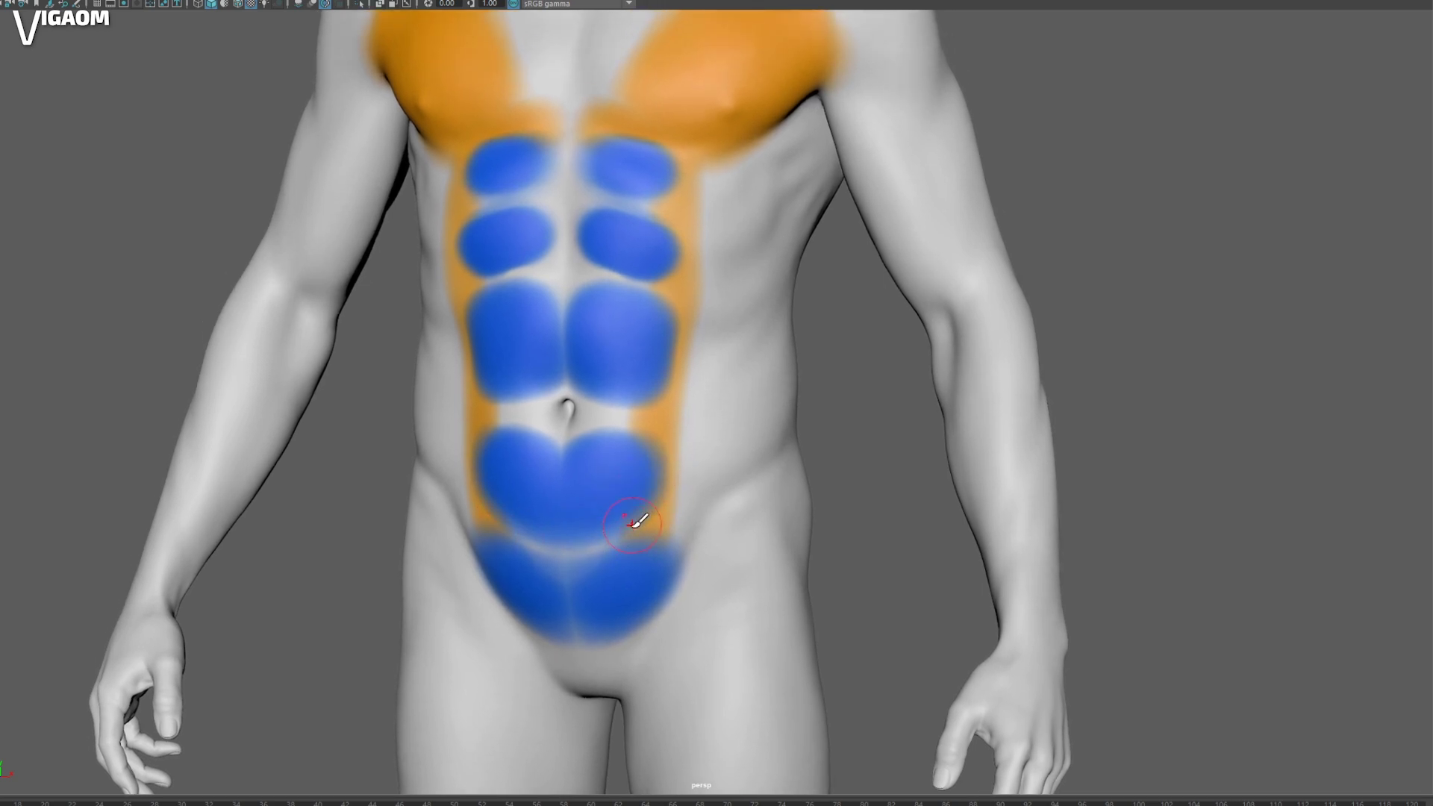
mouse_move(674, 448)
left_mouse_down("alt")
mouse_move(640, 425)
mouse_move(655, 448)
left_mouse_up("alt")
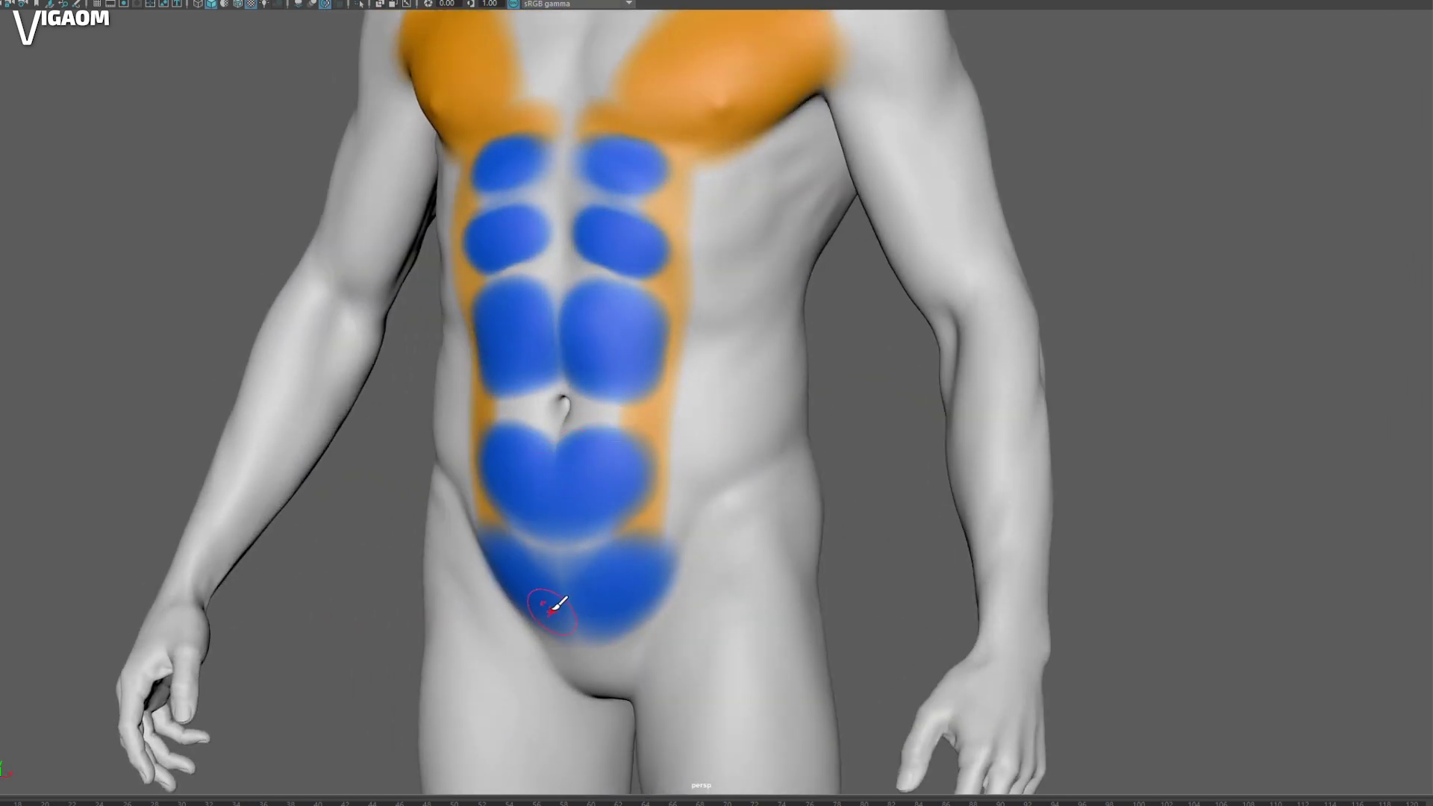
mouse_move(562, 544)
left_mouse_down("alt")
mouse_move(637, 544)
mouse_move(641, 477)
left_mouse_up("alt")
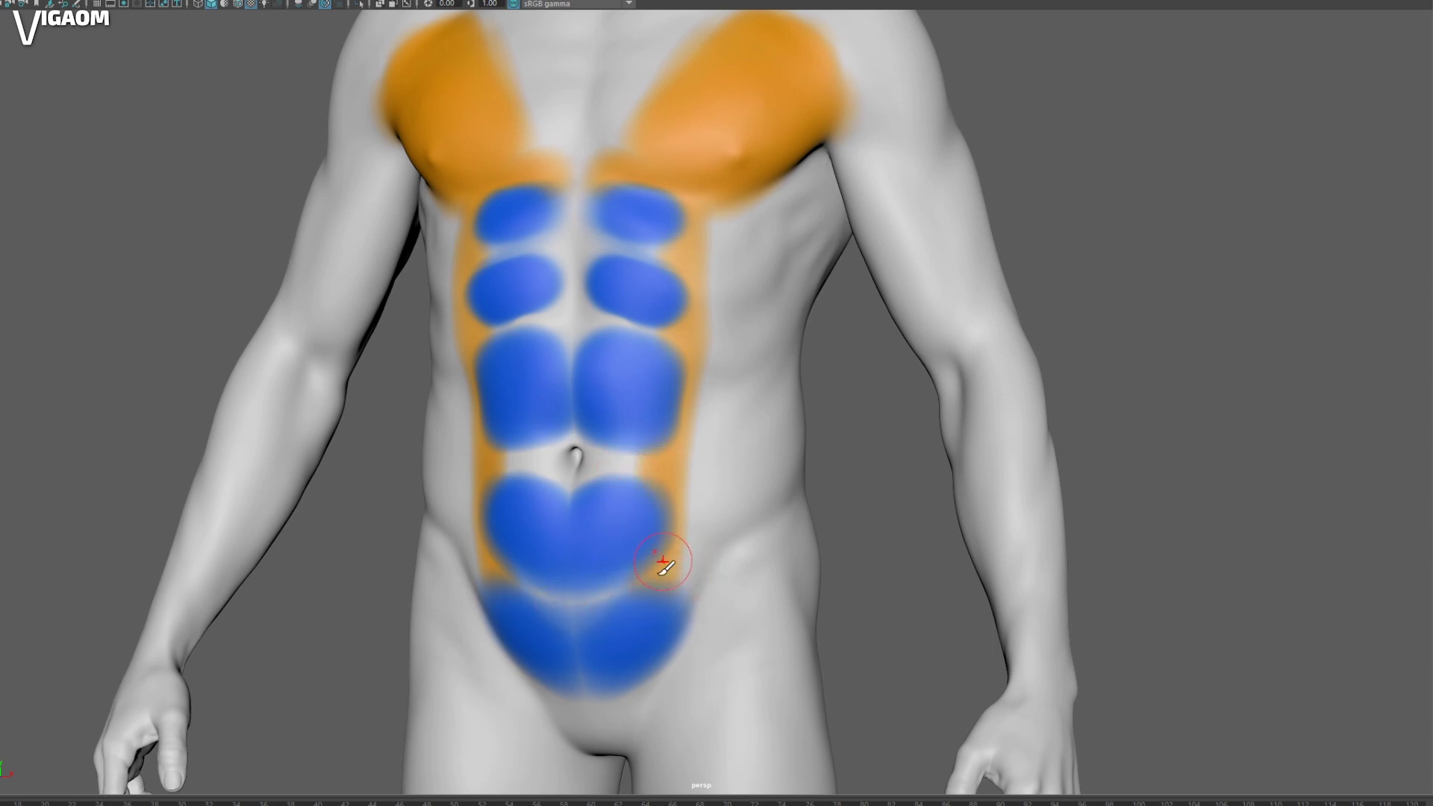
mouse_move(632, 495)
left_mouse_down("alt")
mouse_move(556, 482)
mouse_move(665, 425)
left_mouse_up("alt")
middle_click_drag(665, 426, 670, 471, "alt")
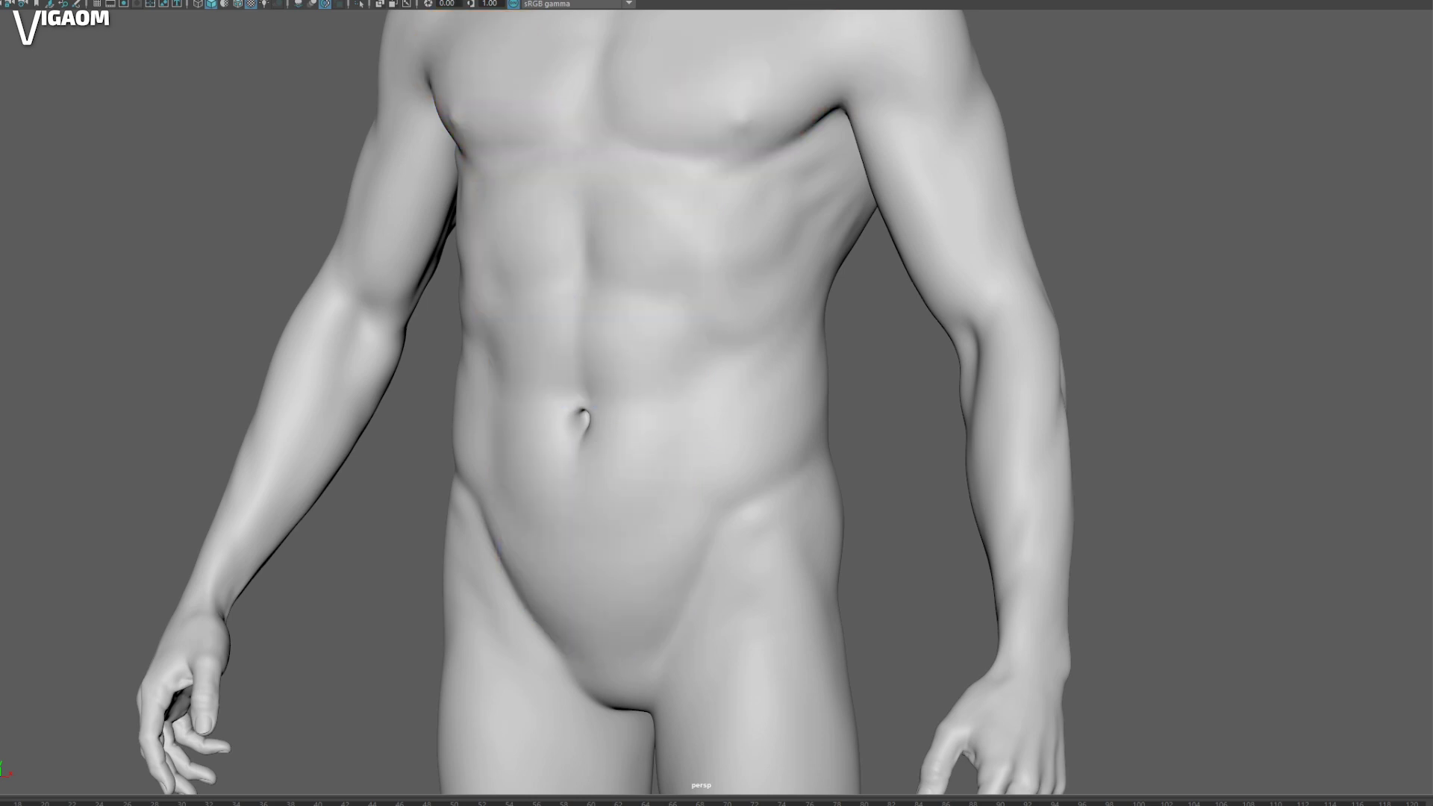
Step: Paint three pairs of orange blocks on the bare abdomen between the chest and the navel
scroll(723, 538, "up", 6)
mouse_move(715, 660)
left_mouse_down("alt")
mouse_move(678, 508)
mouse_move(679, 402)
mouse_move(637, 439)
left_mouse_up("alt")
middle_click_drag(671, 344, 671, 350, "alt")
left_click_drag(671, 349, 632, 298, "alt")
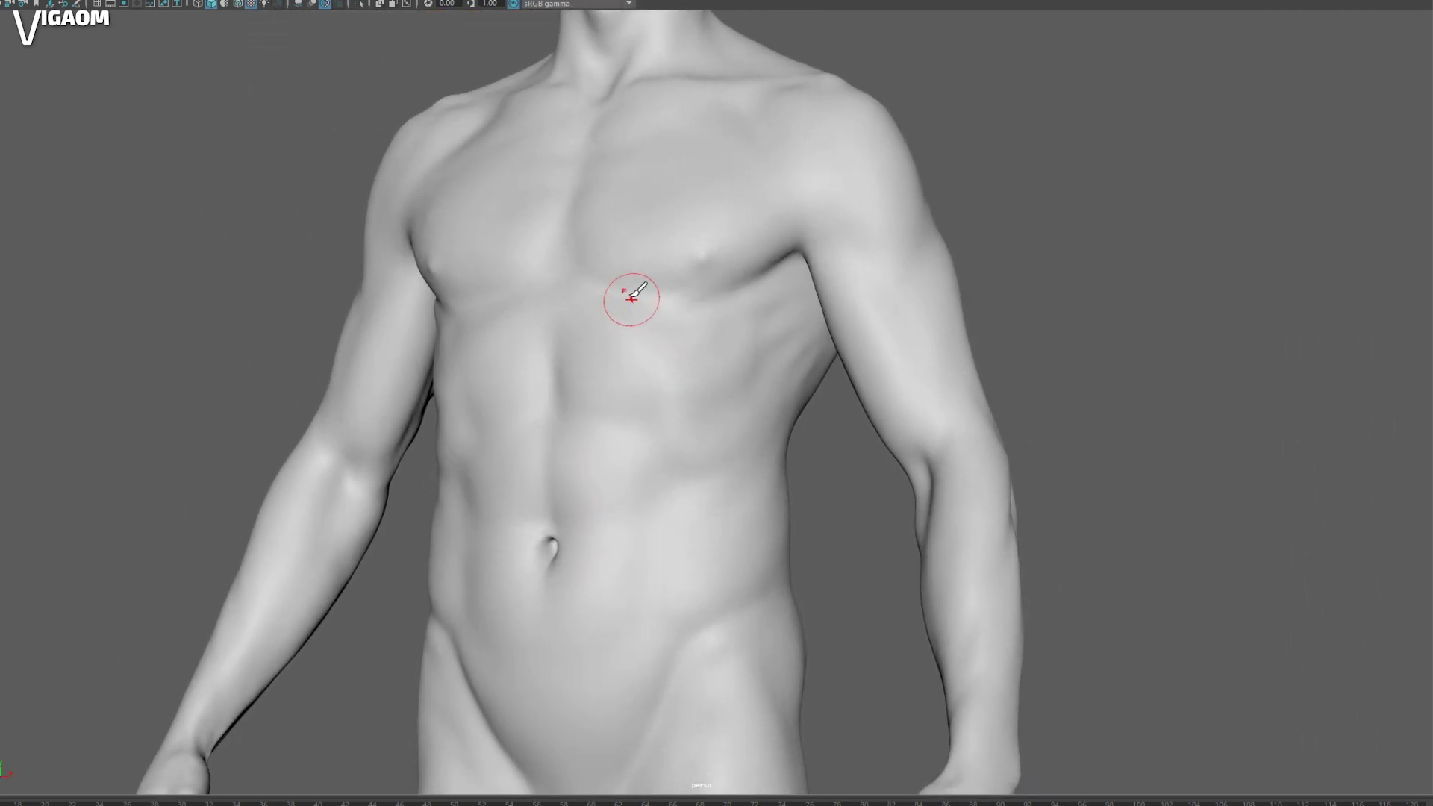
mouse_move(656, 365)
left_mouse_down("alt")
mouse_move(581, 298)
mouse_move(659, 388)
mouse_move(640, 309)
mouse_move(597, 246)
left_mouse_up("alt")
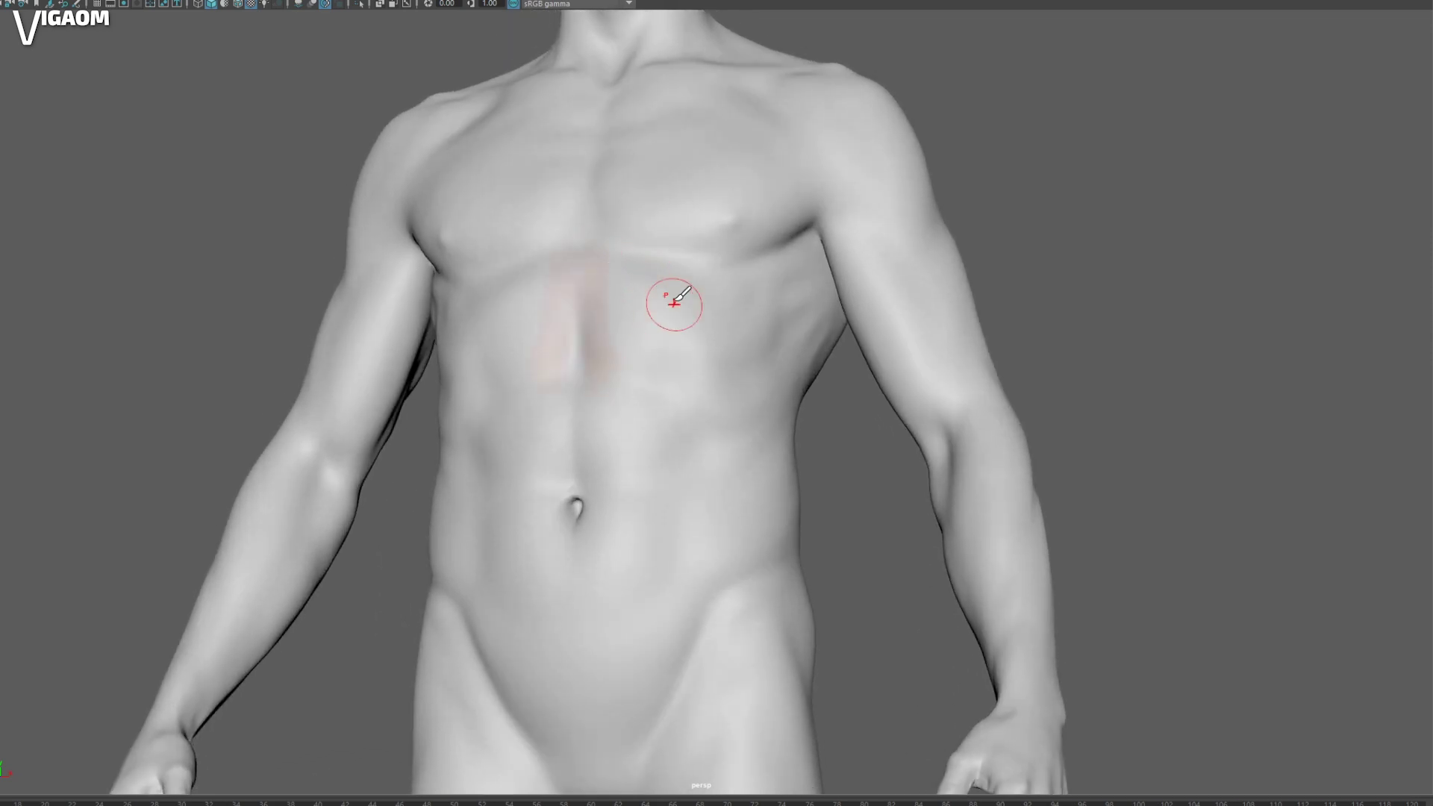
mouse_move(674, 303)
left_mouse_down()
mouse_move(662, 336)
mouse_move(640, 324)
mouse_move(662, 281)
mouse_move(627, 247)
mouse_move(627, 266)
mouse_move(660, 273)
mouse_move(631, 282)
left_mouse_up()
mouse_move(618, 350)
left_mouse_down()
mouse_move(663, 342)
mouse_move(624, 355)
left_mouse_up()
left_click_drag(595, 404, 619, 452)
mouse_move(619, 452)
left_mouse_down("alt")
mouse_move(659, 410)
mouse_move(598, 269)
mouse_move(653, 282)
mouse_move(606, 245)
mouse_move(628, 276)
mouse_move(607, 278)
mouse_move(626, 280)
left_mouse_up("alt")
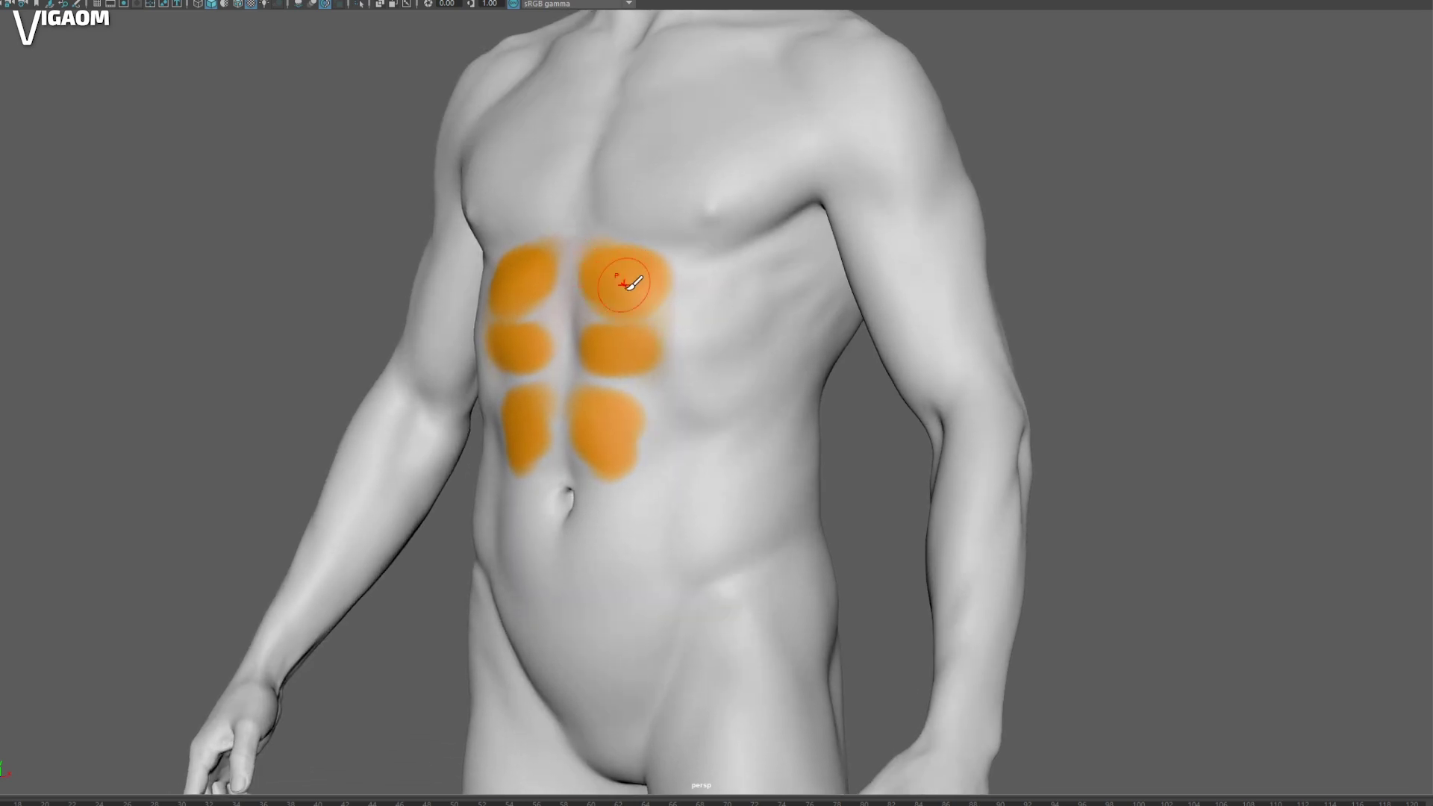
Step: Examine the abdominal forms with the orange blocks and on the unpainted torso, from above and from the front
mouse_move(611, 269)
left_mouse_down("alt")
mouse_move(608, 249)
mouse_move(645, 254)
left_mouse_up("alt")
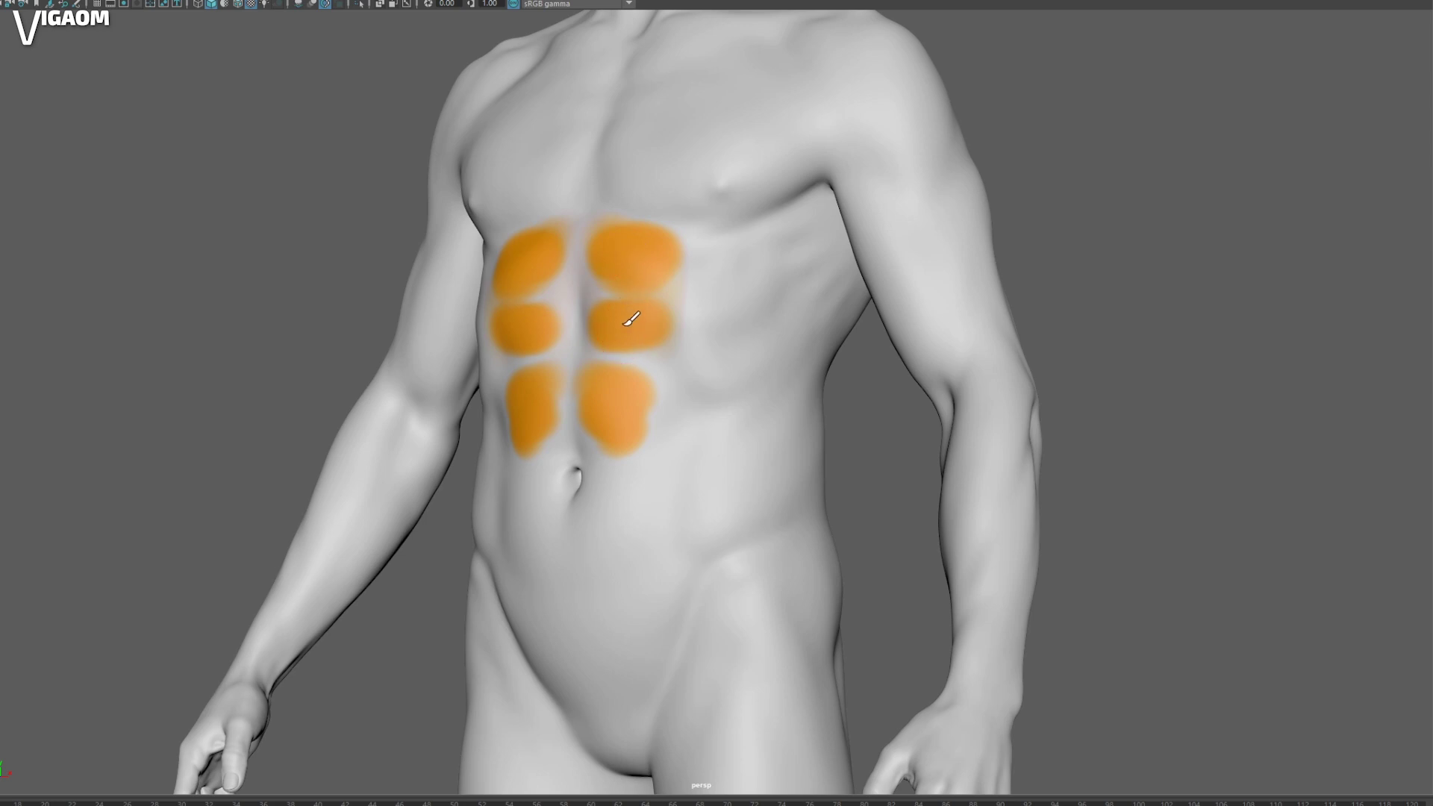
mouse_move(643, 371)
left_mouse_down("alt")
mouse_move(732, 403)
mouse_move(640, 234)
left_mouse_up("alt")
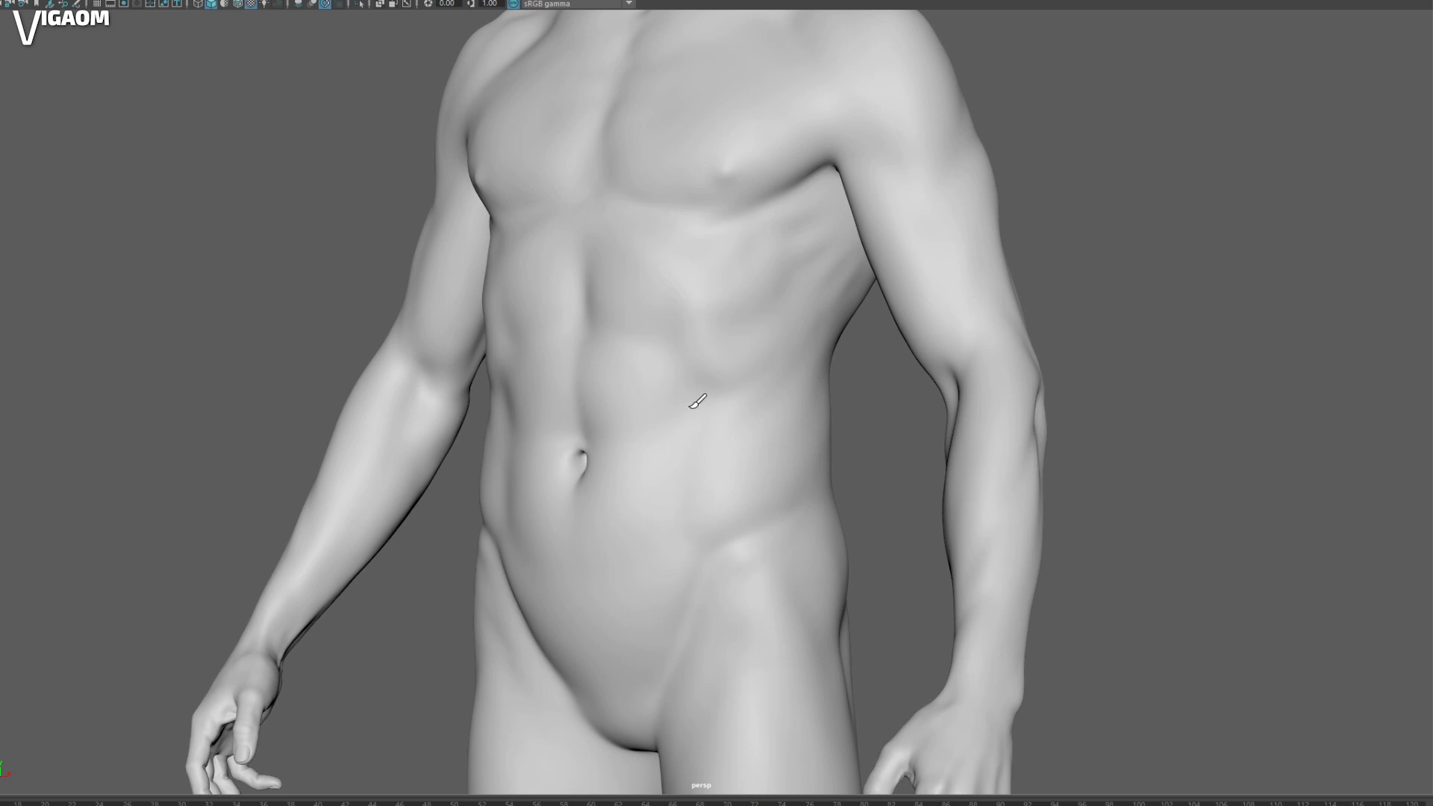
middle_click_drag(674, 299, 672, 351, "alt")
left_click_drag(672, 351, 681, 408, "alt")
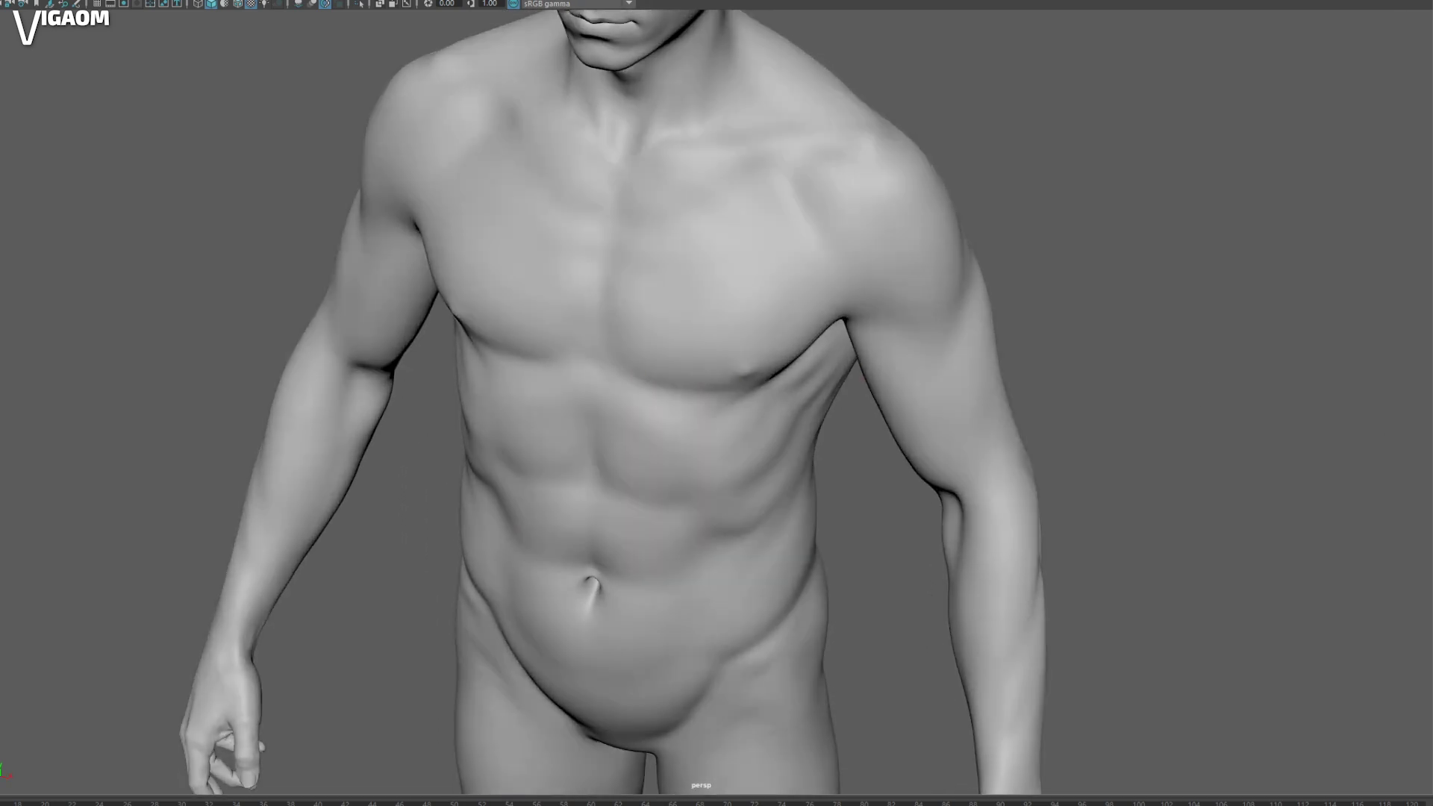
right_click_drag(854, 396, 748, 418, "alt")
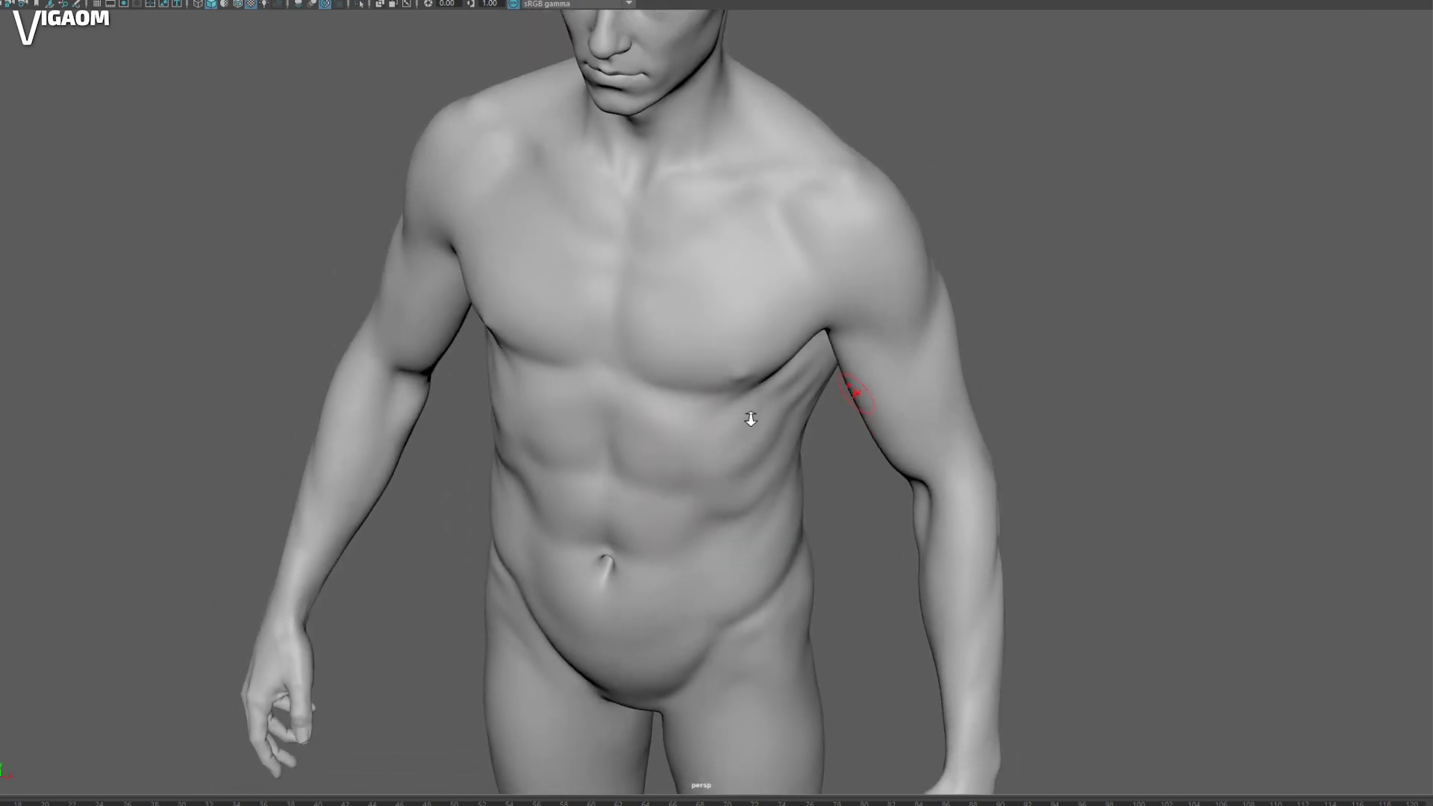
mouse_move(749, 419)
left_mouse_down("alt")
mouse_move(761, 410)
mouse_move(723, 317)
mouse_move(745, 356)
mouse_move(672, 351)
mouse_move(732, 300)
mouse_move(732, 262)
mouse_move(695, 268)
left_mouse_up("alt")
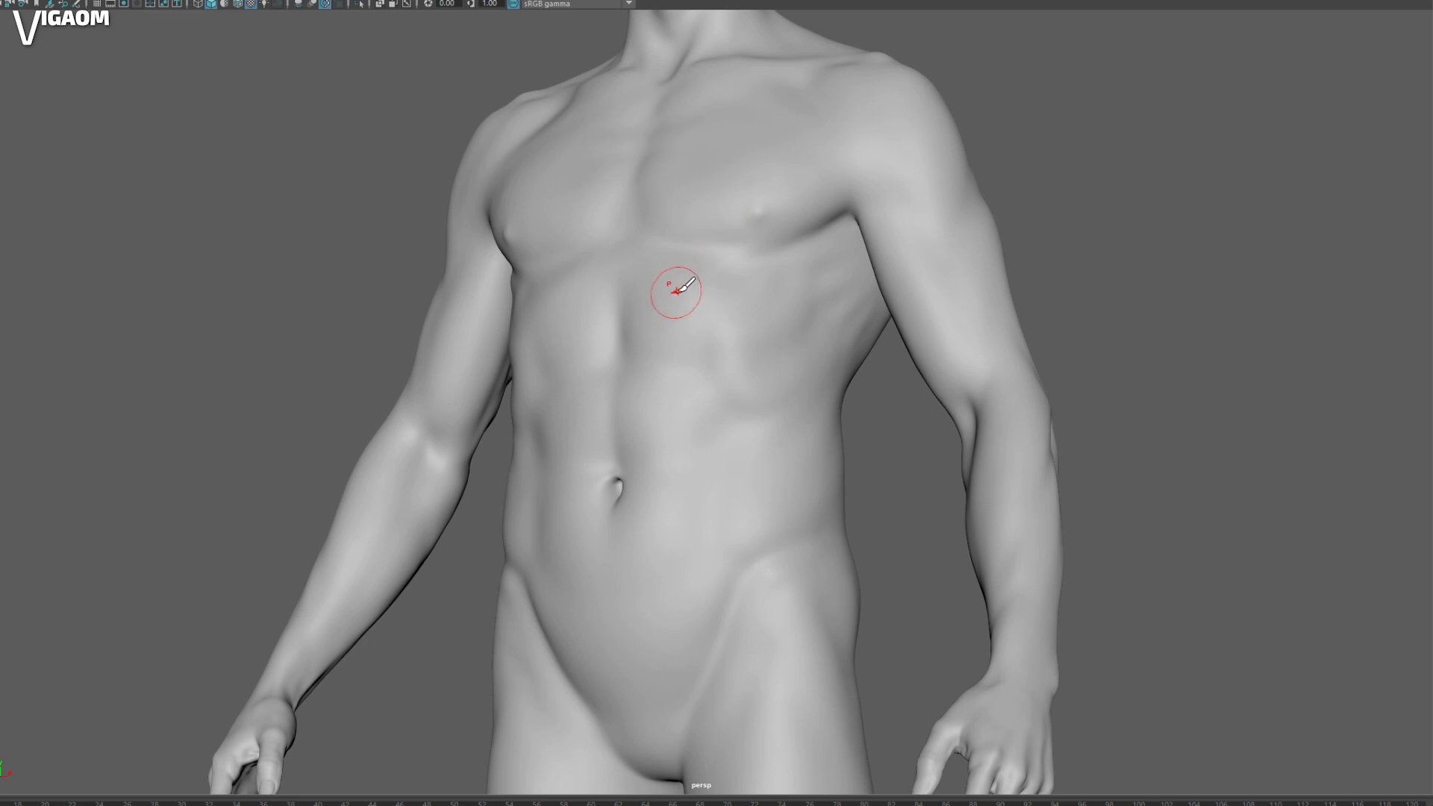
middle_click_drag(676, 291, 665, 298, "alt")
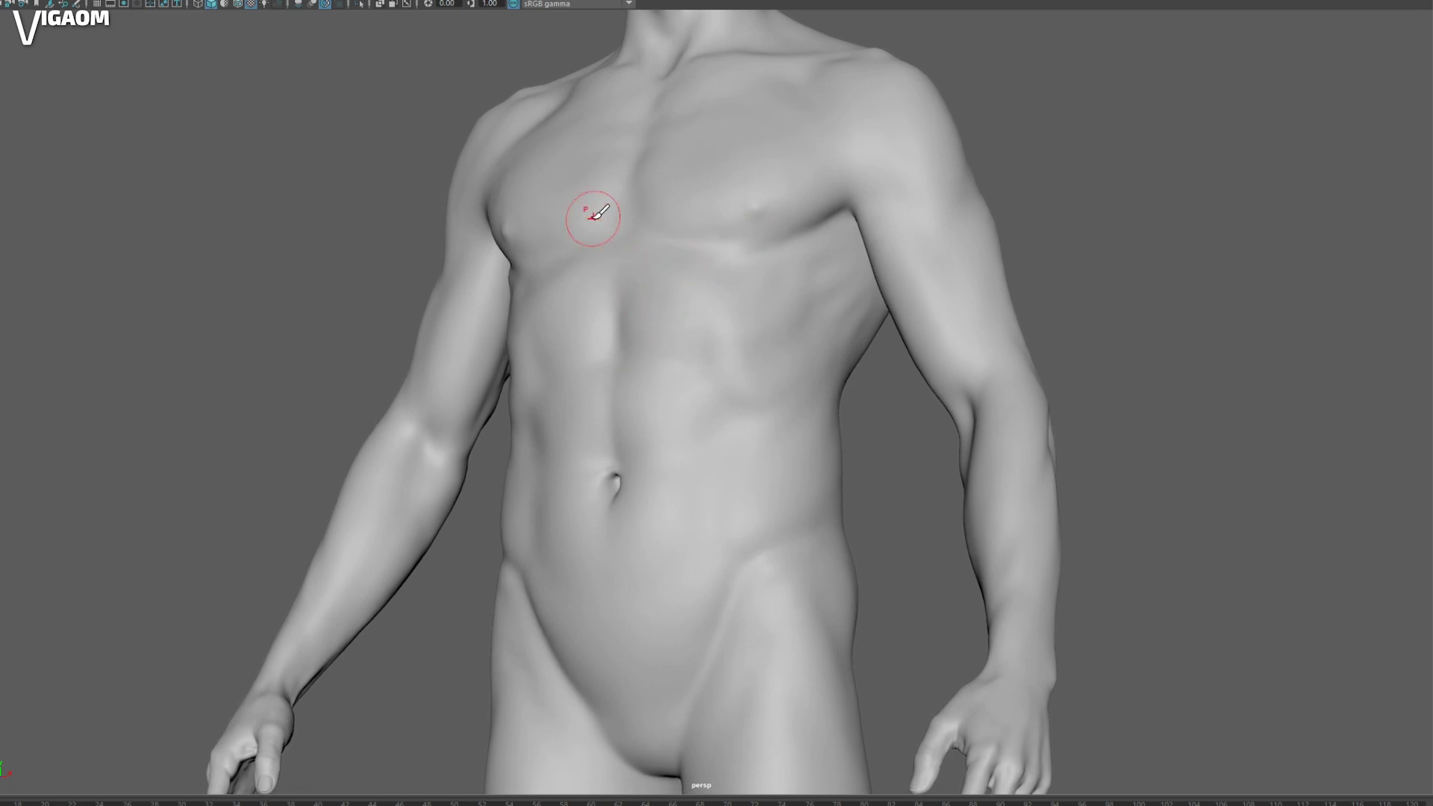
Step: Paint three pairs of blue blocks down the abdomen from below the chest to the navel and clear them again
middle_click_drag(680, 402, 677, 401, "alt")
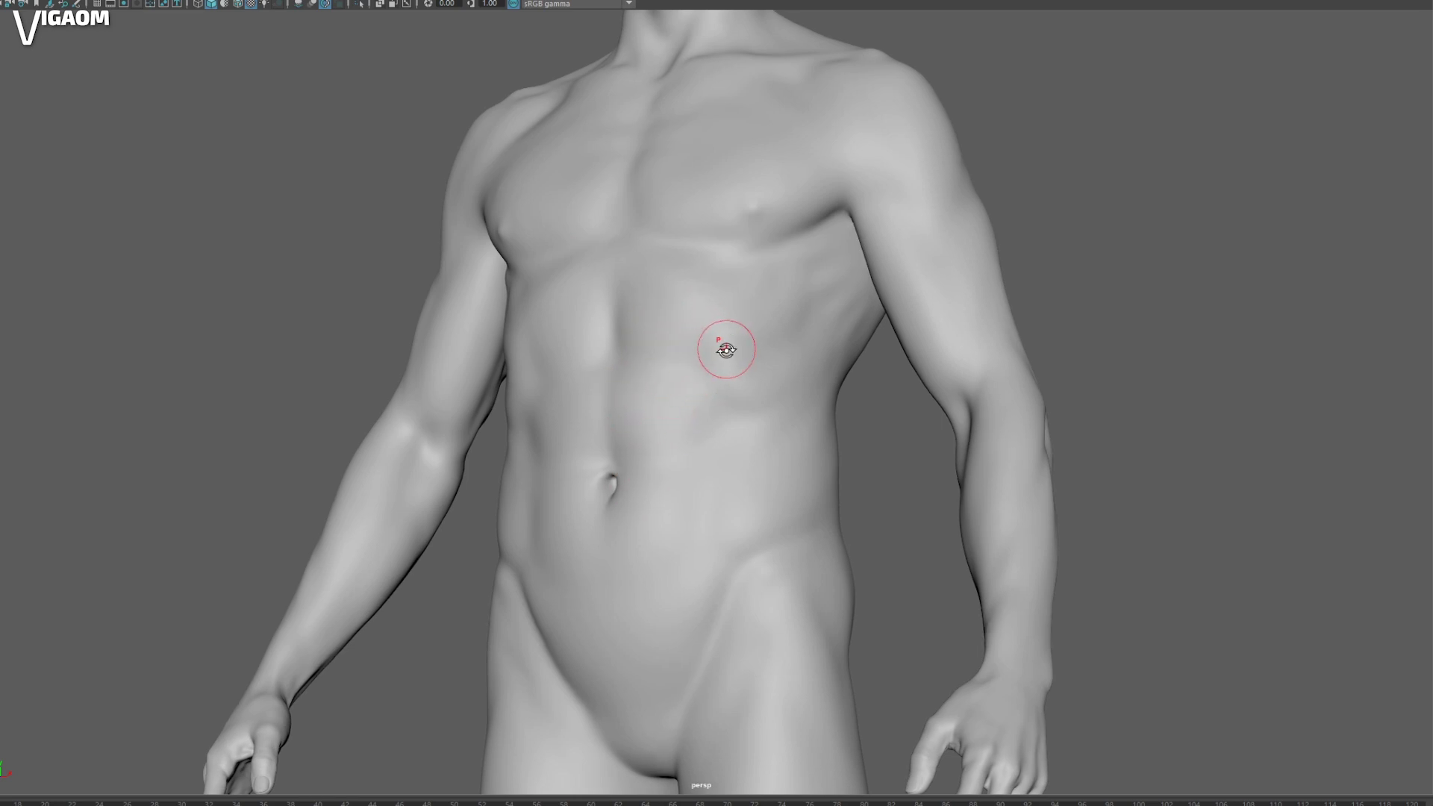
mouse_move(726, 349)
left_mouse_down("alt")
mouse_move(725, 375)
mouse_move(707, 368)
mouse_move(746, 406)
mouse_move(689, 376)
mouse_move(634, 284)
mouse_move(589, 282)
mouse_move(624, 330)
mouse_move(626, 238)
left_mouse_up("alt")
mouse_move(698, 324)
left_mouse_down("alt")
mouse_move(679, 374)
mouse_move(620, 323)
mouse_move(676, 360)
mouse_move(655, 288)
mouse_move(680, 307)
left_mouse_up("alt")
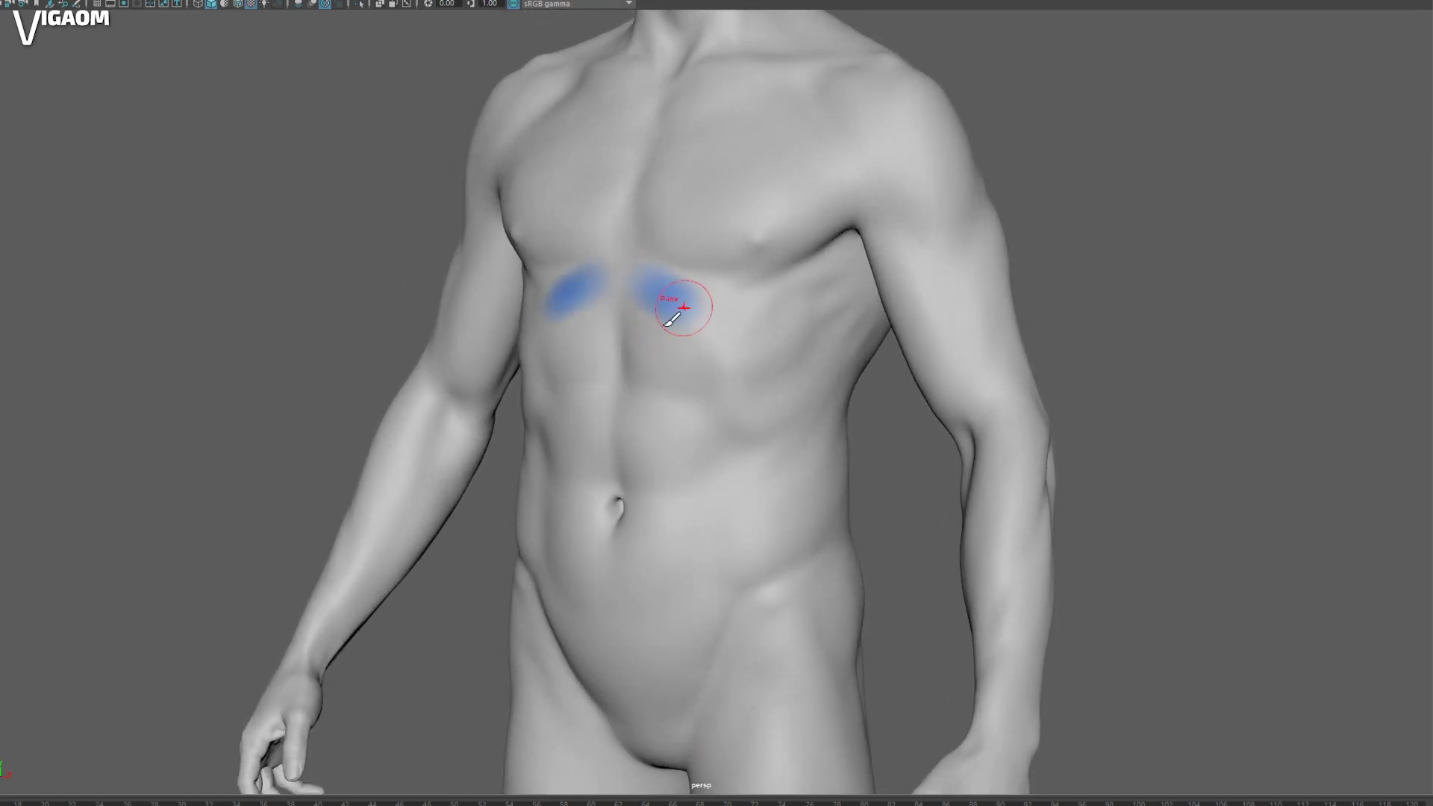
left_click_drag(640, 359, 638, 377)
left_click_drag(590, 347, 594, 377)
left_click_drag(598, 426, 590, 471)
left_click_drag(650, 425, 643, 471)
left_click_drag(575, 434, 590, 482)
mouse_move(660, 429)
left_mouse_down()
mouse_move(649, 418)
mouse_move(707, 396)
mouse_move(662, 407)
mouse_move(657, 351)
left_mouse_up()
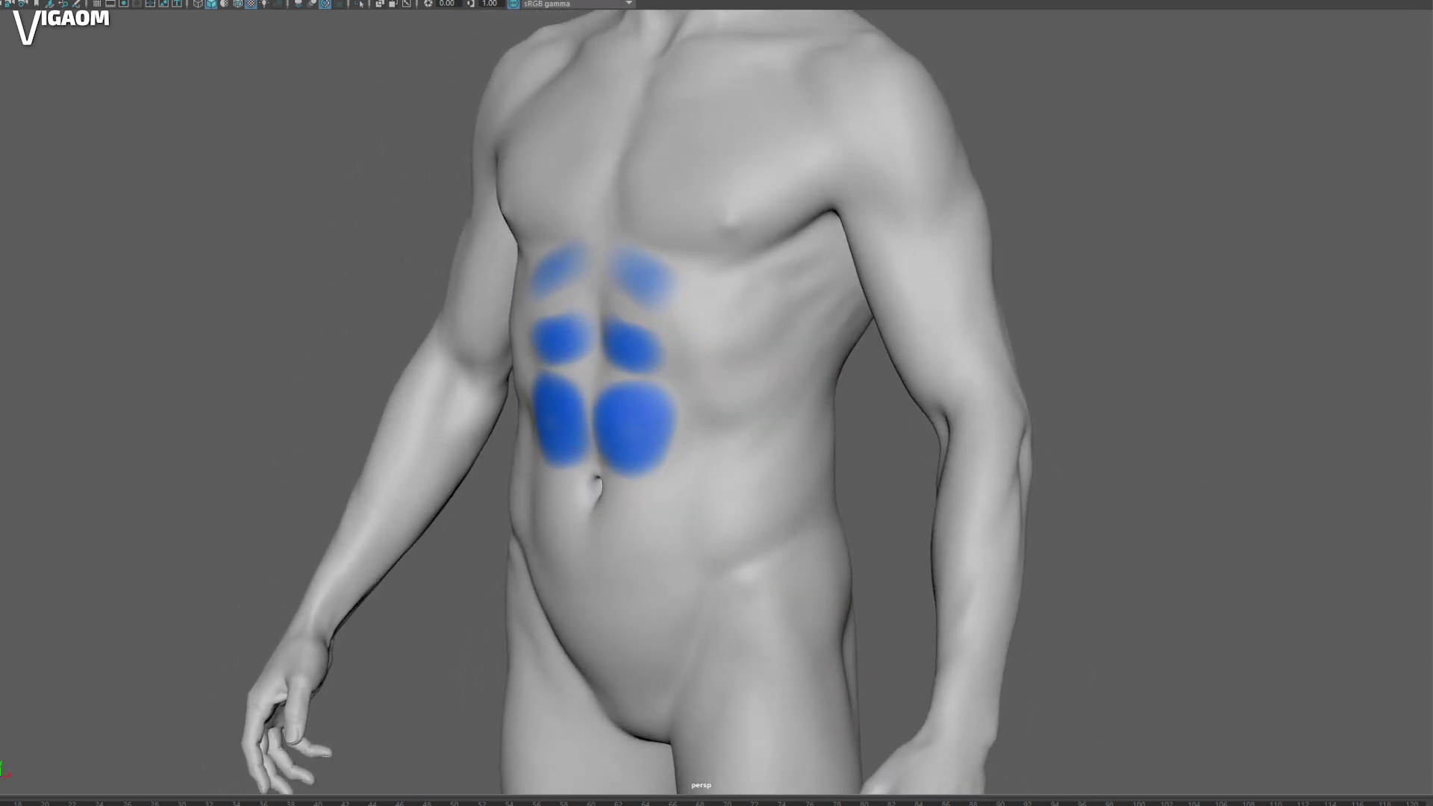
key("ctrl+shift+u")
Step: Paint slanting blue strands over the side of the torso from below the armpit to the hip and undo them
middle_click_drag(798, 338, 817, 345, "alt")
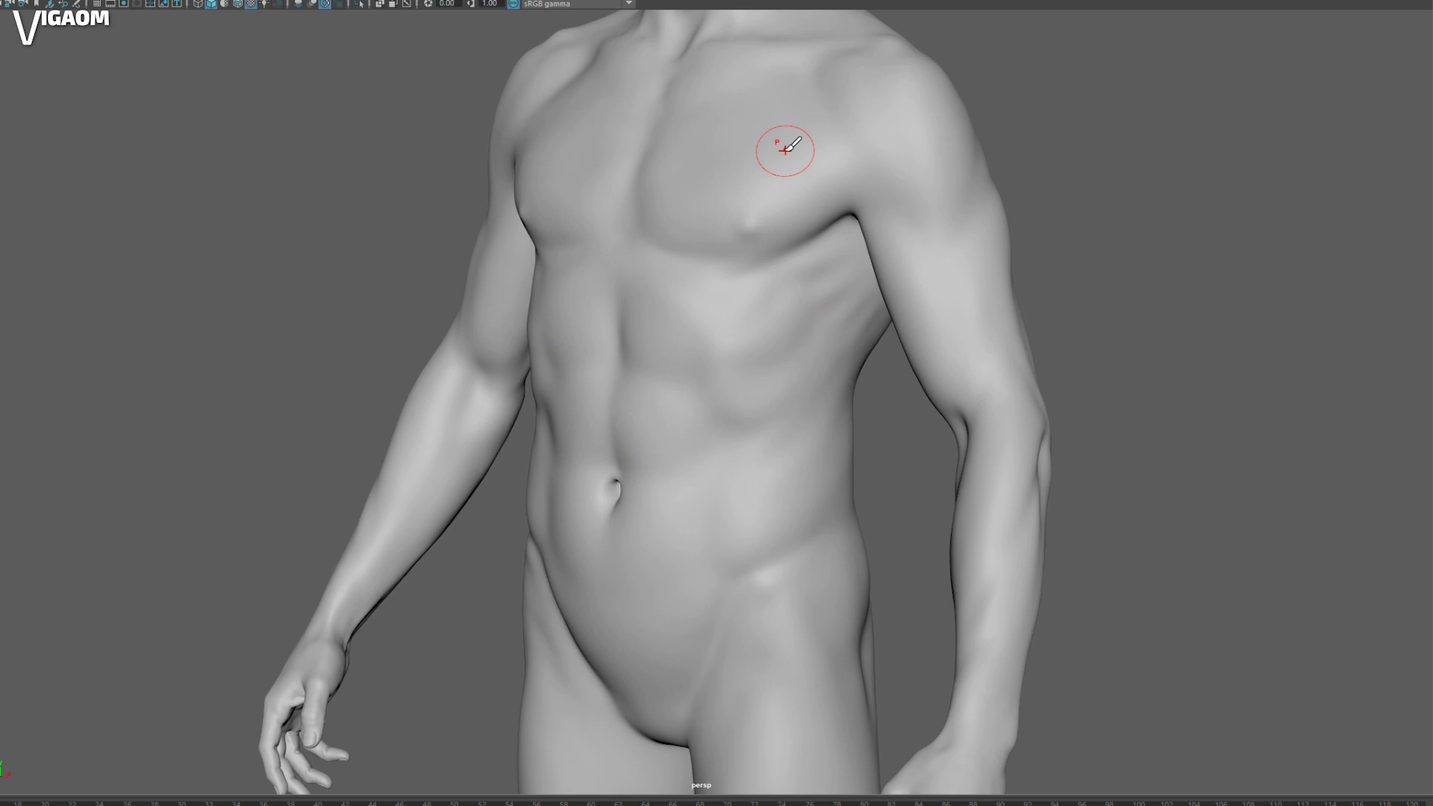
mouse_move(851, 321)
left_mouse_down("alt")
mouse_move(774, 294)
mouse_move(784, 306)
mouse_move(761, 268)
mouse_move(746, 281)
mouse_move(755, 240)
mouse_move(755, 284)
mouse_move(743, 284)
mouse_move(736, 249)
mouse_move(725, 252)
mouse_move(785, 233)
left_mouse_up("alt")
mouse_move(746, 278)
left_mouse_down()
mouse_move(793, 246)
mouse_move(807, 327)
mouse_move(755, 281)
mouse_move(742, 201)
mouse_move(673, 273)
mouse_move(709, 274)
mouse_move(675, 333)
left_mouse_up()
mouse_move(751, 250)
left_mouse_down()
mouse_move(672, 373)
mouse_move(691, 380)
mouse_move(668, 414)
left_mouse_up()
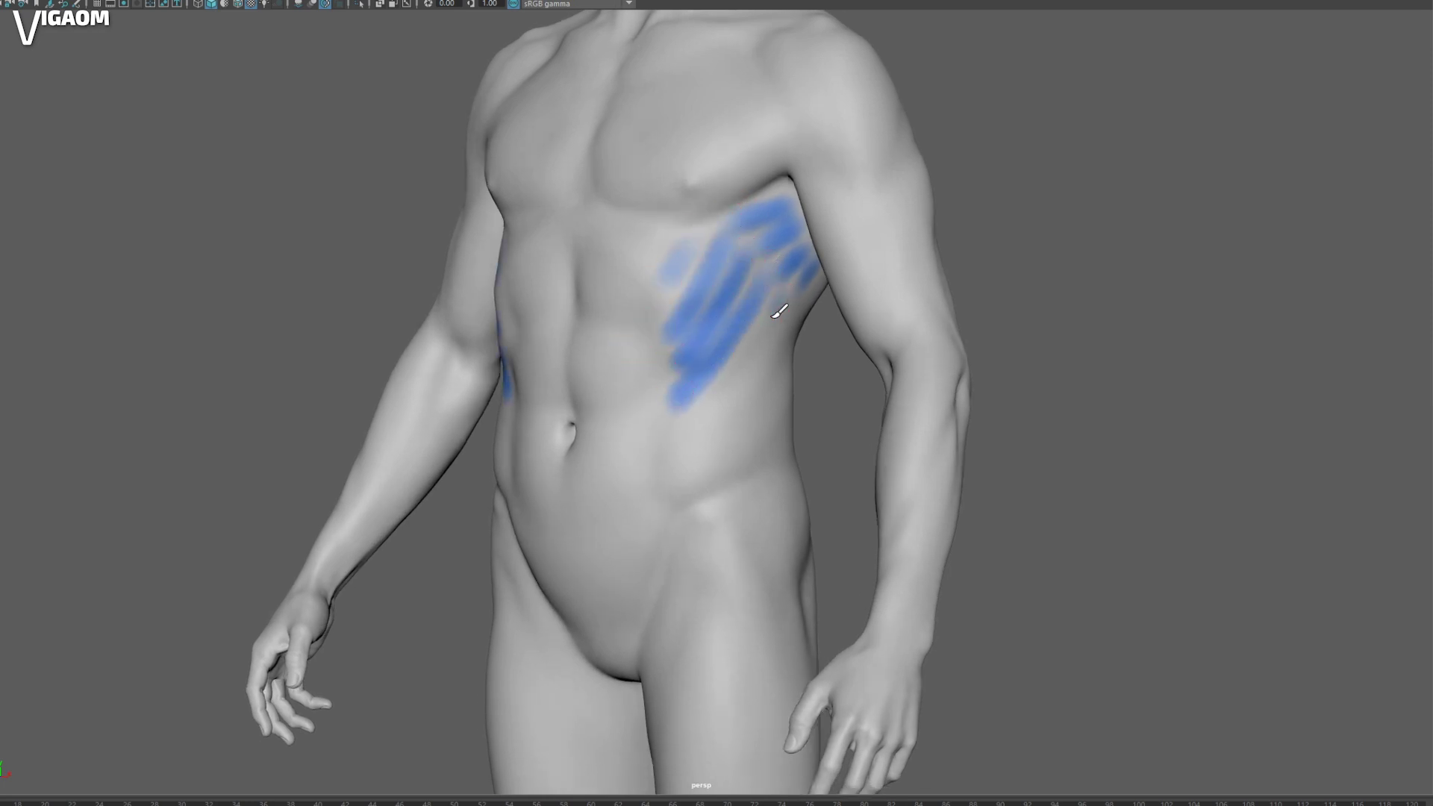
mouse_move(778, 310)
left_mouse_down()
mouse_move(663, 448)
mouse_move(793, 323)
left_mouse_up()
left_click_drag(767, 408, 721, 425, "alt")
left_click_drag(710, 485, 773, 369)
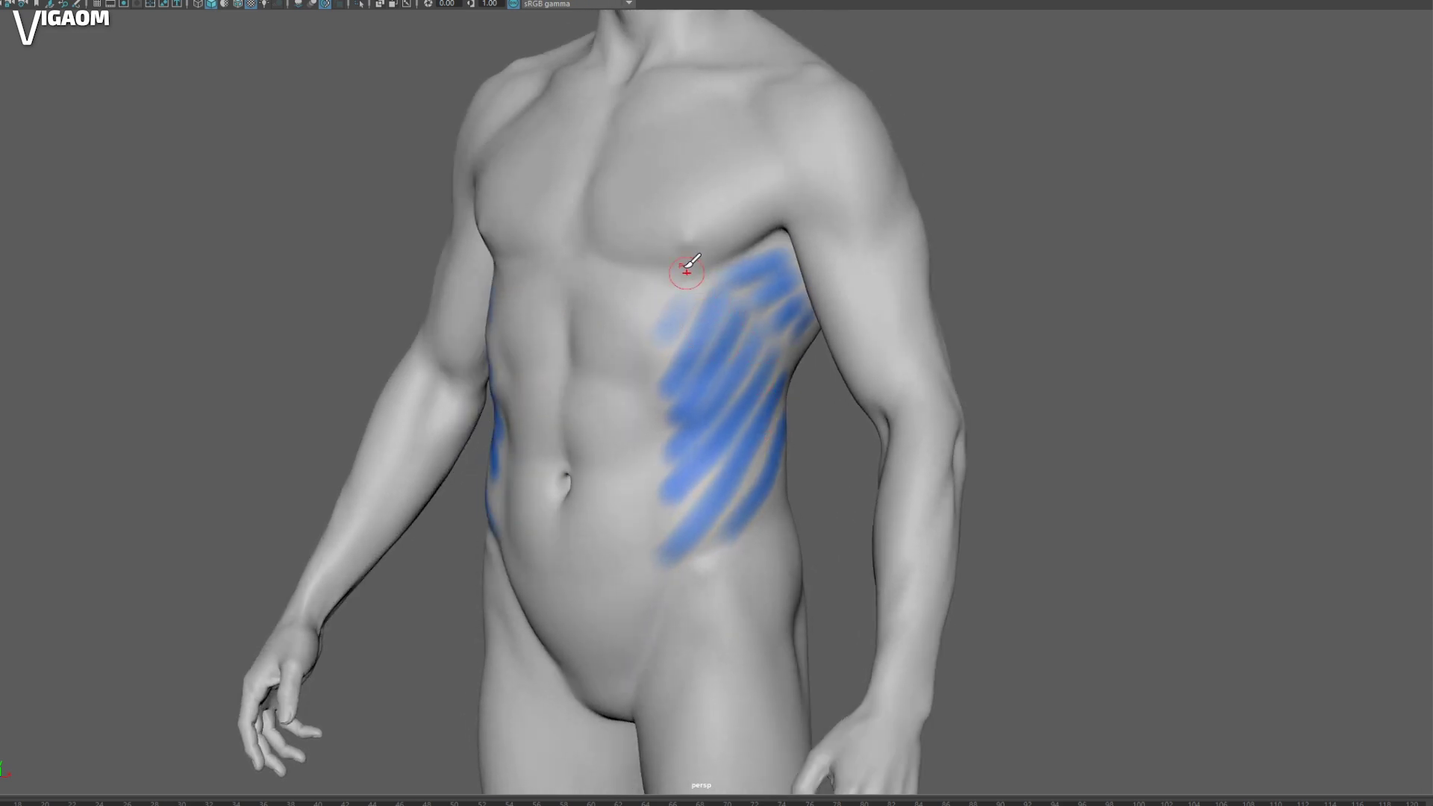
middle_click_drag(715, 311, 709, 329, "alt")
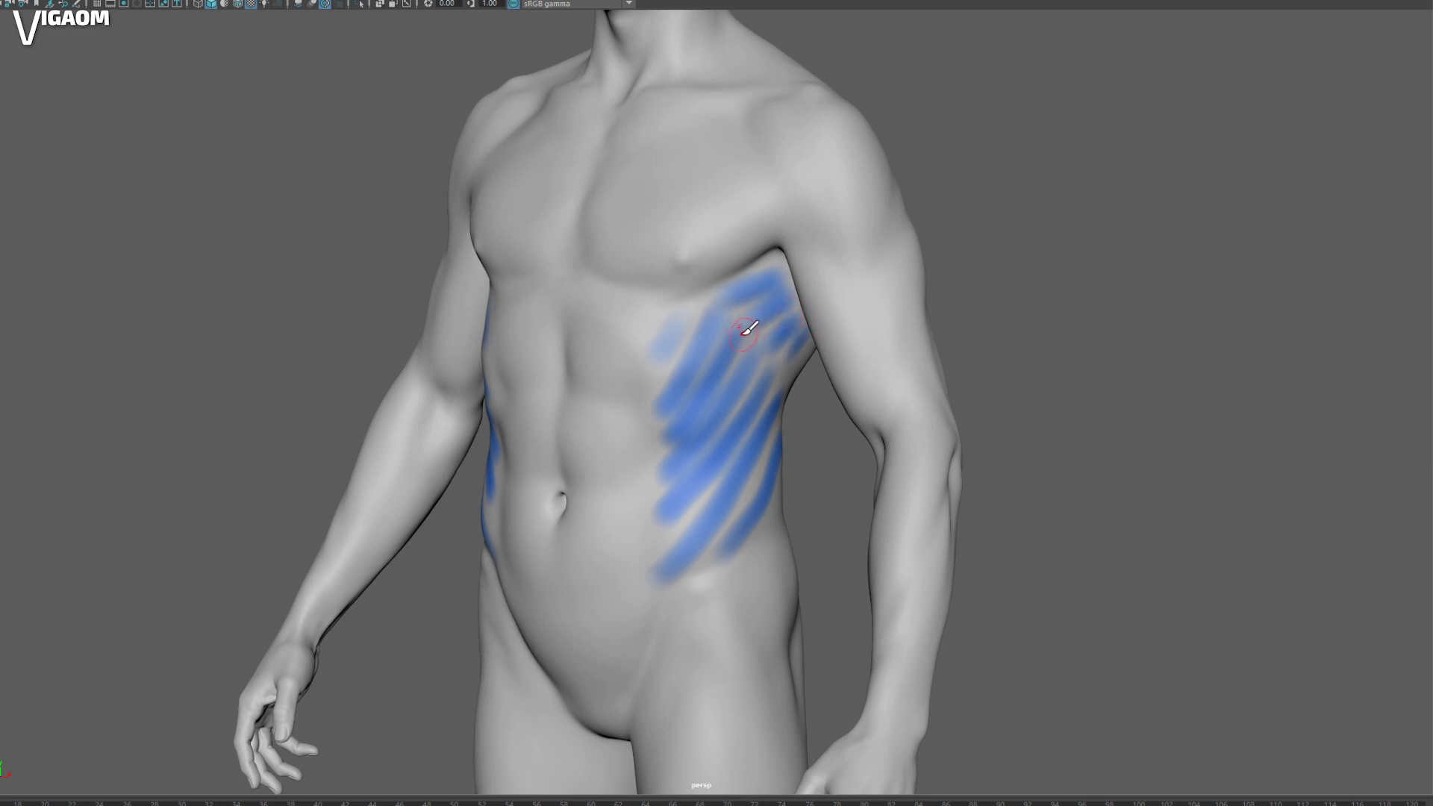
mouse_move(742, 371)
left_mouse_down("alt")
mouse_move(727, 375)
mouse_move(730, 303)
left_mouse_up("alt")
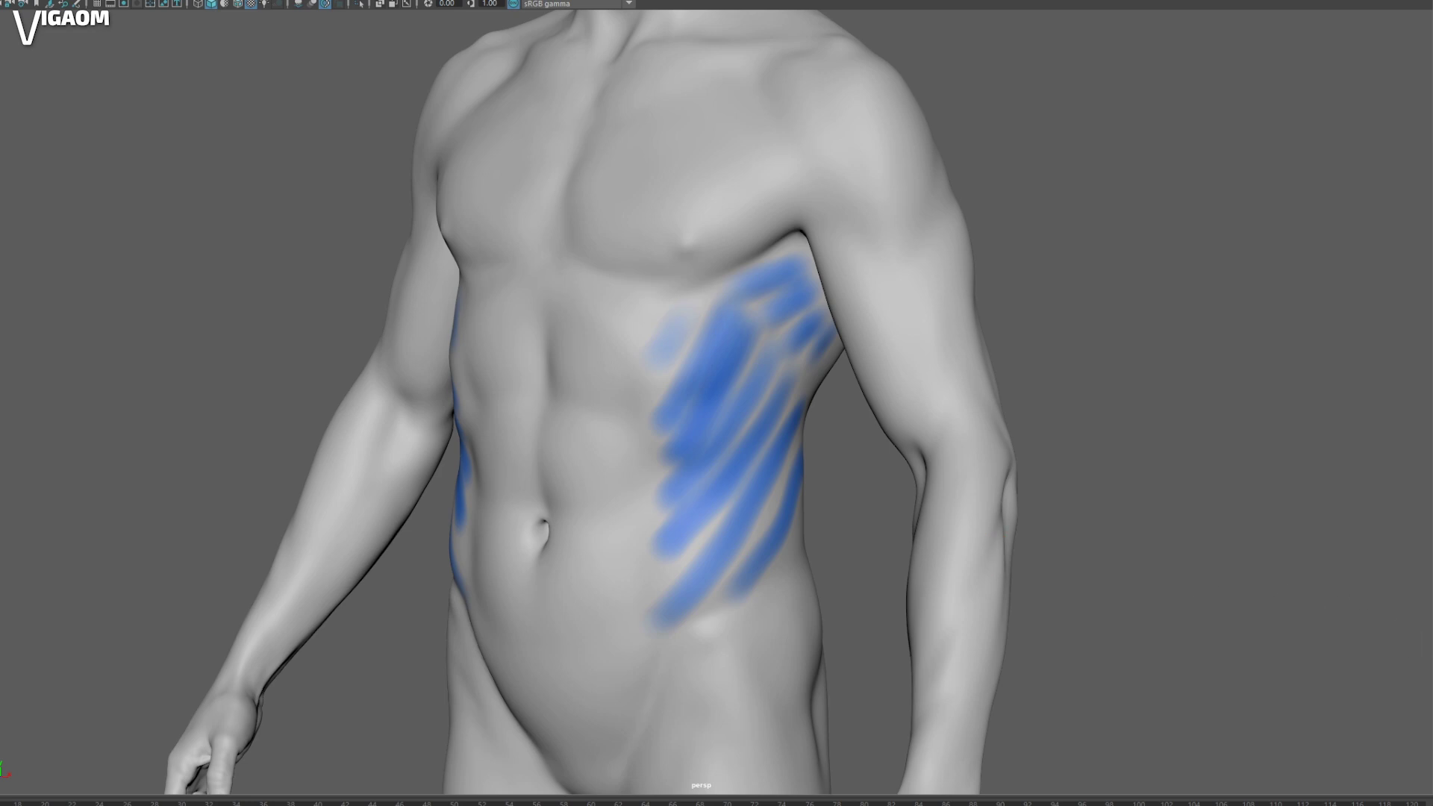
key("ctrl+z")
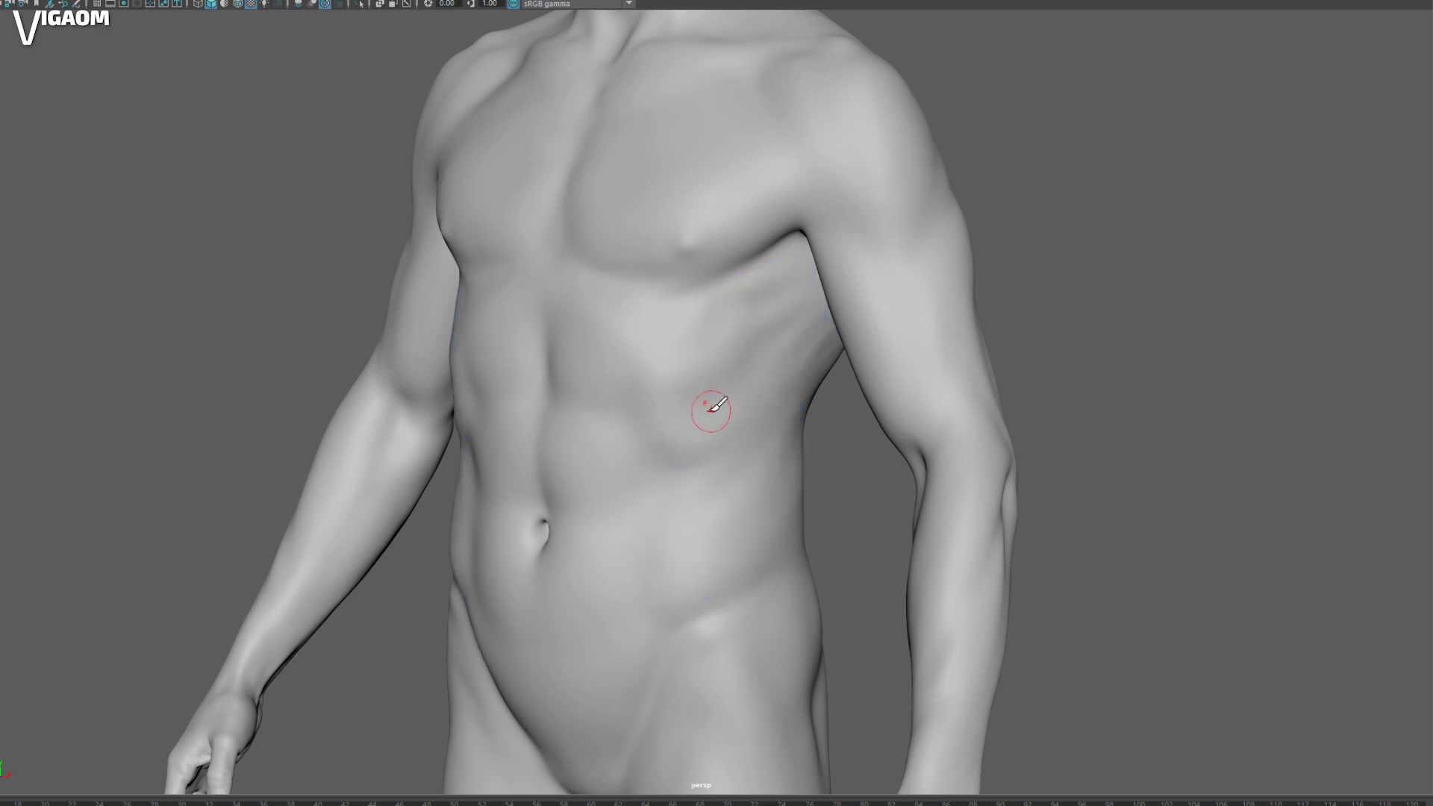
Step: Examine how the unpainted abdomen and flank follow the rib cage, comparing the body with the skeleton
mouse_move(710, 407)
left_mouse_down("alt")
mouse_move(732, 368)
mouse_move(694, 387)
mouse_move(720, 378)
mouse_move(692, 368)
mouse_move(735, 373)
left_mouse_up("alt")
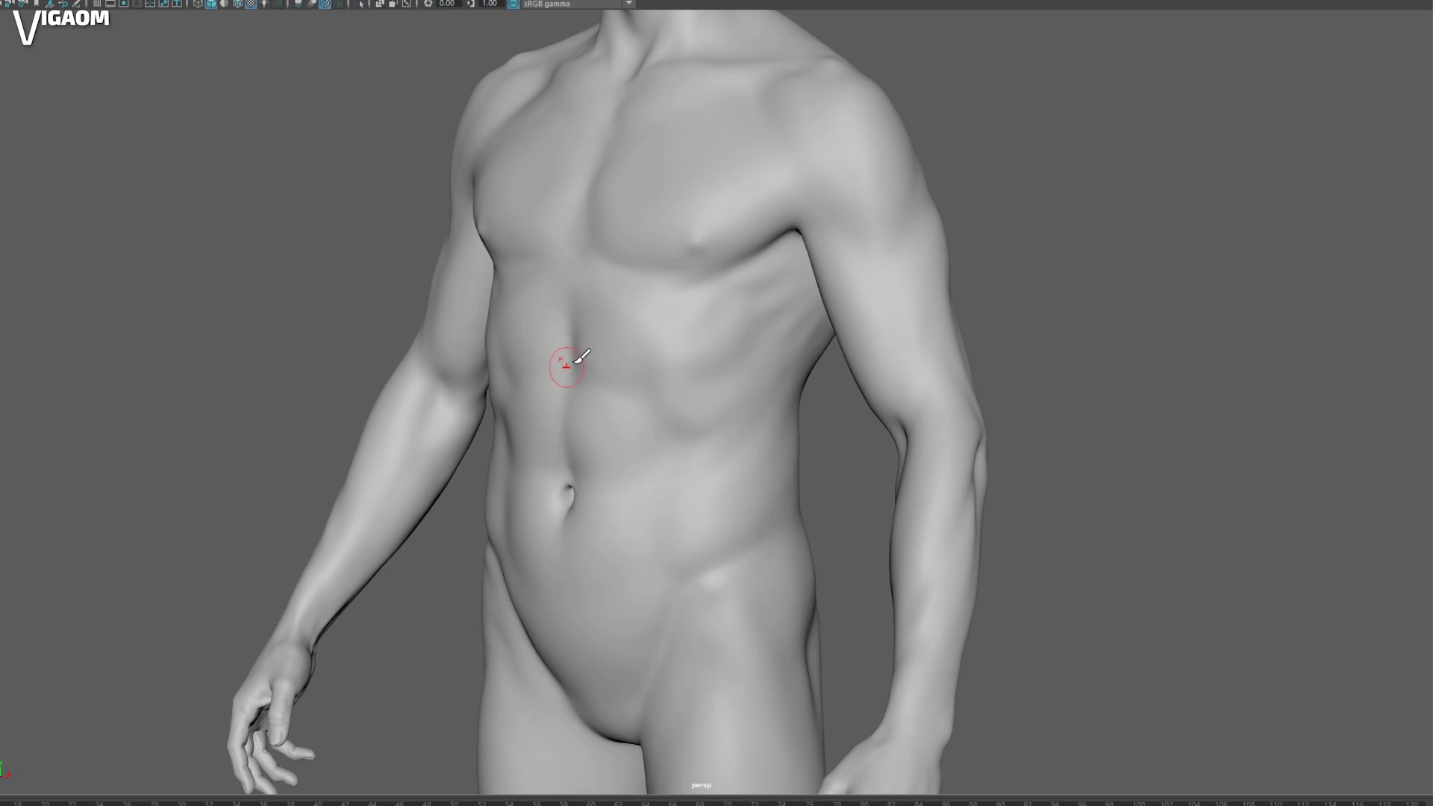
left_click_drag(608, 419, 633, 412)
mouse_move(698, 358)
left_mouse_down("alt")
mouse_move(757, 329)
mouse_move(730, 367)
left_mouse_up("alt")
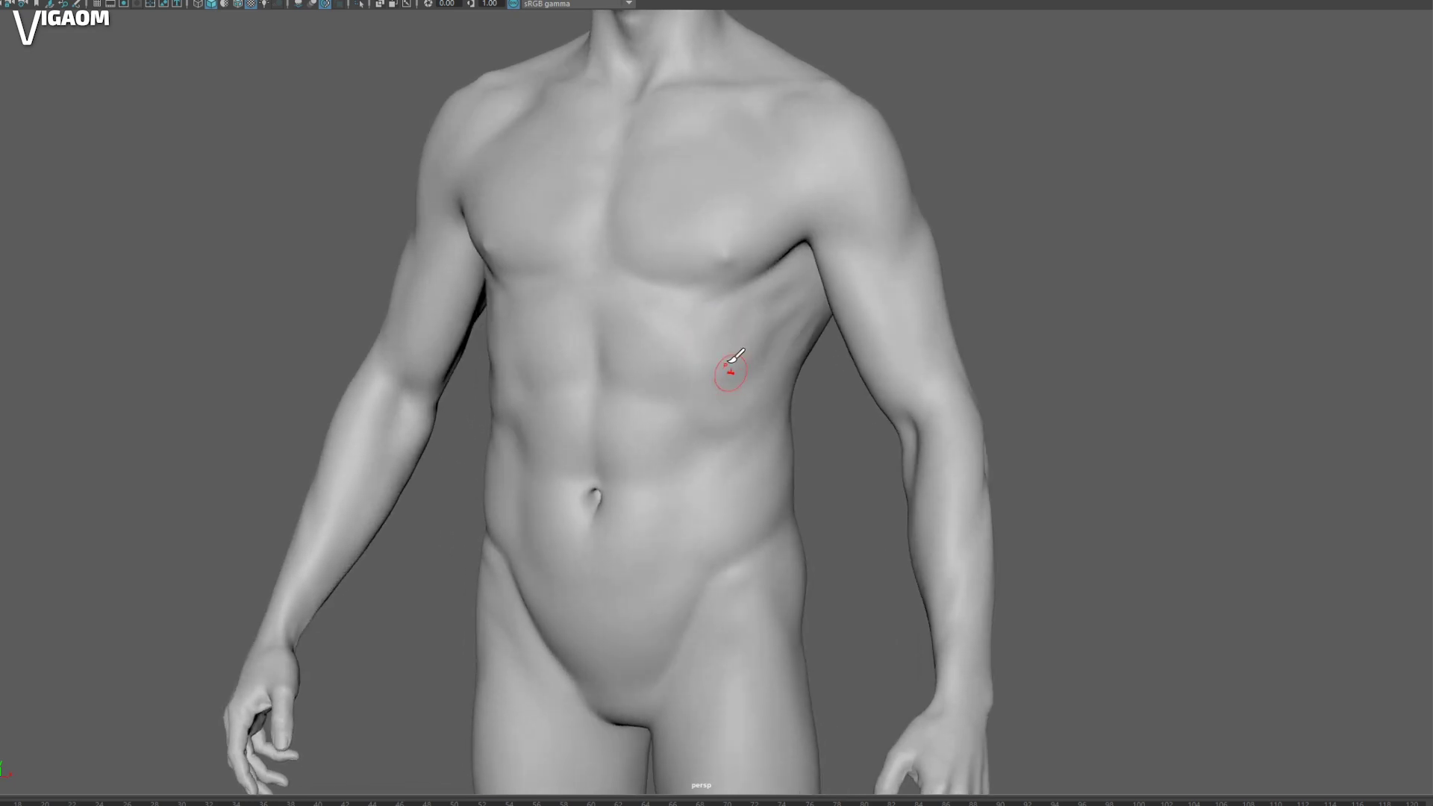
left_click_drag(726, 451, 738, 362, "alt")
mouse_move(942, 549)
left_mouse_down("alt")
mouse_move(947, 579)
mouse_move(953, 562)
left_mouse_up("alt")
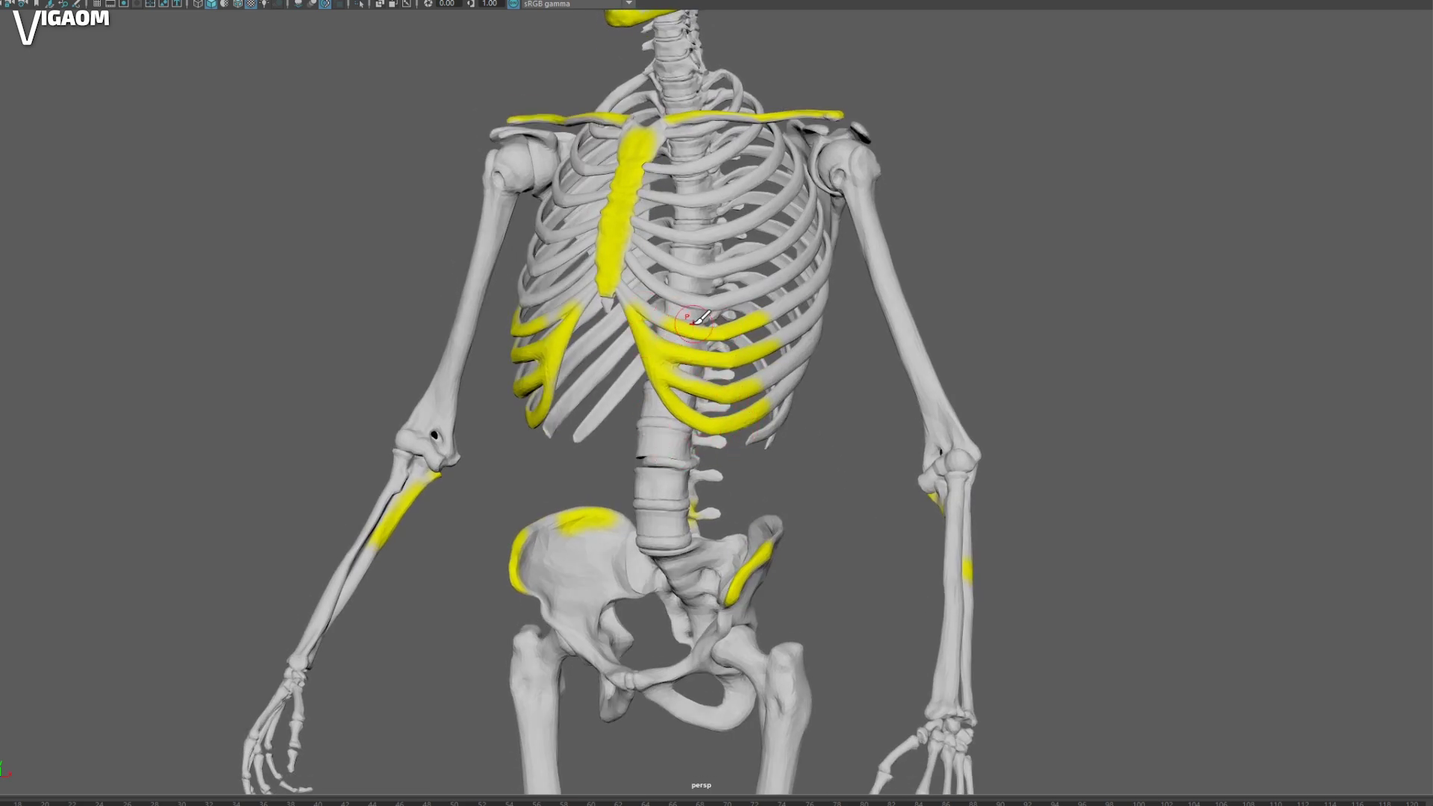
left_click_drag(696, 321, 657, 321, "alt")
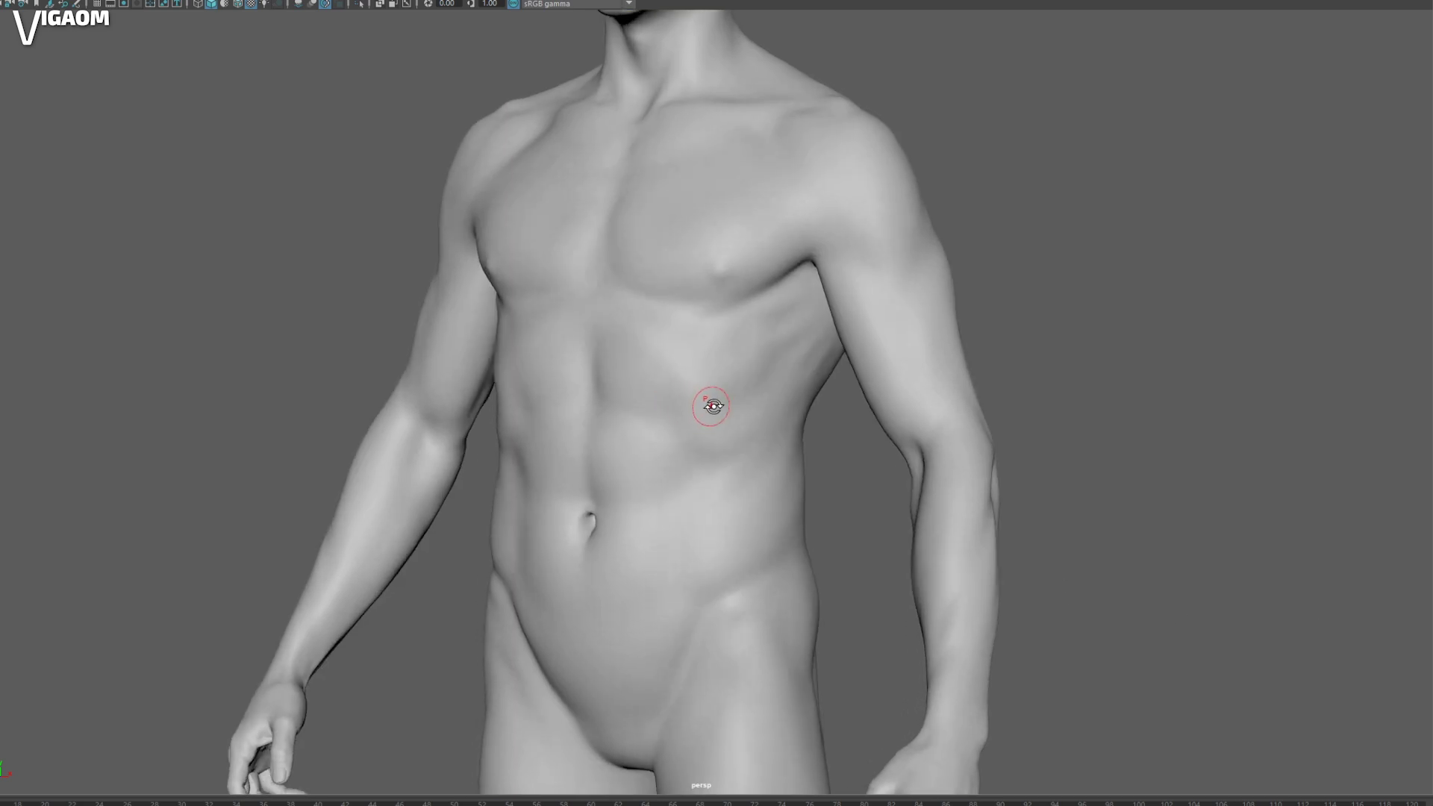
mouse_move(710, 403)
left_mouse_down("alt")
mouse_move(682, 394)
mouse_move(737, 348)
mouse_move(750, 315)
left_mouse_up("alt")
scroll(702, 389, "up", 3)
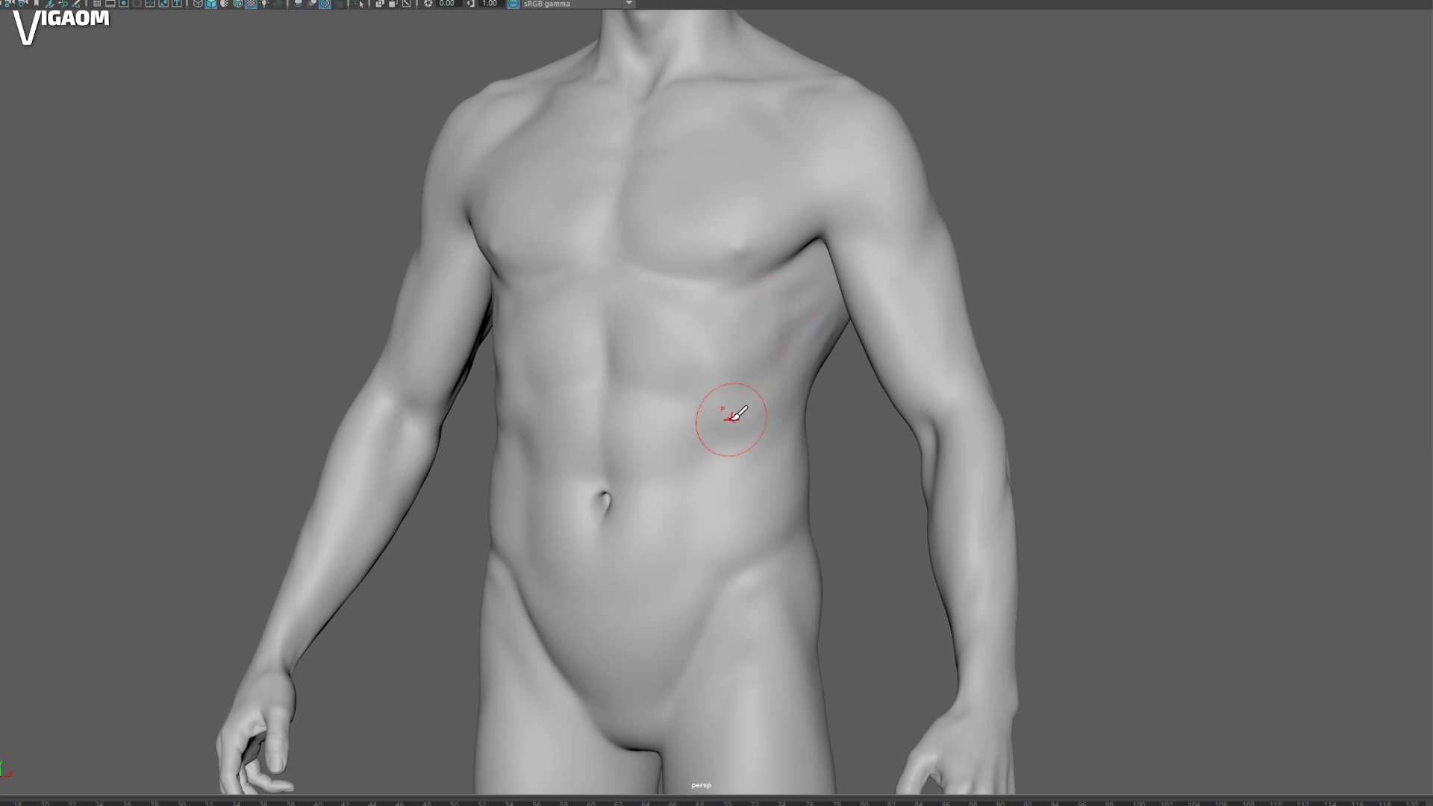
left_click_drag(734, 418, 768, 361, "alt")
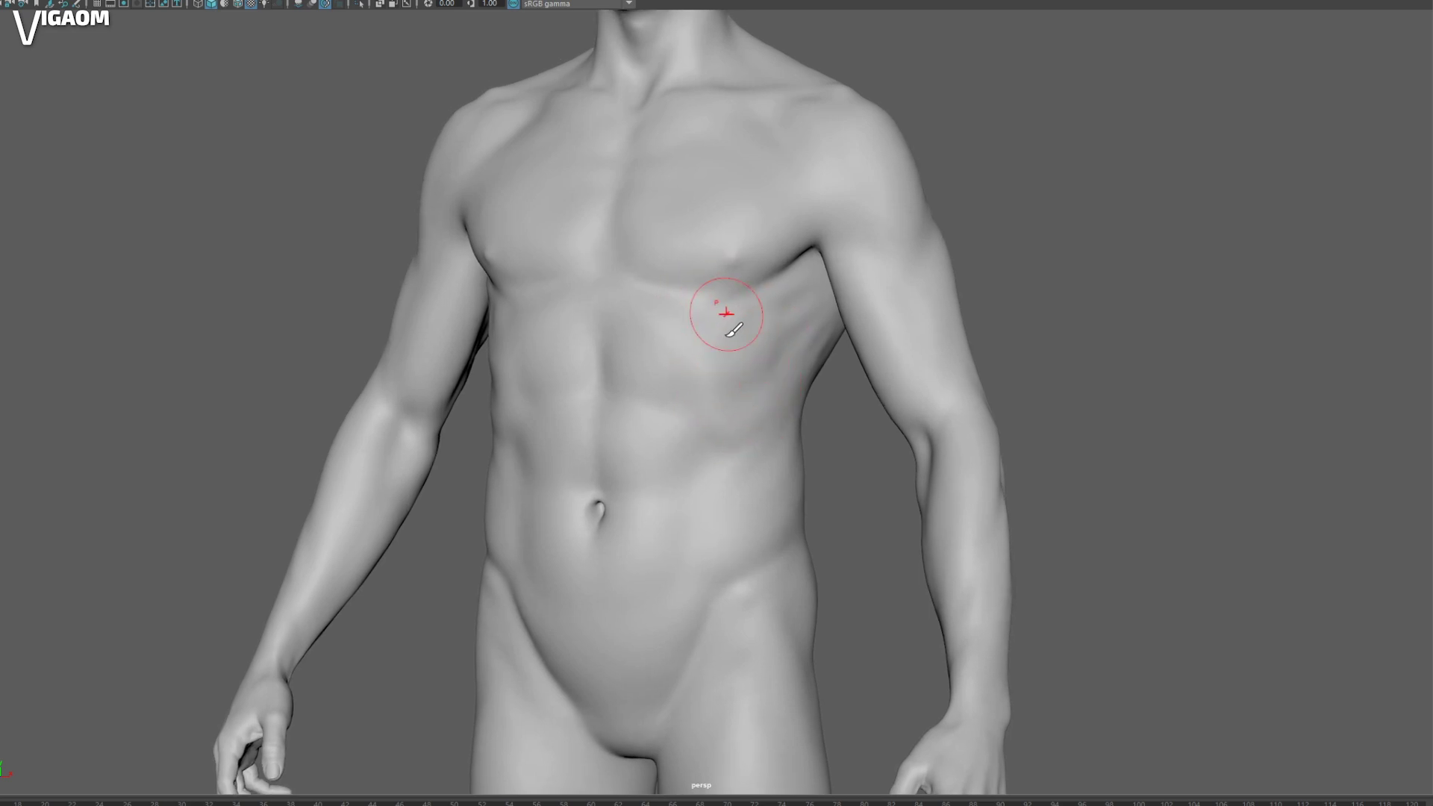
mouse_move(756, 366)
left_mouse_down("alt")
mouse_move(742, 324)
mouse_move(659, 314)
mouse_move(754, 327)
mouse_move(761, 385)
left_mouse_up("alt")
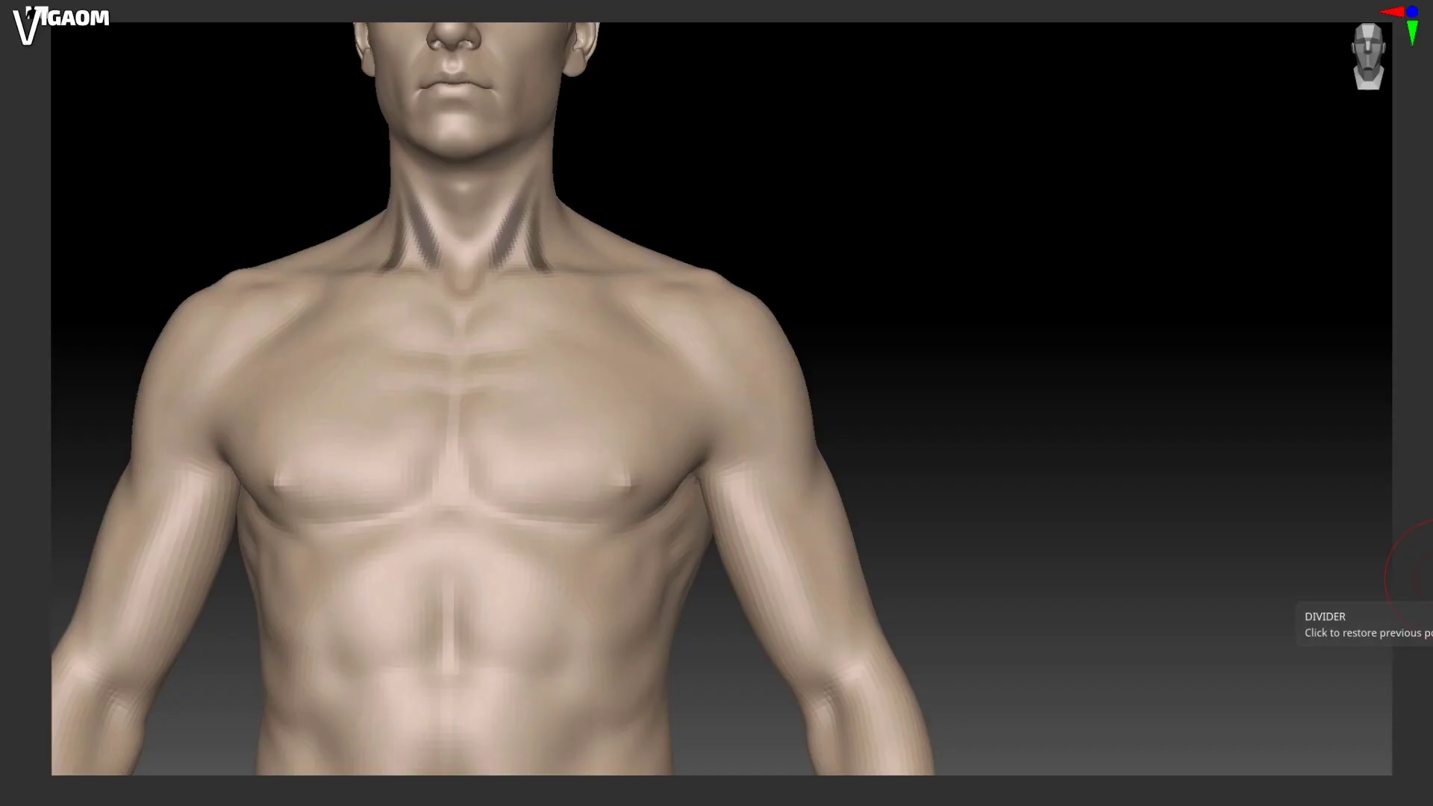
Step: Switch to ZBrush and sculpt the rib forms on the side of the torso below the chest
mouse_move(890, 561)
left_mouse_down()
mouse_move(976, 326)
mouse_move(849, 414)
mouse_move(692, 447)
left_mouse_up()
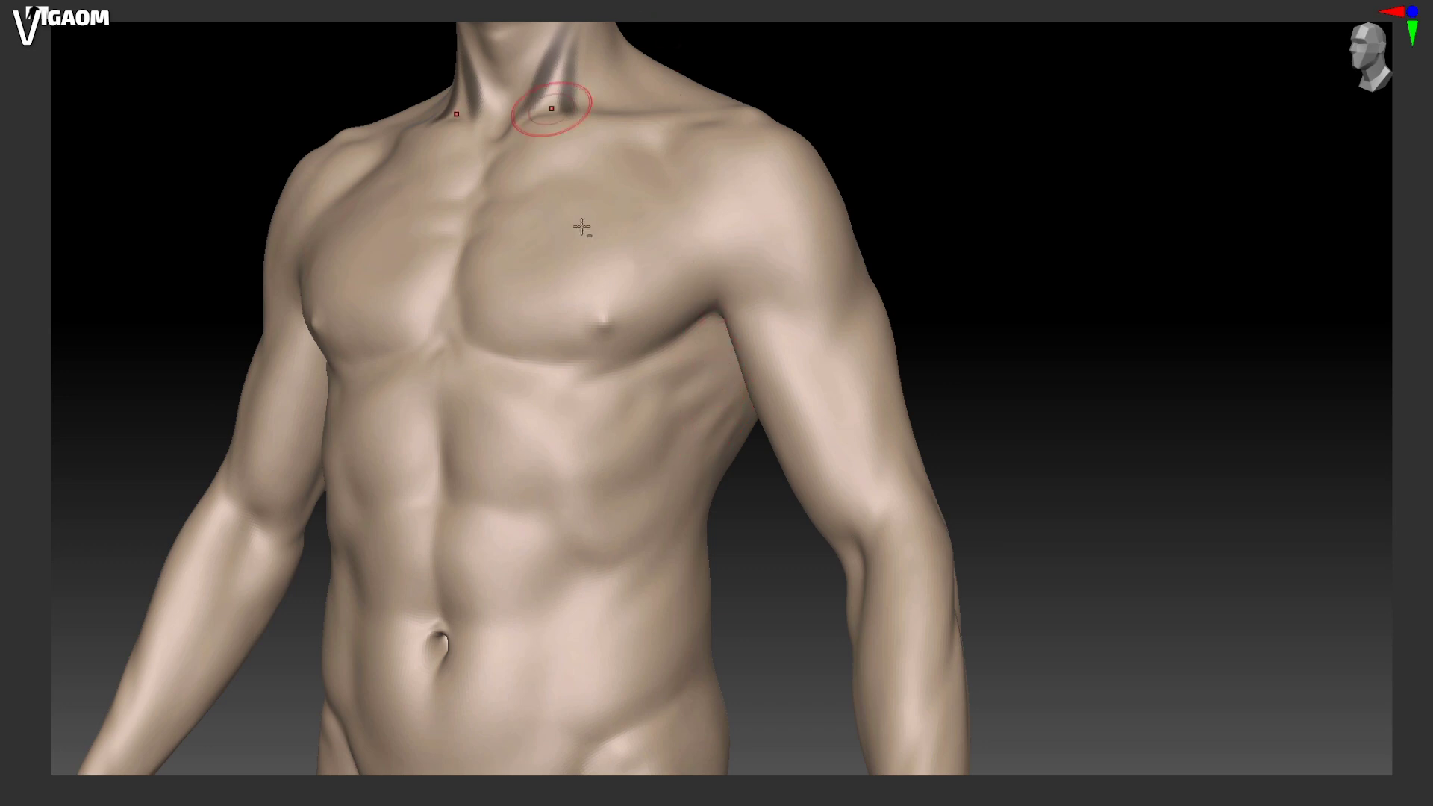
mouse_move(655, 554)
right_mouse_down("alt")
mouse_move(729, 336)
mouse_move(710, 458)
mouse_move(631, 479)
right_mouse_up("alt")
left_click_drag(603, 514, 671, 472)
right_click_drag(651, 472, 674, 471)
key("s")
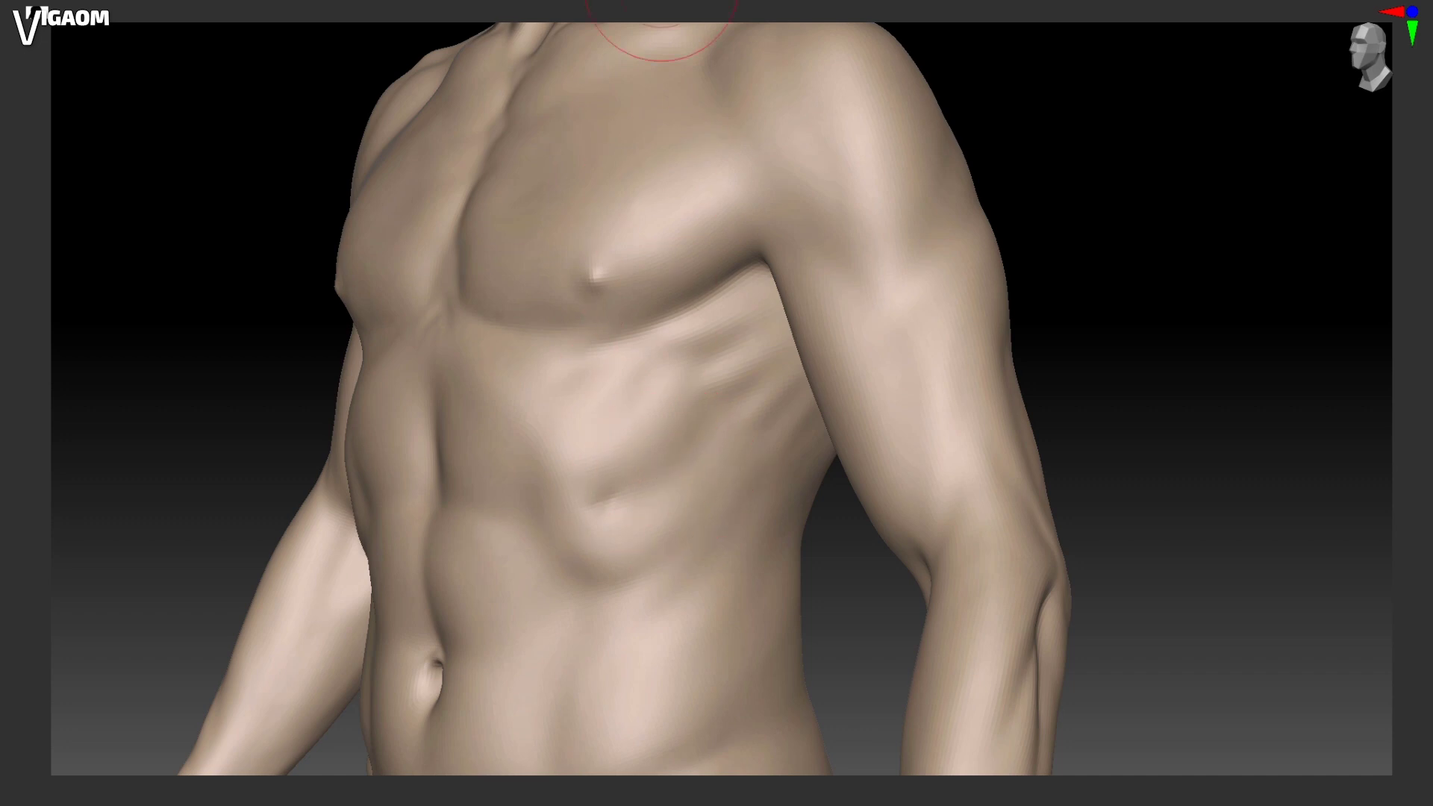
mouse_move(654, 521)
right_mouse_down("alt")
mouse_move(662, 468)
mouse_move(687, 469)
mouse_move(647, 440)
right_mouse_up("alt")
key("s")
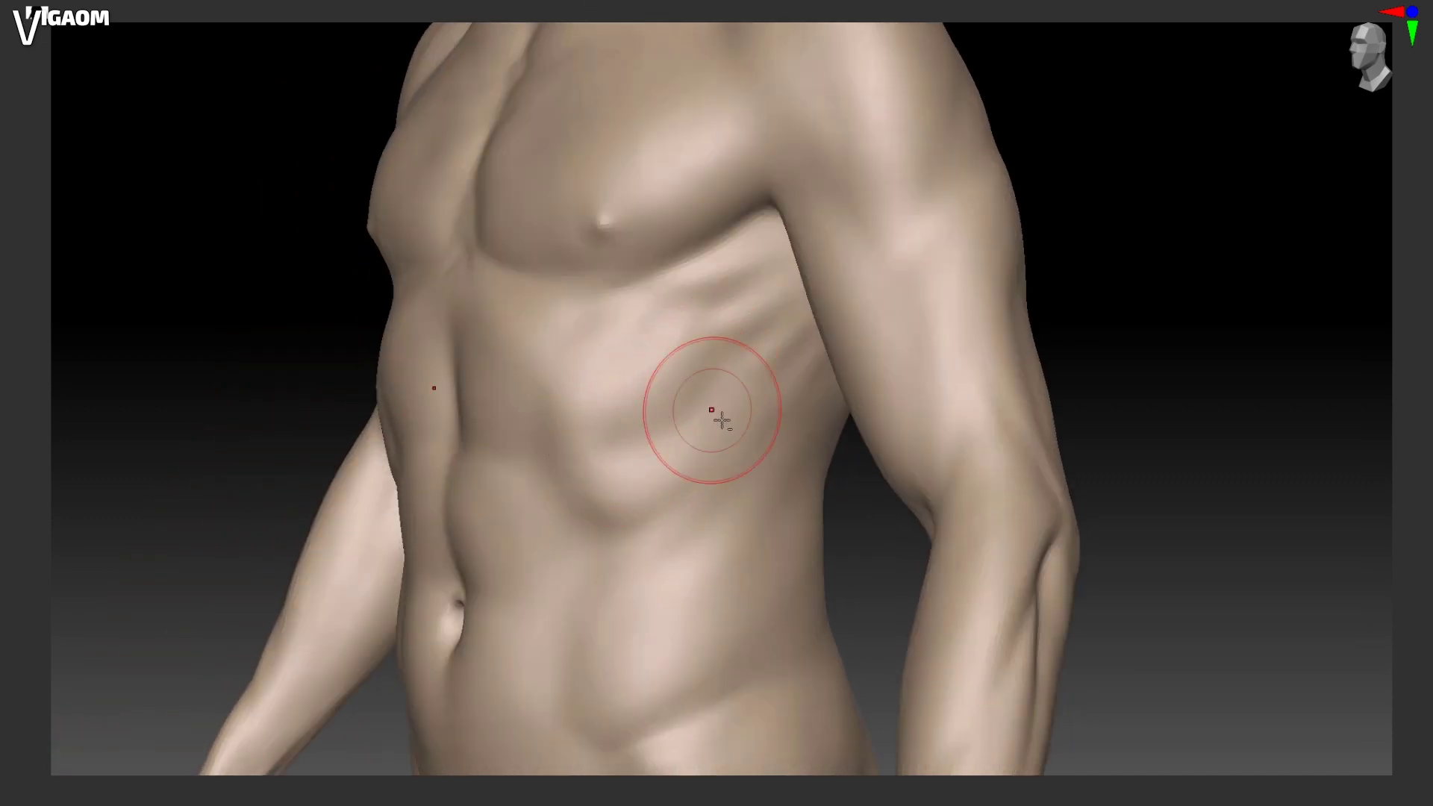
mouse_move(722, 420)
left_mouse_down()
mouse_move(681, 448)
mouse_move(682, 415)
mouse_move(710, 426)
mouse_move(707, 414)
mouse_move(690, 429)
left_mouse_up()
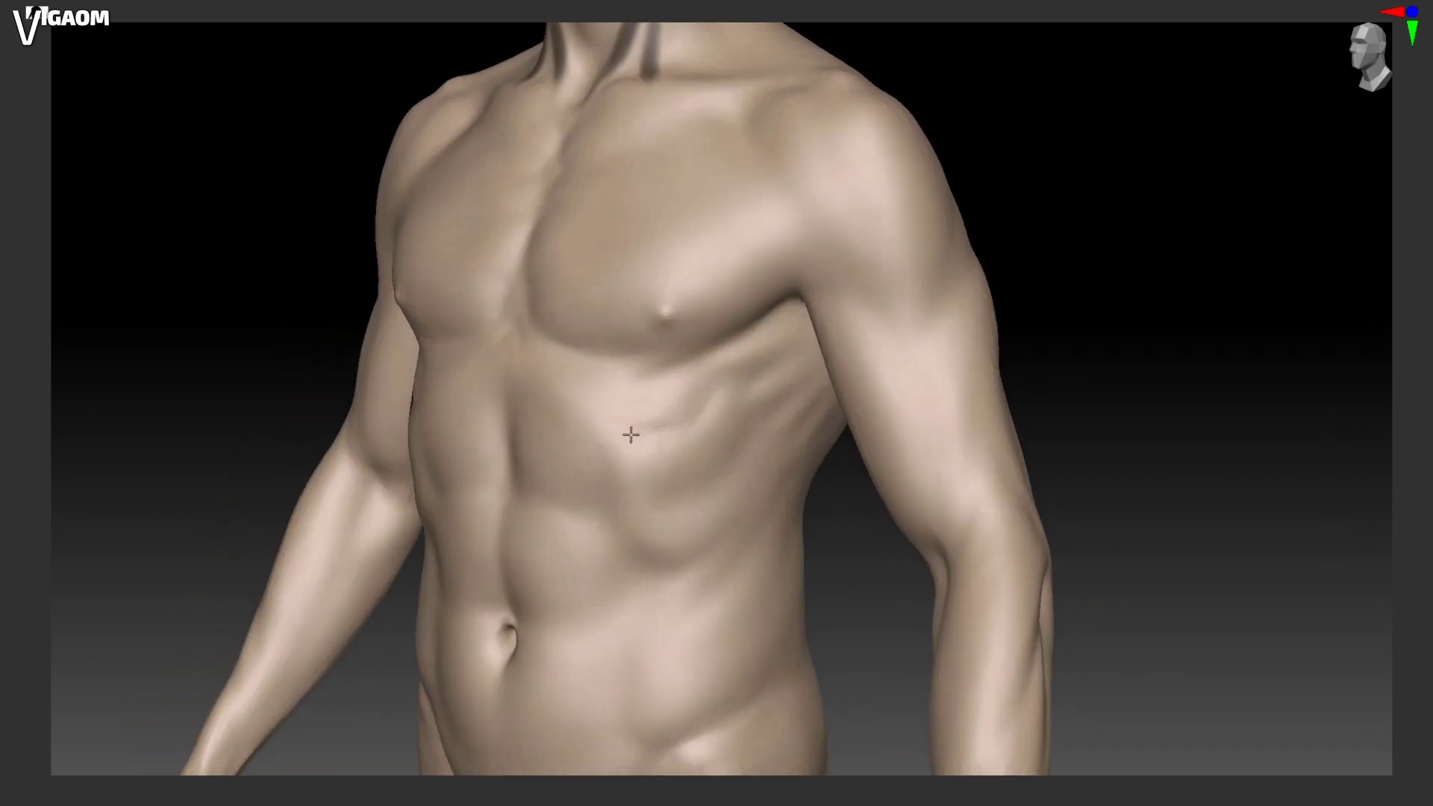
Step: Smooth and refine the transition between the lower rib cage, the flank and the outer edge of the abdomen
right_click_drag(704, 380, 749, 397)
mouse_move(675, 489)
left_mouse_down("shift")
mouse_move(645, 470)
mouse_move(657, 478)
left_mouse_up("shift")
mouse_move(668, 441)
right_mouse_down()
mouse_move(690, 458)
mouse_move(683, 441)
mouse_move(730, 357)
right_mouse_up()
left_click_drag(730, 357, 702, 367)
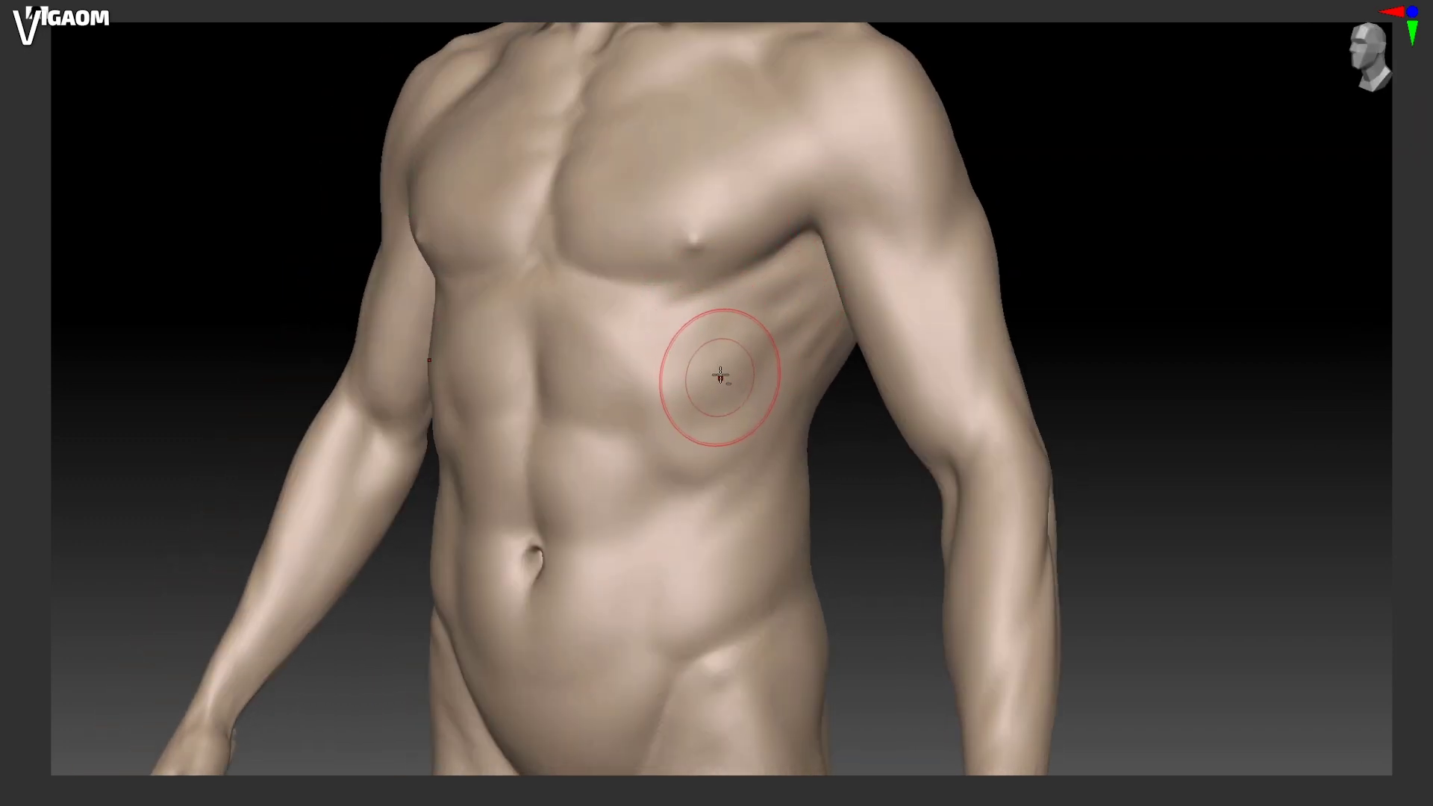
right_click_drag(721, 375, 700, 367, "alt")
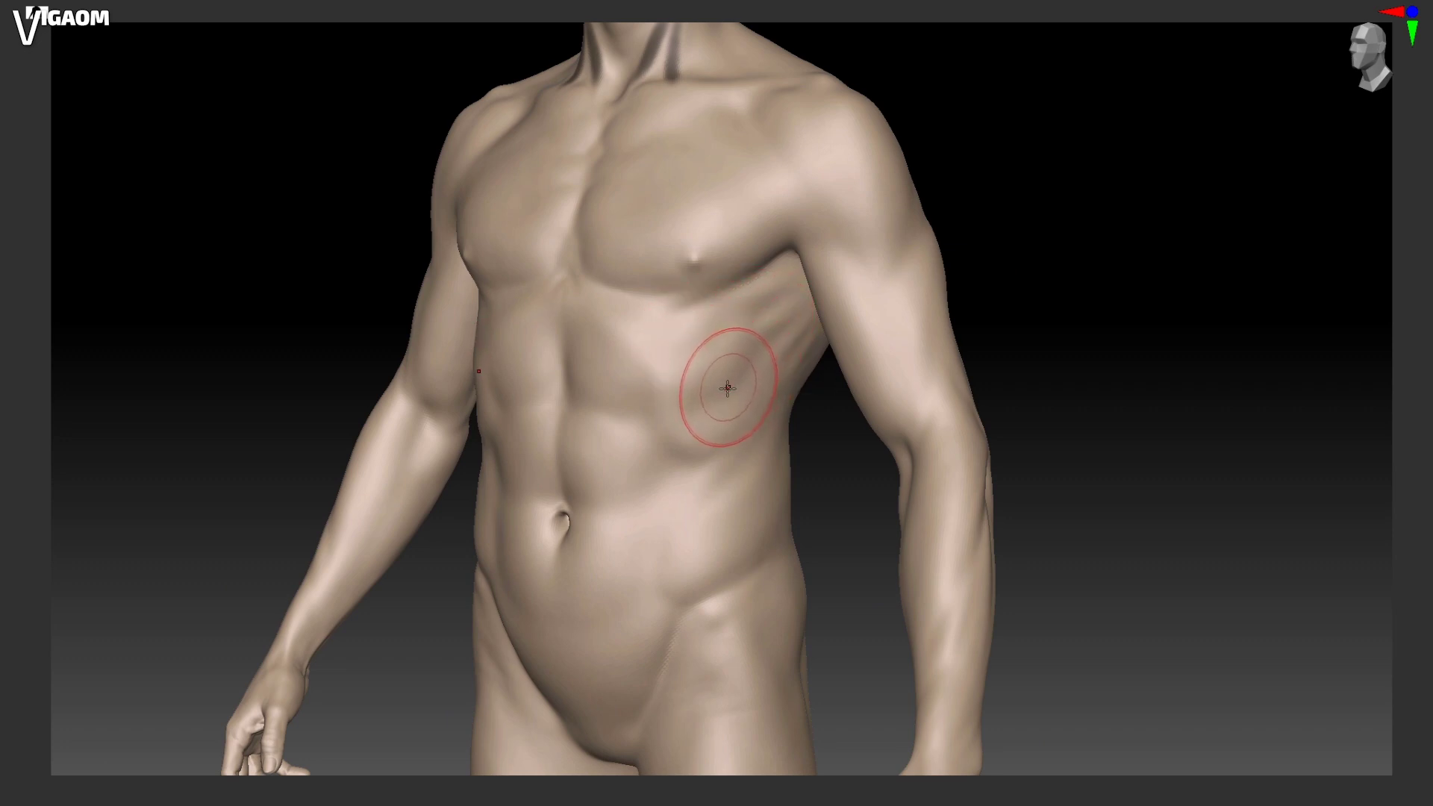
mouse_move(718, 372)
right_mouse_down("alt")
mouse_move(712, 386)
mouse_move(736, 366)
right_mouse_up("alt")
left_click_drag(735, 366, 719, 380)
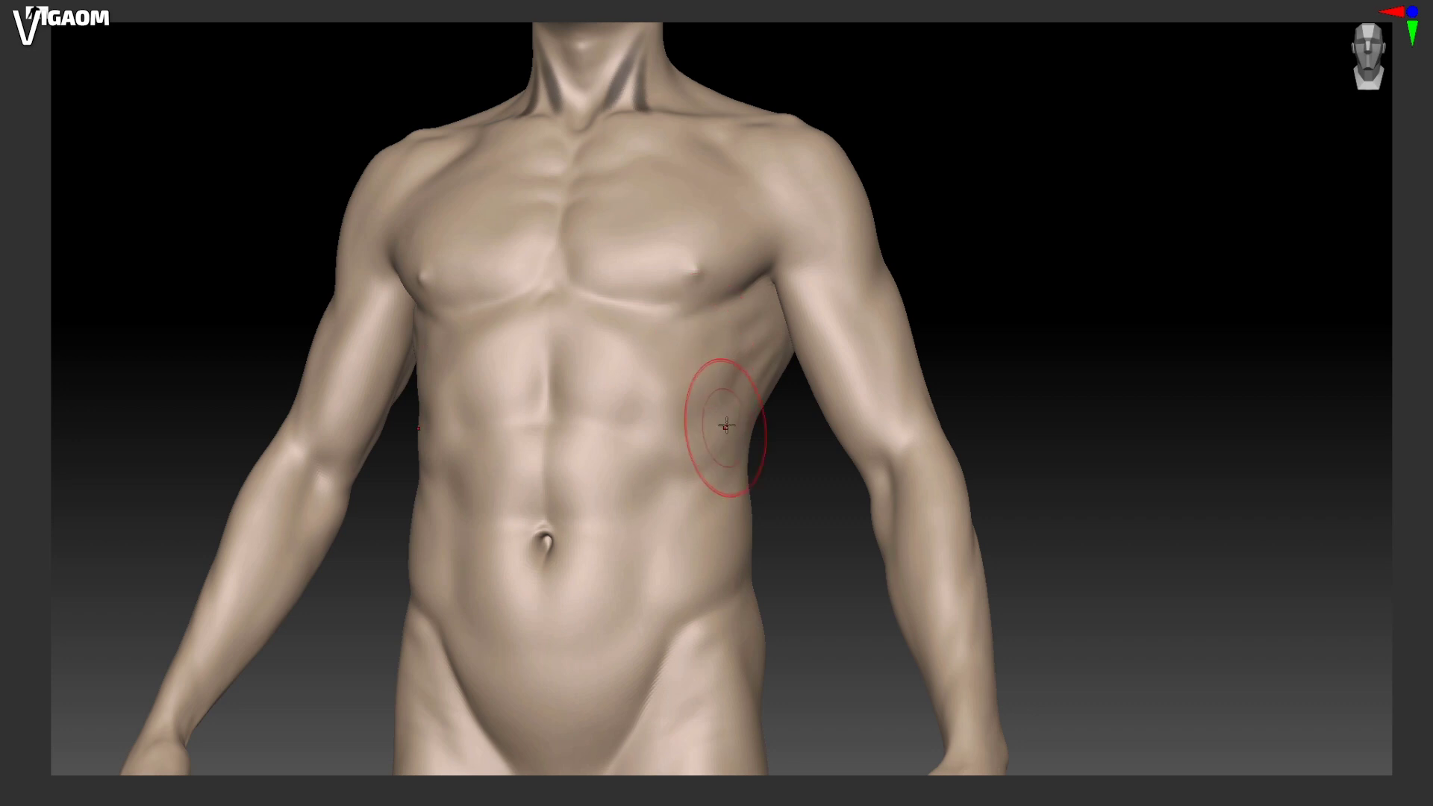
Step: Refine the rib cage edge beside the upper abdomen, checking the form from the side and from below
key("s")
mouse_move(727, 400)
right_mouse_down("alt")
mouse_move(714, 329)
mouse_move(714, 390)
mouse_move(710, 356)
mouse_move(688, 340)
mouse_move(672, 397)
mouse_move(634, 421)
mouse_move(658, 400)
right_mouse_up("alt")
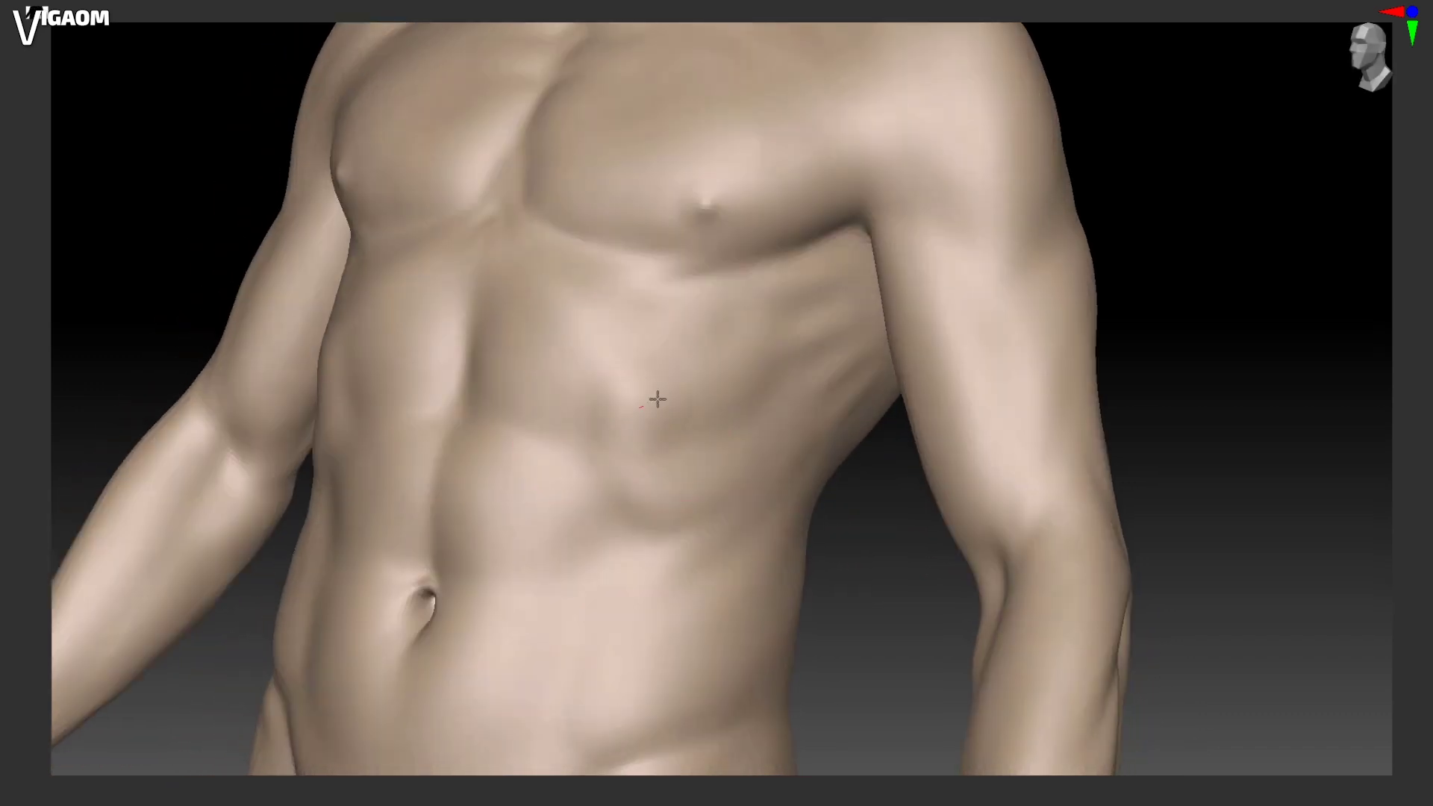
left_click_drag(664, 394, 736, 320)
mouse_move(736, 320)
right_mouse_down()
mouse_move(787, 269)
mouse_move(720, 303)
mouse_move(661, 281)
right_mouse_up()
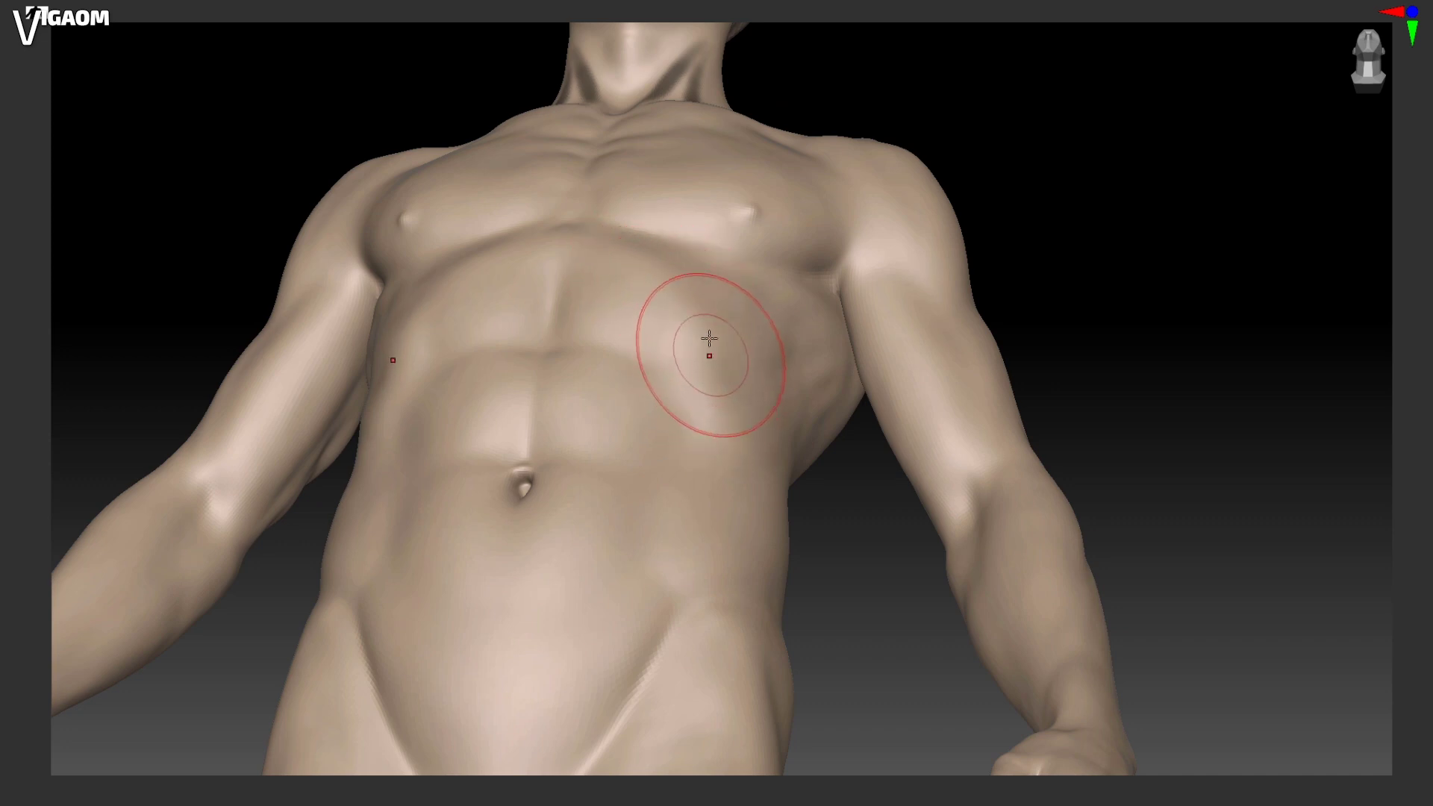
right_click_drag(724, 362, 709, 332)
left_click_drag(709, 331, 601, 509)
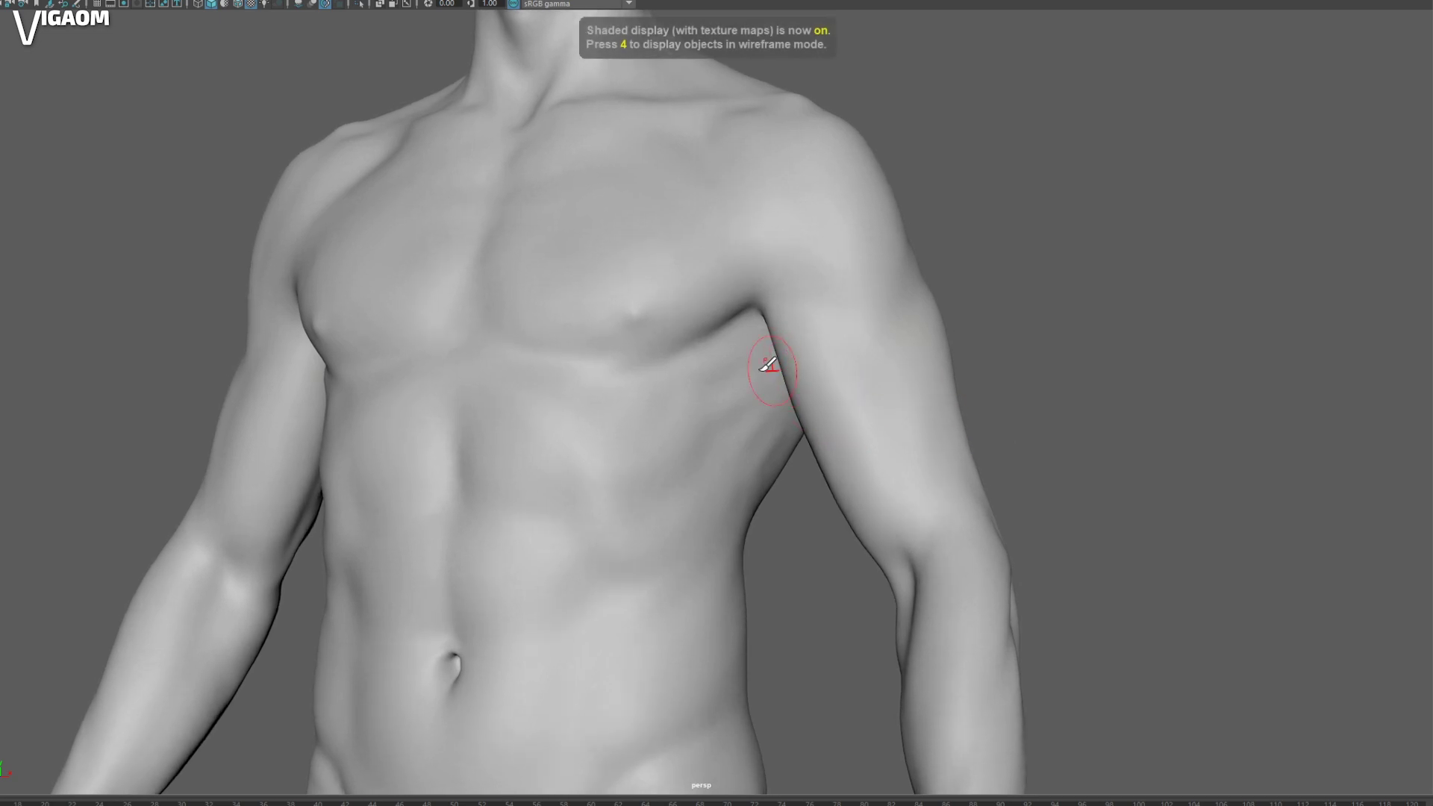
Step: Switch back to Maya and paint three slanting orange patches on the side ribs just below the armpit
mouse_move(760, 371)
middle_mouse_down("alt")
mouse_move(741, 410)
mouse_move(704, 359)
middle_mouse_up("alt")
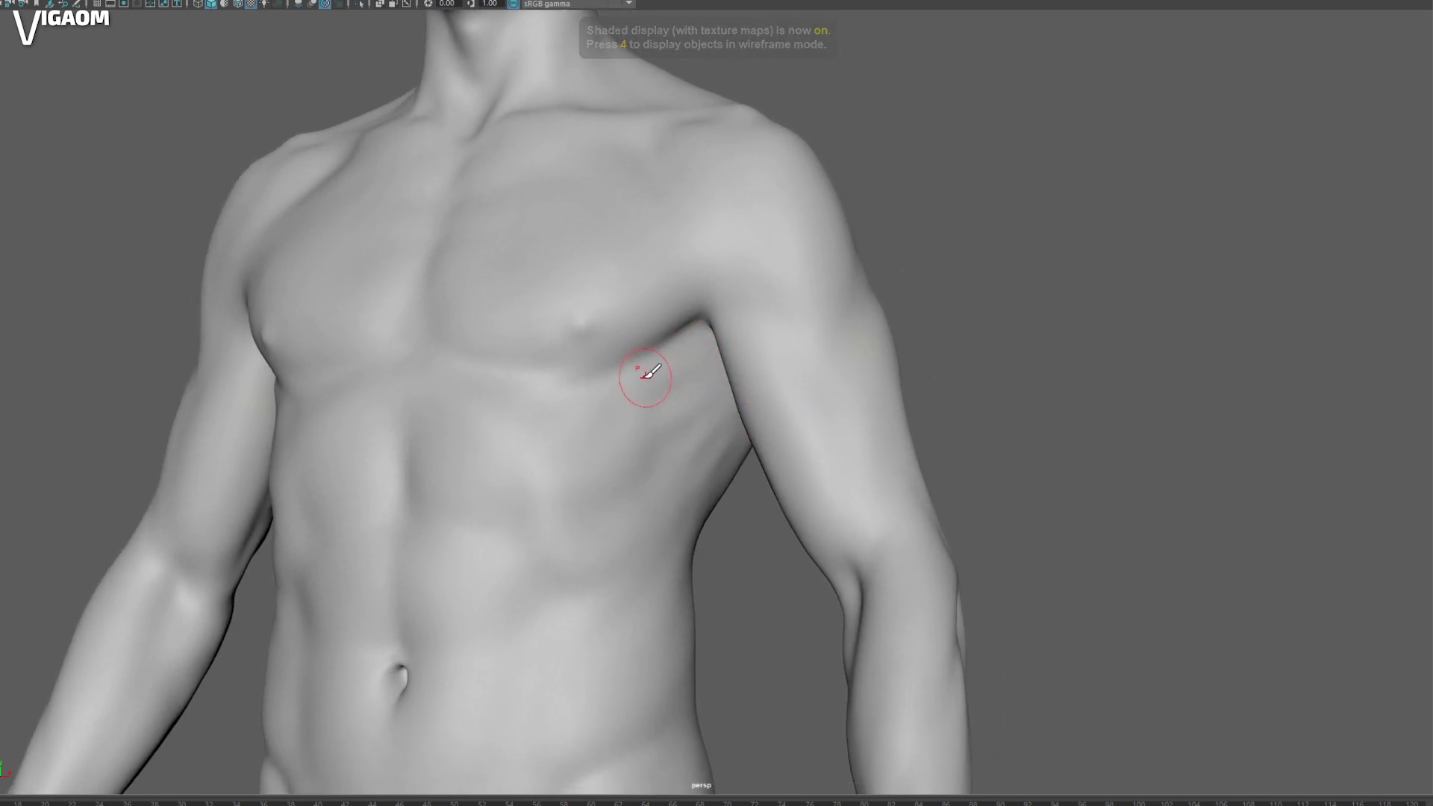
left_click_drag(650, 371, 683, 367)
middle_click_drag(661, 425, 652, 409, "alt")
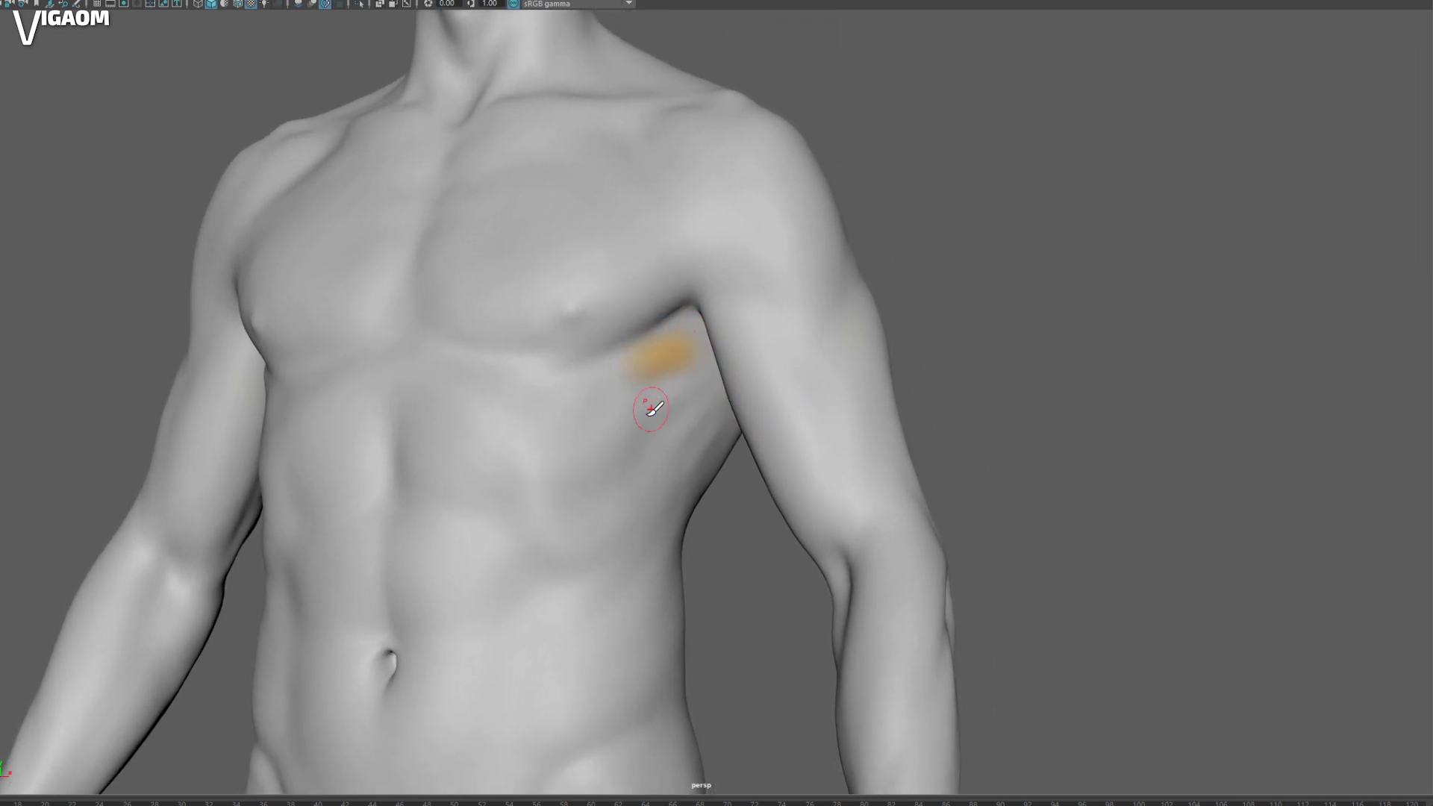
mouse_move(716, 370)
left_mouse_down("alt")
mouse_move(676, 404)
mouse_move(717, 390)
mouse_move(724, 351)
left_mouse_up("alt")
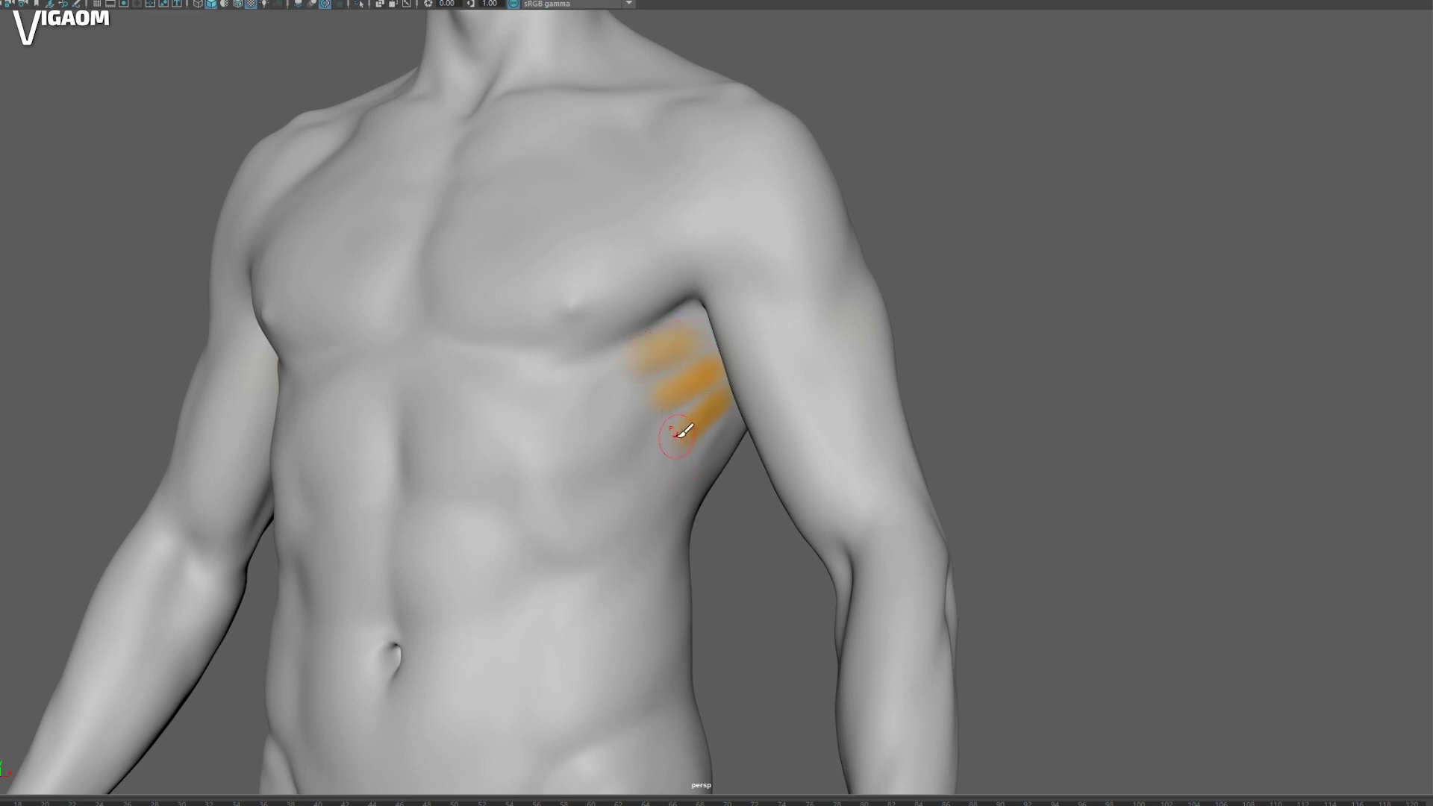
Step: Examine the ribs and shoulder blade on the skeleton from several sides and compare them with the orange patches on the body
mouse_move(681, 431)
left_mouse_down("alt")
mouse_move(707, 391)
mouse_move(701, 329)
mouse_move(629, 308)
left_mouse_up("alt")
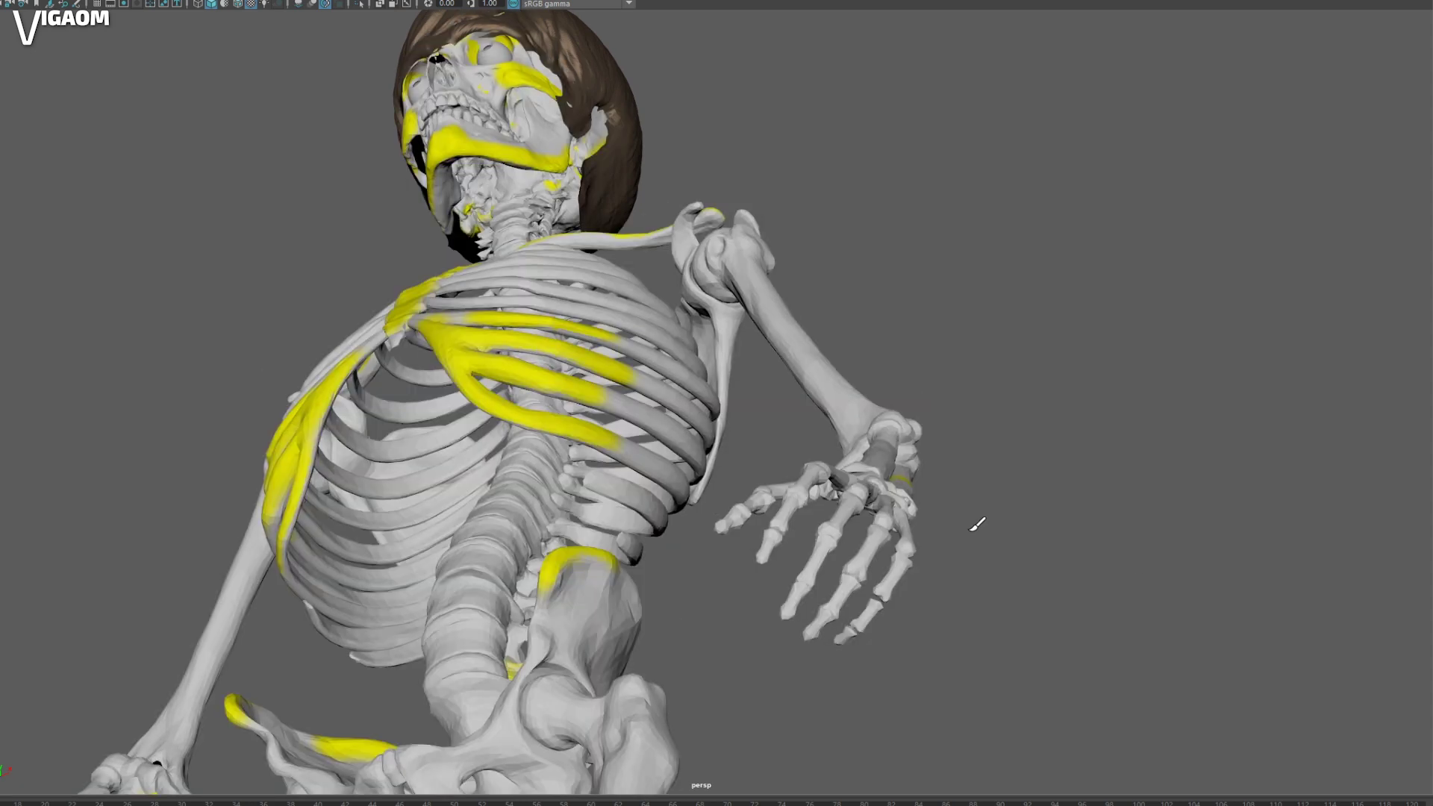
mouse_move(747, 254)
left_mouse_down("alt")
mouse_move(736, 345)
mouse_move(694, 384)
left_mouse_up("alt")
mouse_move(575, 299)
left_mouse_down("alt")
mouse_move(560, 292)
mouse_move(567, 275)
mouse_move(554, 291)
left_mouse_up("alt")
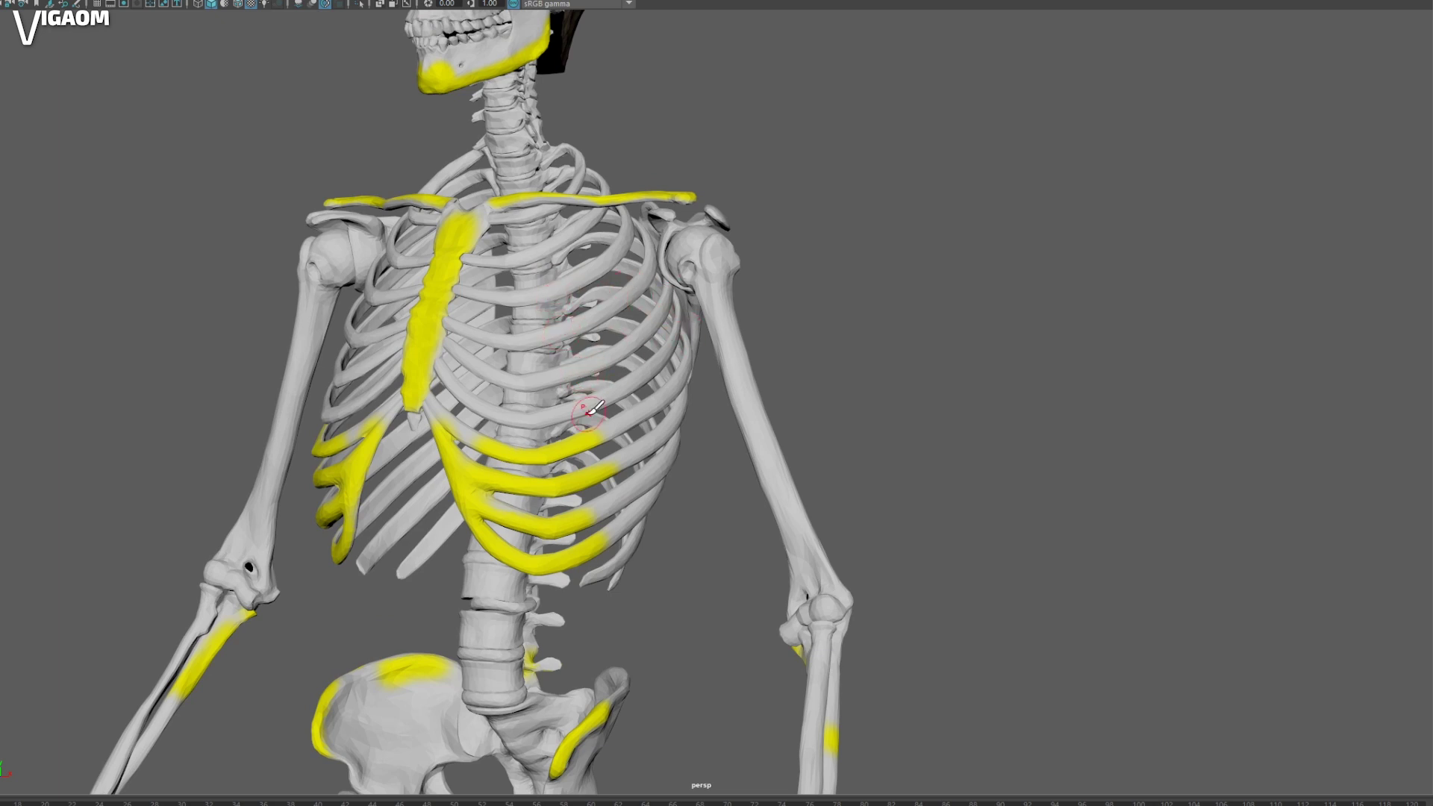
left_click_drag(688, 343, 699, 269, "alt")
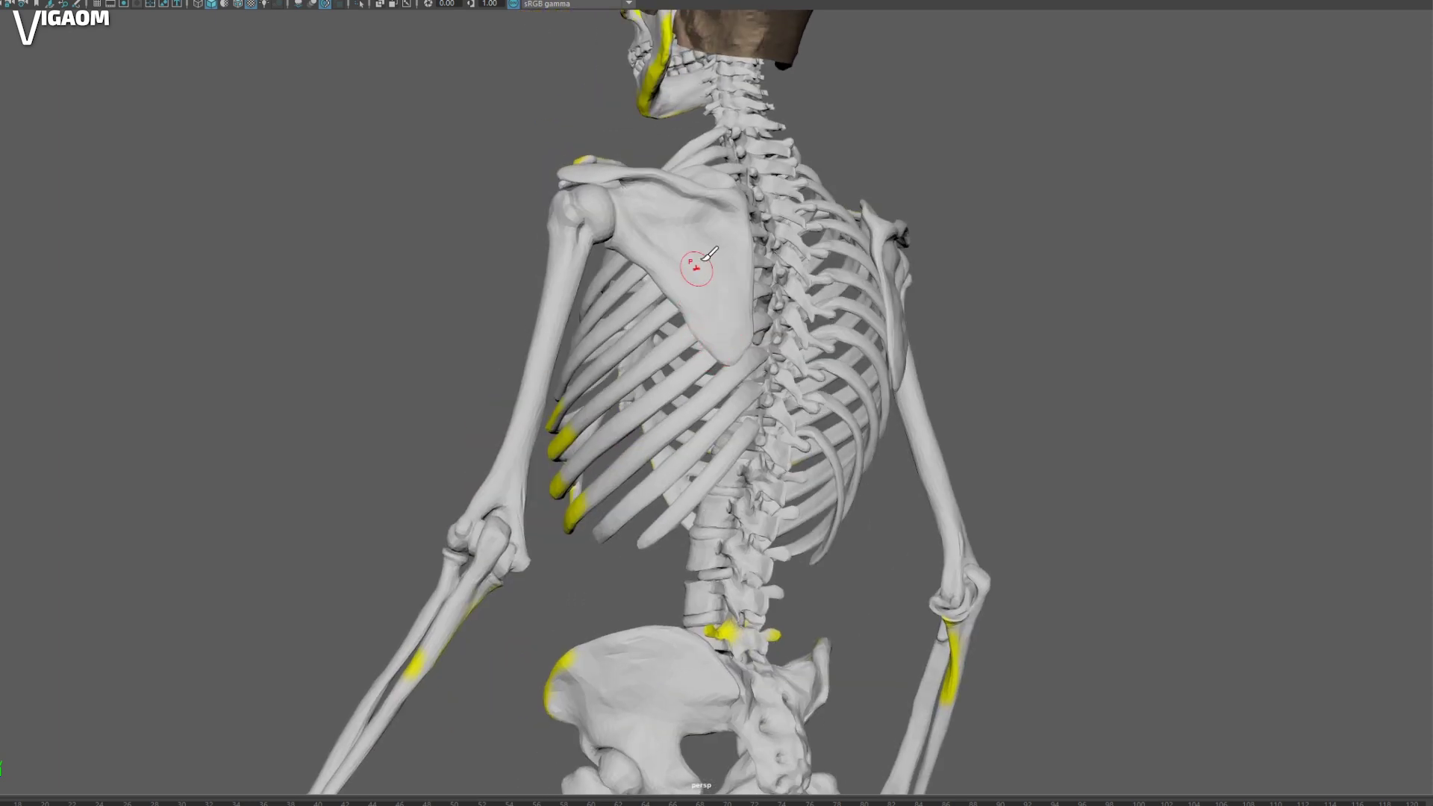
left_click_drag(707, 326, 512, 199, "alt")
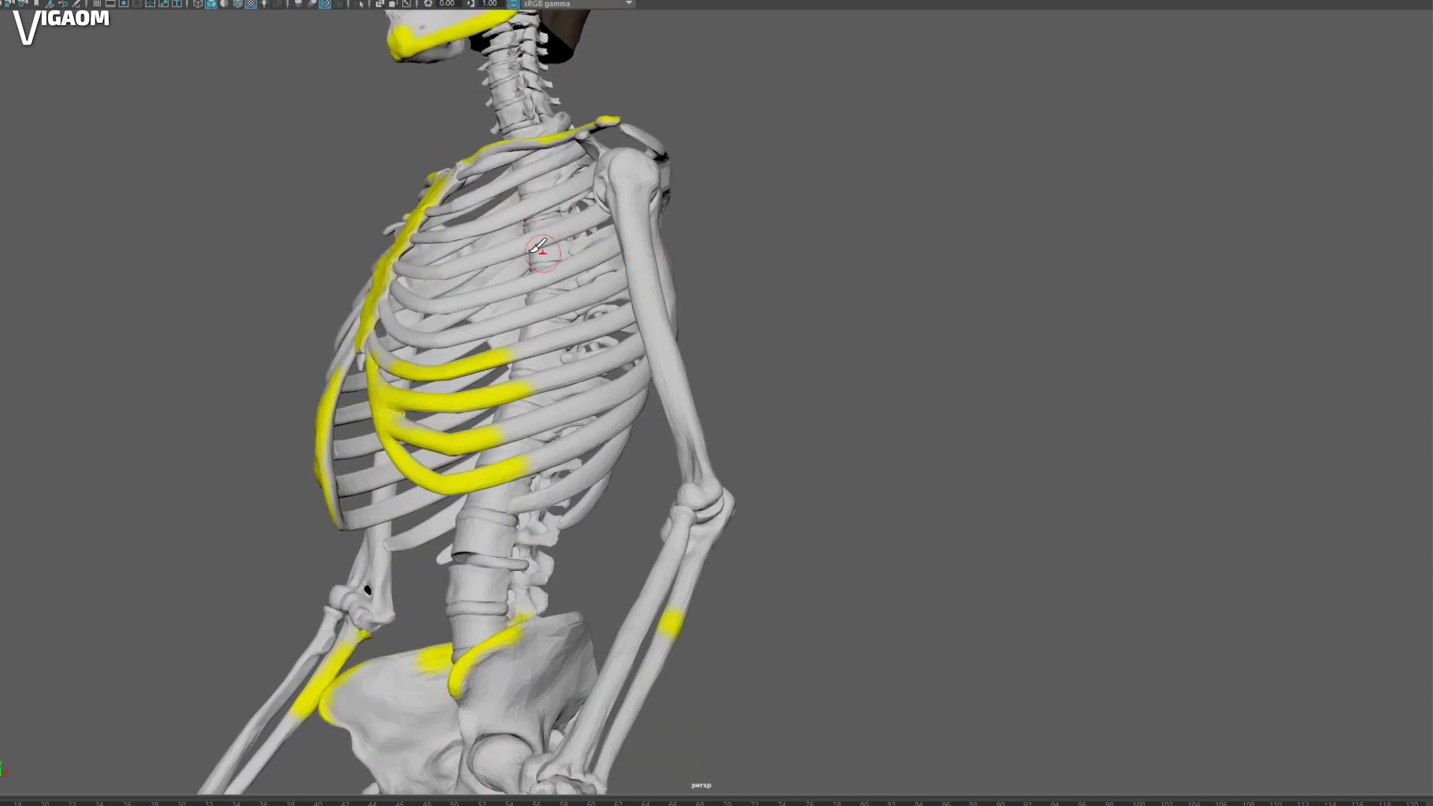
mouse_move(564, 407)
left_mouse_down("alt")
mouse_move(667, 341)
mouse_move(624, 390)
mouse_move(710, 371)
mouse_move(637, 388)
mouse_move(677, 309)
left_mouse_up("alt")
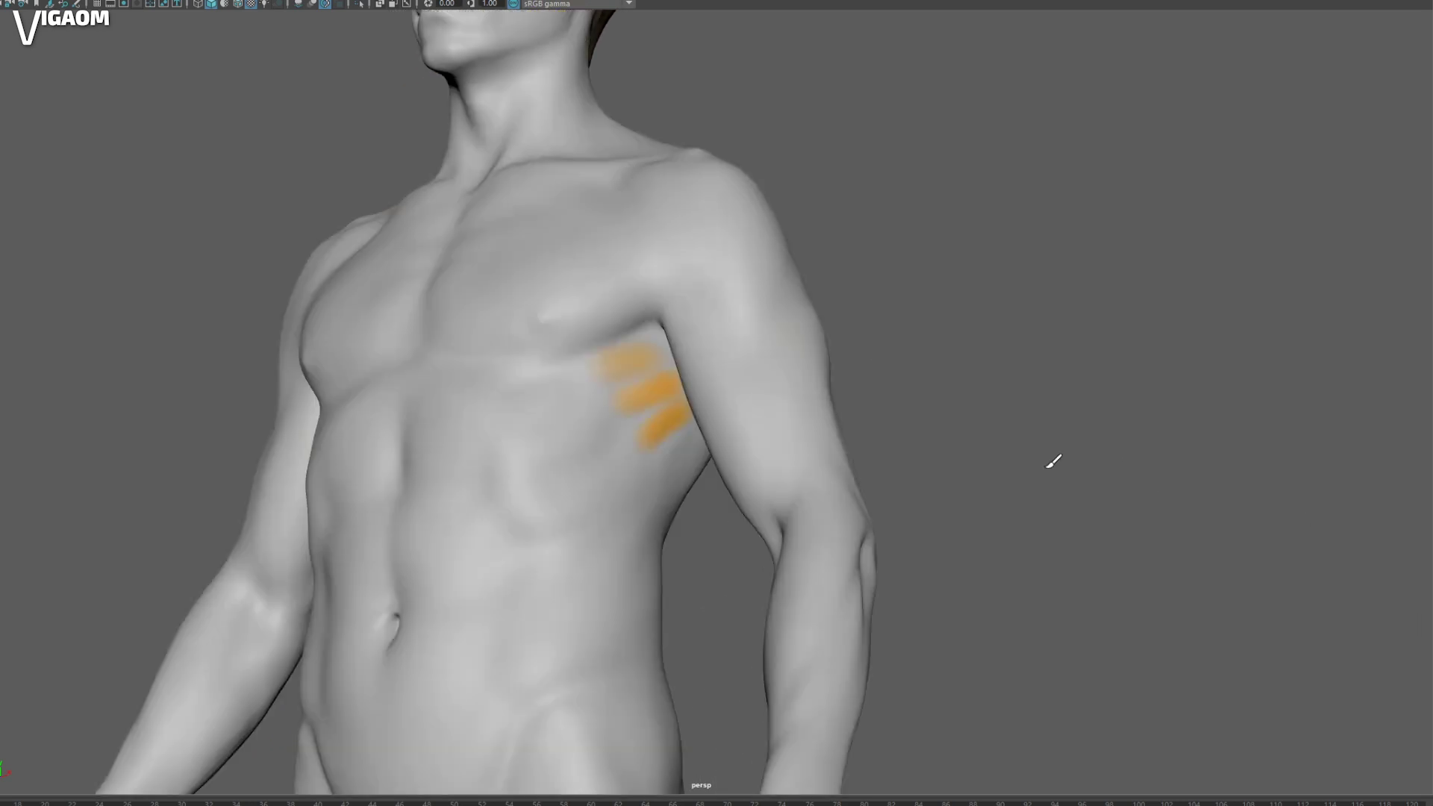
mouse_move(653, 399)
left_mouse_down("alt")
mouse_move(617, 464)
mouse_move(630, 314)
mouse_move(617, 276)
mouse_move(634, 264)
mouse_move(624, 302)
left_mouse_up("alt")
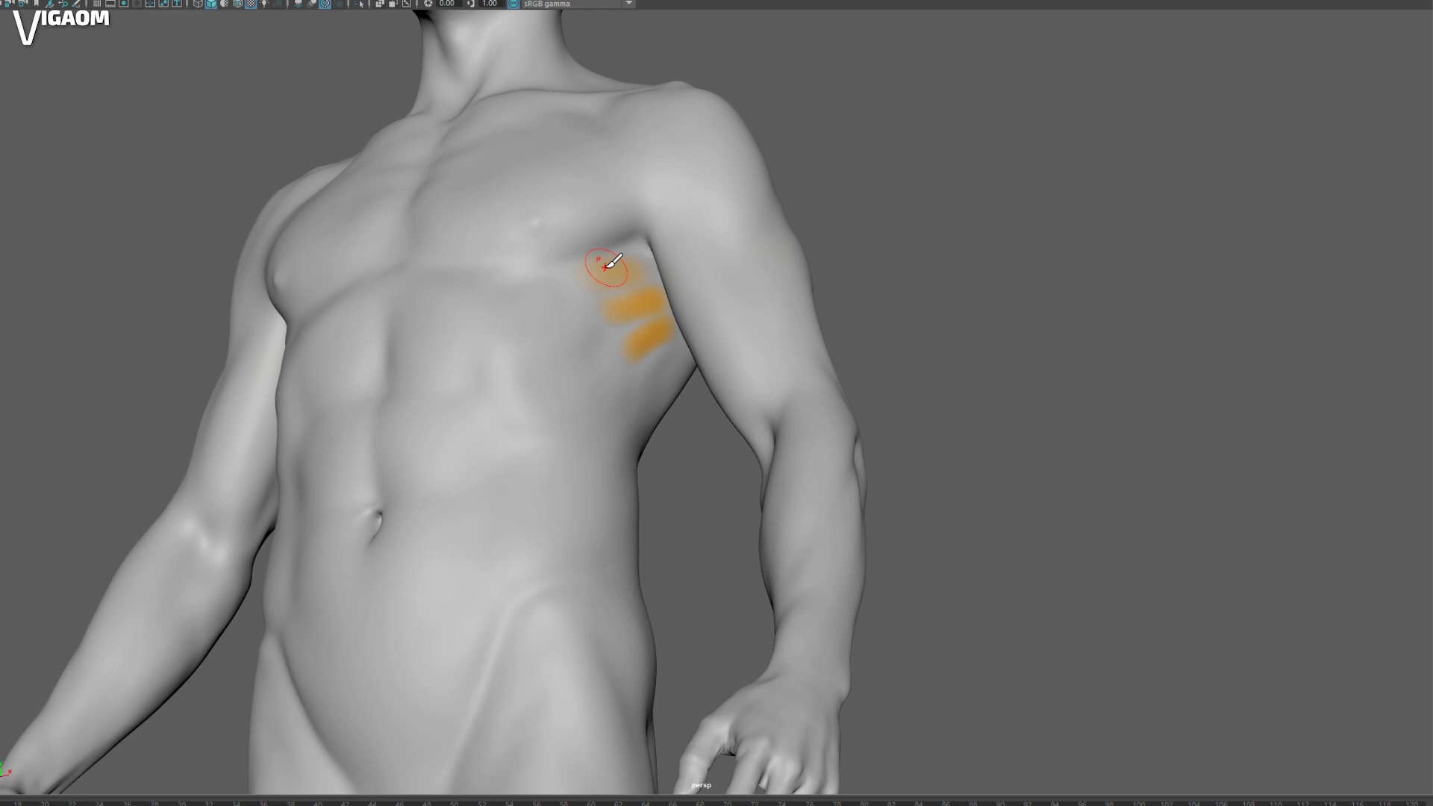
Step: Paint over the orange side-rib patches to join them towards the armpit, and undo the last strokes
mouse_move(643, 281)
left_mouse_down("alt")
mouse_move(539, 278)
mouse_move(643, 179)
mouse_move(605, 262)
mouse_move(602, 329)
mouse_move(570, 320)
mouse_move(584, 317)
left_mouse_up("alt")
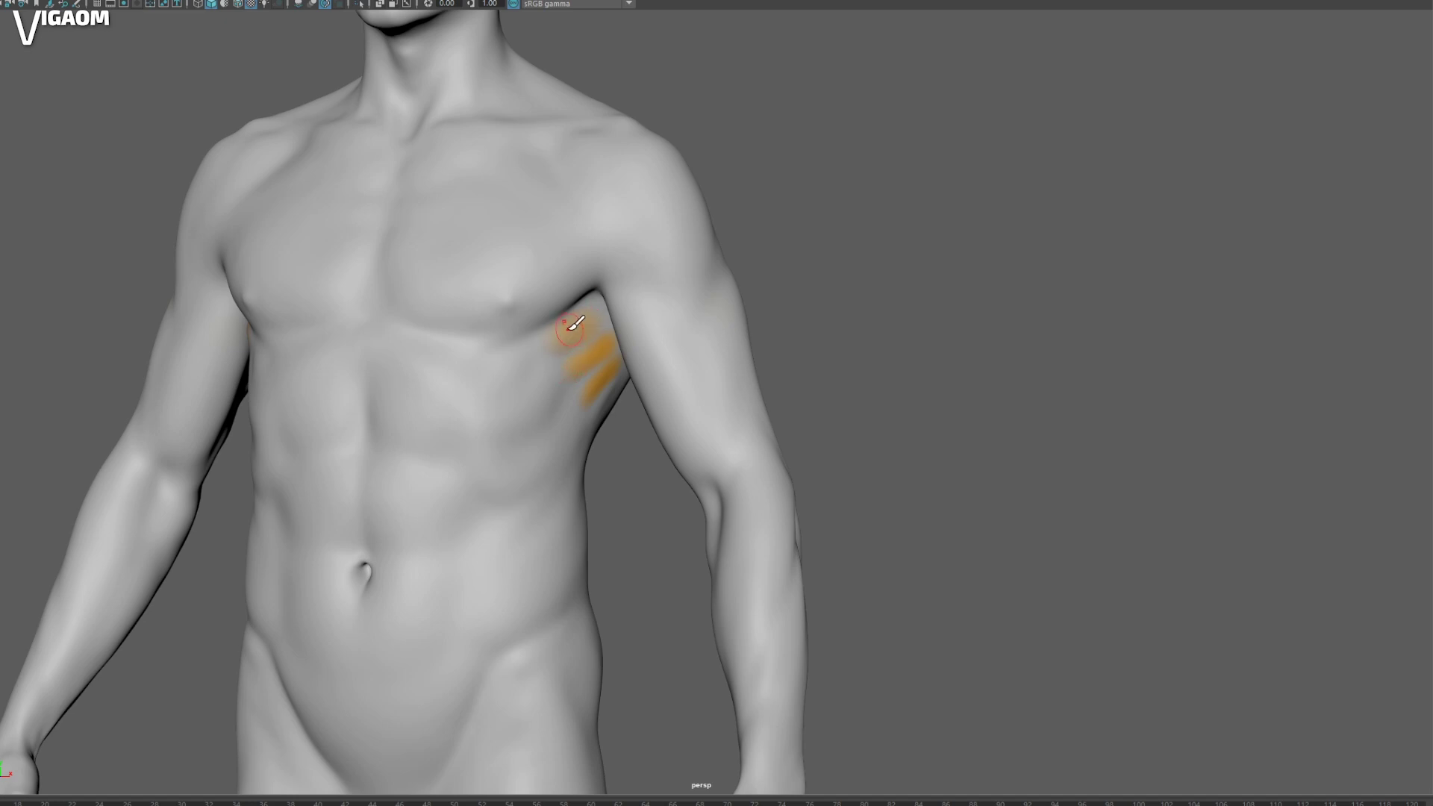
mouse_move(575, 329)
left_mouse_down("alt")
mouse_move(582, 287)
mouse_move(627, 281)
mouse_move(528, 366)
mouse_move(574, 423)
left_mouse_up("alt")
middle_click_drag(565, 348, 572, 362, "alt")
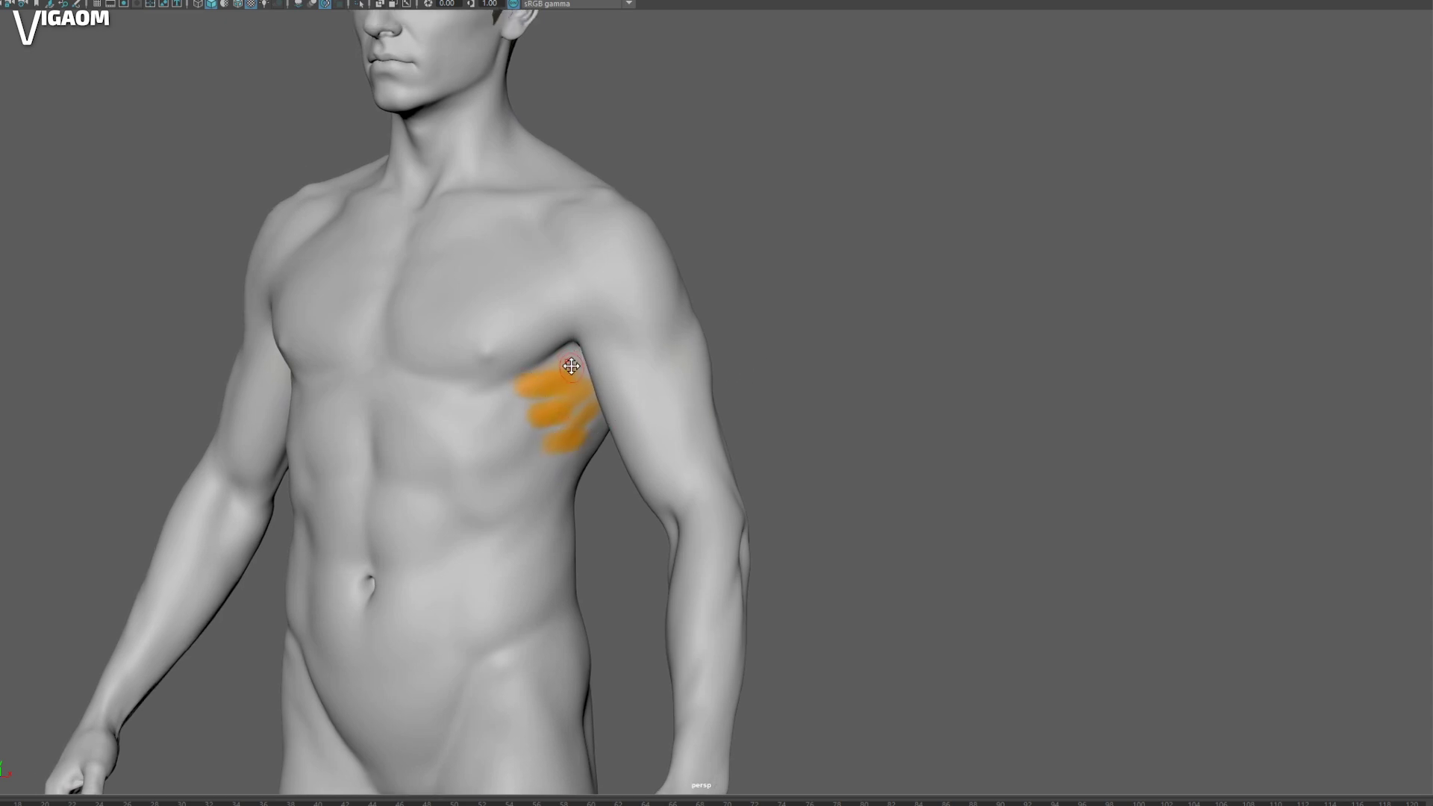
key("ctrl+z")
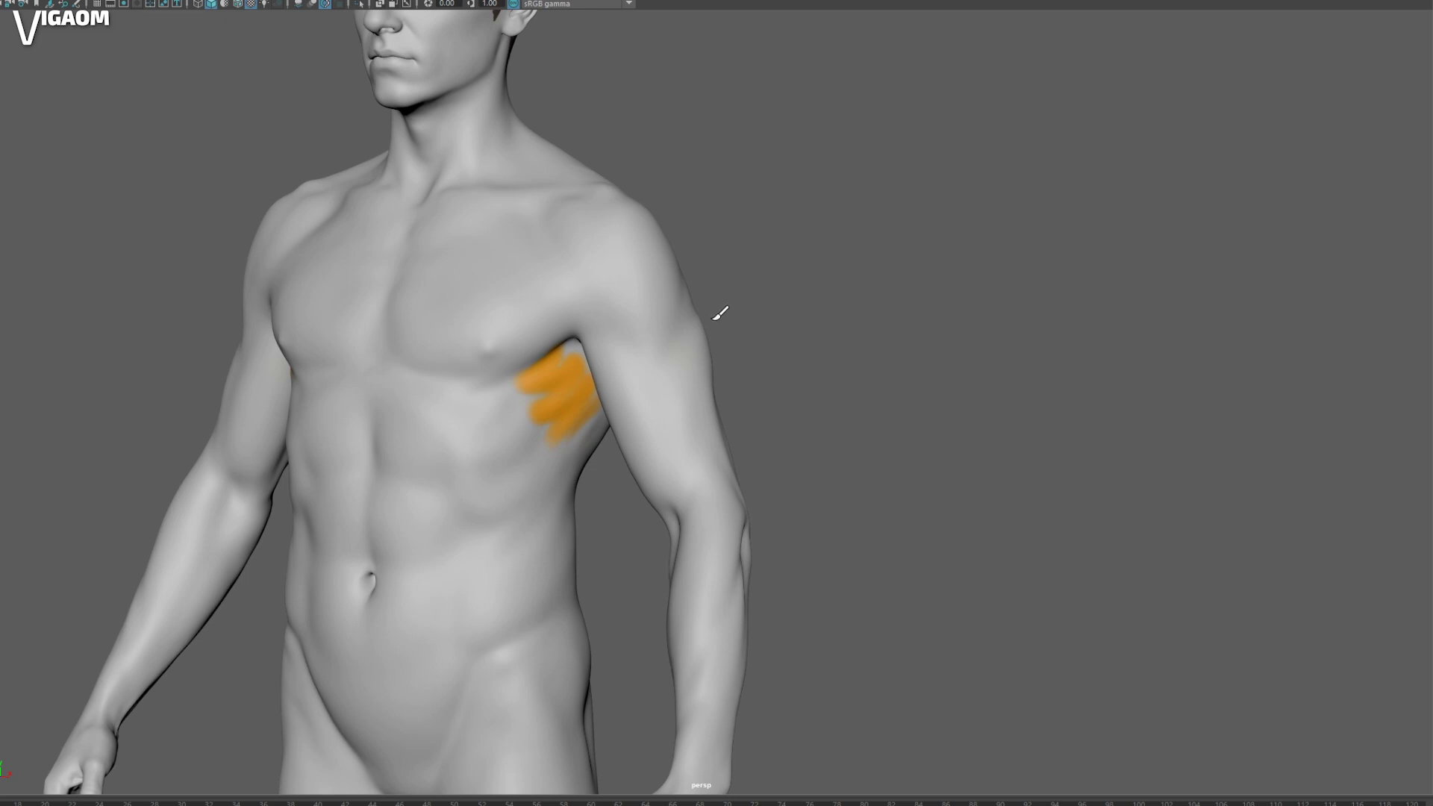
key("ctrl+z")
Step: Check the shoulder blade from behind and repaint a row of four short orange patches on the side ribs below the armpit
mouse_move(573, 358)
left_mouse_down("alt")
mouse_move(618, 329)
mouse_move(535, 333)
mouse_move(510, 352)
mouse_move(560, 374)
mouse_move(584, 330)
left_mouse_up("alt")
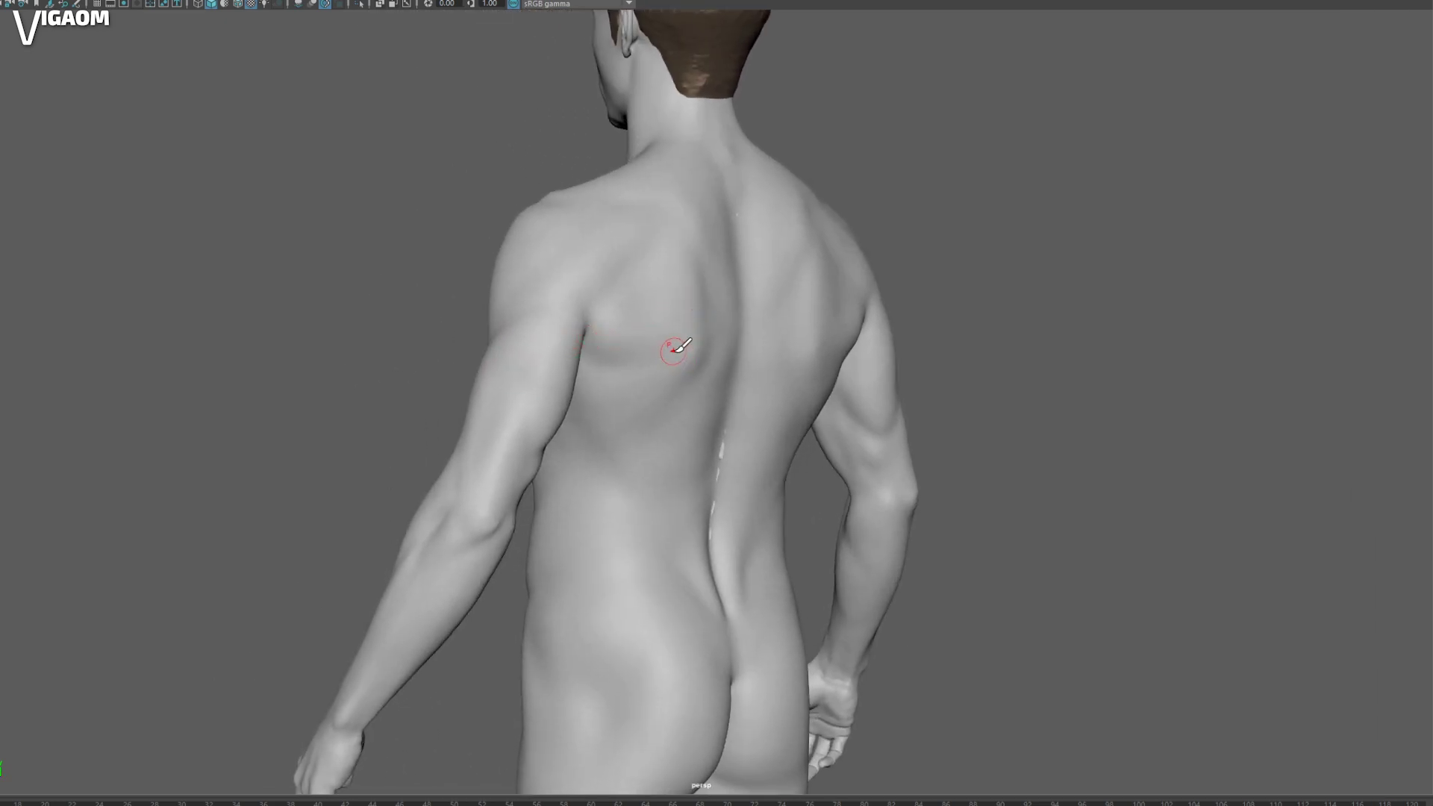
middle_click_drag(693, 333, 661, 319, "alt")
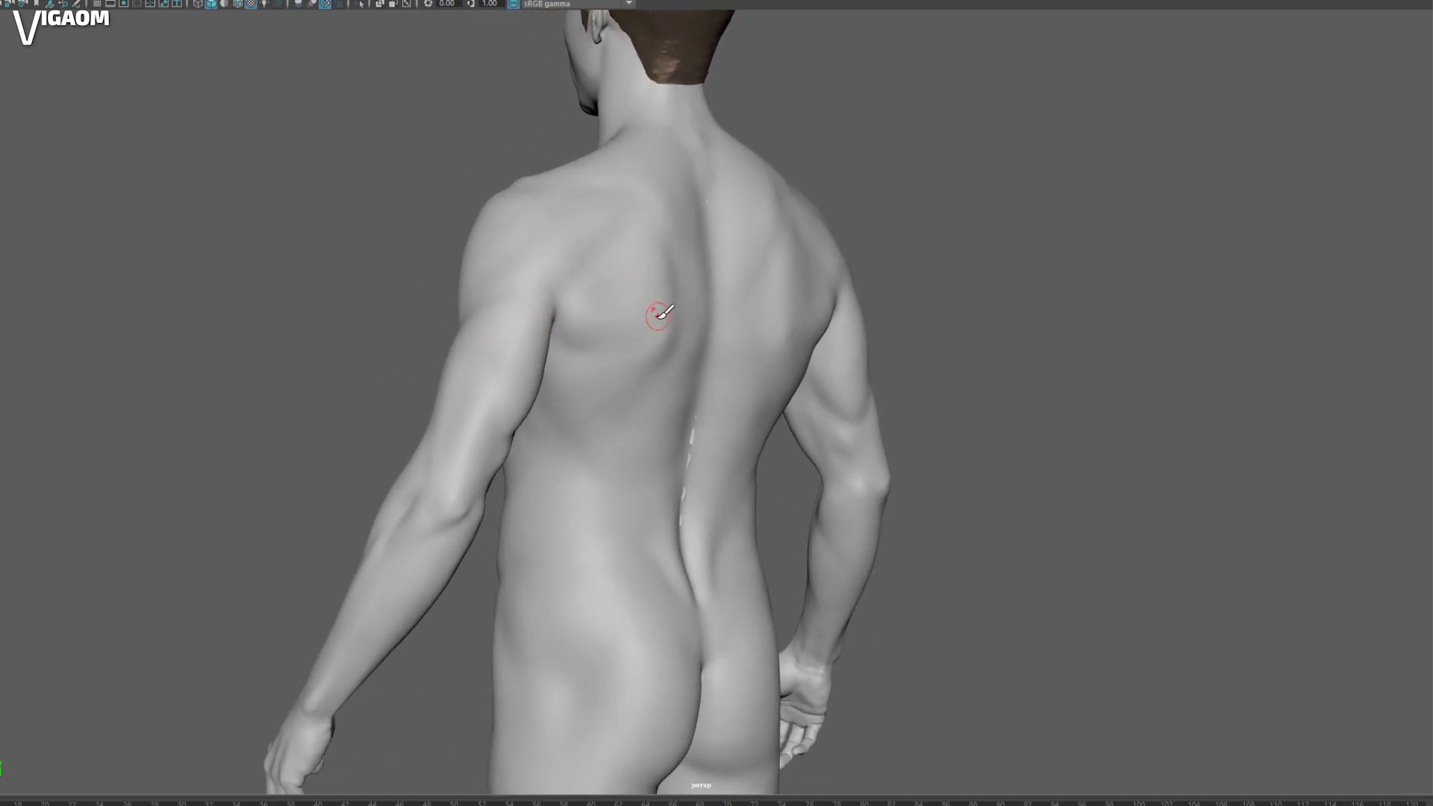
left_click_drag(644, 336, 441, 361, "alt")
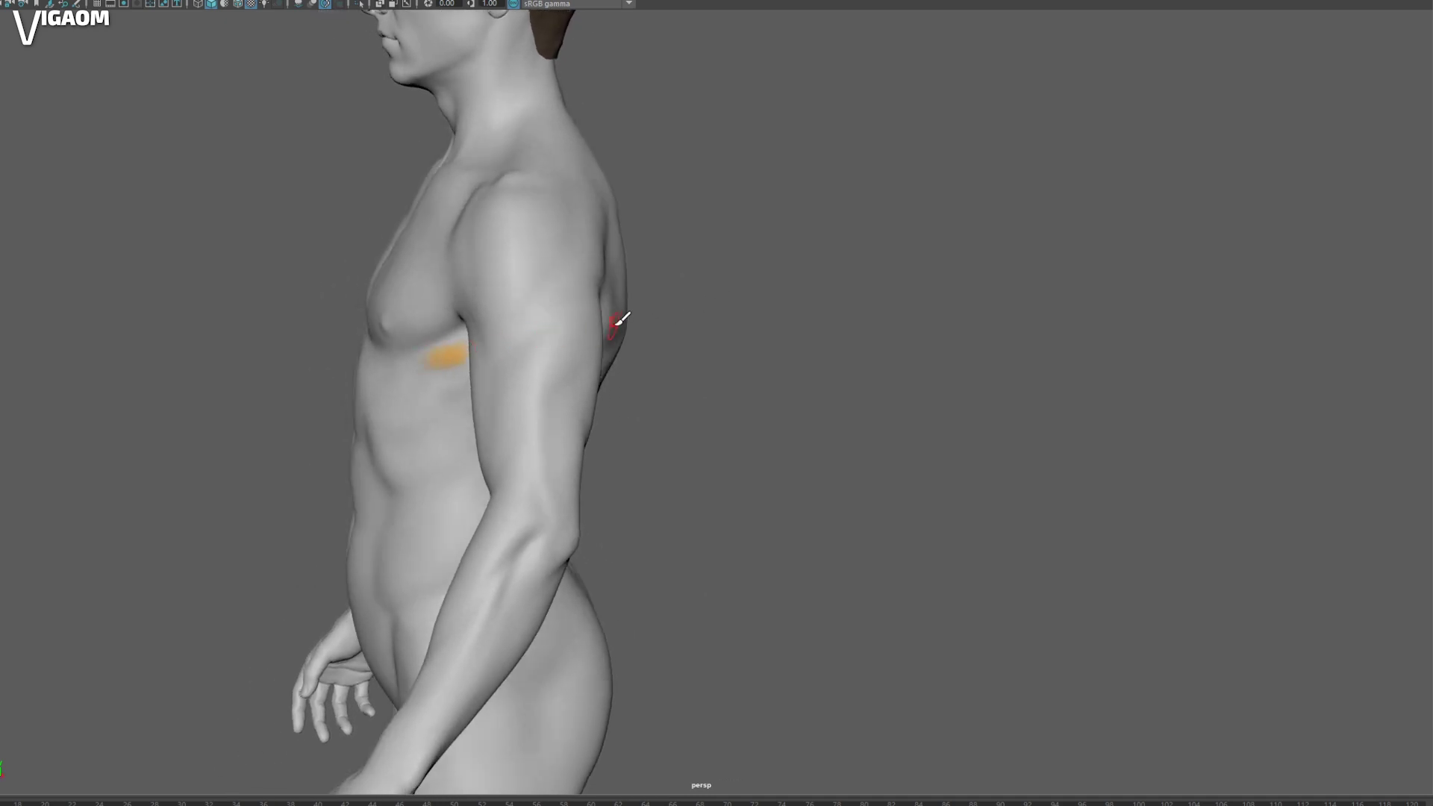
left_click_drag(618, 323, 652, 317, "alt")
left_click_drag(467, 378, 492, 364)
left_click_drag(581, 342, 541, 358, "alt")
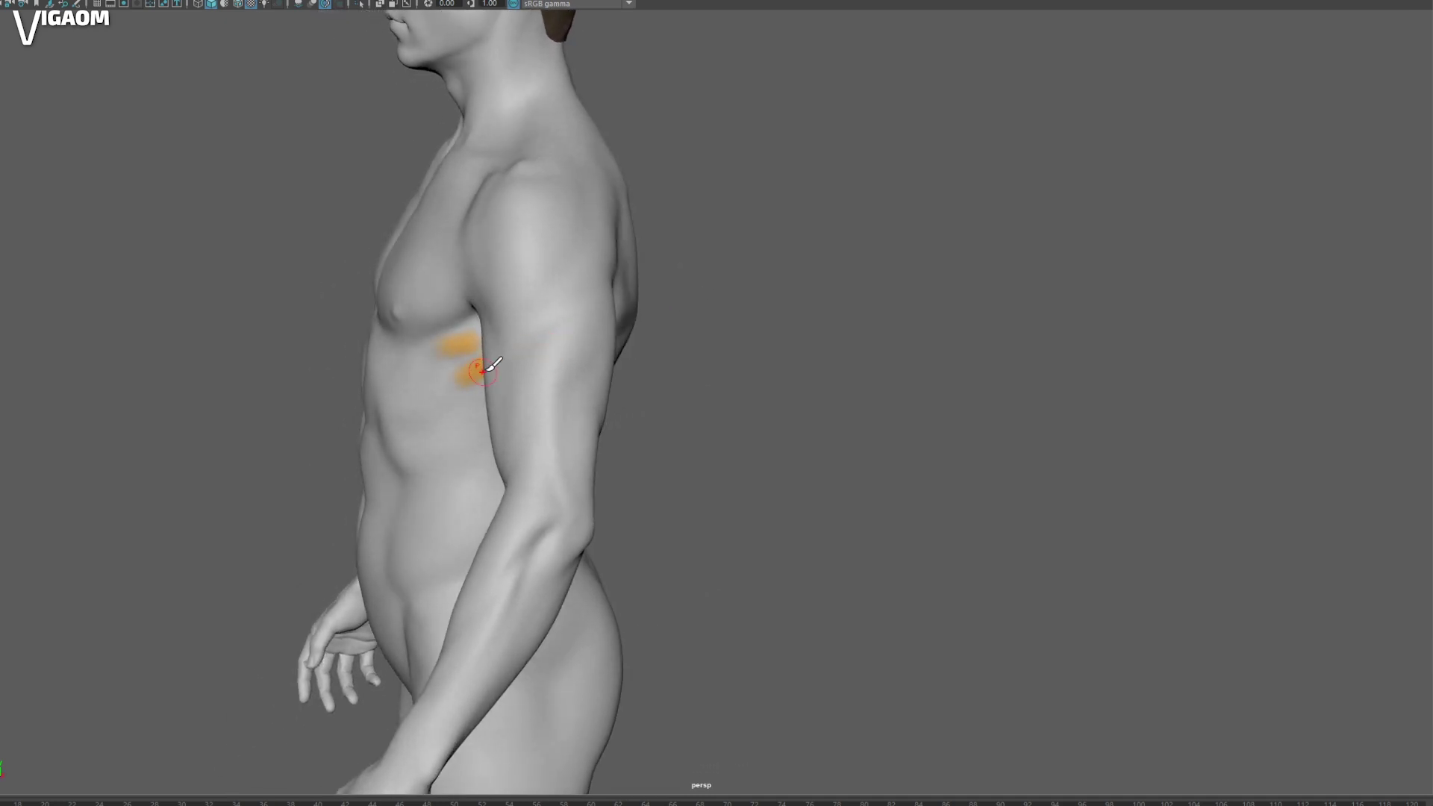
mouse_move(642, 289)
left_mouse_down("alt")
mouse_move(634, 310)
mouse_move(532, 379)
left_mouse_up("alt")
mouse_move(616, 351)
left_mouse_down("alt")
mouse_move(644, 293)
mouse_move(540, 393)
mouse_move(642, 302)
mouse_move(677, 313)
mouse_move(626, 378)
mouse_move(620, 364)
left_mouse_up("alt")
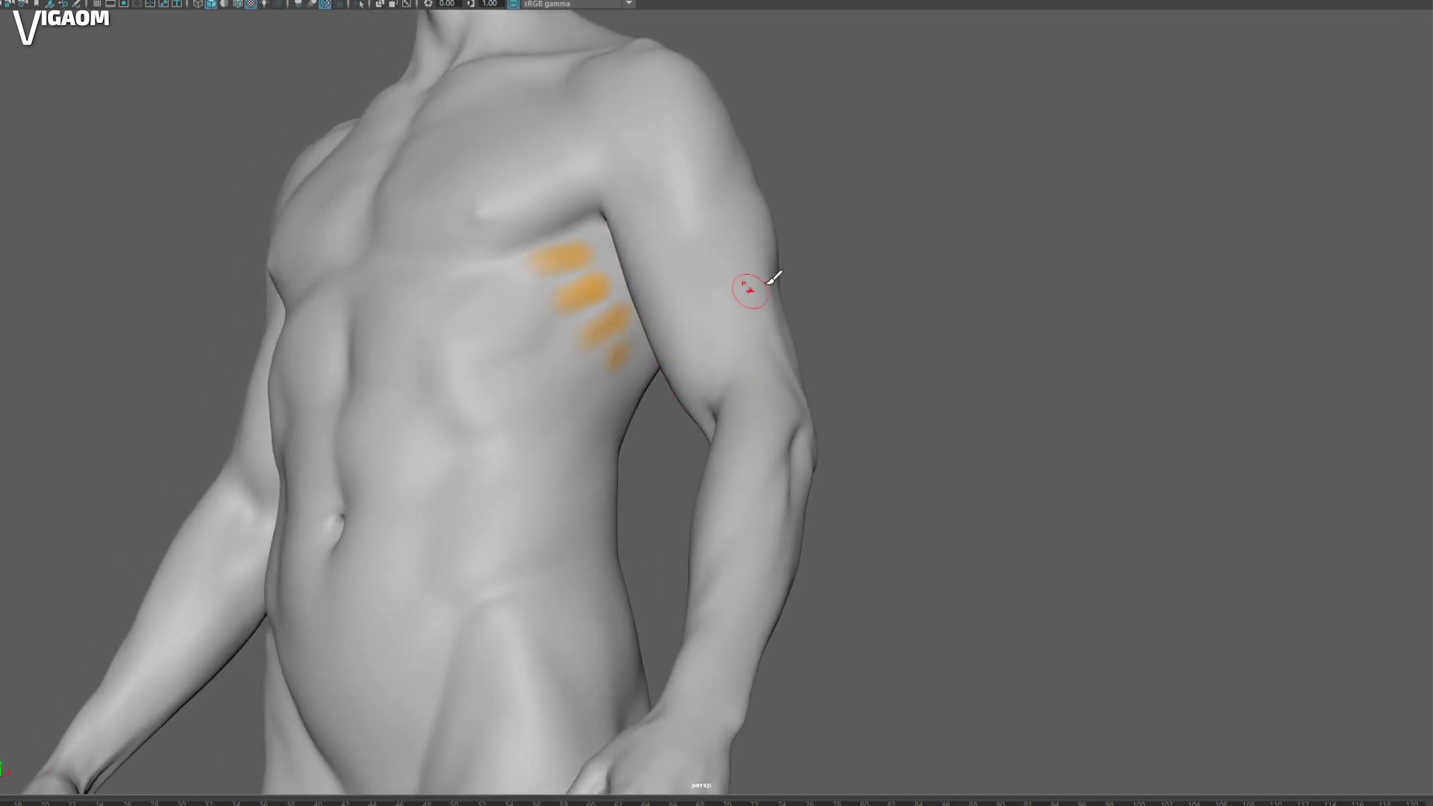
Step: Extend the uppermost orange patch forward under the chest muscle, and remove the paint again
left_click_drag(750, 291, 685, 364, "alt")
middle_click_drag(685, 364, 609, 352, "alt")
left_click_drag(678, 301, 622, 333, "alt")
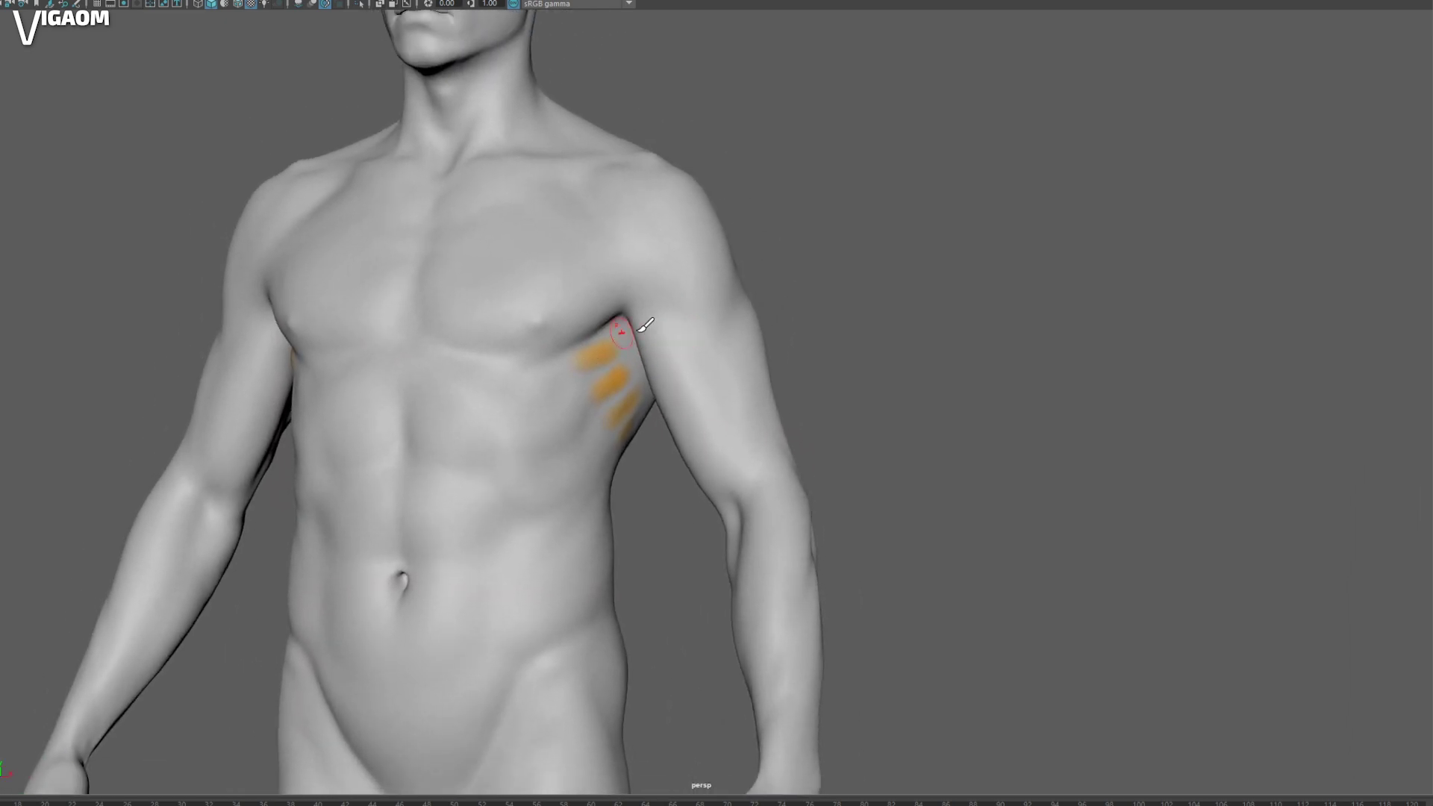
mouse_move(800, 333)
left_mouse_down("alt")
mouse_move(720, 329)
mouse_move(687, 301)
mouse_move(646, 326)
mouse_move(619, 297)
mouse_move(570, 360)
mouse_move(543, 307)
mouse_move(606, 292)
left_mouse_up("alt")
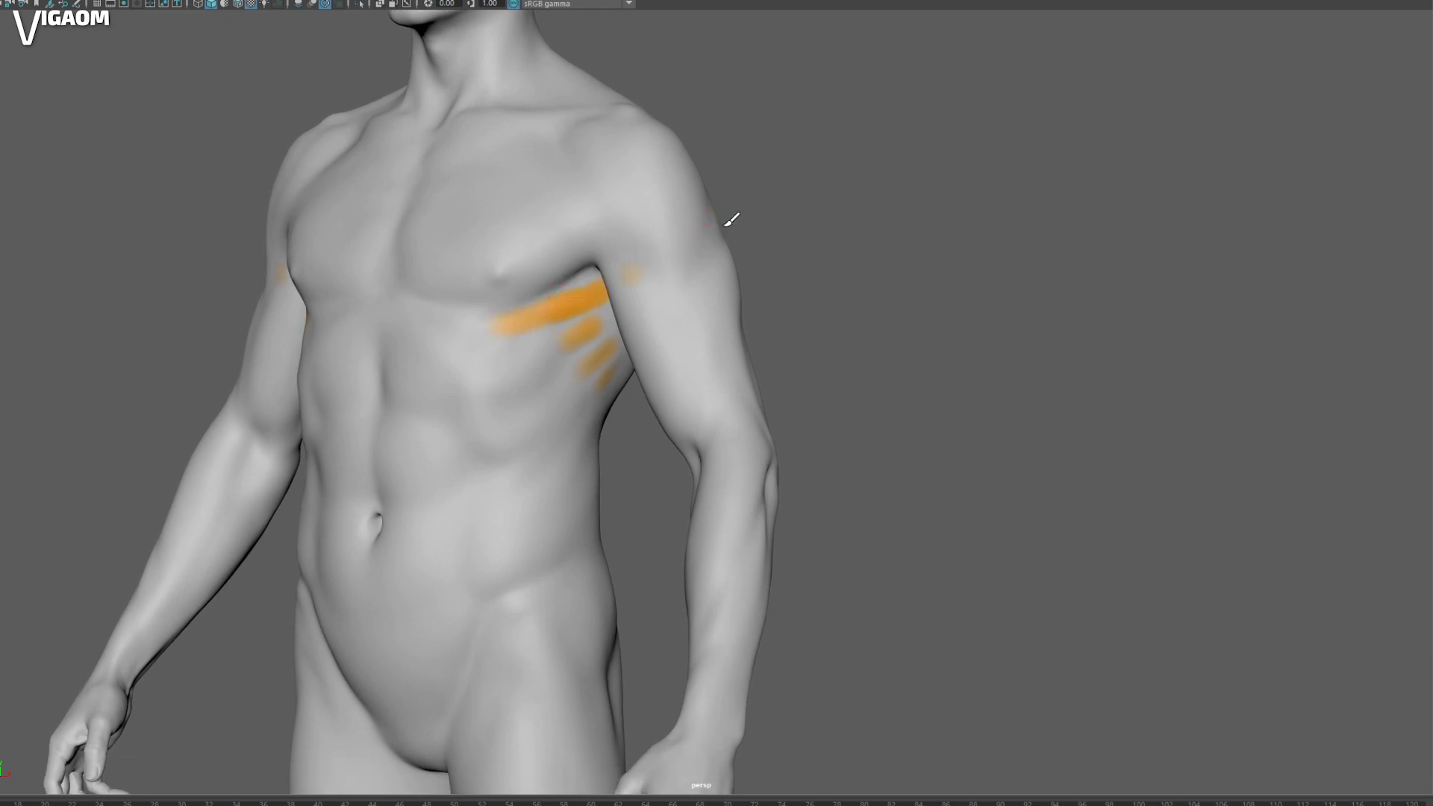
key("ctrl+shift+u")
Step: Paint a curved orange band down the side of the rib cage with slanting strokes running from it towards the back
mouse_move(509, 297)
left_mouse_down("alt")
mouse_move(502, 315)
mouse_move(489, 294)
mouse_move(536, 374)
mouse_move(605, 431)
left_mouse_up("alt")
left_click_drag(478, 293, 579, 441)
middle_click_drag(533, 327, 548, 347, "alt")
left_click_drag(525, 346, 592, 324)
left_click_drag(551, 374, 608, 338)
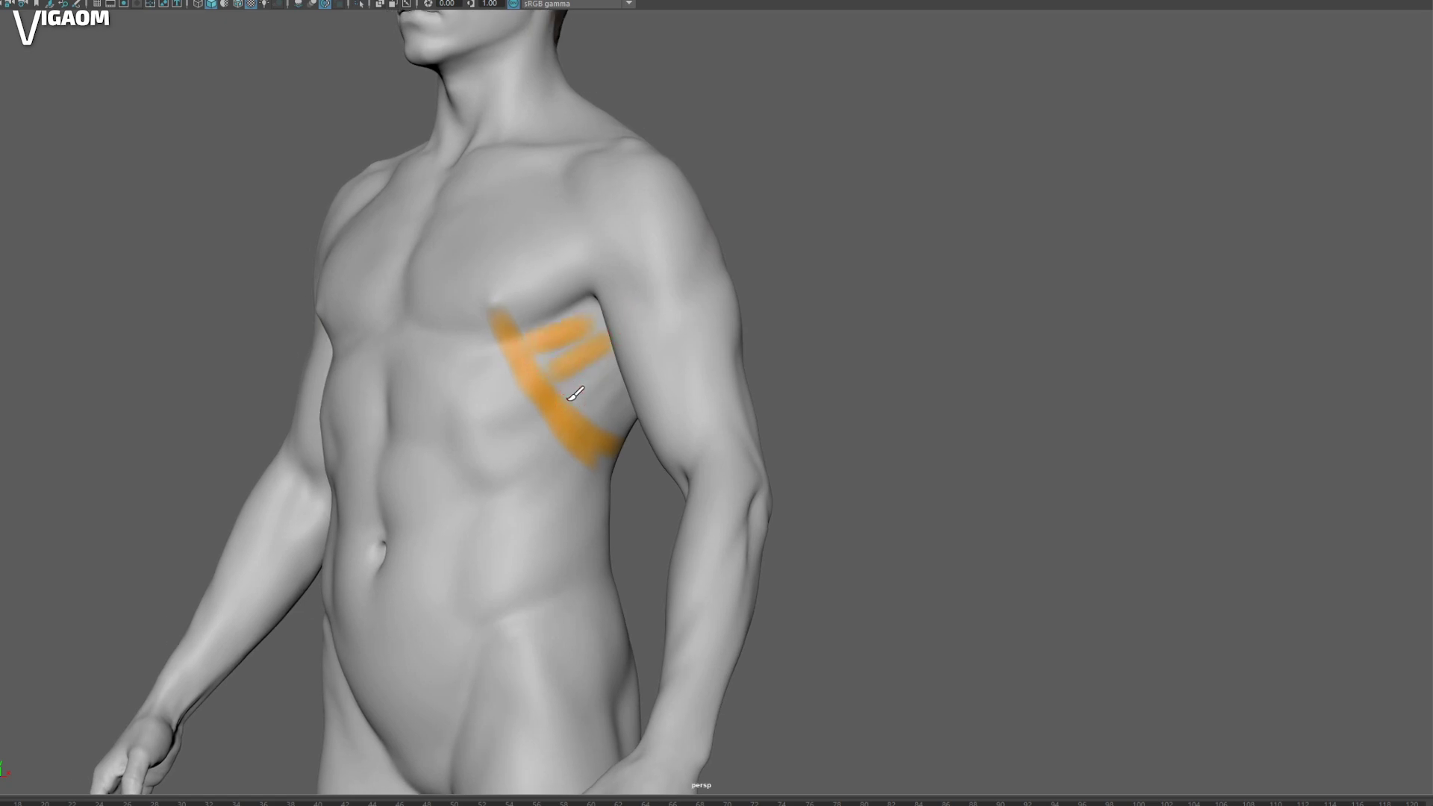
mouse_move(571, 402)
left_mouse_down()
mouse_move(624, 357)
mouse_move(669, 375)
mouse_move(648, 404)
mouse_move(614, 338)
mouse_move(650, 320)
mouse_move(636, 304)
left_mouse_up()
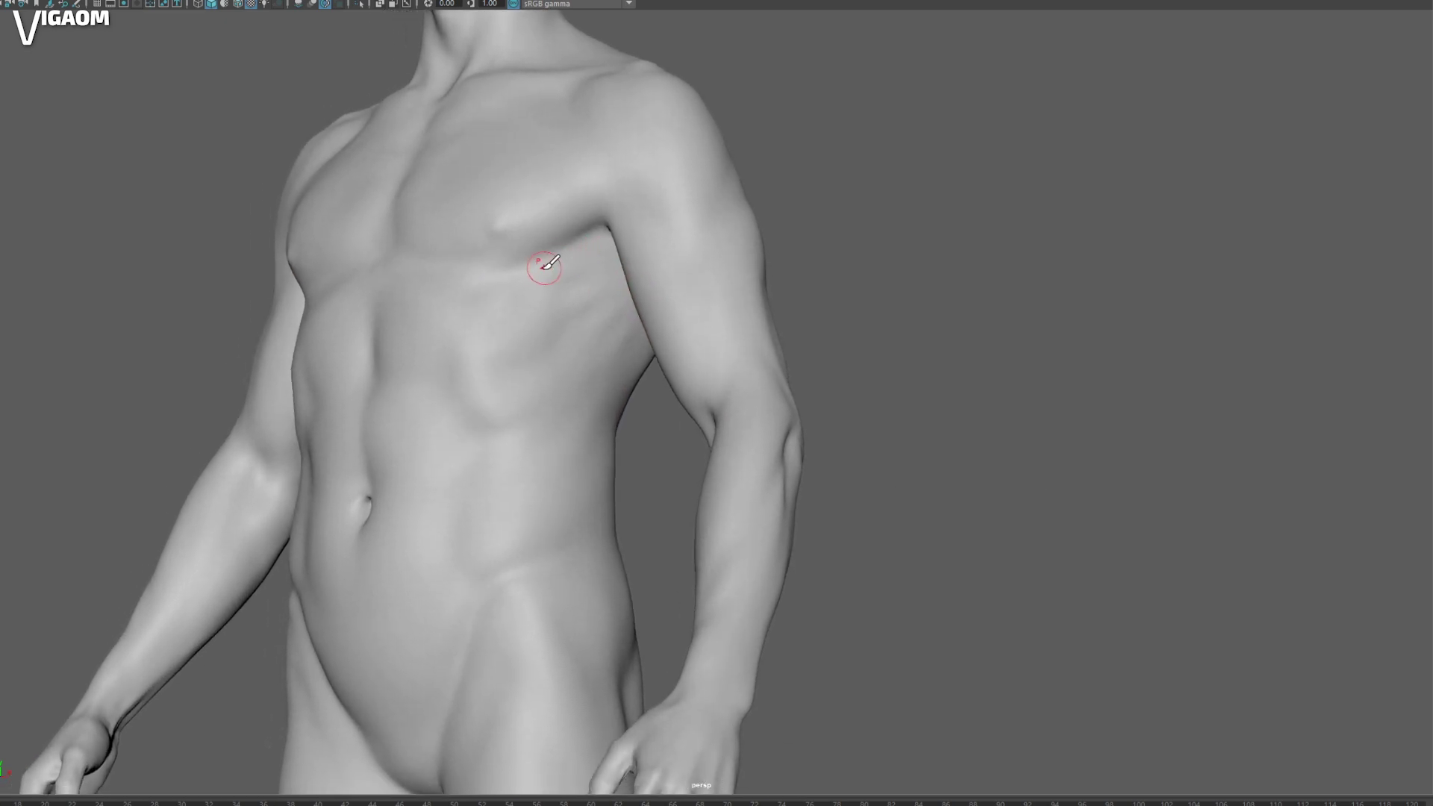
Step: Paint four slanting orange patches stepping down the side ribs from the armpit, checking them from above and below
left_click_drag(547, 277, 601, 256)
left_click_drag(564, 314, 605, 286)
left_click_drag(623, 351, 633, 343)
mouse_move(754, 208)
left_mouse_down("alt")
mouse_move(864, 163)
mouse_move(800, 227)
mouse_move(761, 211)
left_mouse_up("alt")
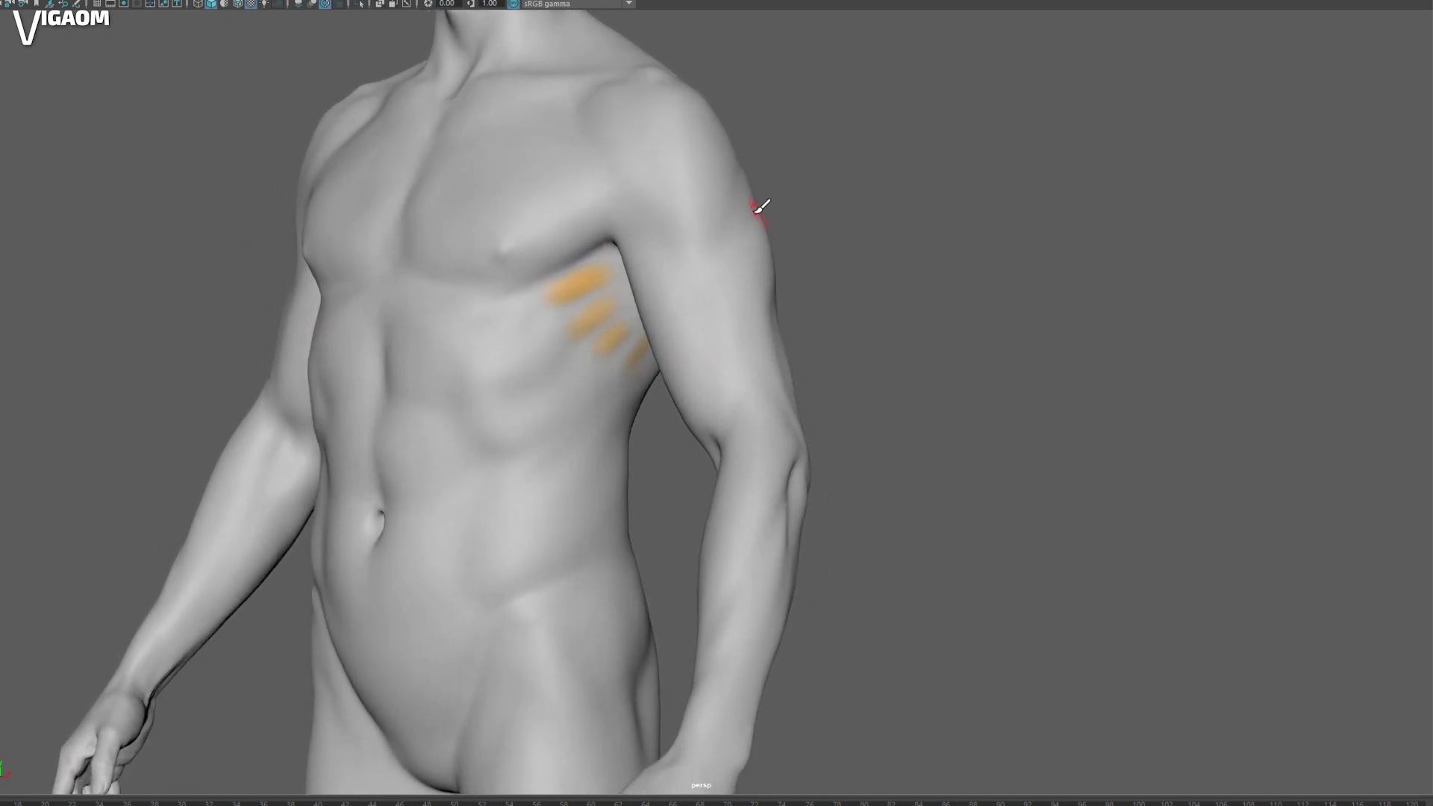
left_click_drag(586, 307, 610, 277, "alt")
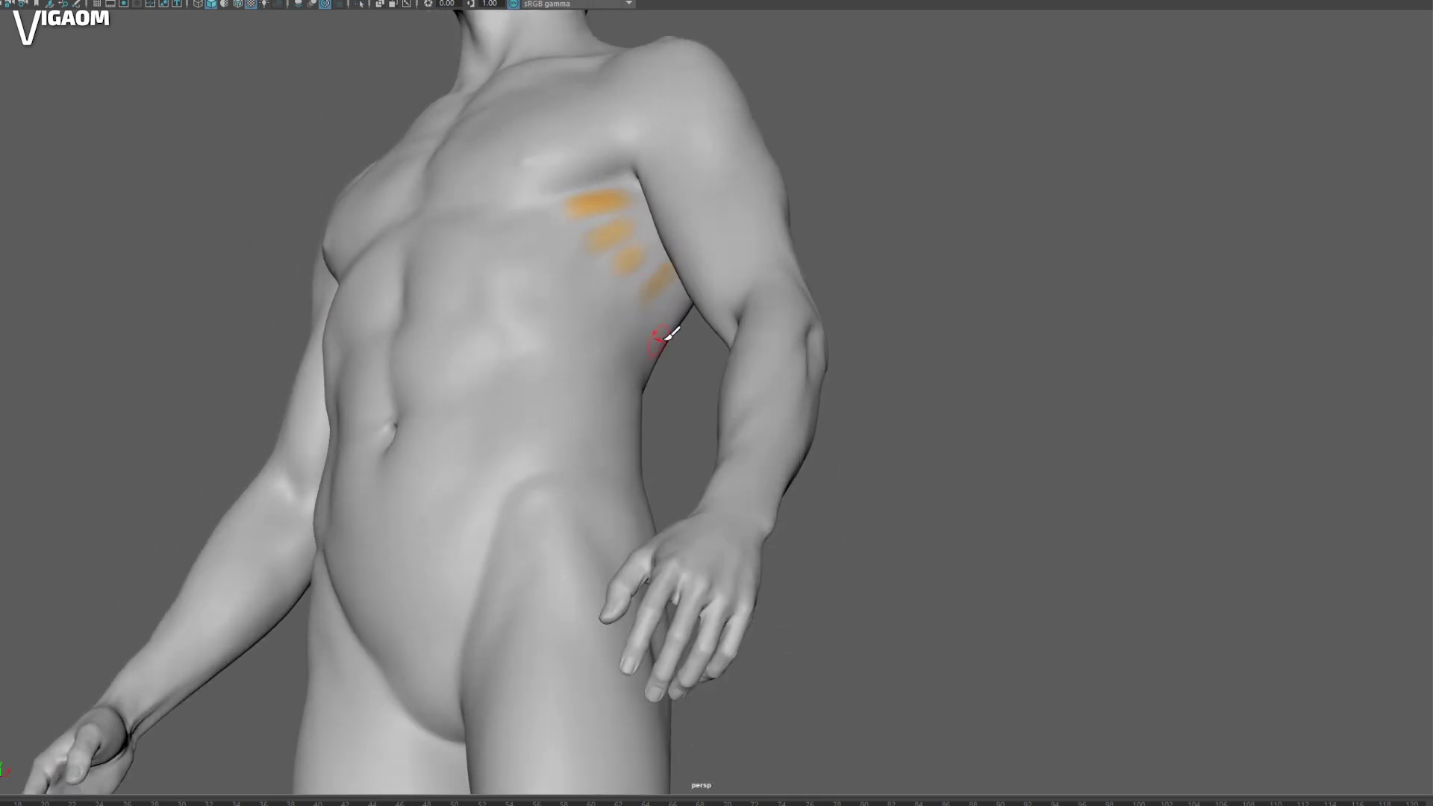
left_click_drag(660, 337, 633, 380, "alt")
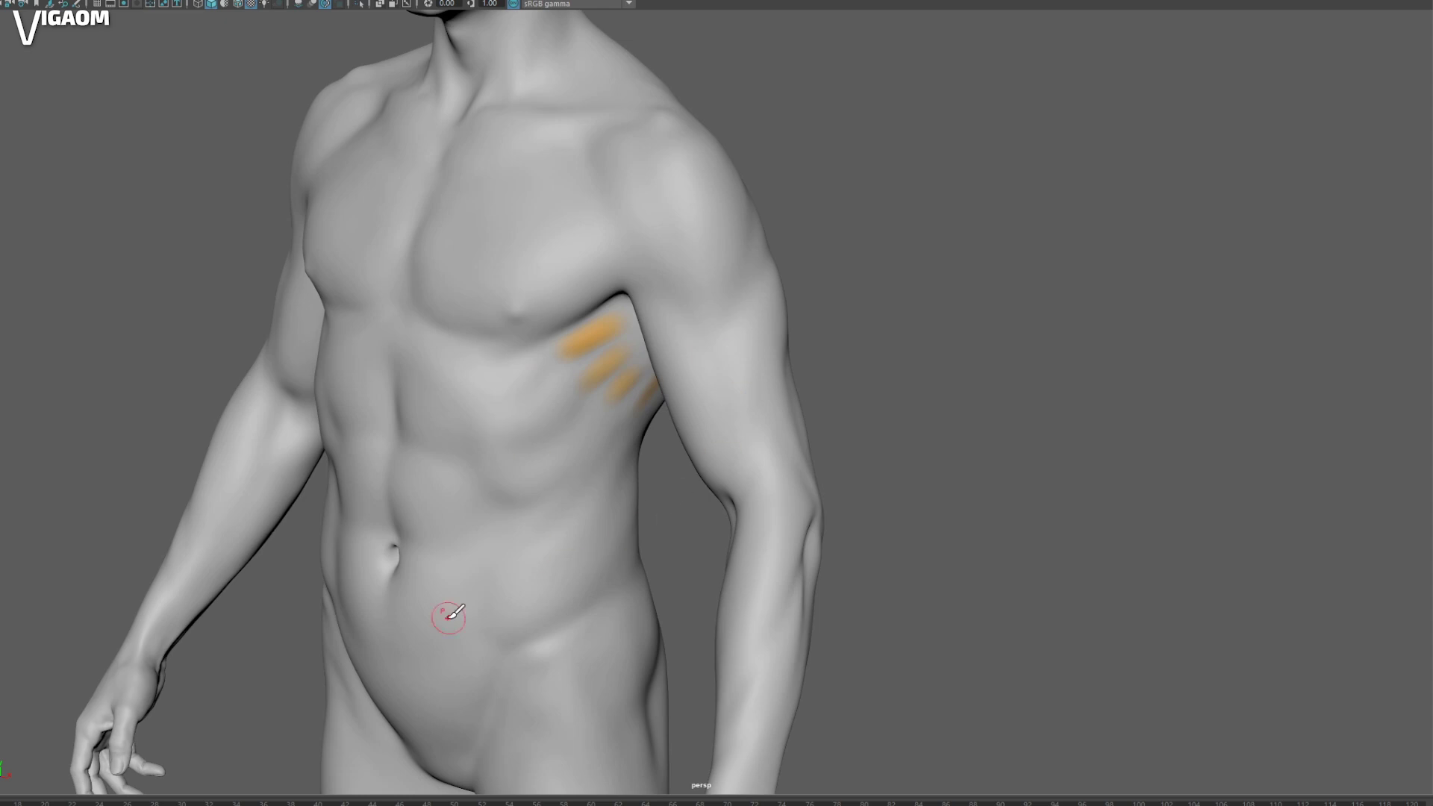
Step: Lengthen the lower orange patches backwards and shade the area linking them under the arm
mouse_move(608, 340)
left_mouse_down("alt")
mouse_move(657, 362)
mouse_move(719, 231)
mouse_move(695, 301)
mouse_move(696, 224)
left_mouse_up("alt")
mouse_move(610, 348)
left_mouse_down("alt")
mouse_move(574, 318)
mouse_move(698, 310)
left_mouse_up("alt")
left_click_drag(693, 373, 688, 341, "alt")
left_click_drag(724, 261, 655, 377, "alt")
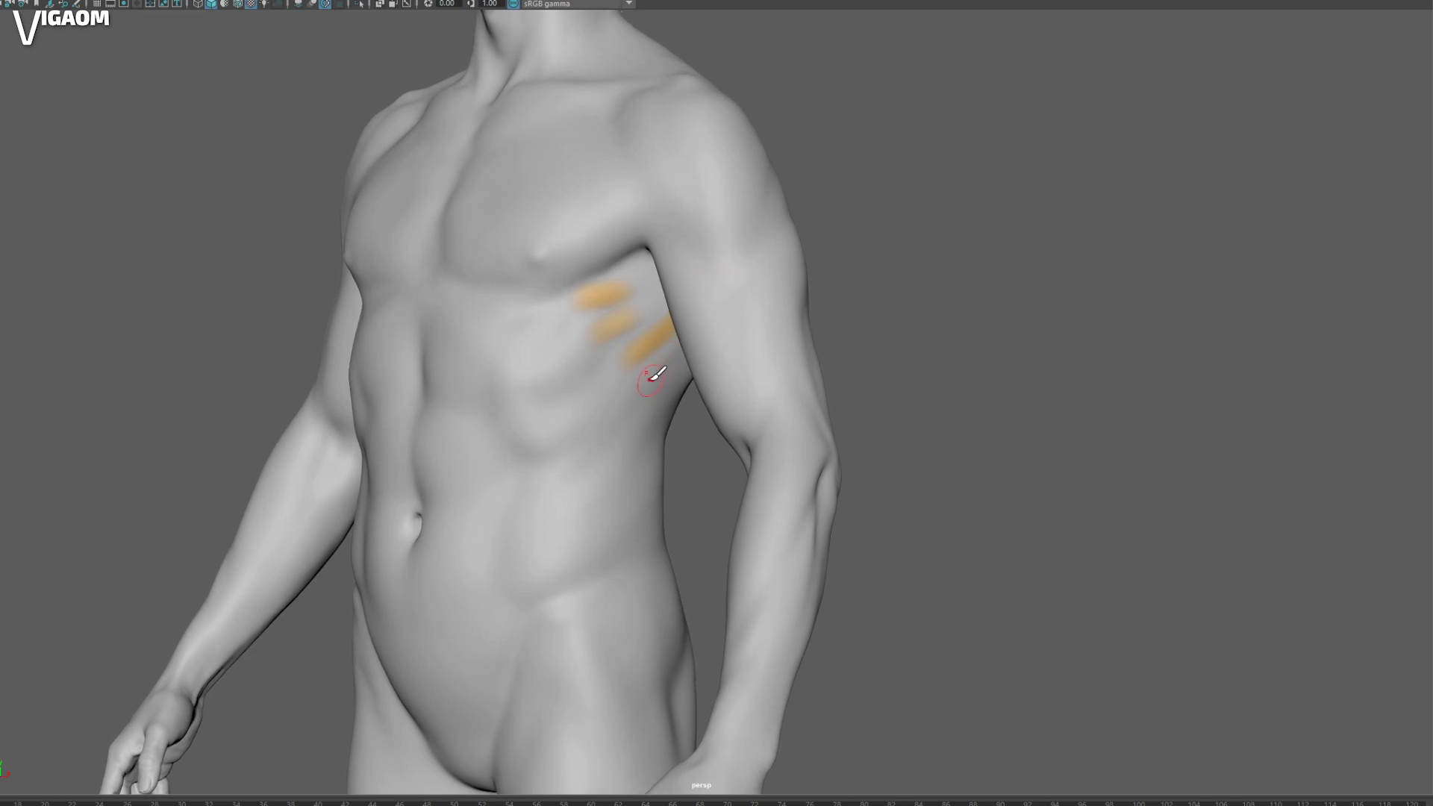
mouse_move(696, 297)
left_mouse_down("alt")
mouse_move(710, 256)
mouse_move(716, 342)
mouse_move(679, 371)
mouse_move(640, 339)
mouse_move(562, 347)
left_mouse_up("alt")
left_click_drag(605, 409, 664, 345, "alt")
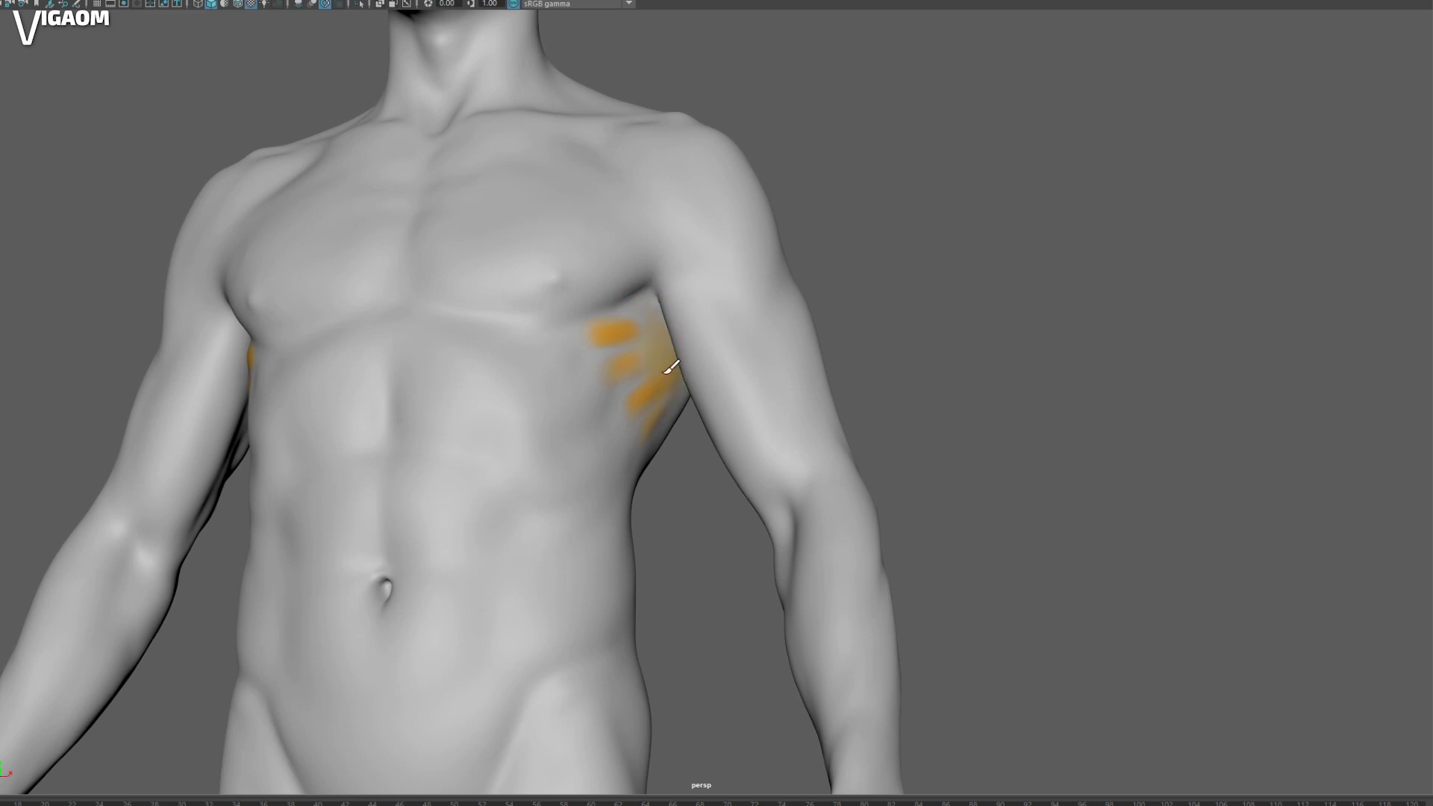
Step: Examine the unpainted side ribs from the front and from above, then switch to ZBrush and compare the sculpted torso
left_click_drag(680, 405, 682, 359, "alt")
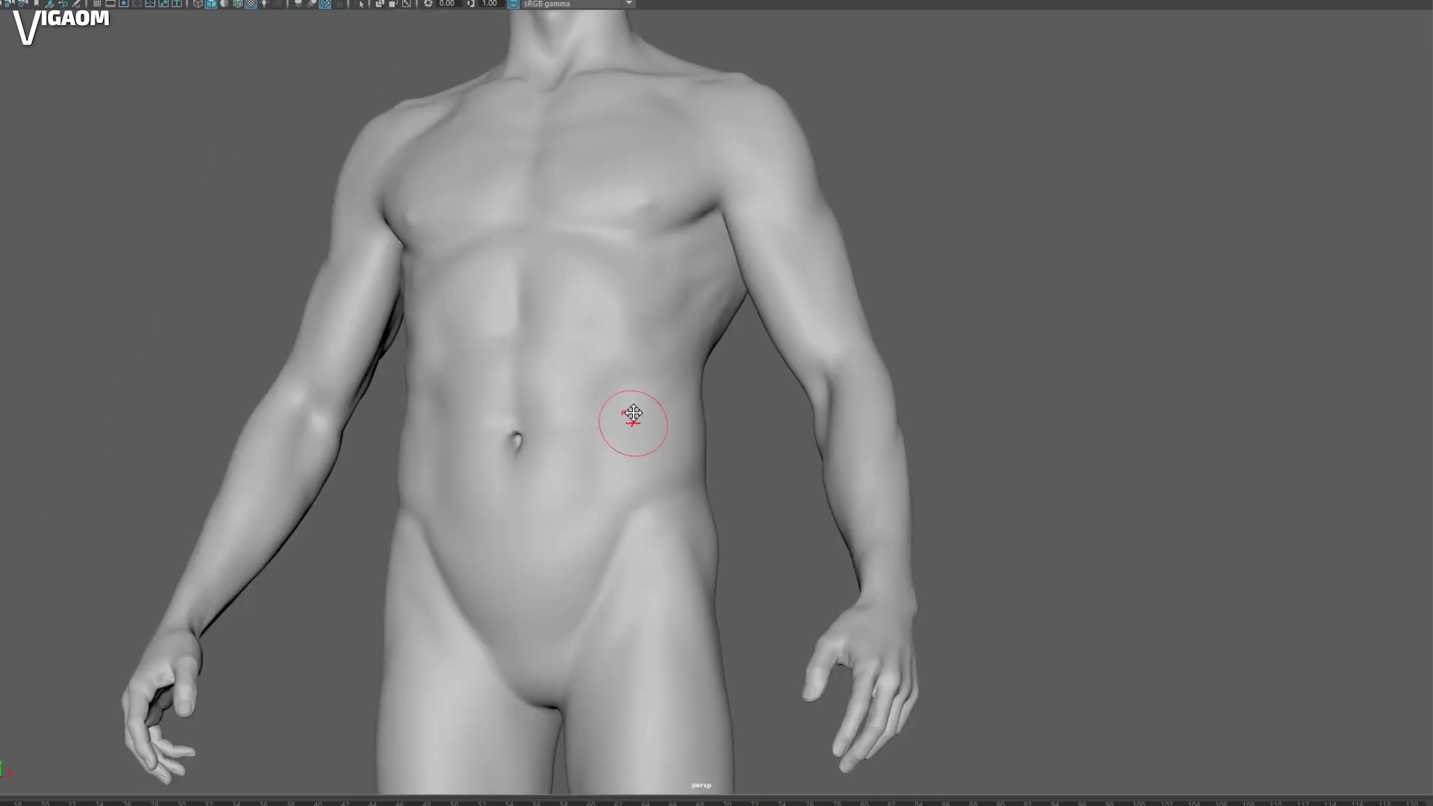
left_click_drag(633, 417, 601, 404, "alt")
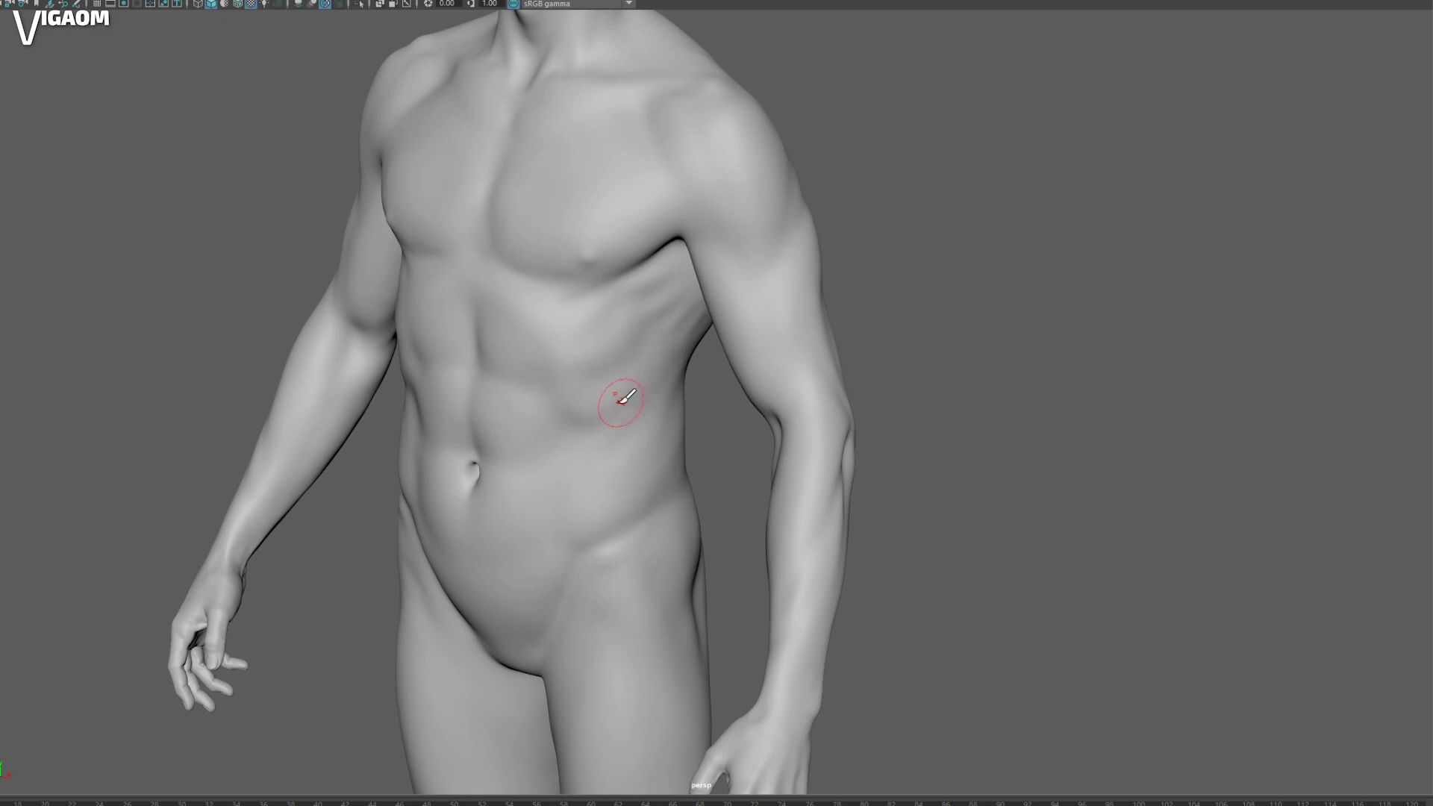
left_click_drag(622, 401, 665, 355, "alt")
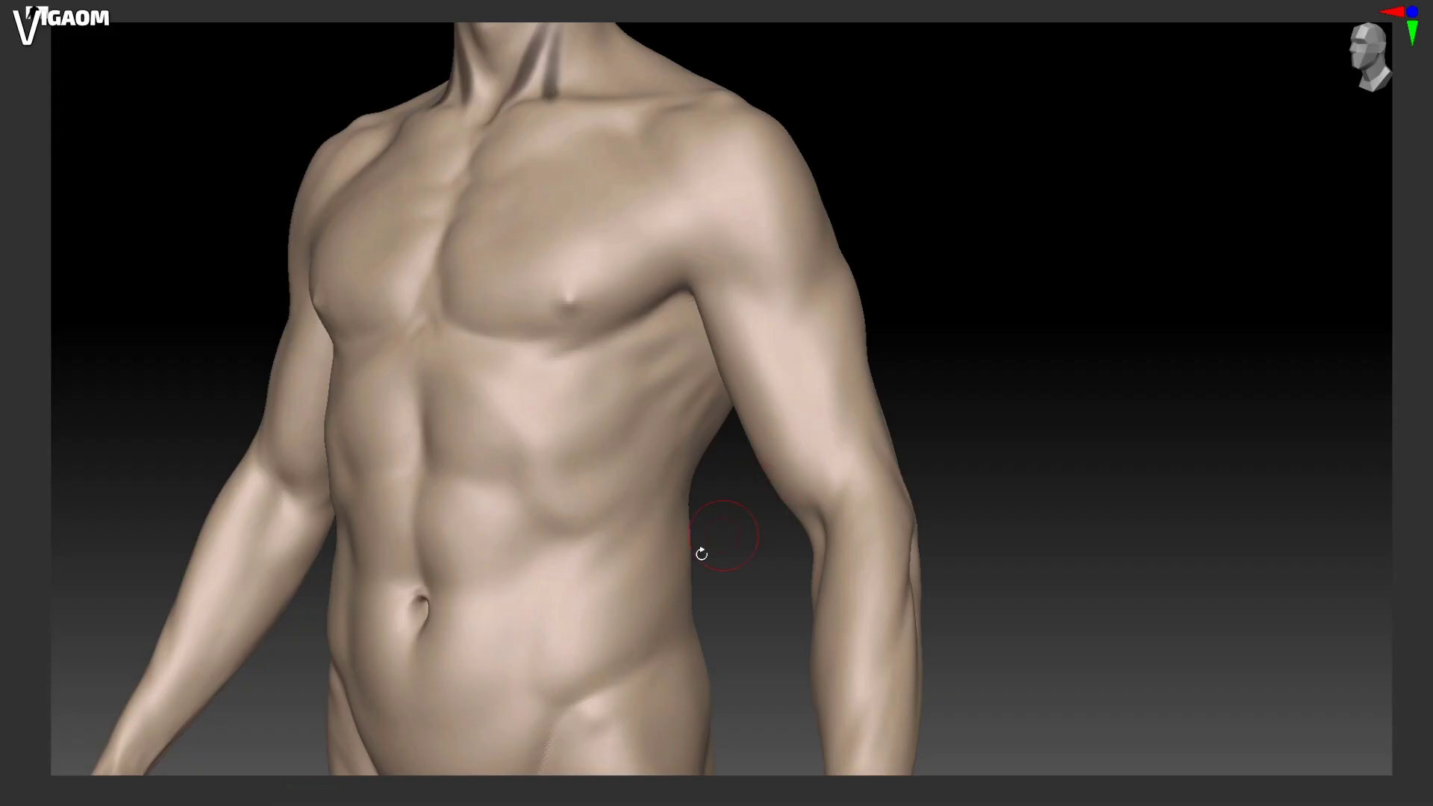
left_click_drag(702, 554, 674, 603)
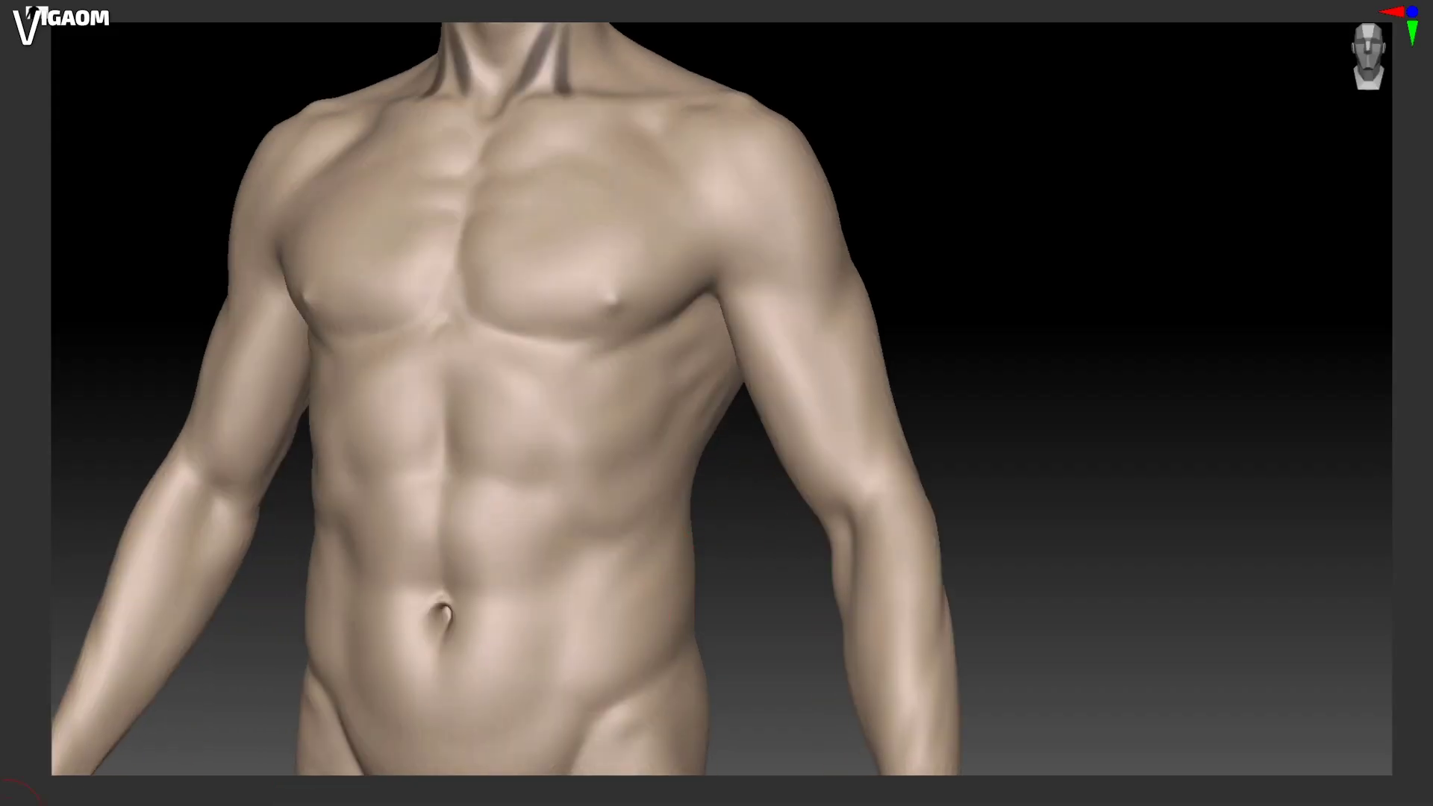
left_click_drag(769, 469, 648, 448, "alt")
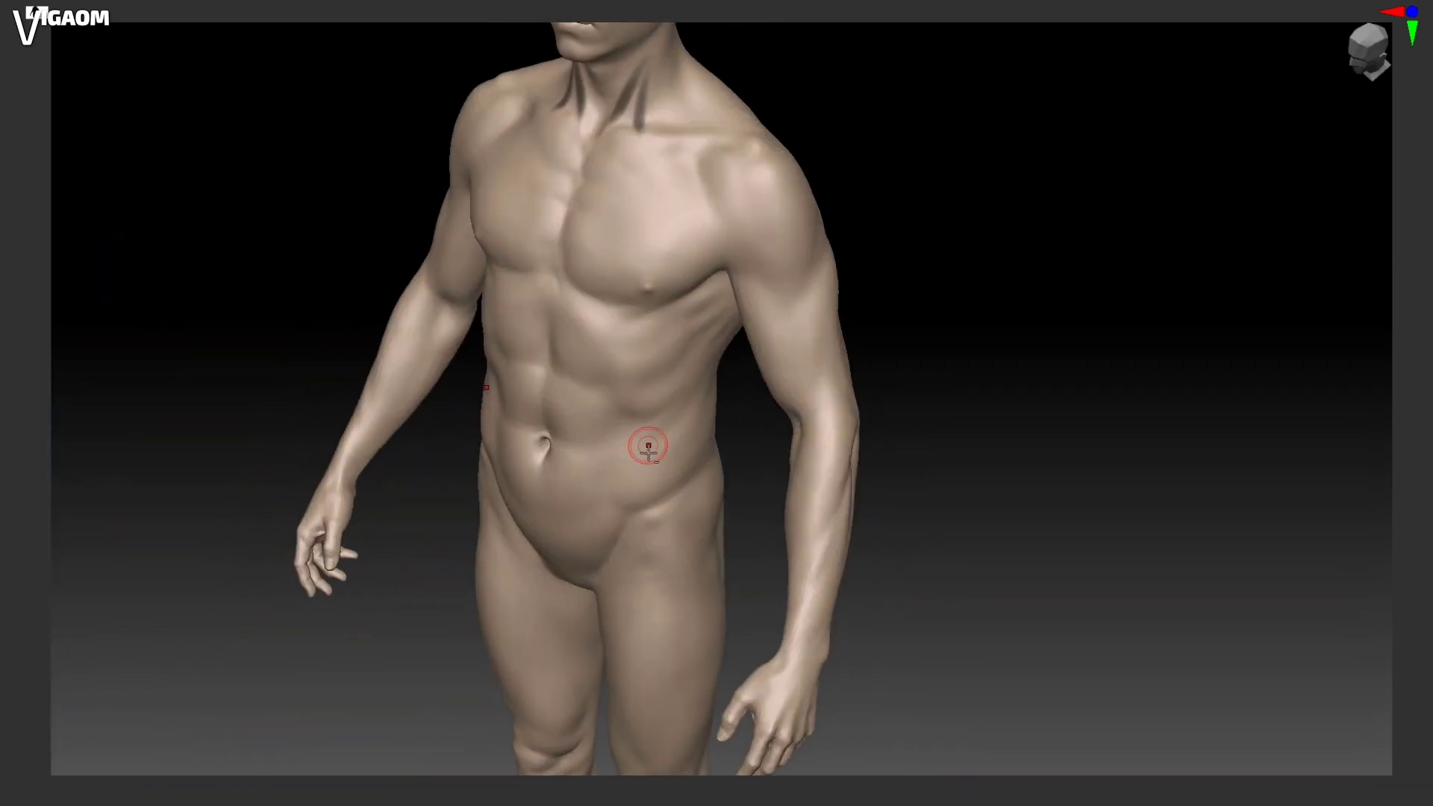
Step: Resize the brush and rework the slanting muscle ridges on the side ribs below the armpit
right_click_drag(663, 396, 666, 455, "alt")
right_click_drag(666, 456, 672, 429)
right_click_drag(602, 366, 616, 420, "alt")
right_click_drag(616, 419, 590, 407)
key("s")
mouse_move(615, 403)
left_mouse_down()
mouse_move(593, 406)
mouse_move(601, 461)
mouse_move(665, 473)
mouse_move(709, 457)
left_mouse_up()
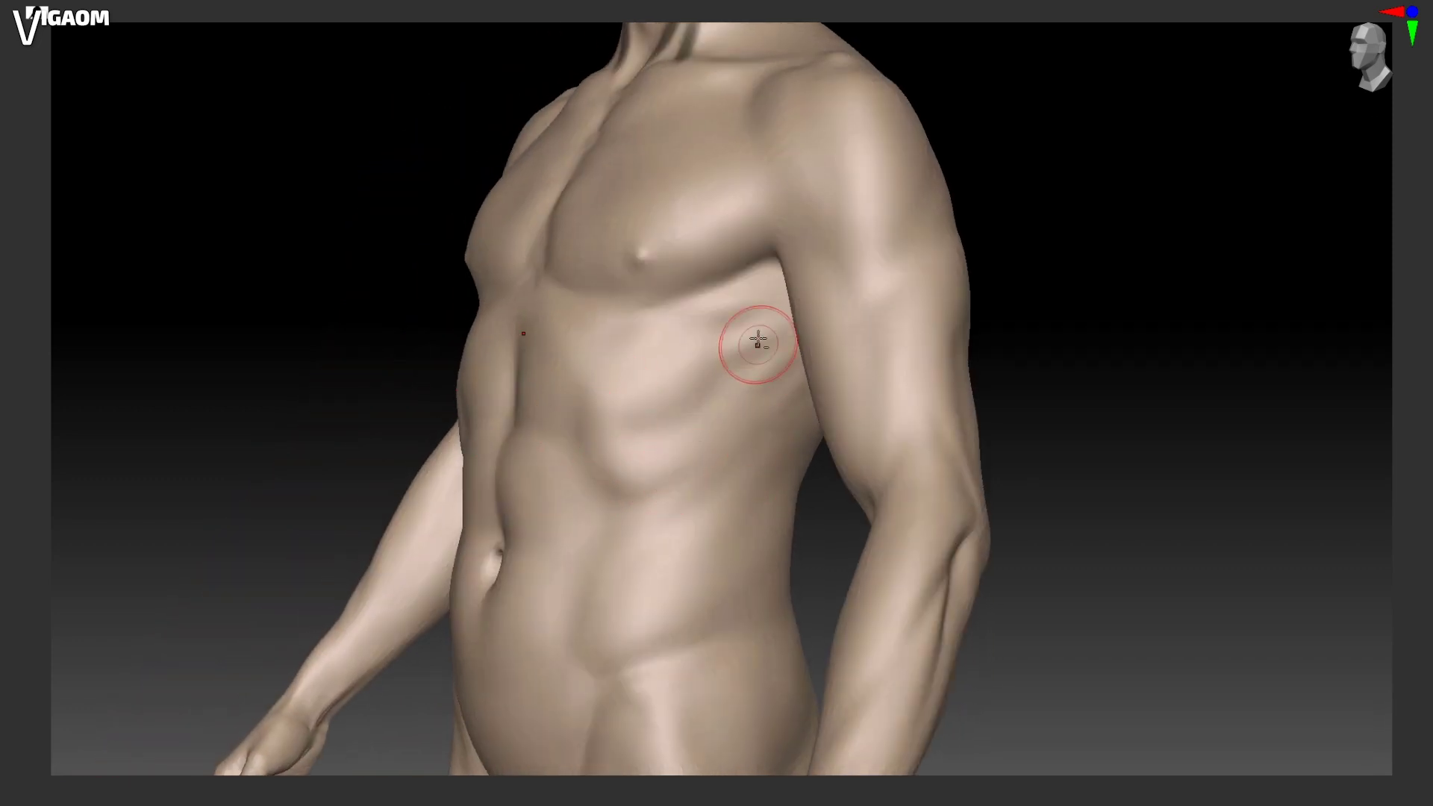
left_click_drag(1042, 506, 1128, 513)
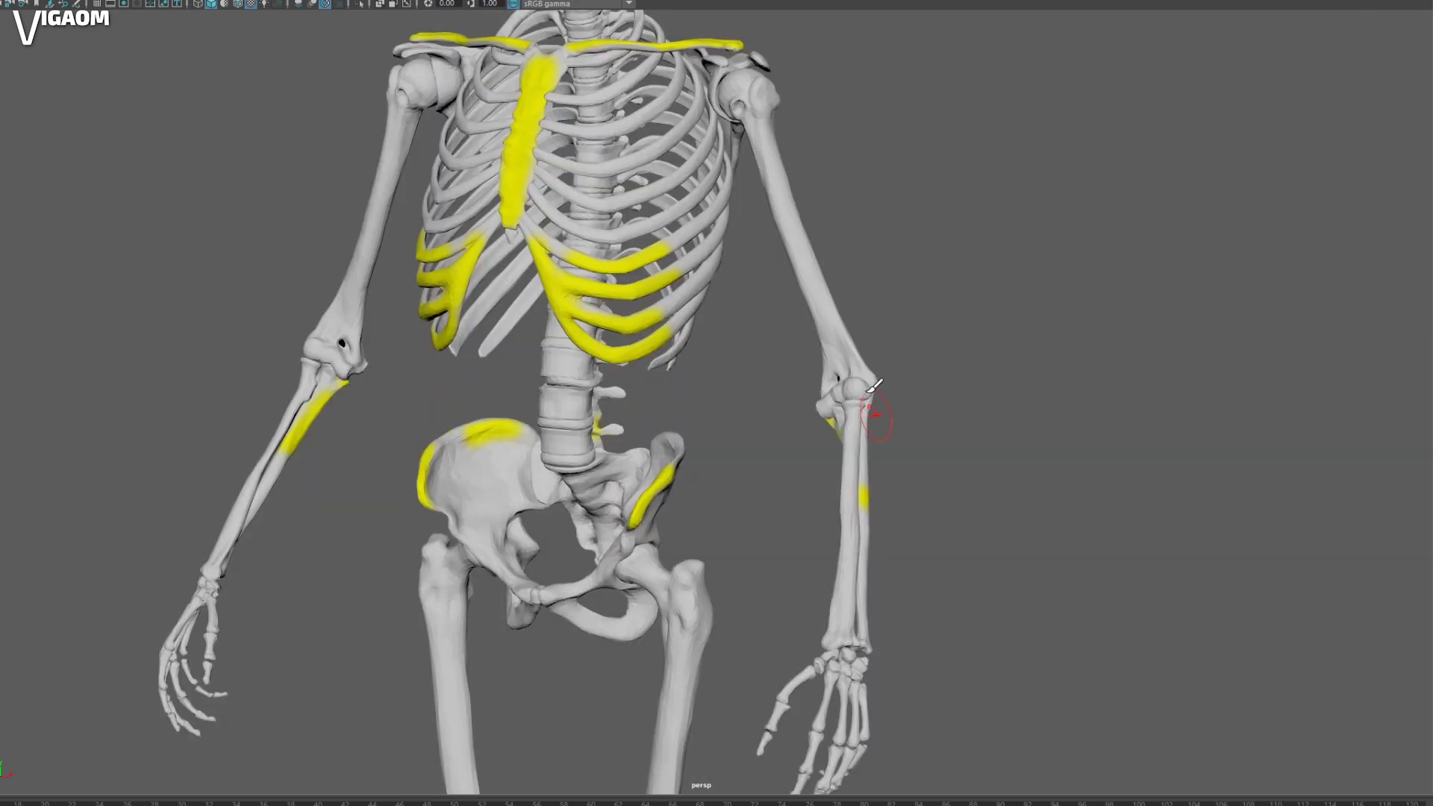
Step: Switch to Maya and examine the lower ribs on the skeleton, comparing them with the body's flank
left_click_drag(857, 401, 906, 448, "alt")
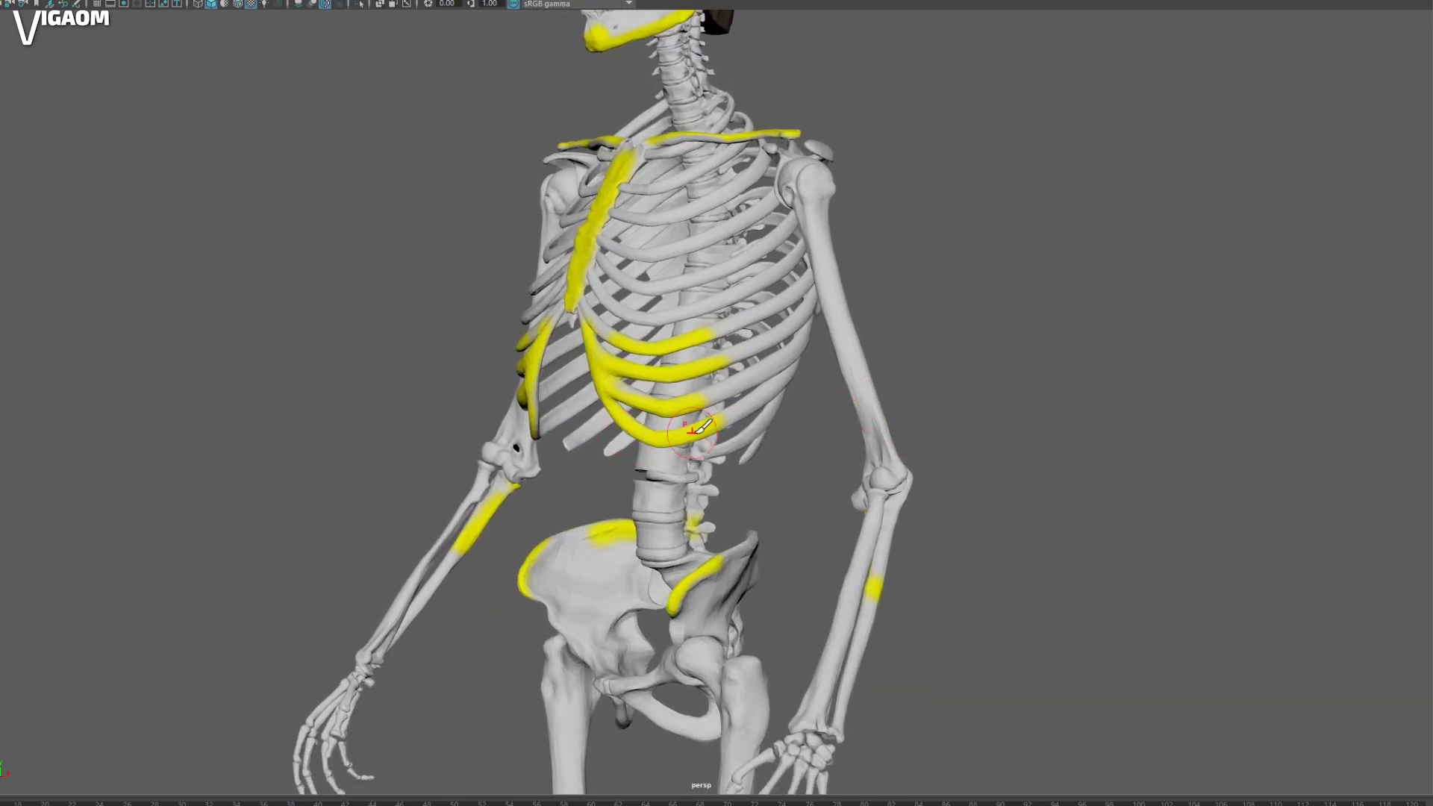
mouse_move(700, 428)
left_mouse_down("alt")
mouse_move(758, 400)
mouse_move(758, 426)
mouse_move(628, 423)
mouse_move(774, 415)
mouse_move(653, 407)
mouse_move(623, 332)
left_mouse_up("alt")
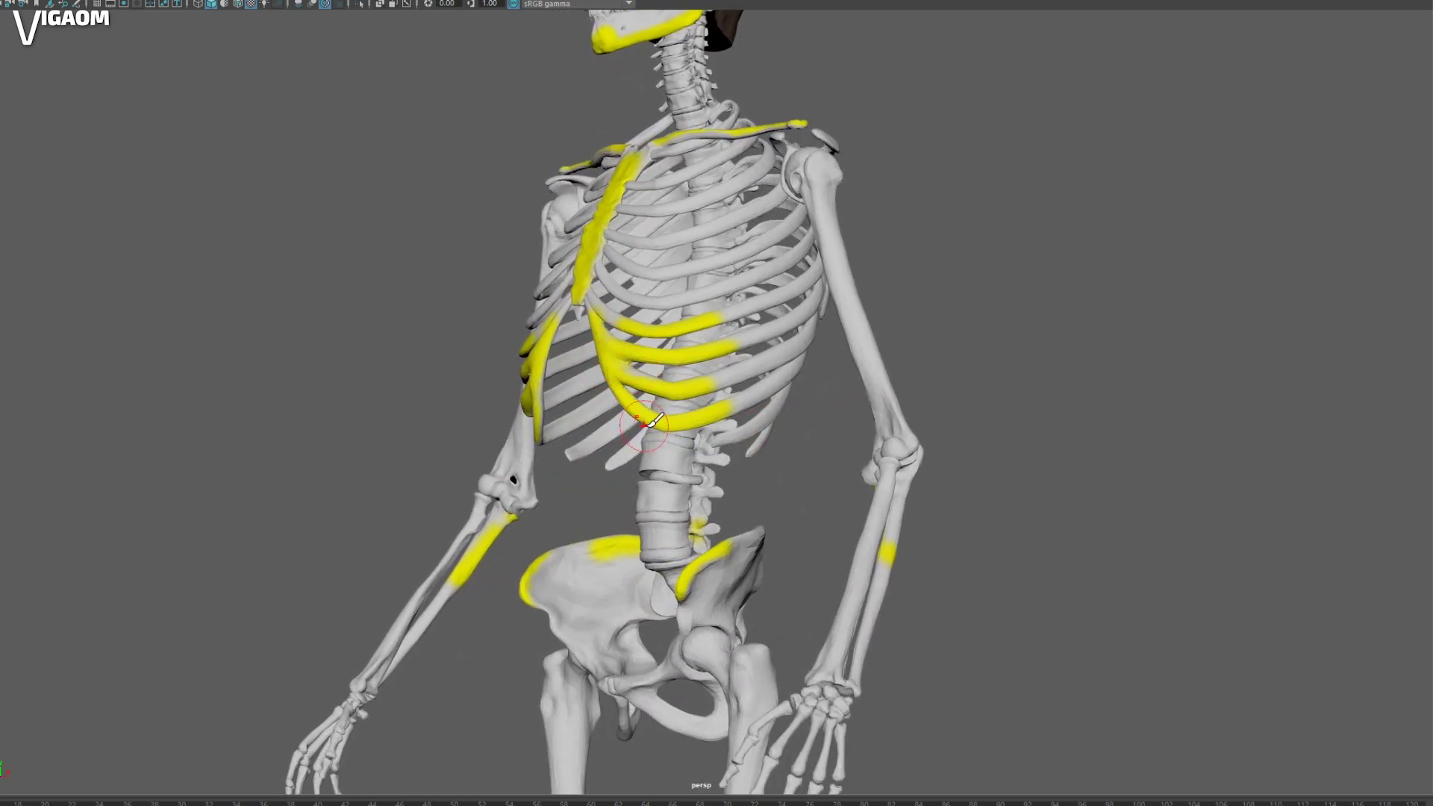
left_click_drag(654, 403, 682, 408, "alt")
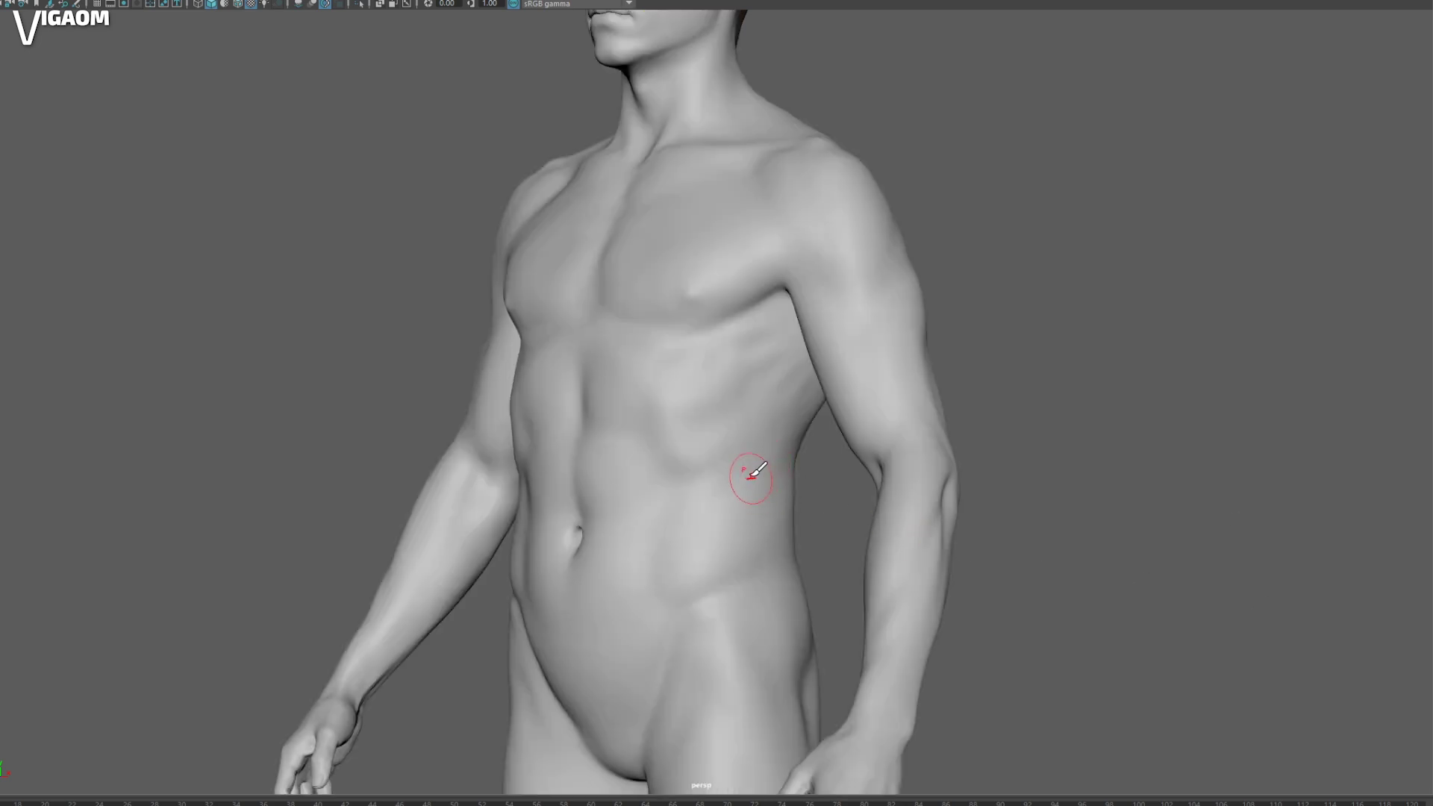
mouse_move(751, 477)
left_mouse_down()
mouse_move(704, 457)
mouse_move(713, 476)
mouse_move(661, 433)
mouse_move(754, 390)
mouse_move(698, 438)
mouse_move(746, 413)
left_mouse_up()
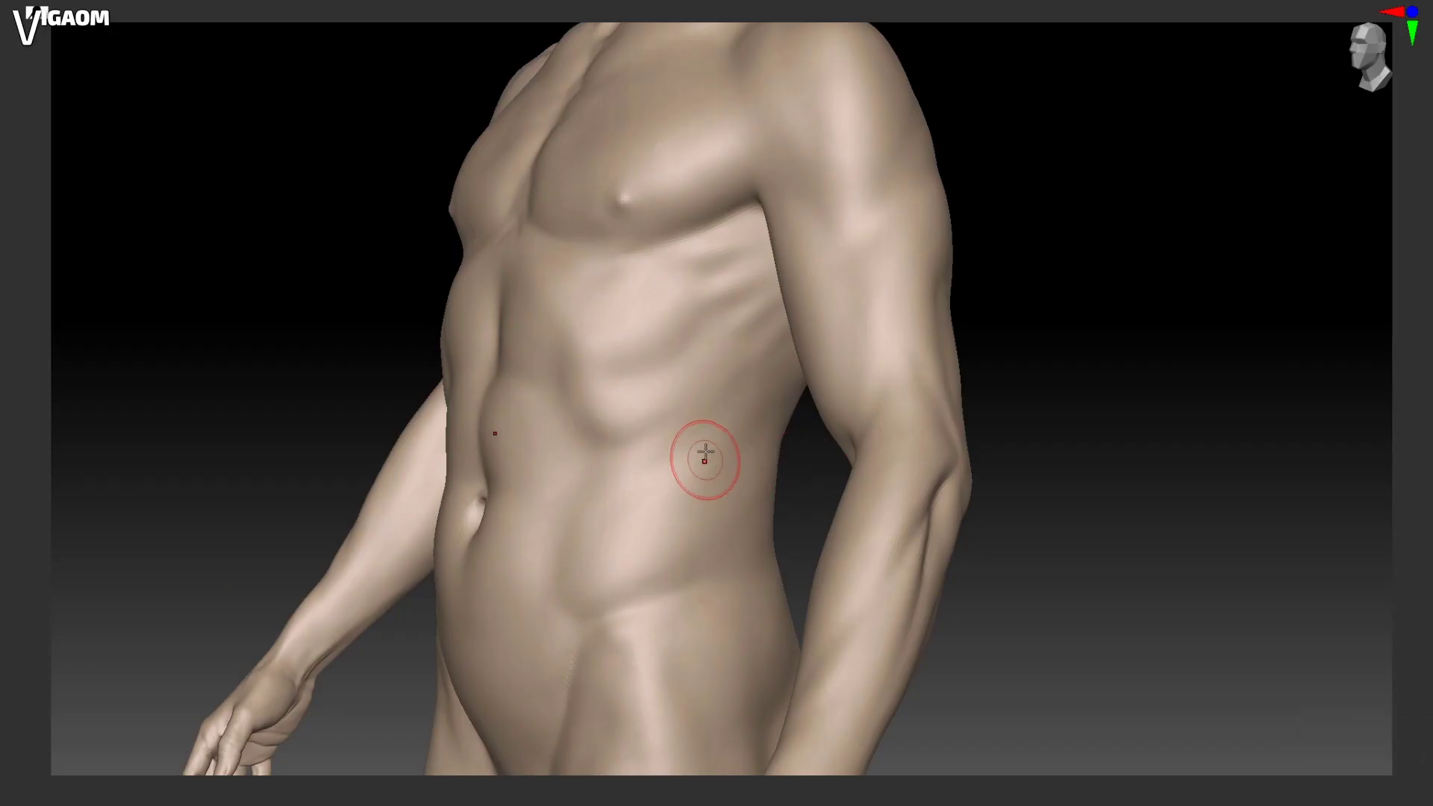
Step: Switch back to ZBrush and sculpt the slanting form descending from the lower back ribs across the flank
mouse_move(704, 465)
right_mouse_down()
mouse_move(736, 400)
mouse_move(681, 415)
mouse_move(682, 380)
mouse_move(704, 393)
right_mouse_up()
mouse_move(608, 464)
right_mouse_down()
mouse_move(734, 358)
mouse_move(710, 387)
mouse_move(759, 267)
mouse_move(764, 349)
mouse_move(777, 329)
right_mouse_up()
key("d")
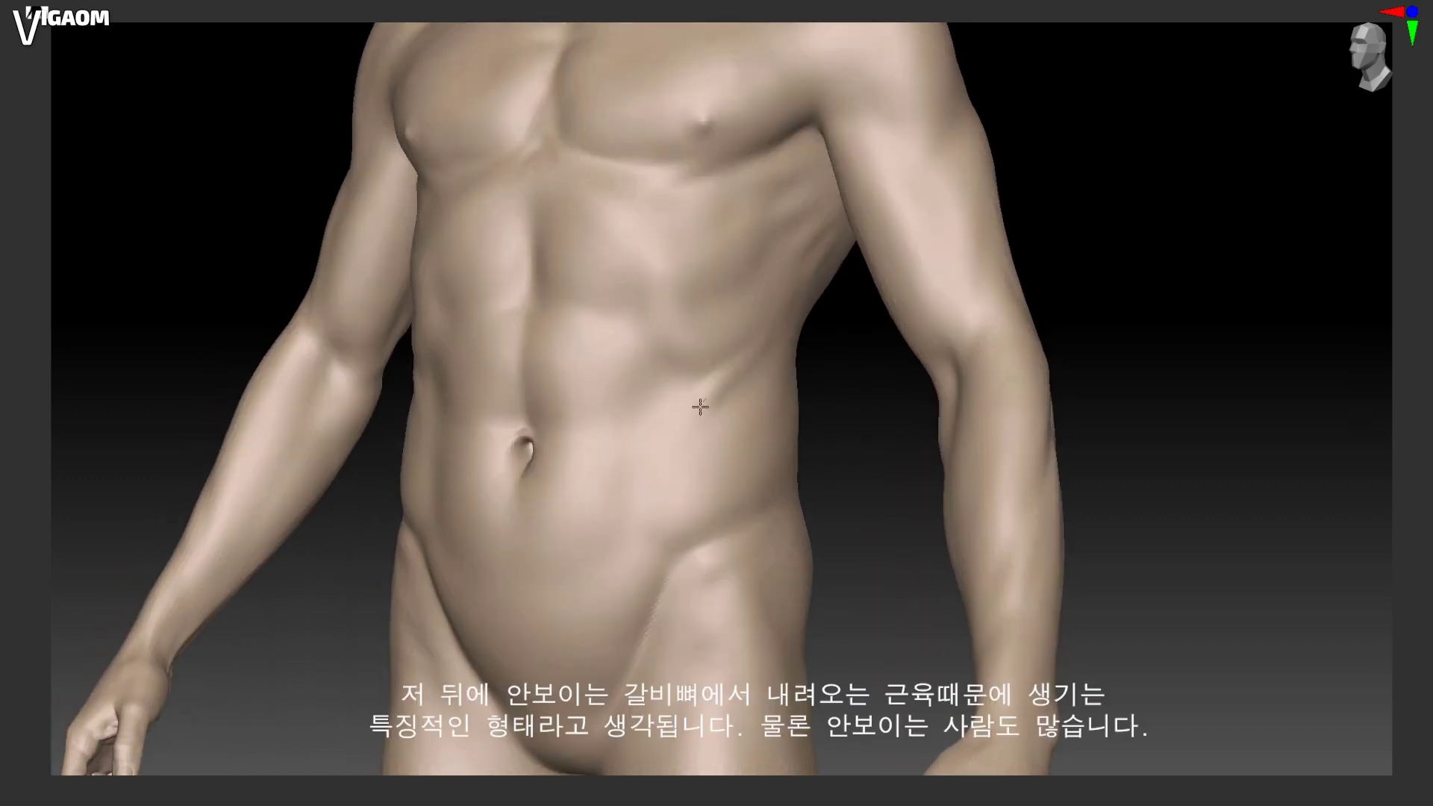
right_click_drag(628, 532, 756, 383)
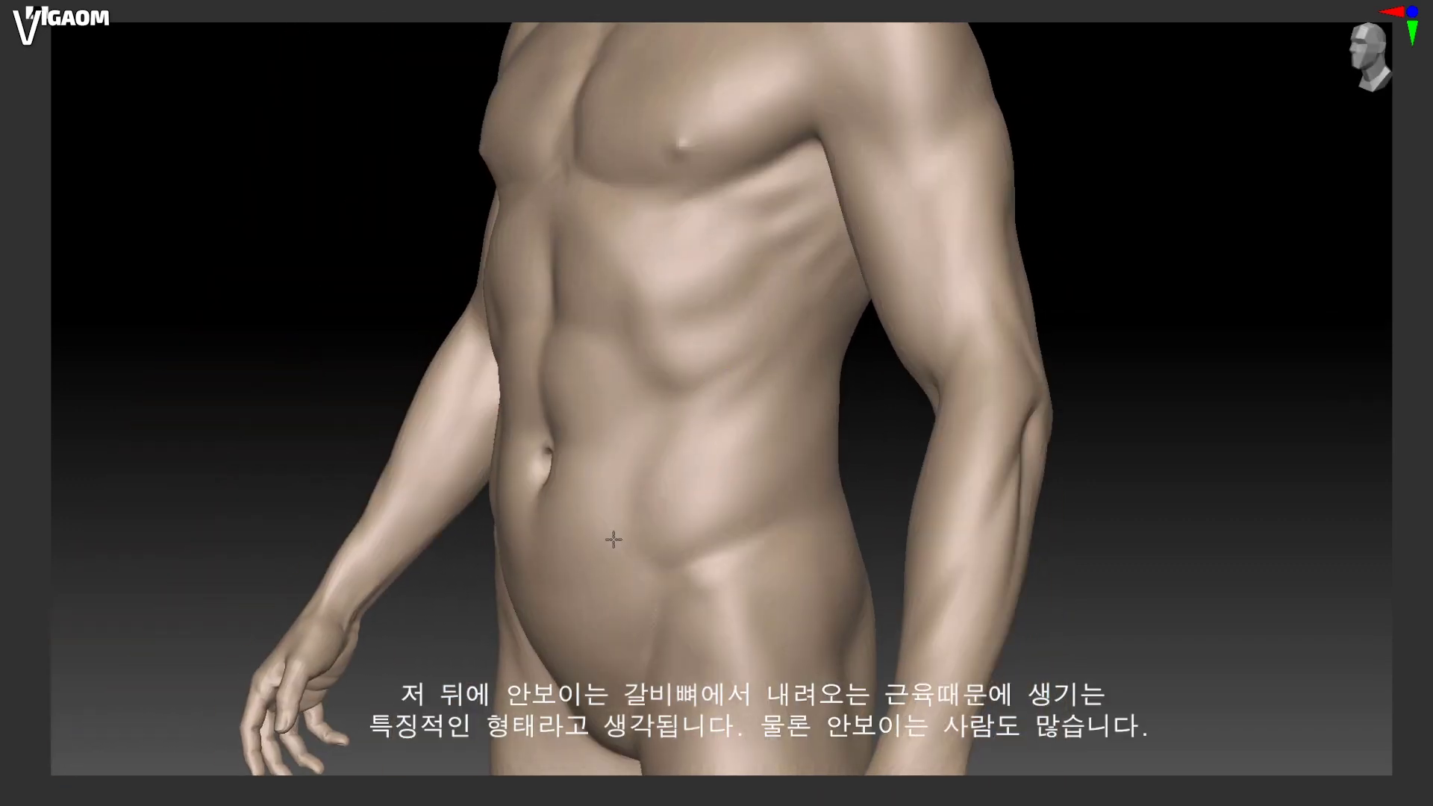
mouse_move(614, 539)
right_mouse_down()
mouse_move(694, 470)
mouse_move(607, 371)
mouse_move(649, 377)
mouse_move(647, 353)
right_mouse_up()
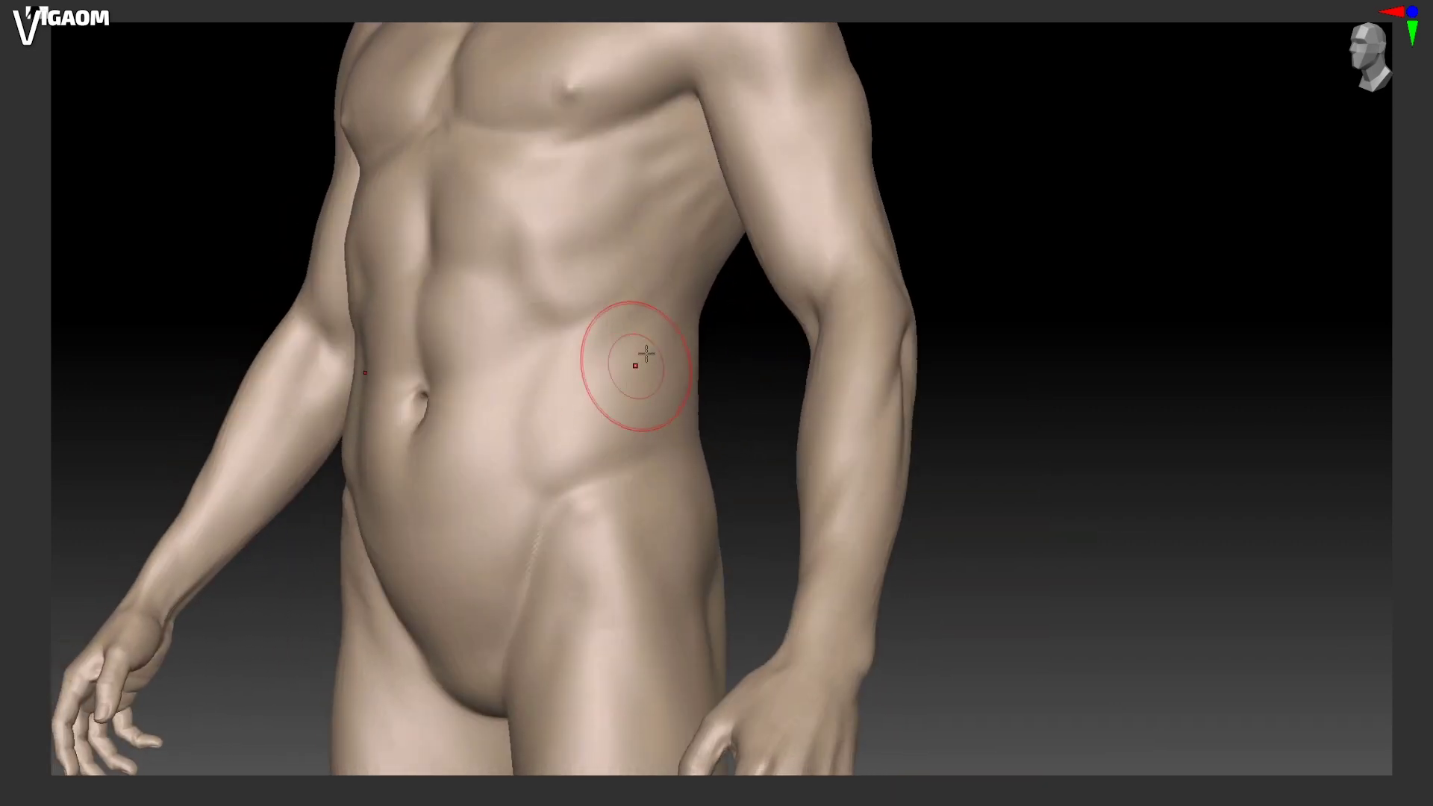
Step: Resize the brush and soften the transition from the flank and lower abdomen into the groin crease
mouse_move(676, 286)
right_mouse_down()
mouse_move(547, 476)
mouse_move(574, 439)
mouse_move(681, 400)
mouse_move(567, 470)
mouse_move(669, 420)
mouse_move(513, 472)
right_mouse_up()
key("s")
mouse_move(609, 450)
right_mouse_down()
mouse_move(597, 392)
mouse_move(582, 411)
mouse_move(588, 439)
mouse_move(590, 407)
mouse_move(628, 363)
mouse_move(608, 416)
mouse_move(620, 404)
mouse_move(581, 427)
mouse_move(595, 409)
right_mouse_up()
right_click_drag(570, 499, 573, 388, "alt")
mouse_move(555, 461)
right_mouse_down()
mouse_move(560, 570)
mouse_move(649, 282)
mouse_move(639, 512)
right_mouse_up()
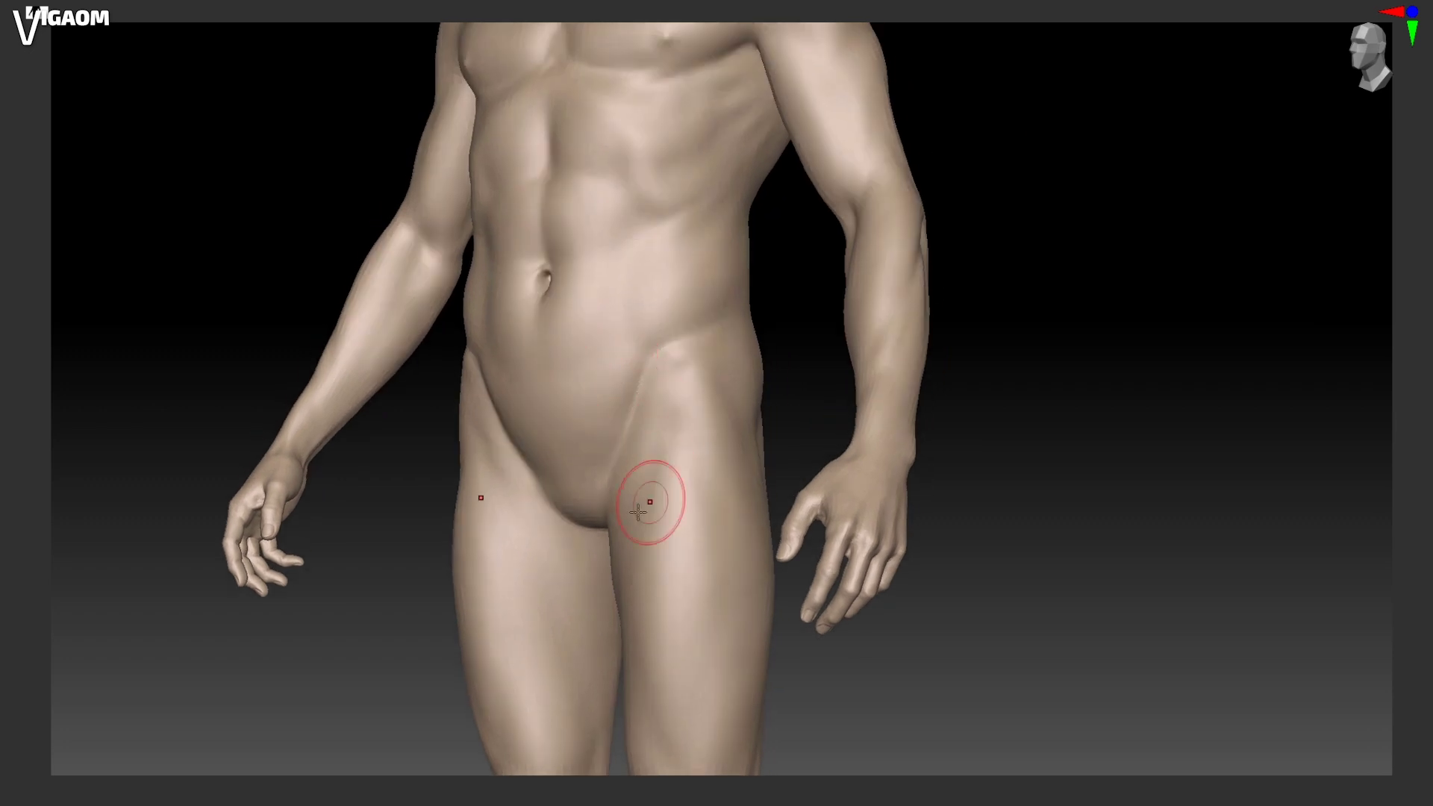
Step: Resize the brush and refine the hip contour and lower abdomen where they meet the groin crease
right_click_drag(688, 281, 566, 481)
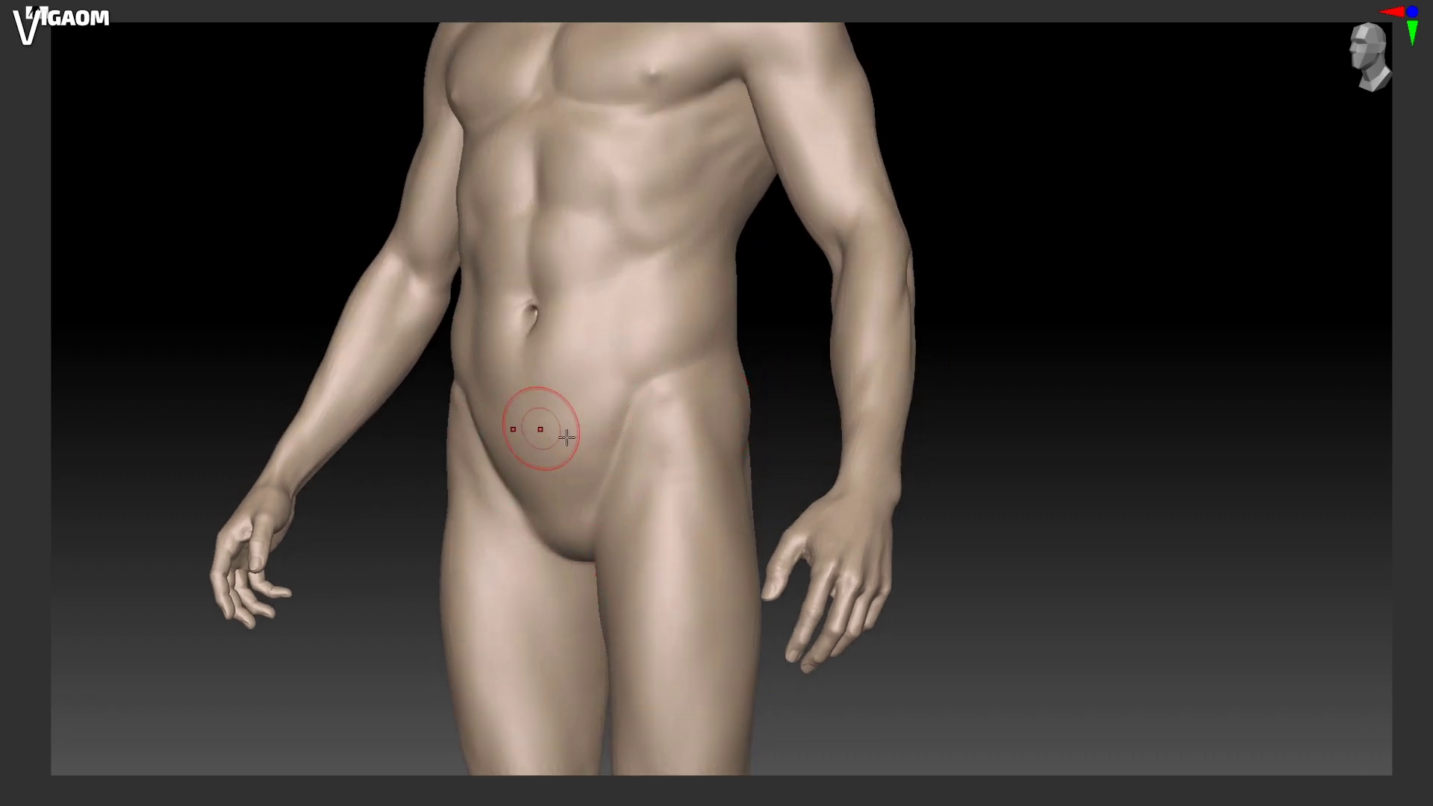
key("s")
mouse_move(727, 417)
right_mouse_down()
mouse_move(592, 432)
mouse_move(672, 396)
mouse_move(663, 368)
mouse_move(677, 370)
right_mouse_up()
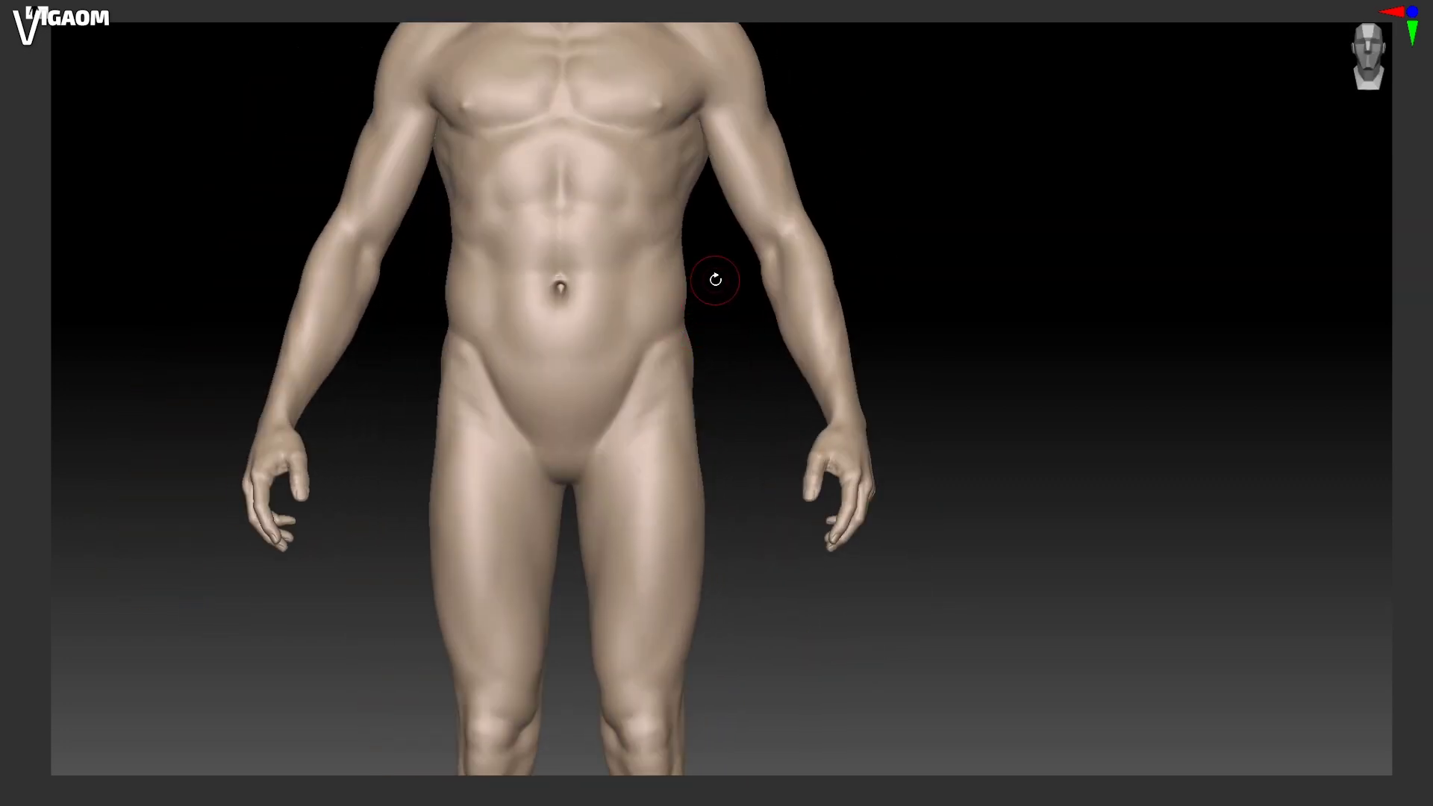
right_click_drag(636, 426, 656, 372, "ctrl")
key("s")
left_click_drag(657, 371, 664, 372)
right_click_drag(640, 400, 635, 343, "alt")
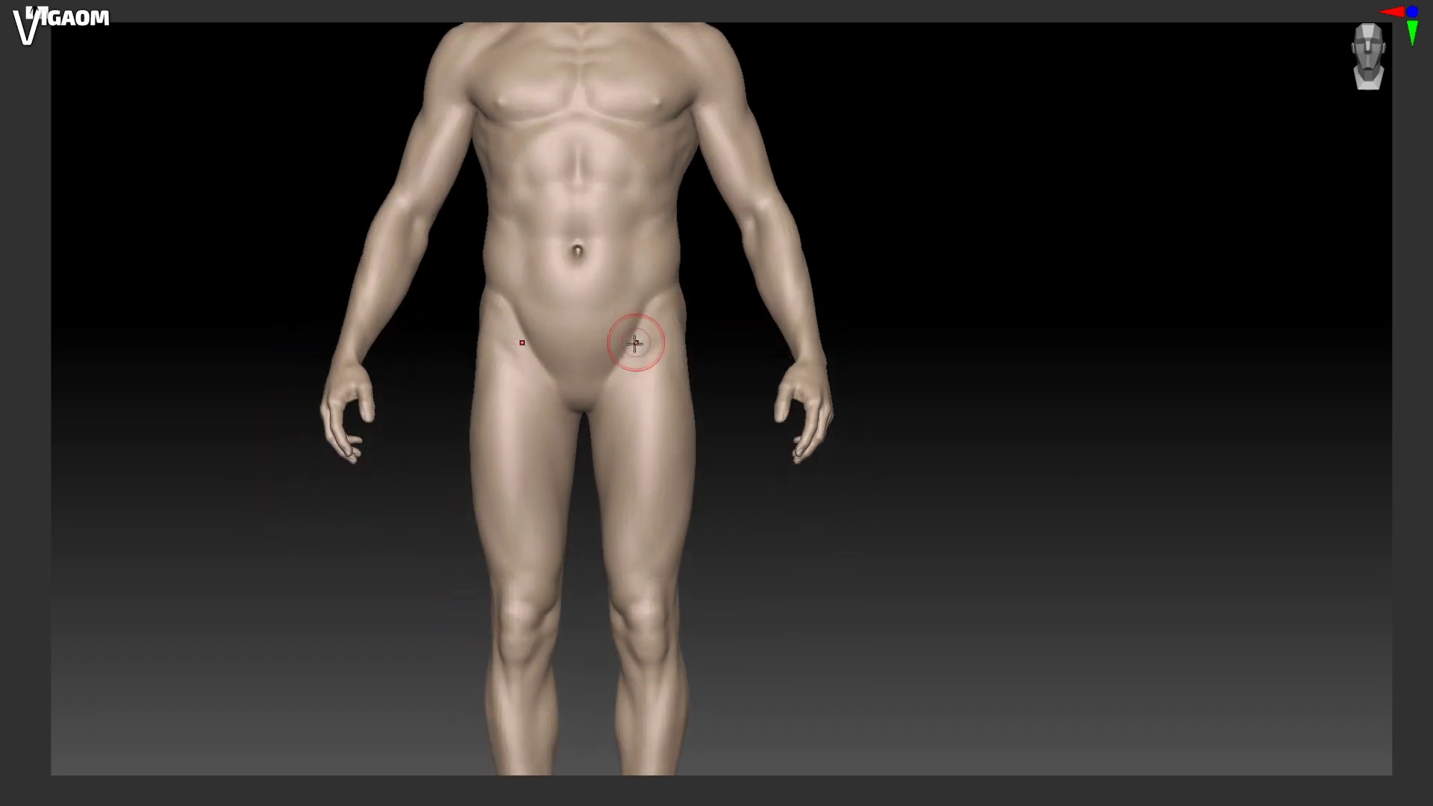
right_click_drag(709, 378, 704, 395, "ctrl")
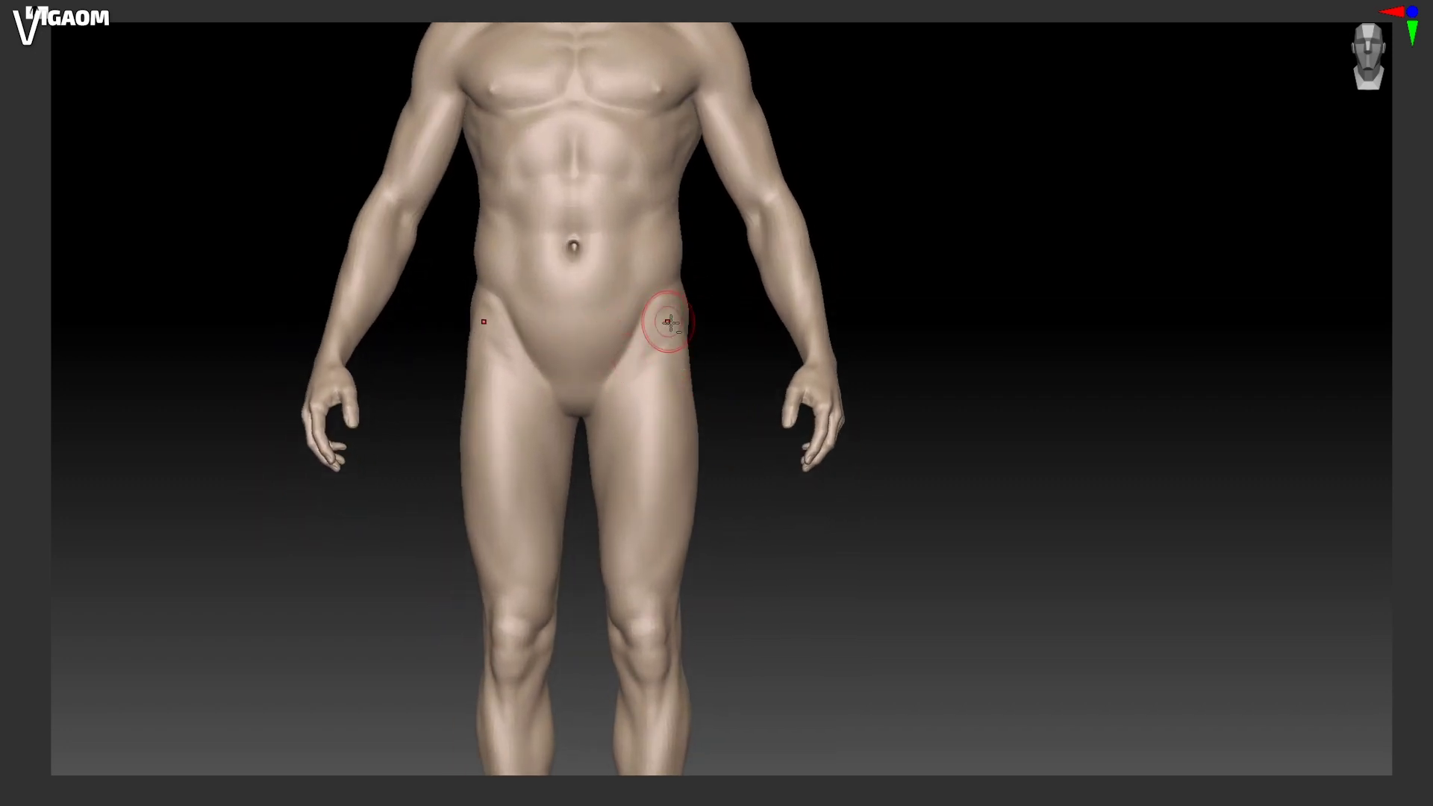
right_click_drag(670, 323, 567, 493, "alt")
right_click_drag(602, 403, 704, 359, "alt")
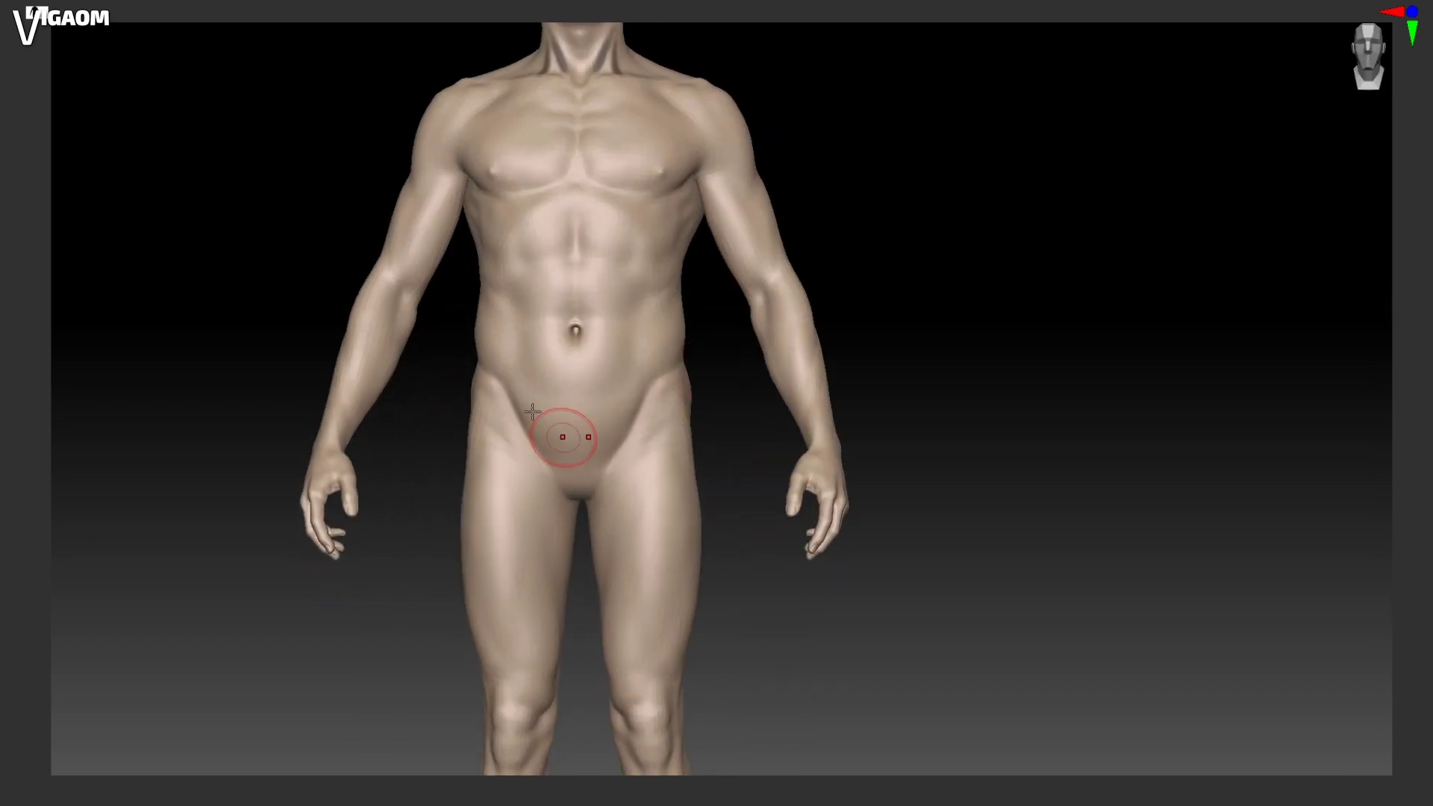
right_click_drag(679, 568, 667, 390, "alt")
Step: Lower the mesh's subdivision level and reshape the skin around the upper rim of the navel
key("shift+d")
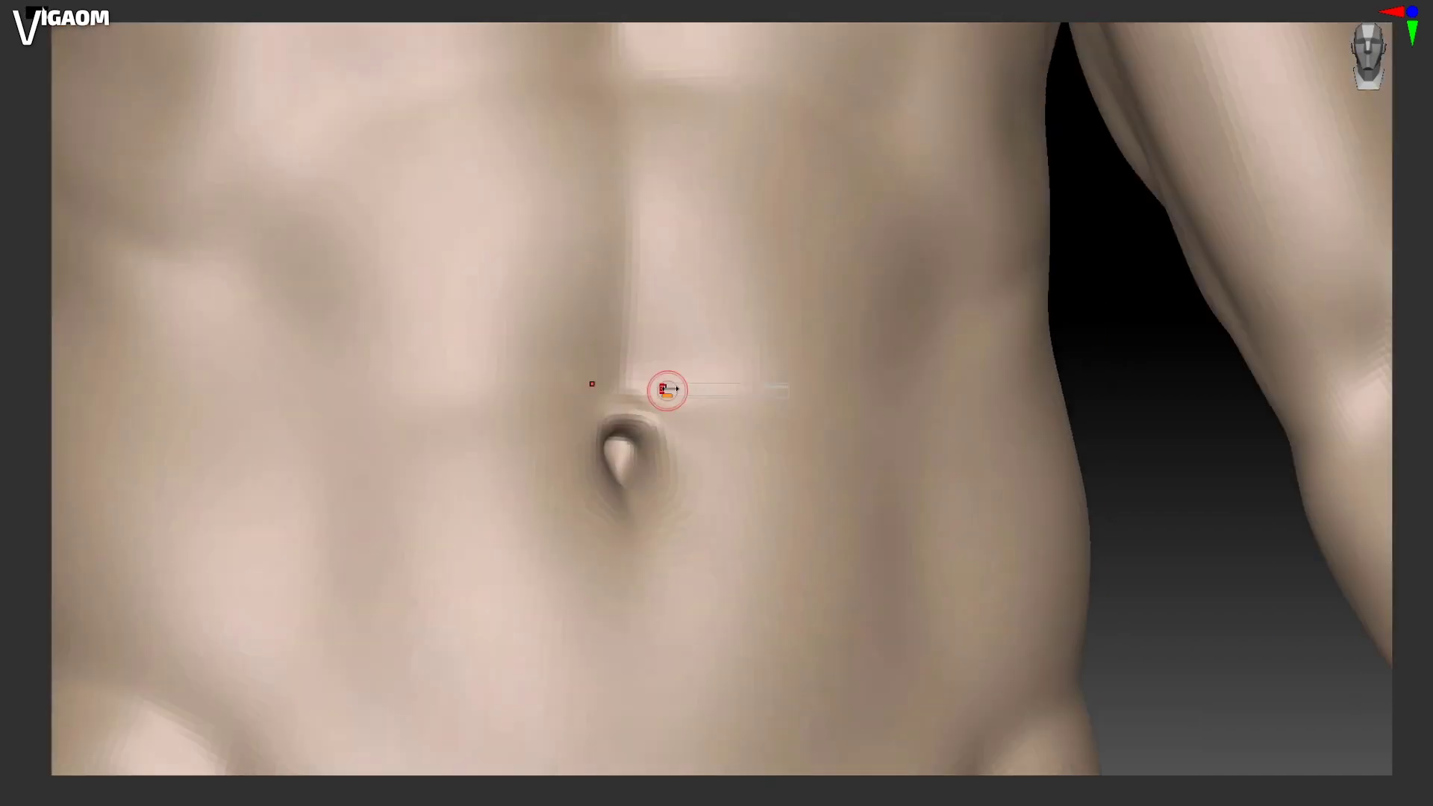
right_click_drag(625, 446, 640, 390)
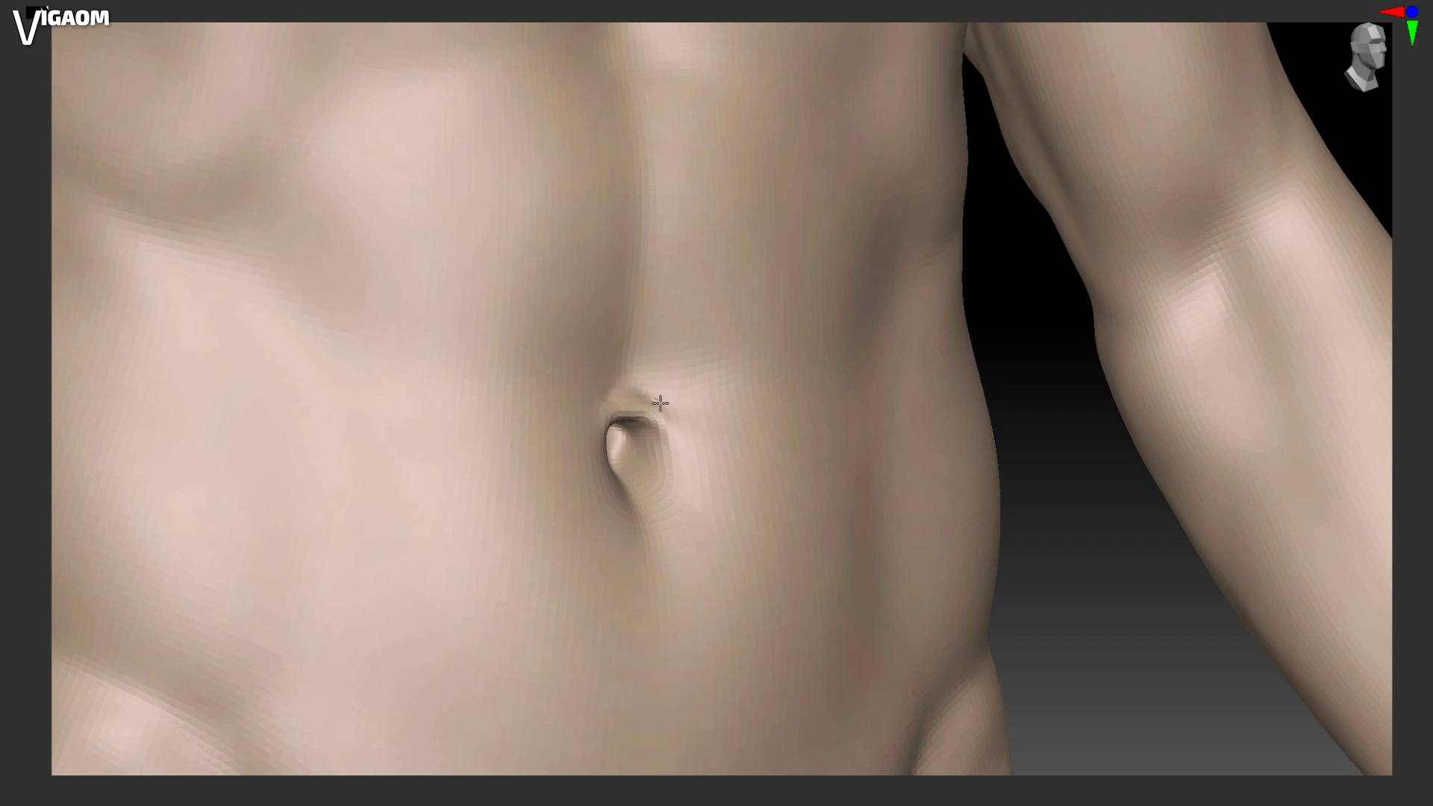
right_click_drag(669, 418, 598, 441)
right_click_drag(663, 374, 576, 468)
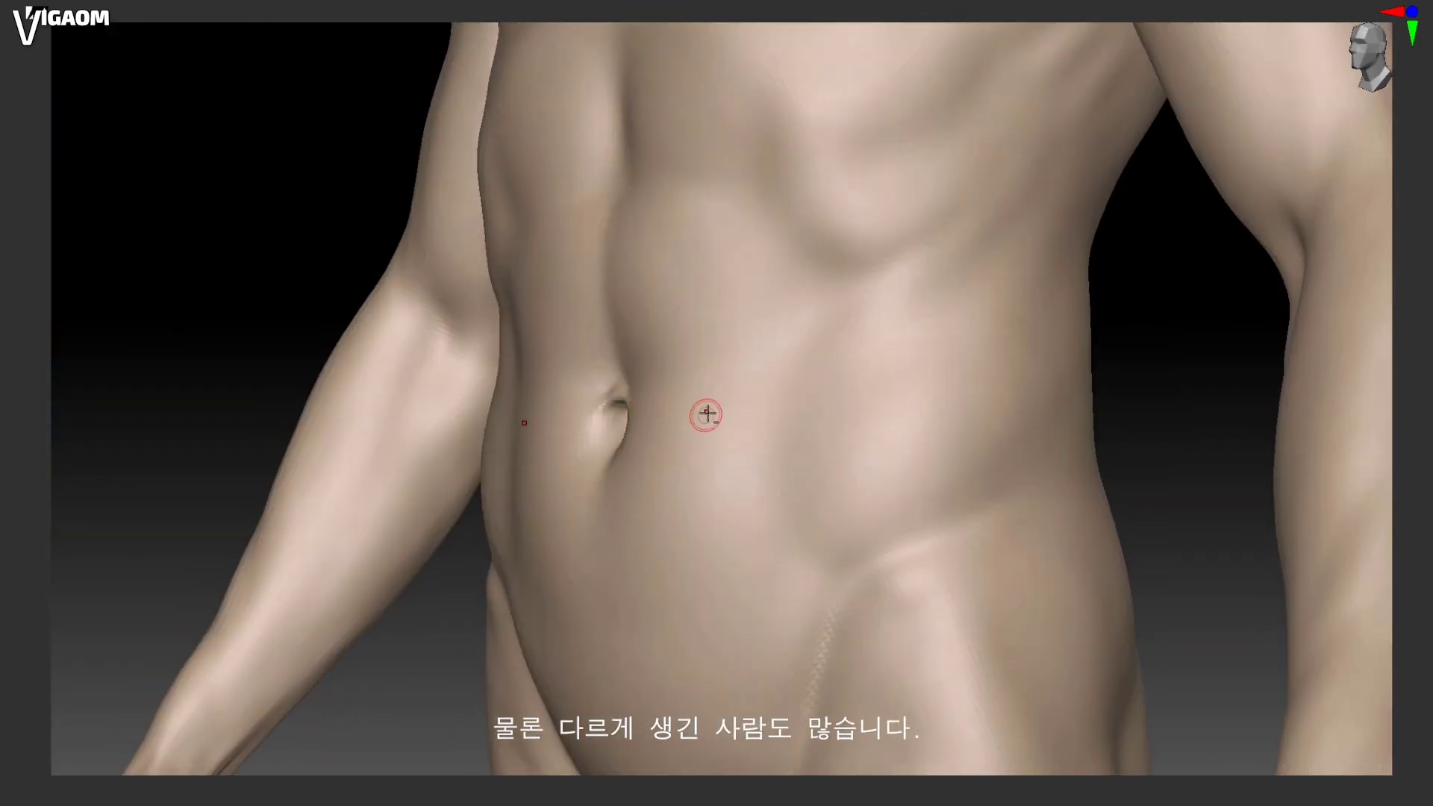
Step: Mark a curved line from beside the navel up toward the lower ribs with a mask, and undo it
right_click_drag(710, 406, 636, 416, "alt")
left_click_drag(591, 412, 716, 301)
right_click_drag(768, 316, 804, 308, "shift")
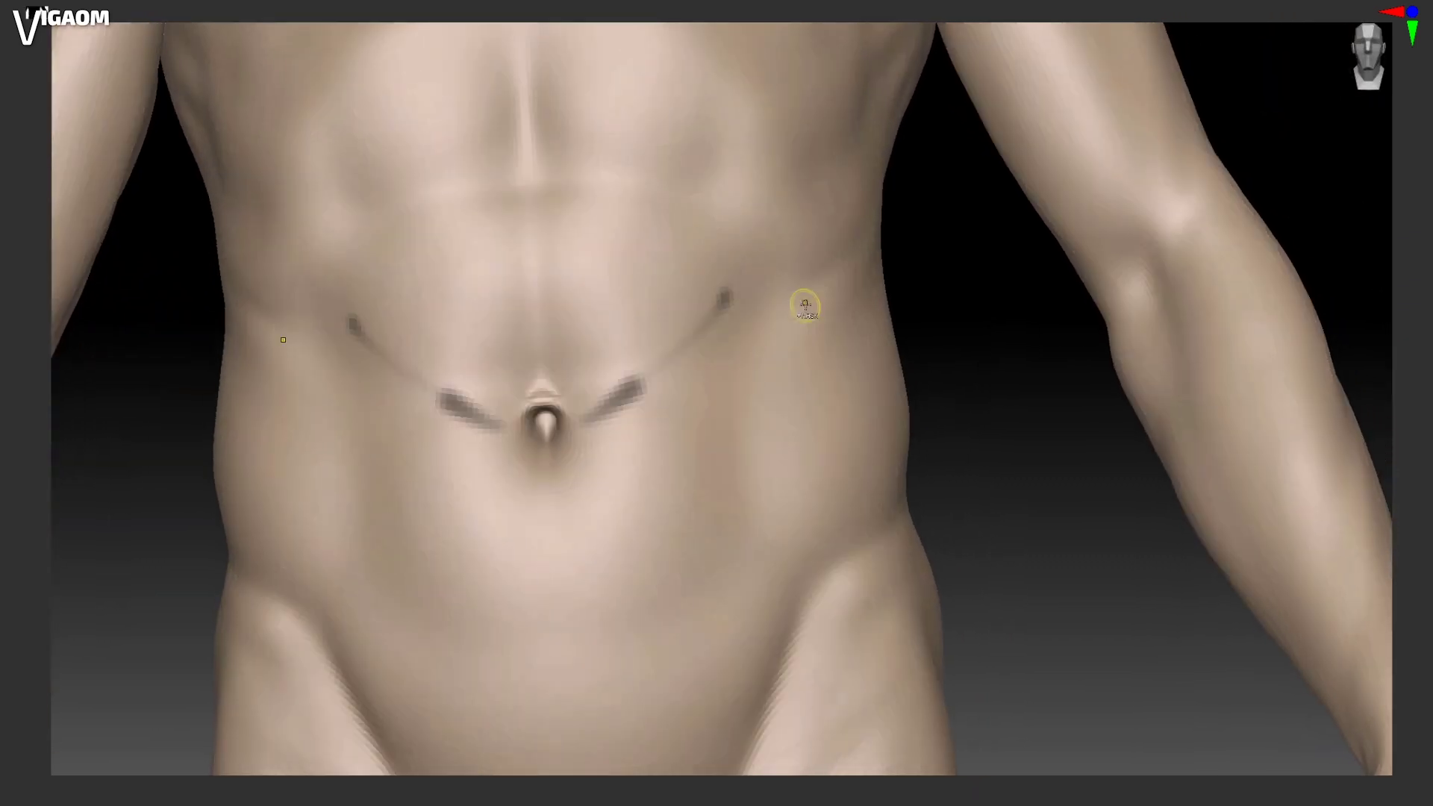
key("ctrl+z")
Step: Resize the brush and sculpt the small skin fold above the navel, blending it into the surrounding abdomen
mouse_move(730, 343)
right_mouse_down()
mouse_move(678, 426)
mouse_move(685, 400)
mouse_move(663, 415)
right_mouse_up()
key("s")
left_click_drag(663, 415, 668, 415)
left_click_drag(639, 415, 637, 423)
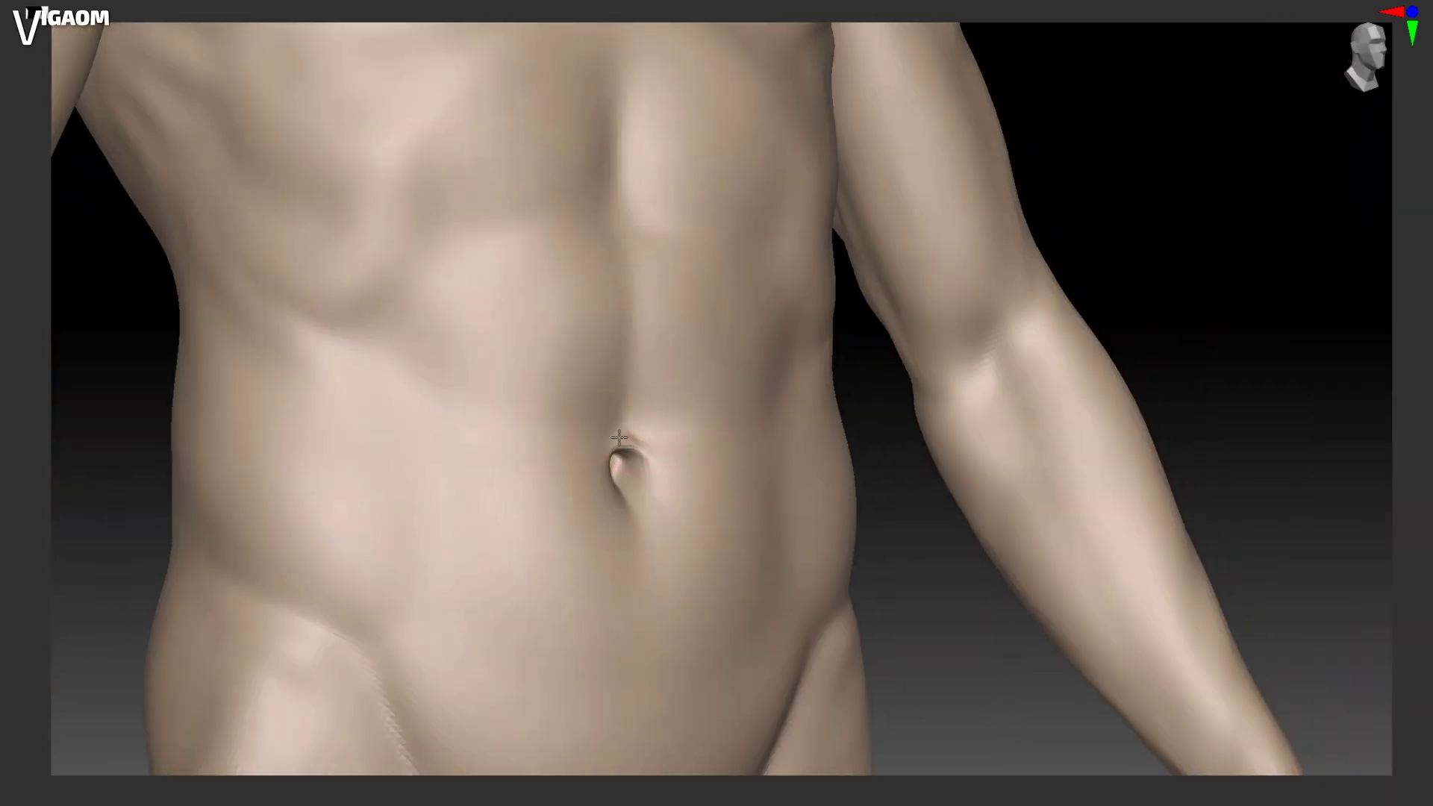
mouse_move(619, 437)
right_mouse_down()
mouse_move(675, 361)
mouse_move(626, 400)
mouse_move(622, 418)
mouse_move(651, 418)
mouse_move(628, 456)
right_mouse_up()
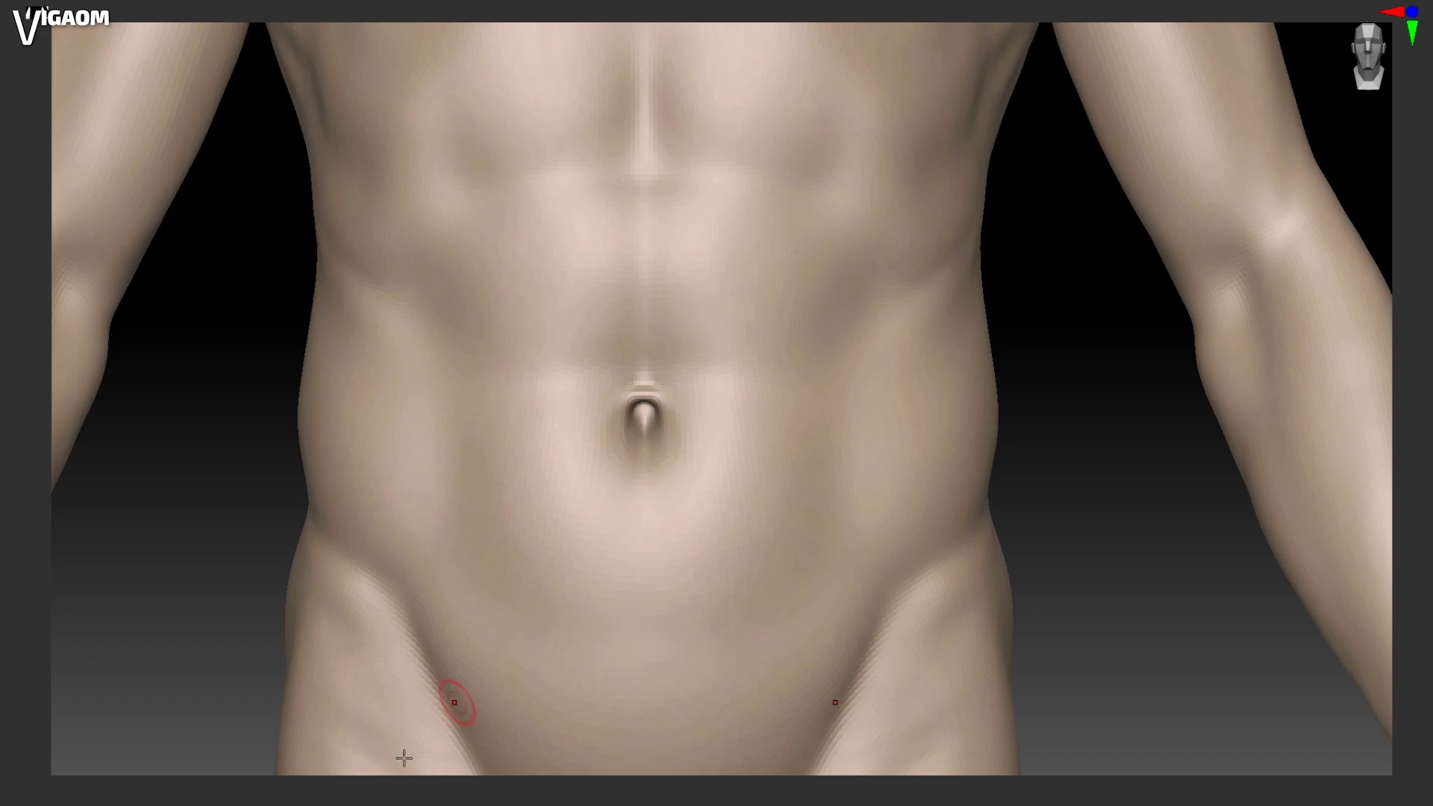
mouse_move(663, 397)
right_mouse_down()
mouse_move(652, 412)
mouse_move(702, 411)
right_mouse_up()
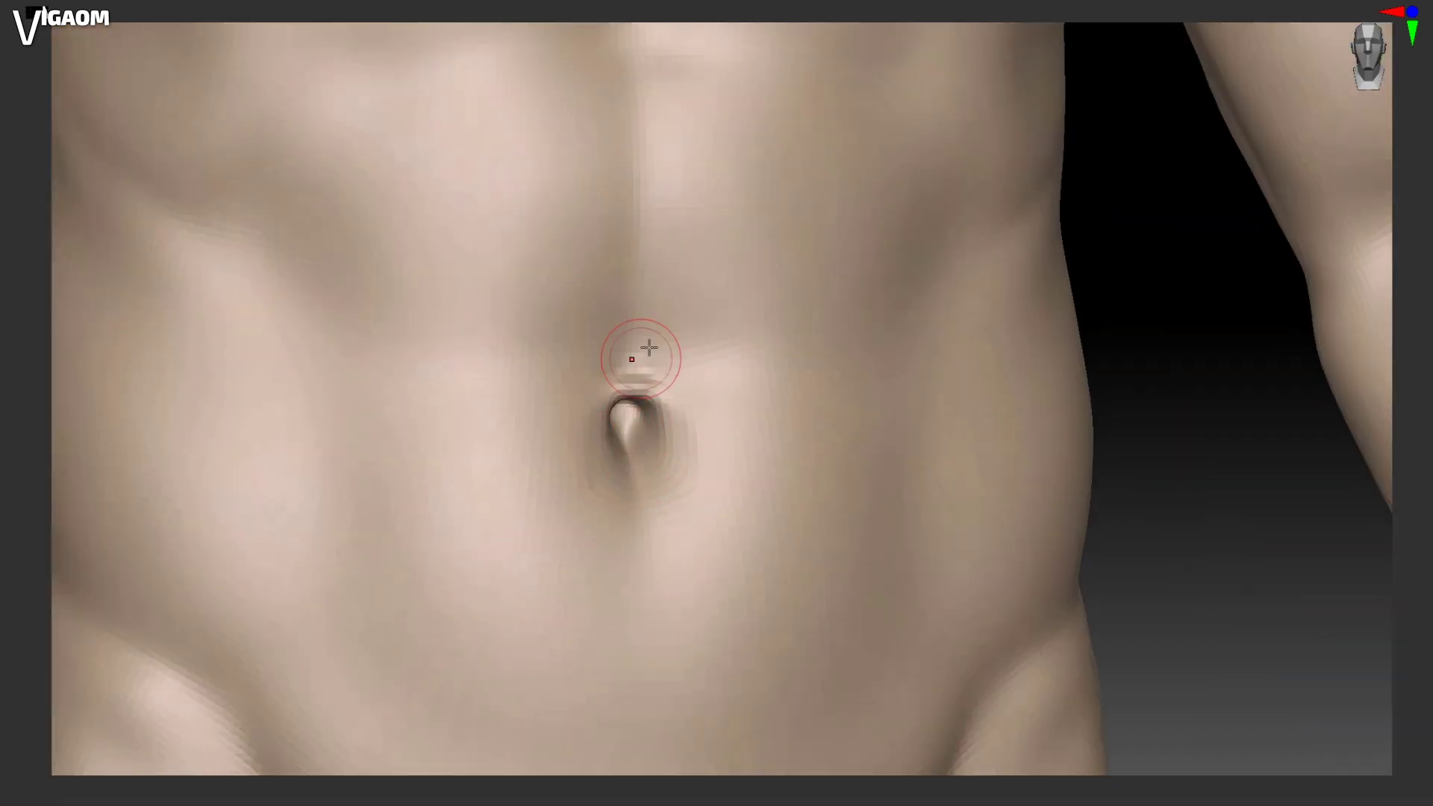
right_click_drag(649, 348, 630, 415)
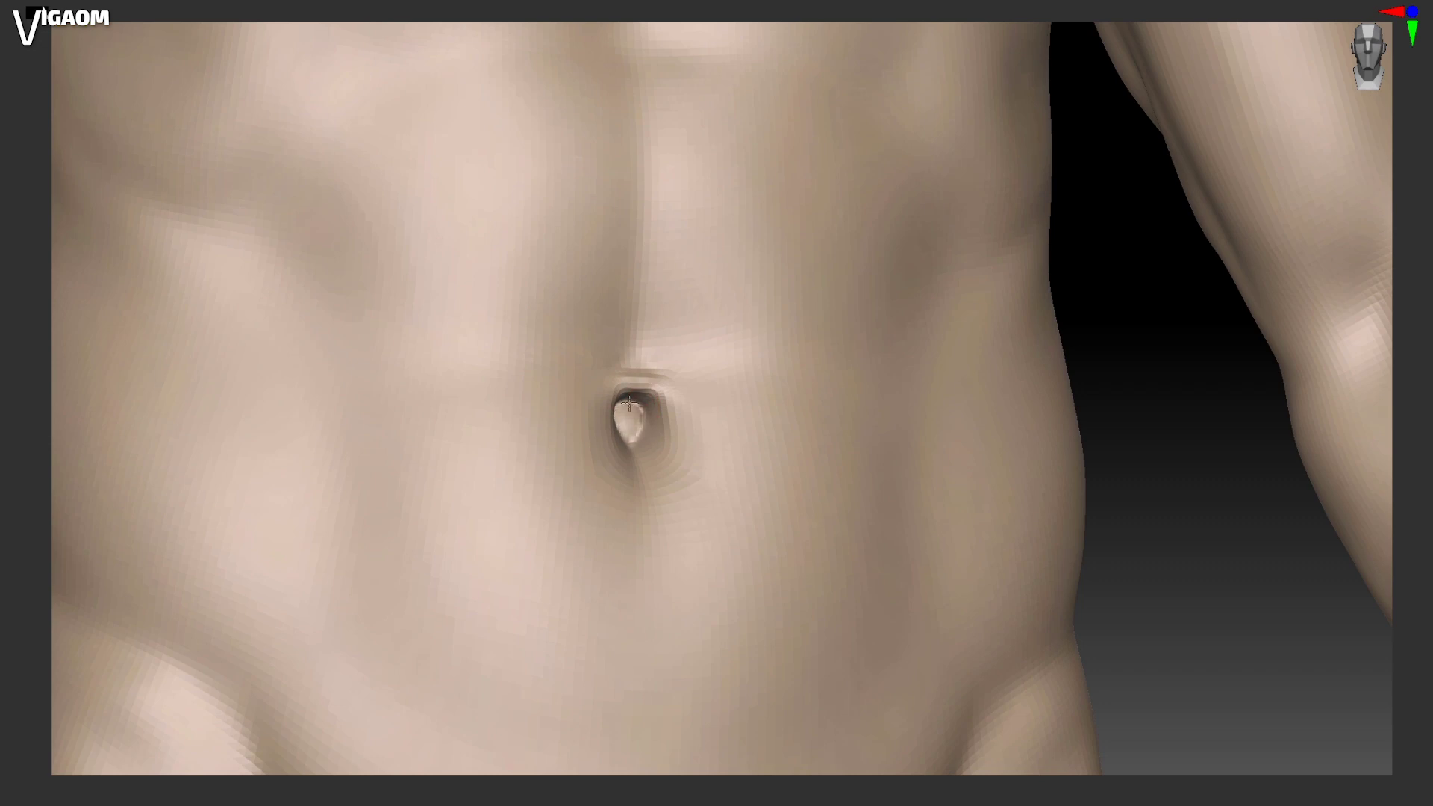
right_click_drag(757, 383, 749, 314, "ctrl")
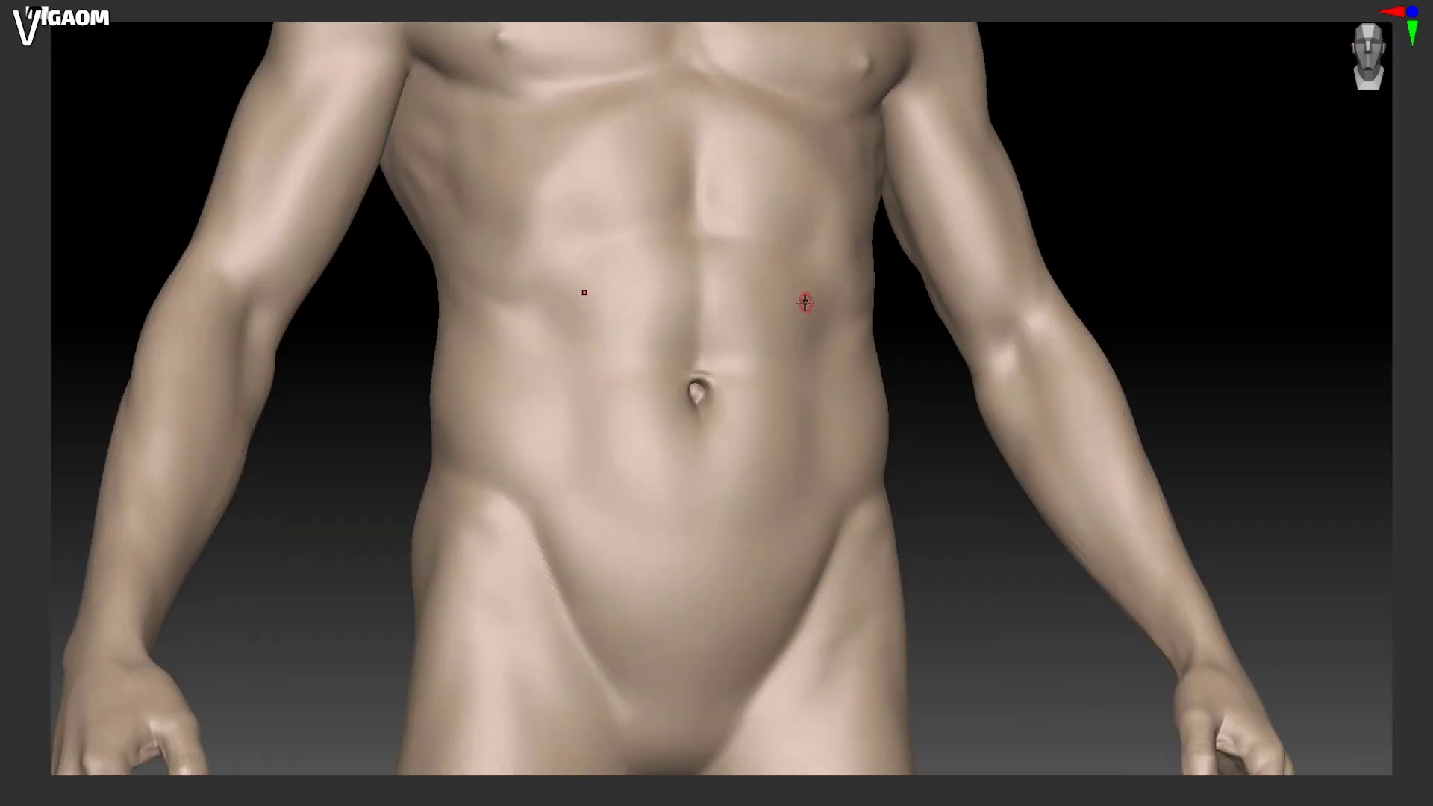
right_click_drag(763, 374, 767, 384, "shift")
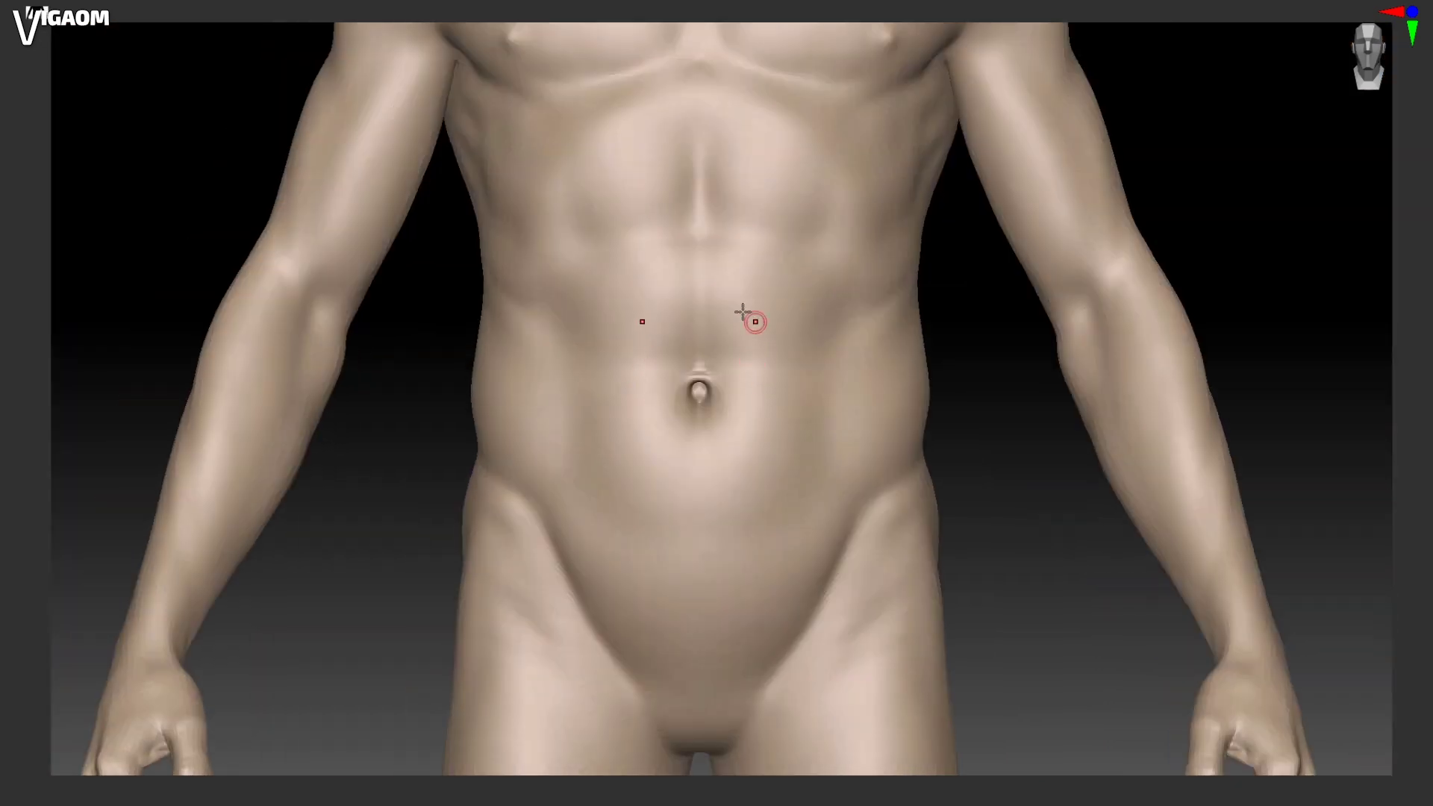
right_click_drag(745, 312, 805, 288, "ctrl")
right_click_drag(804, 288, 749, 344, "alt")
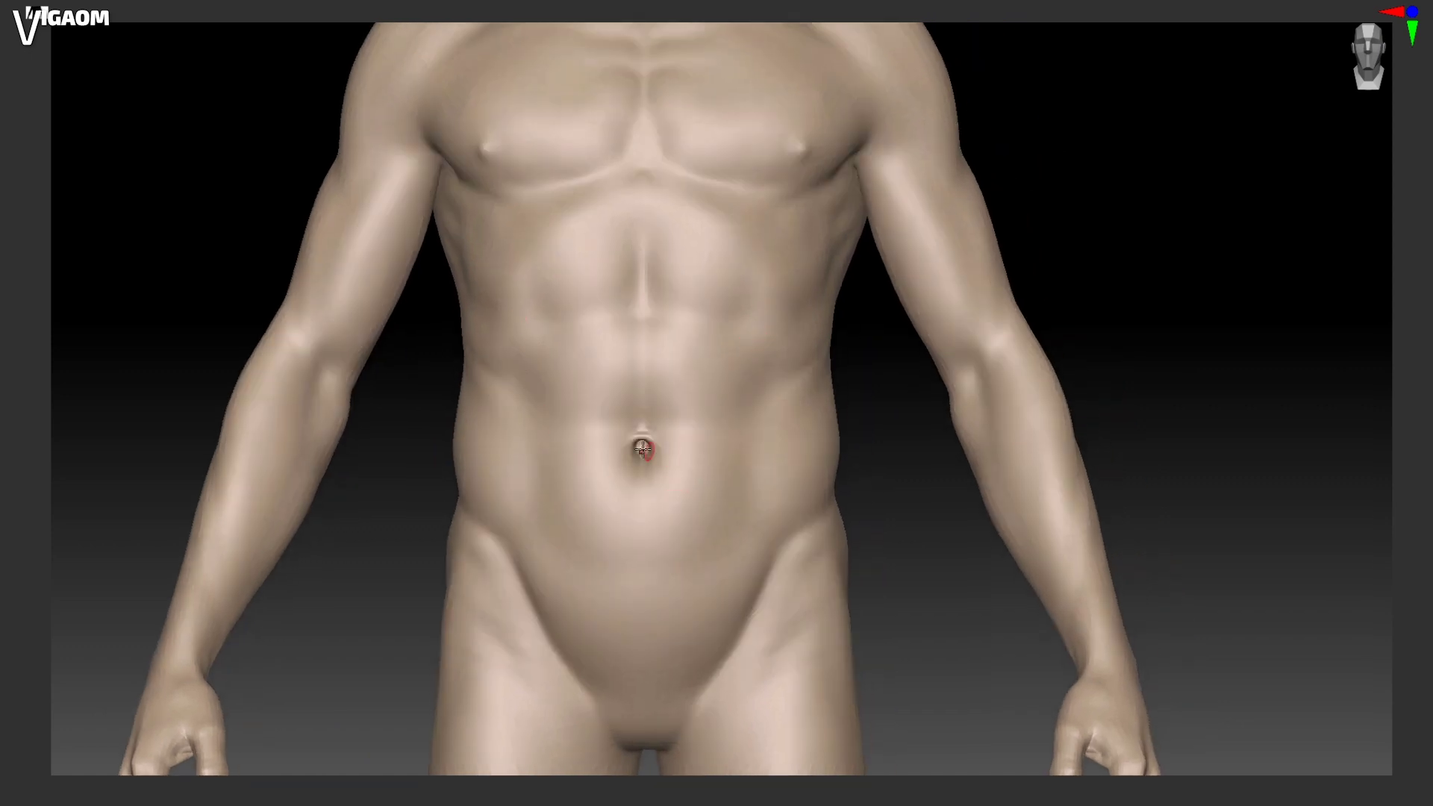
Step: Mask lines fanning from the collarbone and sternum toward the armpit to mark the pectoral fibre directions, and undo them
right_click_drag(747, 410, 713, 474, "ctrl")
mouse_move(713, 474)
right_mouse_down()
mouse_move(695, 443)
mouse_move(657, 500)
right_mouse_up()
mouse_move(598, 298)
right_mouse_down()
mouse_move(618, 301)
mouse_move(601, 296)
right_mouse_up()
key("s")
key("s")
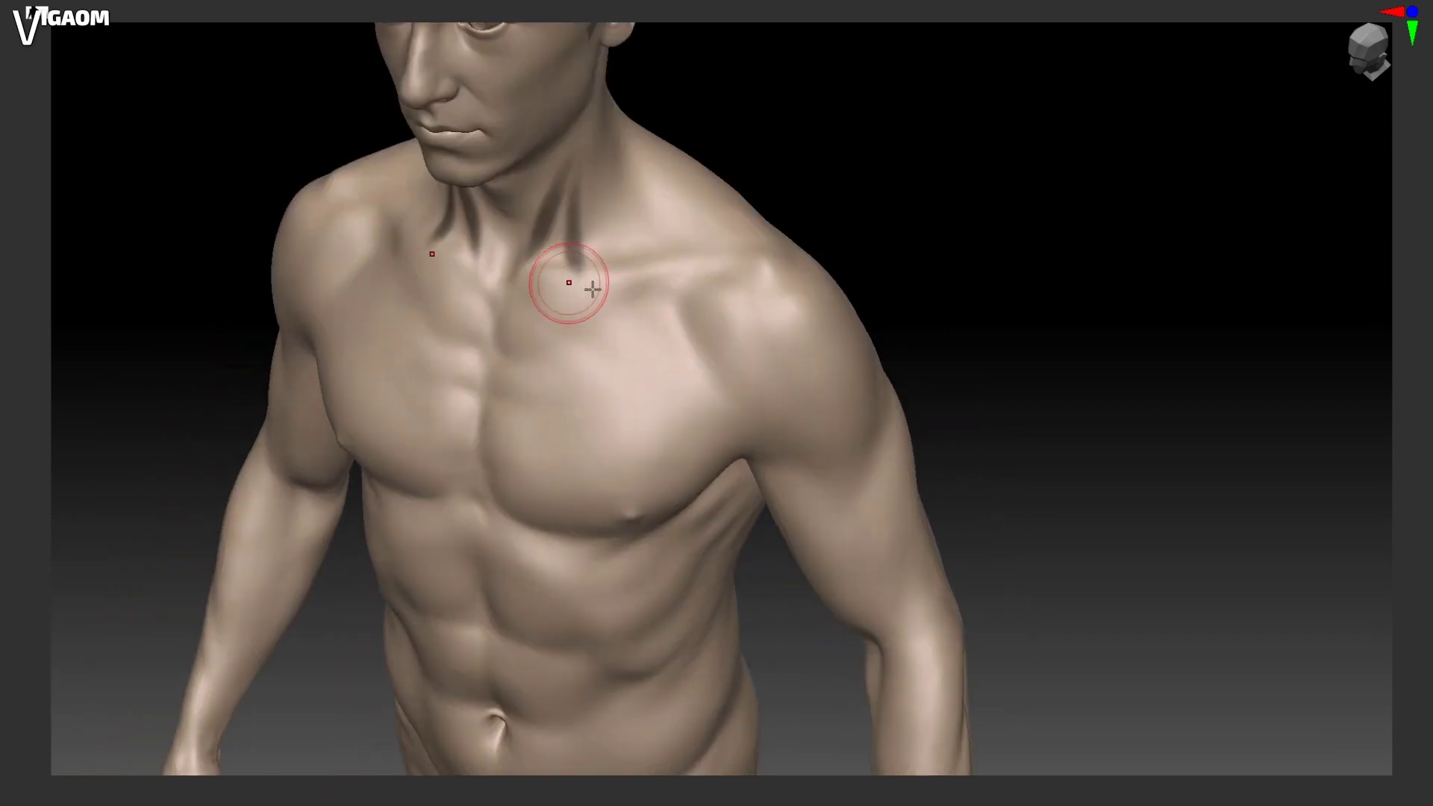
mouse_move(532, 280)
left_mouse_down()
mouse_move(648, 285)
mouse_move(720, 408)
mouse_move(557, 291)
mouse_move(653, 297)
left_mouse_up()
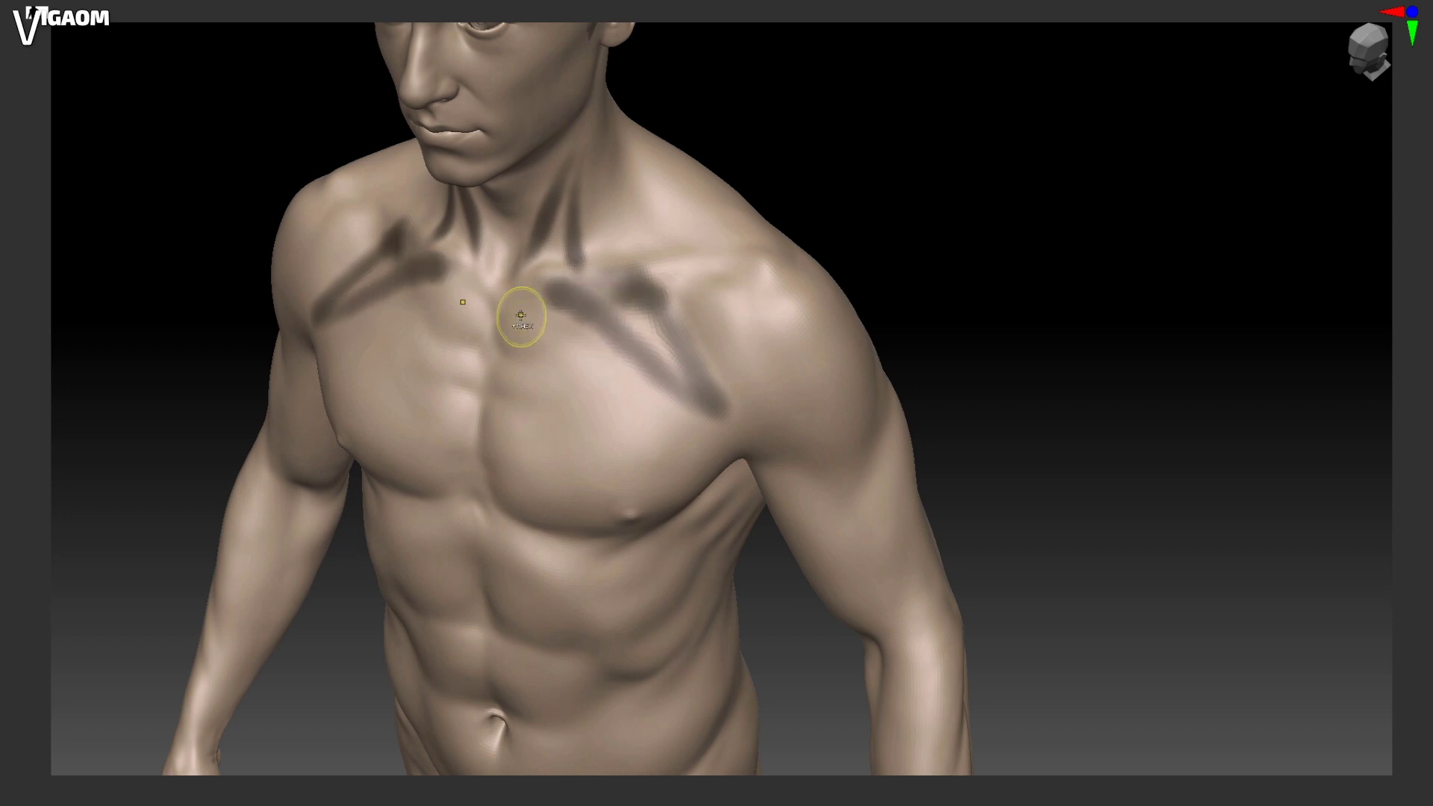
mouse_move(505, 320)
left_mouse_down("ctrl")
mouse_move(488, 470)
mouse_move(626, 400)
left_mouse_up("ctrl")
right_click_drag(627, 422, 626, 366)
left_click_drag(525, 329, 719, 448, "ctrl")
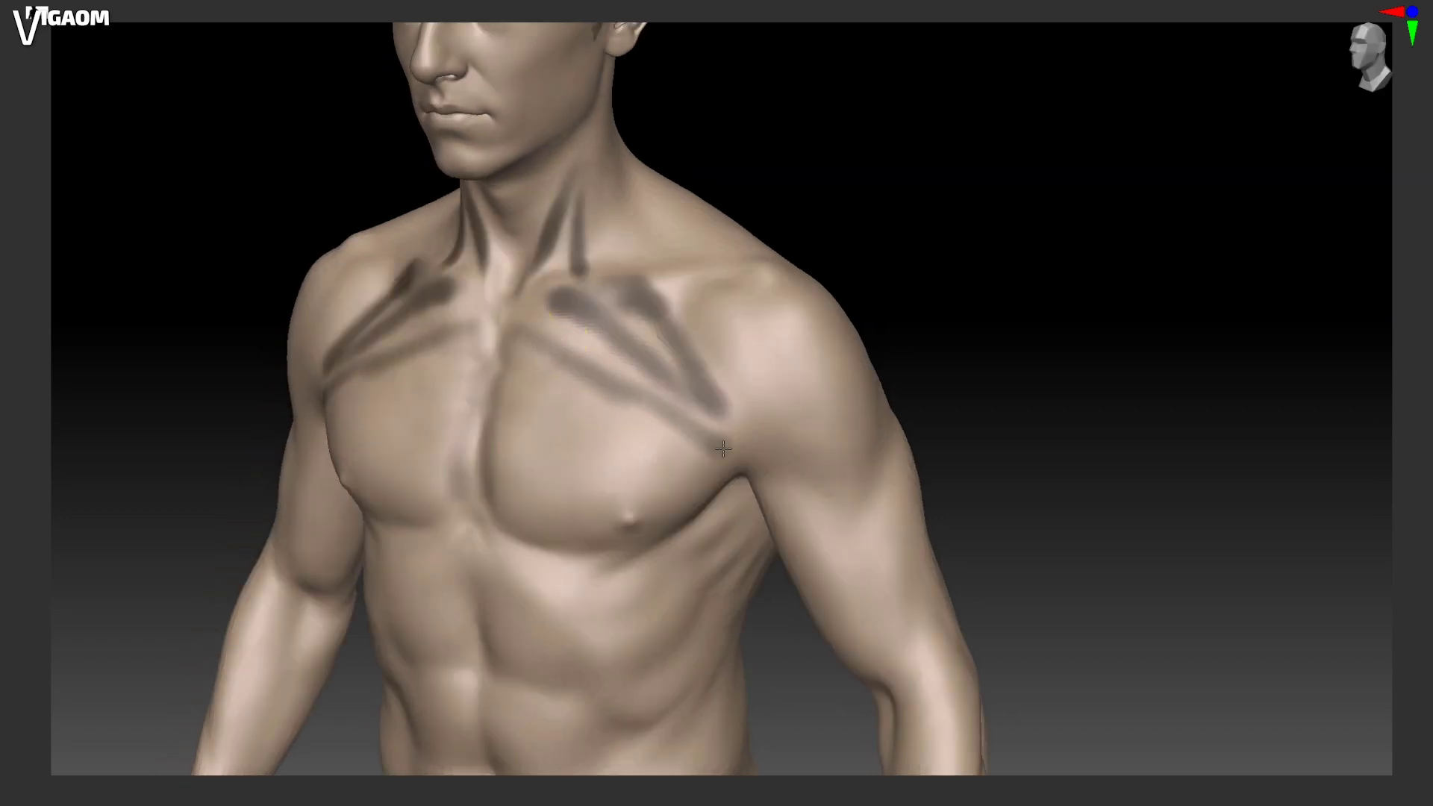
right_click_drag(580, 538, 576, 391)
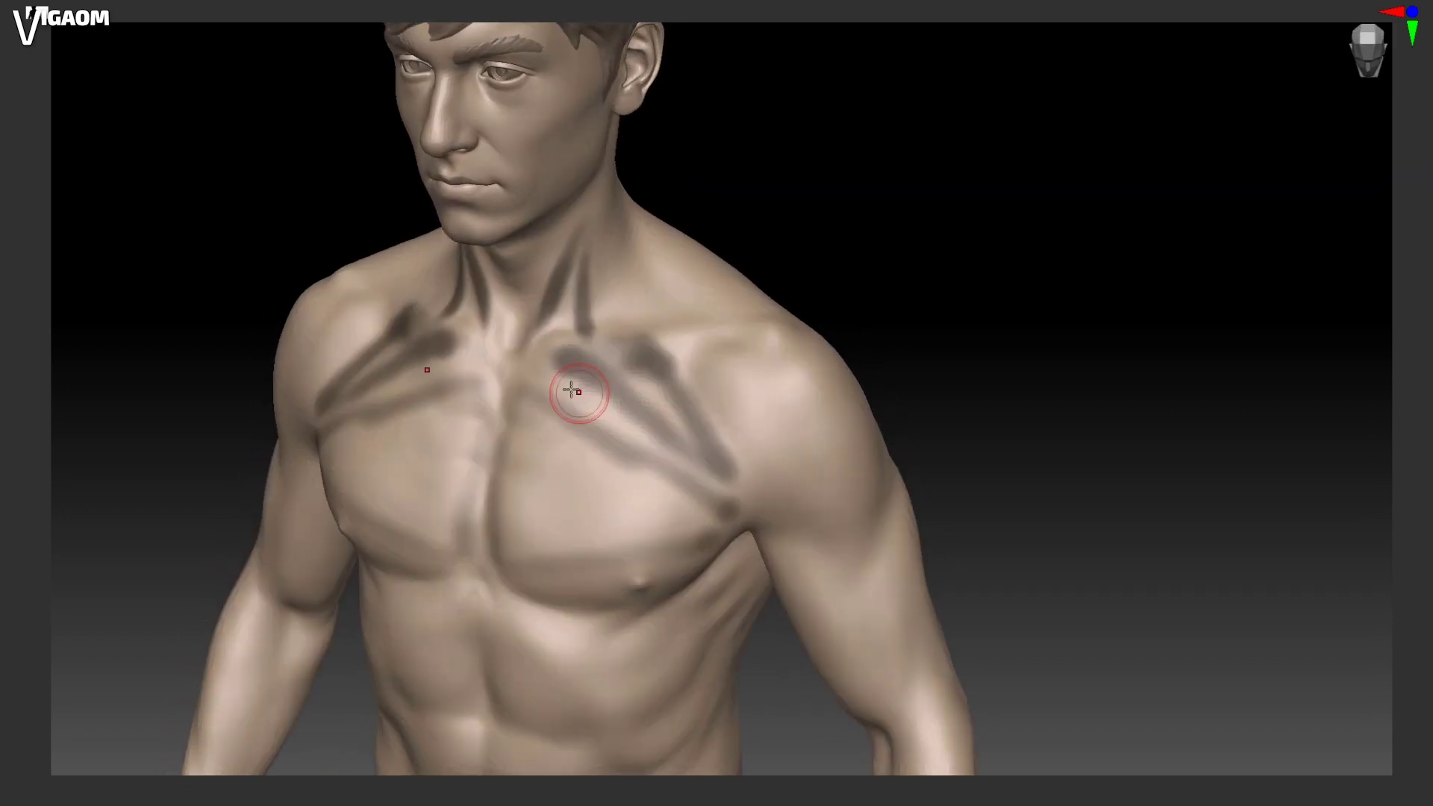
key("ctrl+z")
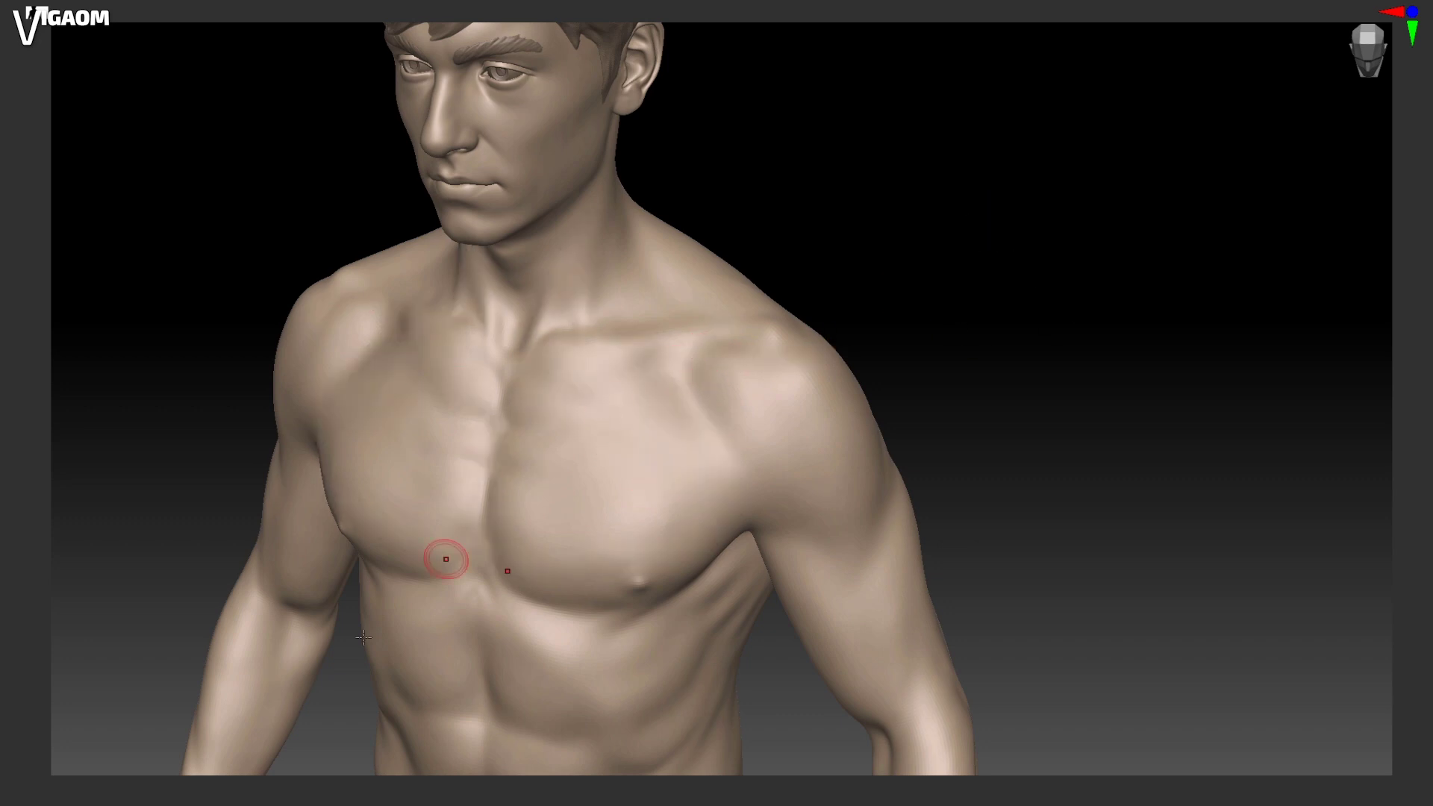
Step: Sculpt a subtle diagonal crease across the pectoral toward the armpit, separating its upper and middle portions
right_click_drag(696, 284, 670, 336)
mouse_move(628, 453)
right_mouse_down()
mouse_move(642, 349)
mouse_move(572, 341)
right_mouse_up()
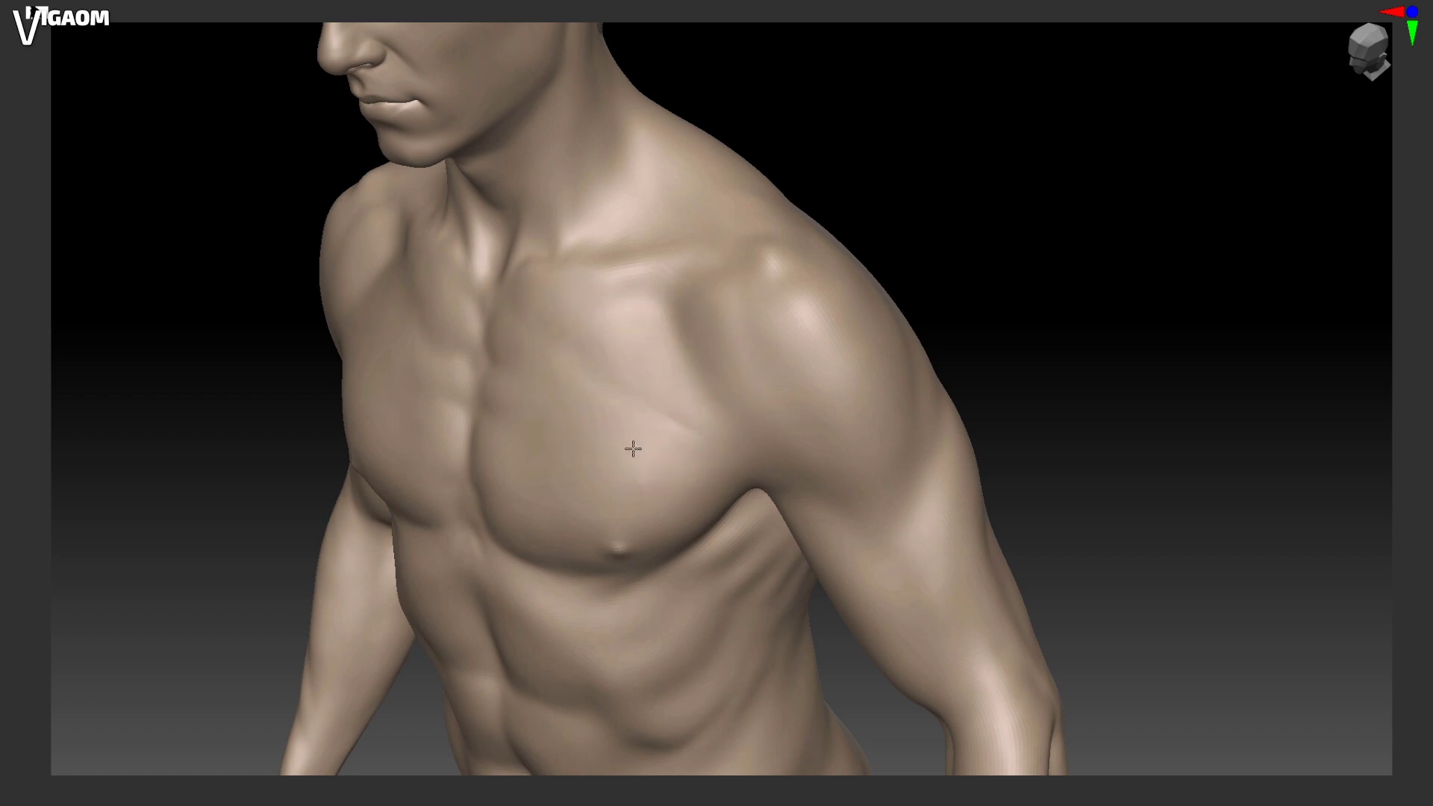
mouse_move(633, 449)
right_mouse_down()
mouse_move(742, 394)
mouse_move(796, 323)
mouse_move(693, 330)
mouse_move(661, 297)
right_mouse_up()
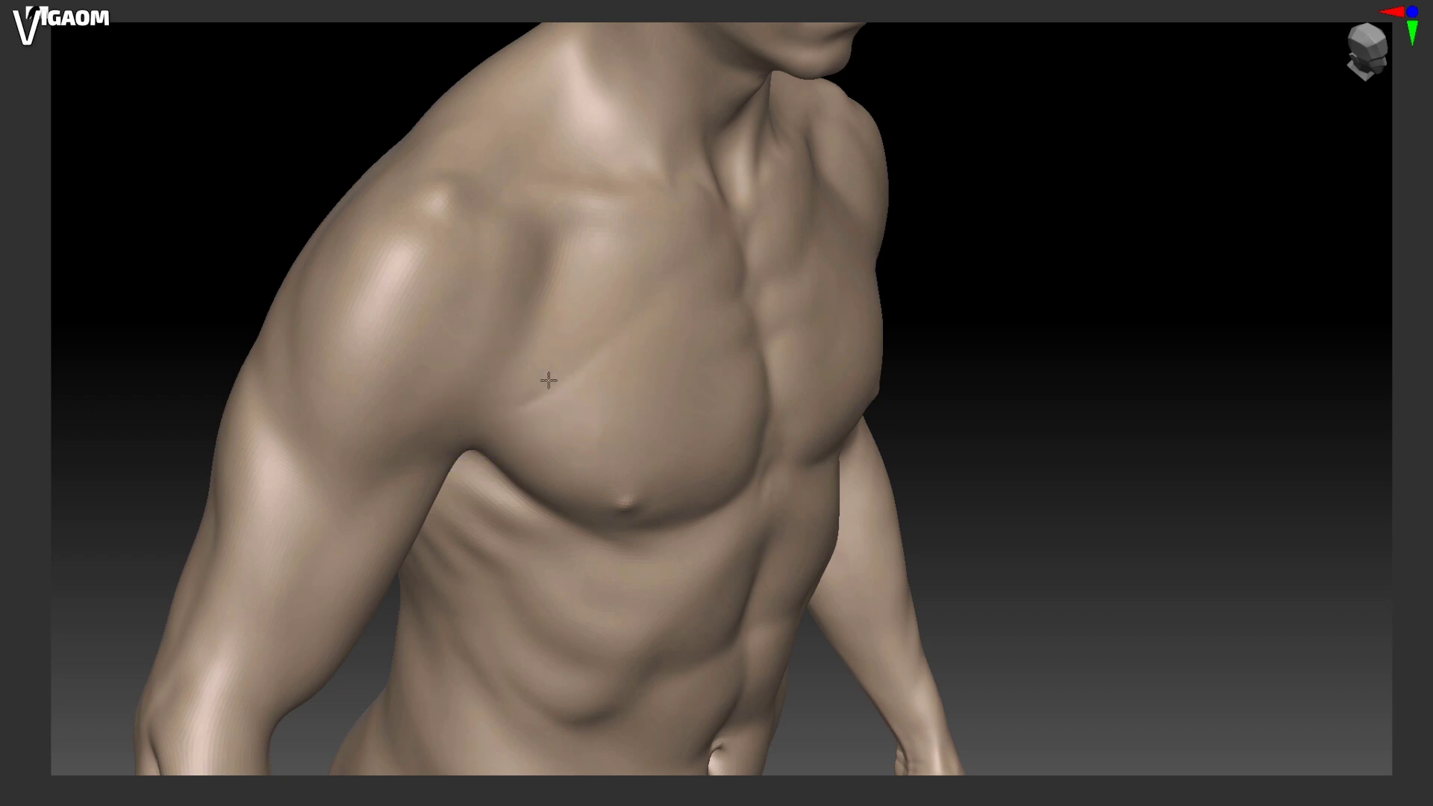
mouse_move(647, 372)
right_mouse_down()
mouse_move(691, 282)
mouse_move(761, 268)
mouse_move(858, 294)
mouse_move(706, 305)
mouse_move(634, 368)
mouse_move(684, 358)
mouse_move(551, 349)
right_mouse_up()
mouse_move(657, 296)
right_mouse_down()
mouse_move(722, 262)
mouse_move(660, 256)
right_mouse_up()
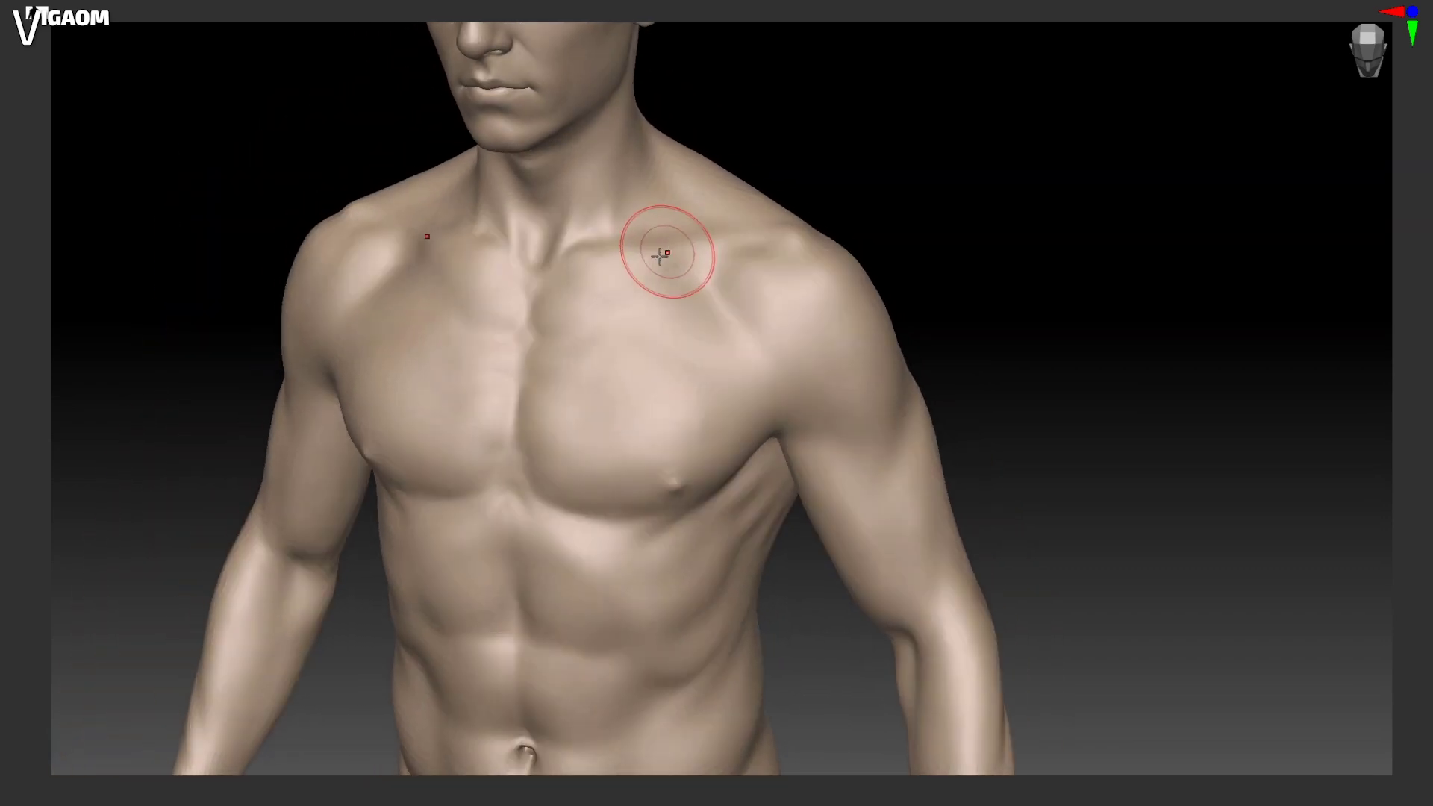
Step: Resize the brush and refine the lower and outer edges of the pectorals toward the armpit and side ribs
right_click_drag(650, 344, 662, 320, "shift")
right_click_drag(646, 387, 572, 301, "ctrl")
mouse_move(717, 383)
right_mouse_down()
mouse_move(672, 438)
mouse_move(640, 425)
mouse_move(621, 389)
mouse_move(551, 383)
right_mouse_up()
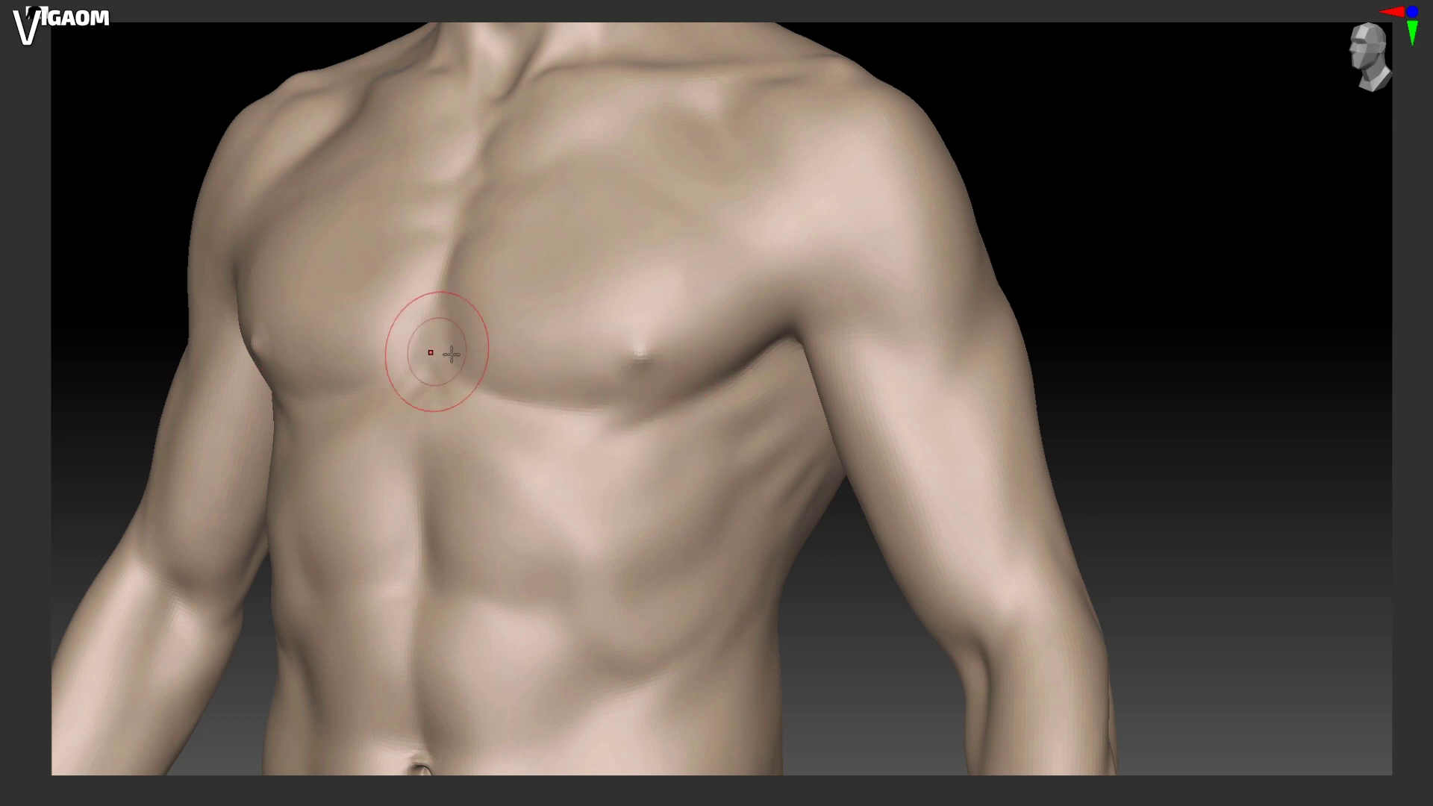
mouse_move(451, 353)
right_mouse_down()
mouse_move(640, 403)
mouse_move(586, 403)
mouse_move(602, 421)
mouse_move(537, 402)
mouse_move(641, 414)
mouse_move(554, 436)
mouse_move(595, 416)
mouse_move(573, 429)
right_mouse_up()
mouse_move(661, 389)
right_mouse_down("ctrl")
mouse_move(657, 336)
mouse_move(764, 365)
mouse_move(566, 442)
mouse_move(552, 470)
right_mouse_up("ctrl")
key("s")
right_click_drag(364, 598, 375, 601, "alt")
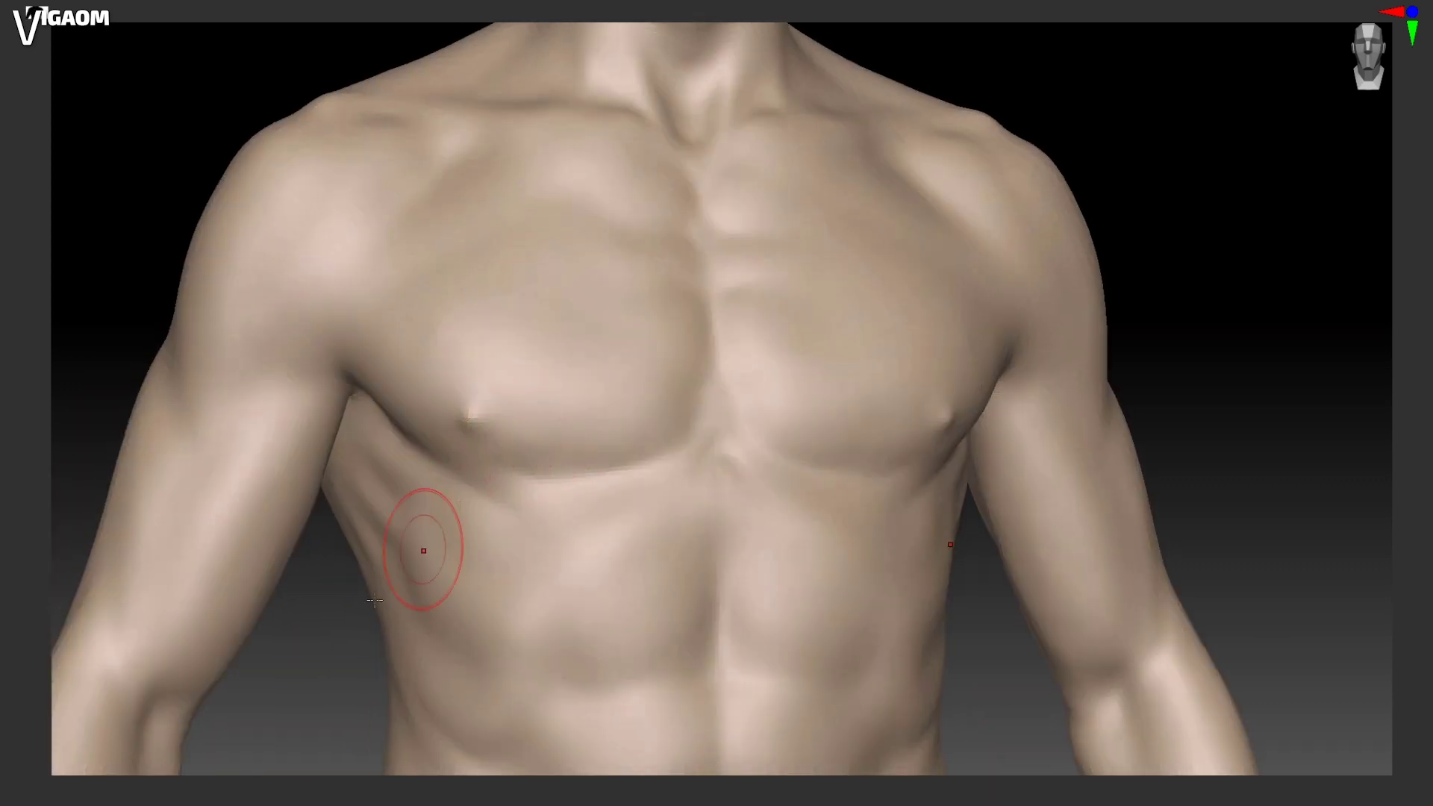
mouse_move(170, 795)
right_mouse_down()
mouse_move(550, 470)
mouse_move(512, 508)
mouse_move(491, 500)
right_mouse_up()
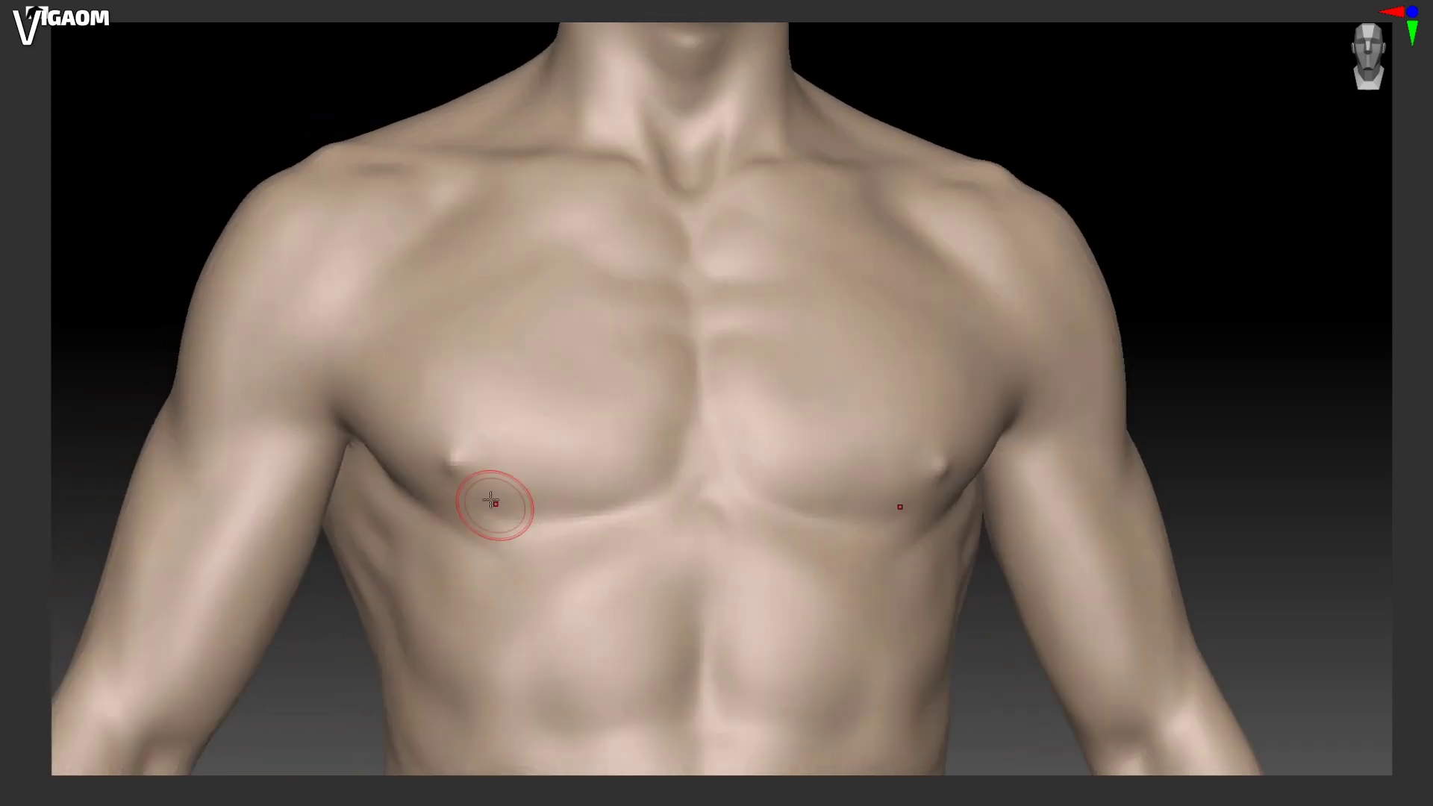
mouse_move(637, 478)
right_mouse_down()
mouse_move(579, 419)
mouse_move(640, 415)
mouse_move(540, 462)
mouse_move(579, 478)
mouse_move(813, 394)
mouse_move(692, 381)
right_mouse_up()
key("s")
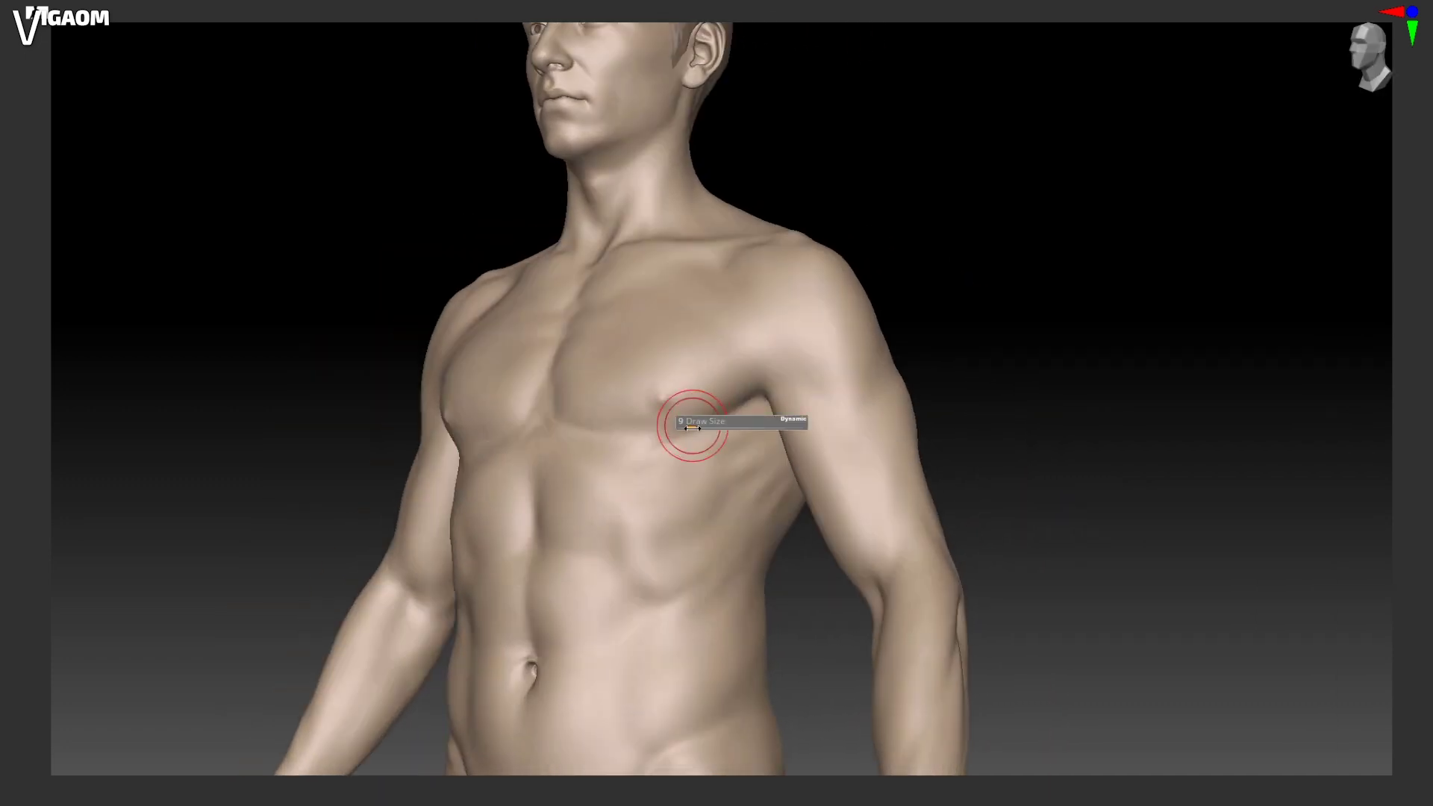
Step: Switch to Maya and paint the trapezius outline in blue from the neck over the shoulders to the mid-back
mouse_move(702, 443)
right_mouse_down()
mouse_move(643, 474)
mouse_move(617, 451)
mouse_move(707, 384)
mouse_move(743, 290)
right_mouse_up()
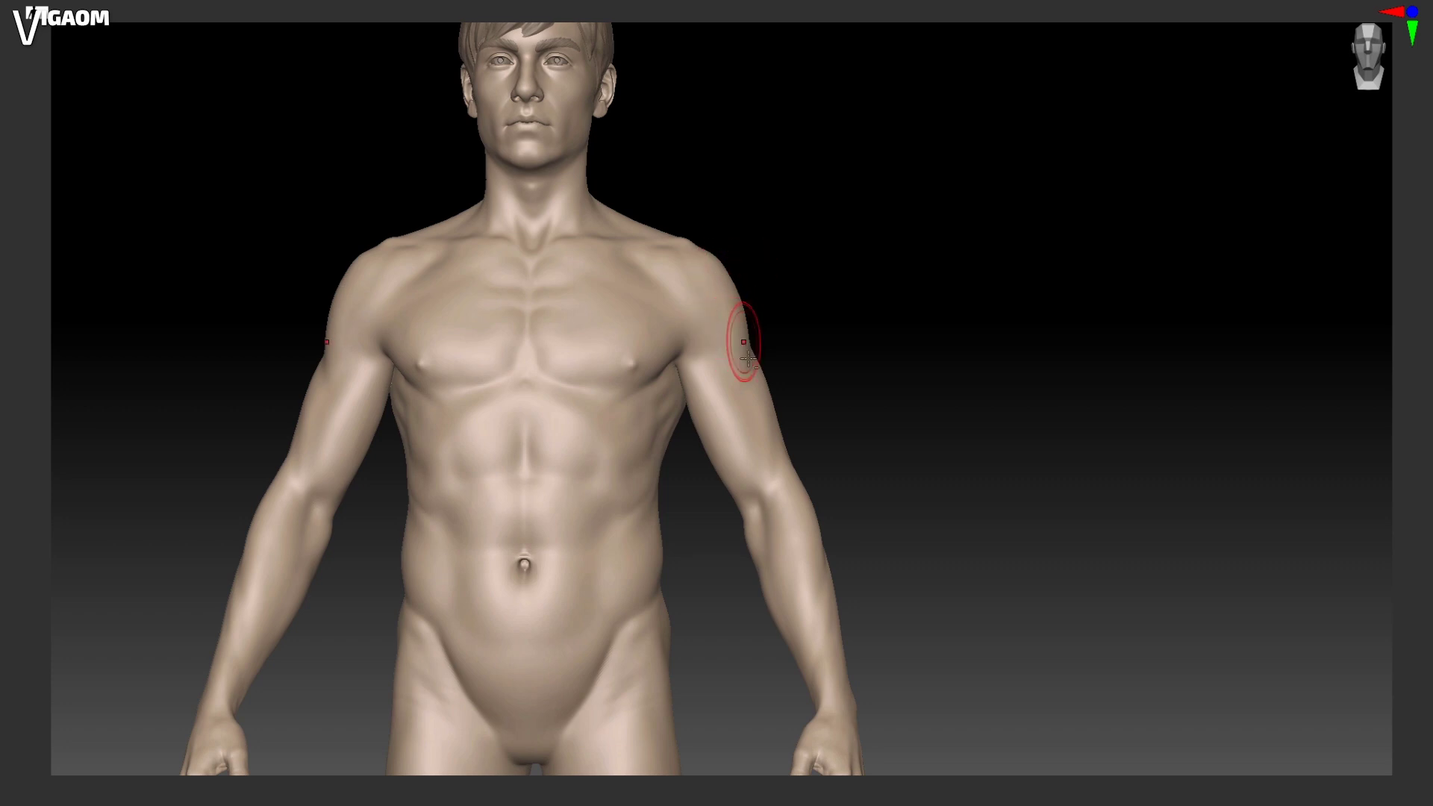
right_click_drag(747, 359, 798, 365)
right_click_drag(847, 320, 661, 422)
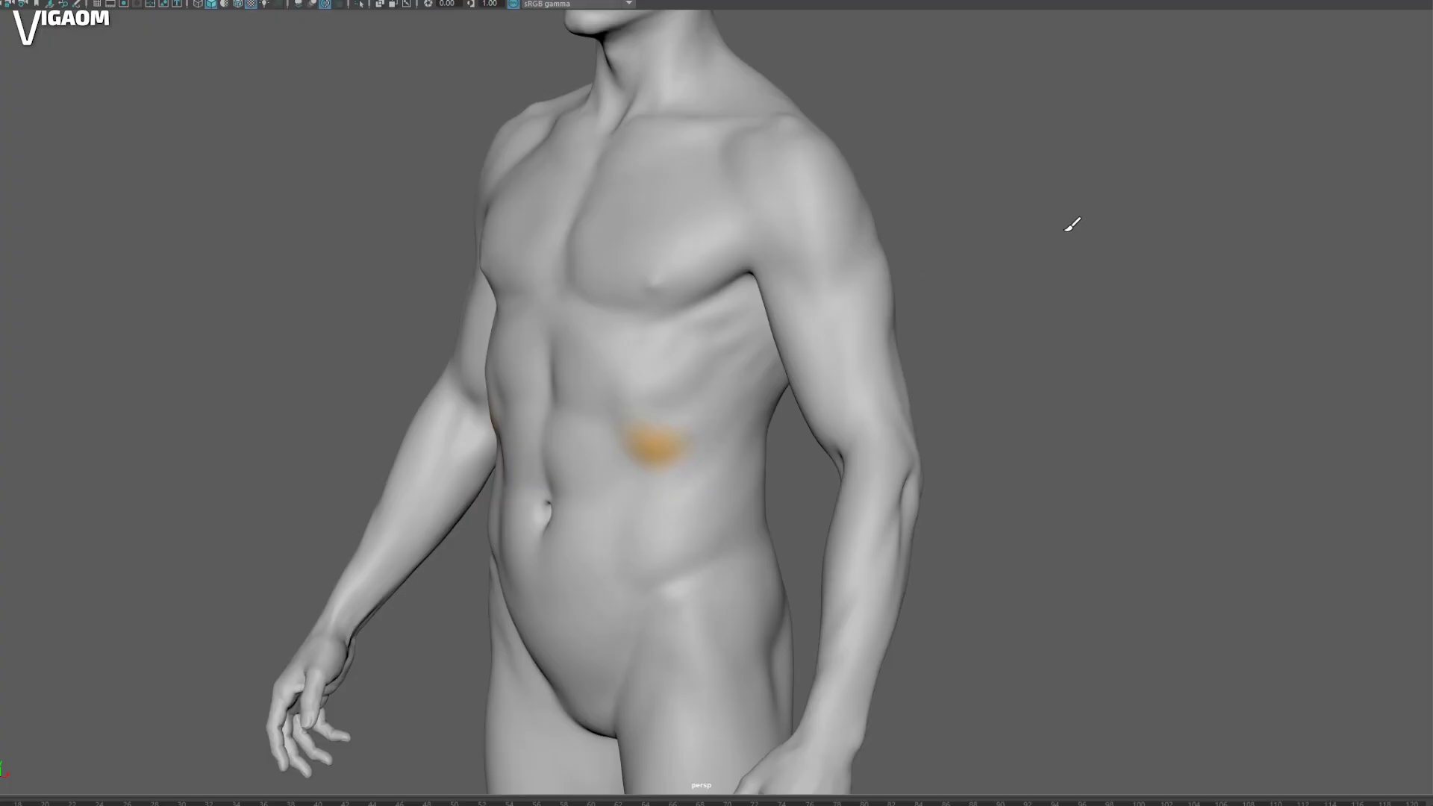
mouse_move(1073, 224)
left_mouse_down("alt")
mouse_move(985, 384)
mouse_move(880, 329)
mouse_move(1040, 314)
mouse_move(945, 409)
mouse_move(1024, 393)
mouse_move(947, 281)
mouse_move(989, 211)
mouse_move(950, 257)
mouse_move(951, 214)
mouse_move(905, 256)
left_mouse_up("alt")
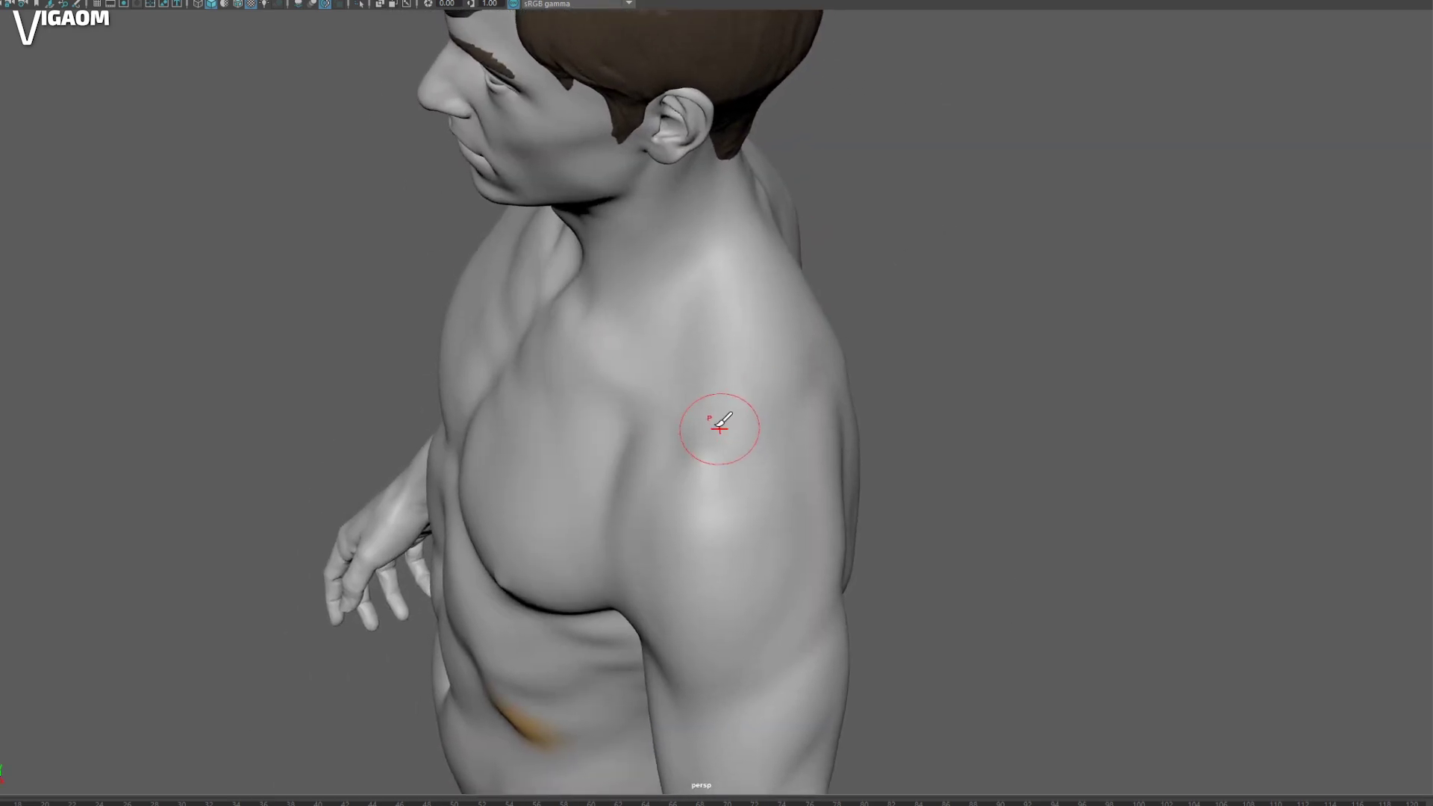
mouse_move(720, 429)
left_mouse_down("alt")
mouse_move(758, 454)
mouse_move(931, 388)
mouse_move(880, 361)
mouse_move(697, 374)
mouse_move(595, 502)
mouse_move(554, 448)
mouse_move(480, 458)
mouse_move(522, 445)
mouse_move(485, 462)
mouse_move(577, 391)
mouse_move(618, 282)
mouse_move(550, 393)
mouse_move(480, 448)
mouse_move(611, 352)
mouse_move(485, 287)
mouse_move(561, 324)
mouse_move(598, 396)
mouse_move(563, 313)
mouse_move(656, 544)
left_mouse_up("alt")
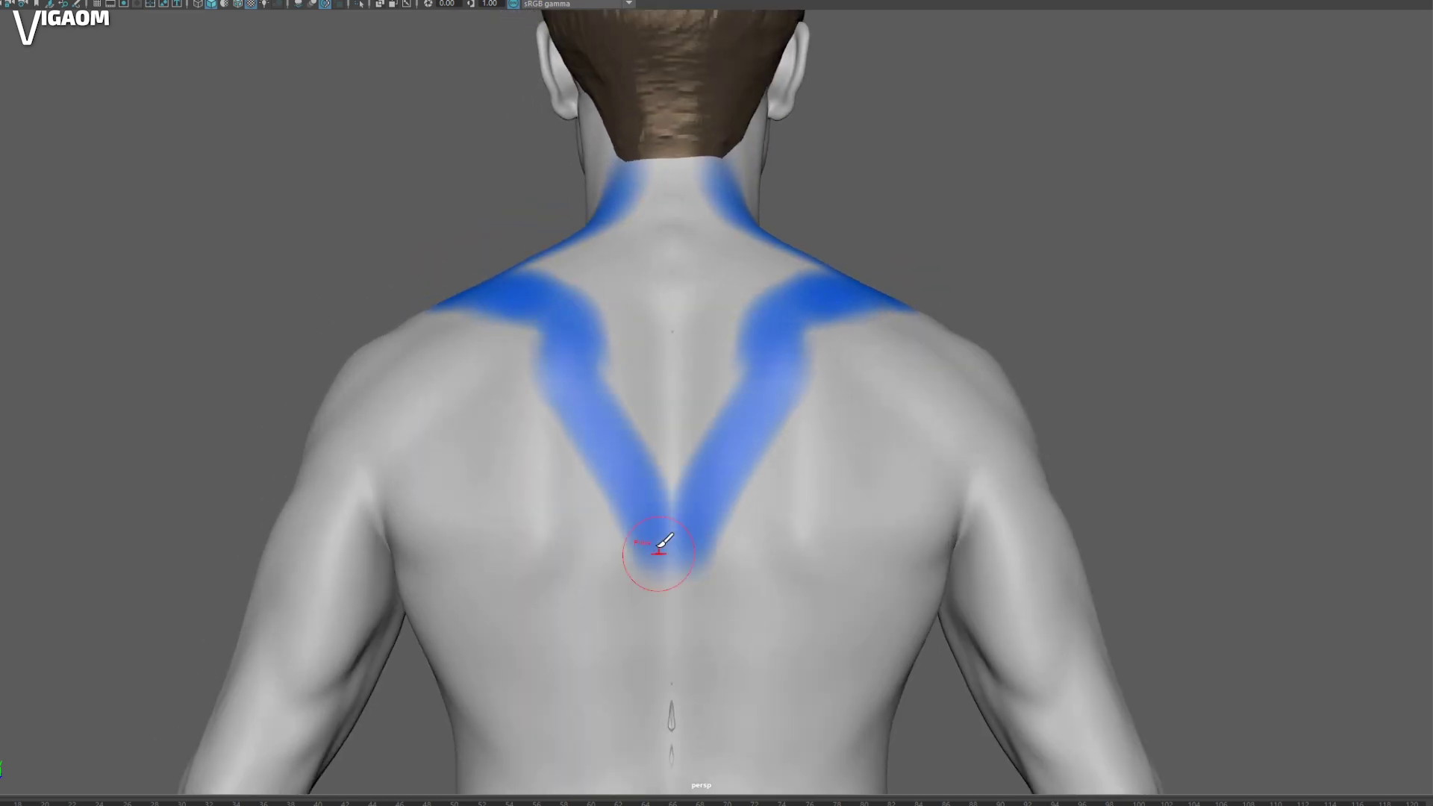
Step: Hide the hair and broaden the blue trapezius bands up to the skull base, across the shoulders and down the back
mouse_move(657, 545)
middle_mouse_down("alt")
mouse_move(674, 556)
mouse_move(656, 576)
middle_mouse_up("alt")
left_click_drag(656, 576, 662, 422)
middle_click_drag(662, 423, 672, 553, "alt")
mouse_move(678, 668)
left_mouse_down()
mouse_move(662, 550)
mouse_move(617, 478)
mouse_move(656, 406)
mouse_move(636, 382)
left_mouse_up()
middle_click_drag(648, 407, 548, 294, "alt")
mouse_move(547, 295)
left_mouse_down("alt")
mouse_move(659, 388)
mouse_move(646, 391)
left_mouse_up("alt")
mouse_move(551, 345)
left_mouse_down()
mouse_move(525, 384)
mouse_move(639, 534)
mouse_move(635, 564)
left_mouse_up()
middle_click_drag(575, 406, 631, 516, "alt")
mouse_move(632, 515)
left_mouse_down("alt")
mouse_move(675, 374)
mouse_move(643, 390)
mouse_move(614, 512)
left_mouse_up("alt")
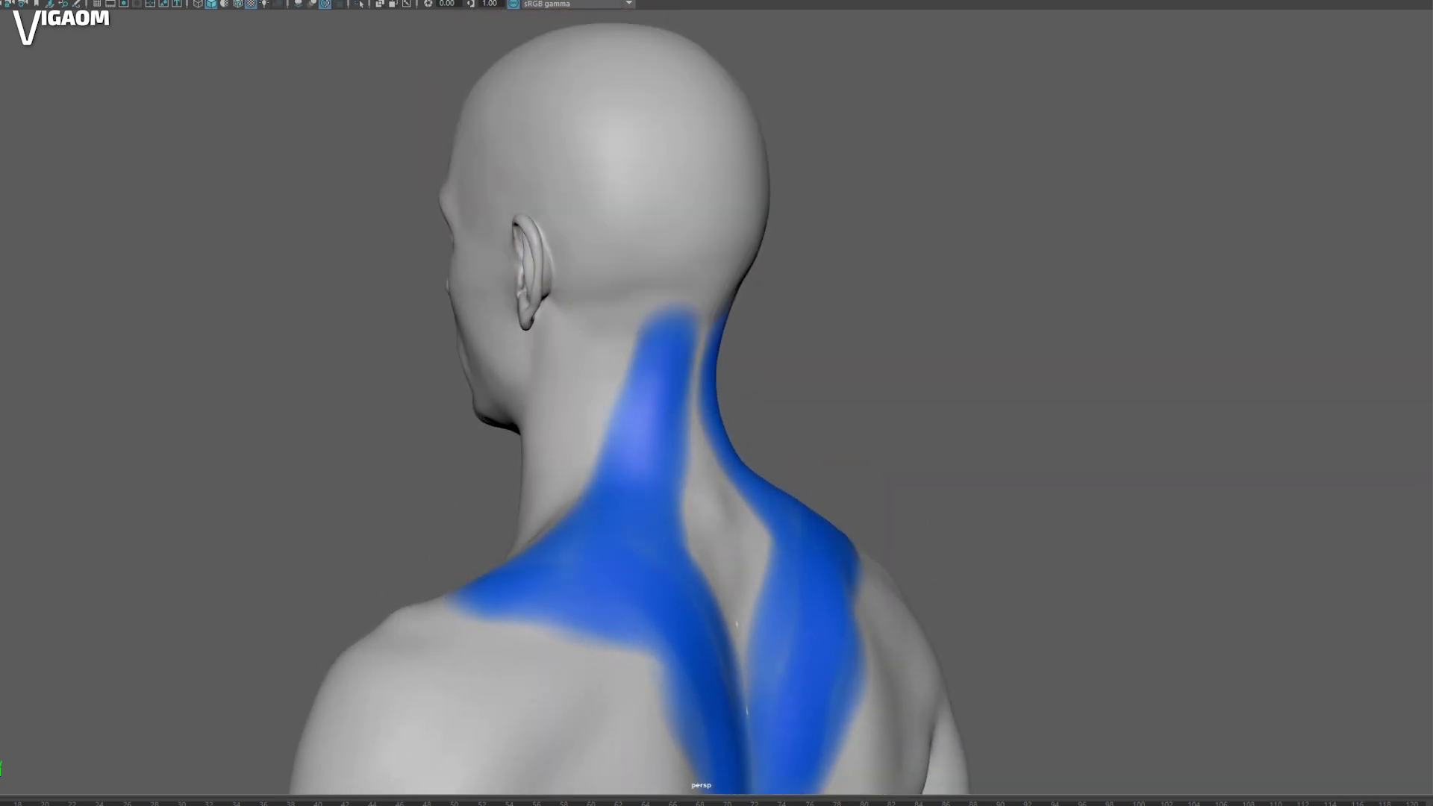
mouse_move(866, 275)
left_mouse_down("alt")
mouse_move(848, 260)
mouse_move(665, 279)
mouse_move(676, 269)
mouse_move(642, 240)
mouse_move(729, 218)
mouse_move(728, 154)
left_mouse_up("alt")
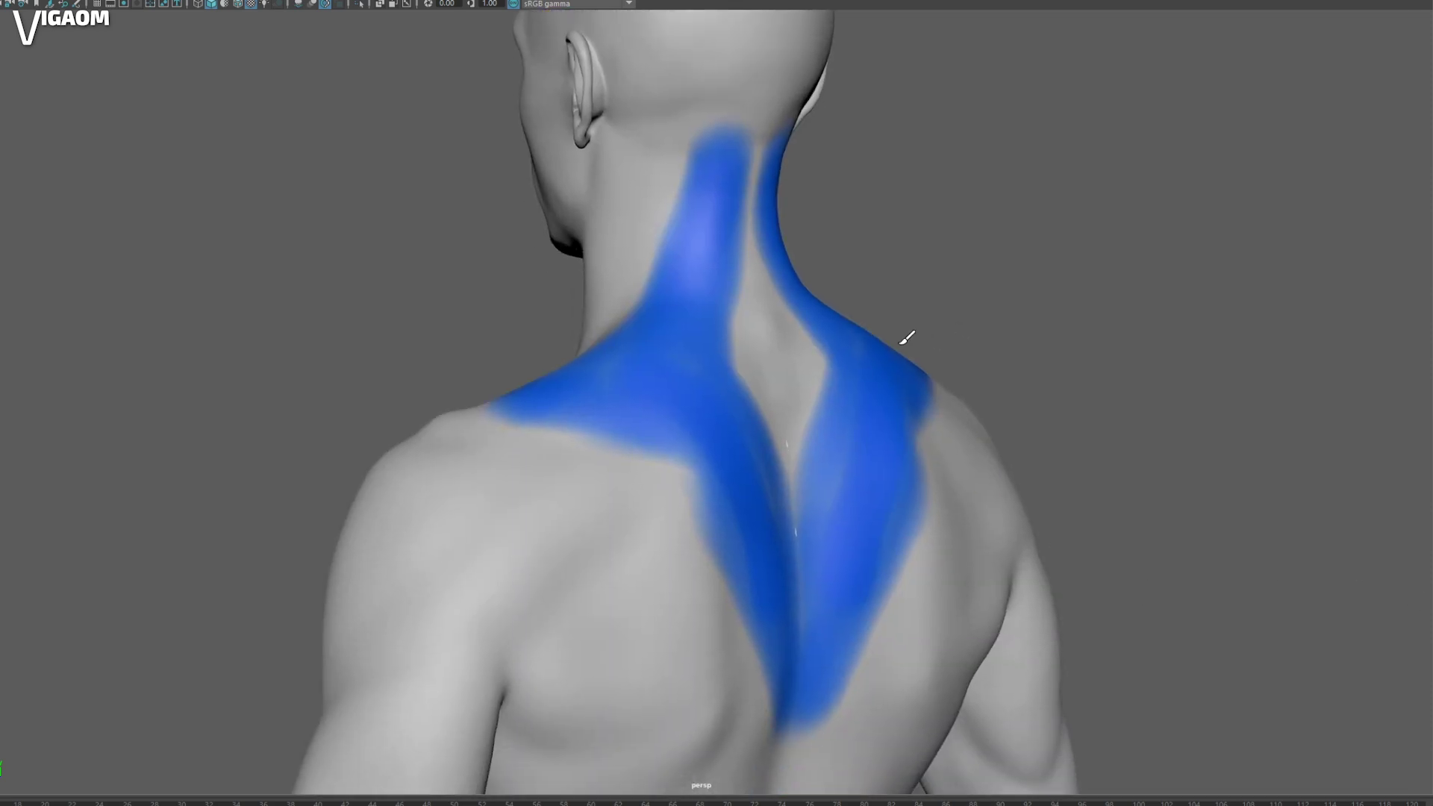
mouse_move(909, 333)
left_mouse_down("alt")
mouse_move(768, 415)
mouse_move(762, 183)
left_mouse_up("alt")
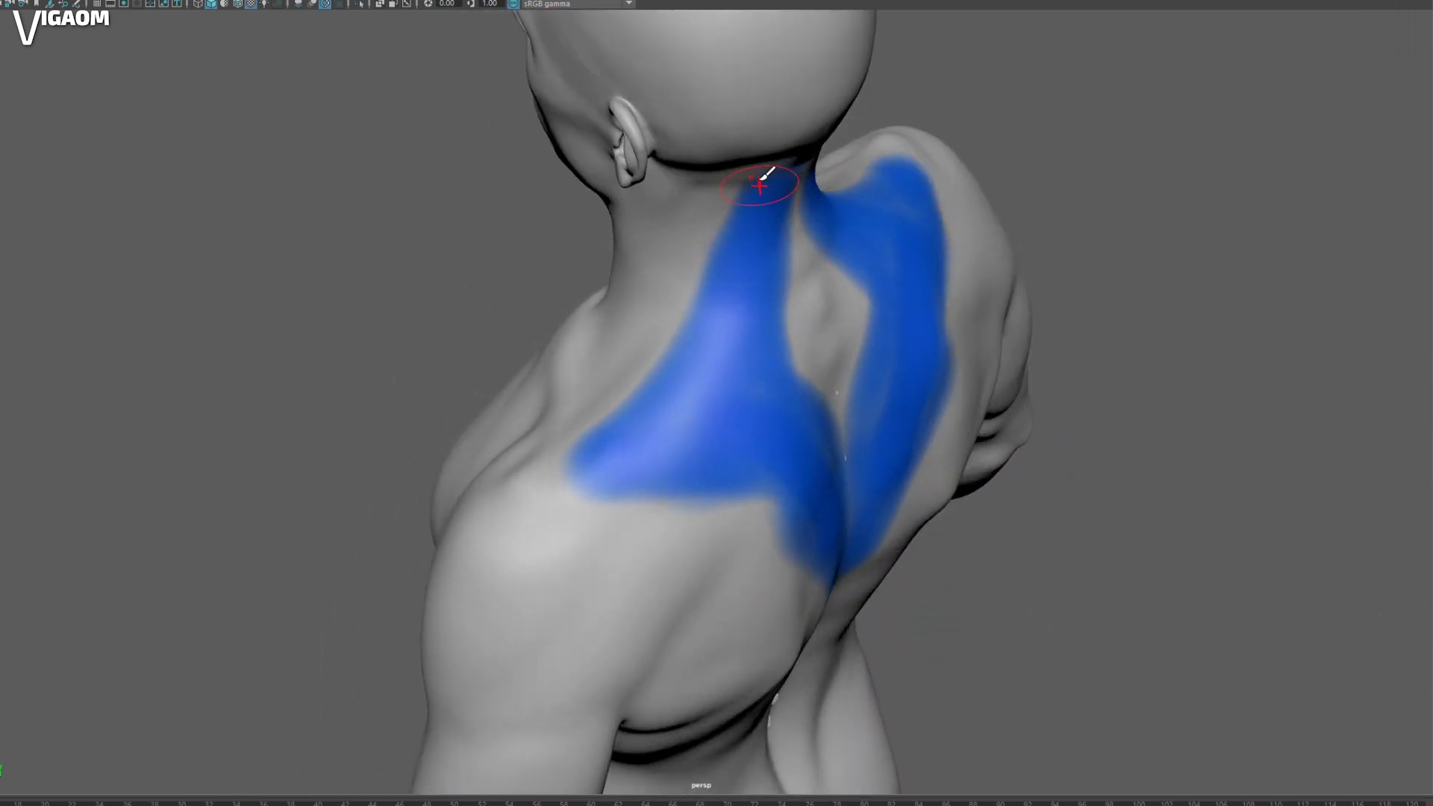
Step: Examine the skeleton's shoulder blades, clavicles and upper spine from several rear angles to locate the trapezius attachments
mouse_move(672, 400)
left_mouse_down("alt")
mouse_move(569, 473)
mouse_move(1203, 516)
left_mouse_up("alt")
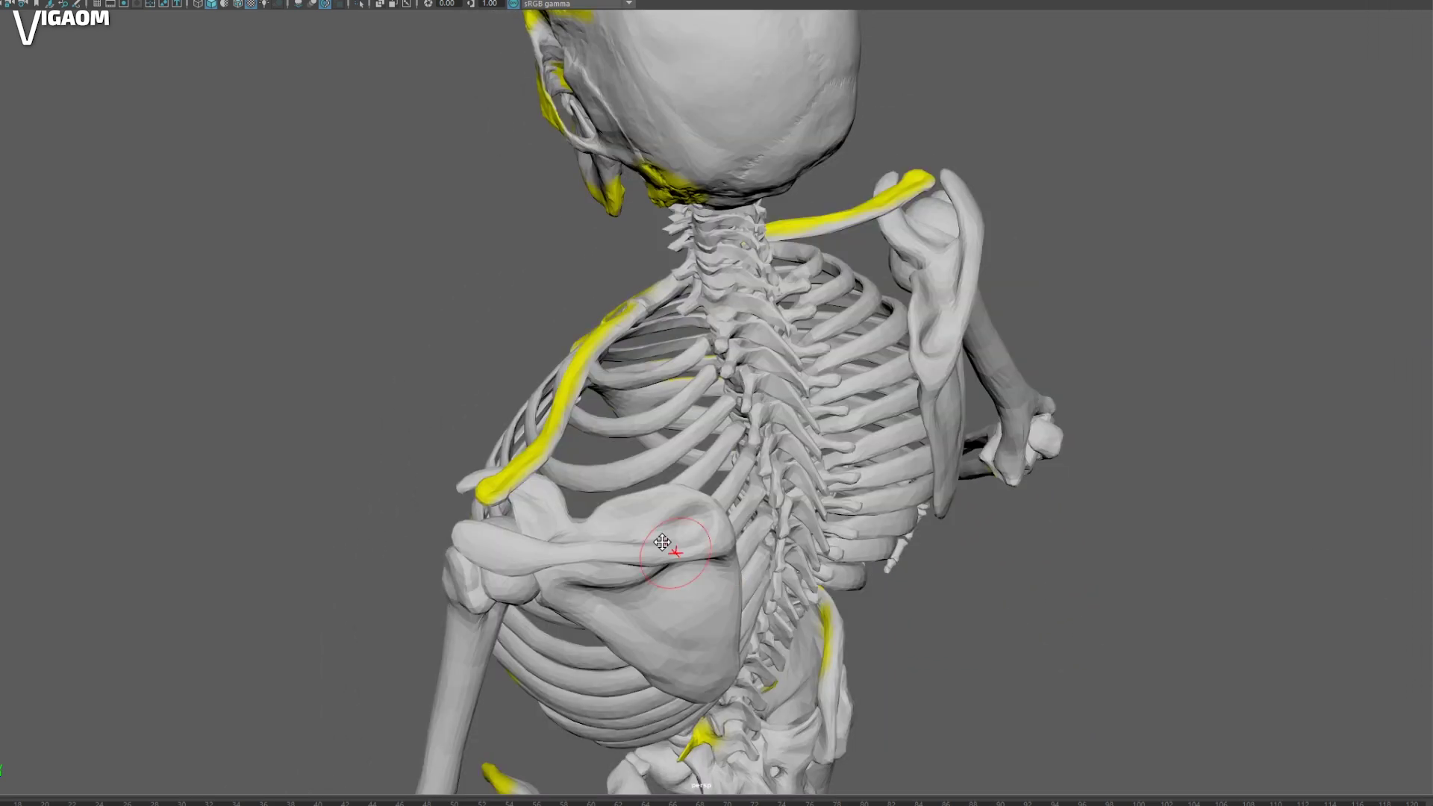
mouse_move(672, 543)
left_mouse_down("alt")
mouse_move(576, 495)
mouse_move(478, 477)
left_mouse_up("alt")
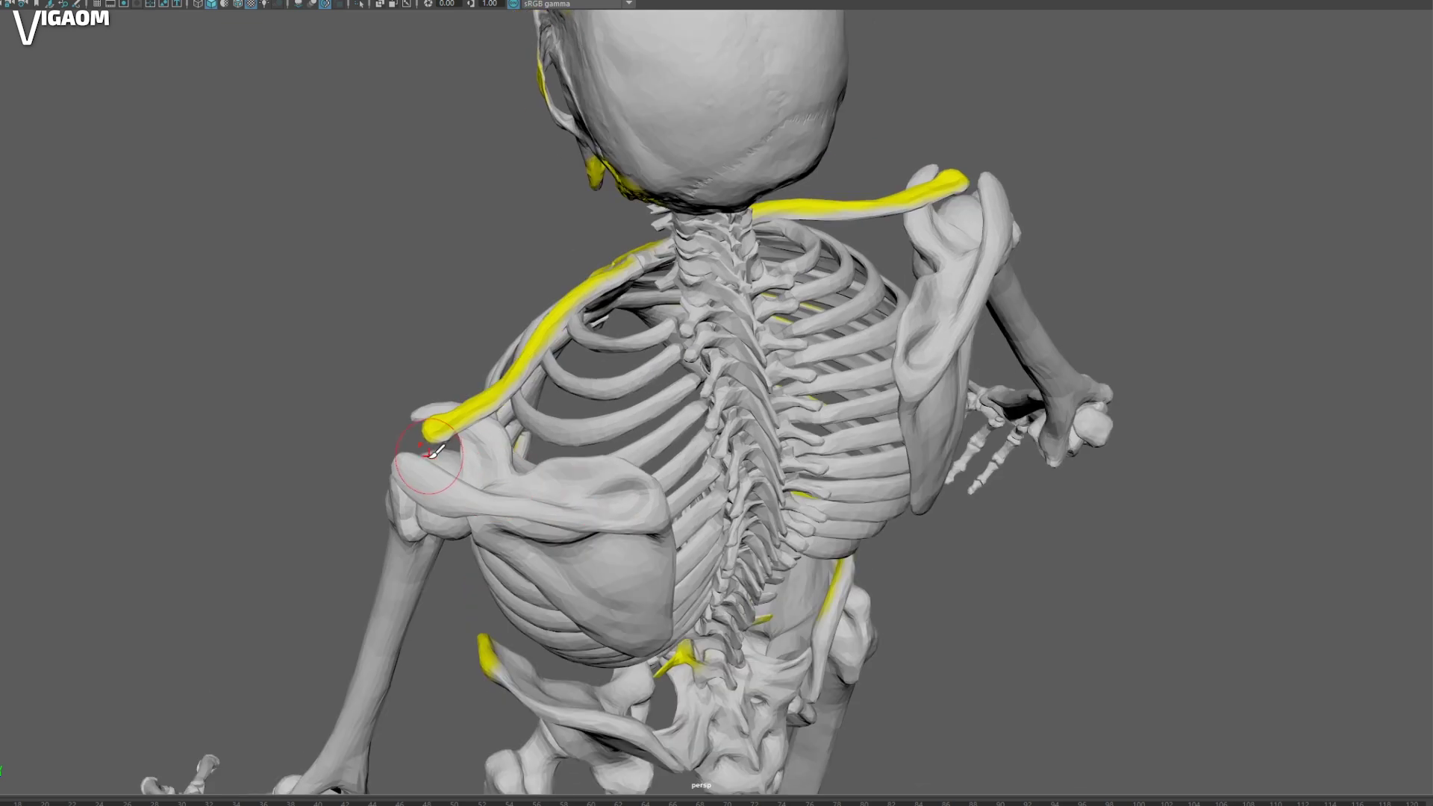
mouse_move(603, 499)
left_mouse_down("alt")
mouse_move(625, 489)
mouse_move(626, 463)
left_mouse_up("alt")
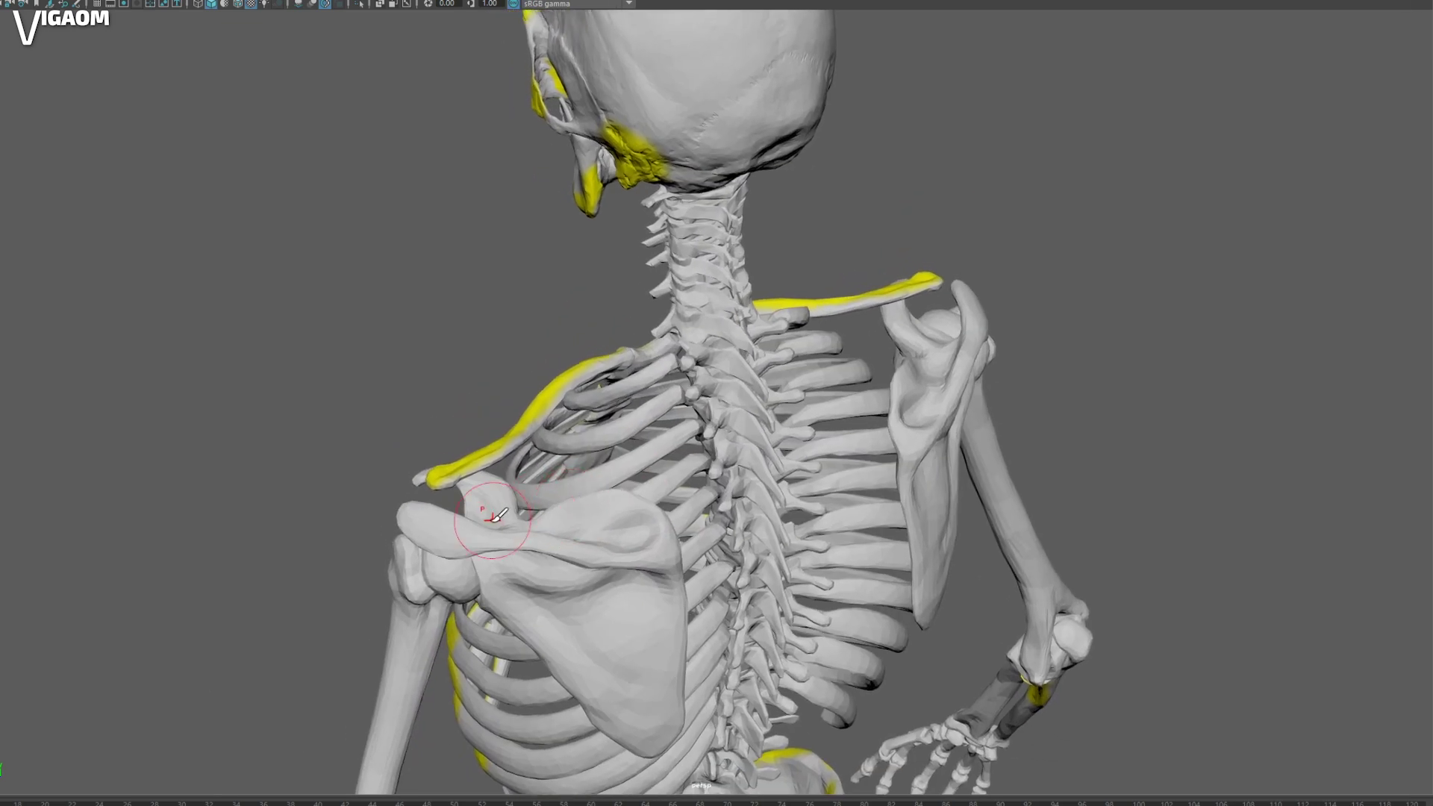
mouse_move(492, 507)
left_mouse_down("alt")
mouse_move(588, 416)
mouse_move(549, 531)
mouse_move(455, 515)
left_mouse_up("alt")
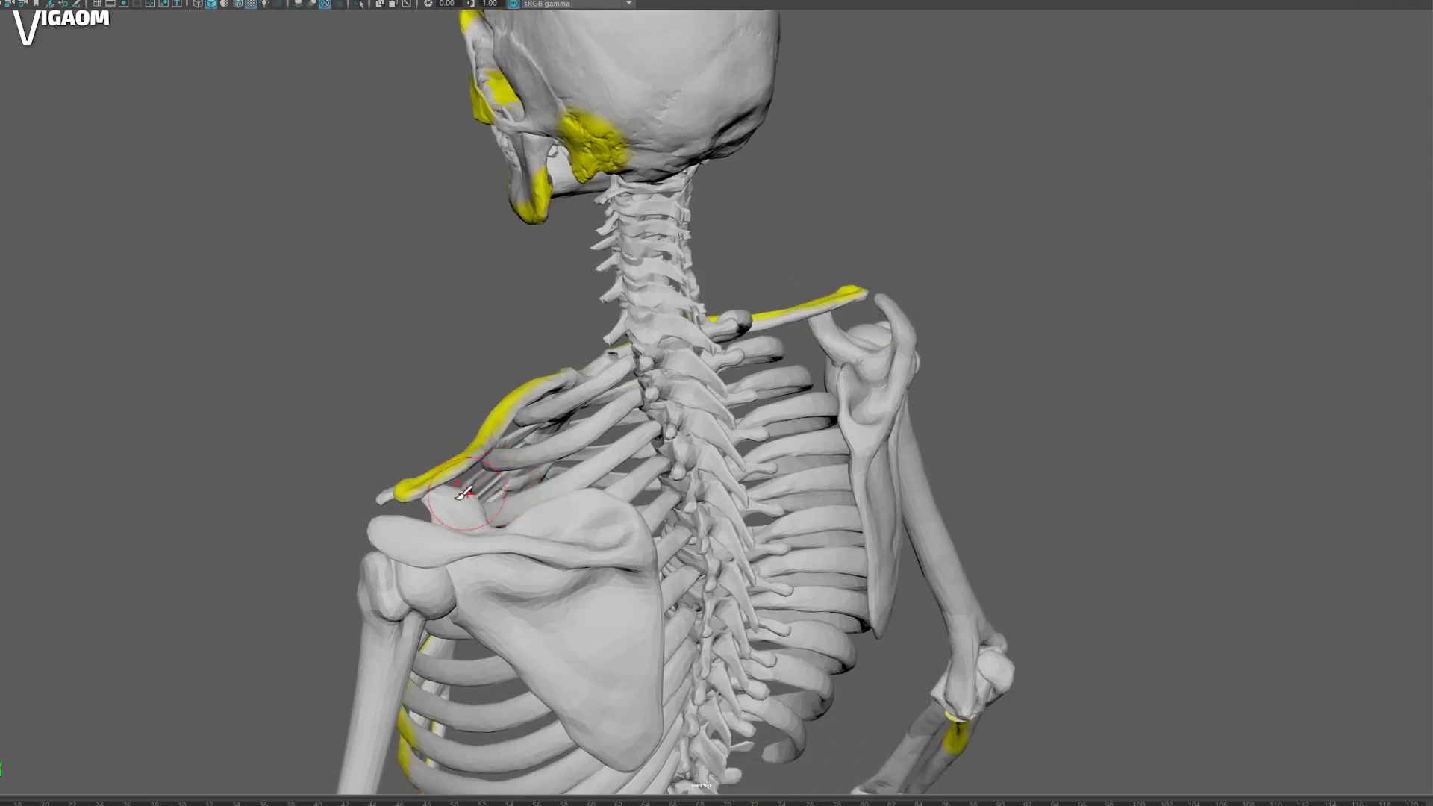
left_click_drag(616, 522, 519, 499, "alt")
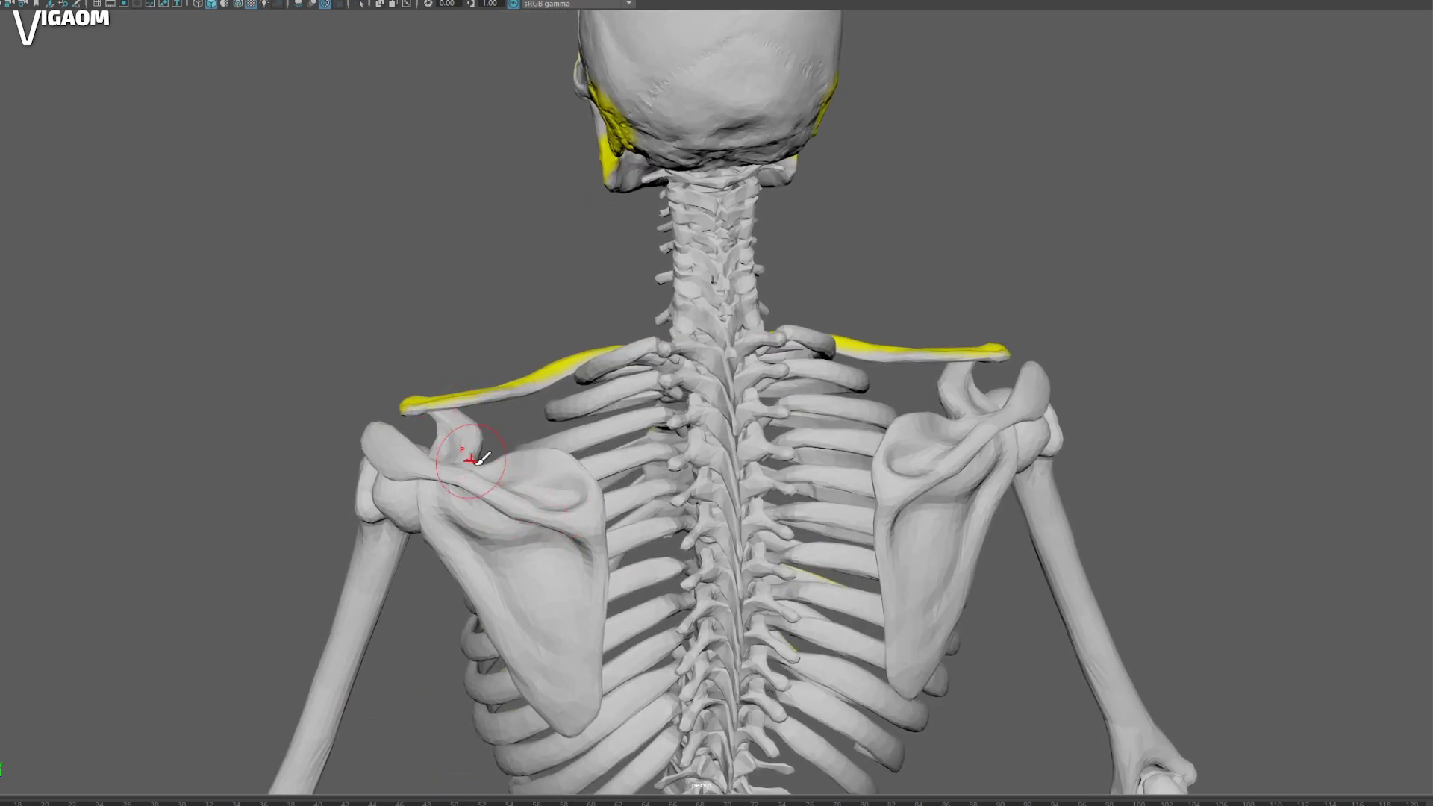
middle_click_drag(556, 494, 544, 496, "alt")
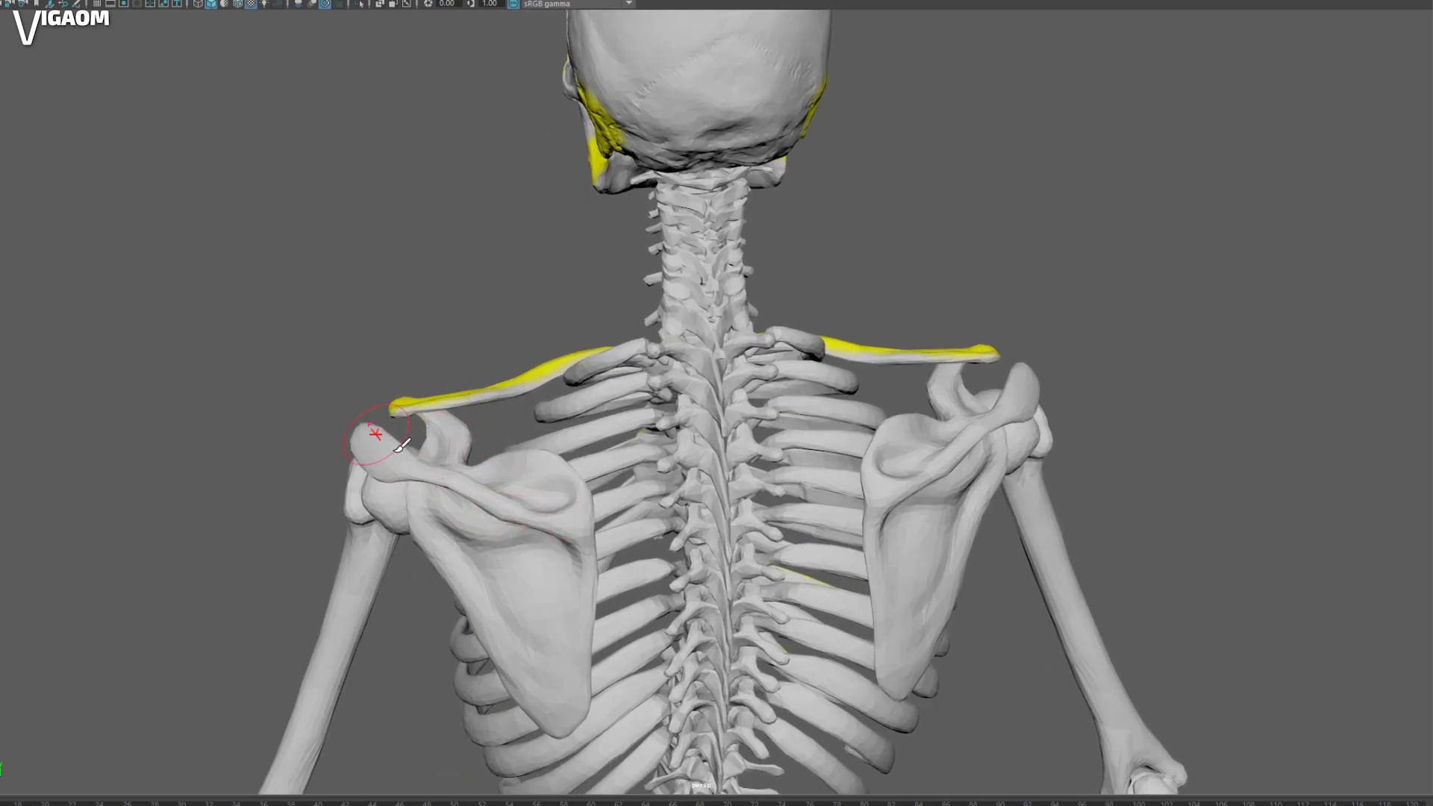
mouse_move(402, 447)
left_mouse_down("alt")
mouse_move(429, 451)
mouse_move(372, 463)
left_mouse_up("alt")
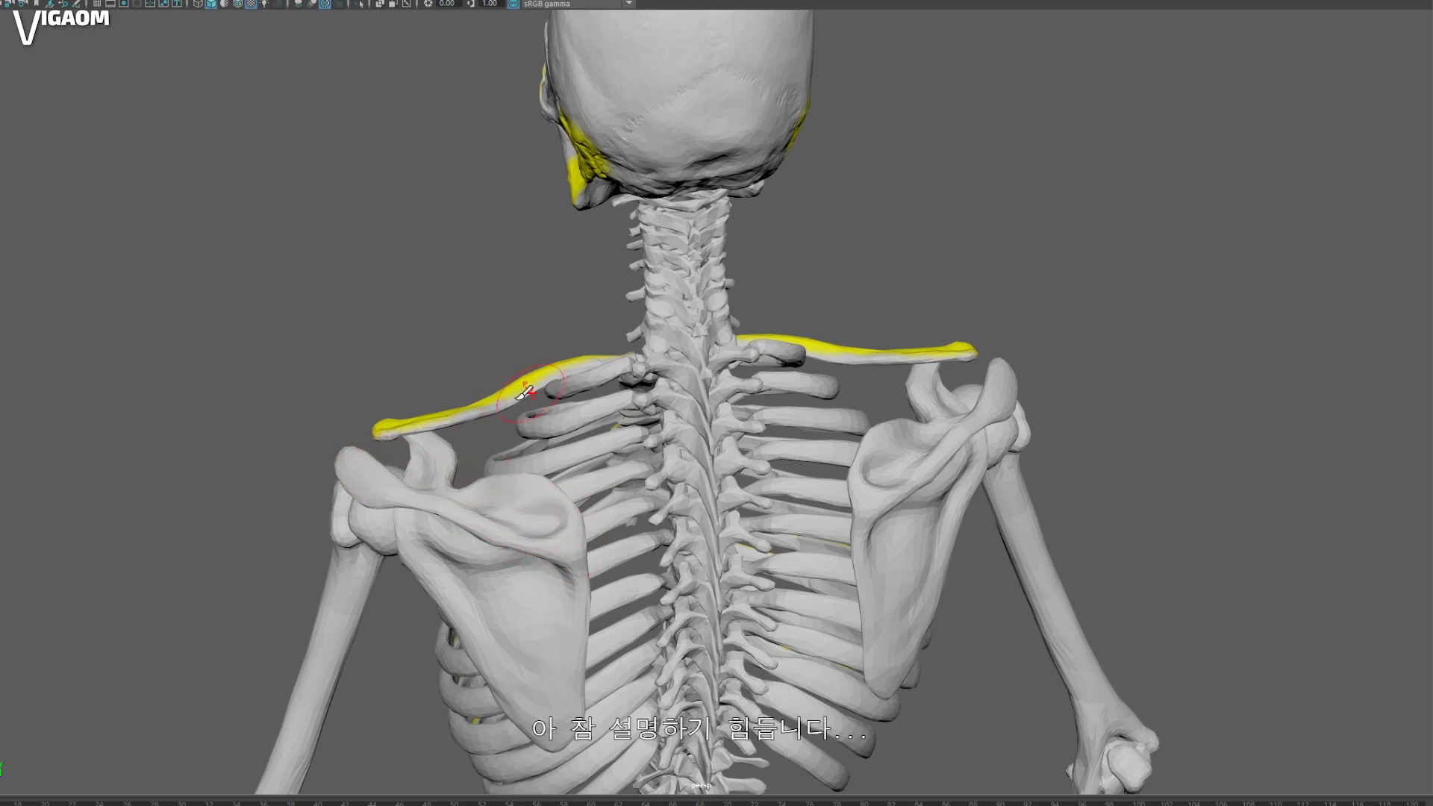
mouse_move(418, 448)
left_mouse_down("alt")
mouse_move(448, 394)
mouse_move(640, 319)
left_mouse_up("alt")
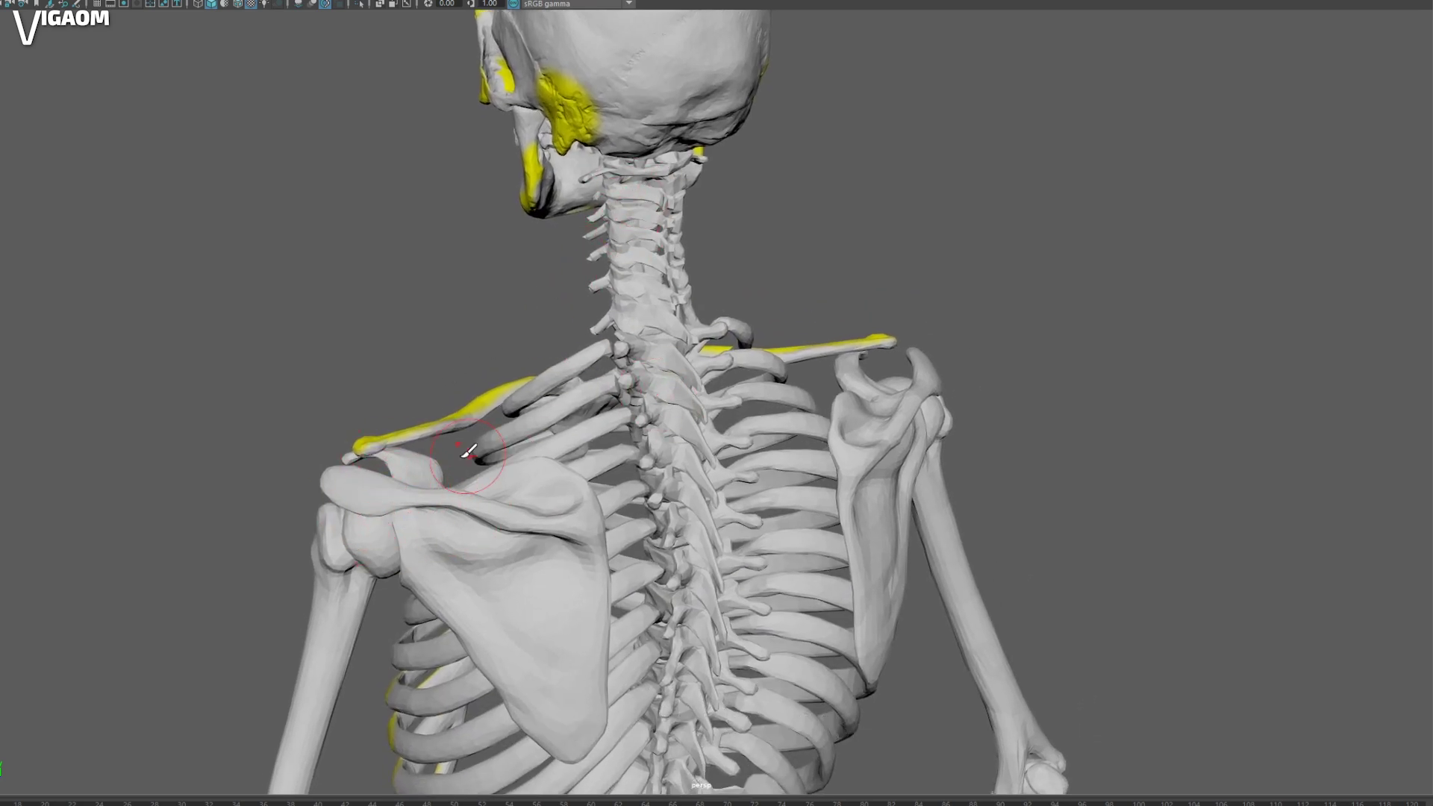
left_click_drag(445, 397, 624, 156, "alt")
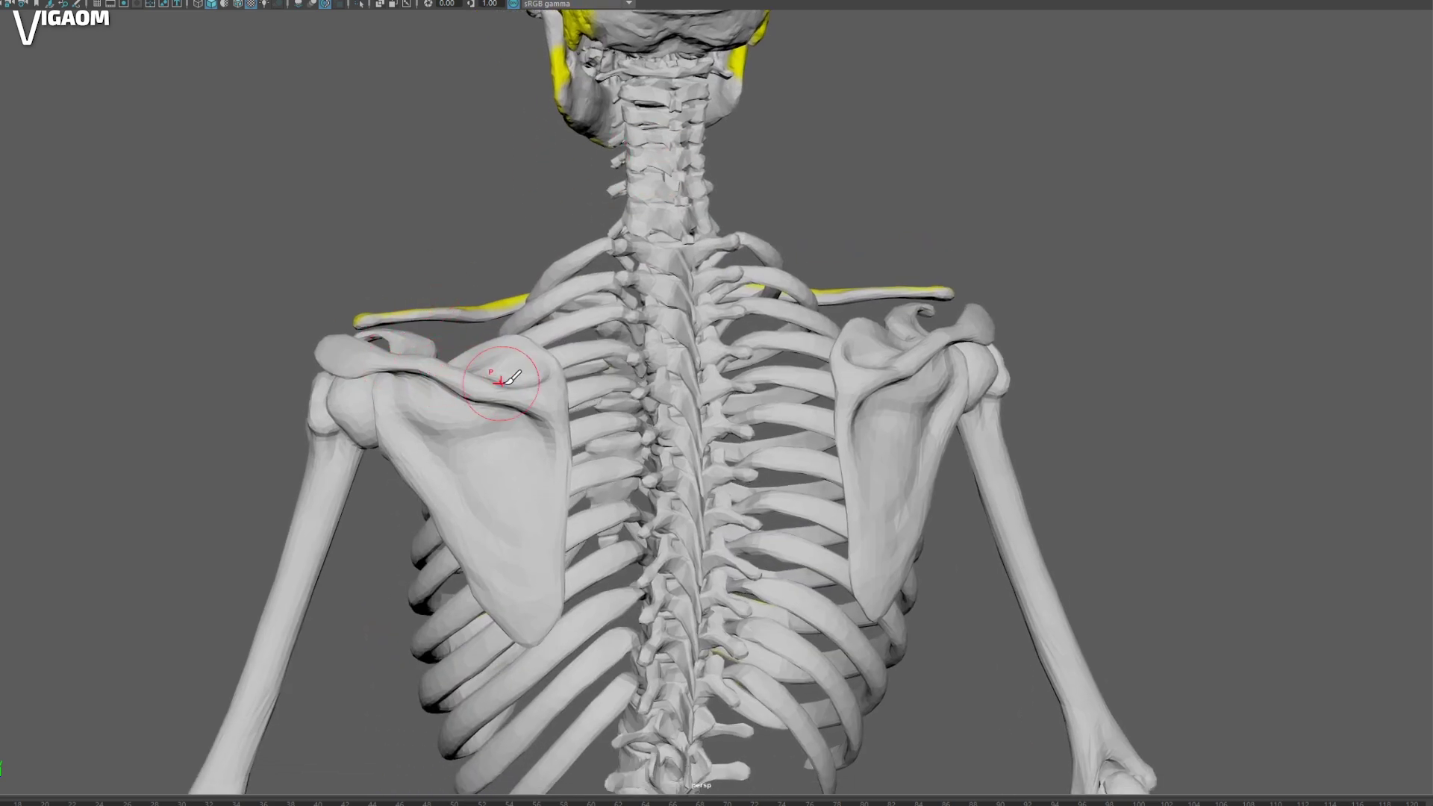
middle_click_drag(535, 355, 521, 286, "alt")
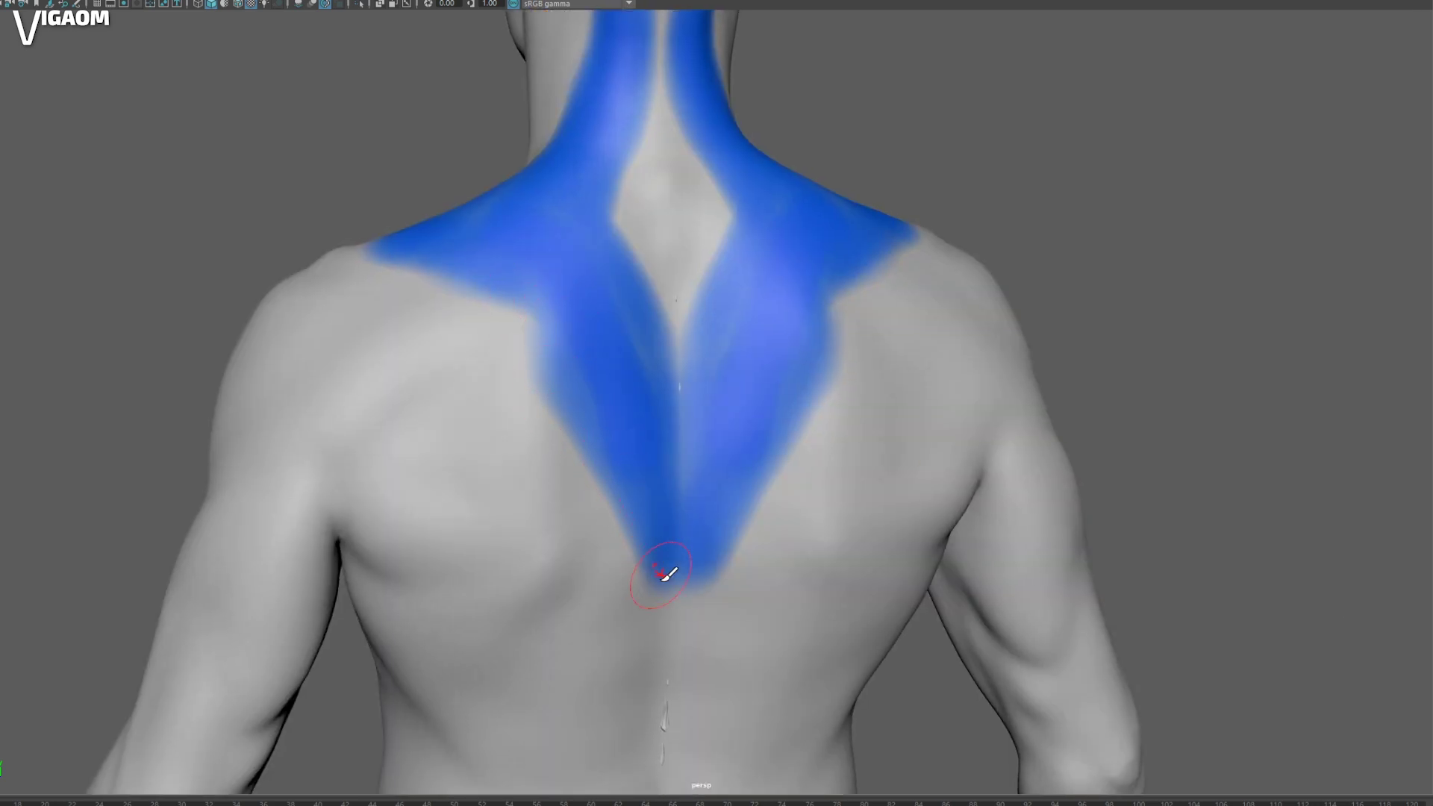
Step: Mark the trapezius's lower tip and the bands along both shoulder blade spines in orange
scroll(649, 569, "down", 3)
mouse_move(705, 579)
left_mouse_down()
mouse_move(662, 587)
mouse_move(665, 617)
left_mouse_up()
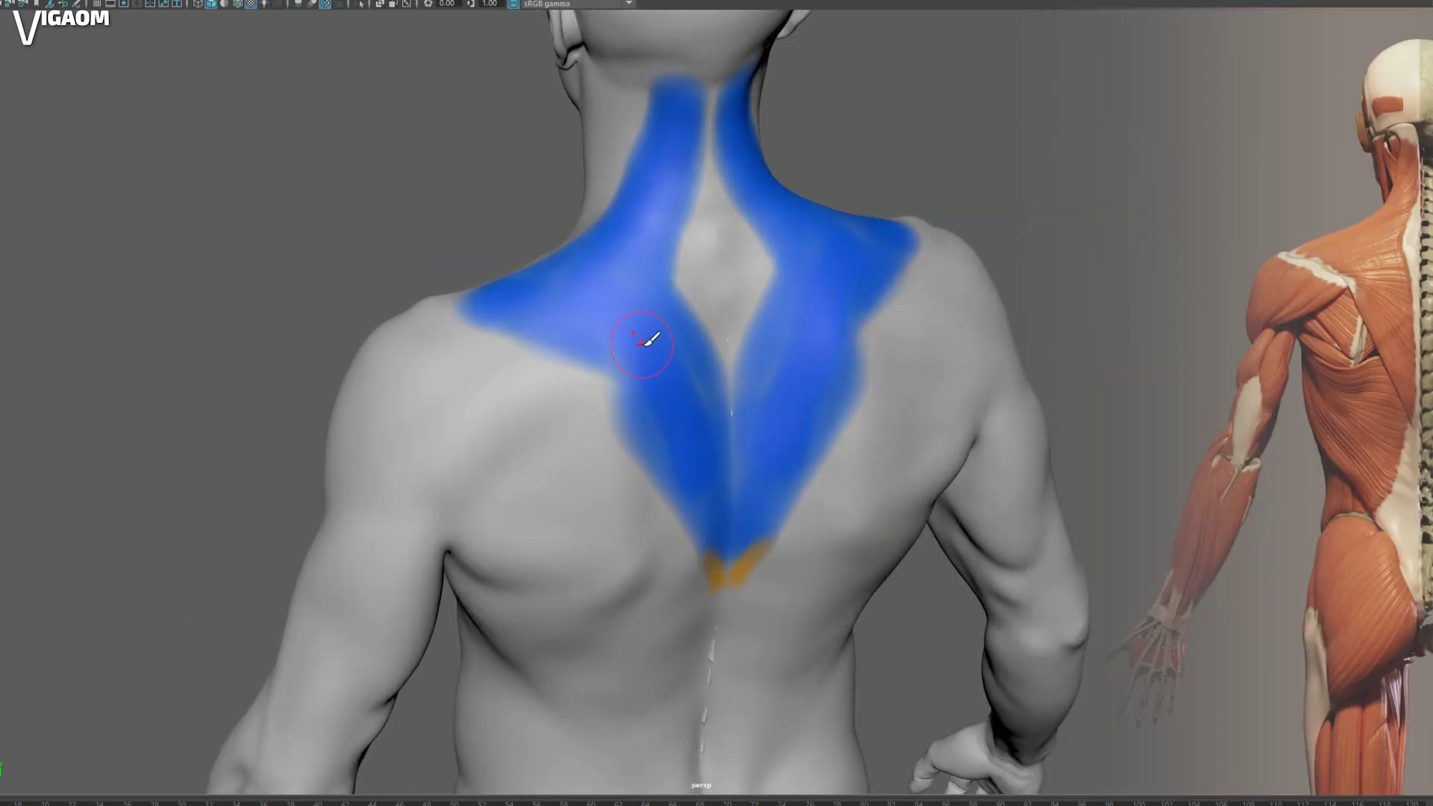
mouse_move(642, 343)
left_mouse_down("alt")
mouse_move(640, 329)
mouse_move(617, 339)
mouse_move(582, 445)
mouse_move(465, 343)
mouse_move(550, 321)
mouse_move(504, 308)
mouse_move(573, 371)
mouse_move(465, 365)
mouse_move(576, 403)
mouse_move(448, 378)
mouse_move(579, 415)
left_mouse_up("alt")
mouse_move(579, 416)
left_mouse_down("alt")
mouse_move(553, 358)
mouse_move(458, 410)
left_mouse_up("alt")
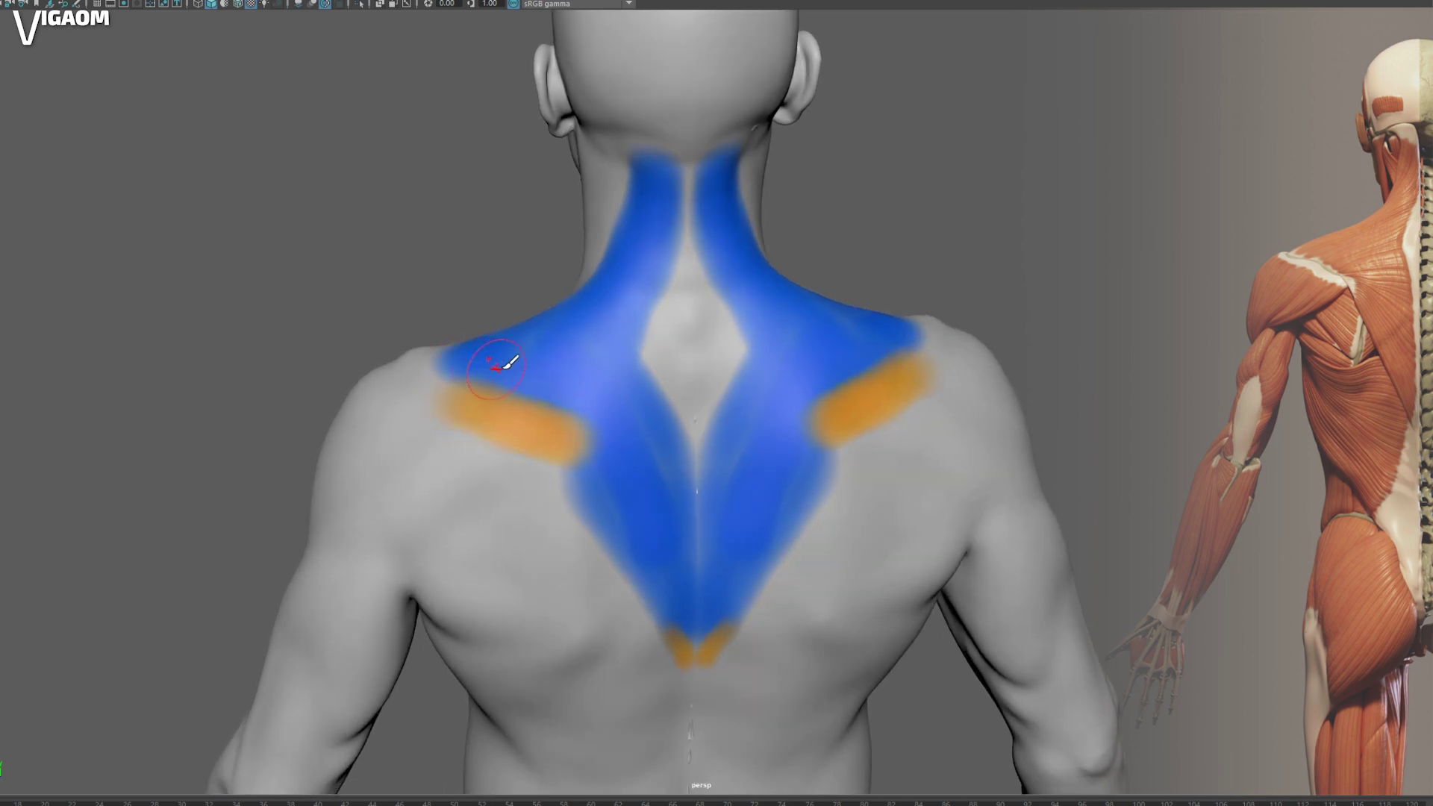
middle_click_drag(551, 364, 514, 339, "alt")
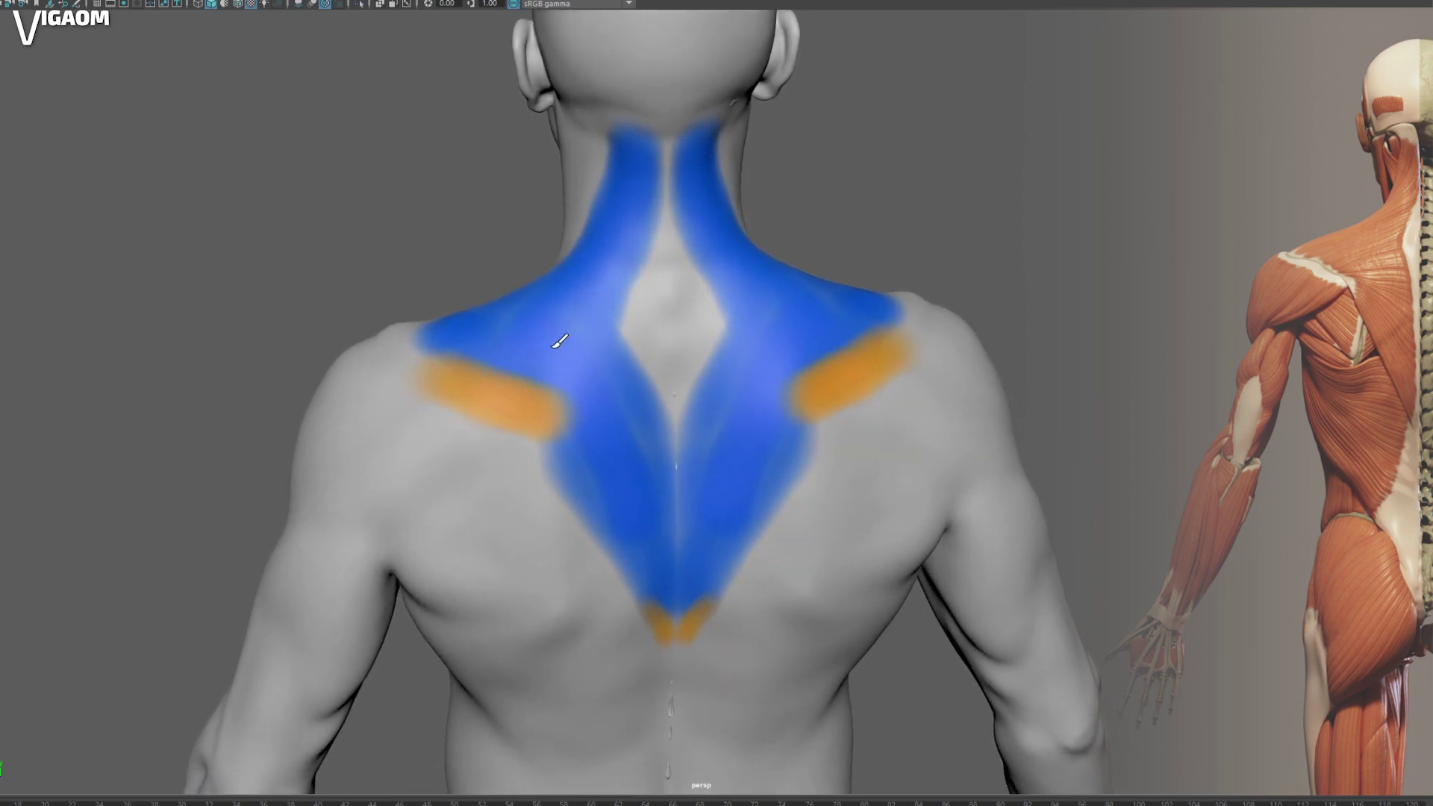
Step: Paint curved orange bands over the upper-back bulk of the trapezius and orange patches at the skull base
mouse_move(515, 328)
left_mouse_down()
mouse_move(557, 345)
mouse_move(544, 341)
mouse_move(632, 436)
mouse_move(562, 340)
left_mouse_up()
left_click_drag(575, 268, 626, 247, "alt")
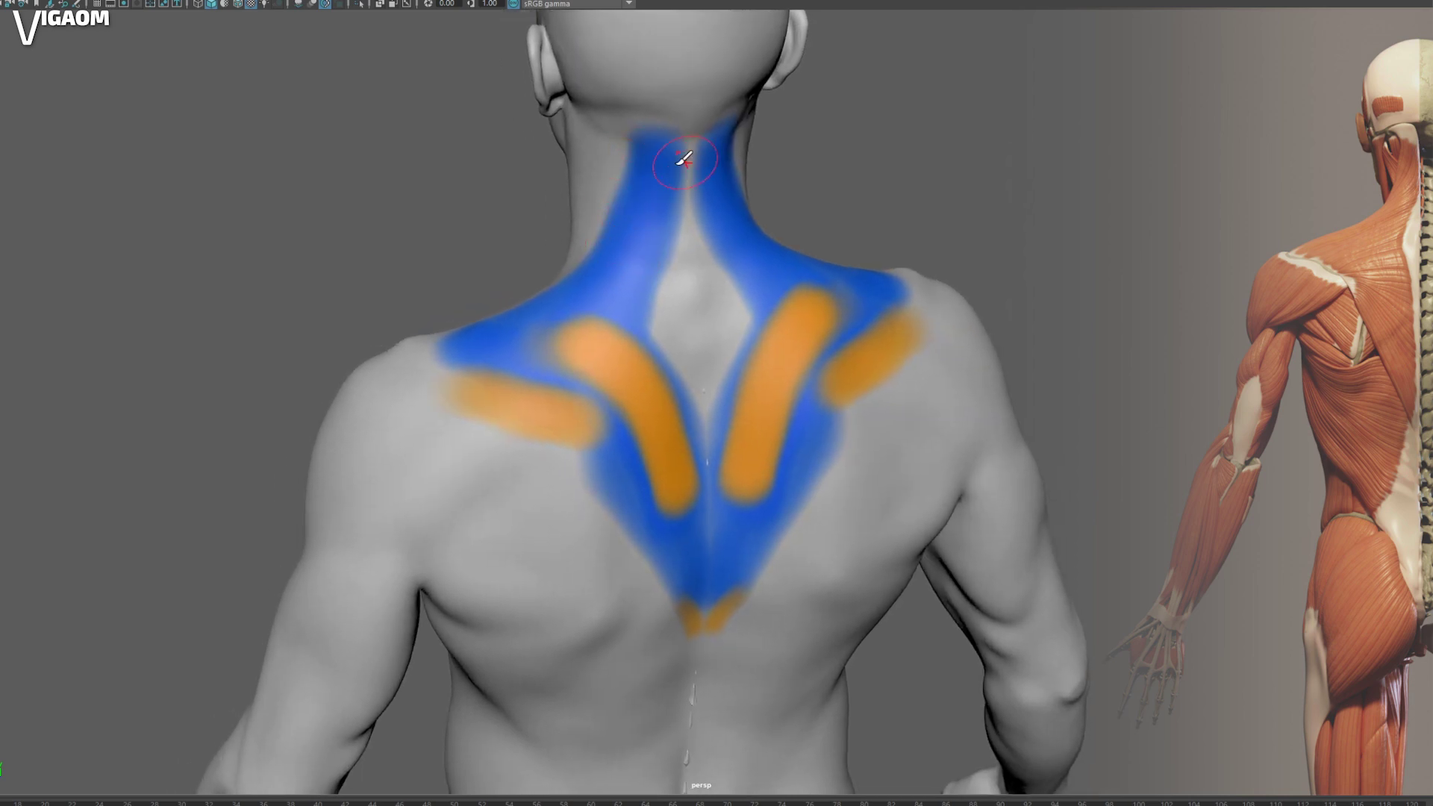
left_click_drag(657, 137, 663, 129)
Step: Extend the orange shoulder blade bands to the shoulder tips and down their inner edges, and lengthen the orange mid-back tip
mouse_move(450, 344)
left_mouse_down()
mouse_move(440, 357)
mouse_move(545, 430)
mouse_move(569, 466)
left_mouse_up()
left_click_drag(569, 455, 541, 378, "alt")
middle_click_drag(541, 378, 508, 319, "alt")
left_click_drag(516, 278, 536, 361)
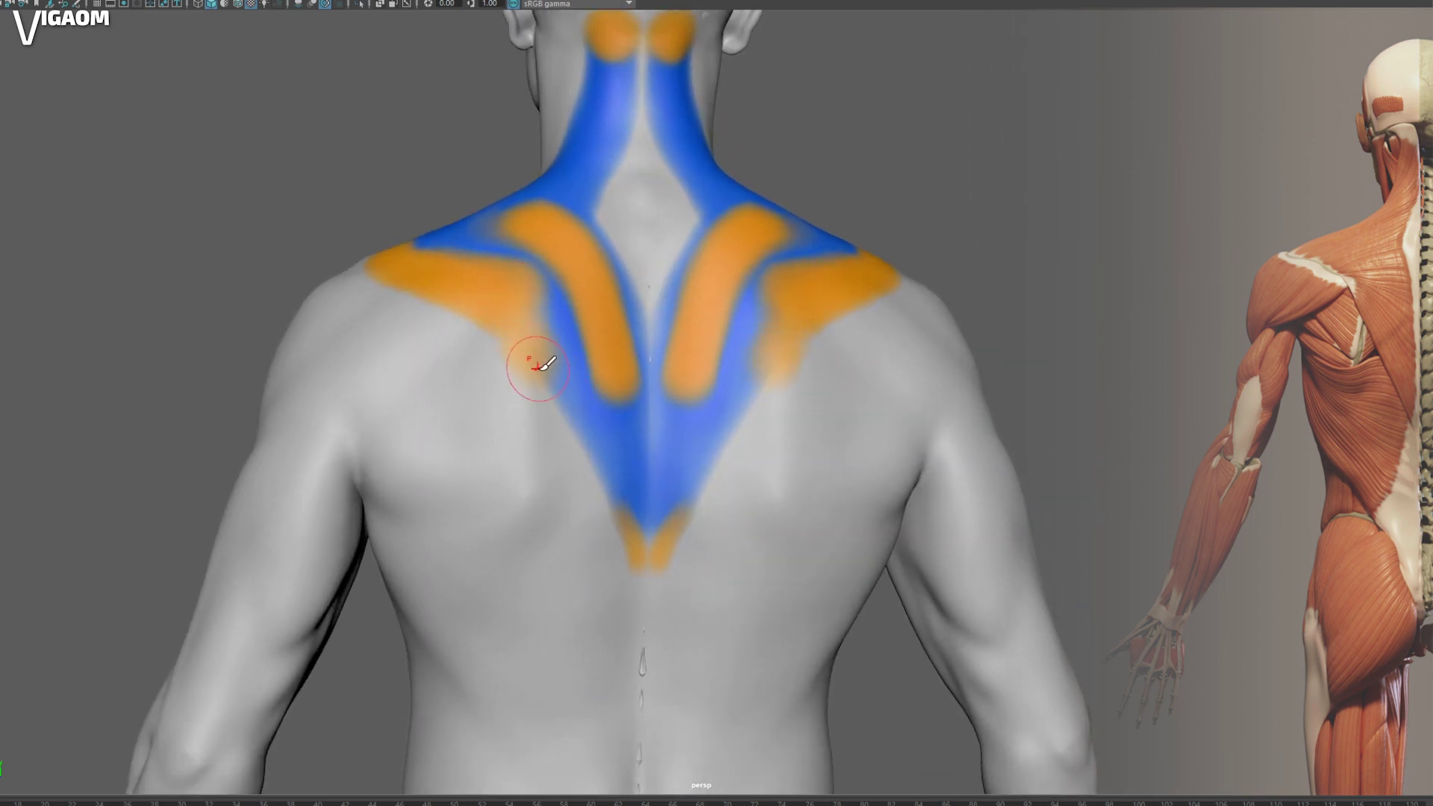
middle_click_drag(538, 367, 512, 362, "alt")
left_click_drag(494, 310, 499, 350)
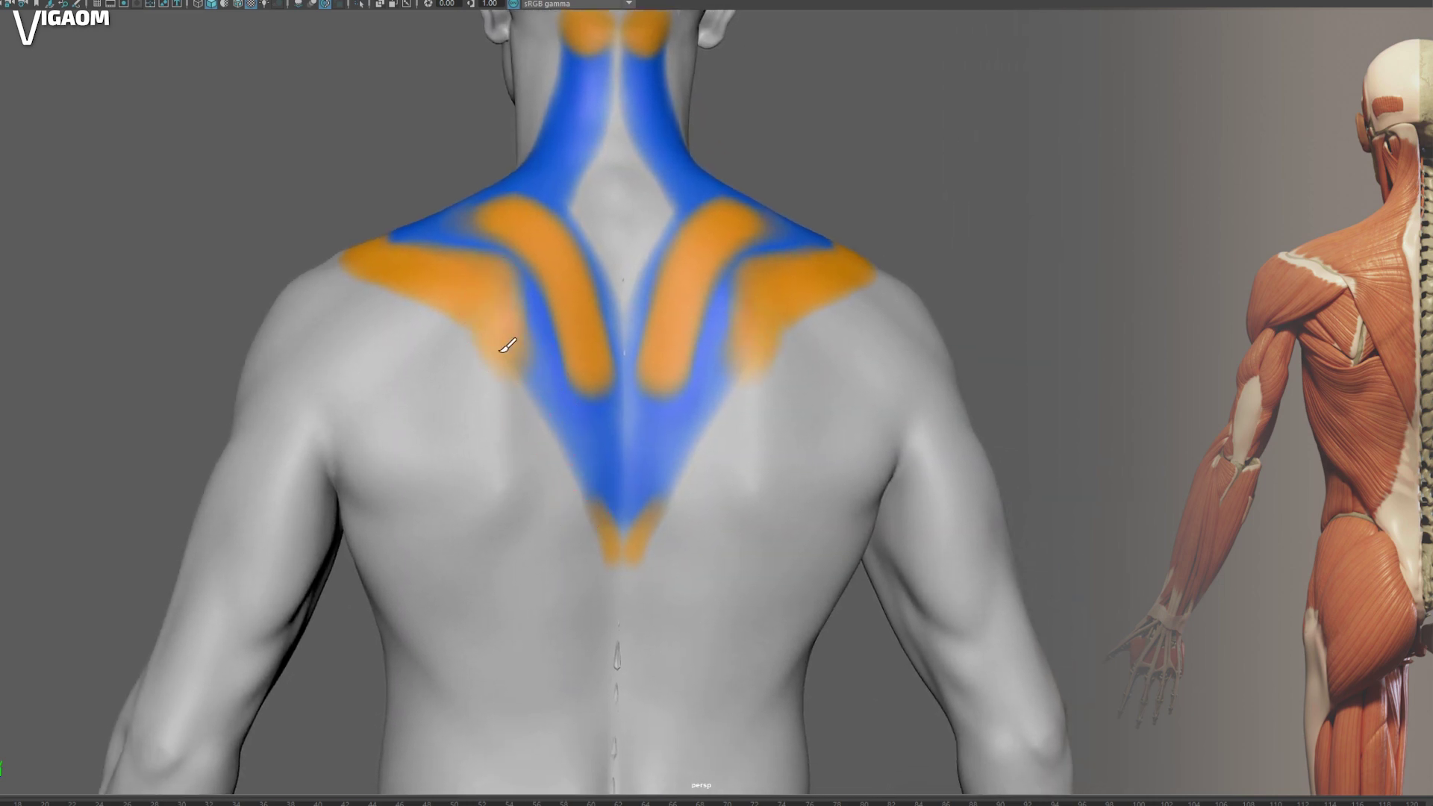
left_click_drag(629, 577, 609, 572)
middle_click_drag(625, 494, 643, 599, "alt")
left_click_drag(643, 598, 650, 614, "alt")
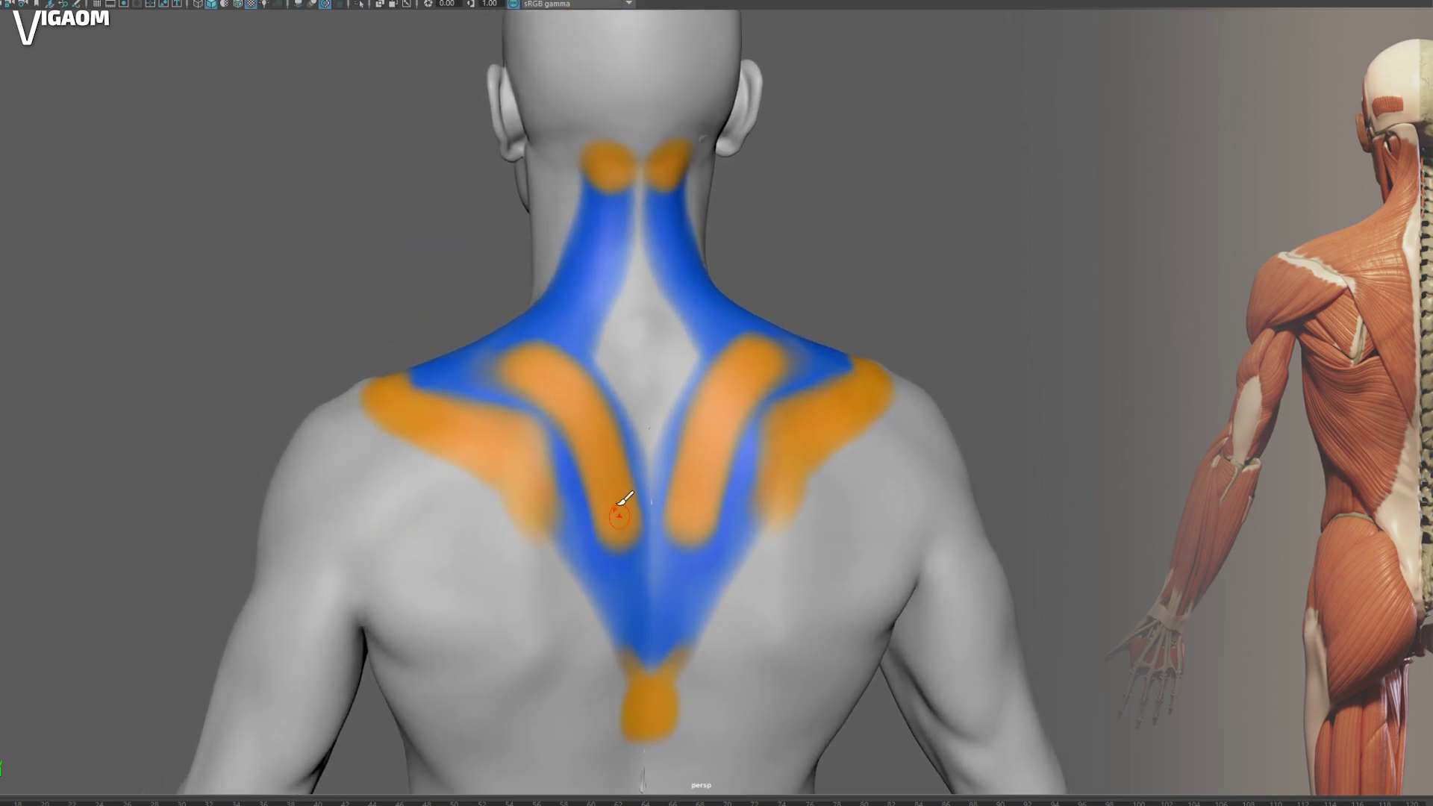
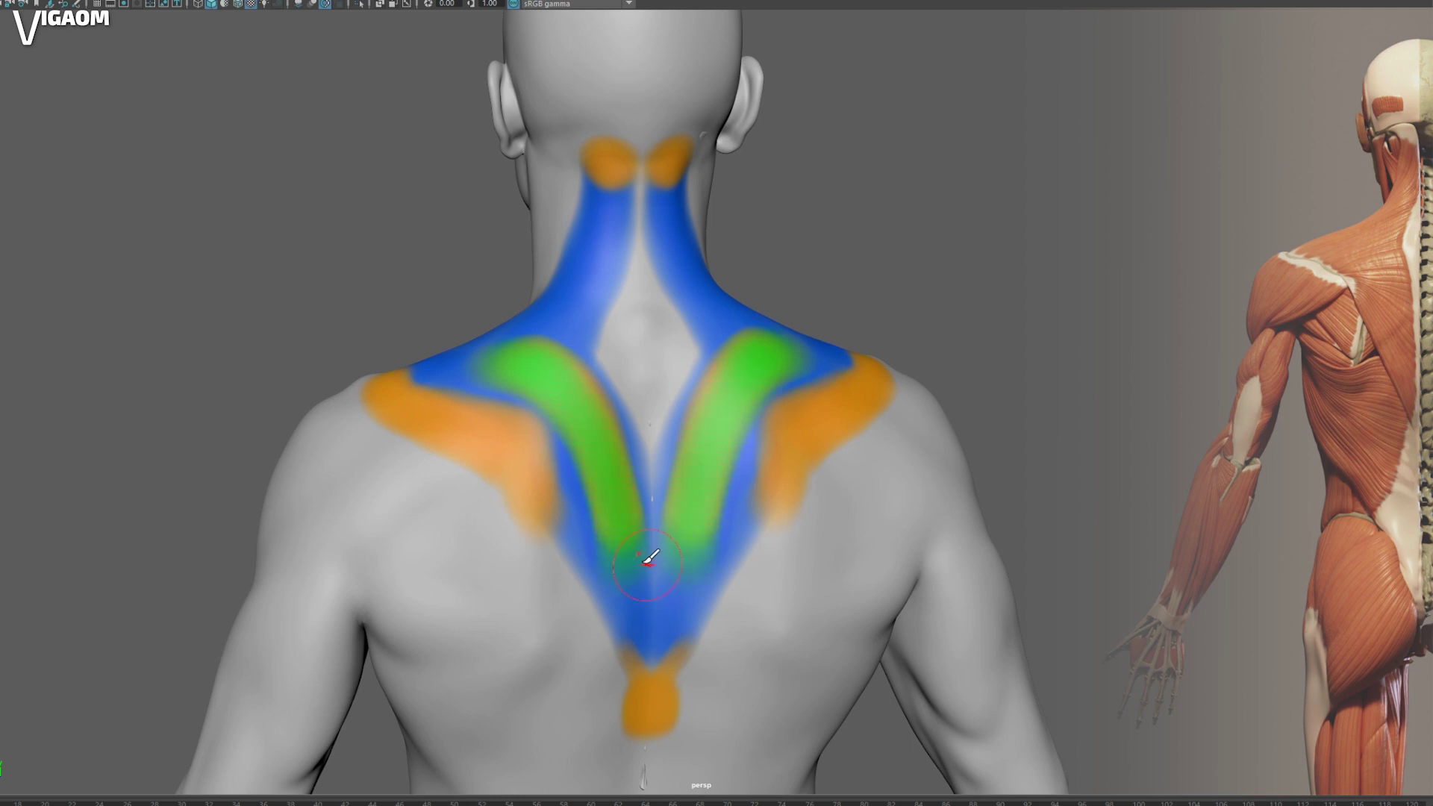
Step: Inspect the green bands and the trapezius form around the neck base from several rear angles
mouse_move(649, 550)
left_mouse_down("alt")
mouse_move(640, 586)
mouse_move(607, 503)
left_mouse_up("alt")
left_click_drag(499, 413, 481, 439, "alt")
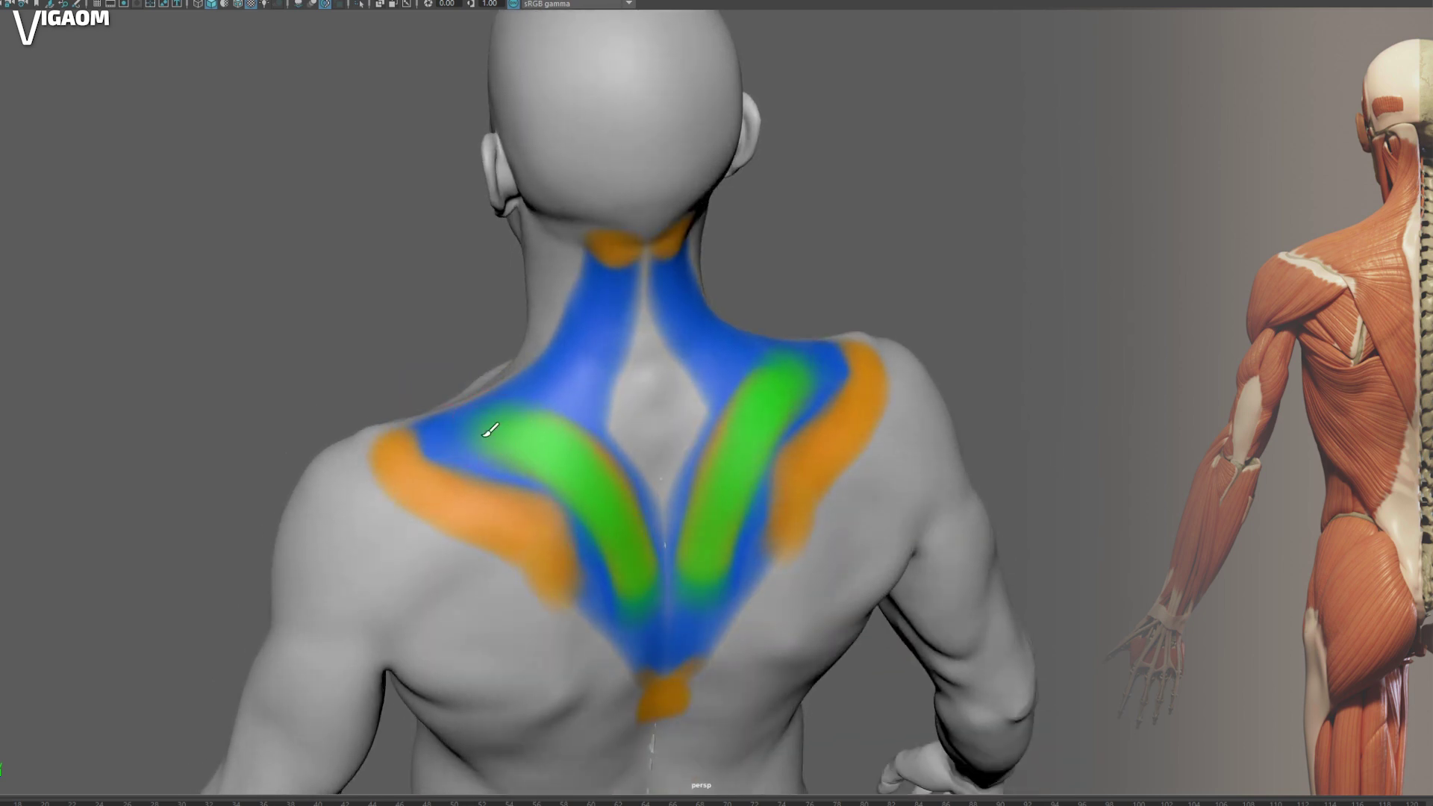
left_click_drag(635, 464, 649, 238, "alt")
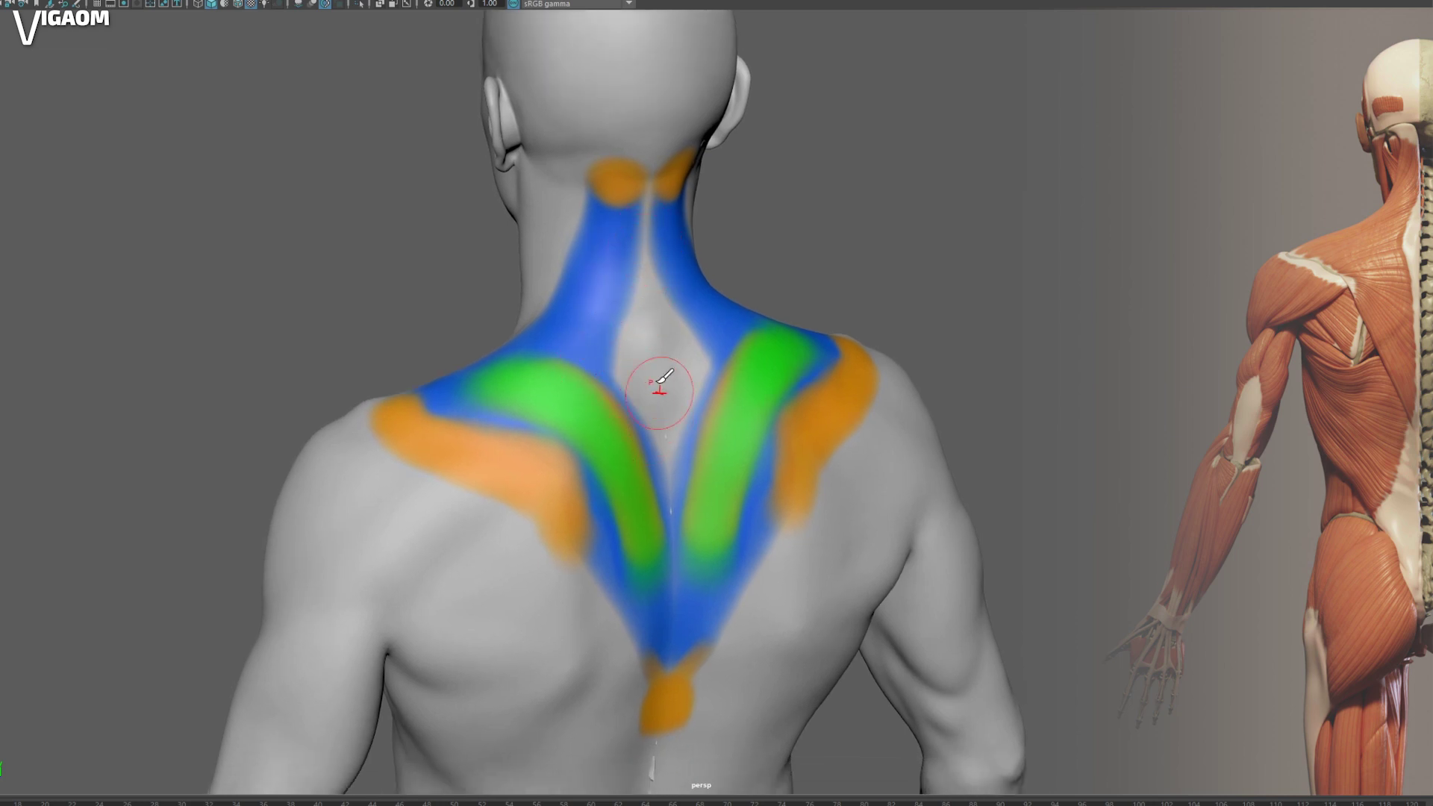
mouse_move(656, 377)
left_mouse_down("alt")
mouse_move(640, 400)
mouse_move(603, 377)
mouse_move(618, 290)
left_mouse_up("alt")
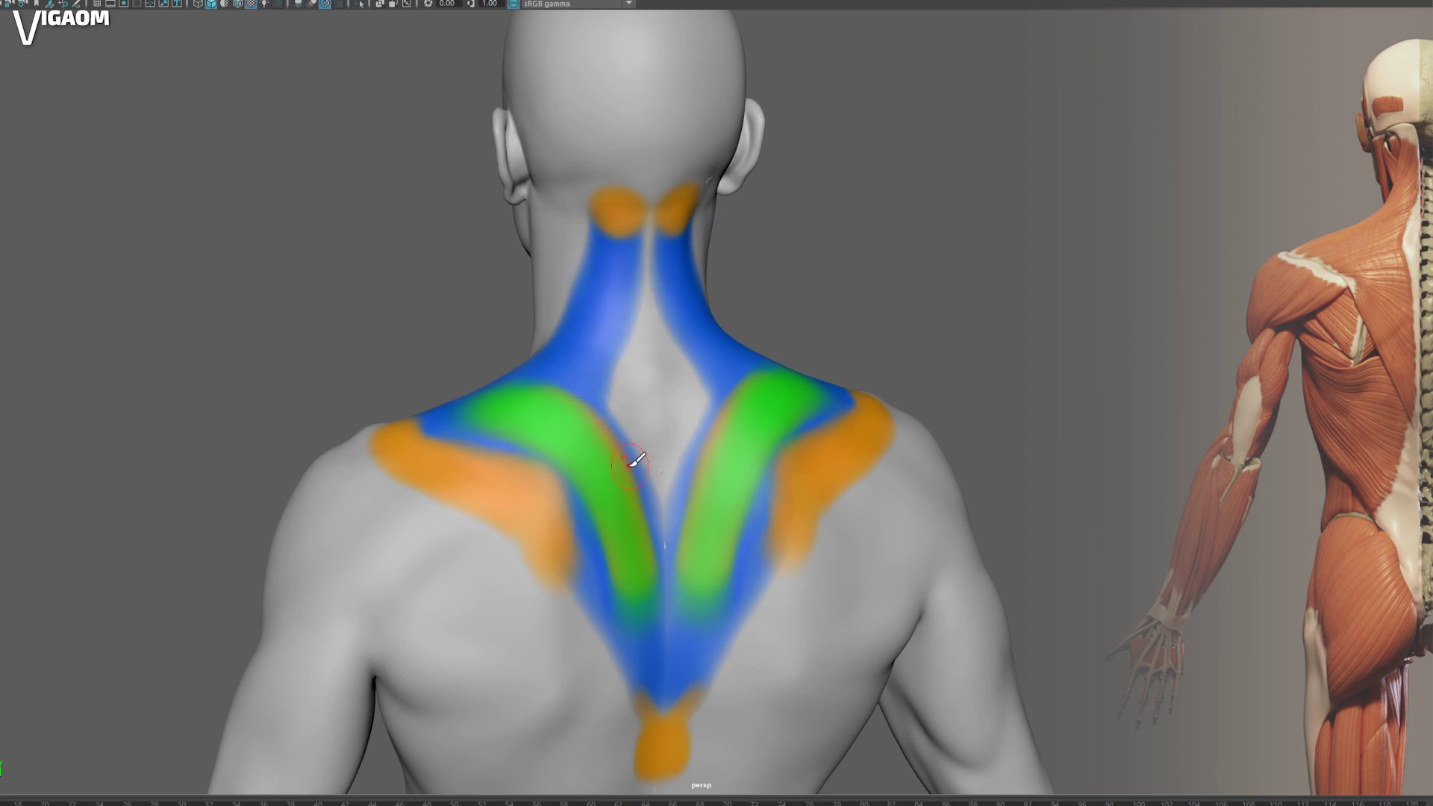
left_click_drag(630, 464, 648, 359, "alt")
left_click_drag(656, 481, 631, 257, "alt")
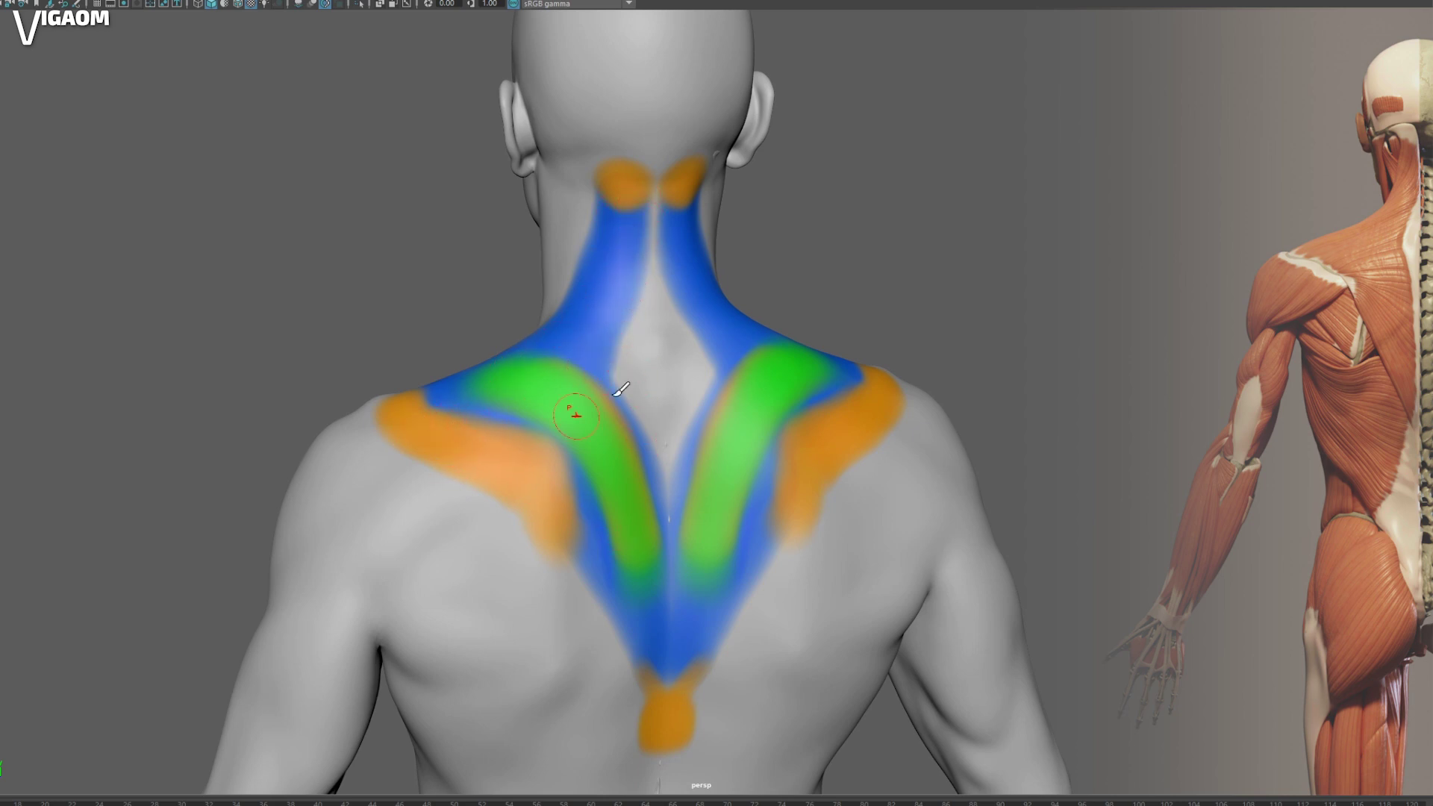
Step: Paint green strokes fanning from the spine toward the shoulder blades over the lower and middle trapezius
middle_click_drag(650, 467, 650, 551, "alt")
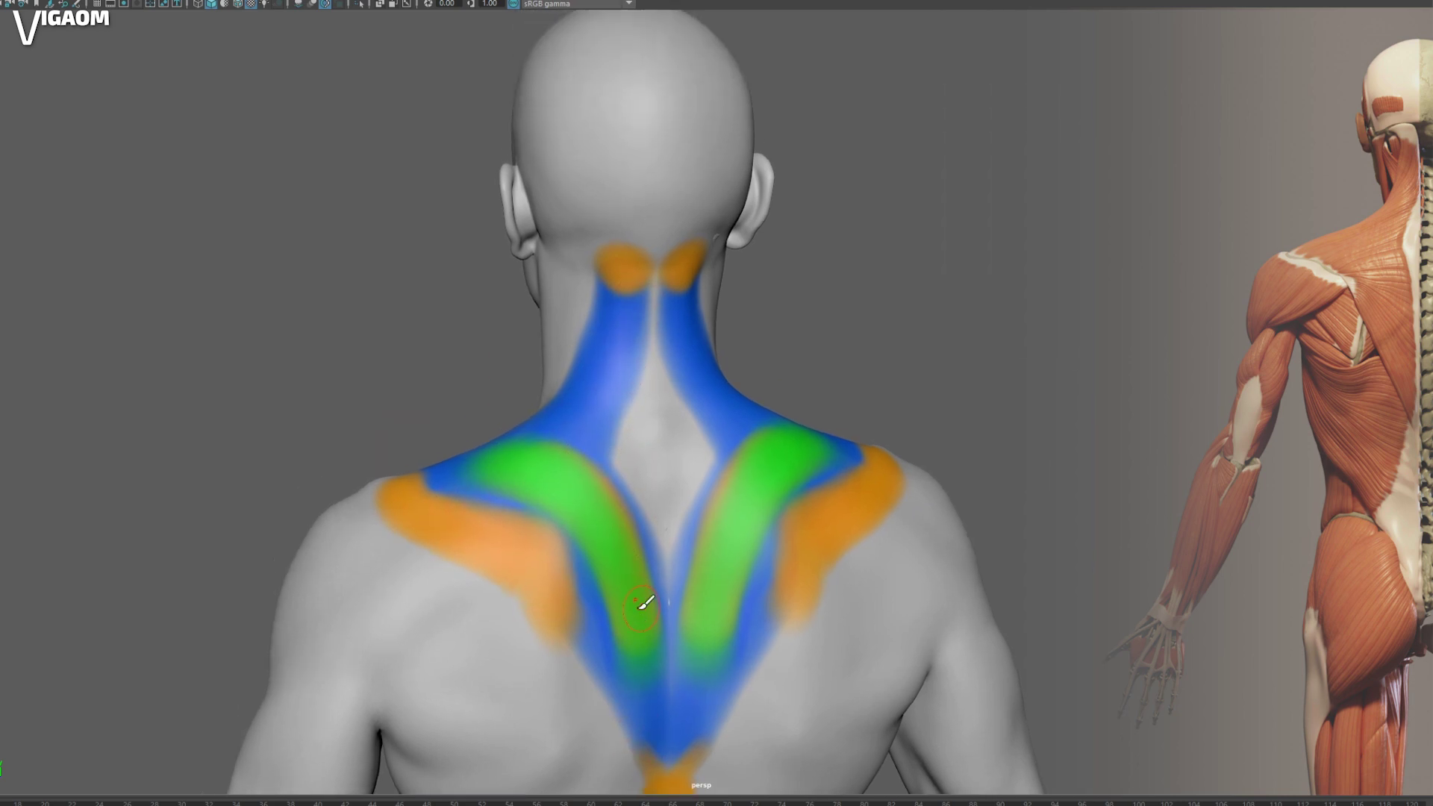
left_click_drag(639, 735, 661, 582)
left_click_drag(606, 685, 633, 571)
left_click_drag(561, 625, 600, 534)
mouse_move(515, 541)
left_mouse_down()
mouse_move(569, 491)
mouse_move(576, 438)
mouse_move(552, 426)
mouse_move(590, 357)
left_mouse_up()
Step: Fill the upper trapezius in green from the skull base down the neck and over the tops of the shoulders
left_click_drag(594, 354, 631, 314, "alt")
mouse_move(624, 296)
left_mouse_down()
mouse_move(611, 384)
mouse_move(607, 285)
left_mouse_up()
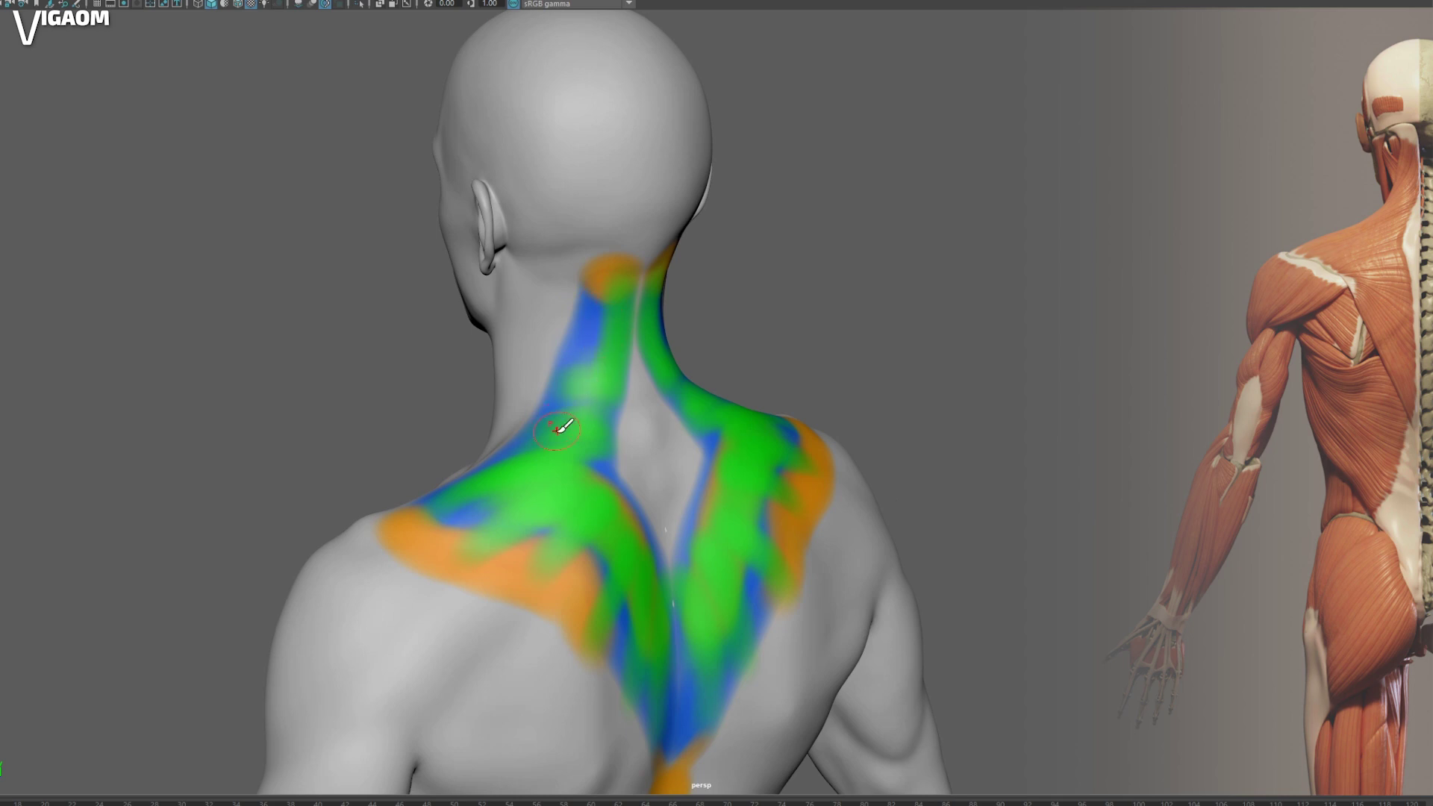
mouse_move(560, 427)
left_mouse_down()
mouse_move(606, 292)
mouse_move(569, 373)
mouse_move(568, 439)
left_mouse_up()
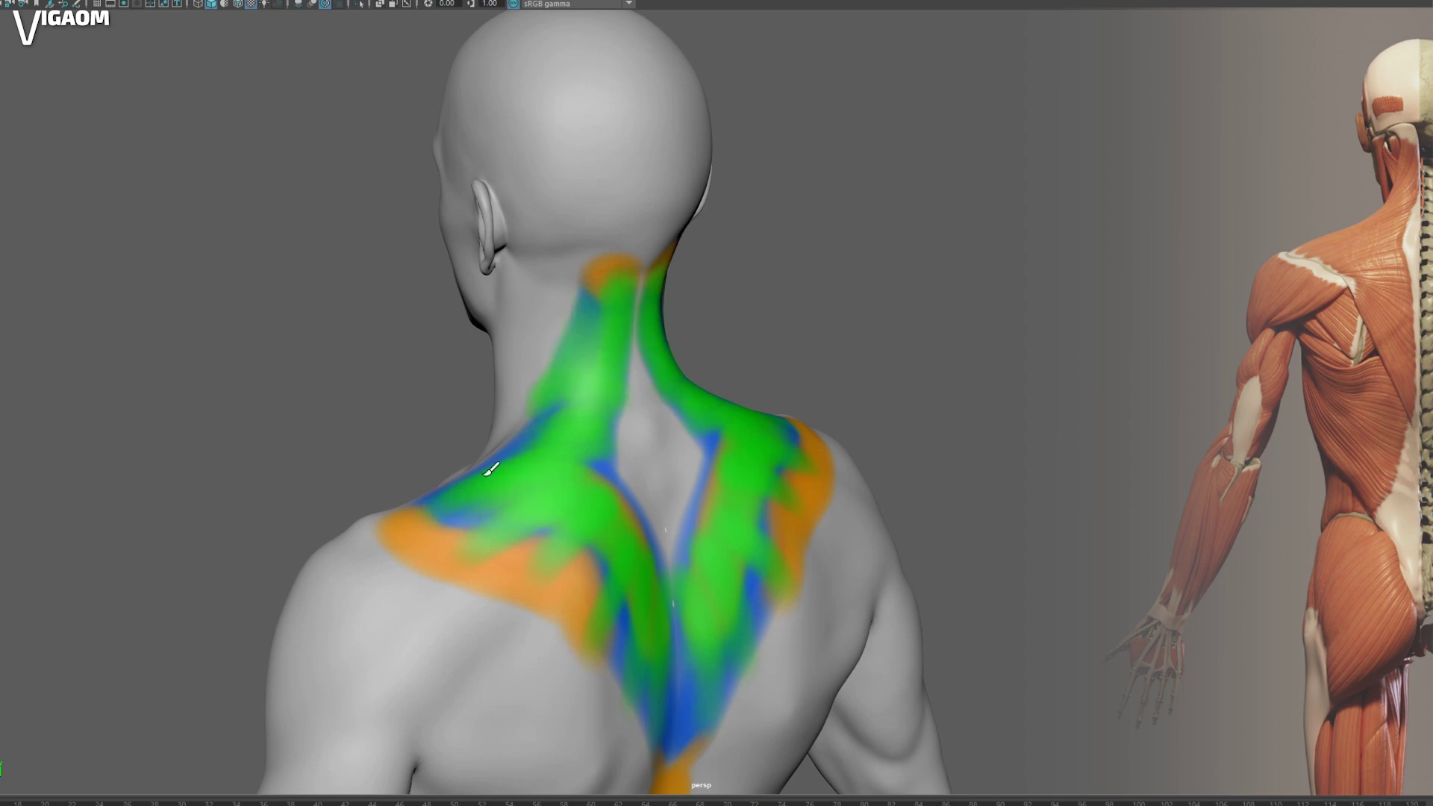
mouse_move(487, 474)
left_mouse_down()
mouse_move(579, 358)
mouse_move(585, 302)
left_mouse_up()
Step: Compare the painted trapezius and the bare area at the neck base with the skeleton's cervical vertebrae from behind and the side
mouse_move(625, 373)
left_mouse_down("alt")
mouse_move(633, 292)
mouse_move(592, 416)
mouse_move(467, 448)
mouse_move(557, 437)
left_mouse_up("alt")
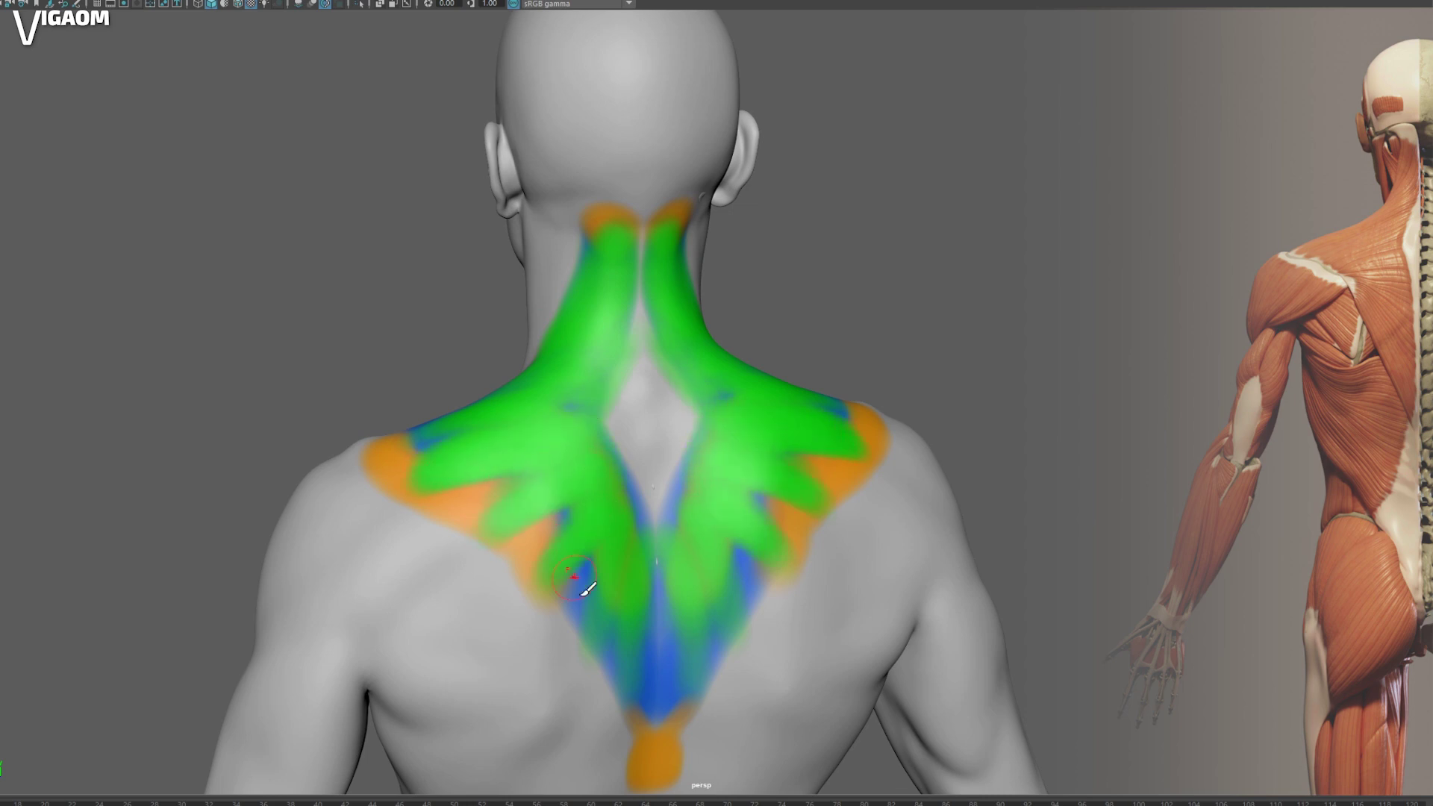
mouse_move(585, 592)
left_mouse_down("alt")
mouse_move(630, 473)
mouse_move(621, 395)
left_mouse_up("alt")
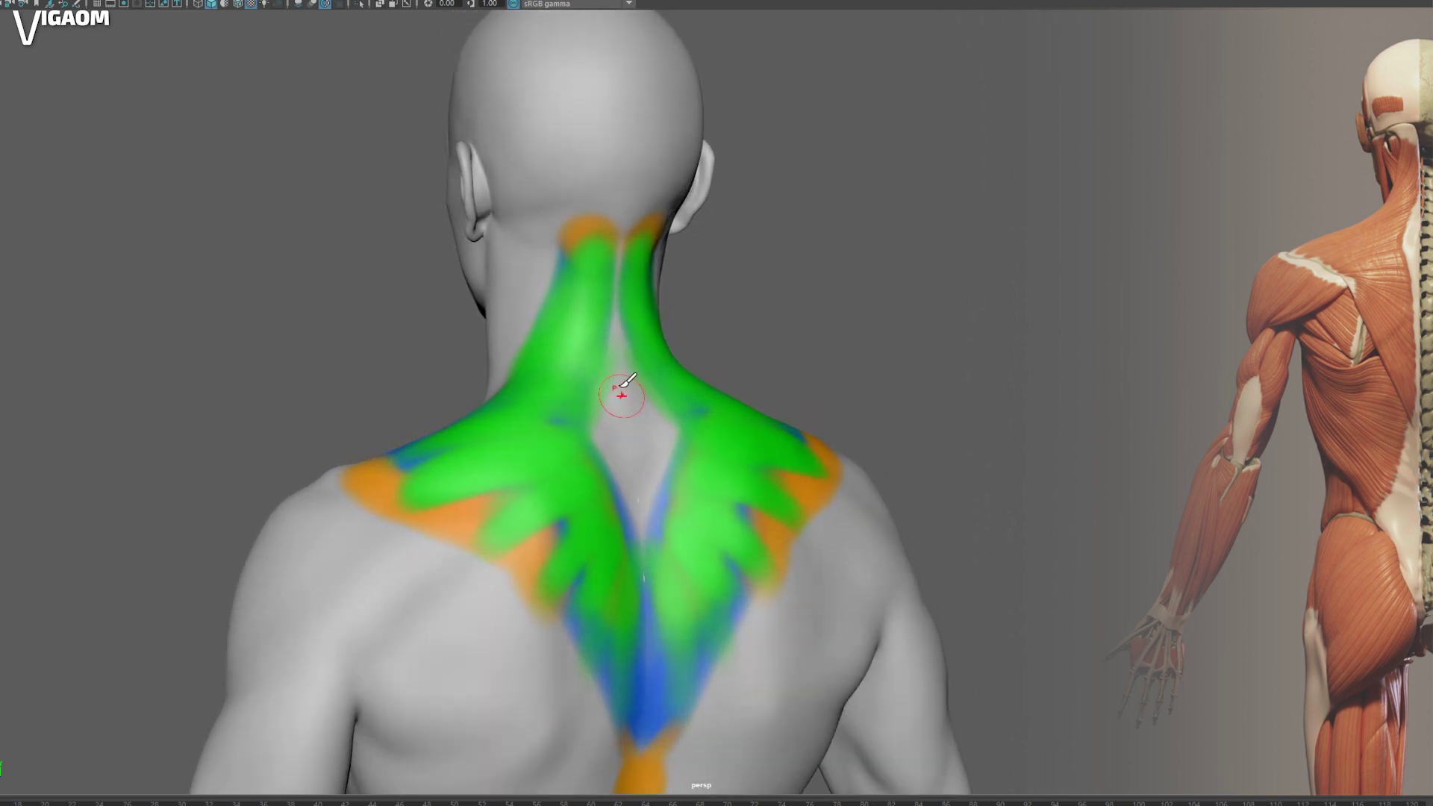
mouse_move(657, 558)
left_mouse_down("alt")
mouse_move(650, 378)
mouse_move(630, 378)
mouse_move(631, 331)
left_mouse_up("alt")
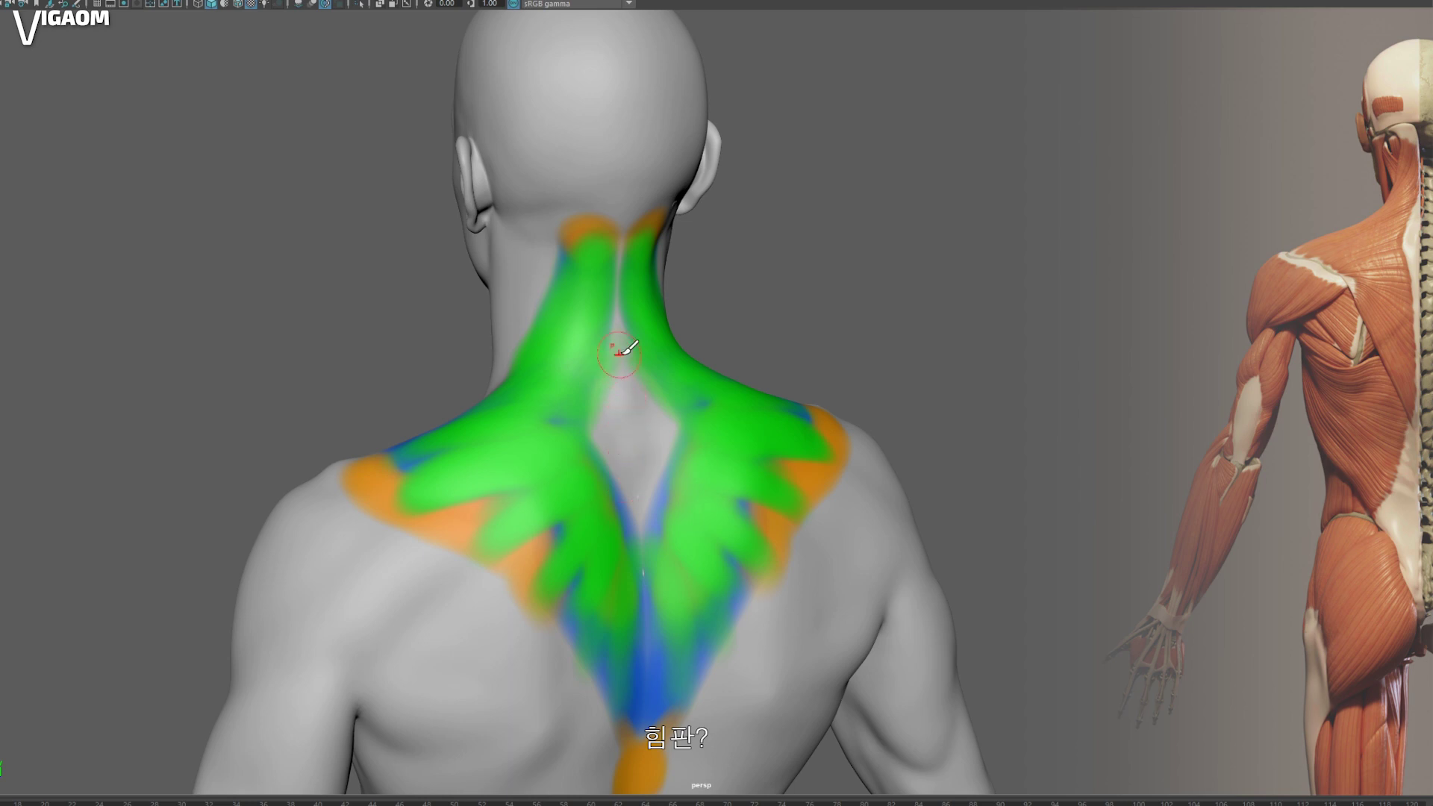
mouse_move(675, 313)
left_mouse_down("alt")
mouse_move(688, 384)
mouse_move(797, 337)
left_mouse_up("alt")
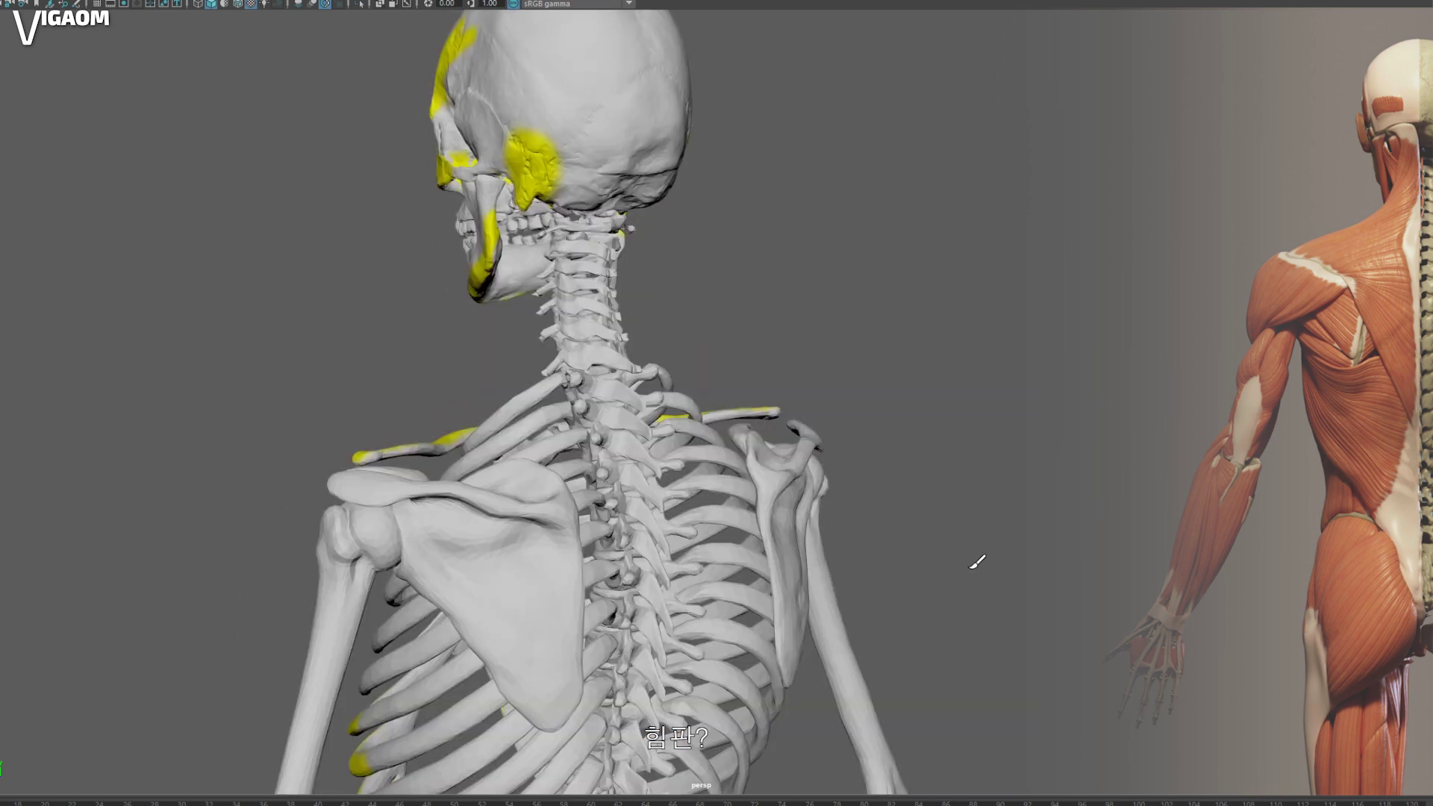
mouse_move(976, 560)
left_mouse_down("alt")
mouse_move(746, 351)
mouse_move(755, 343)
mouse_move(721, 429)
mouse_move(720, 416)
mouse_move(755, 448)
mouse_move(742, 426)
left_mouse_up("alt")
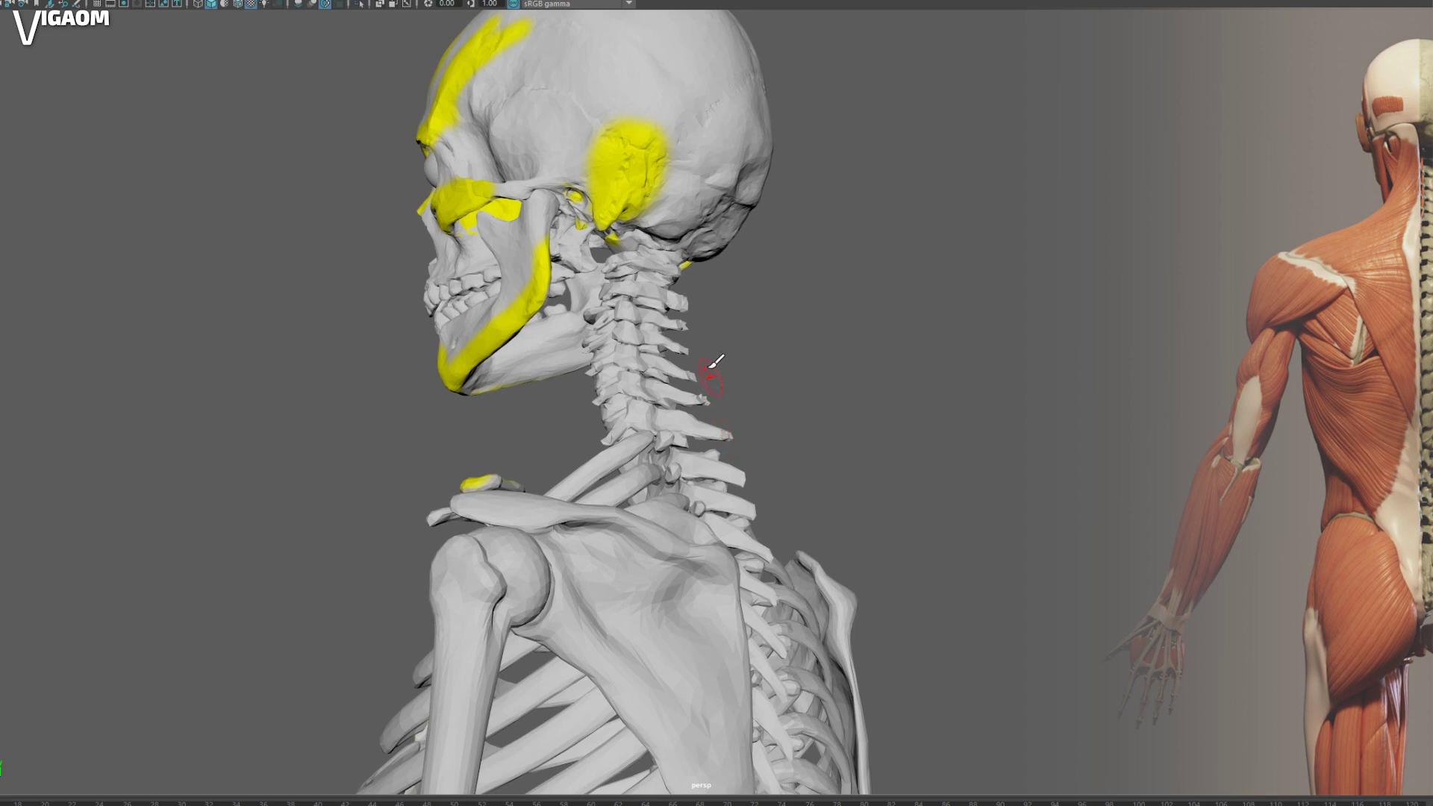
mouse_move(718, 333)
left_mouse_down("alt")
mouse_move(692, 298)
mouse_move(744, 279)
mouse_move(787, 374)
mouse_move(777, 278)
mouse_move(679, 243)
left_mouse_up("alt")
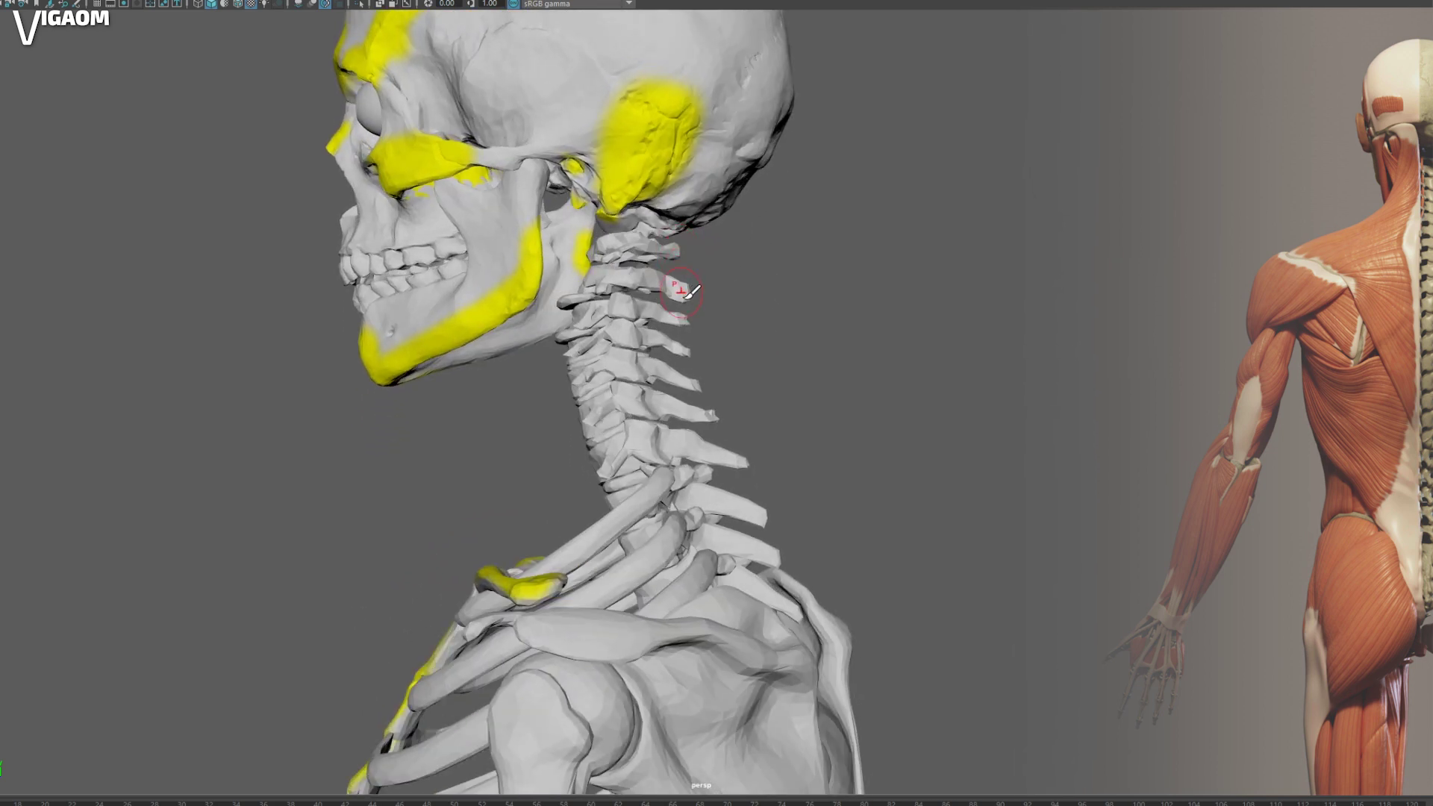
left_click_drag(744, 461, 756, 442, "alt")
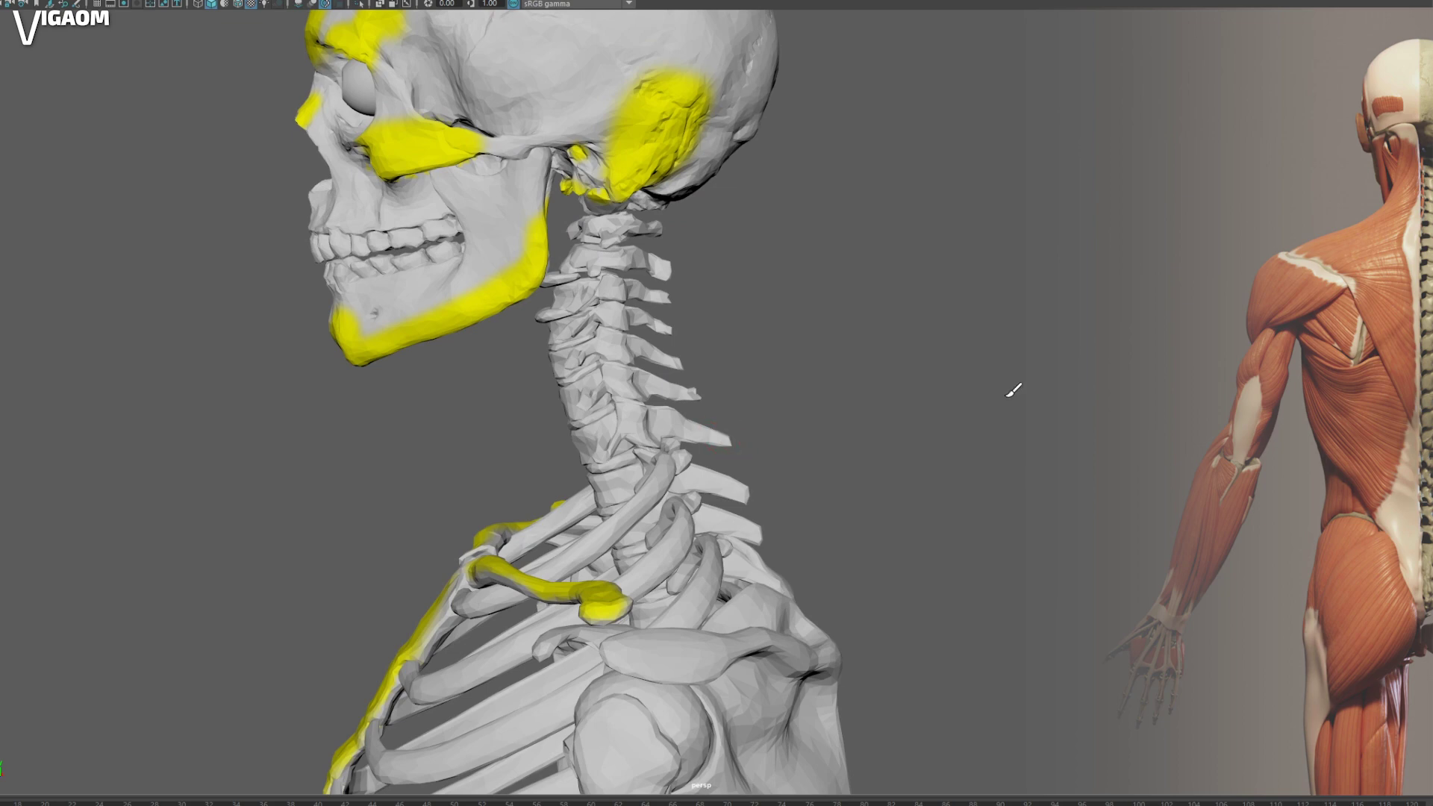
left_click_drag(1013, 390, 1002, 399, "alt")
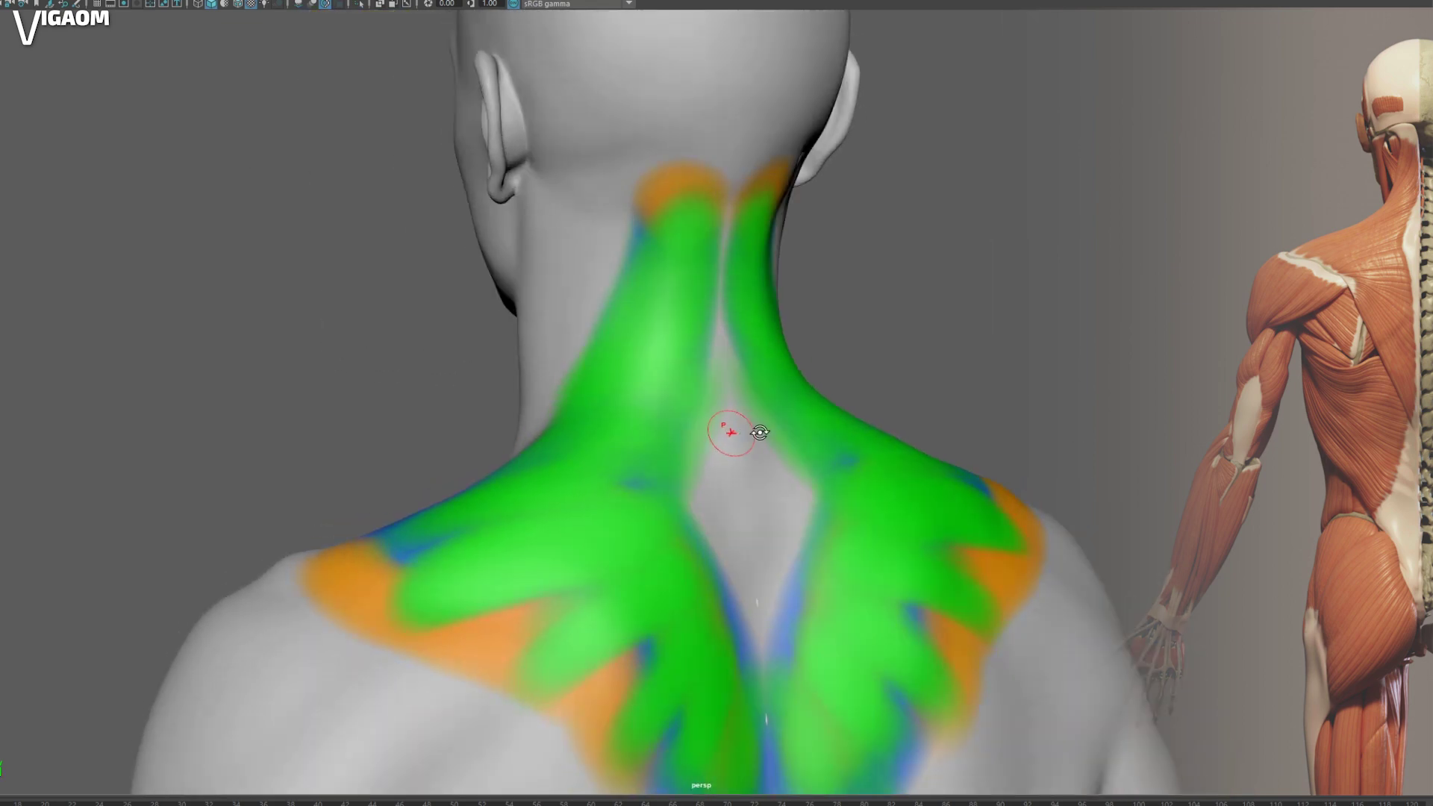
mouse_move(730, 426)
left_mouse_down("alt")
mouse_move(761, 437)
mouse_move(746, 473)
mouse_move(771, 473)
mouse_move(721, 426)
mouse_move(732, 433)
mouse_move(777, 310)
mouse_move(732, 310)
mouse_move(762, 367)
mouse_move(723, 374)
mouse_move(771, 304)
mouse_move(777, 333)
left_mouse_up("alt")
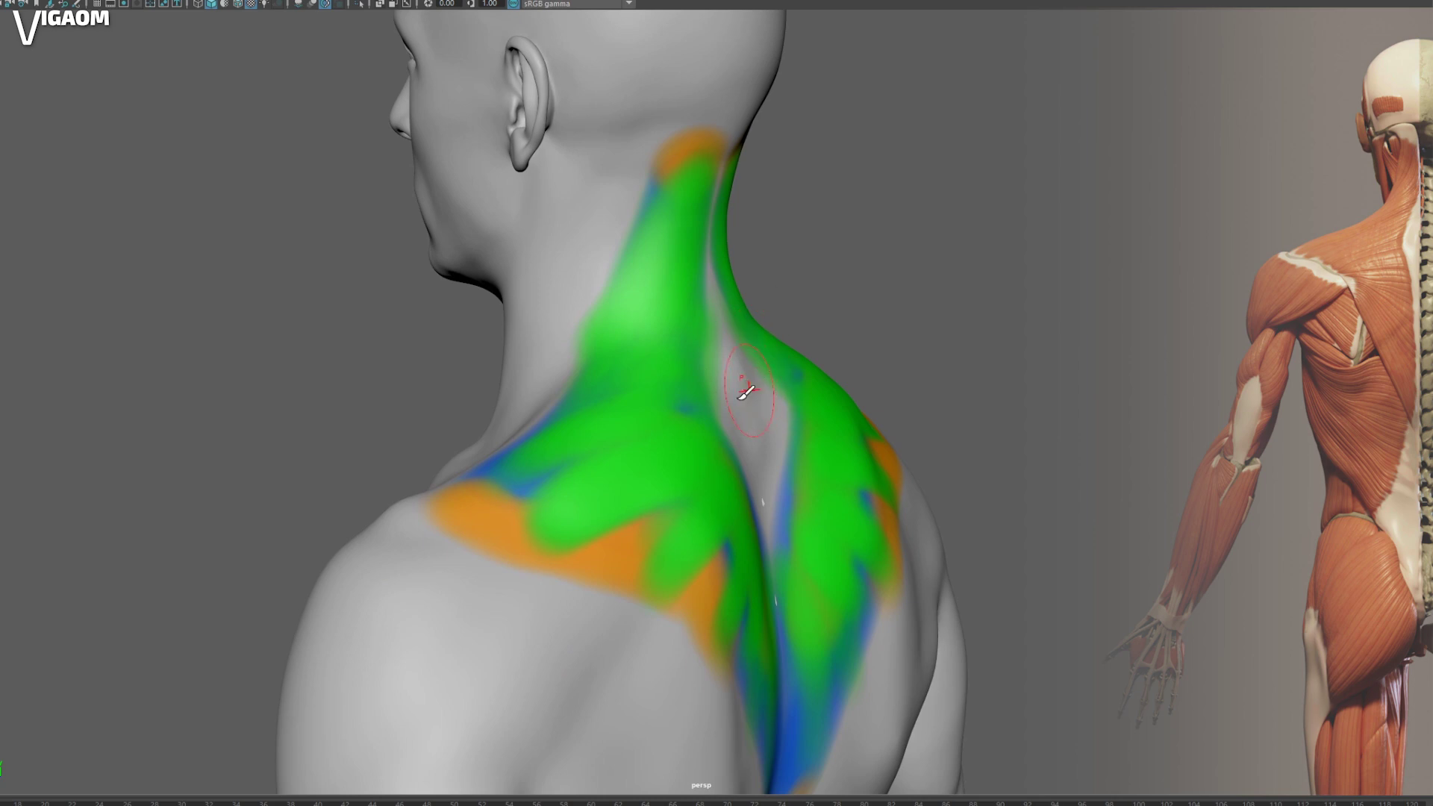
mouse_move(741, 399)
left_mouse_down("alt")
mouse_move(790, 367)
mouse_move(686, 369)
left_mouse_up("alt")
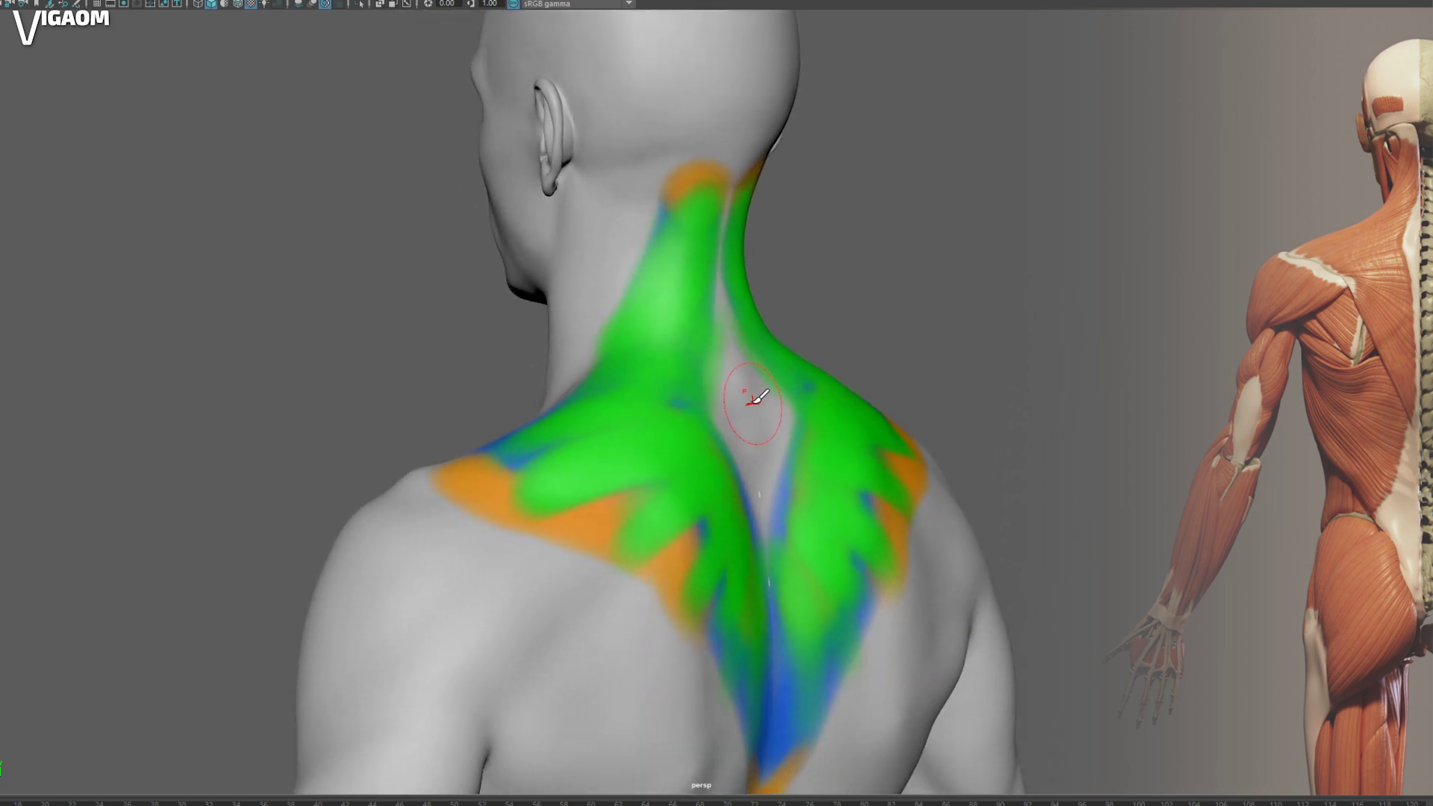
Step: Review the painted trapezius from several rear angles and clear its colours from the back
left_click_drag(756, 401, 691, 235, "alt")
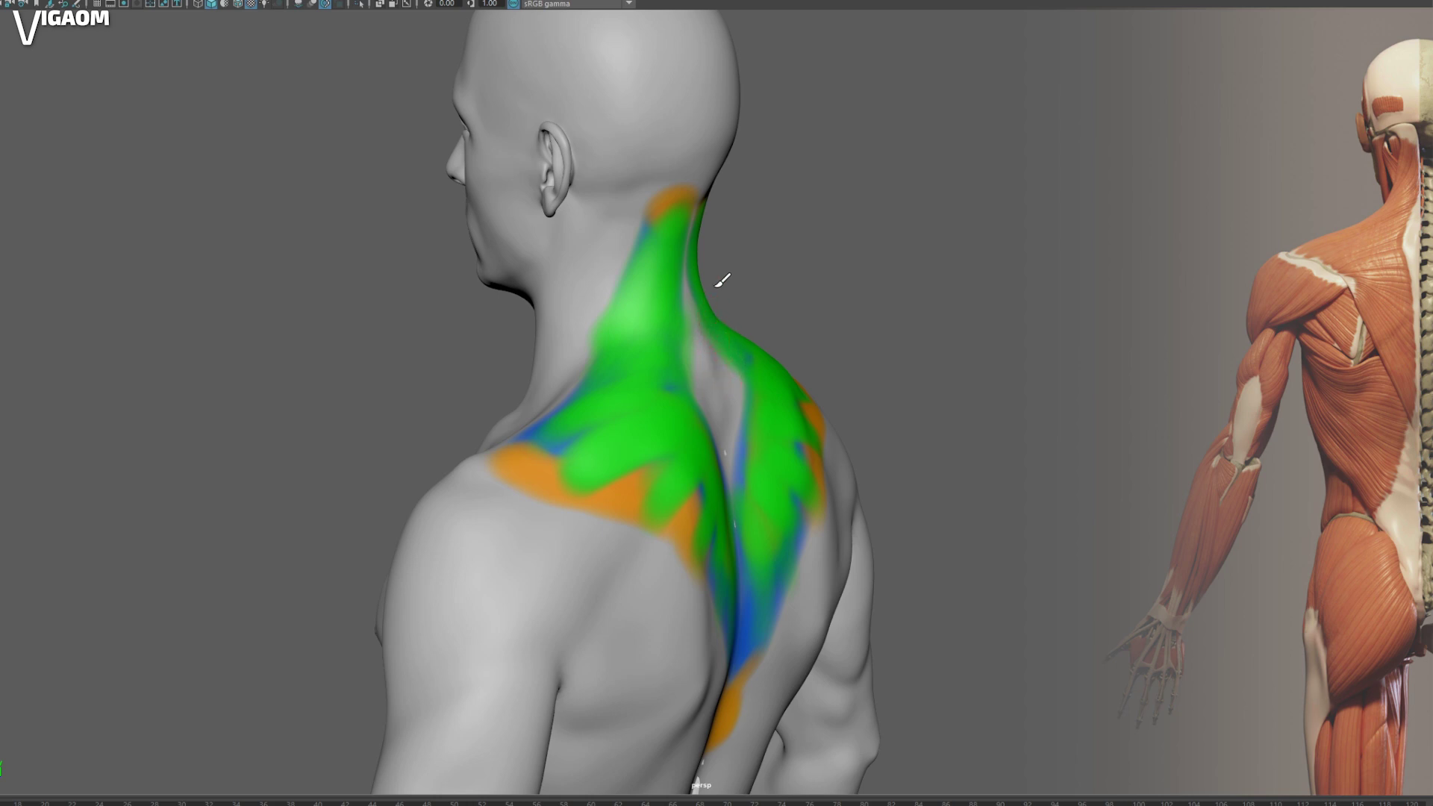
key("b")
middle_click_drag(697, 407, 709, 282, "alt")
left_click_drag(709, 288, 710, 234, "alt")
left_click_drag(810, 374, 663, 352, "alt")
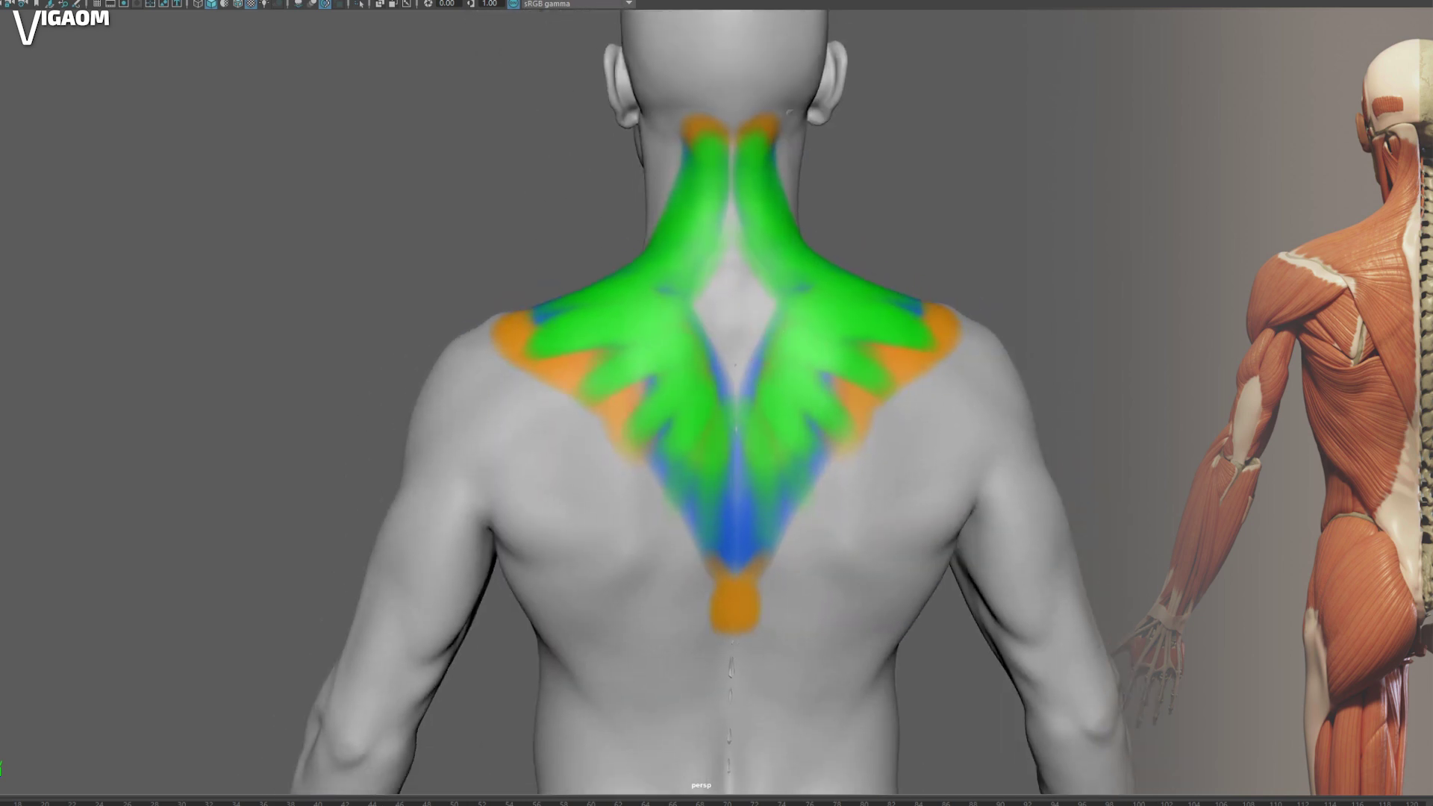
left_click_drag(926, 454, 782, 188, "alt")
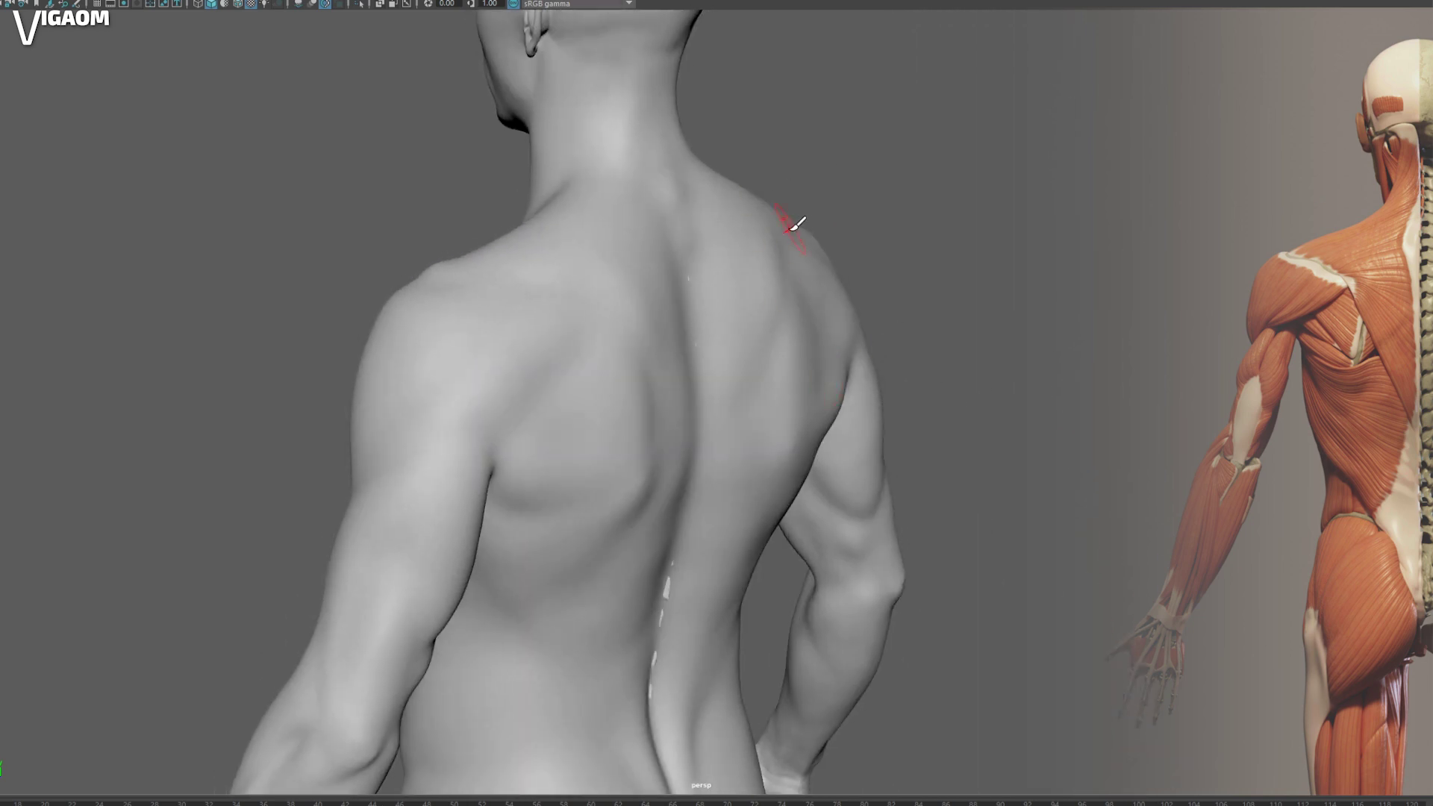
Step: Compare the bare upper back with the skeleton's shoulder blades and spine from behind and above
mouse_move(624, 351)
left_mouse_down("alt")
mouse_move(682, 311)
mouse_move(864, 413)
left_mouse_up("alt")
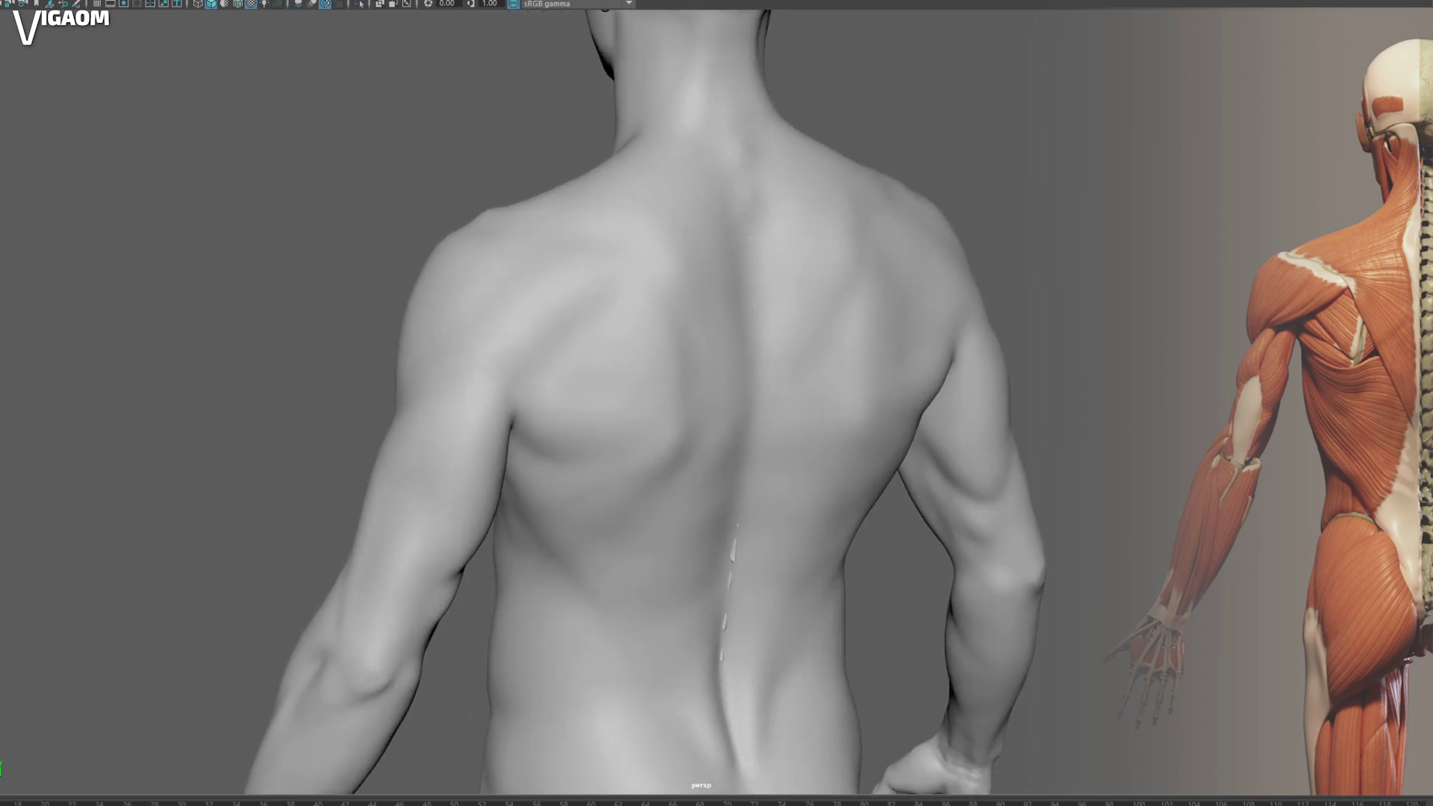
mouse_move(816, 336)
left_mouse_down("alt")
mouse_move(622, 274)
mouse_move(605, 254)
left_mouse_up("alt")
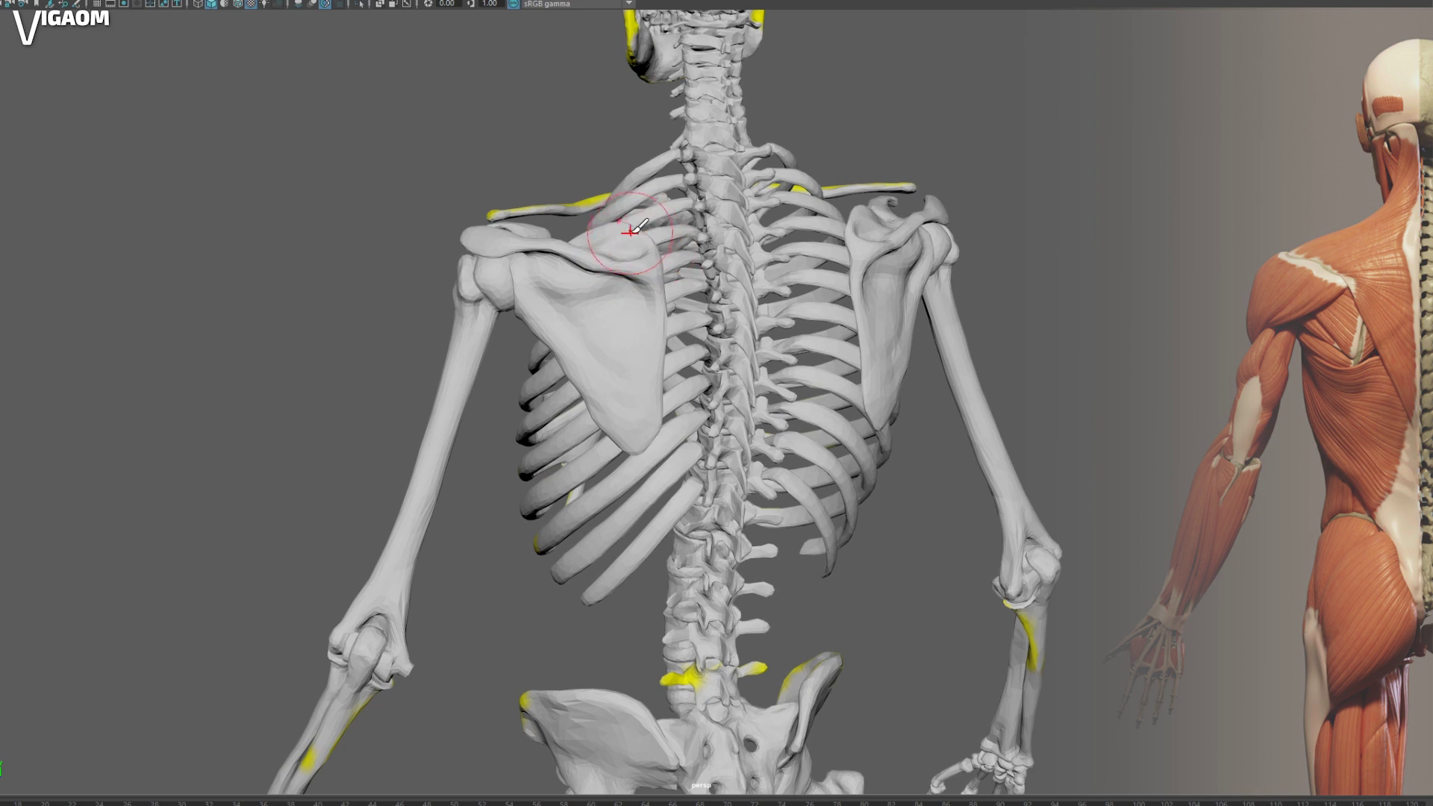
left_click_drag(662, 334, 669, 325, "alt")
middle_click_drag(669, 325, 670, 282, "alt")
left_click_drag(647, 386, 705, 403, "alt")
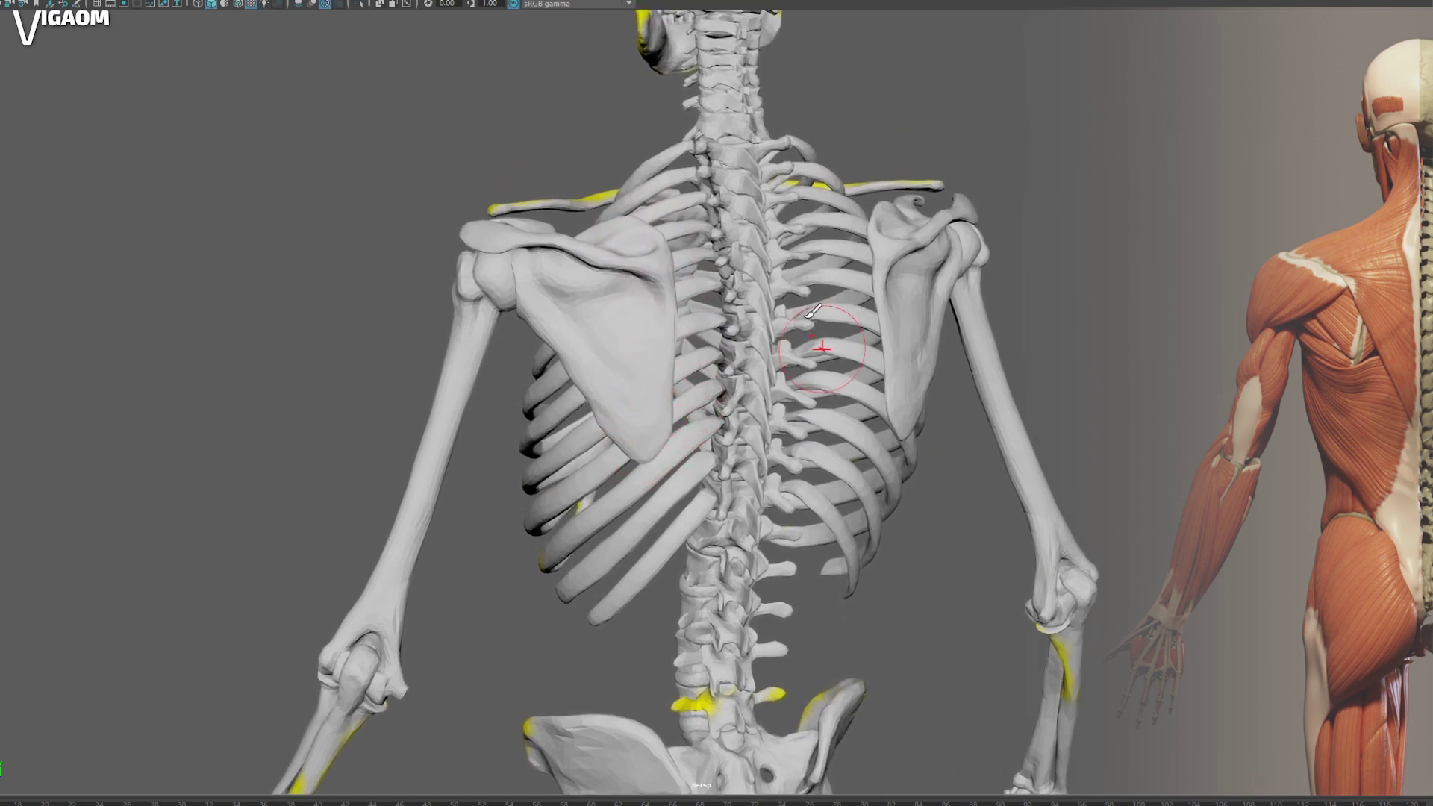
left_click_drag(815, 313, 812, 351, "alt")
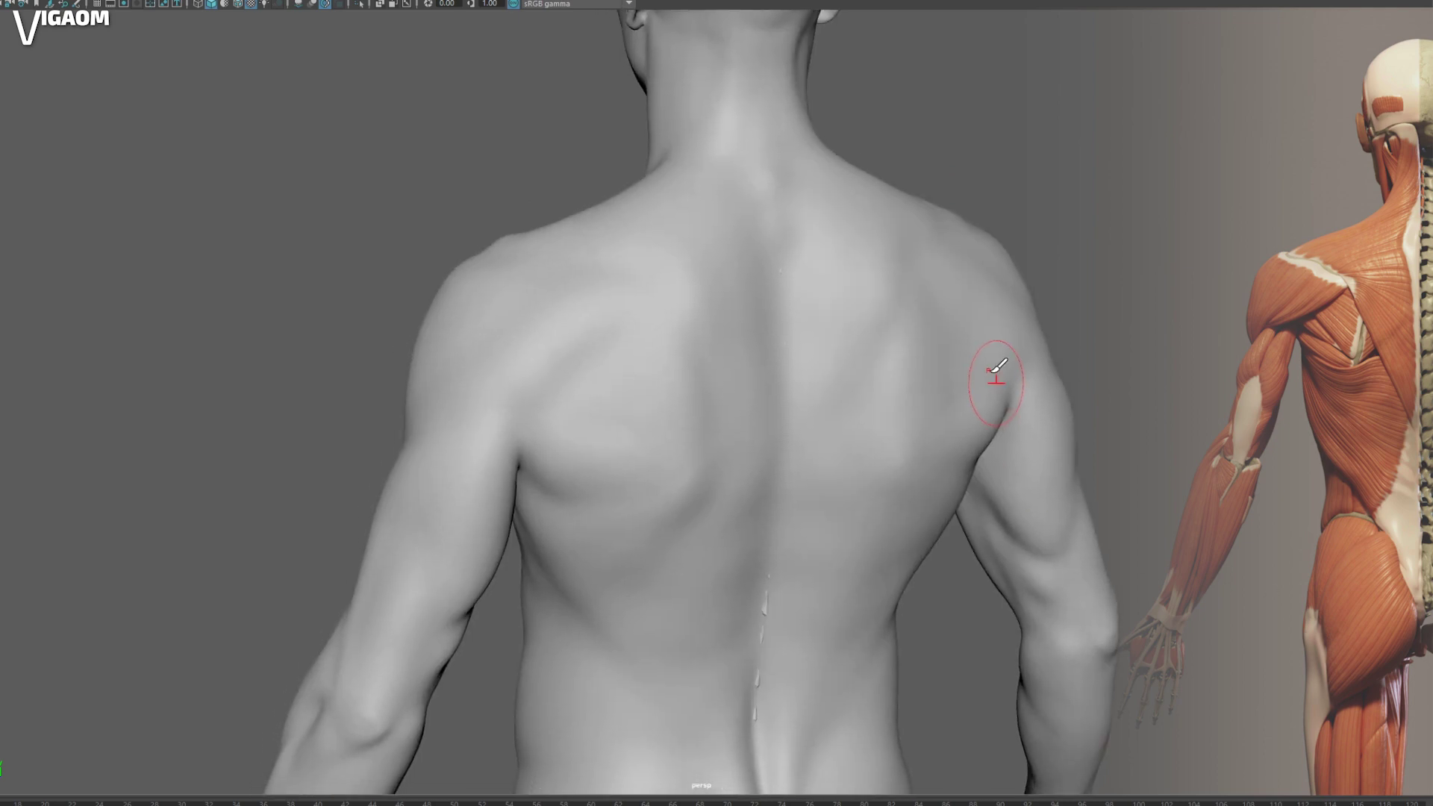
mouse_move(992, 374)
left_mouse_down("alt")
mouse_move(839, 361)
mouse_move(550, 288)
mouse_move(667, 253)
left_mouse_up("alt")
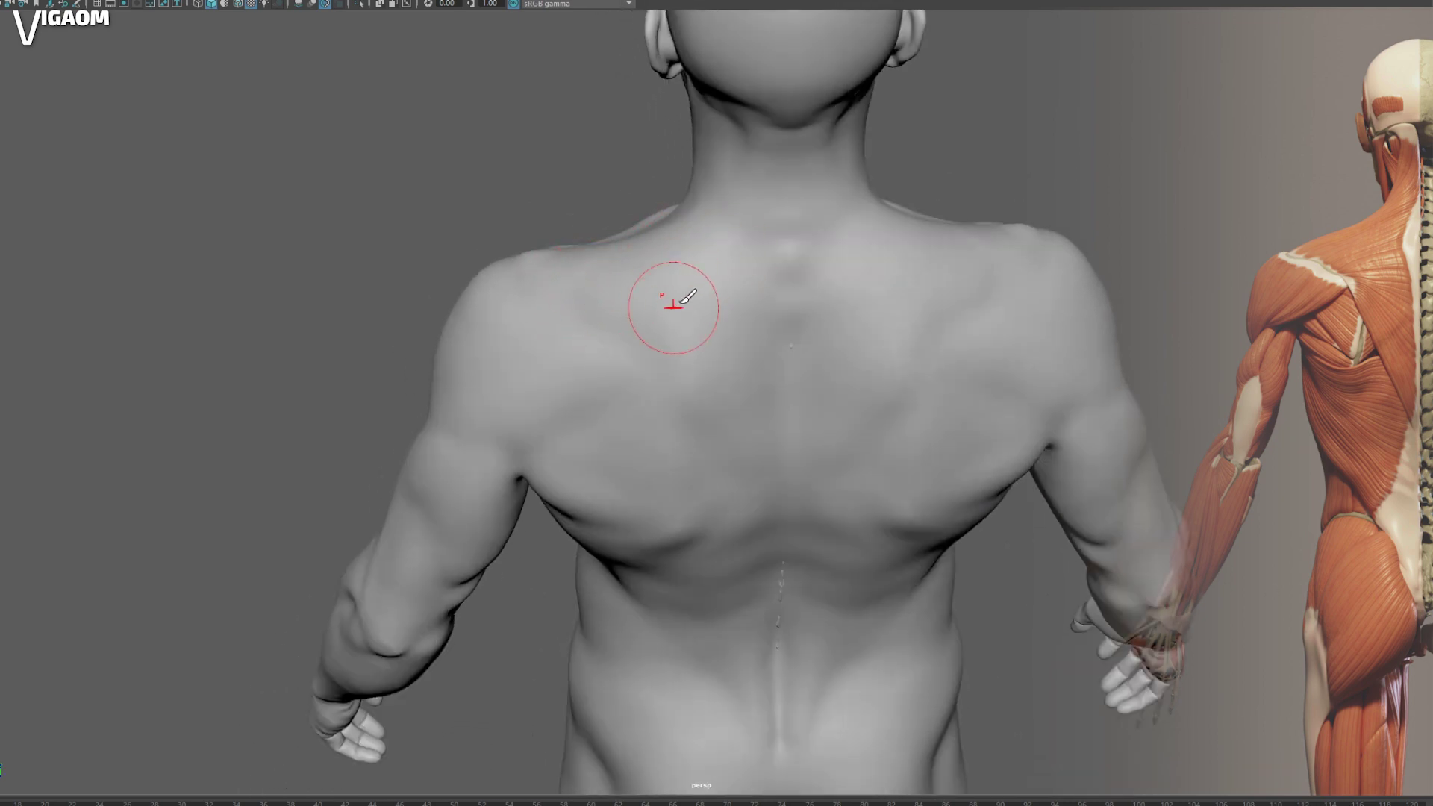
mouse_move(674, 305)
left_mouse_down("alt")
mouse_move(687, 298)
mouse_move(655, 344)
mouse_move(653, 324)
mouse_move(661, 351)
left_mouse_up("alt")
key("ctrl+h")
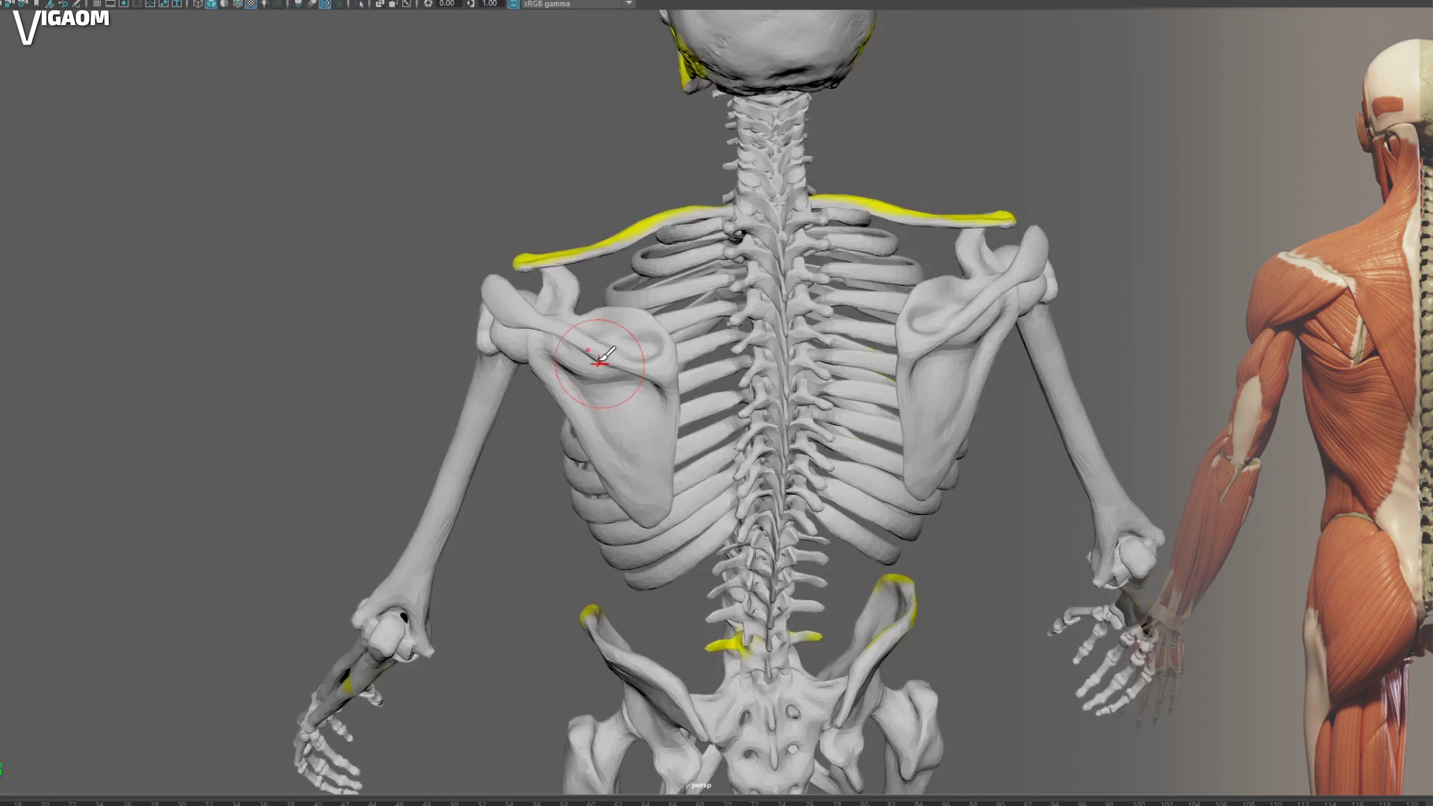
key("ctrl+shift+h")
mouse_move(781, 366)
left_mouse_down("alt")
mouse_move(790, 396)
mouse_move(626, 369)
left_mouse_up("alt")
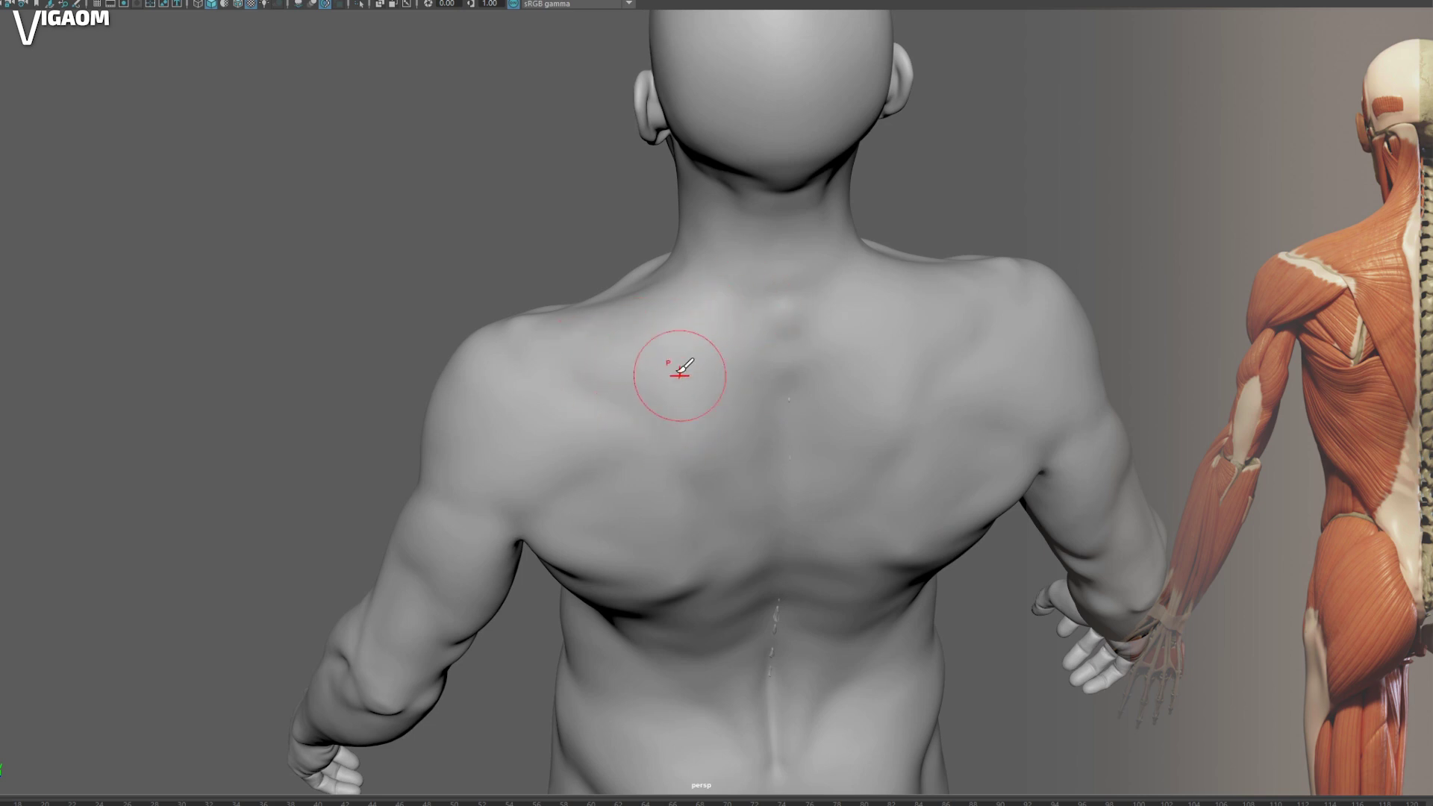
Step: Mark the inner end of each shoulder blade's spine with a green spot and check it against the skeleton
mouse_move(670, 400)
left_mouse_down("alt")
mouse_move(656, 404)
mouse_move(650, 368)
mouse_move(716, 391)
mouse_move(768, 384)
mouse_move(672, 327)
mouse_move(742, 321)
mouse_move(620, 317)
mouse_move(627, 345)
mouse_move(697, 360)
mouse_move(619, 313)
left_mouse_up("alt")
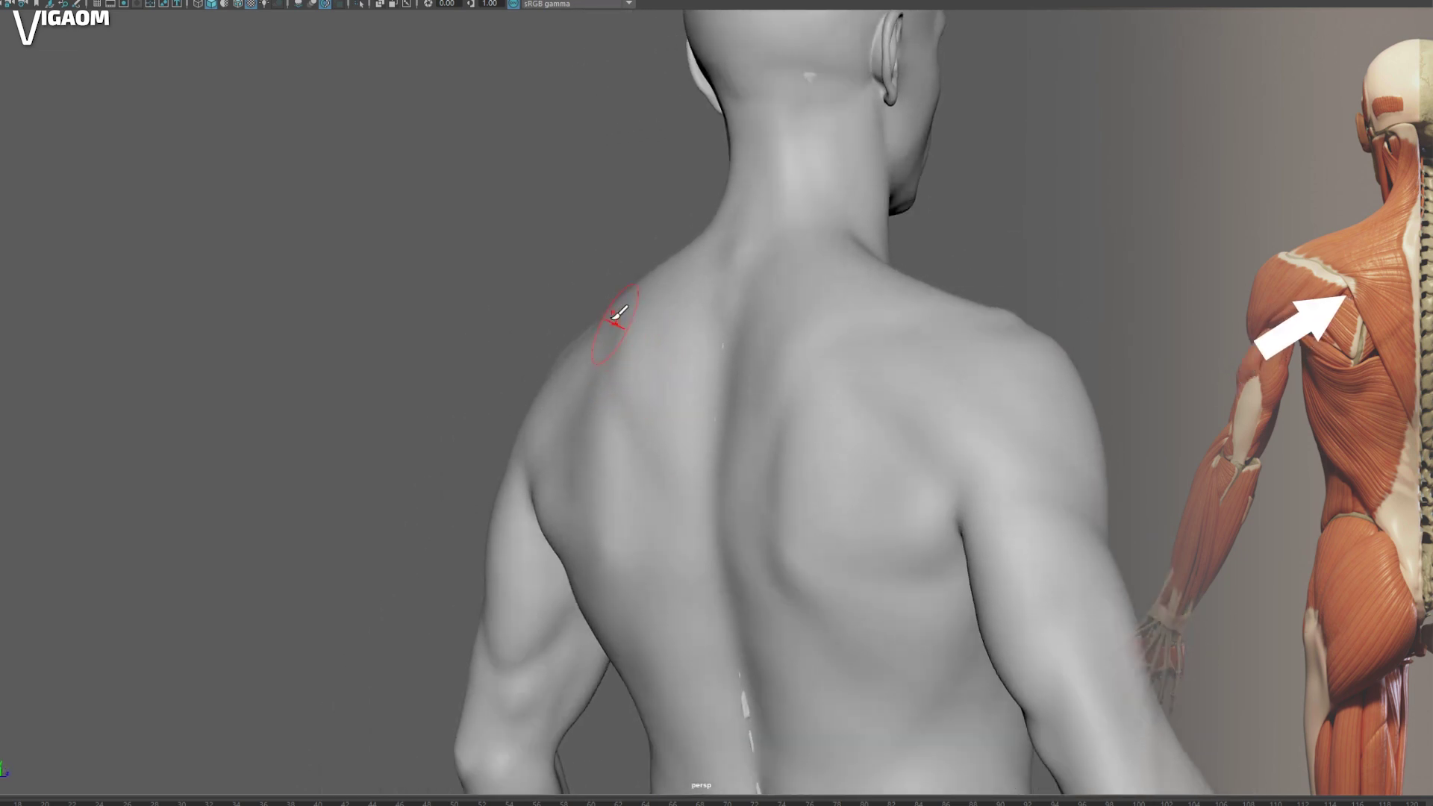
mouse_move(619, 374)
left_mouse_down("alt")
mouse_move(699, 288)
mouse_move(641, 404)
mouse_move(642, 384)
left_mouse_up("alt")
mouse_move(752, 346)
left_mouse_down("alt")
mouse_move(774, 310)
mouse_move(737, 293)
mouse_move(697, 359)
mouse_move(585, 345)
mouse_move(682, 358)
mouse_move(706, 504)
mouse_move(755, 372)
mouse_move(757, 317)
left_mouse_up("alt")
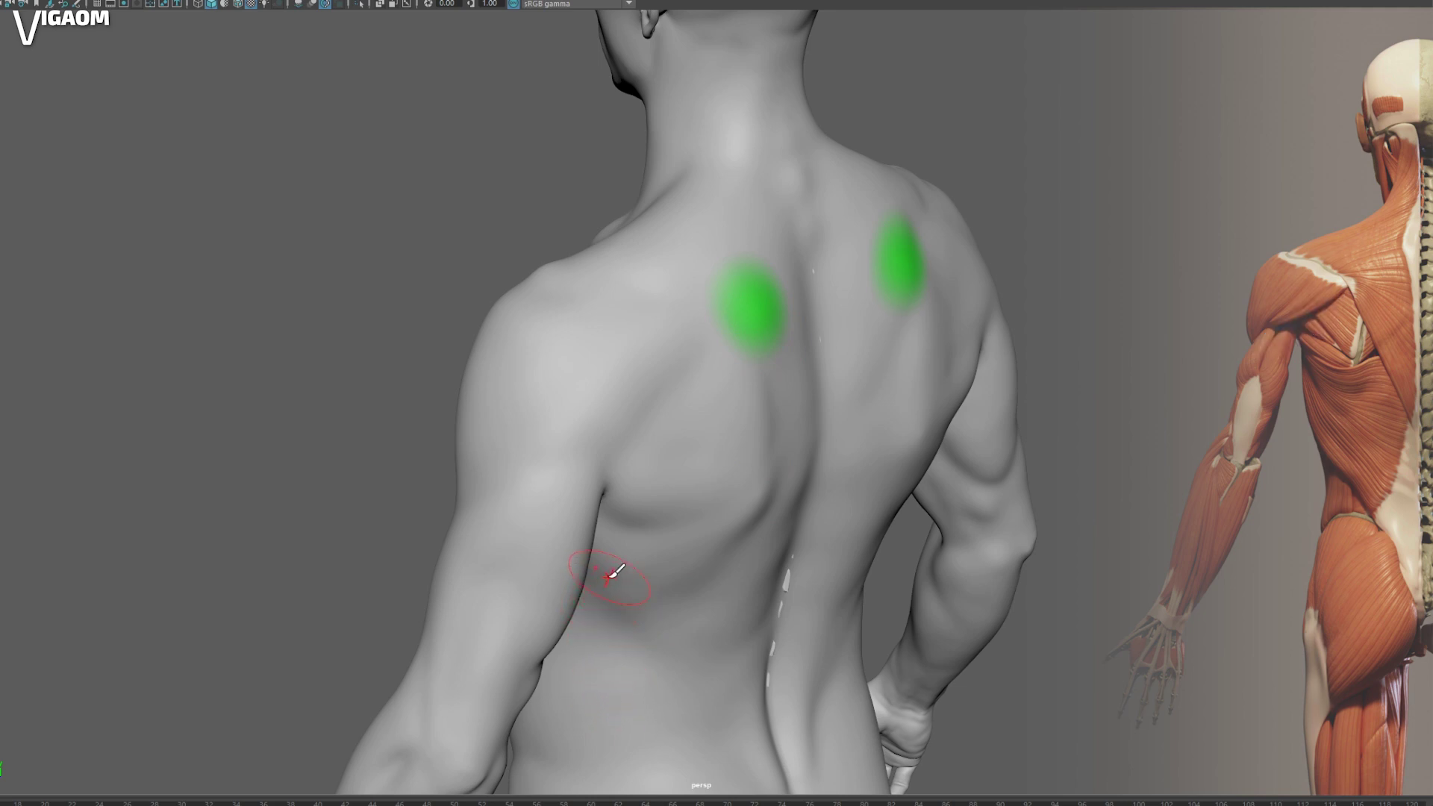
mouse_move(702, 426)
left_mouse_down("alt")
mouse_move(746, 336)
mouse_move(838, 295)
mouse_move(811, 340)
left_mouse_up("alt")
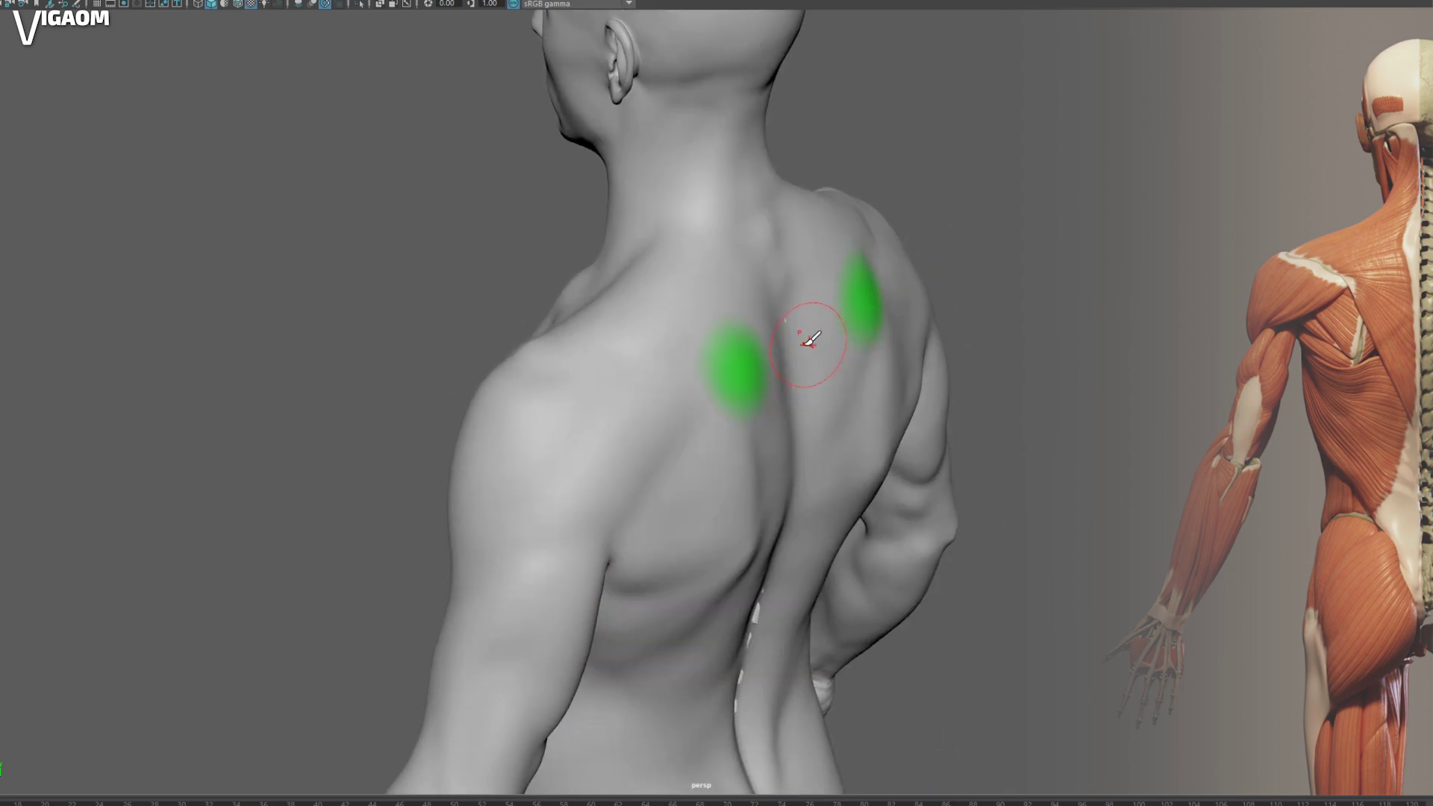
mouse_move(777, 406)
left_mouse_down("alt")
mouse_move(778, 420)
mouse_move(694, 371)
mouse_move(769, 315)
mouse_move(736, 320)
mouse_move(693, 373)
mouse_move(728, 396)
left_mouse_up("alt")
middle_click_drag(732, 383, 726, 388, "alt")
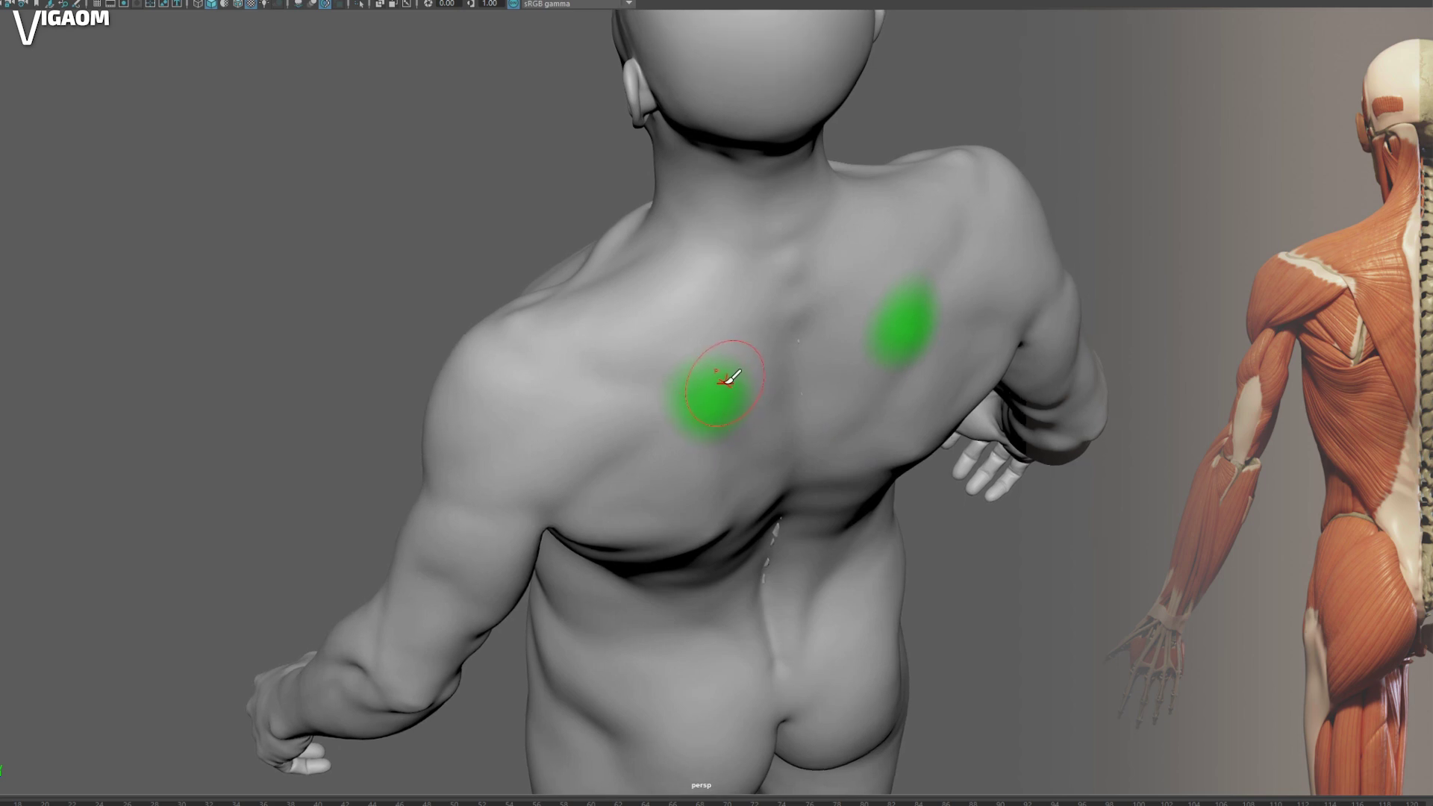
left_click_drag(728, 381, 722, 356, "alt")
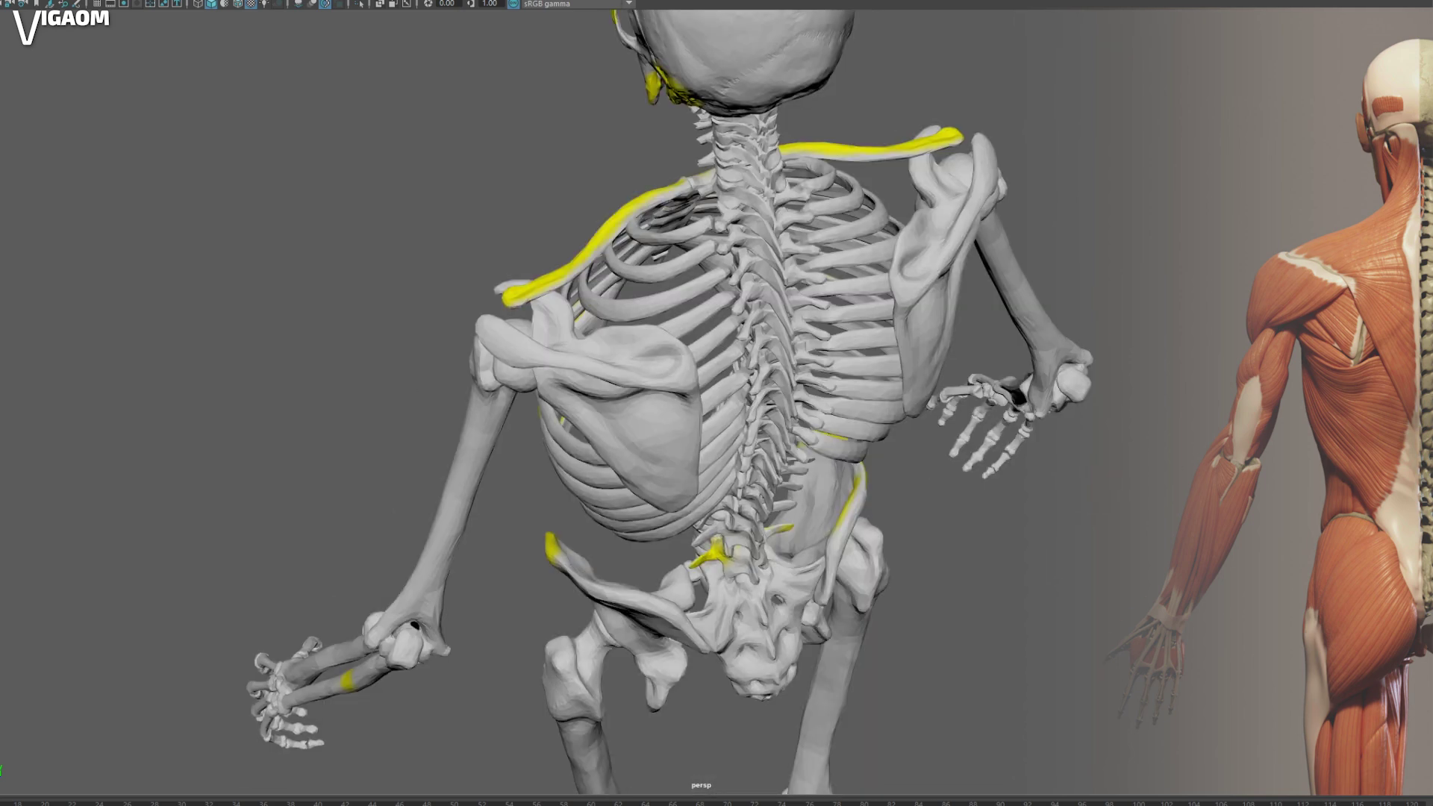
left_click_drag(672, 247, 694, 420, "alt")
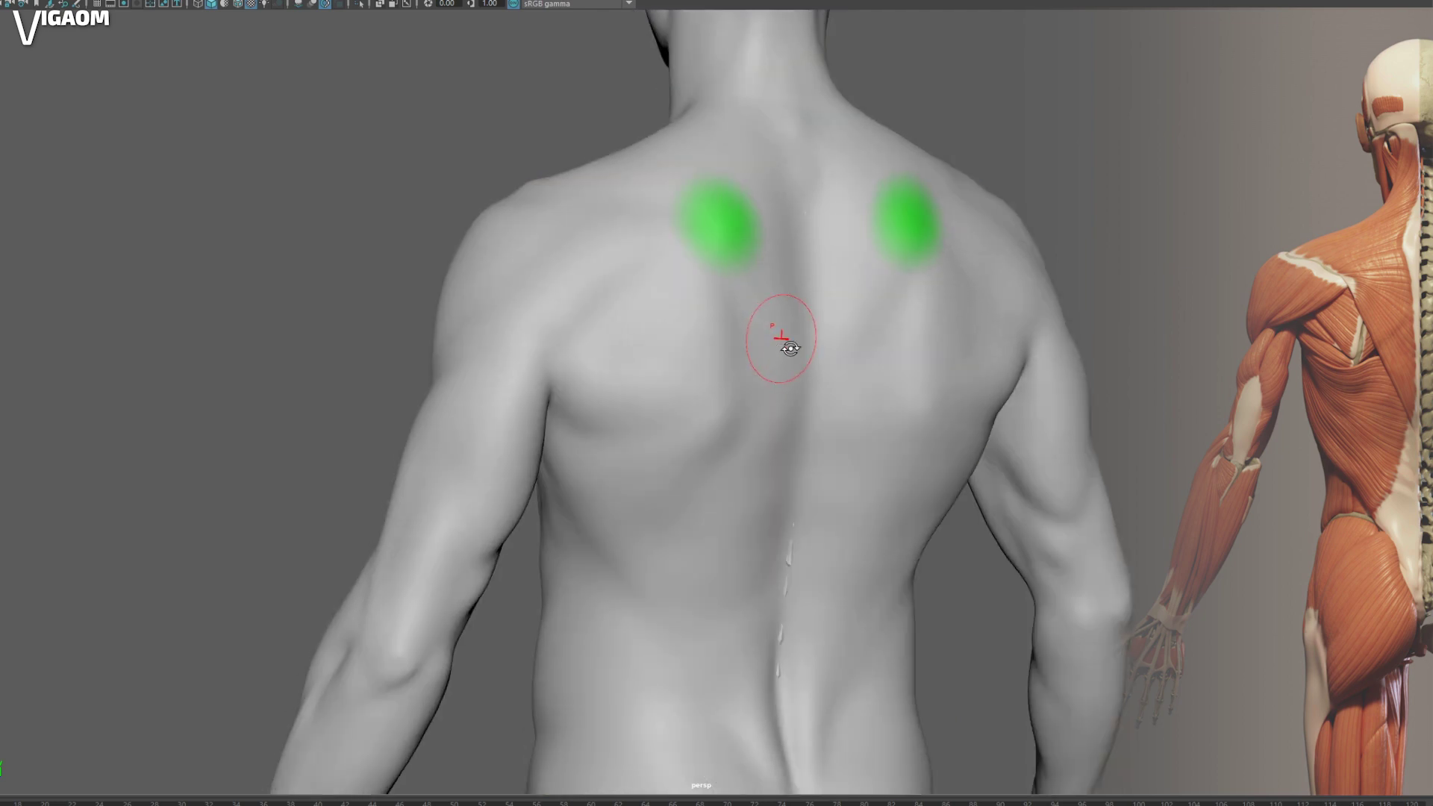
Step: Try outlining the latissimus with green bands running from mid-spine to the armpits and down to the lower spine
mouse_move(784, 336)
left_mouse_down("alt")
mouse_move(713, 237)
mouse_move(669, 269)
left_mouse_up("alt")
mouse_move(640, 352)
left_mouse_down("alt")
mouse_move(575, 320)
mouse_move(569, 343)
mouse_move(557, 316)
mouse_move(535, 329)
mouse_move(669, 333)
mouse_move(697, 249)
mouse_move(661, 268)
left_mouse_up("alt")
mouse_move(705, 264)
left_mouse_down("alt")
mouse_move(570, 297)
mouse_move(603, 326)
mouse_move(628, 306)
mouse_move(528, 304)
mouse_move(625, 427)
left_mouse_up("alt")
key("b")
mouse_move(626, 427)
left_mouse_down("alt")
mouse_move(541, 455)
mouse_move(612, 523)
mouse_move(721, 683)
mouse_move(724, 538)
mouse_move(654, 491)
mouse_move(560, 470)
mouse_move(607, 435)
mouse_move(613, 411)
left_mouse_up("alt")
mouse_move(612, 411)
left_mouse_down("alt")
mouse_move(579, 454)
mouse_move(678, 443)
left_mouse_up("alt")
mouse_move(700, 435)
left_mouse_down("alt")
mouse_move(618, 445)
mouse_move(793, 394)
mouse_move(789, 375)
mouse_move(742, 410)
mouse_move(574, 432)
left_mouse_up("alt")
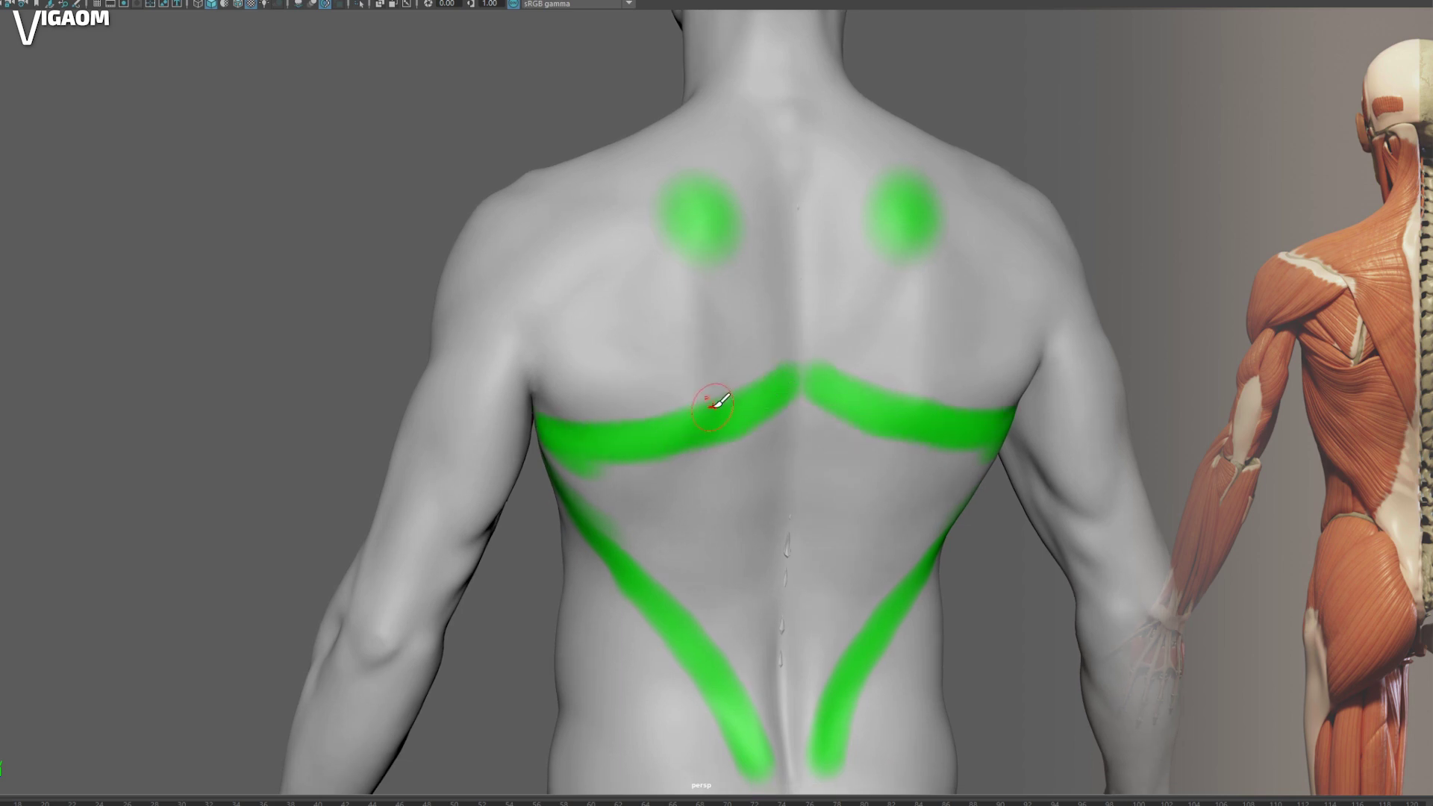
middle_click_drag(714, 404, 731, 377, "alt")
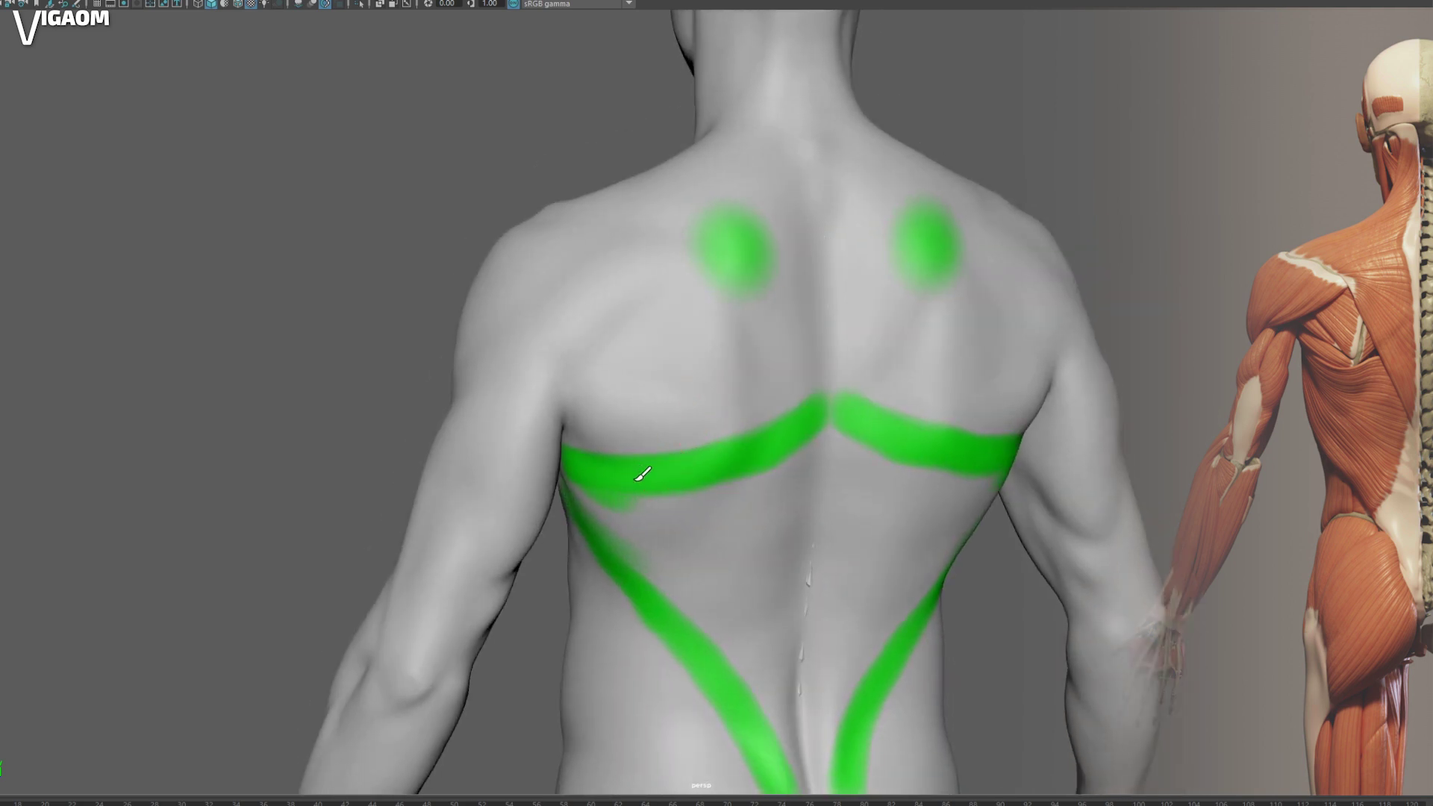
mouse_move(817, 412)
left_mouse_down("alt")
mouse_move(805, 378)
mouse_move(735, 351)
left_mouse_up("alt")
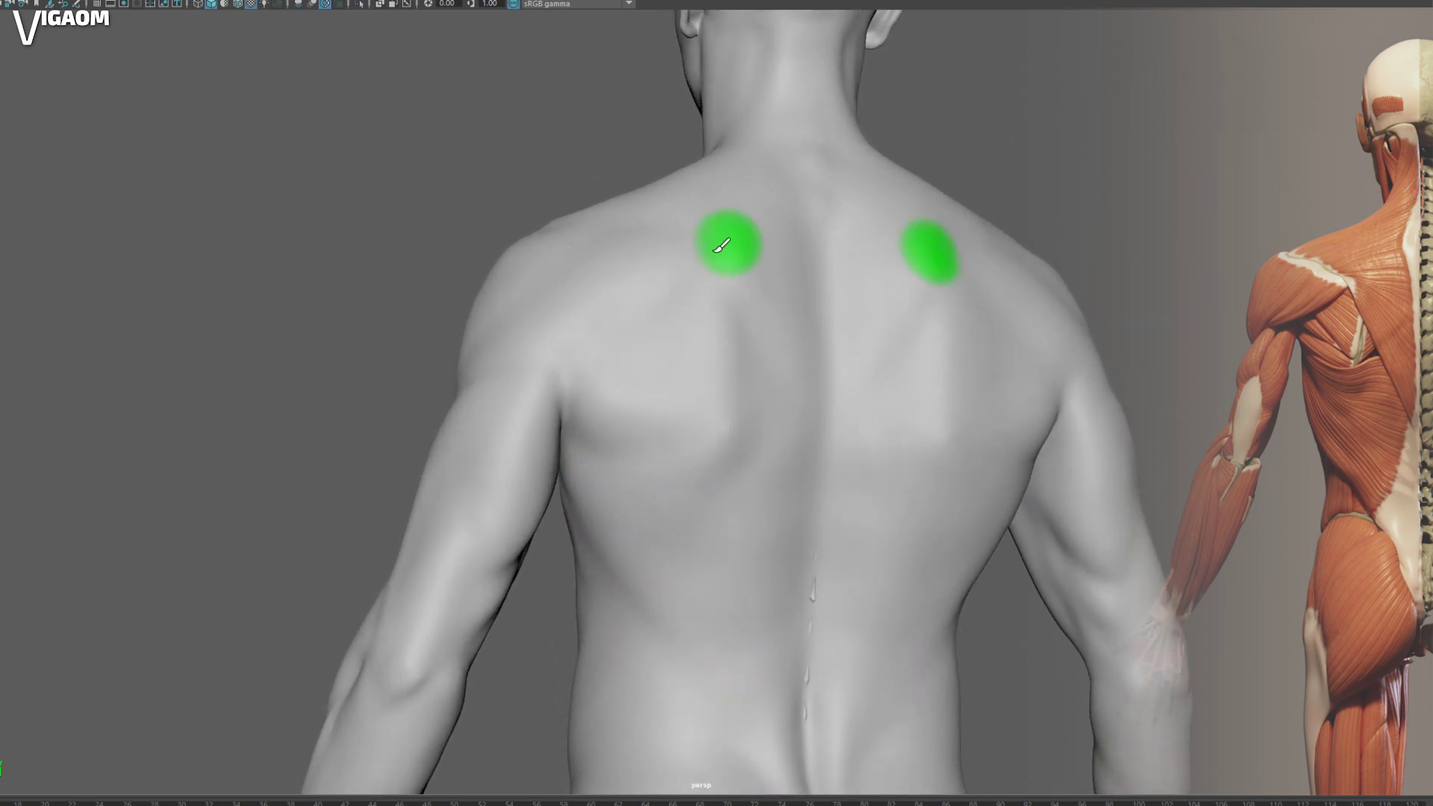
Step: Paint a green spot on the lower tip of each shoulder blade
mouse_move(730, 239)
left_mouse_down("alt")
mouse_move(745, 448)
mouse_move(718, 429)
left_mouse_up("alt")
mouse_move(728, 396)
left_mouse_down("alt")
mouse_move(742, 315)
mouse_move(872, 345)
mouse_move(630, 345)
mouse_move(821, 351)
mouse_move(729, 371)
mouse_move(723, 234)
left_mouse_up("alt")
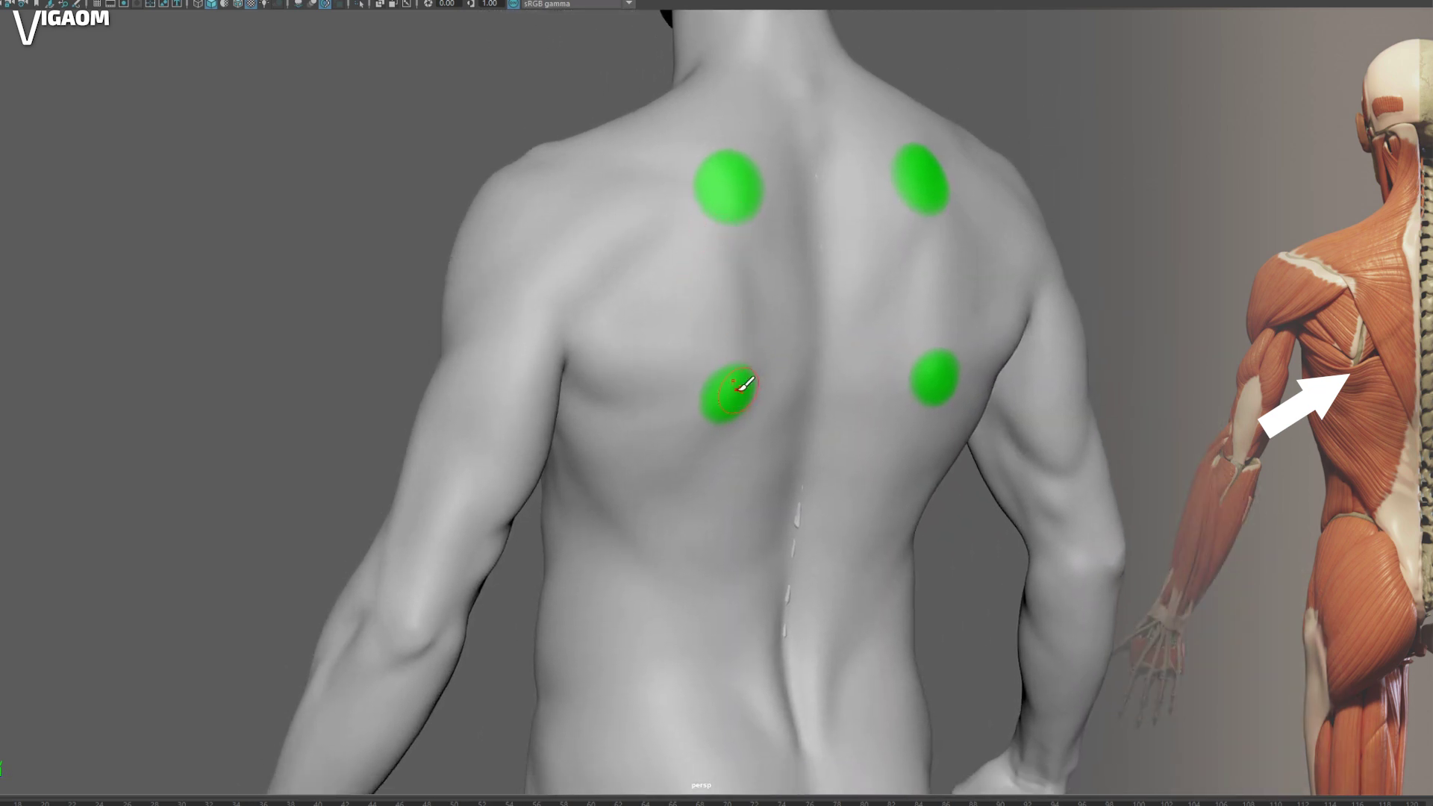
middle_click_drag(730, 394, 728, 418, "alt")
right_click_drag(728, 418, 742, 442, "alt")
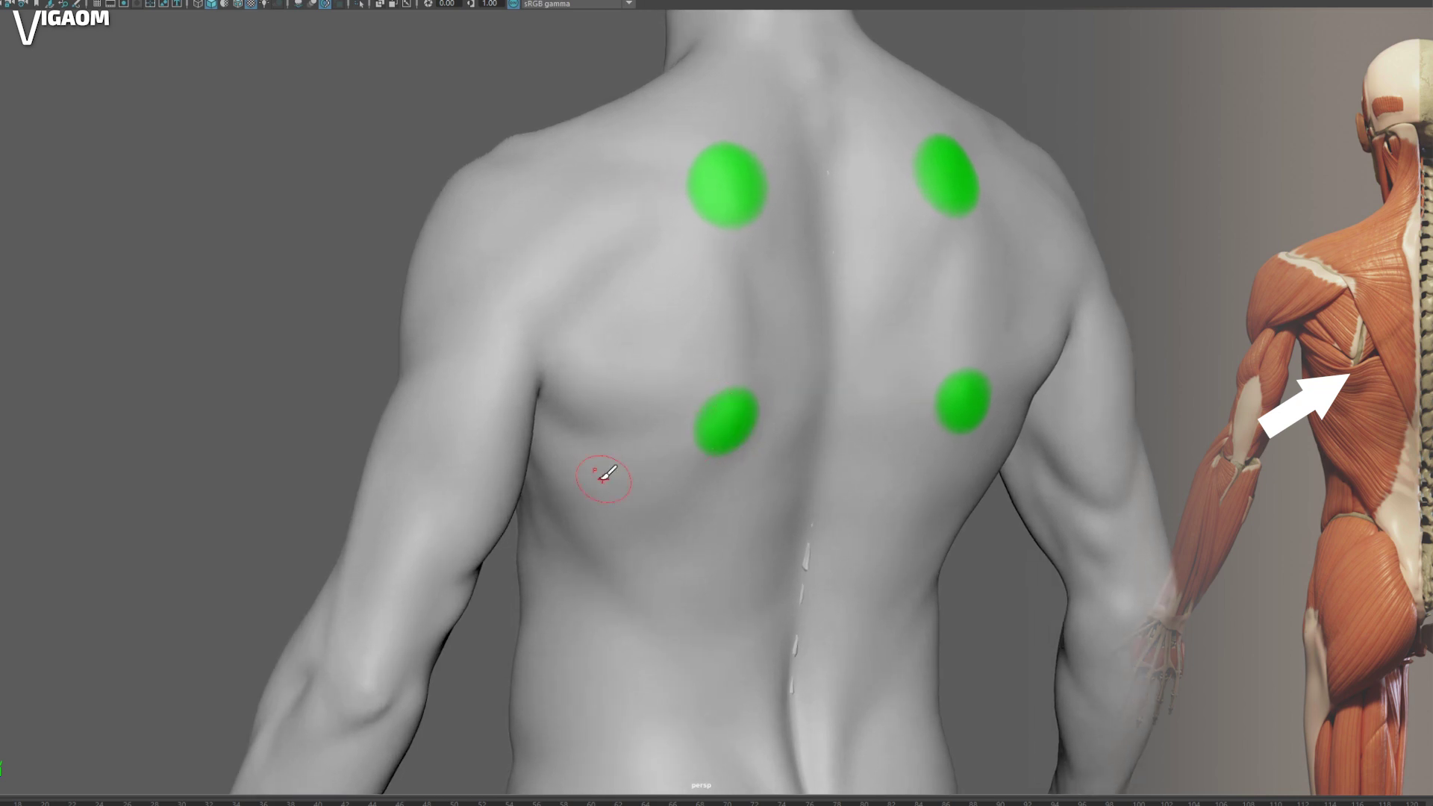
mouse_move(576, 472)
left_mouse_down("alt")
mouse_move(585, 462)
mouse_move(565, 459)
left_mouse_up("alt")
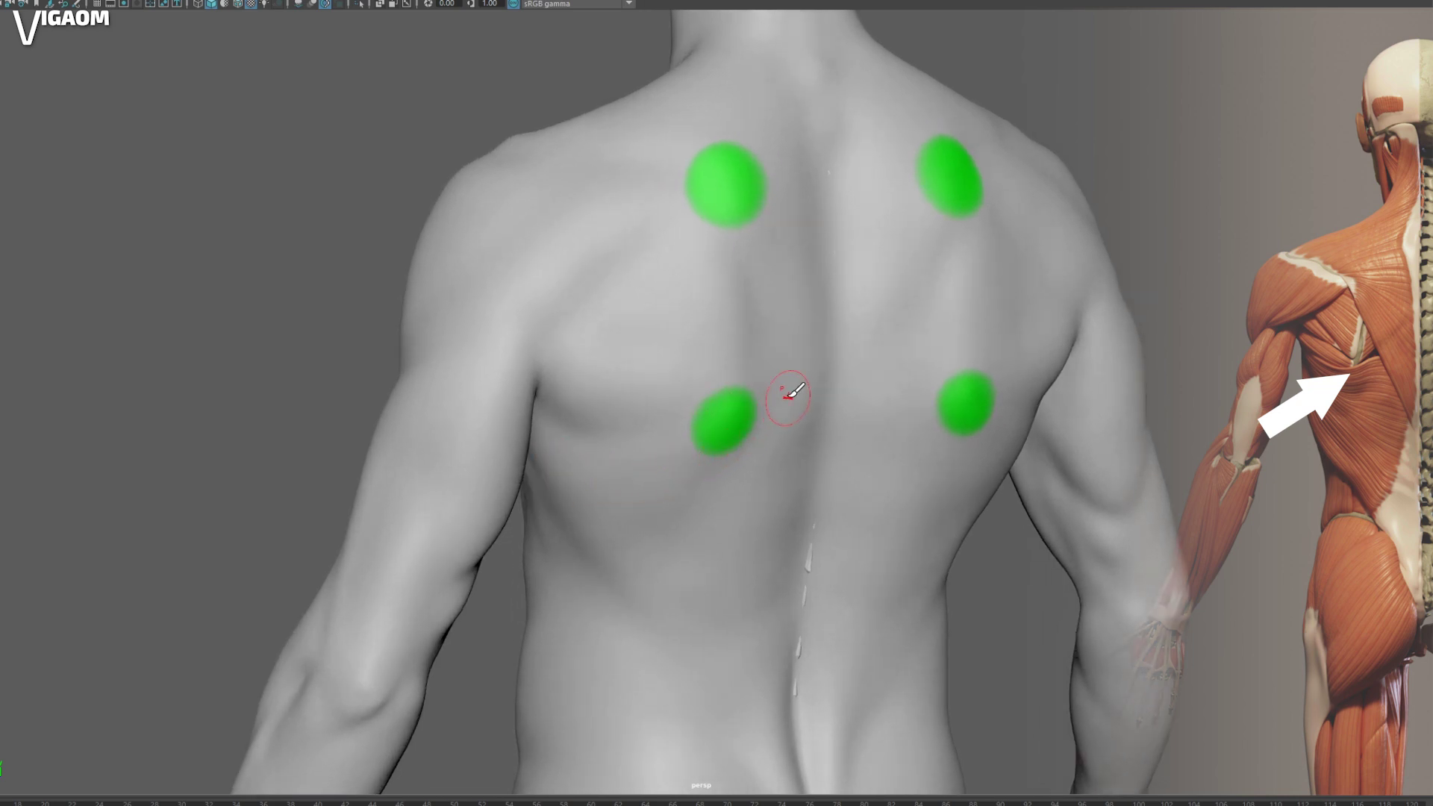
mouse_move(777, 385)
left_mouse_down("alt")
mouse_move(728, 441)
mouse_move(813, 416)
mouse_move(735, 411)
mouse_move(742, 422)
mouse_move(595, 445)
mouse_move(612, 403)
left_mouse_up("alt")
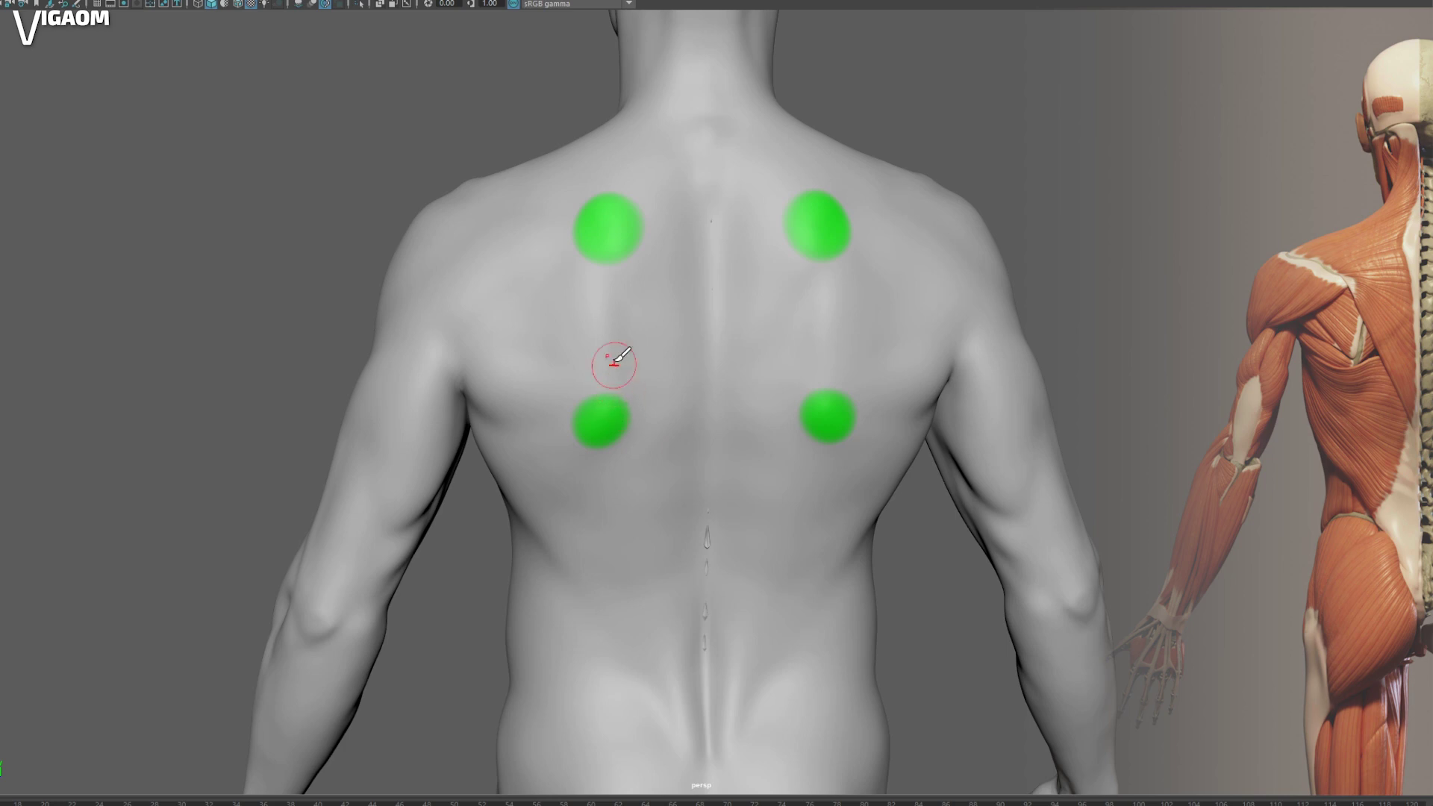
Step: Check the shoulder blades on the skeleton and paint green bands from the armpits across their lower tips to the spine
mouse_move(701, 439)
left_mouse_down("alt")
mouse_move(614, 422)
mouse_move(608, 396)
mouse_move(701, 374)
mouse_move(676, 357)
mouse_move(752, 279)
mouse_move(660, 256)
mouse_move(644, 301)
mouse_move(660, 271)
mouse_move(784, 320)
mouse_move(758, 323)
mouse_move(770, 290)
mouse_move(672, 333)
mouse_move(553, 339)
mouse_move(629, 275)
mouse_move(684, 351)
mouse_move(661, 420)
left_mouse_up("alt")
scroll(664, 394, "down", 1)
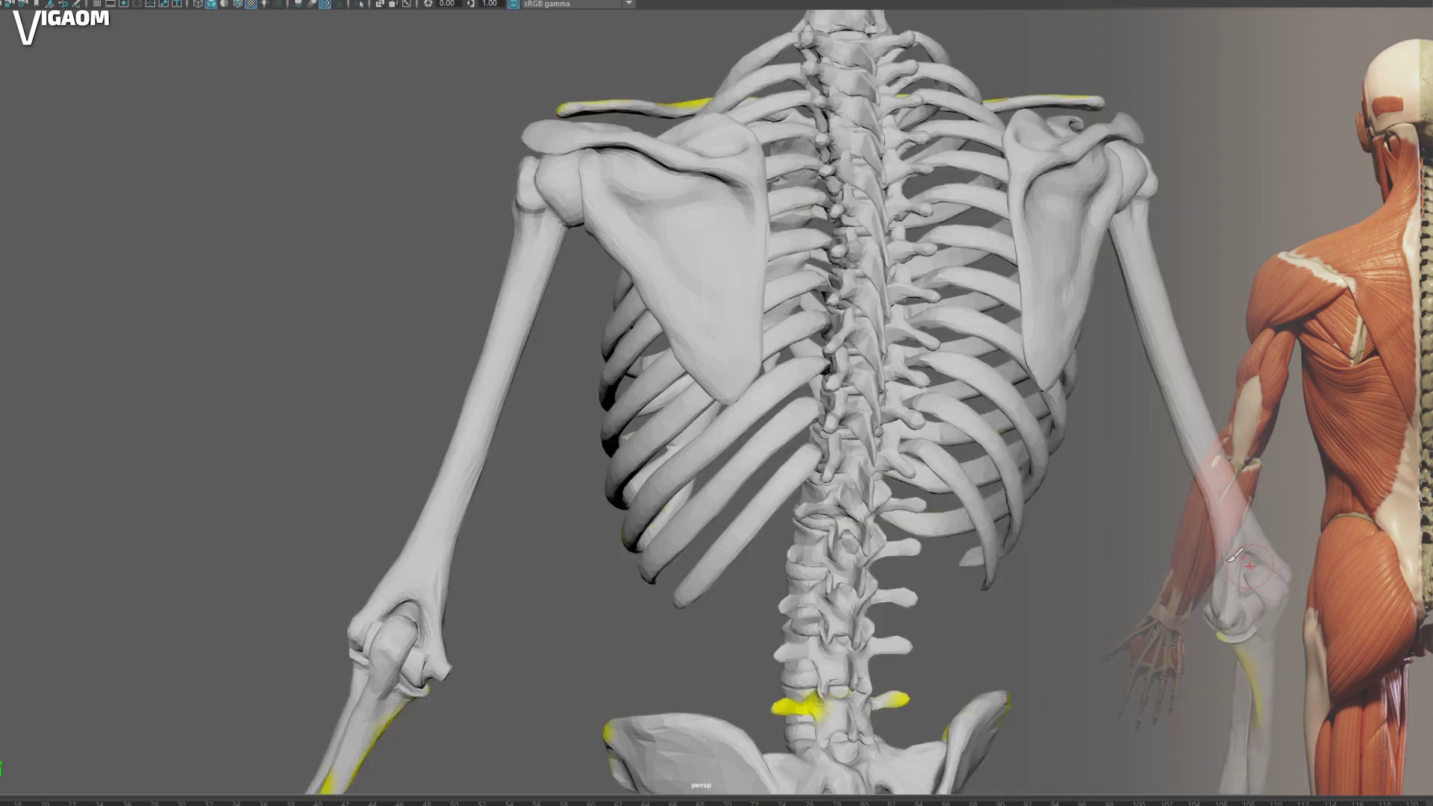
scroll(713, 403, "up", 3)
middle_click_drag(709, 407, 712, 452, "alt")
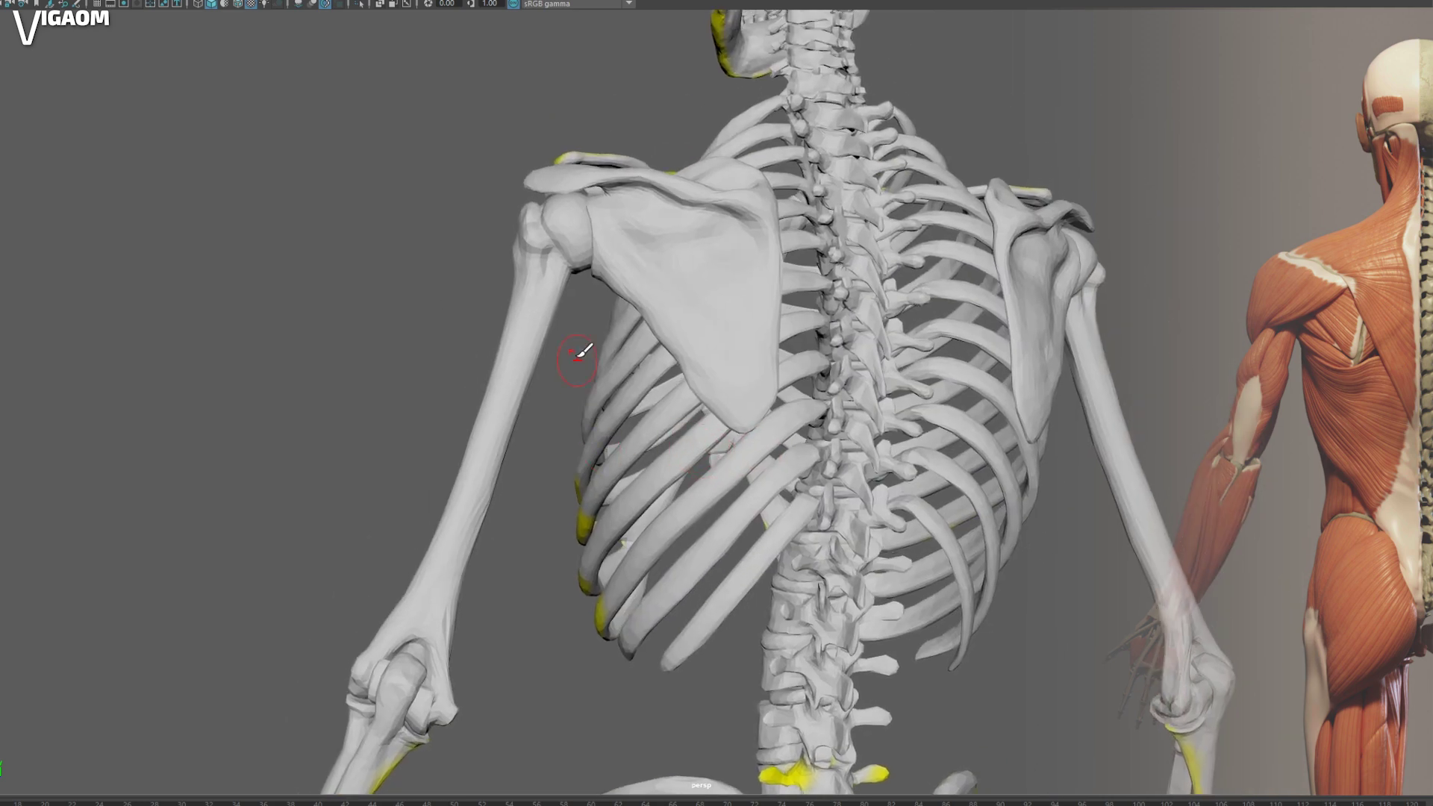
left_click_drag(686, 399, 660, 428, "alt")
left_click_drag(594, 395, 664, 389, "alt")
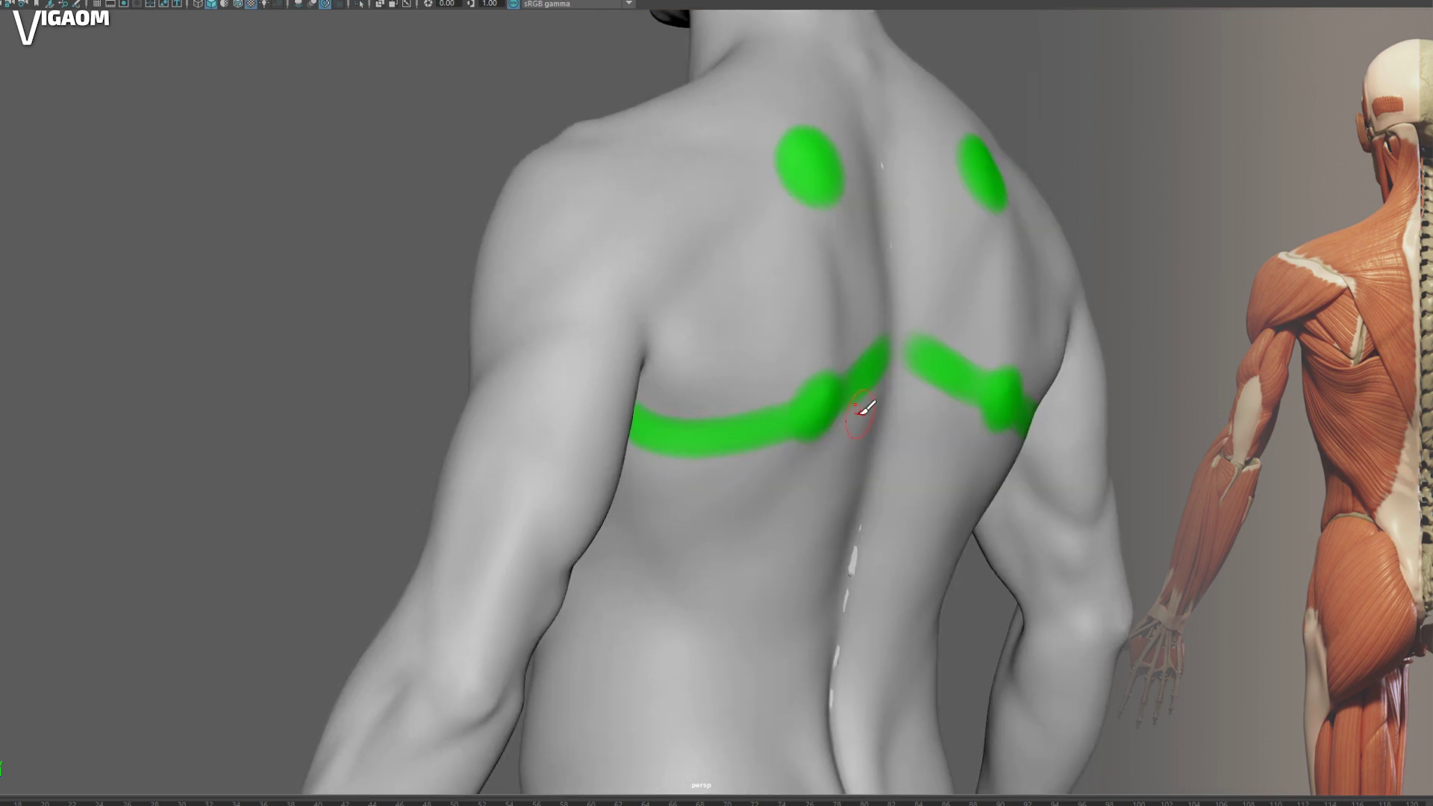
Step: Paint a green ring over the outer part of each shoulder blade, just above the horizontal band
left_click_drag(858, 358, 710, 362, "alt")
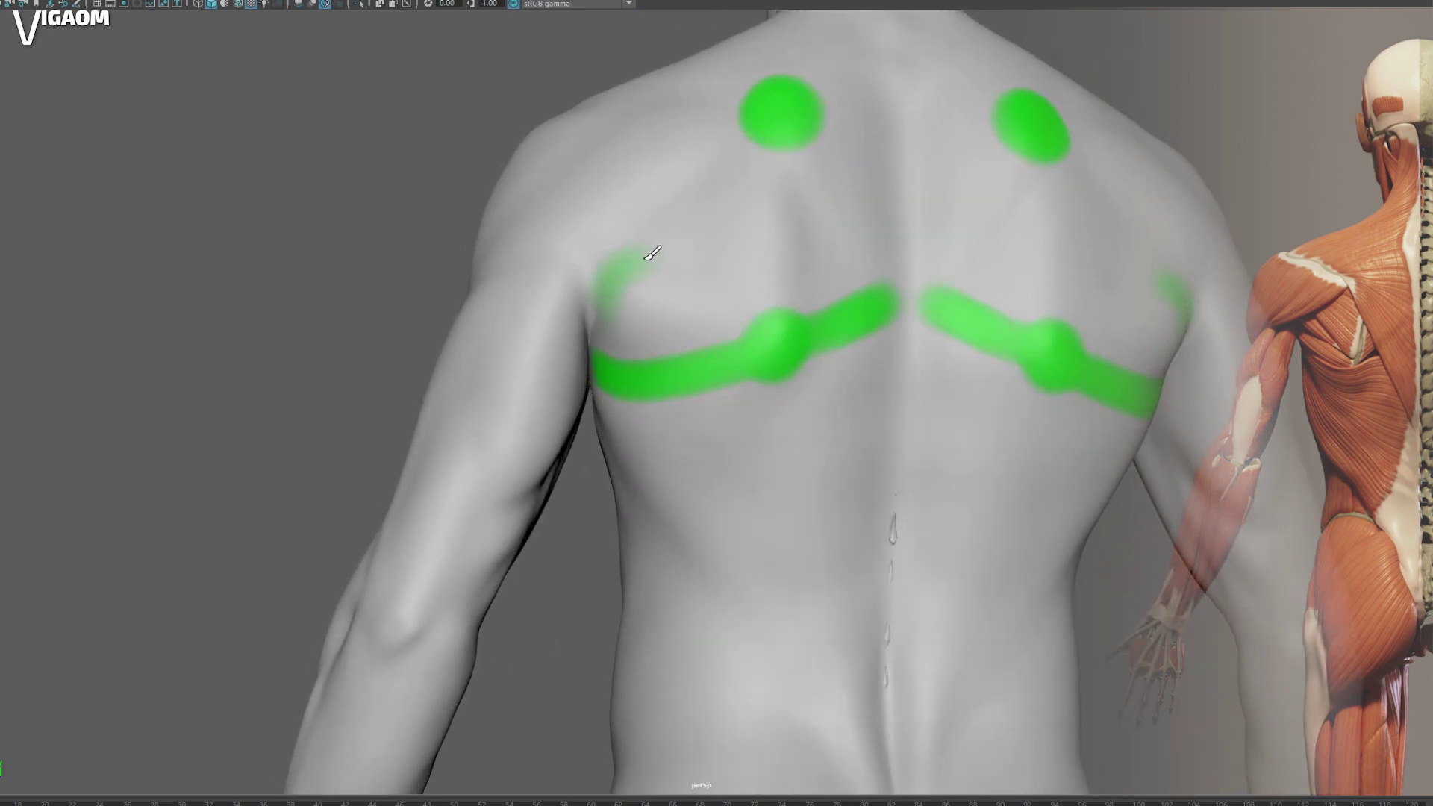
left_click_drag(648, 258, 693, 290)
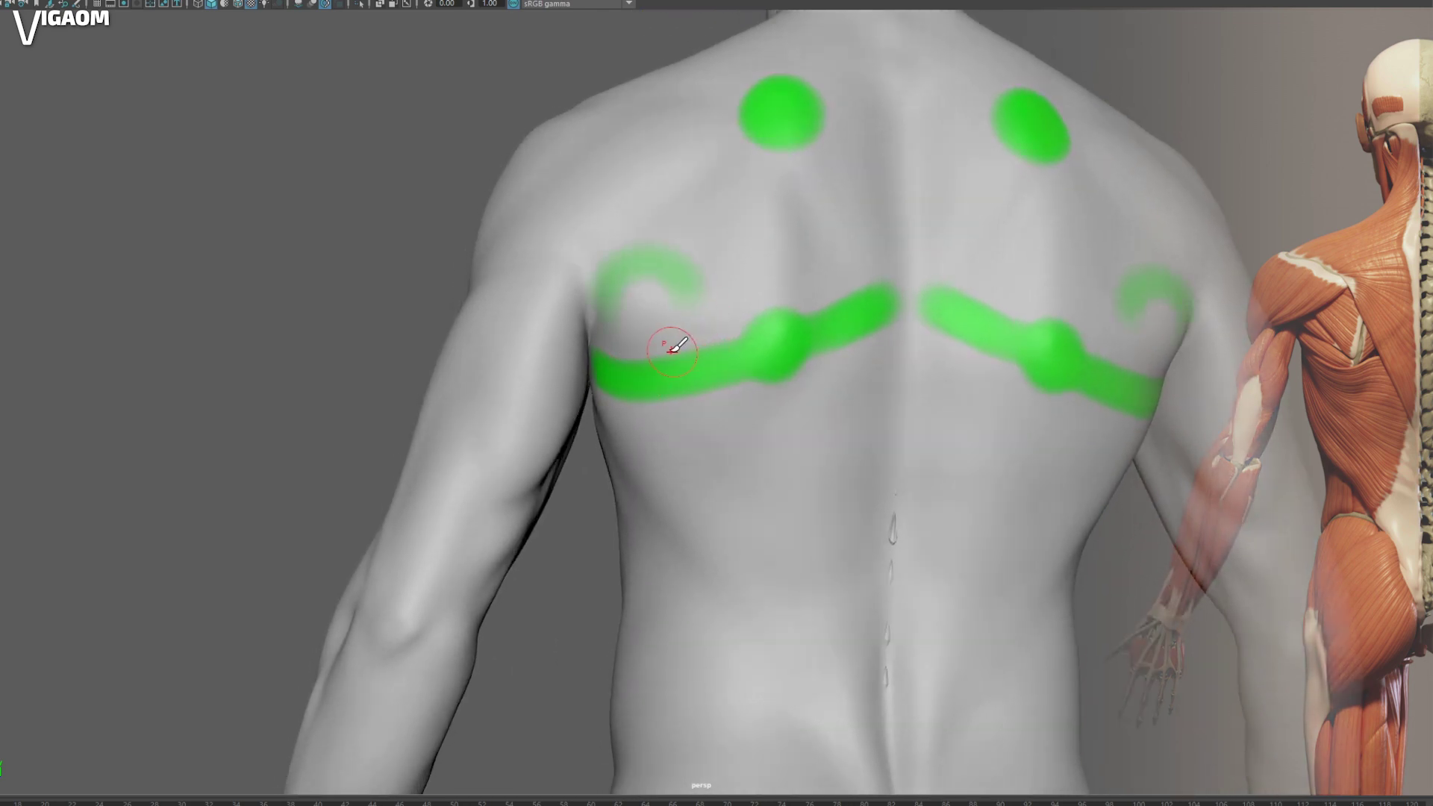
mouse_move(672, 342)
left_mouse_down()
mouse_move(710, 279)
mouse_move(646, 319)
left_mouse_up()
mouse_move(642, 319)
left_mouse_down("alt")
mouse_move(682, 254)
mouse_move(649, 332)
mouse_move(649, 317)
mouse_move(683, 342)
mouse_move(659, 308)
mouse_move(637, 340)
mouse_move(716, 364)
mouse_move(619, 396)
left_mouse_up("alt")
Step: Paint short green finger-like strokes over the side ribs below the armpit
mouse_move(650, 306)
left_mouse_down()
mouse_move(657, 415)
mouse_move(640, 343)
mouse_move(689, 346)
mouse_move(635, 294)
mouse_move(1097, 393)
left_mouse_up()
key("ctrl+h")
key("ctrl+shift+h")
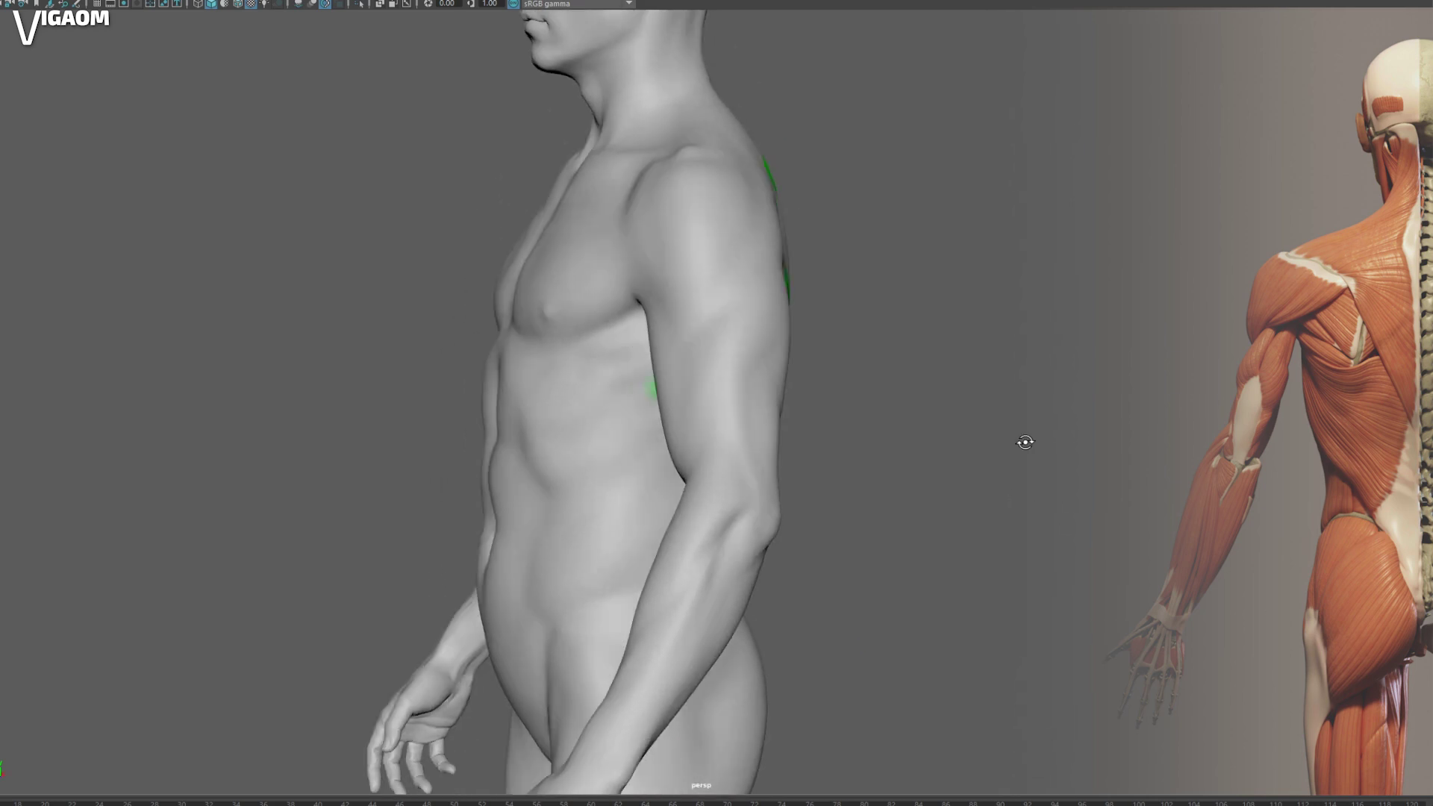
left_click_drag(1027, 441, 713, 369, "alt")
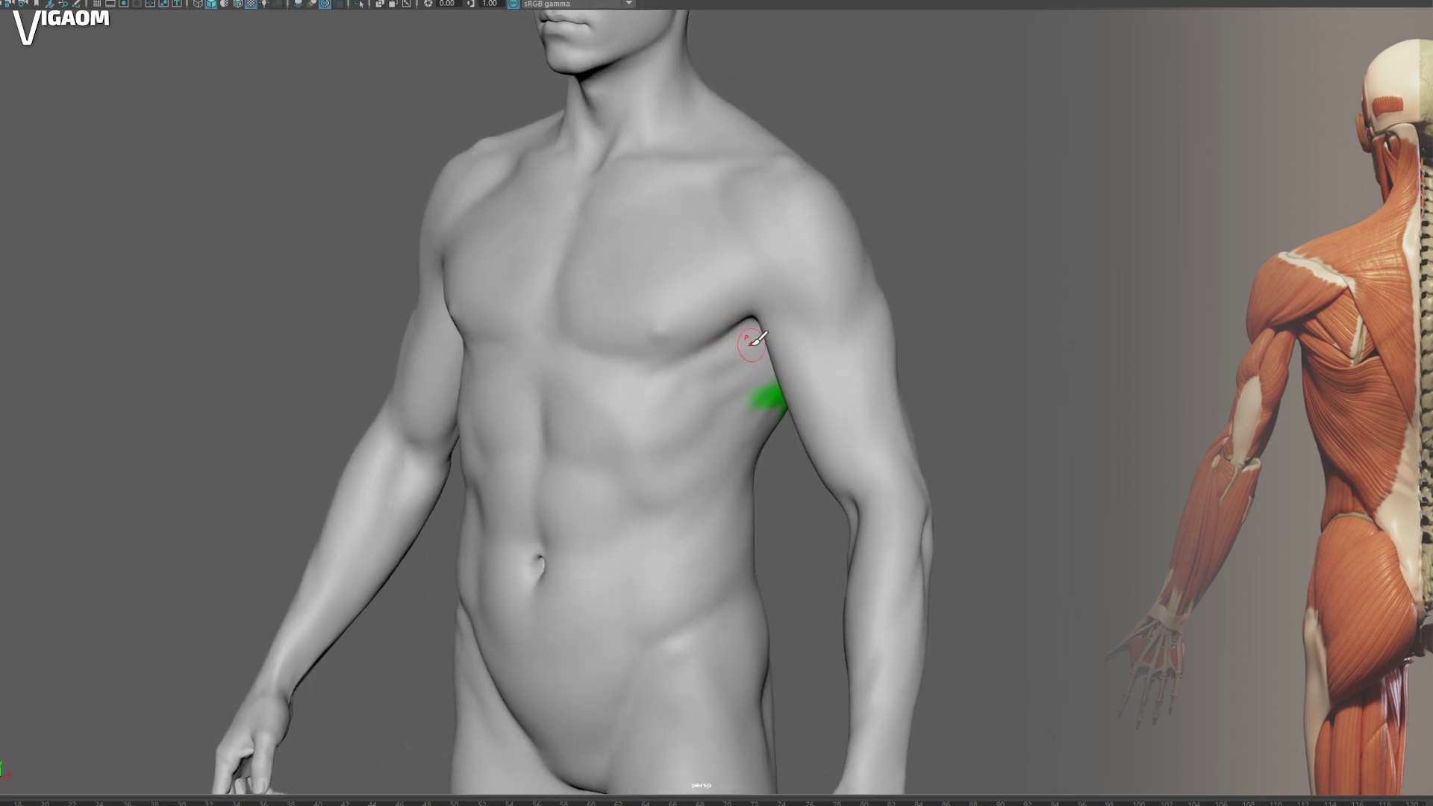
middle_click_drag(705, 346, 700, 368, "alt")
right_click_drag(701, 369, 718, 380, "alt")
mouse_move(702, 388)
left_mouse_down("alt")
mouse_move(695, 375)
mouse_move(754, 355)
mouse_move(767, 378)
left_mouse_up("alt")
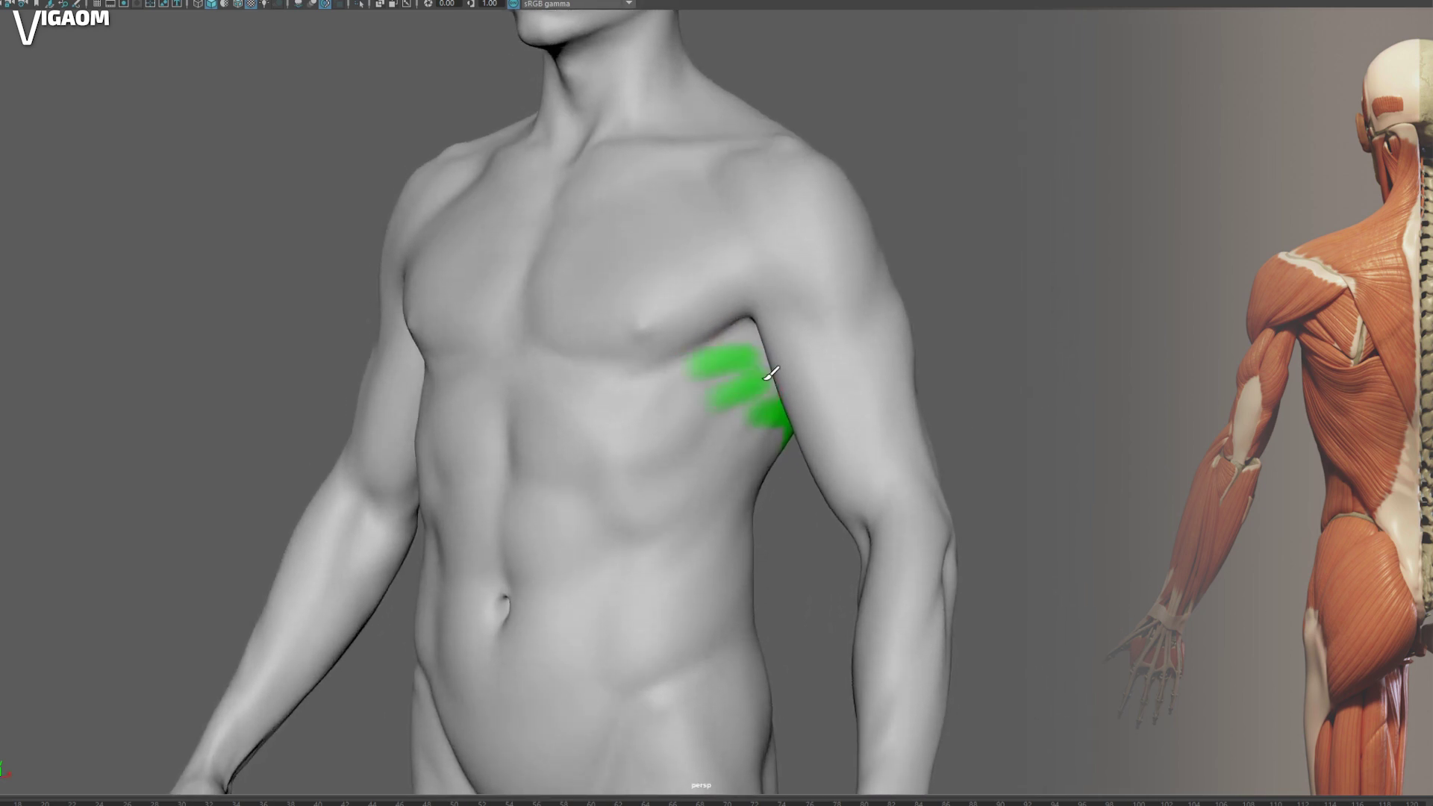
mouse_move(754, 433)
left_mouse_down("alt")
mouse_move(608, 422)
mouse_move(739, 340)
mouse_move(795, 373)
mouse_move(787, 406)
left_mouse_up("alt")
Step: Extend the green latissimus from the armpits down to the lower spine, and clear all the paint from the back
mouse_move(797, 696)
left_mouse_down()
mouse_move(598, 321)
mouse_move(672, 403)
left_mouse_up()
middle_click_drag(672, 404, 697, 407, "alt")
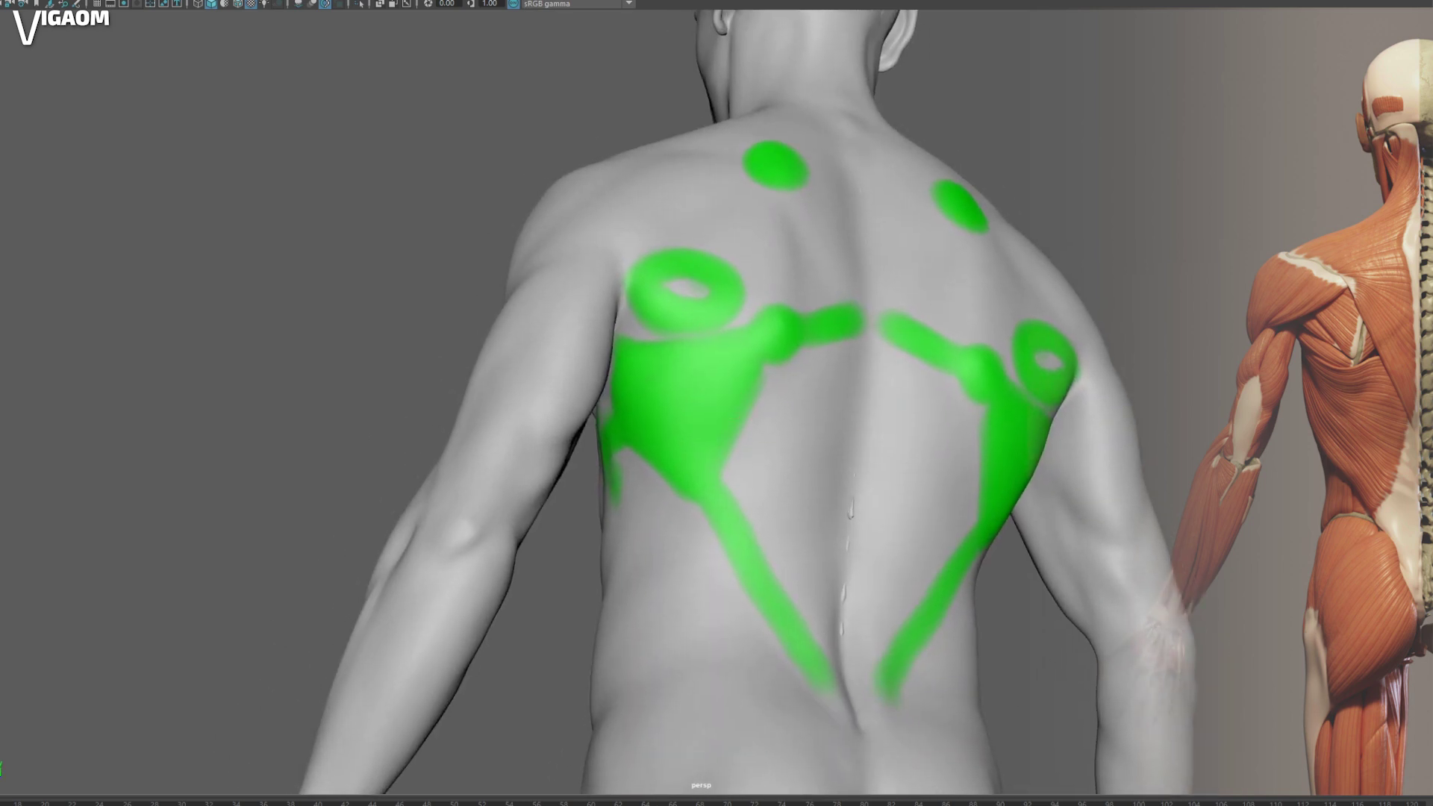
right_click_drag(1197, 660, 1228, 669, "alt")
middle_click_drag(781, 450, 805, 488, "alt")
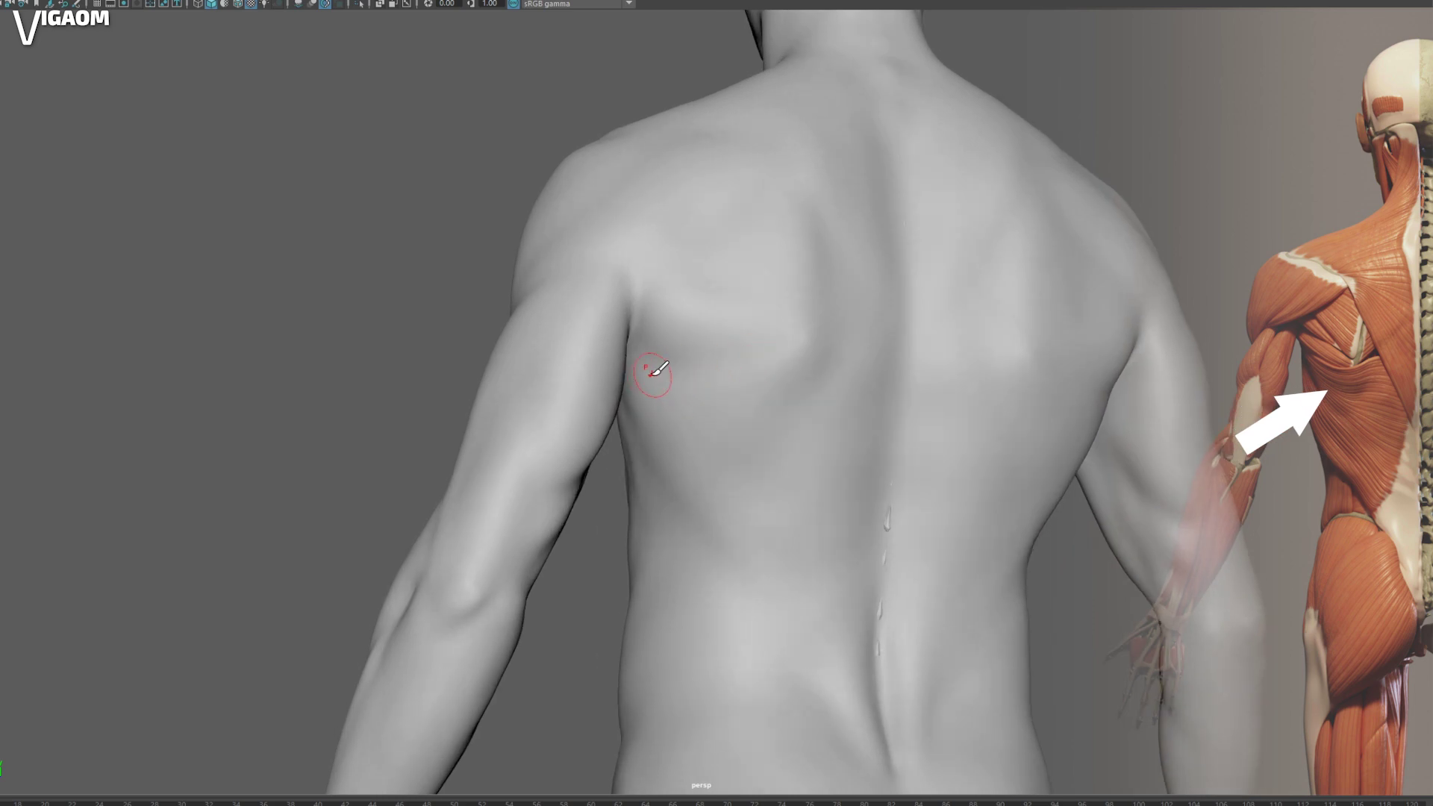
Step: Paint a green patch below each armpit over the upper outer latissimus and clear it again
mouse_move(651, 374)
left_mouse_down()
mouse_move(770, 382)
mouse_move(700, 482)
mouse_move(736, 441)
left_mouse_up()
mouse_move(707, 472)
left_mouse_down()
mouse_move(640, 371)
mouse_move(697, 346)
mouse_move(755, 432)
mouse_move(747, 418)
left_mouse_up()
mouse_move(747, 418)
left_mouse_down("alt")
mouse_move(749, 396)
mouse_move(670, 433)
mouse_move(679, 391)
mouse_move(607, 368)
left_mouse_up("alt")
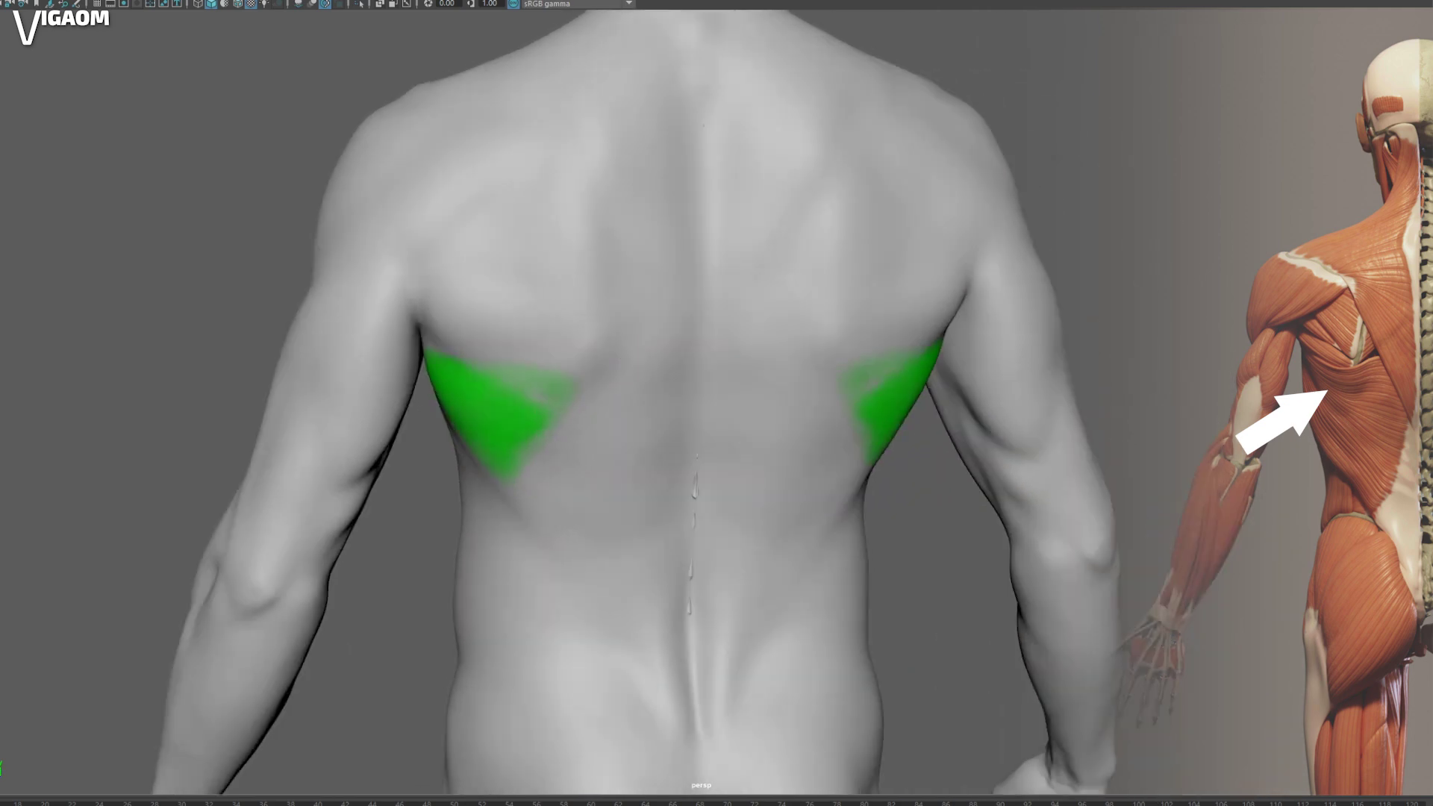
left_click_drag(800, 448, 774, 447, "alt")
scroll(630, 448, "down", 3)
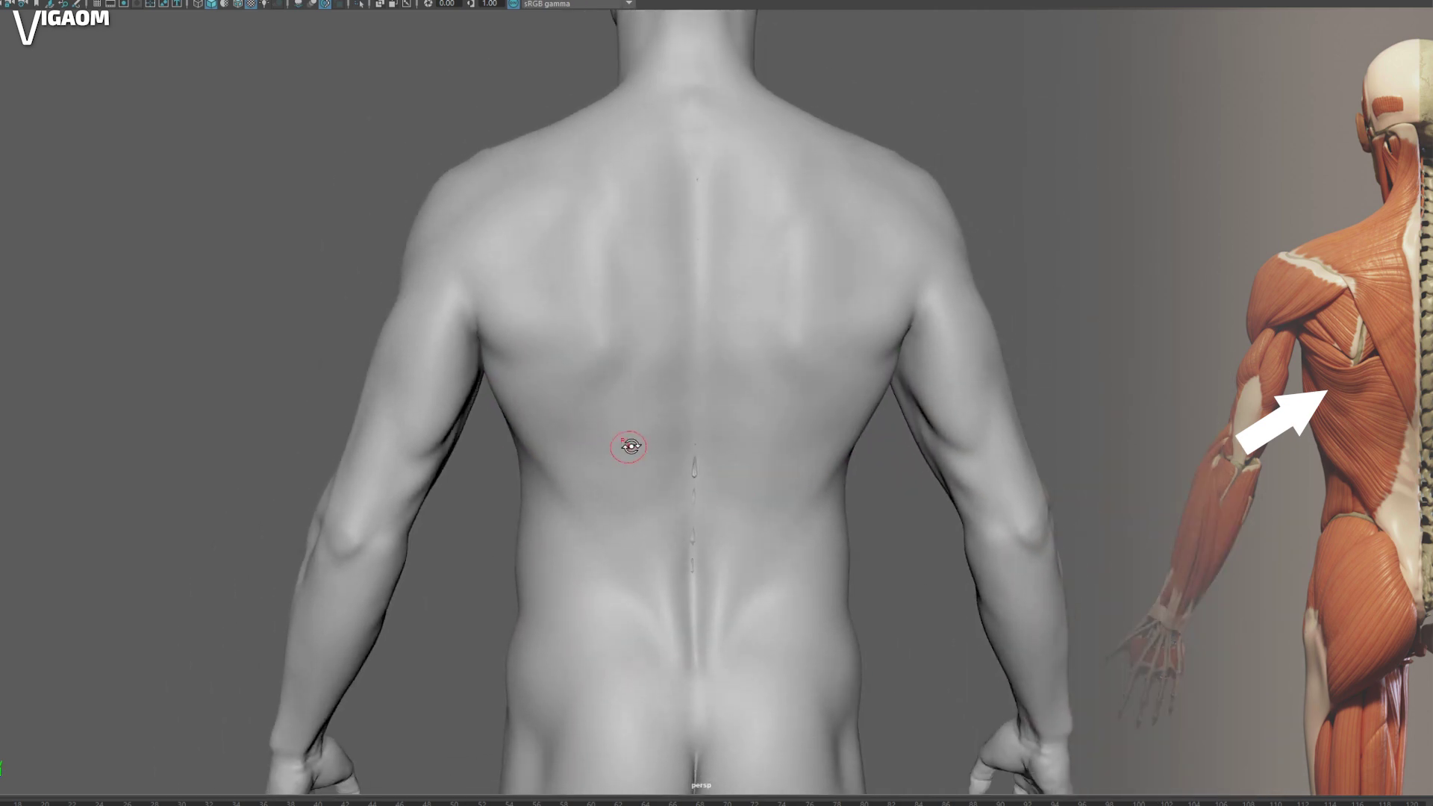
Step: Paint a green column down each side of the spine from the upper back to the lower back, and clear the paint
mouse_move(631, 448)
left_mouse_down("alt")
mouse_move(675, 388)
mouse_move(576, 372)
mouse_move(698, 377)
left_mouse_up("alt")
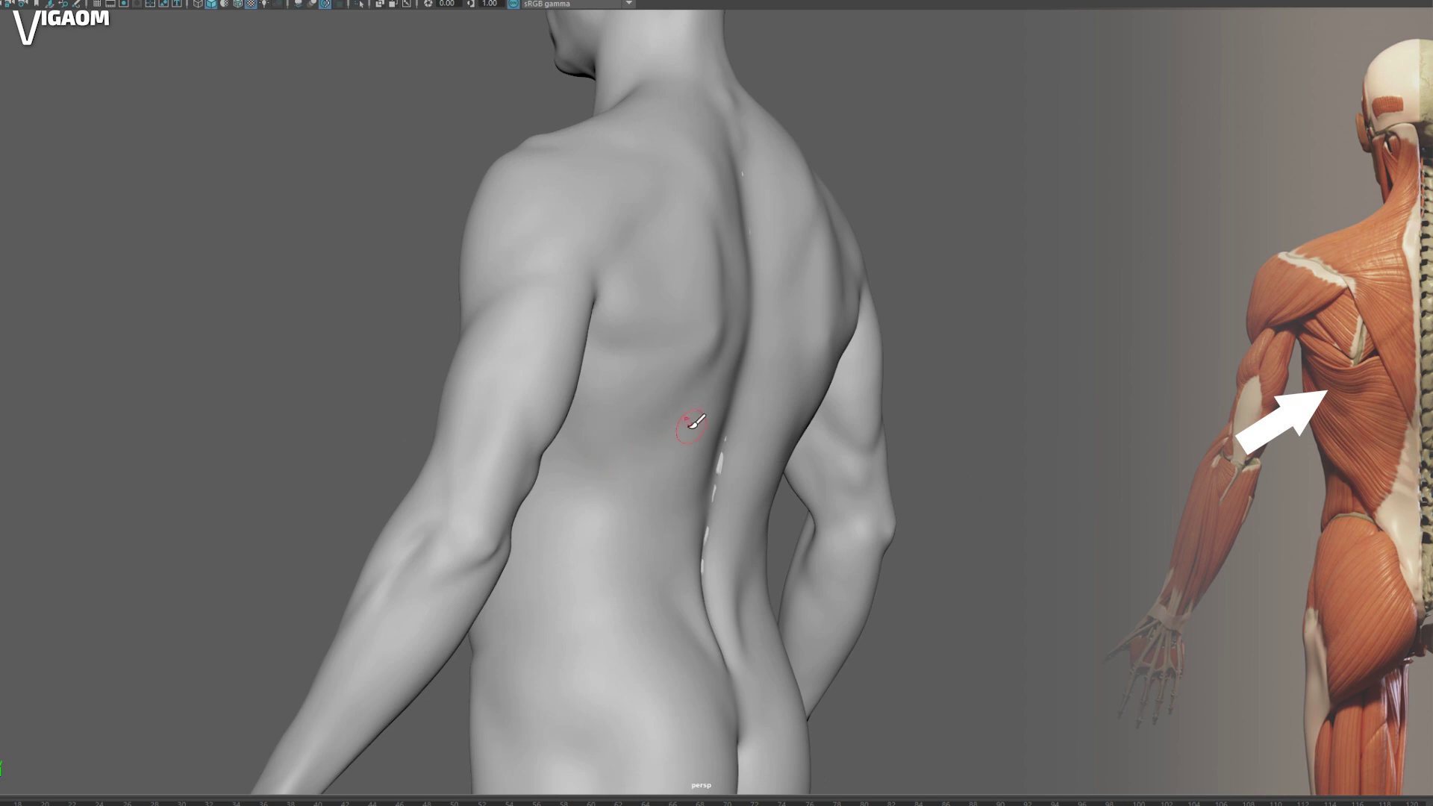
mouse_move(692, 425)
left_mouse_down("alt")
mouse_move(571, 416)
mouse_move(592, 297)
mouse_move(654, 328)
mouse_move(624, 297)
mouse_move(678, 250)
mouse_move(630, 122)
mouse_move(607, 247)
mouse_move(626, 173)
left_mouse_up("alt")
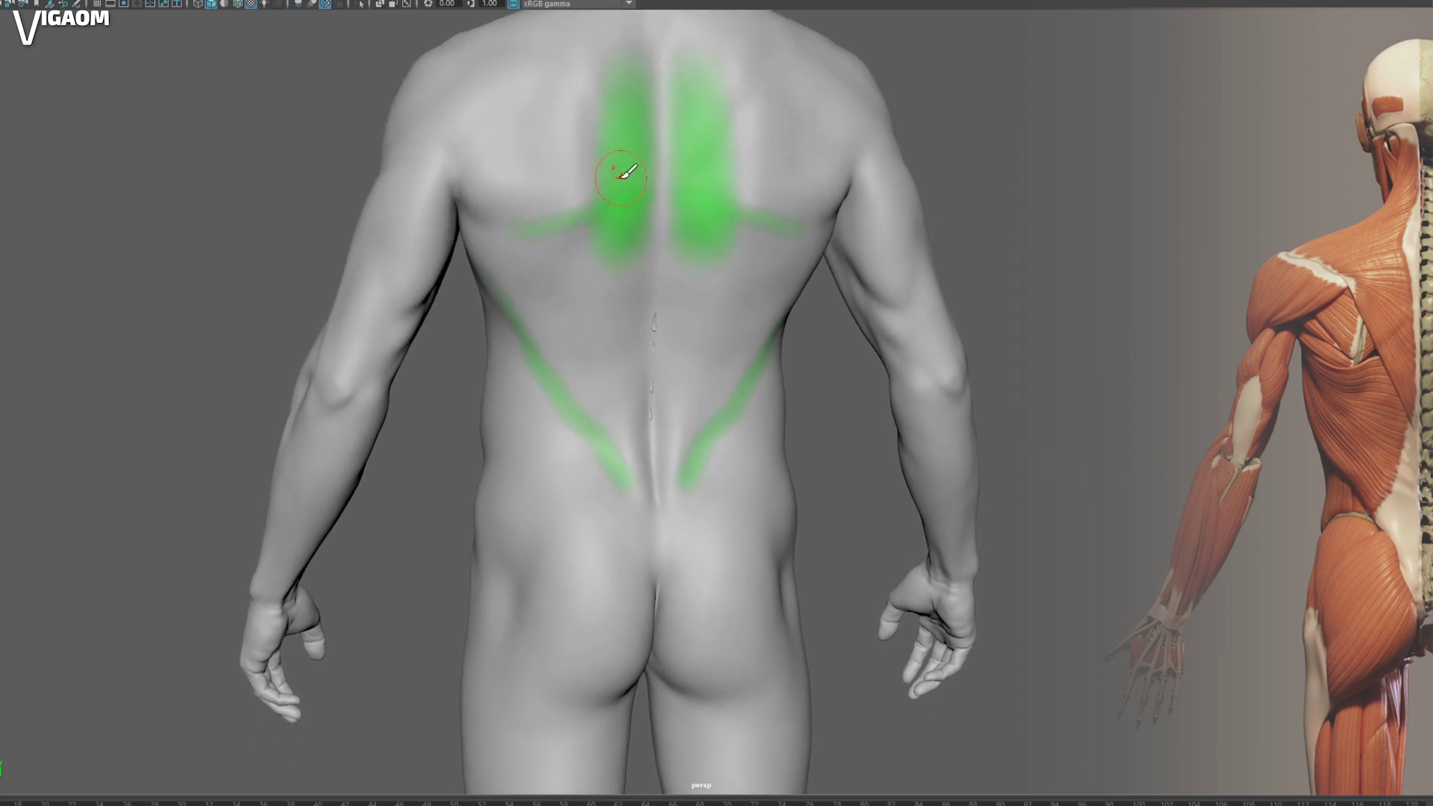
left_click_drag(625, 242, 631, 497)
middle_click_drag(633, 456, 634, 480, "alt")
right_click_drag(622, 418, 634, 420, "alt")
middle_click_drag(635, 420, 636, 467, "alt")
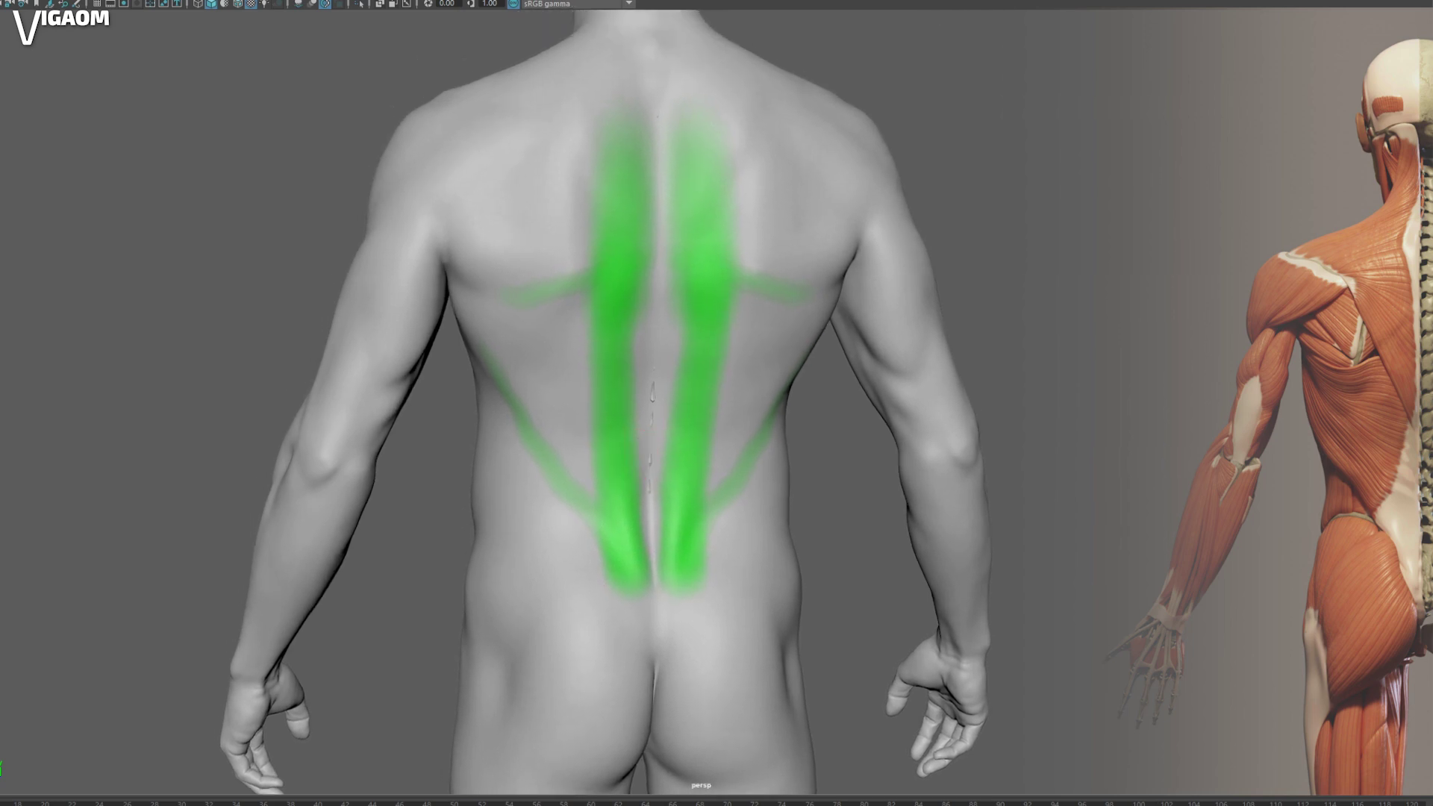
left_click_drag(755, 377, 718, 407, "alt")
mouse_move(595, 355)
left_mouse_down("alt")
mouse_move(614, 373)
mouse_move(591, 426)
left_mouse_up("alt")
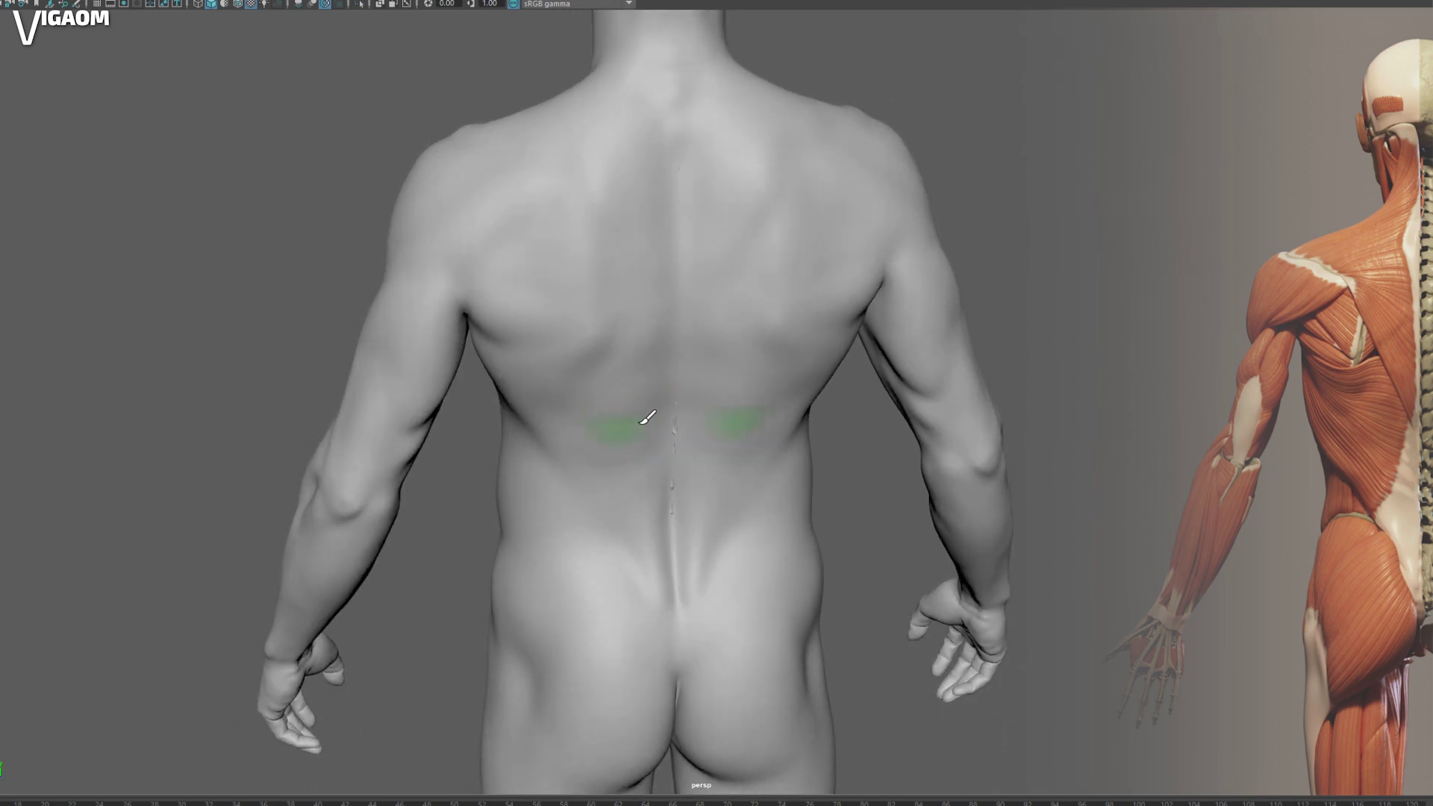
Step: Paint short green horizontal strokes stacked down both sides of the lower spine
mouse_move(605, 469)
left_mouse_down()
mouse_move(660, 446)
mouse_move(656, 473)
left_mouse_up()
left_click_drag(618, 524, 660, 506)
mouse_move(628, 548)
left_mouse_down()
mouse_move(658, 534)
mouse_move(656, 551)
left_mouse_up()
middle_click_drag(677, 517, 671, 448, "alt")
left_click_drag(671, 448, 627, 371, "alt")
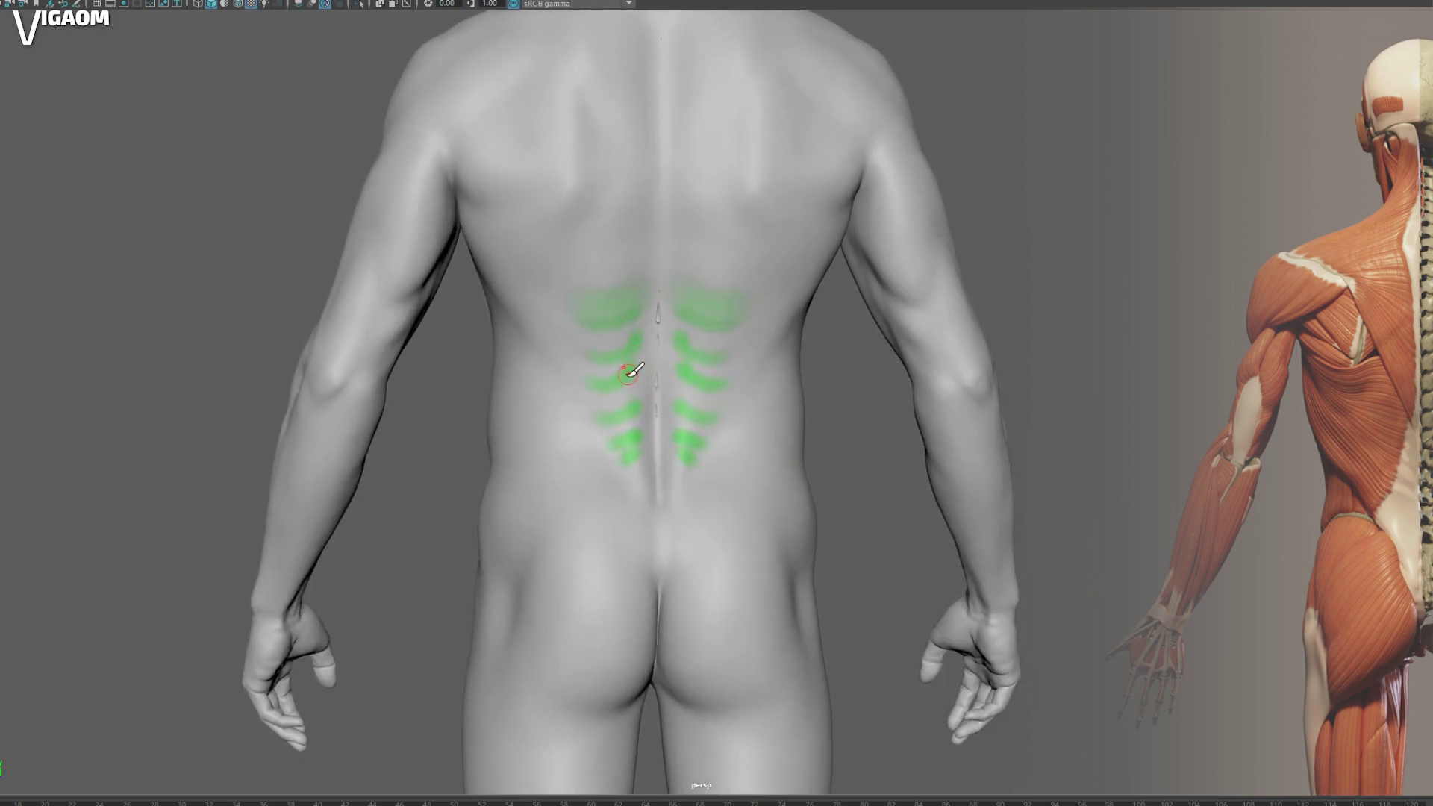
Step: Fill a green strip on each side of the lowest spine down to the sacrum, and clear all the paint from the back
right_click_drag(627, 371, 681, 512, "alt")
left_click_drag(682, 512, 672, 498, "alt")
left_click_drag(635, 448, 674, 551, "alt")
left_click_drag(655, 477, 662, 495, "alt")
mouse_move(635, 451)
left_mouse_down()
mouse_move(670, 542)
mouse_move(661, 582)
left_mouse_up()
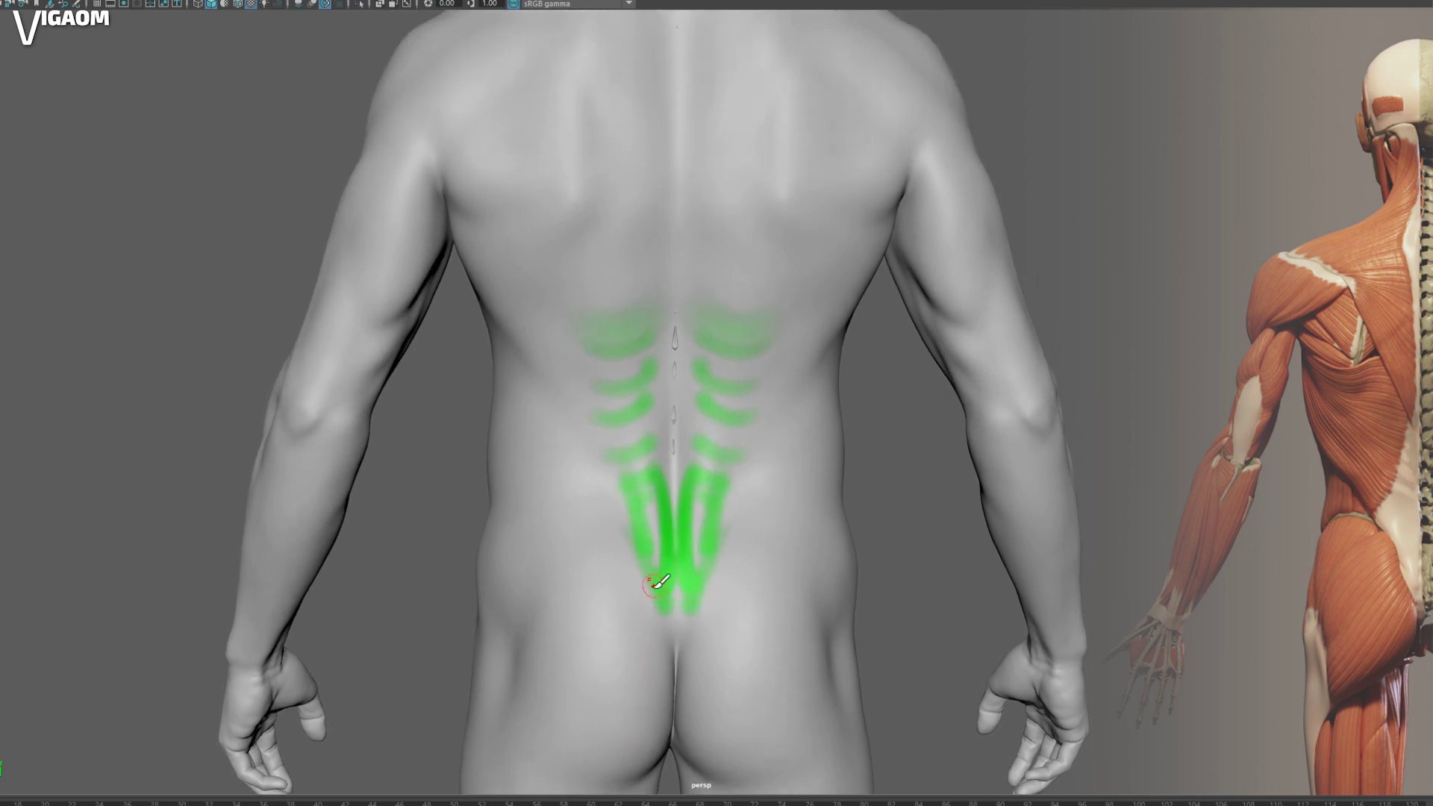
mouse_move(652, 512)
left_mouse_down()
mouse_move(662, 561)
mouse_move(642, 520)
left_mouse_up()
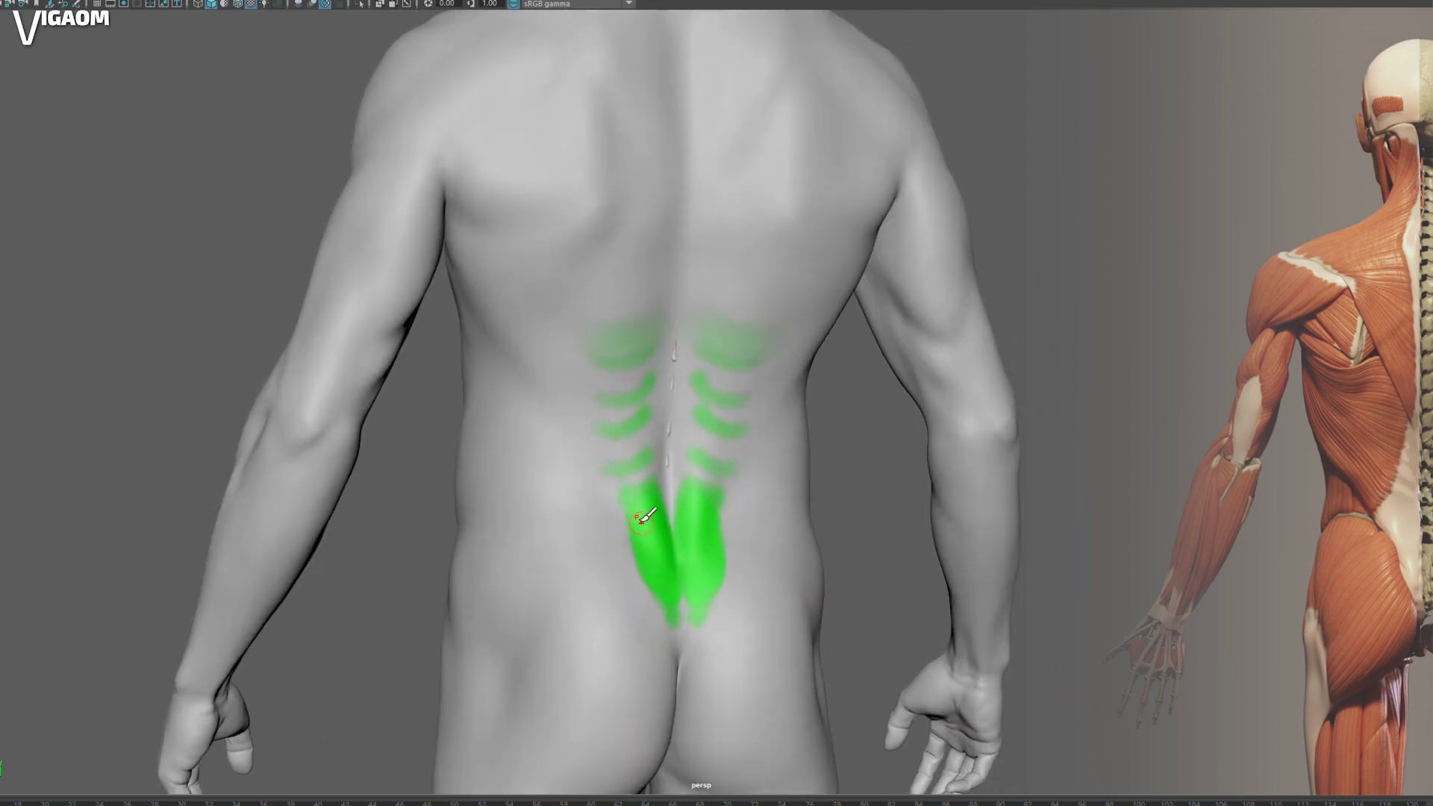
left_click_drag(656, 430, 649, 461, "alt")
left_click_drag(603, 222, 620, 504)
left_click_drag(649, 251, 657, 557)
mouse_move(657, 556)
left_mouse_down("alt")
mouse_move(657, 527)
mouse_move(647, 557)
left_mouse_up("alt")
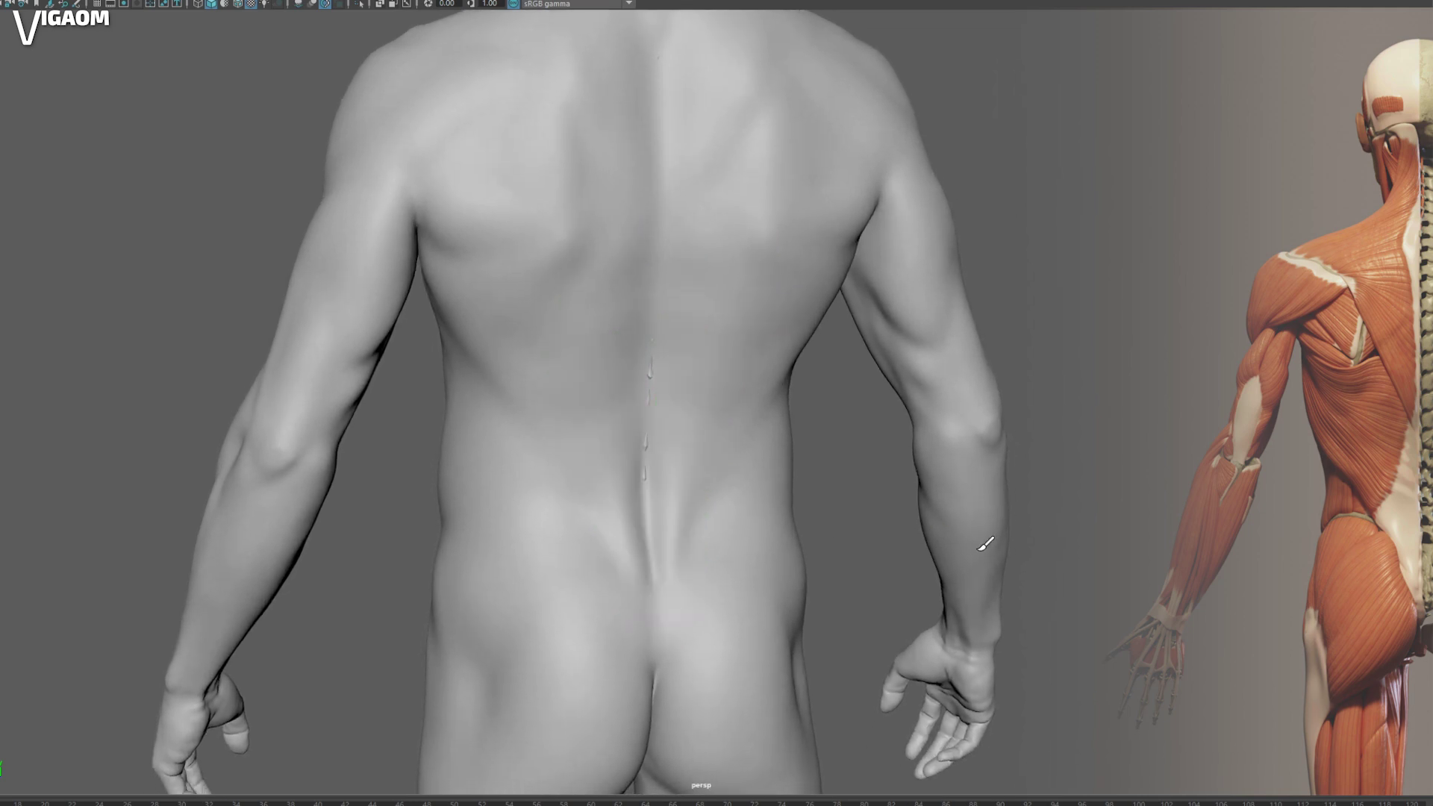
Step: Examine the unpainted back from directly behind and from a three-quarter angle, including the spine furrow and lower back
left_click_drag(985, 544, 1004, 590, "alt")
middle_click_drag(644, 531, 657, 676, "alt")
mouse_move(657, 675)
left_mouse_down("alt")
mouse_move(643, 596)
mouse_move(645, 693)
left_mouse_up("alt")
left_click_drag(626, 472, 642, 601, "alt")
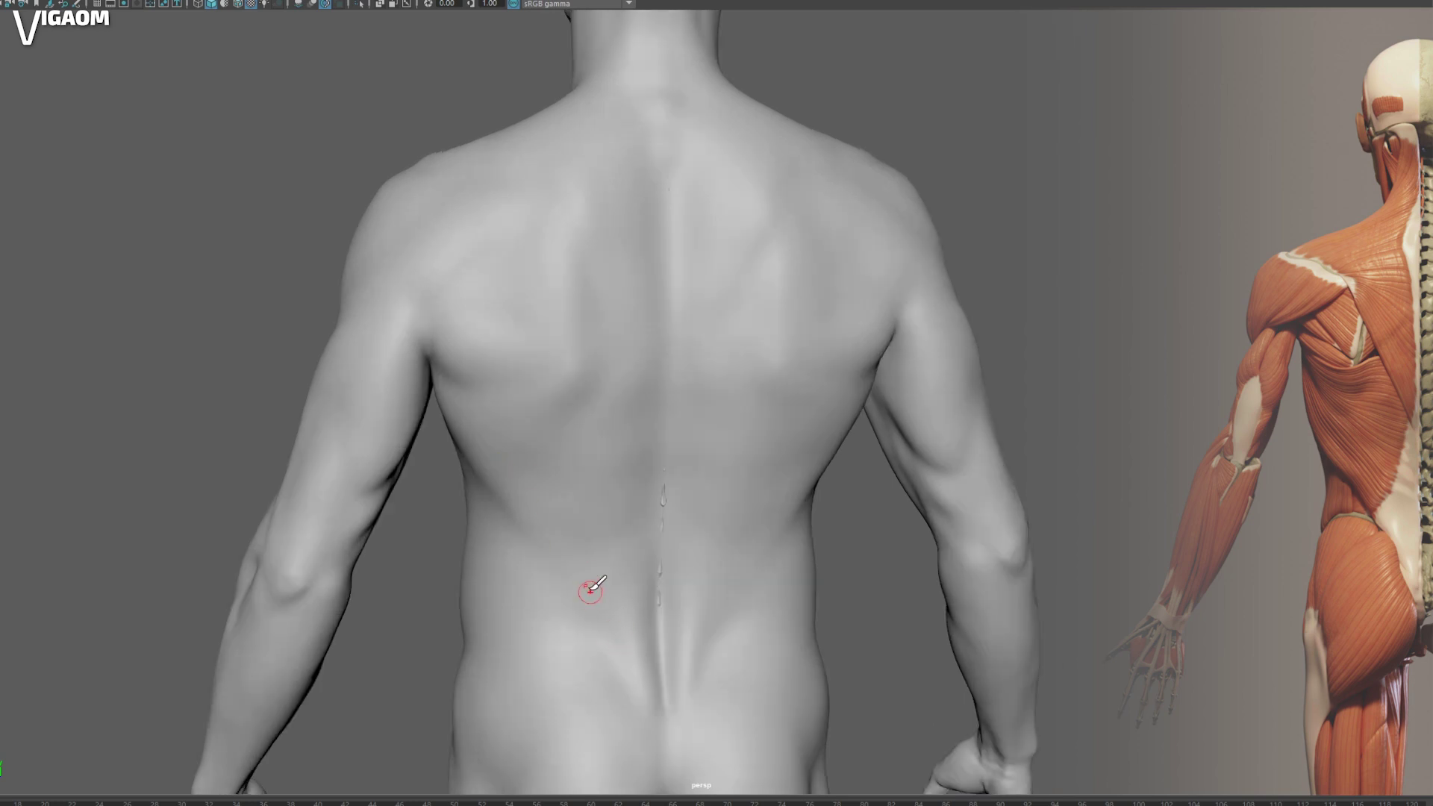
left_click_drag(543, 539, 599, 551, "alt")
mouse_move(689, 560)
left_mouse_down("alt")
mouse_move(730, 418)
mouse_move(580, 445)
mouse_move(687, 410)
left_mouse_up("alt")
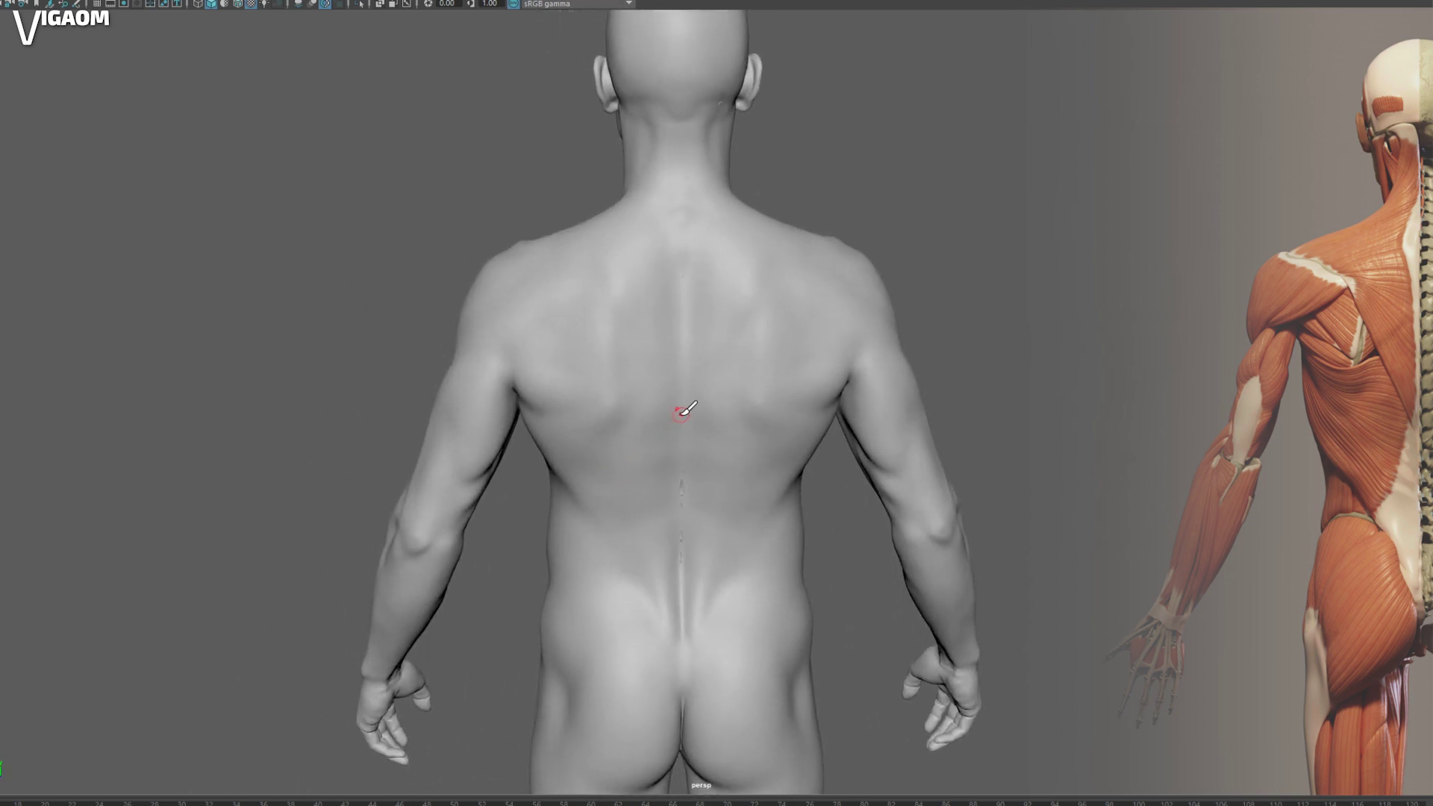
middle_click_drag(676, 350, 703, 365, "alt")
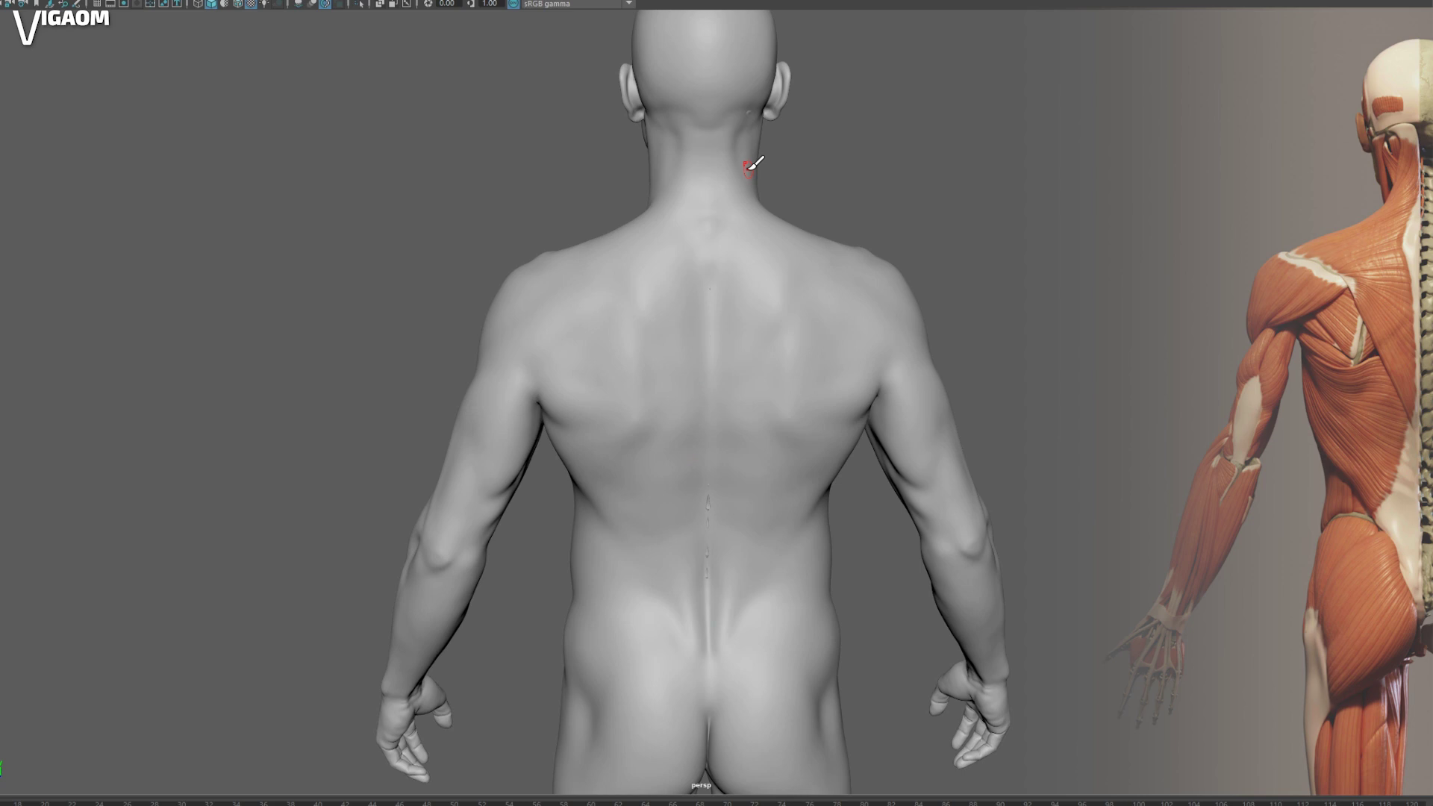
mouse_move(724, 332)
left_mouse_down("alt")
mouse_move(831, 333)
mouse_move(741, 413)
mouse_move(810, 361)
mouse_move(724, 362)
mouse_move(741, 327)
left_mouse_up("alt")
middle_click_drag(742, 327, 743, 324, "alt")
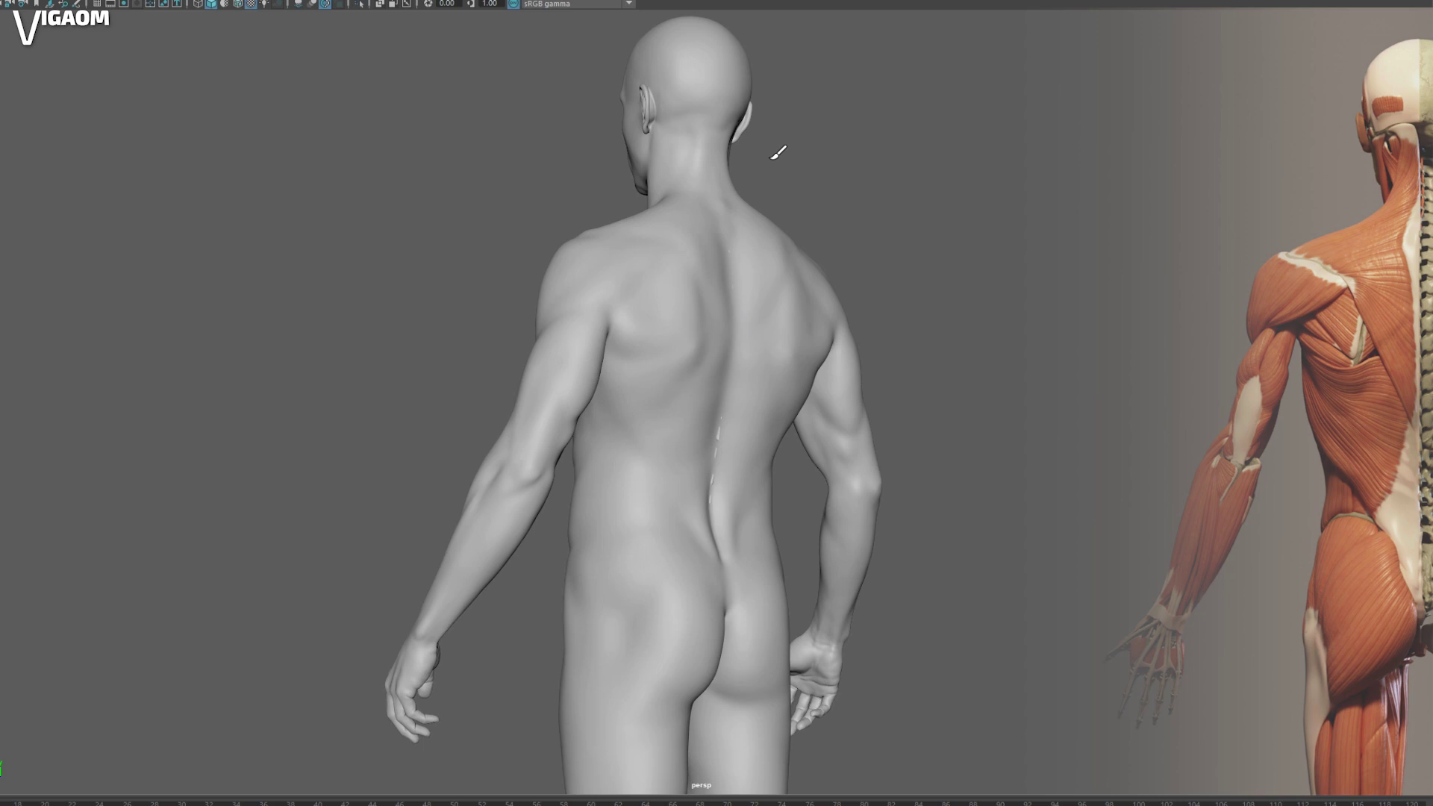
middle_click_drag(638, 469, 643, 418, "alt")
right_click_drag(643, 418, 720, 393, "alt")
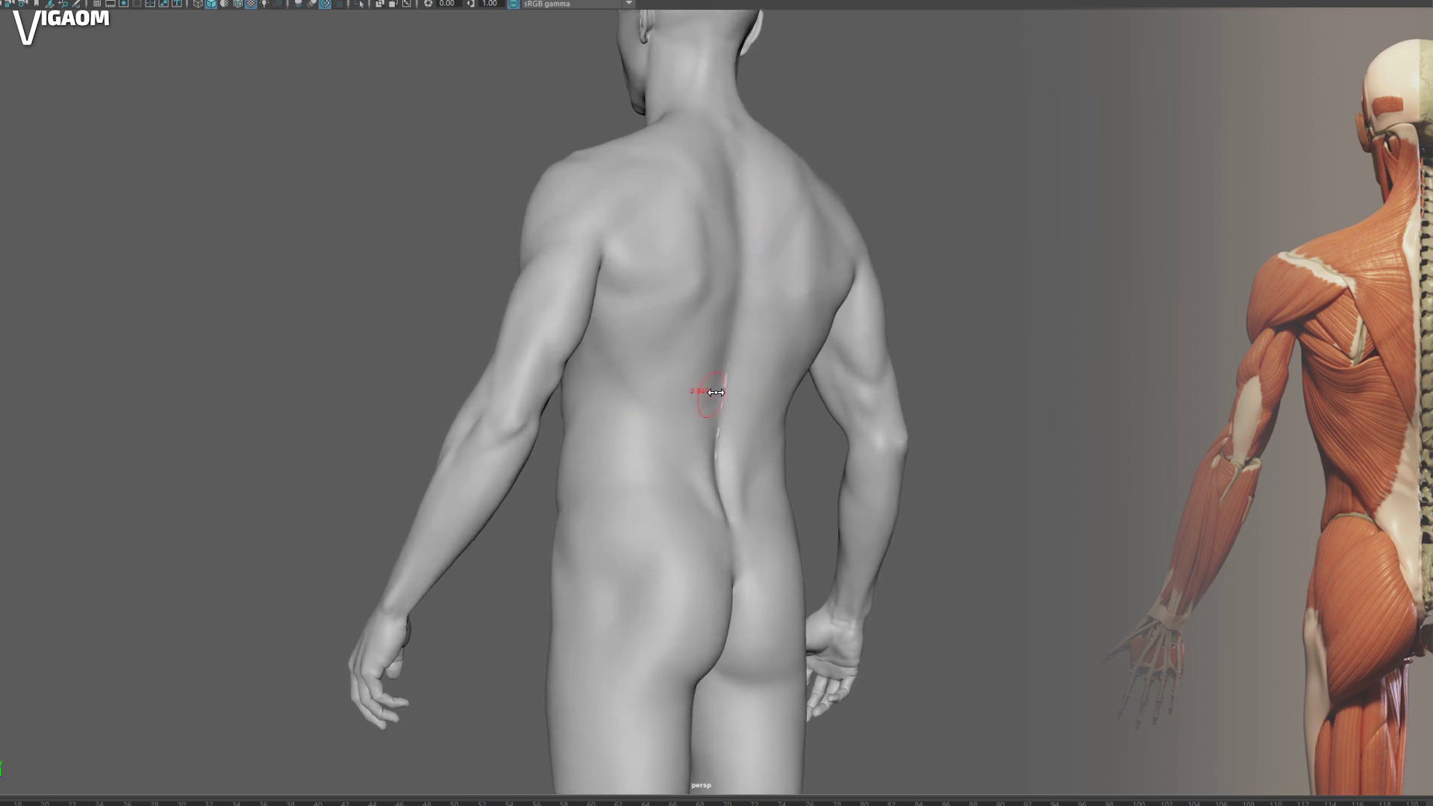
middle_click_drag(719, 370, 724, 362, "alt")
right_click_drag(724, 362, 771, 366, "alt")
left_click_drag(746, 381, 746, 336, "alt")
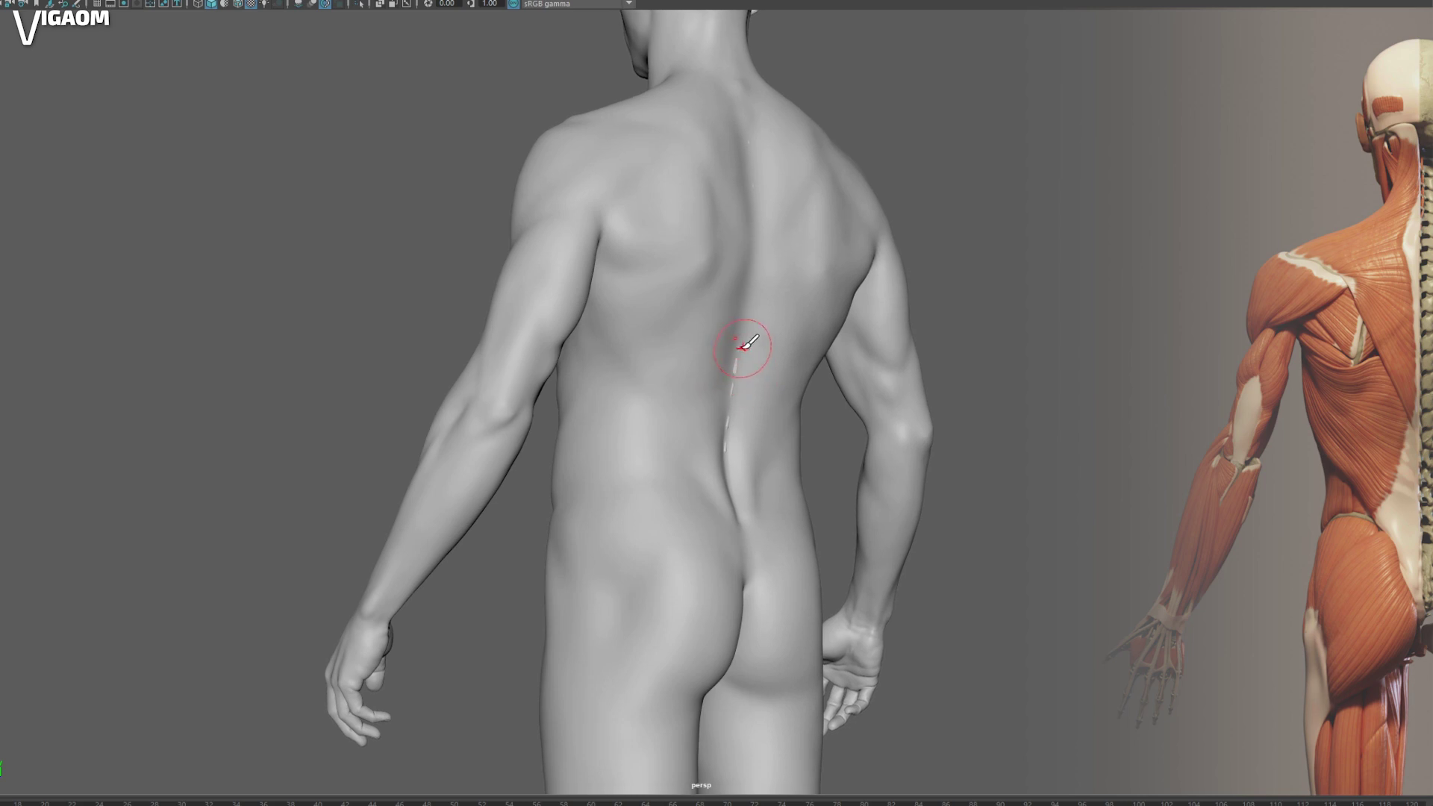
mouse_move(640, 391)
left_mouse_down("alt")
mouse_move(672, 387)
mouse_move(646, 502)
mouse_move(666, 432)
mouse_move(640, 457)
mouse_move(670, 437)
mouse_move(790, 426)
mouse_move(784, 396)
mouse_move(729, 400)
mouse_move(634, 500)
mouse_move(688, 480)
mouse_move(597, 440)
mouse_move(624, 426)
mouse_move(794, 474)
mouse_move(659, 480)
mouse_move(567, 457)
left_mouse_up("alt")
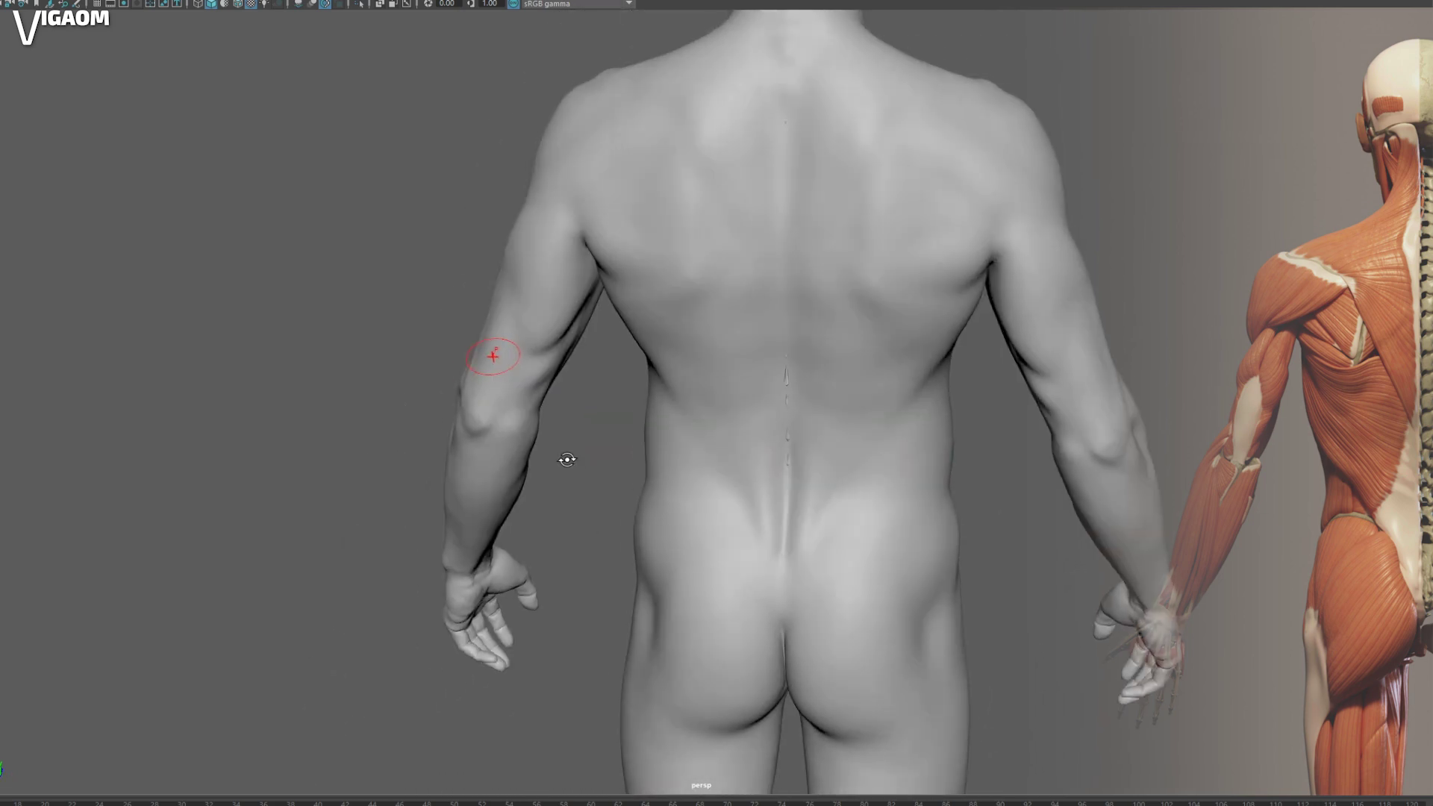
Step: Paint a solid green patch over each side of the waist between the ribs and the hip, reaching around to the lower back
mouse_move(679, 433)
left_mouse_down("alt")
mouse_move(742, 374)
mouse_move(759, 426)
mouse_move(945, 418)
mouse_move(929, 419)
left_mouse_up("alt")
left_click_drag(544, 505, 571, 502)
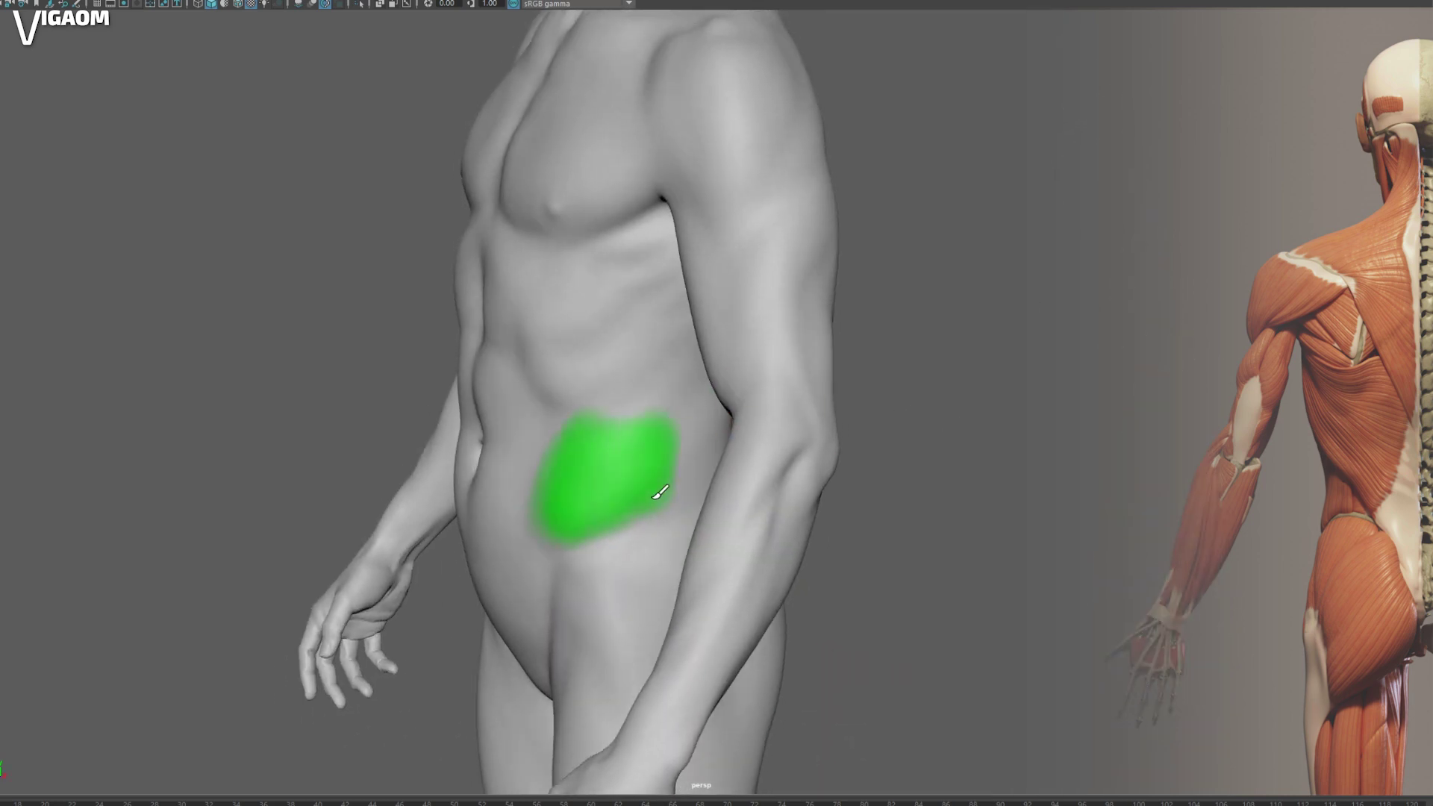
mouse_move(661, 493)
left_mouse_down("alt")
mouse_move(560, 426)
mouse_move(705, 389)
mouse_move(790, 482)
mouse_move(618, 487)
mouse_move(669, 425)
mouse_move(764, 447)
mouse_move(697, 419)
mouse_move(672, 445)
mouse_move(729, 425)
mouse_move(706, 497)
left_mouse_up("alt")
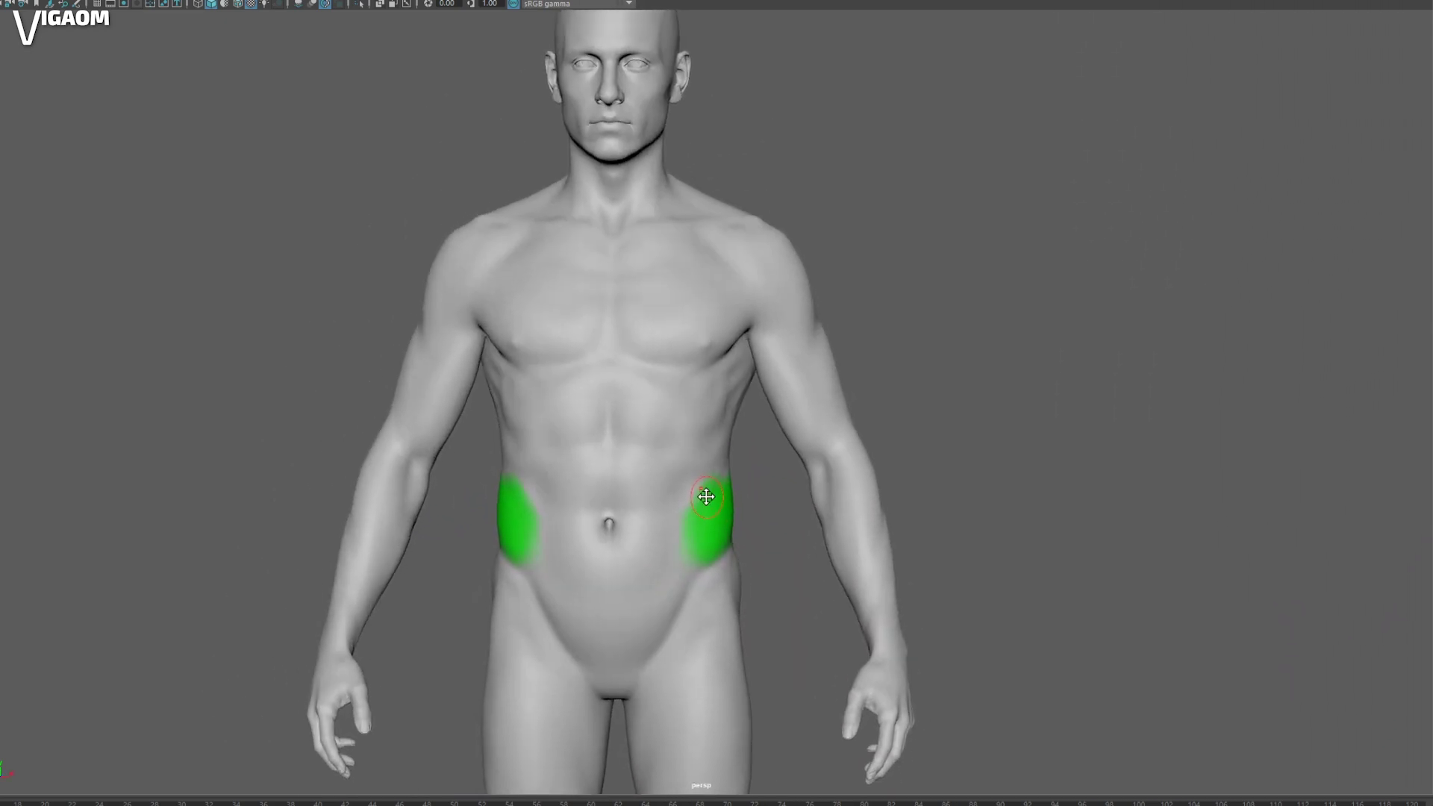
Step: Examine how the green waist patches sit on the torso from the front, three-quarter and back views
middle_click_drag(706, 496, 700, 494, "alt")
middle_click_drag(759, 330, 754, 326, "alt")
middle_click_drag(745, 271, 736, 290, "alt")
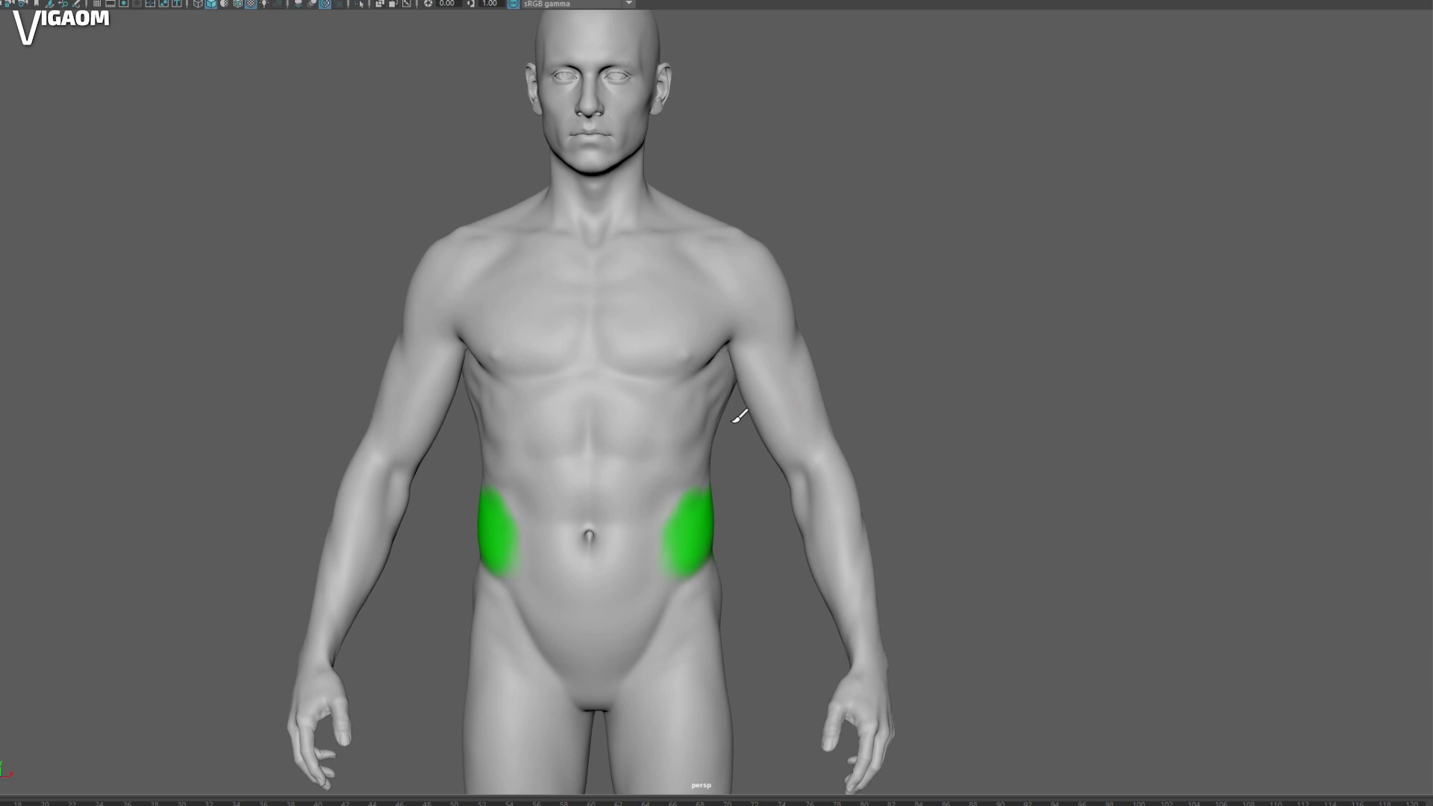
middle_click_drag(675, 325, 679, 314, "alt")
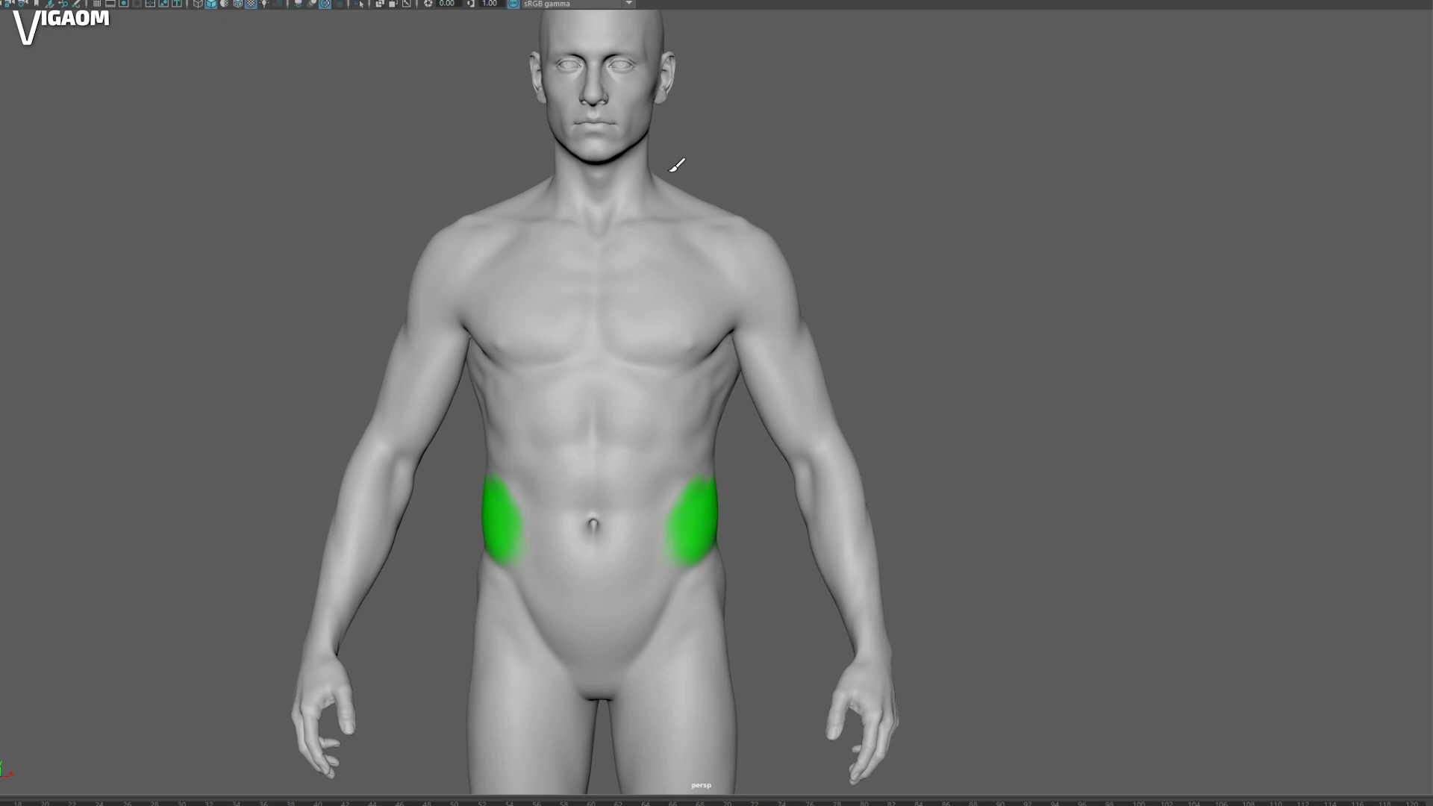
left_click_drag(584, 380, 737, 347, "alt")
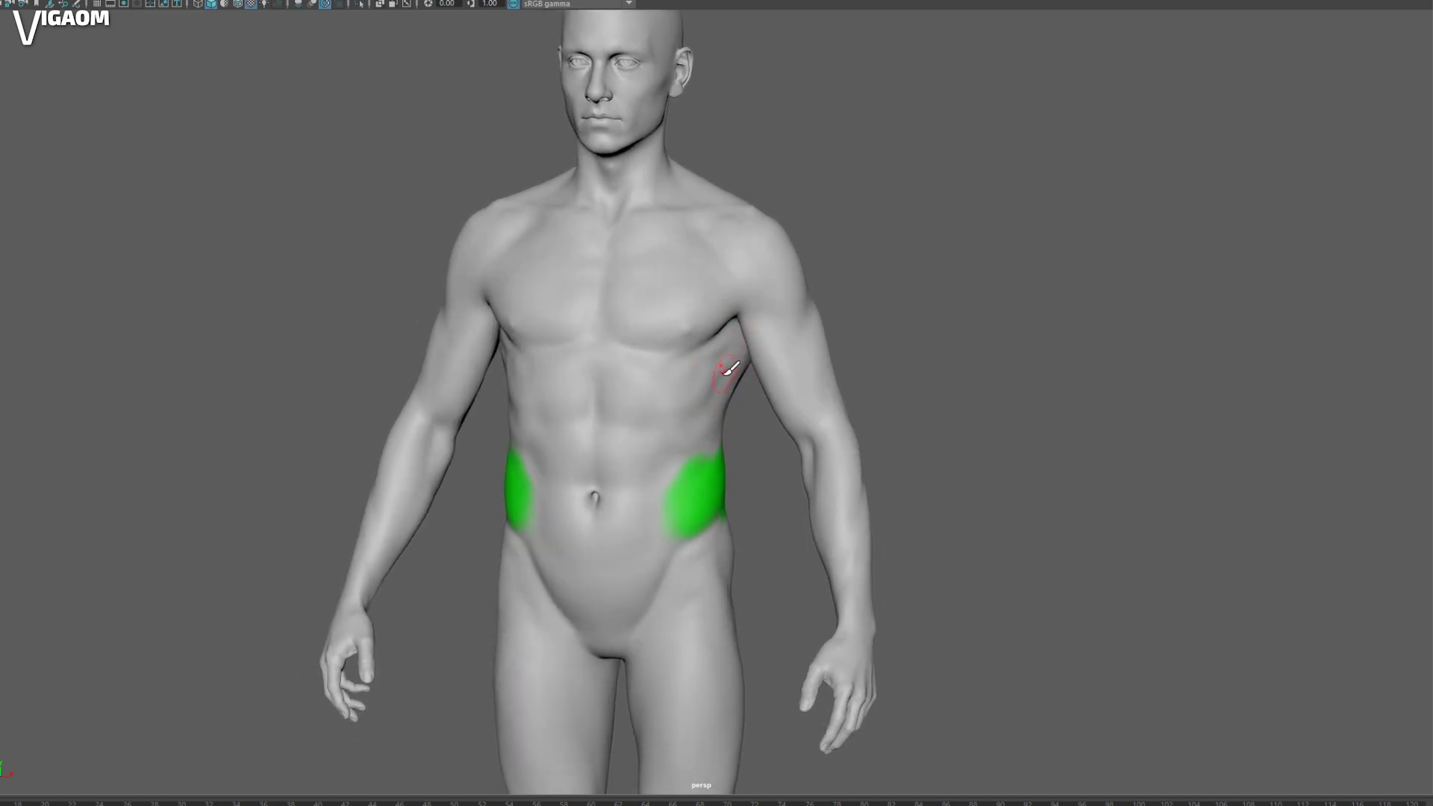
left_click_drag(771, 420, 678, 396, "alt")
right_click_drag(734, 296, 608, 310, "alt")
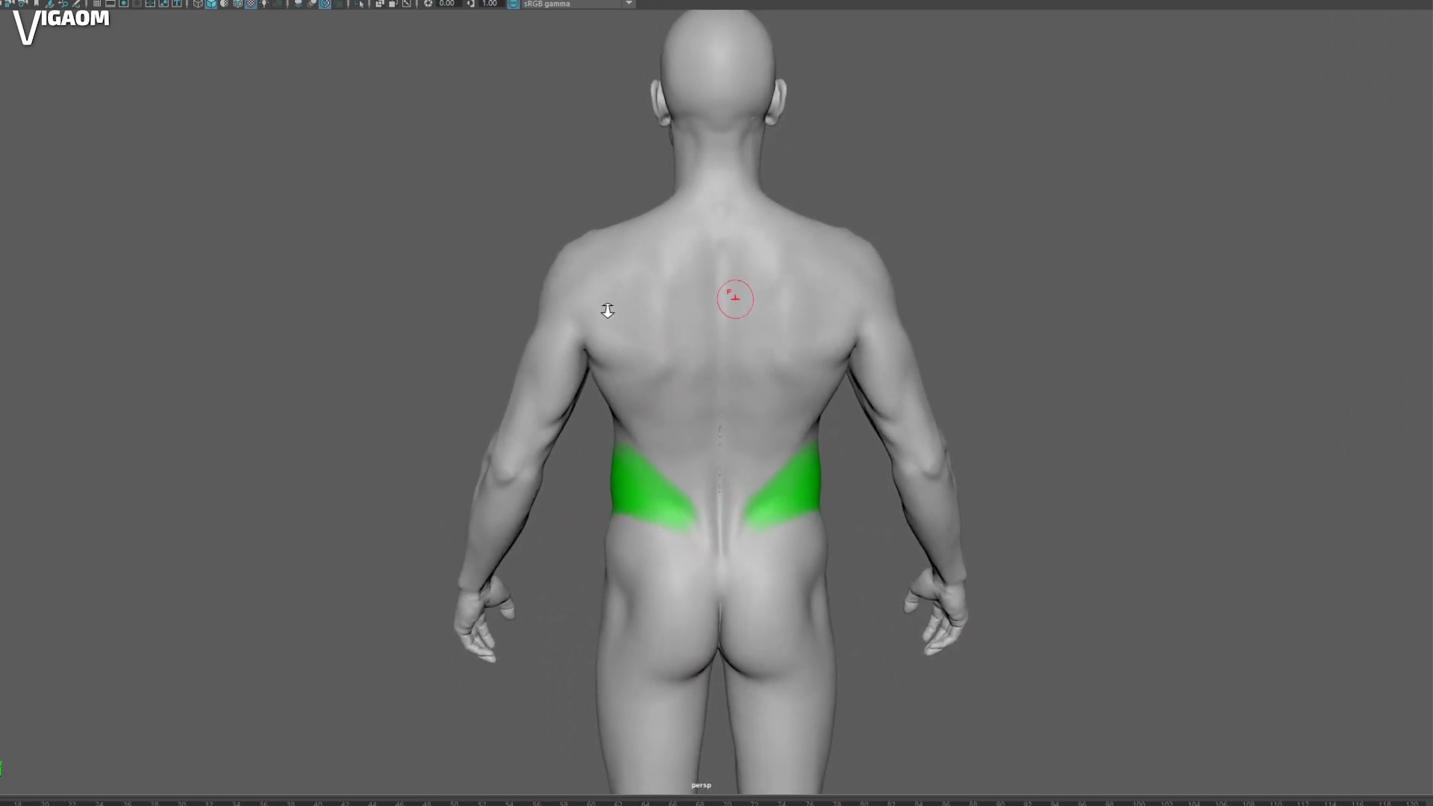
middle_click_drag(698, 280, 713, 218, "alt")
left_click_drag(711, 221, 655, 163, "alt")
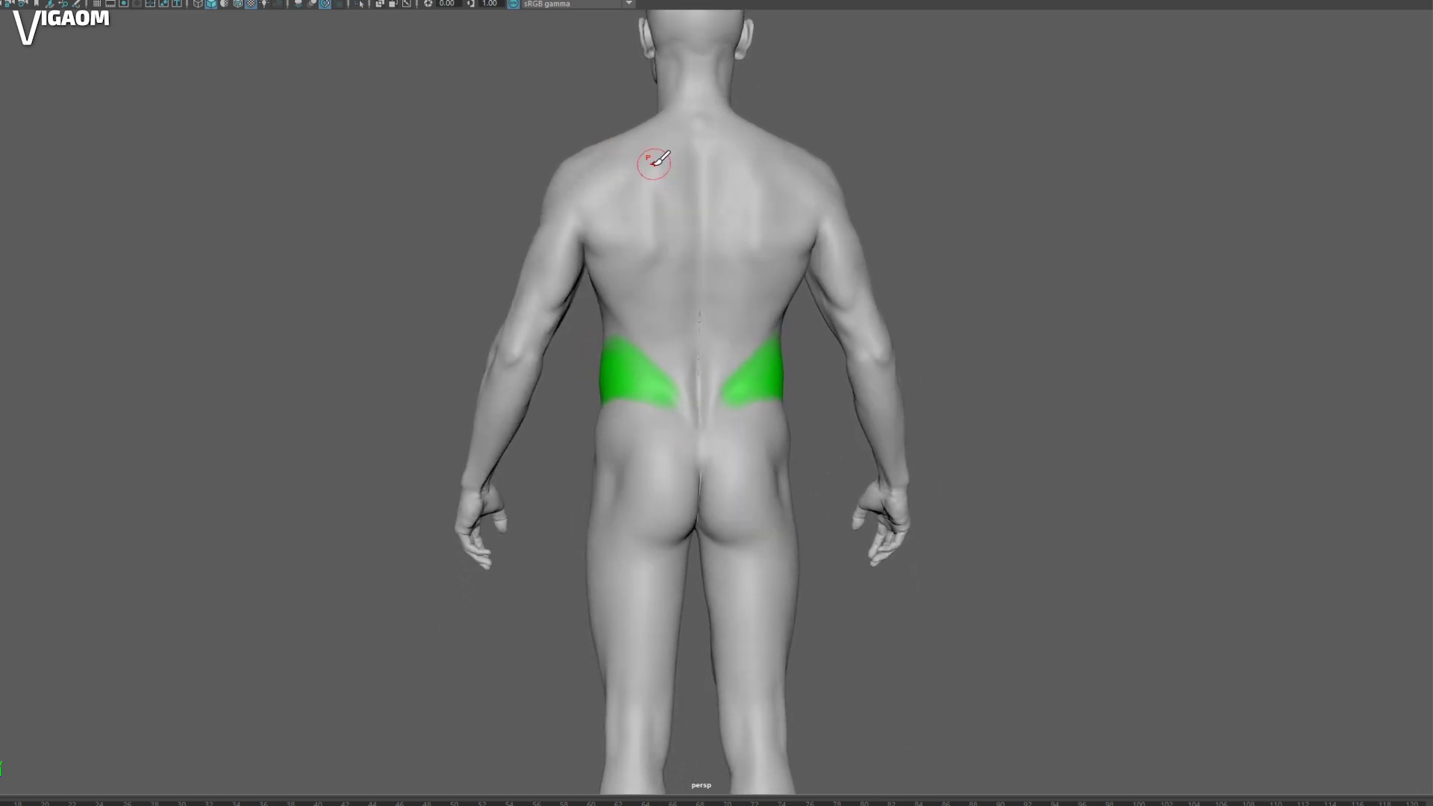
Step: Examine the whole figure from behind down to the feet, and the front of the torso with the painted waist
middle_click_drag(654, 419, 657, 221, "alt")
right_click_drag(656, 221, 584, 233, "alt")
middle_click_drag(584, 233, 585, 165, "alt")
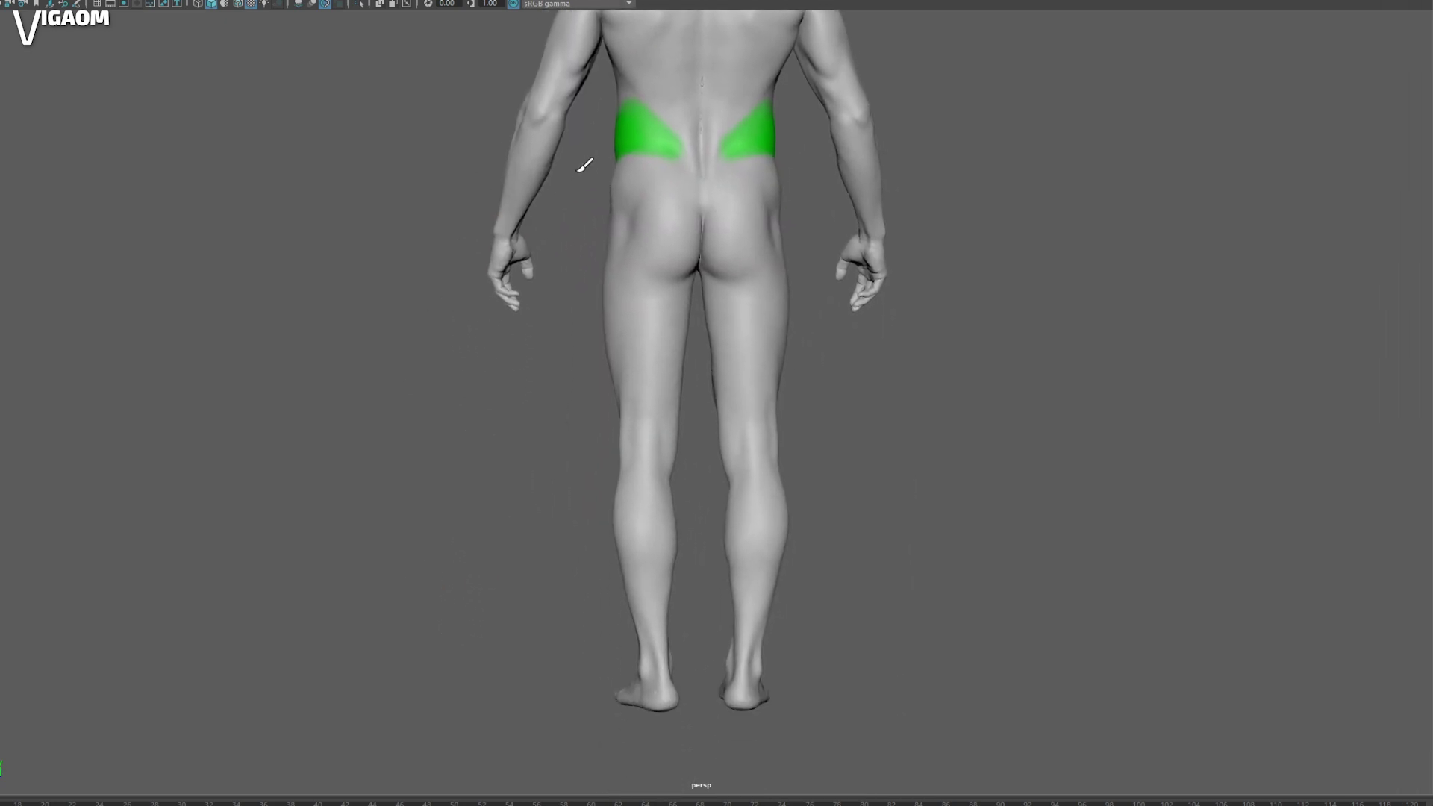
middle_click_drag(776, 437, 675, 713, "alt")
left_click_drag(589, 455, 873, 445, "alt")
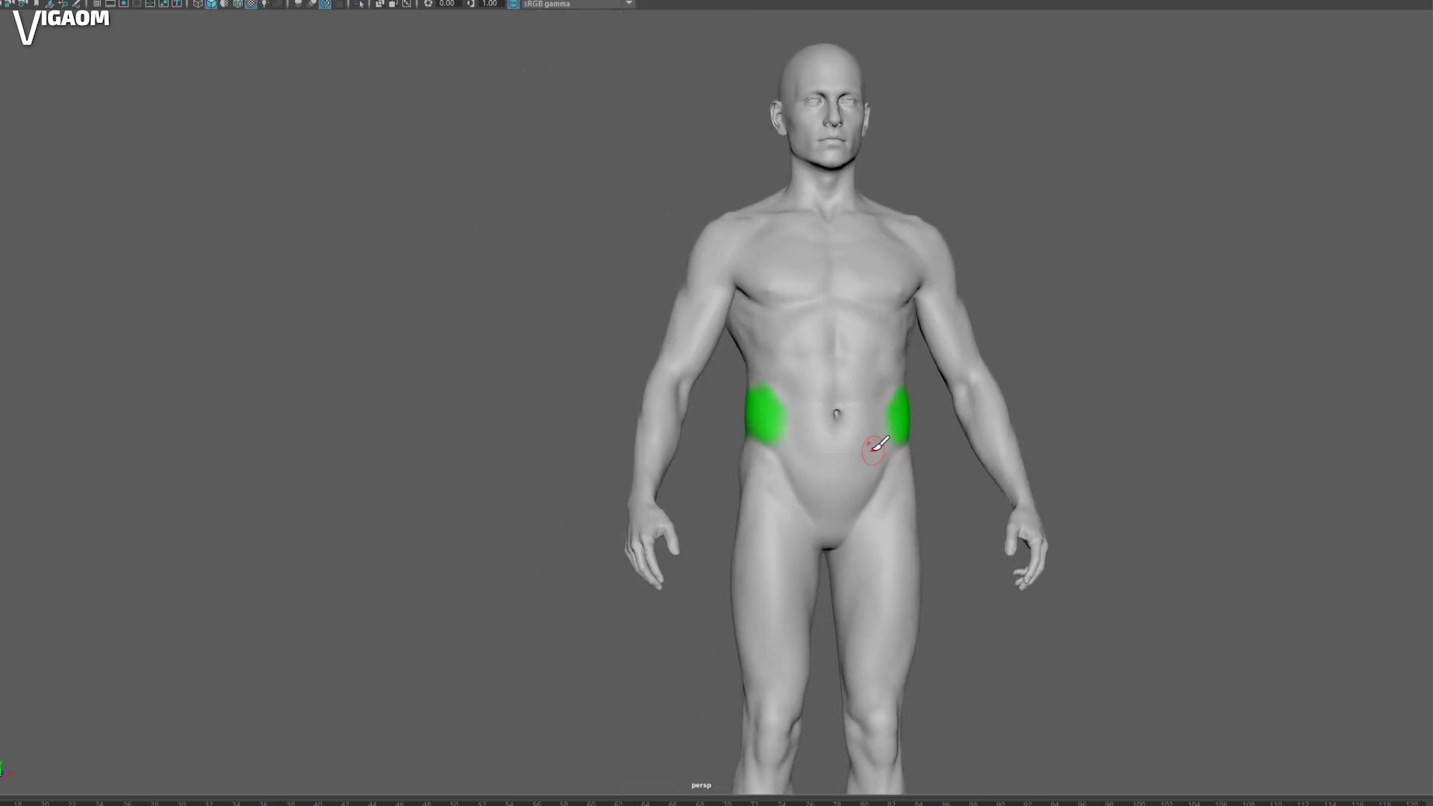
middle_click_drag(932, 351, 694, 432, "alt")
right_click_drag(694, 432, 861, 451, "alt")
left_click_drag(851, 379, 819, 377, "alt")
middle_click_drag(820, 378, 869, 408, "alt")
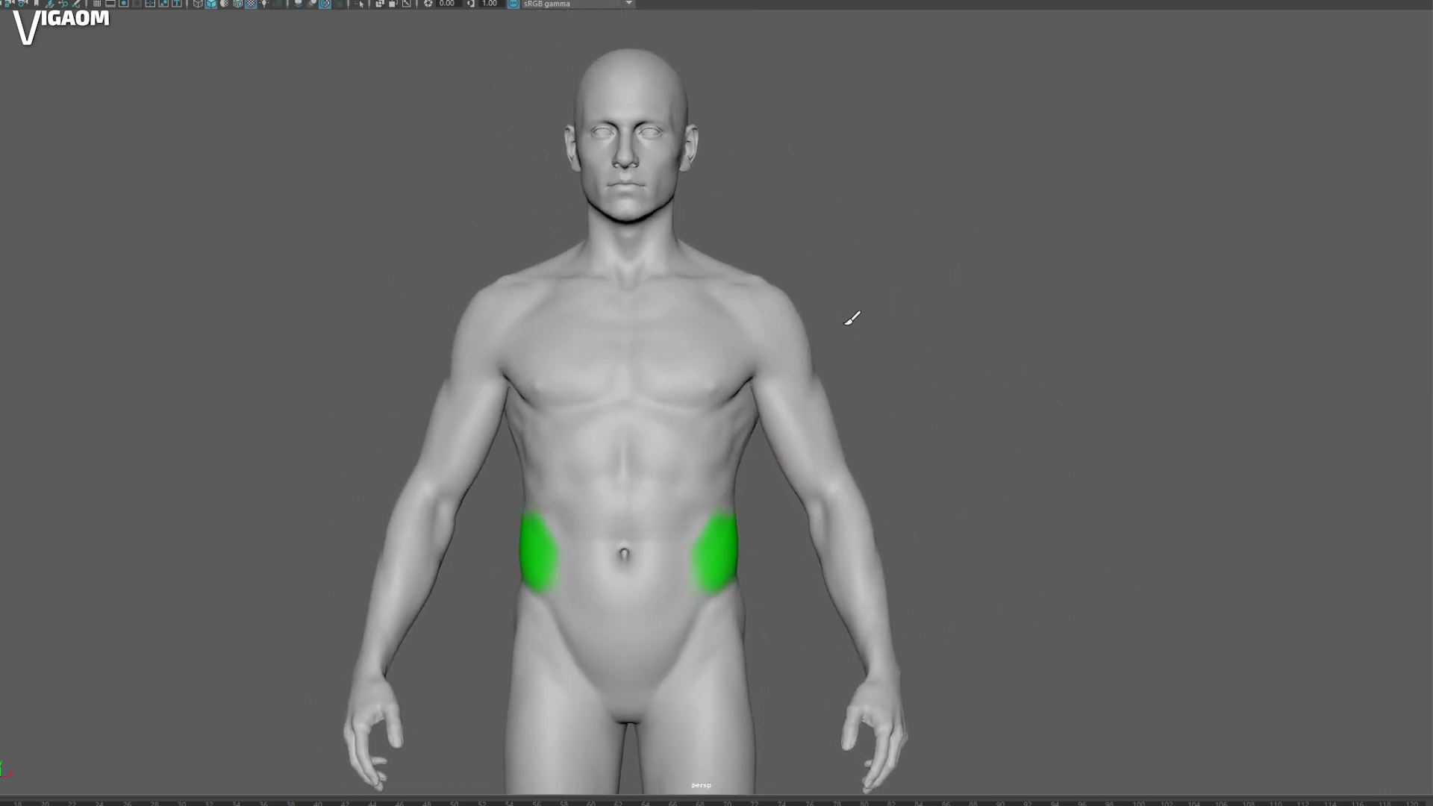
middle_click_drag(851, 316, 865, 324, "alt")
right_click_drag(864, 324, 925, 314, "alt")
mouse_move(898, 318)
middle_mouse_down("alt")
mouse_move(899, 266)
mouse_move(930, 290)
middle_mouse_up("alt")
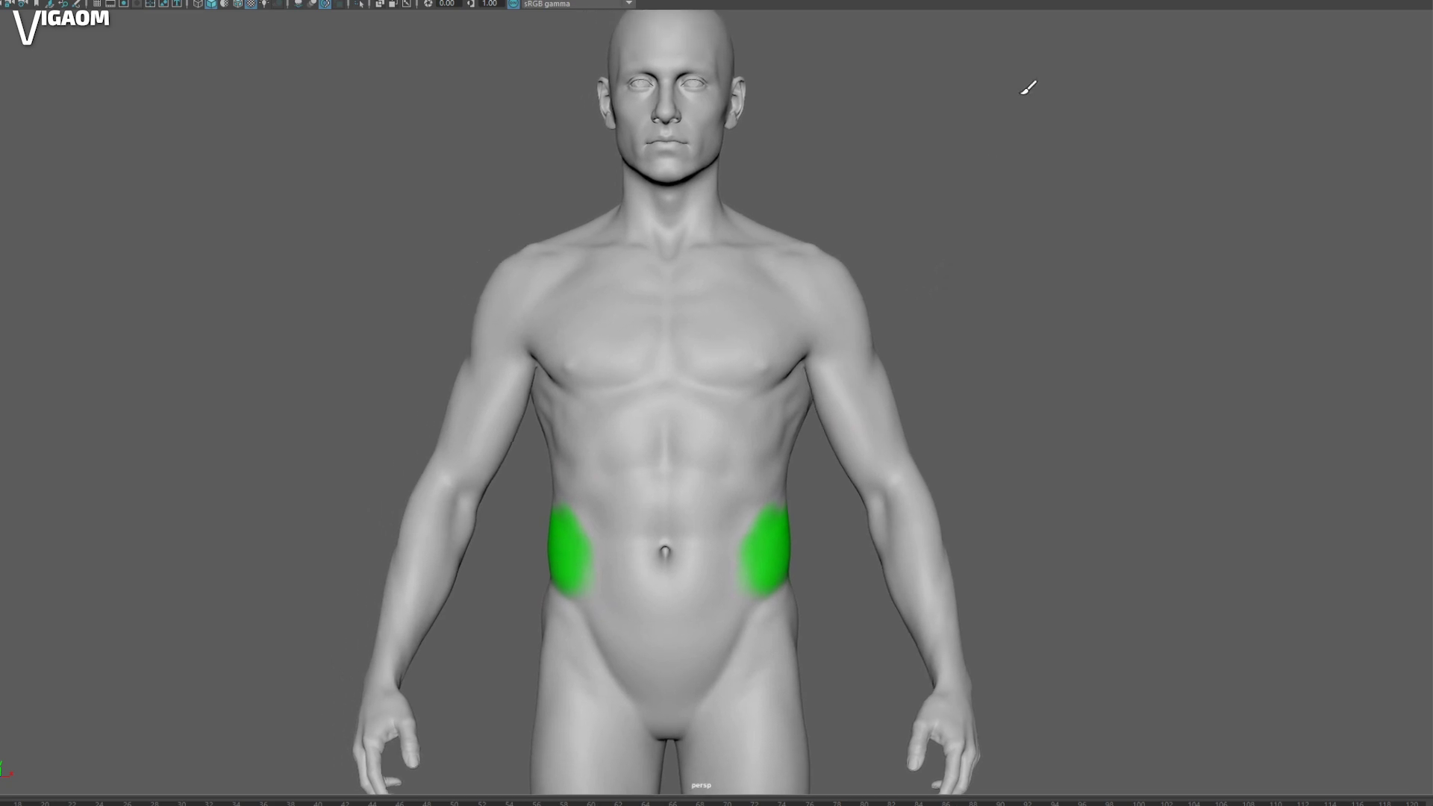